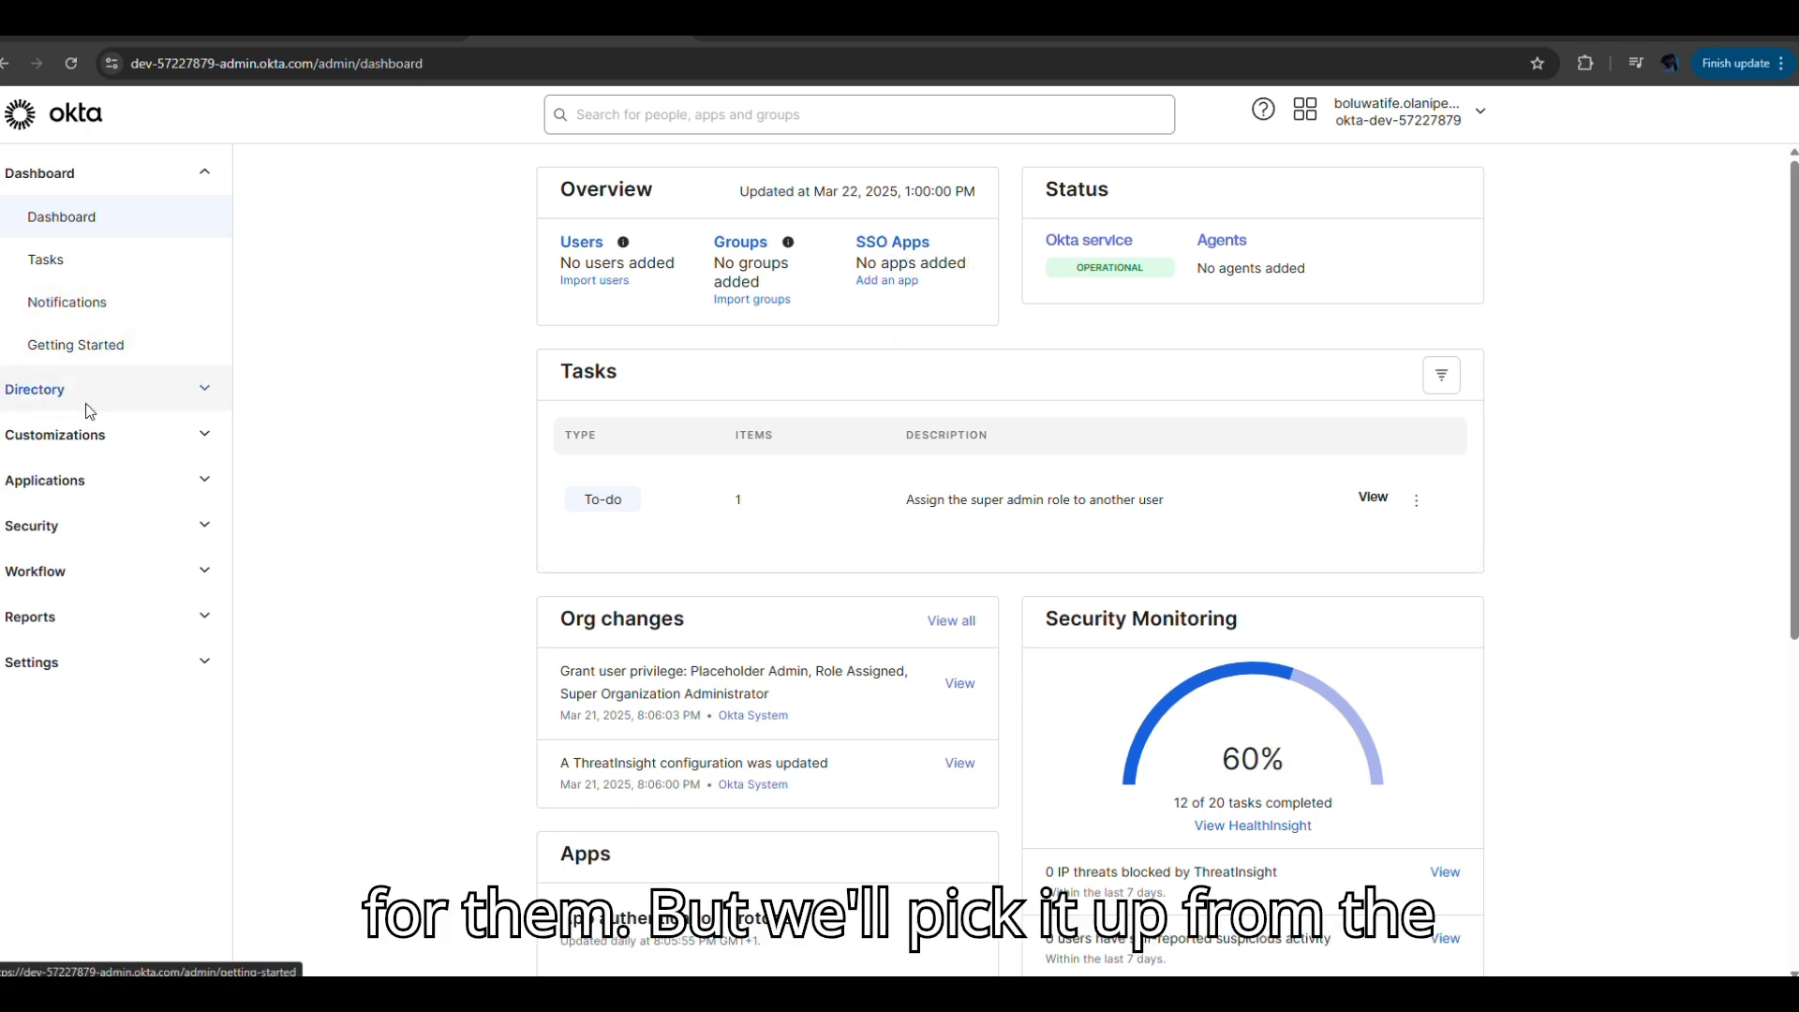
# Go to Directory > People to view the user list.
pyautogui.click(204, 390)
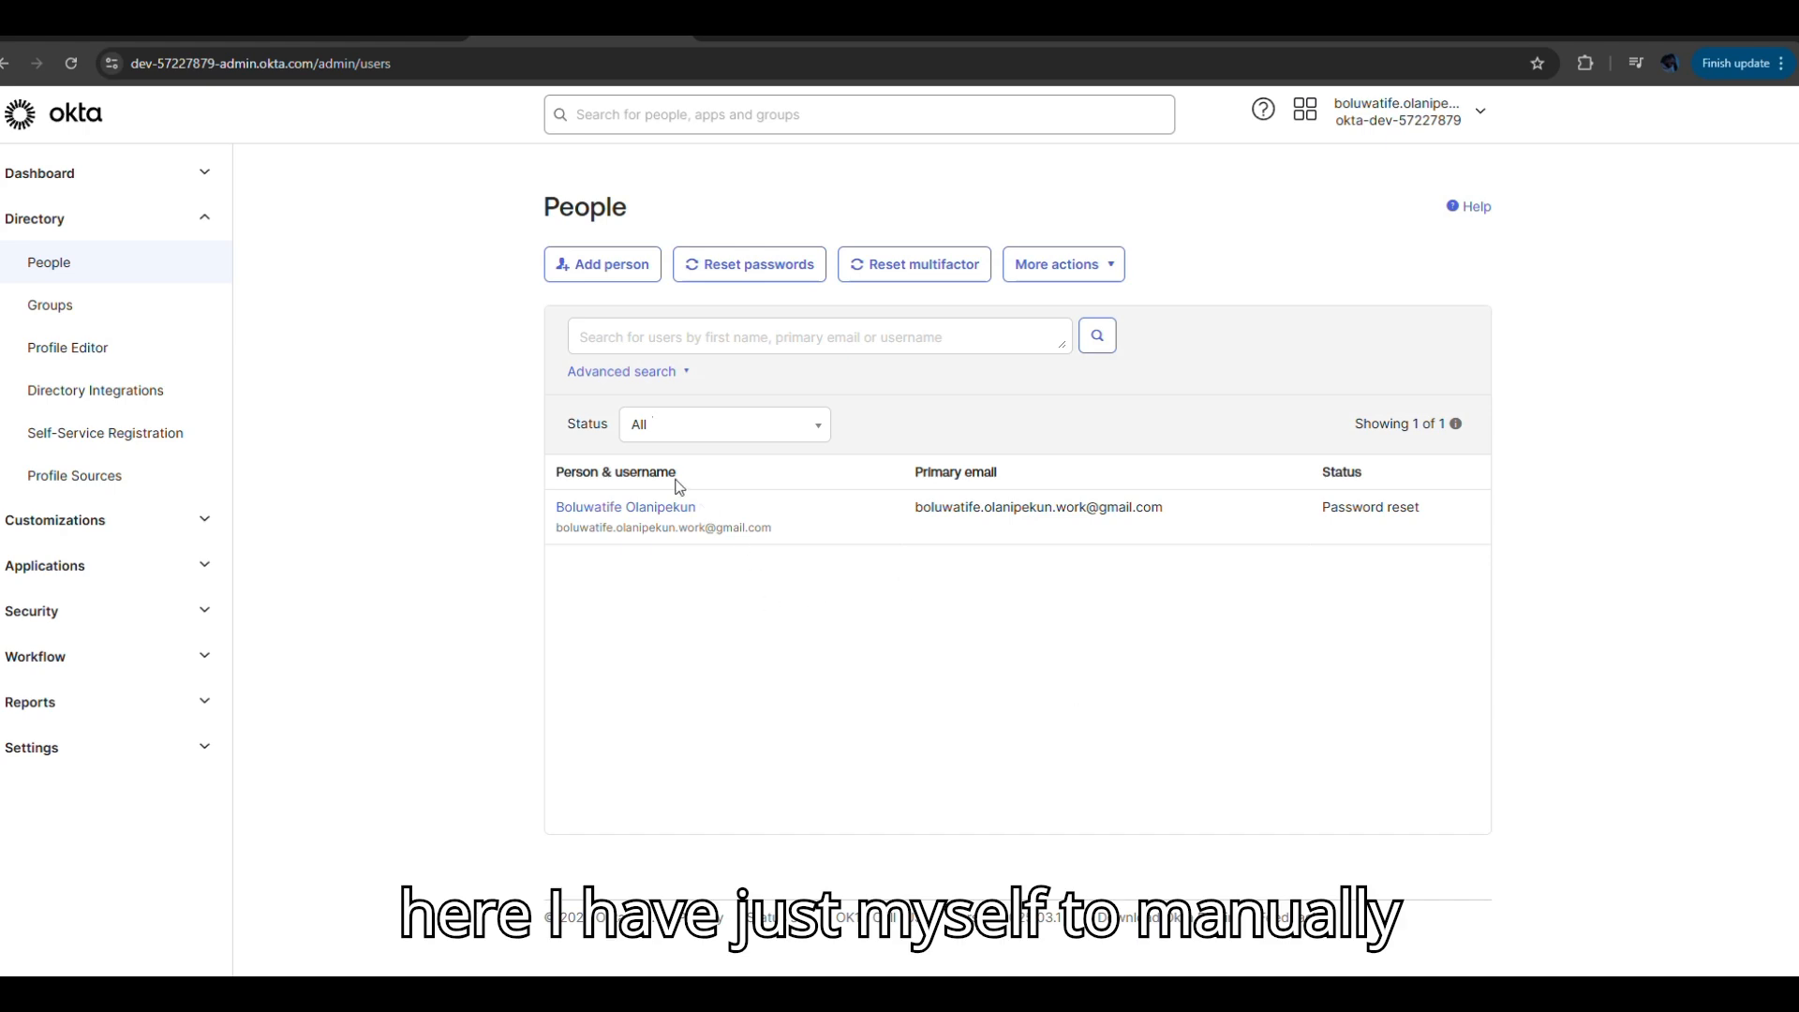
# Add a User-type person with name, username and primary email, with the password set by the user.
pyautogui.click(610, 269)
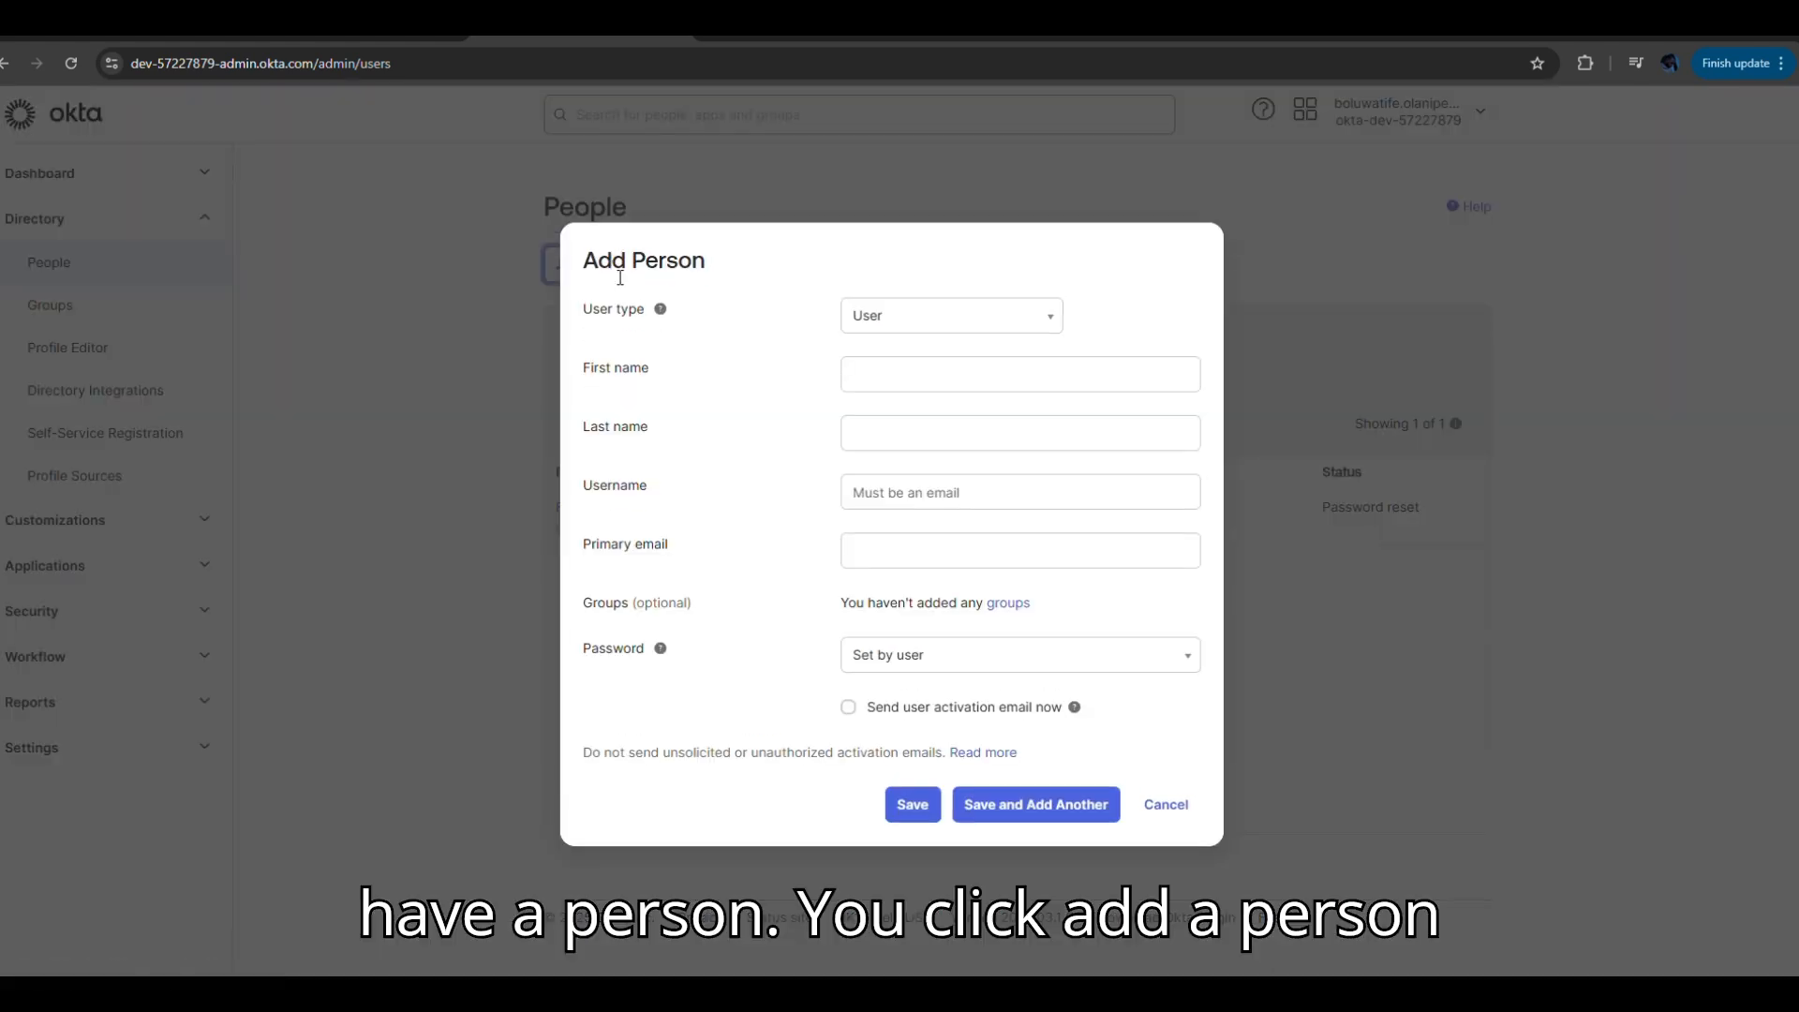
pyautogui.click(937, 324)
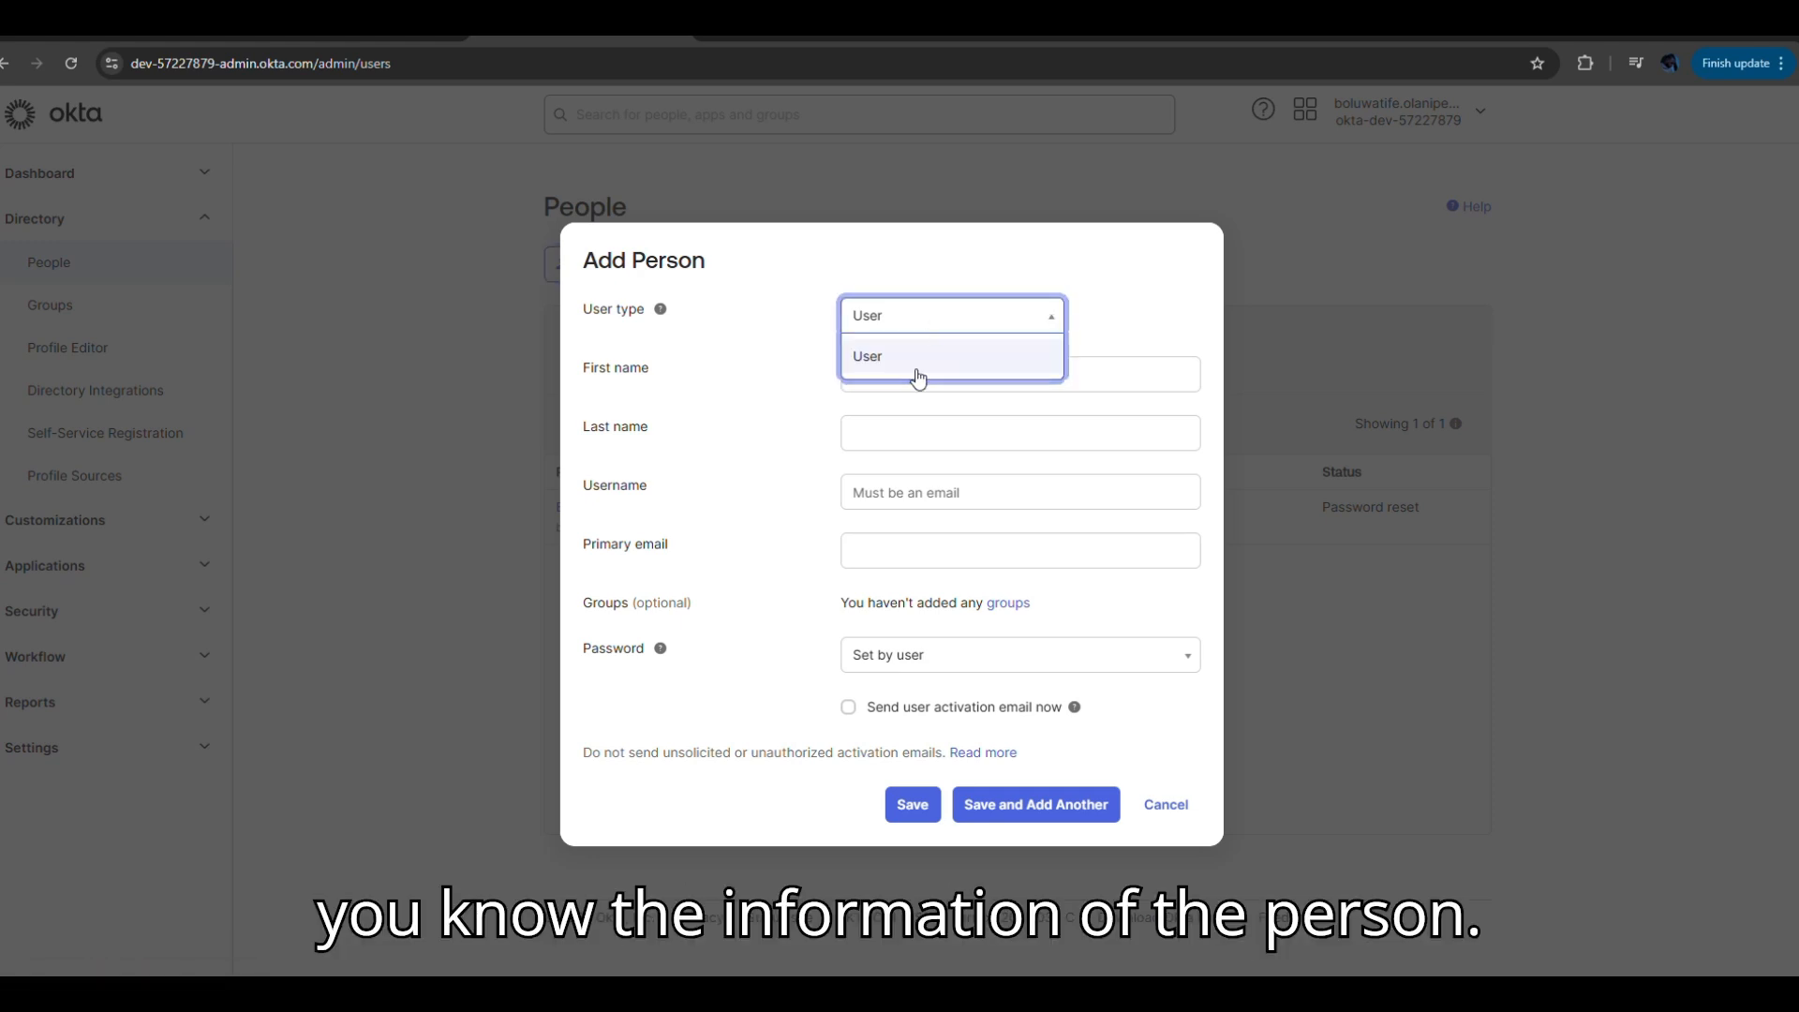
pyautogui.click(915, 373)
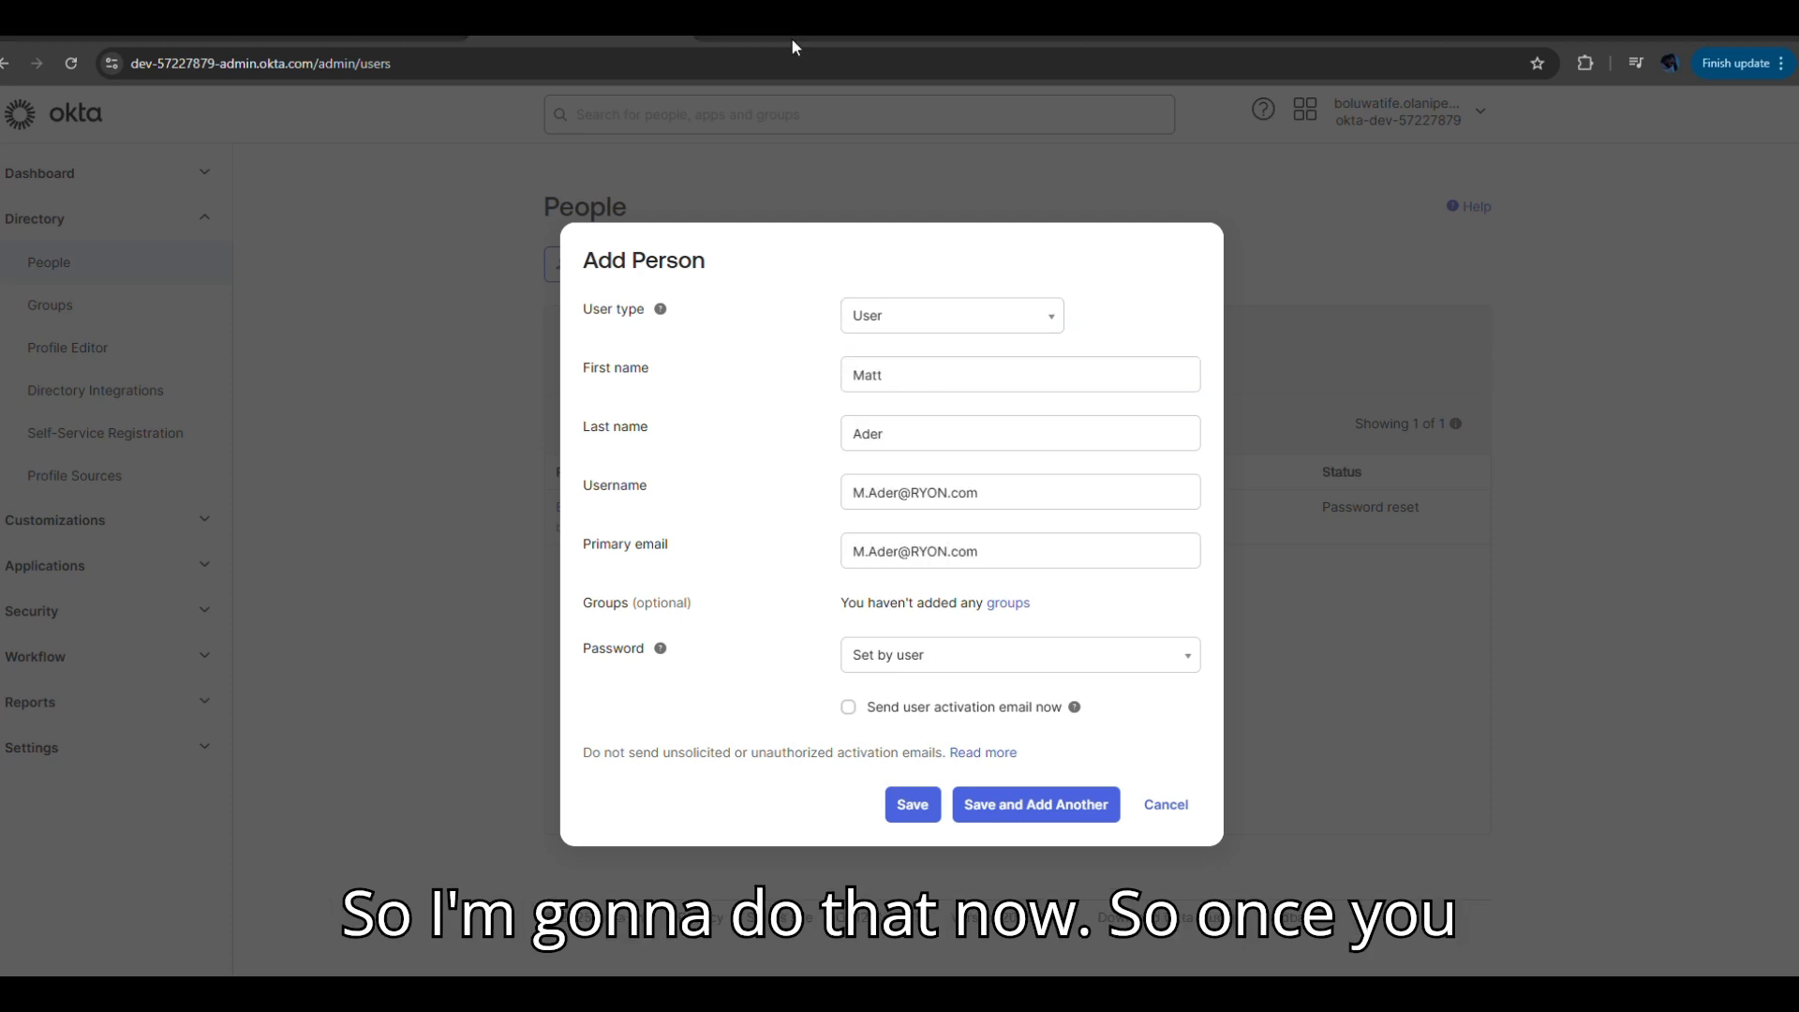
pyautogui.click(900, 448)
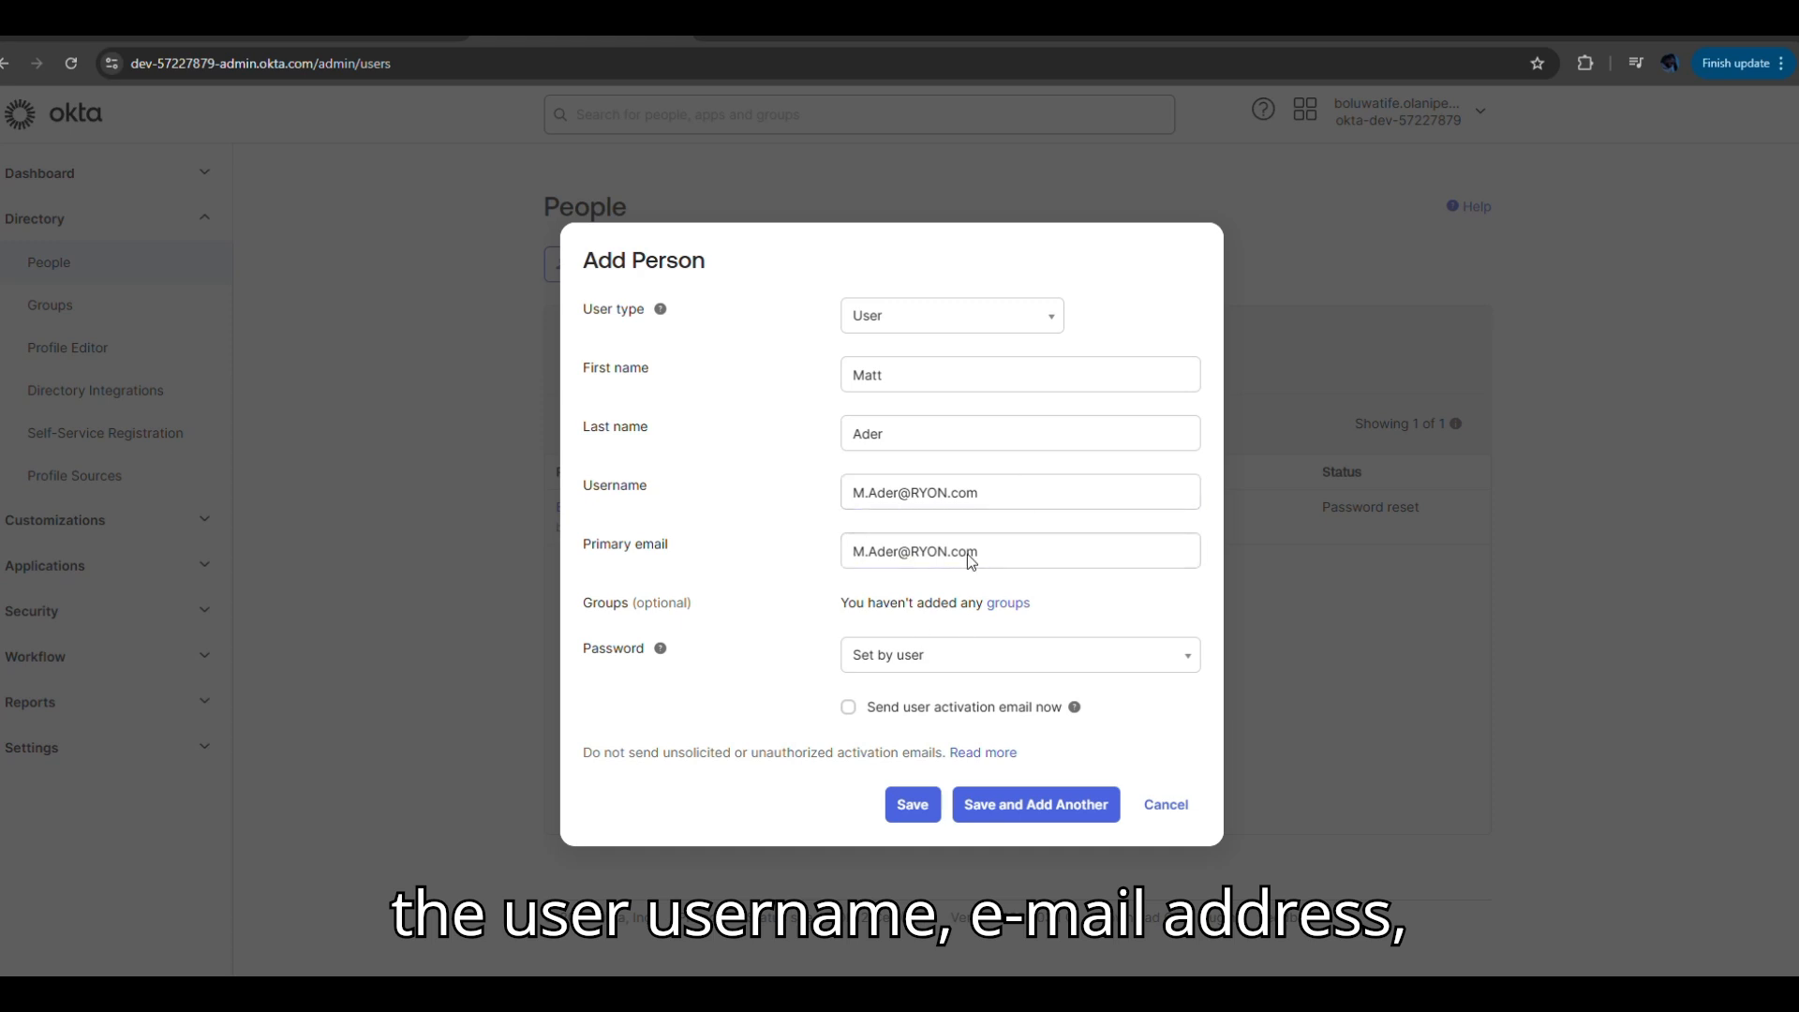
pyautogui.click(941, 662)
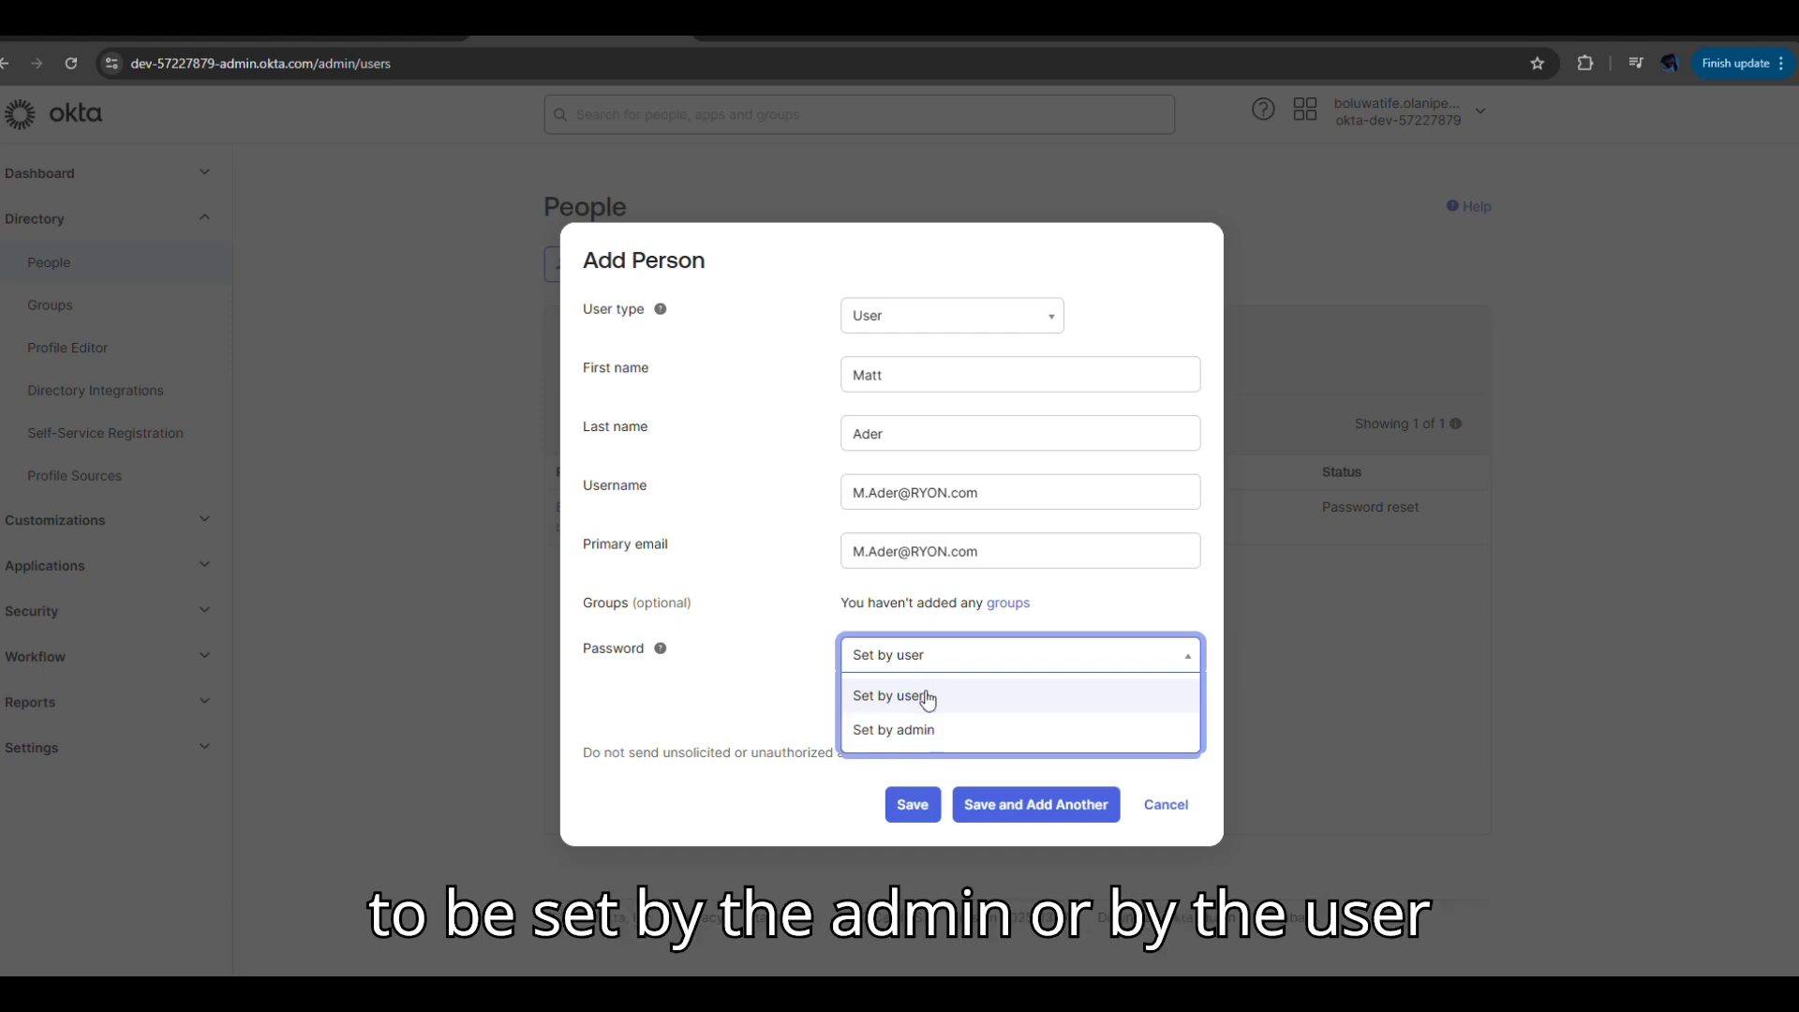
pyautogui.click(922, 694)
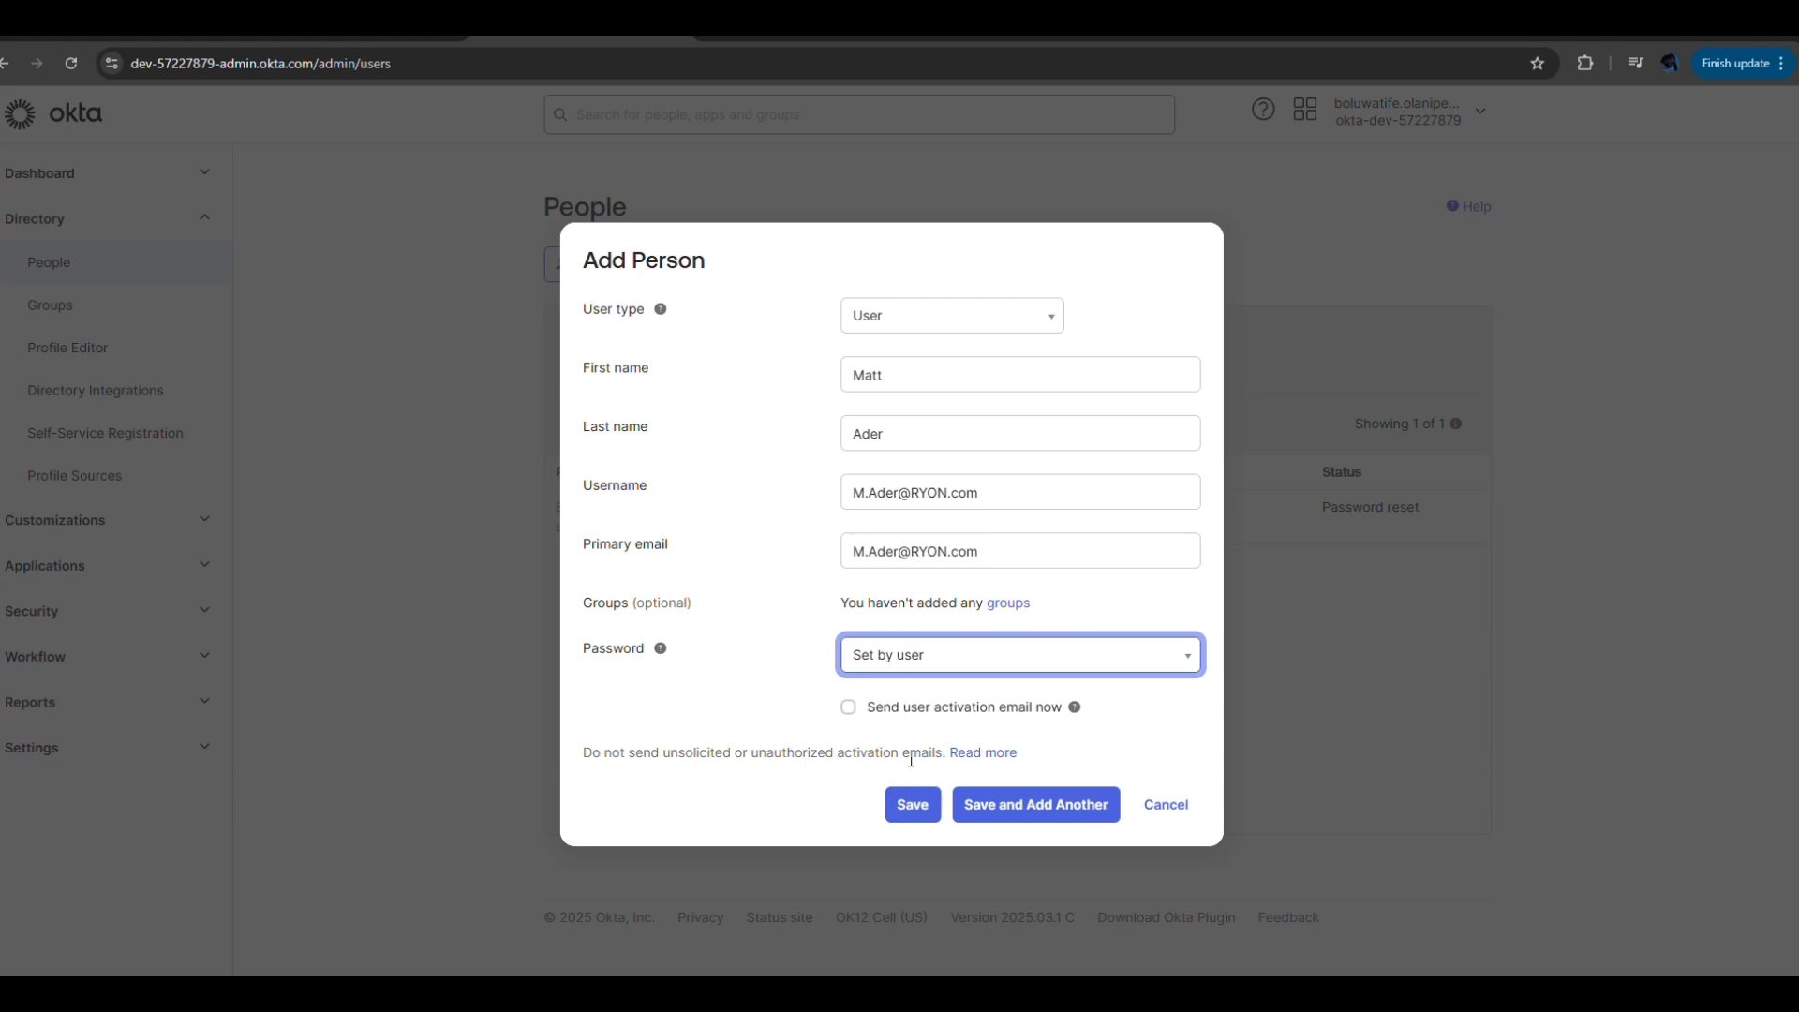
pyautogui.click(914, 822)
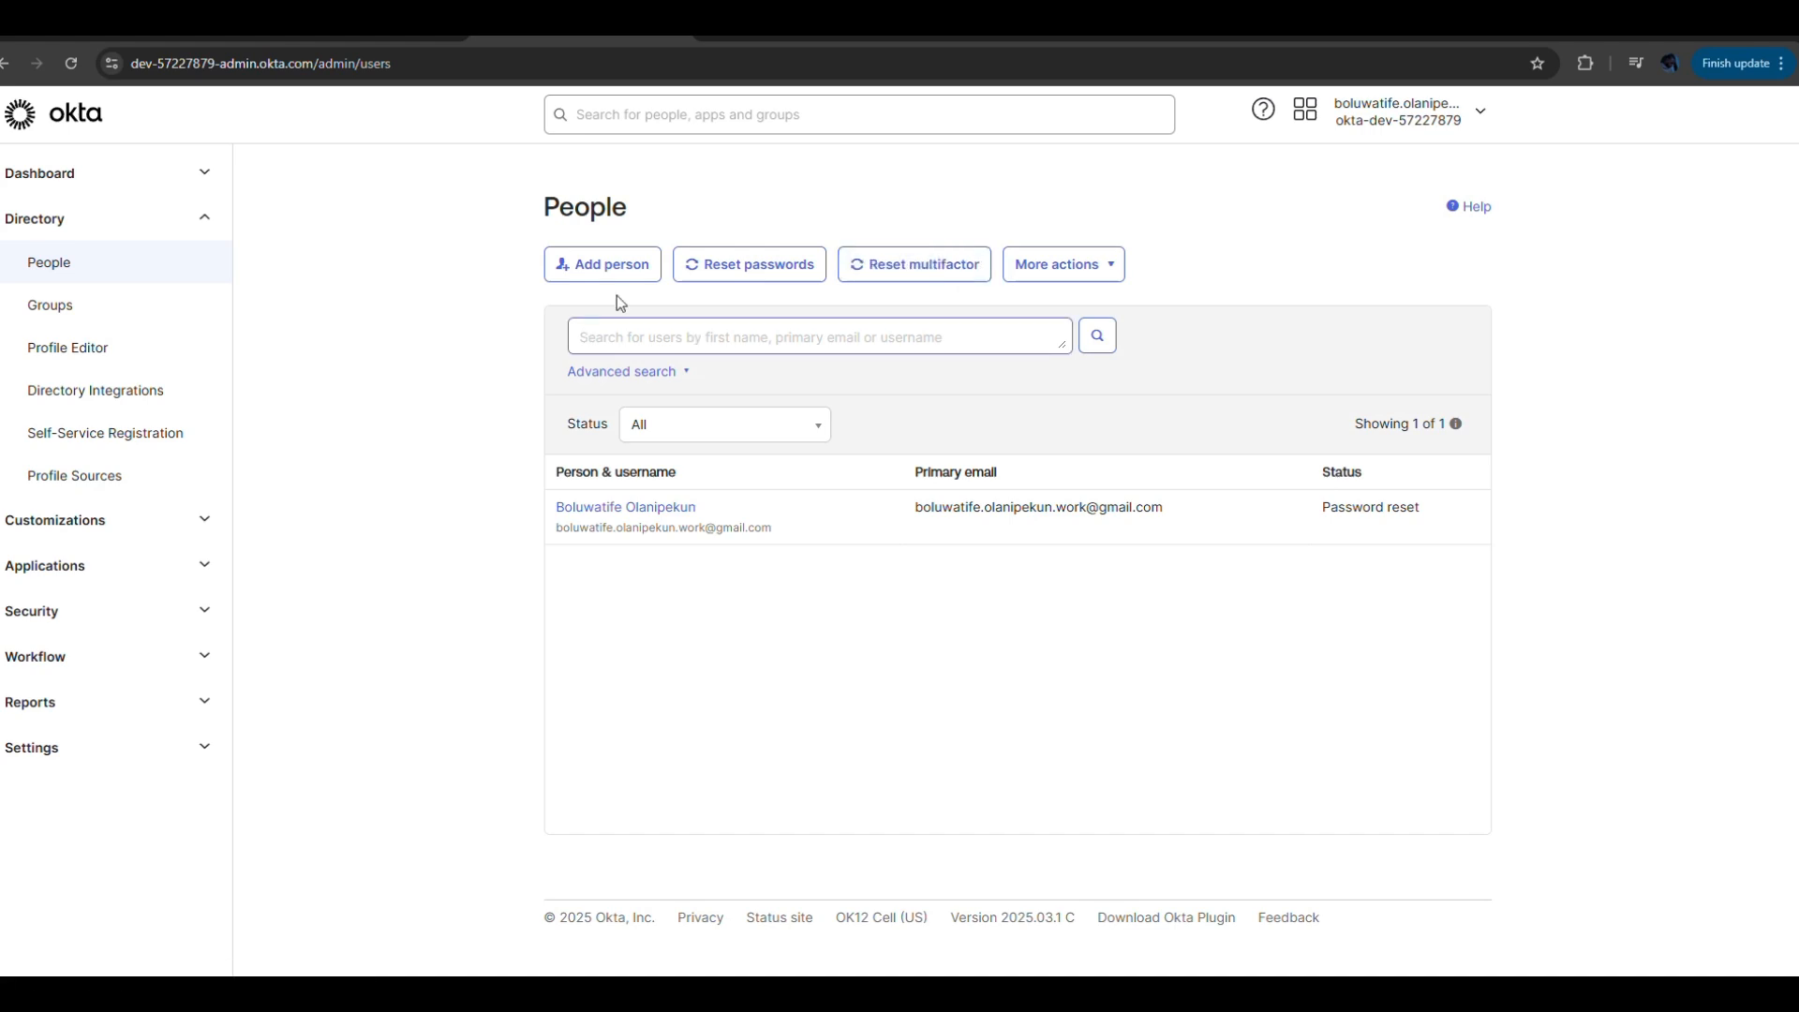
# Open the admin Dashboard and review its to-do task and security health overview cards.
pyautogui.click(86, 173)
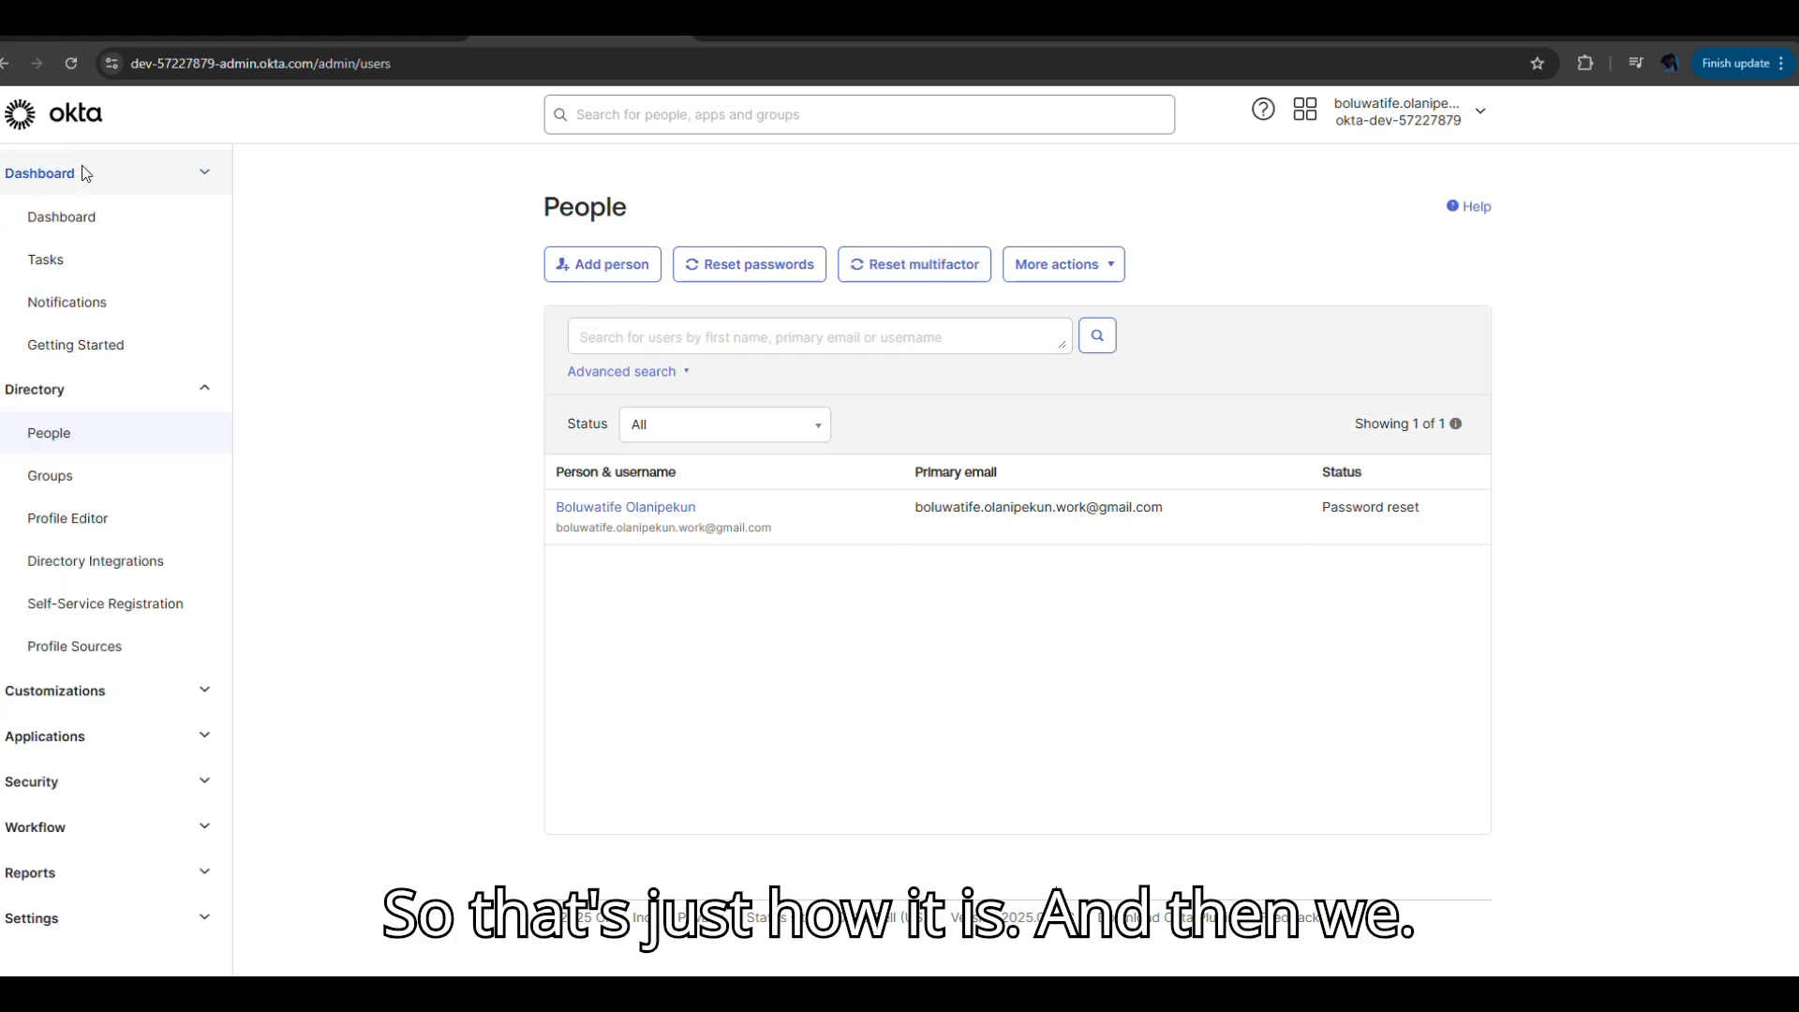
pyautogui.click(62, 217)
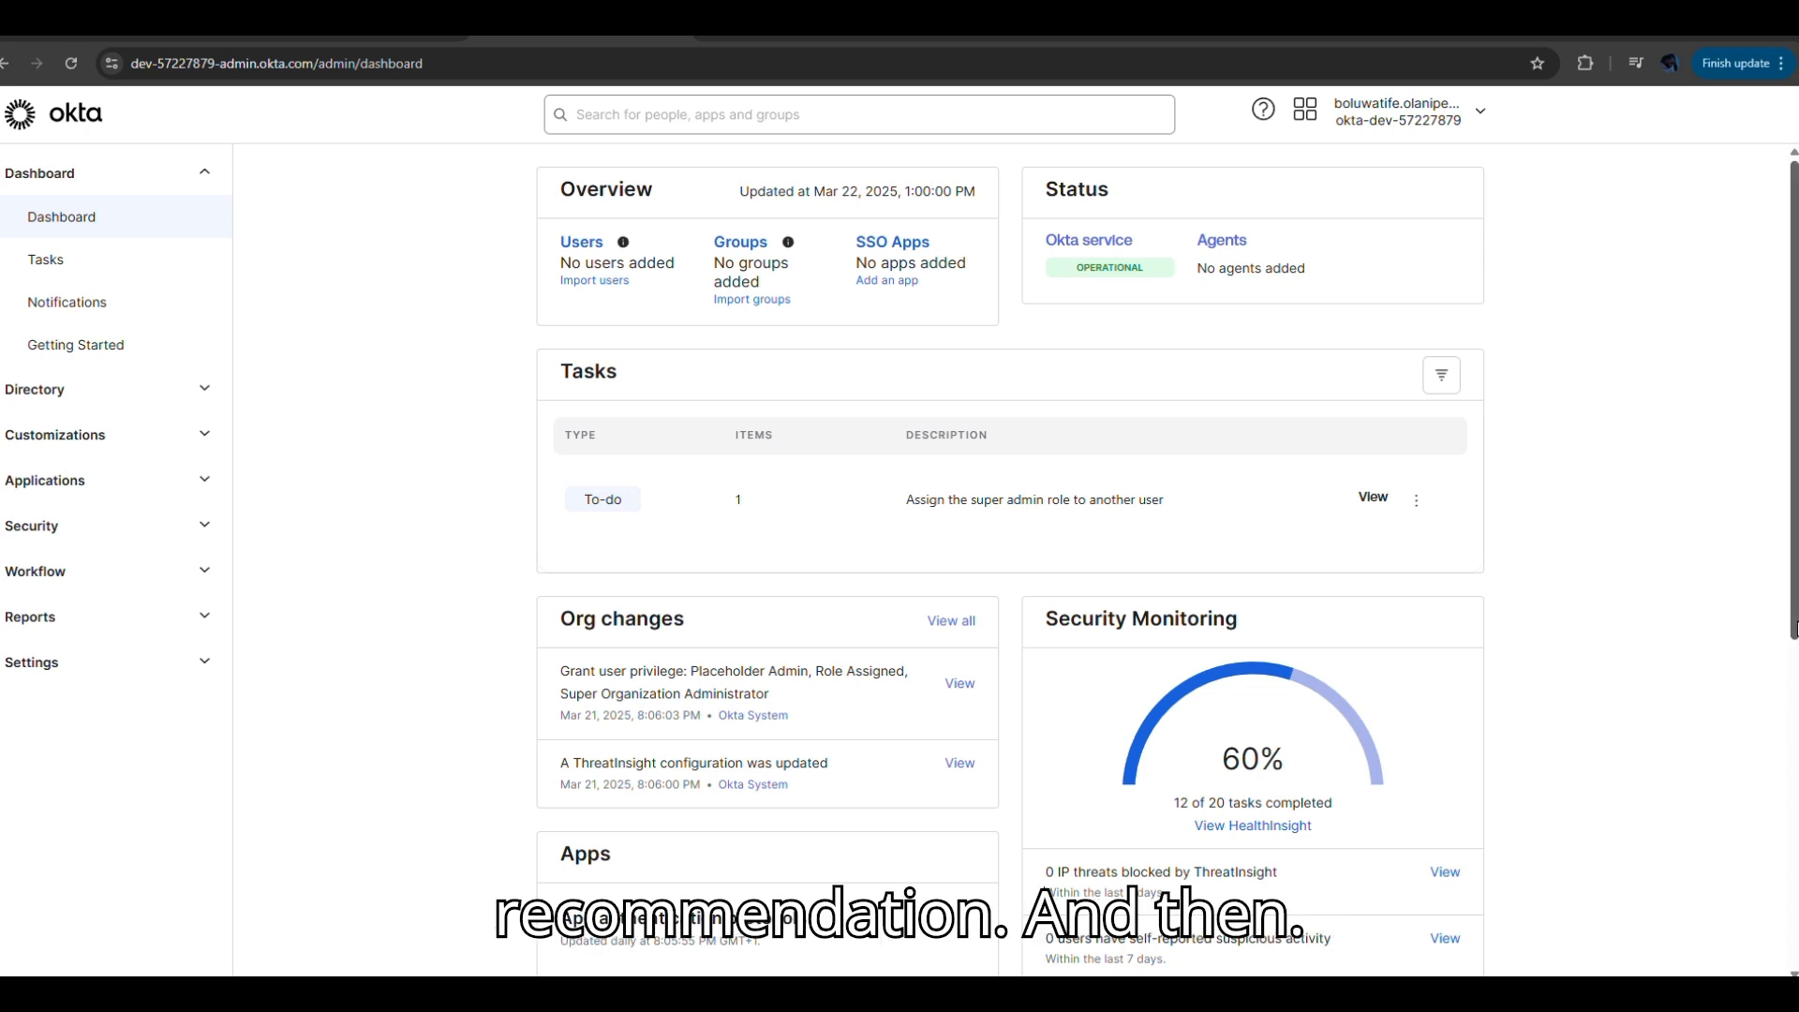
pyautogui.scroll(-1, 560, 667)
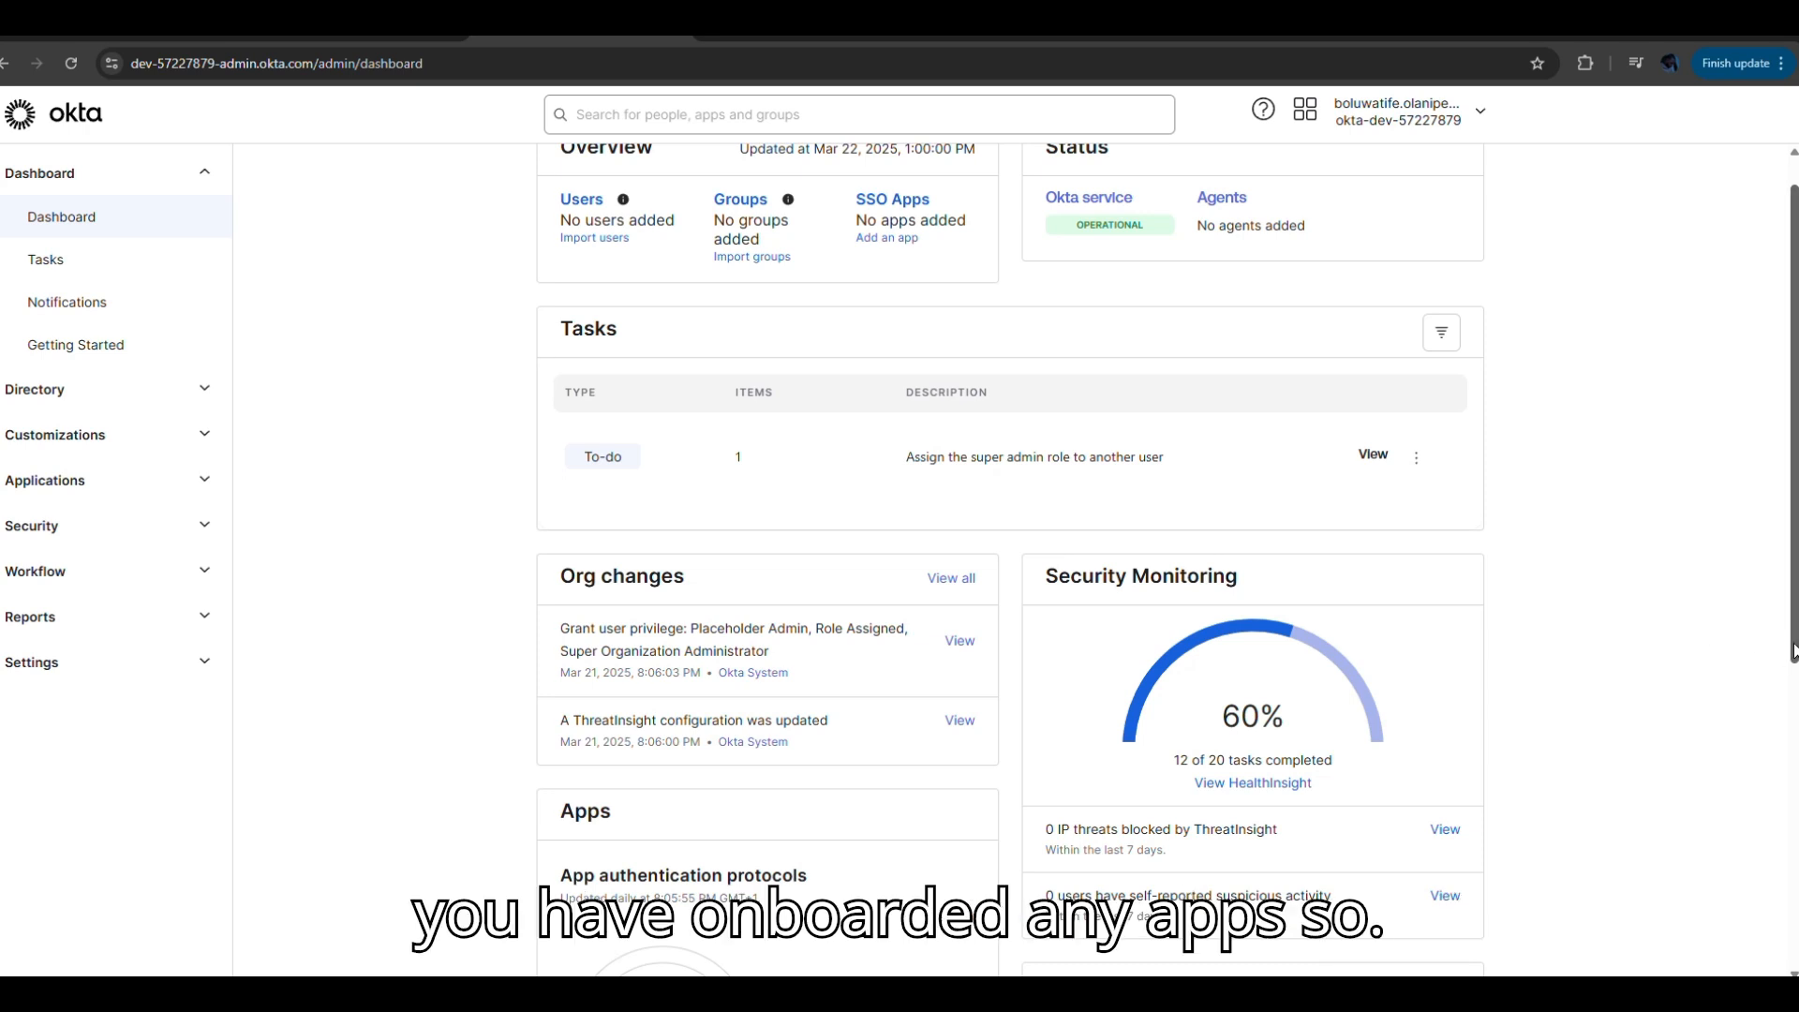
pyautogui.moveTo(1792, 653); pyautogui.dragTo(1792, 953)
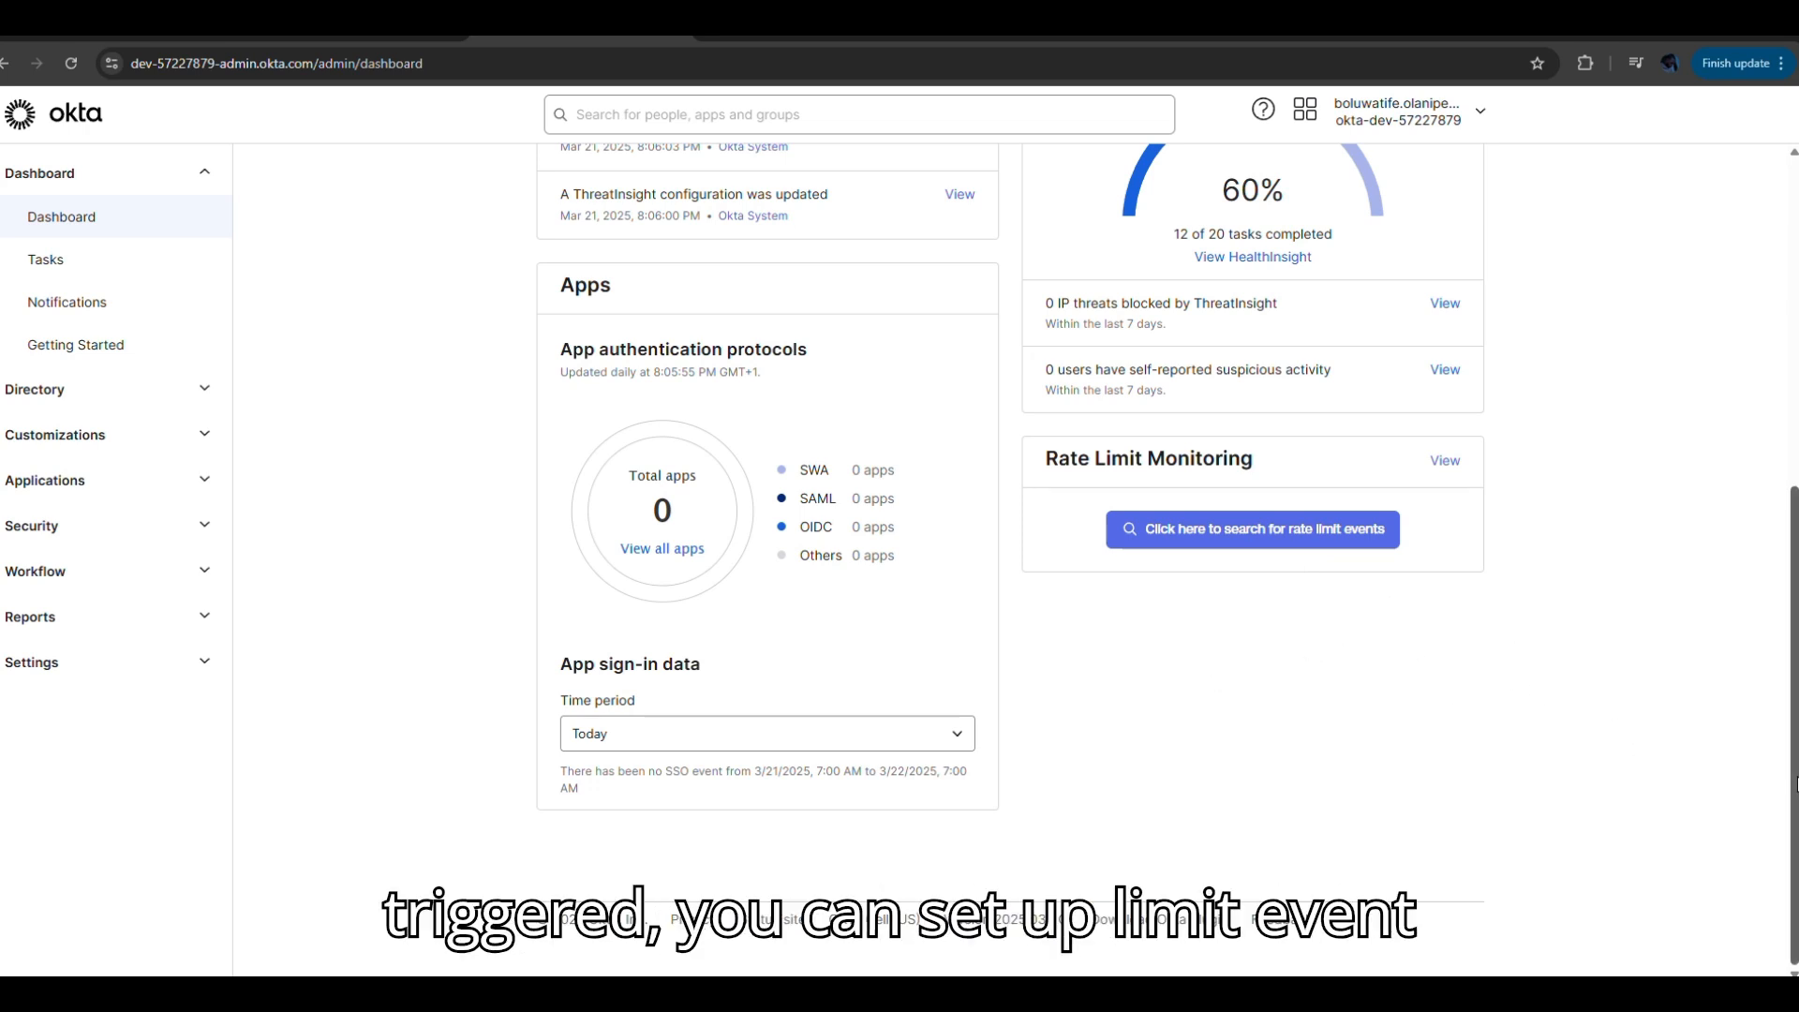
pyautogui.moveTo(1794, 783); pyautogui.dragTo(1794, 457)
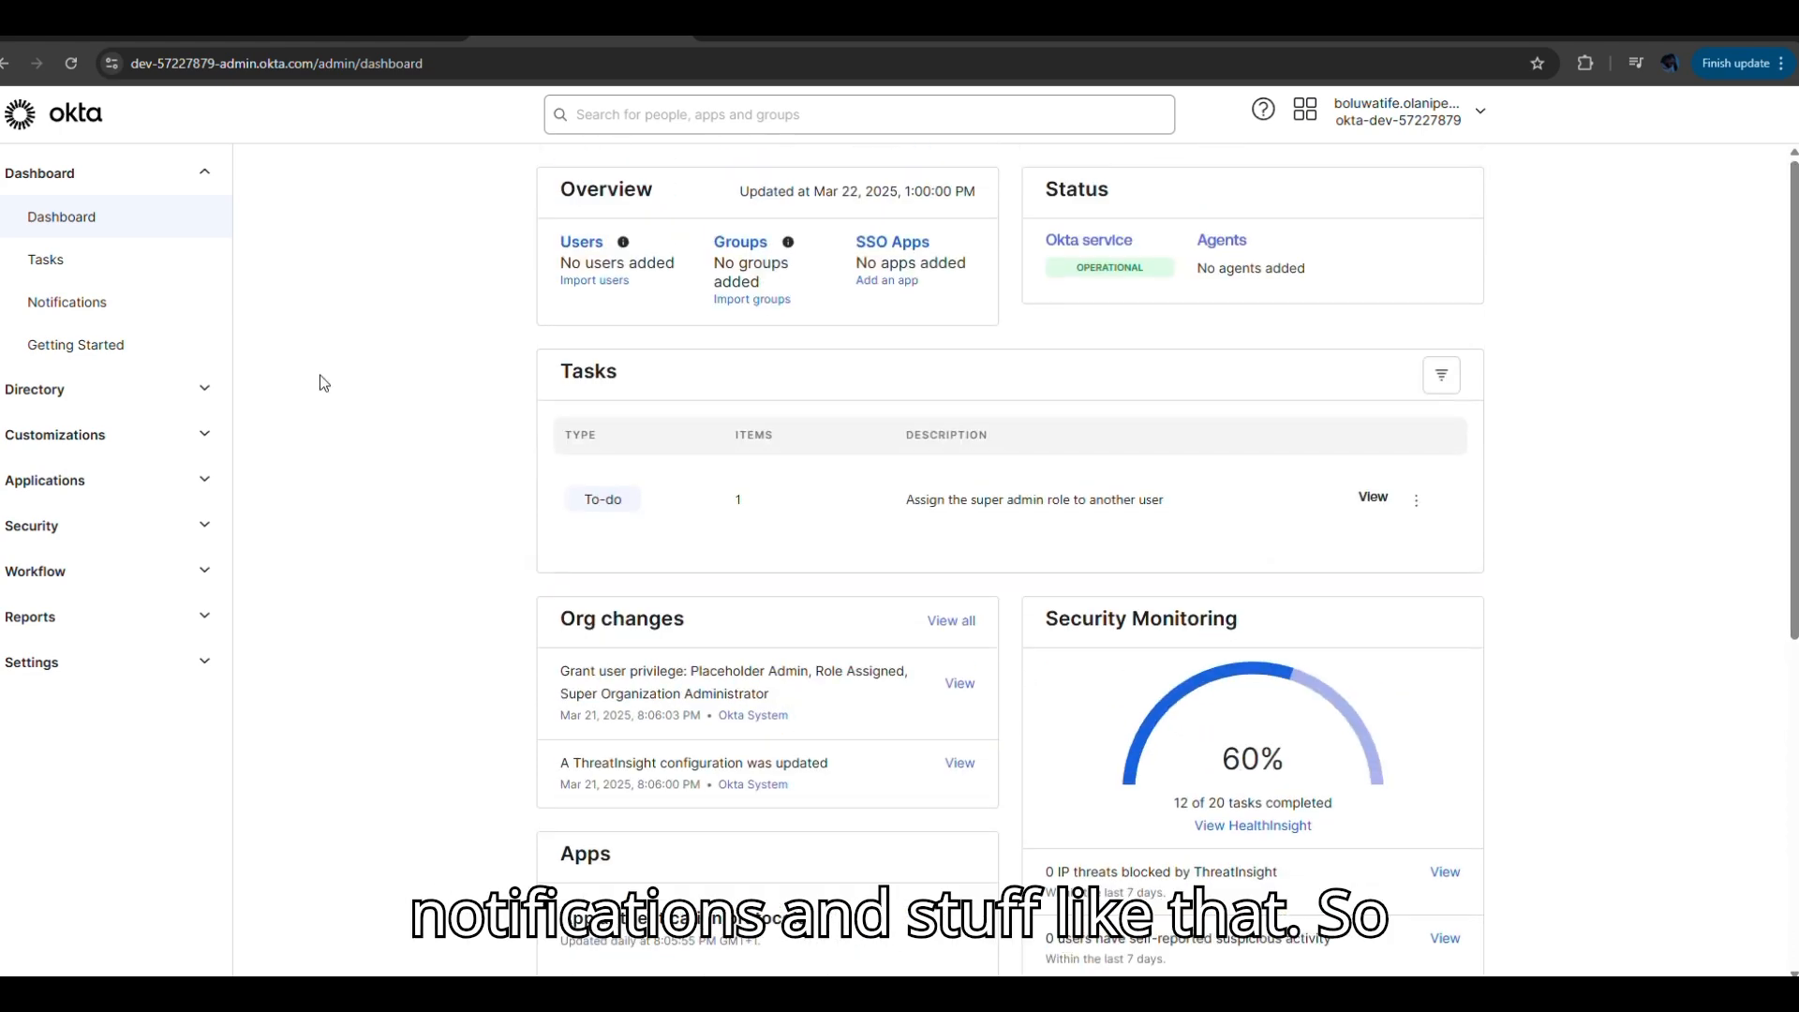
# Edit the Organization Contact in Settings > Account, changing the company name to RYON.
pyautogui.click(46, 673)
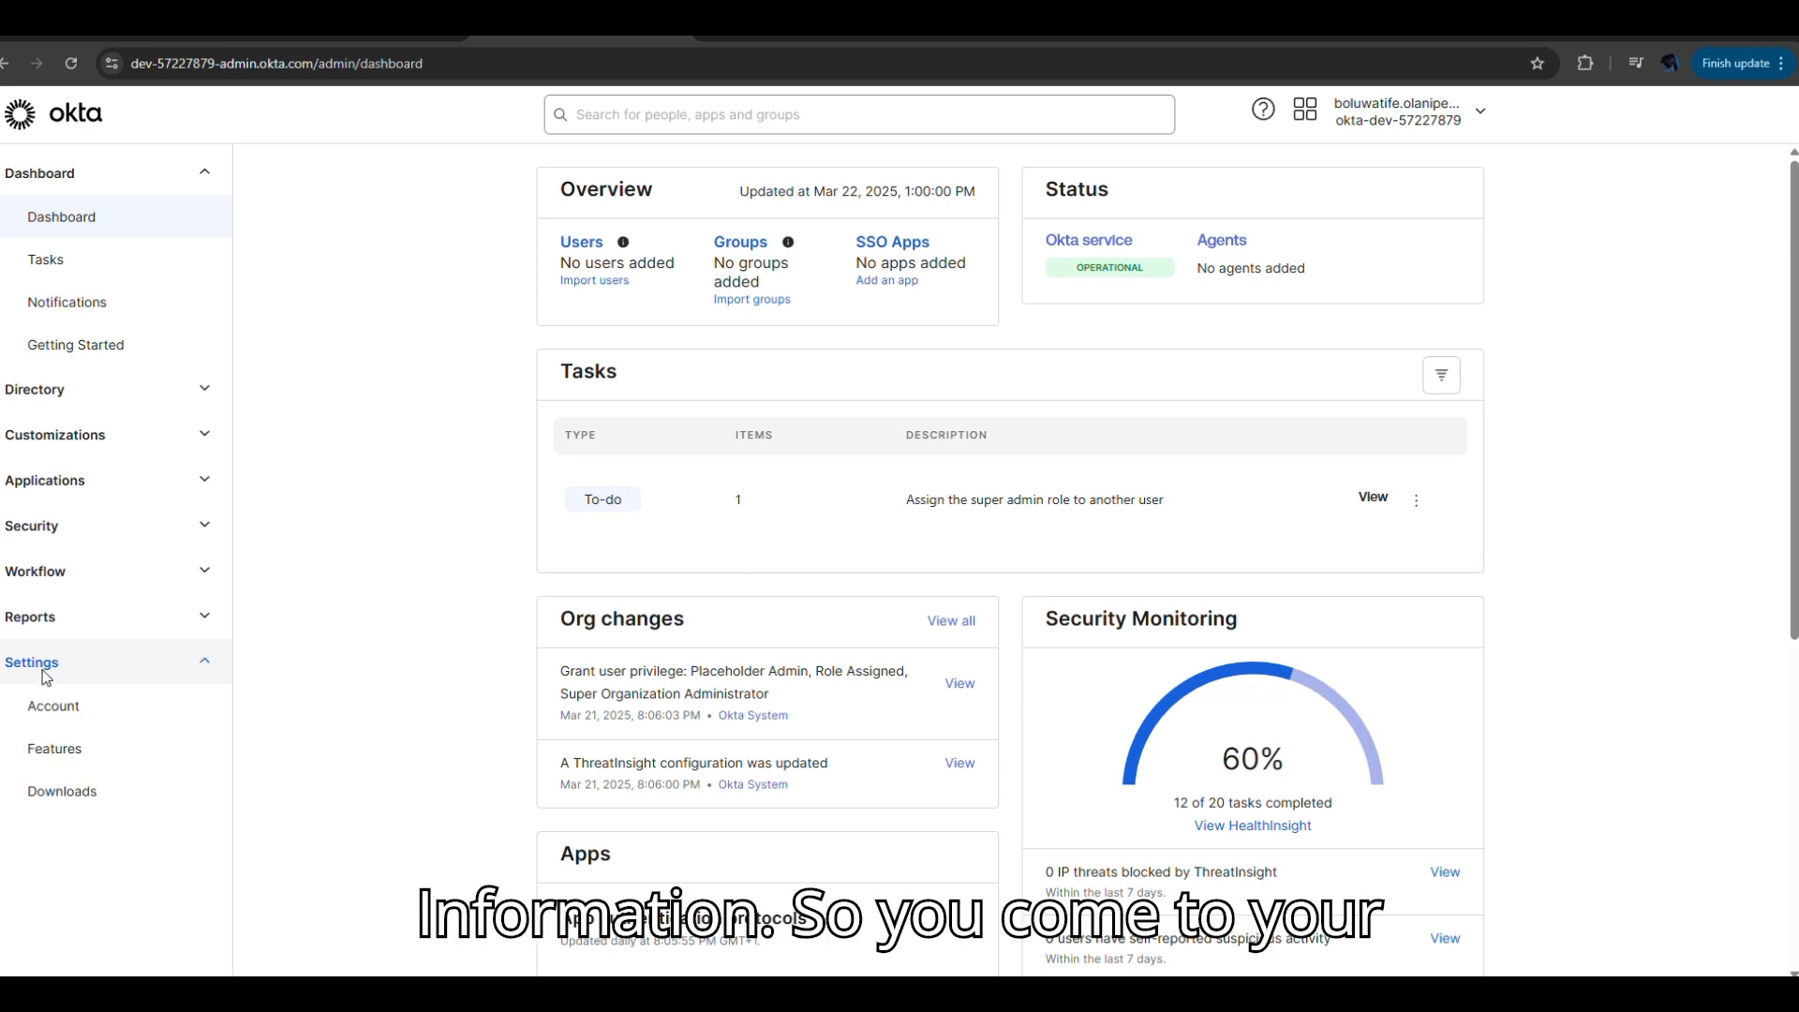
pyautogui.click(76, 714)
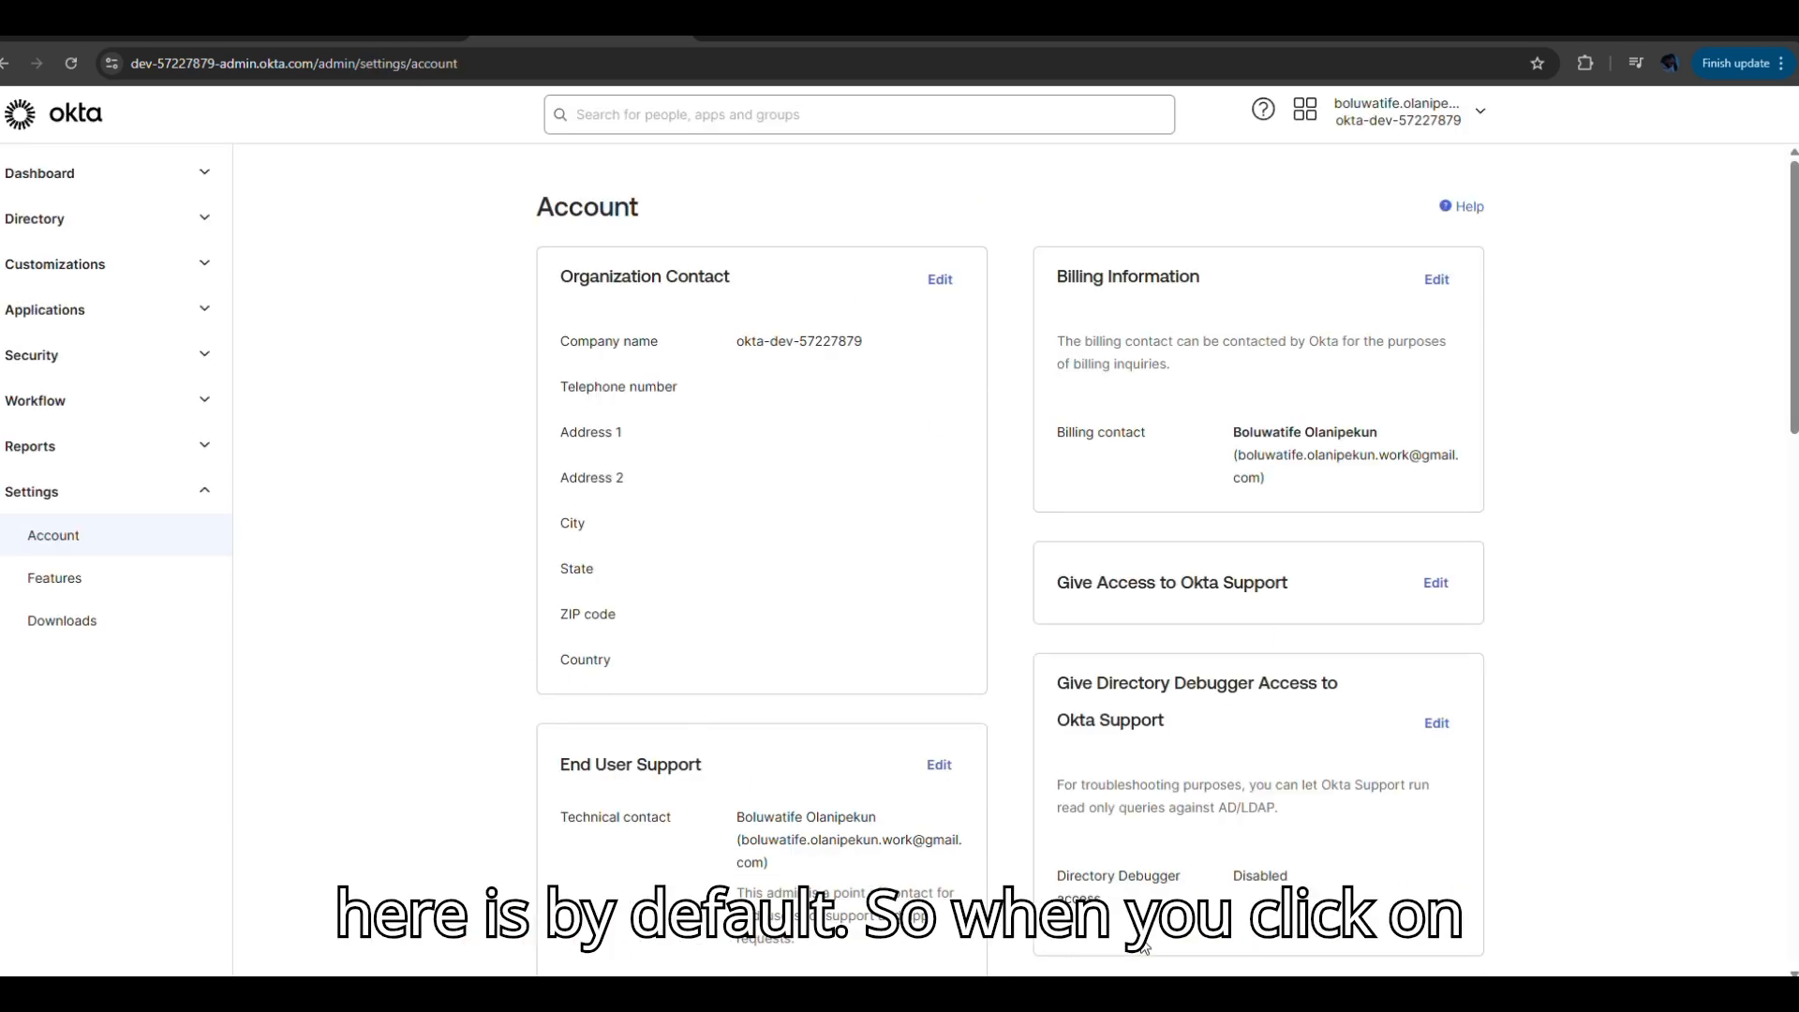
pyautogui.click(942, 281)
pyautogui.click(858, 355)
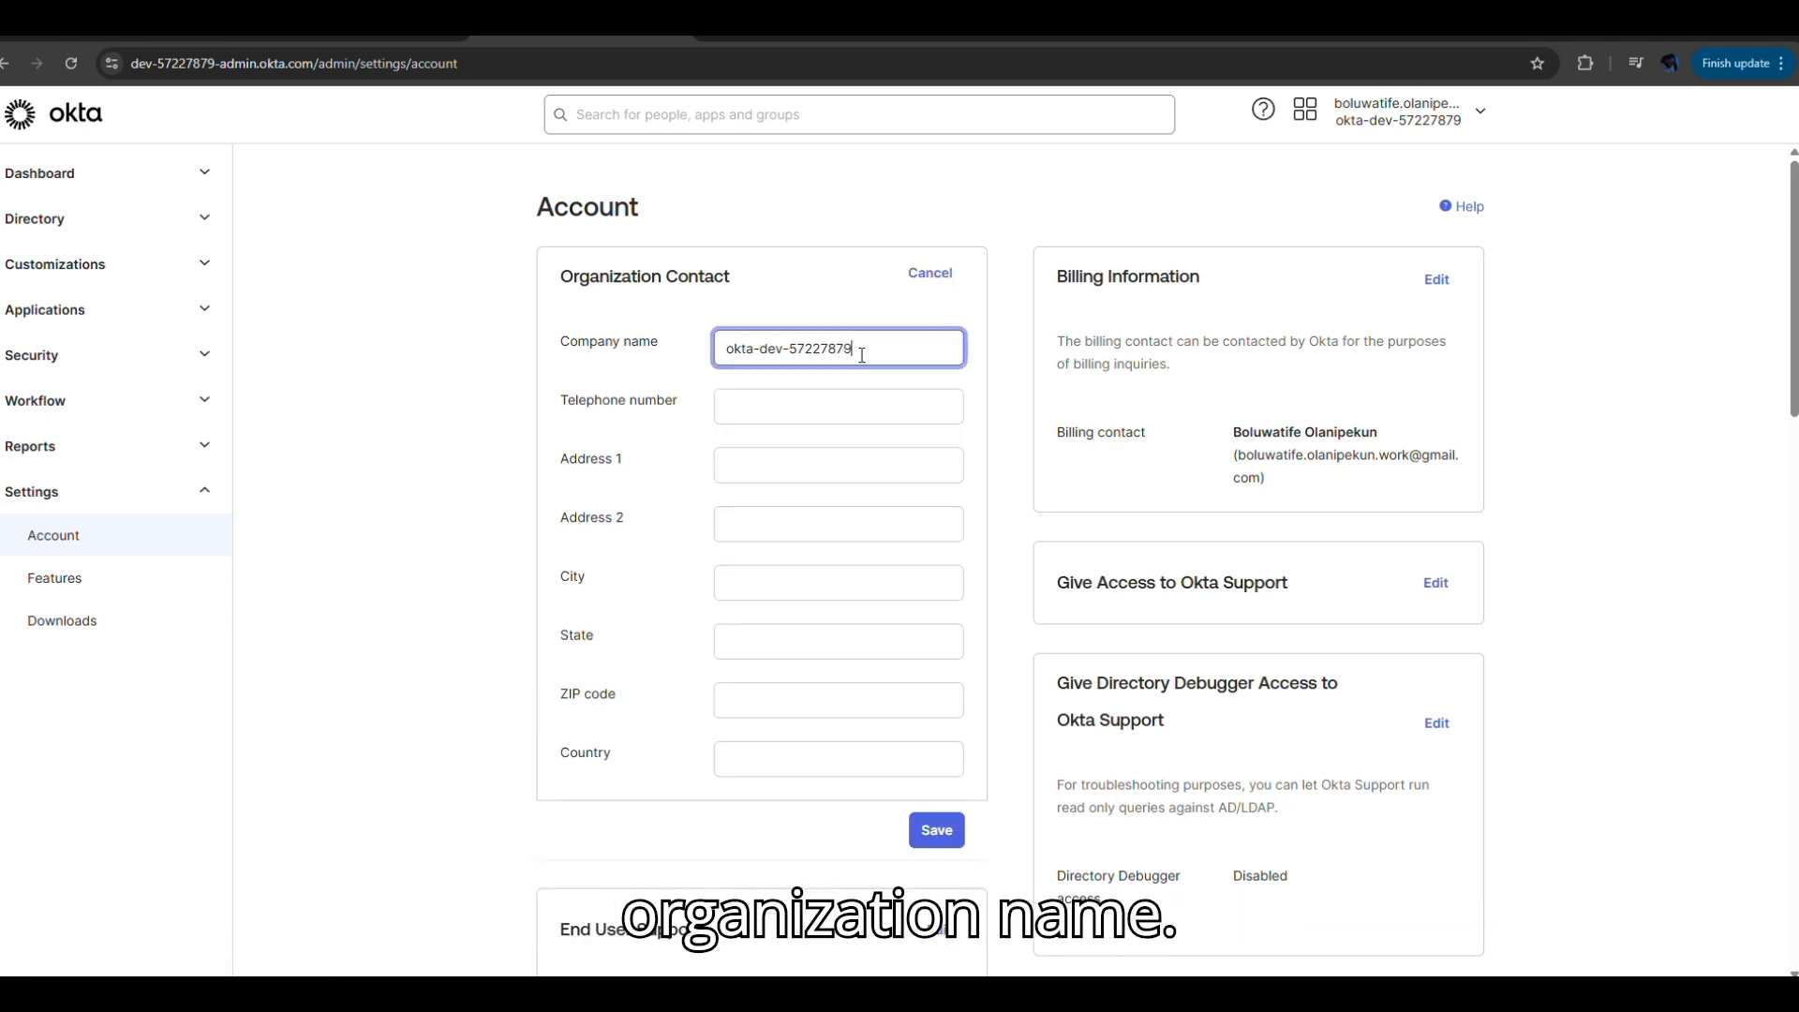
pyautogui.press('BackSpace')
pyautogui.press('BackSpace')
pyautogui.press('BackSpace')
pyautogui.press('BackSpace')
pyautogui.press('BackSpace')
pyautogui.press('BackSpace')
pyautogui.press('BackSpace')
pyautogui.press('BackSpace')
pyautogui.press('BackSpace')
pyautogui.press('BackSpace')
pyautogui.press('BackSpace')
pyautogui.press('BackSpace')
pyautogui.press('BackSpace')
pyautogui.press('BackSpace')
pyautogui.press('BackSpace')
pyautogui.press('BackSpace')
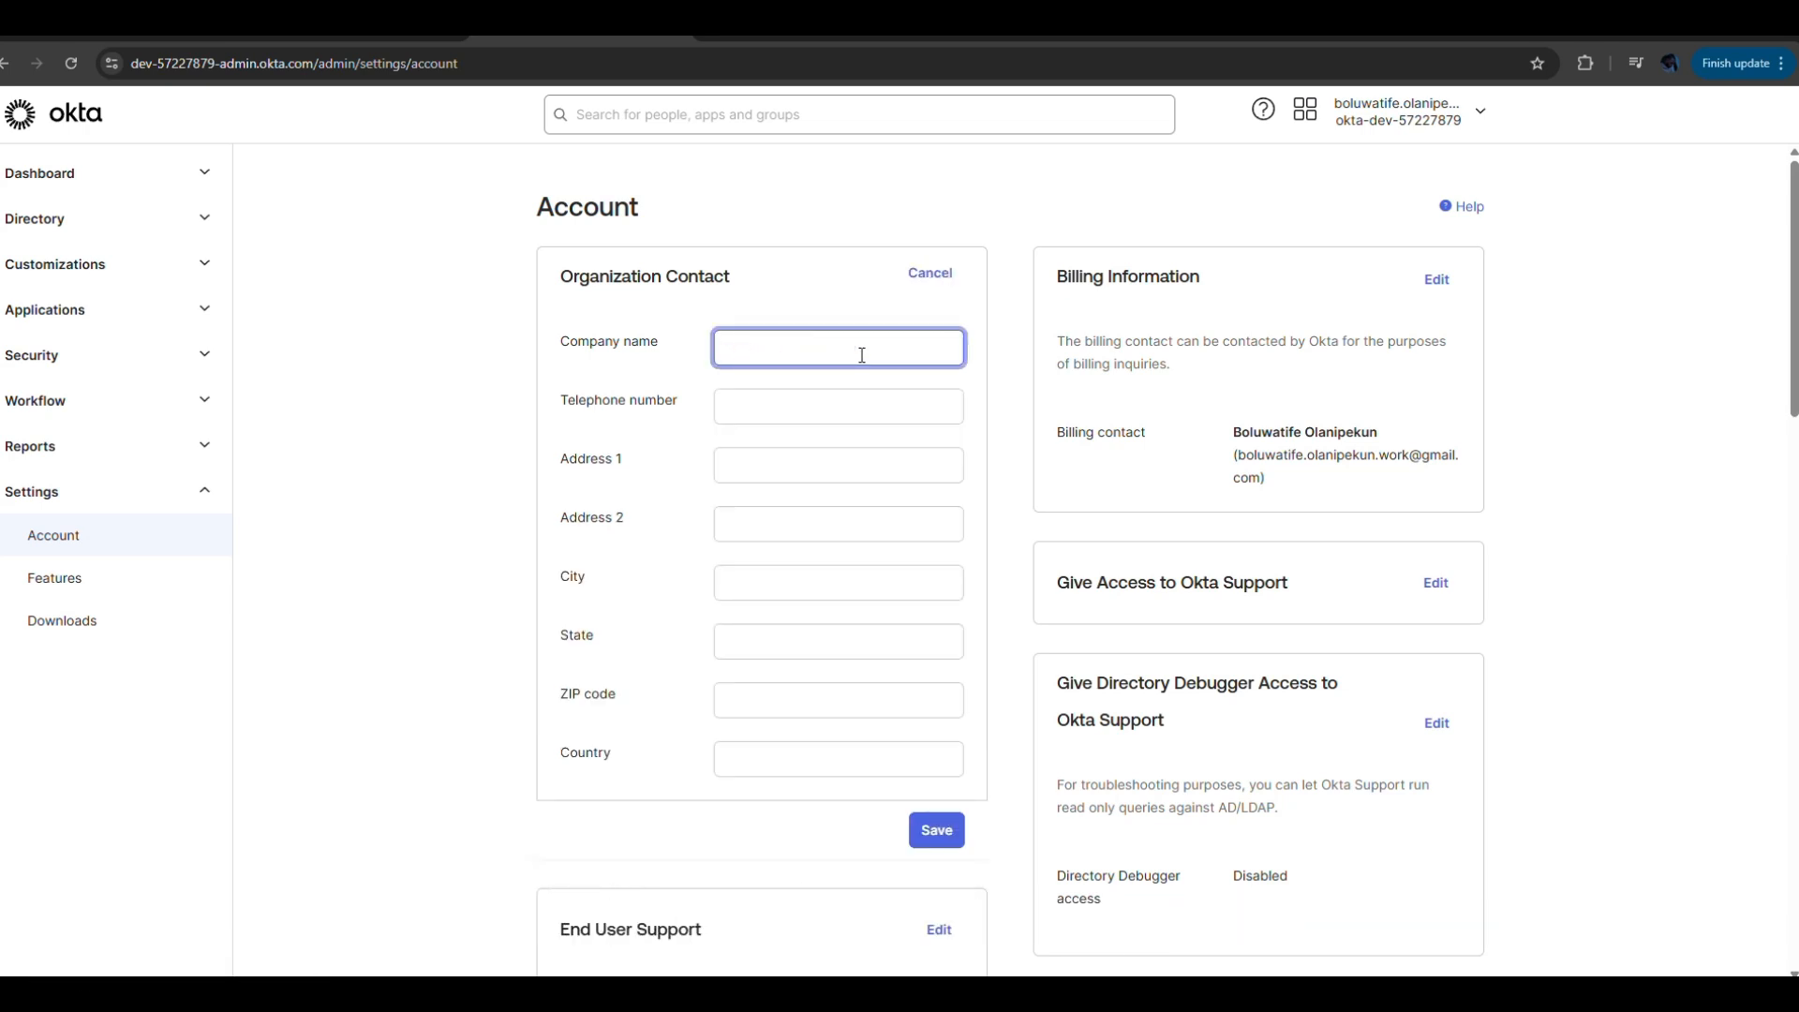
pyautogui.write('RYON')
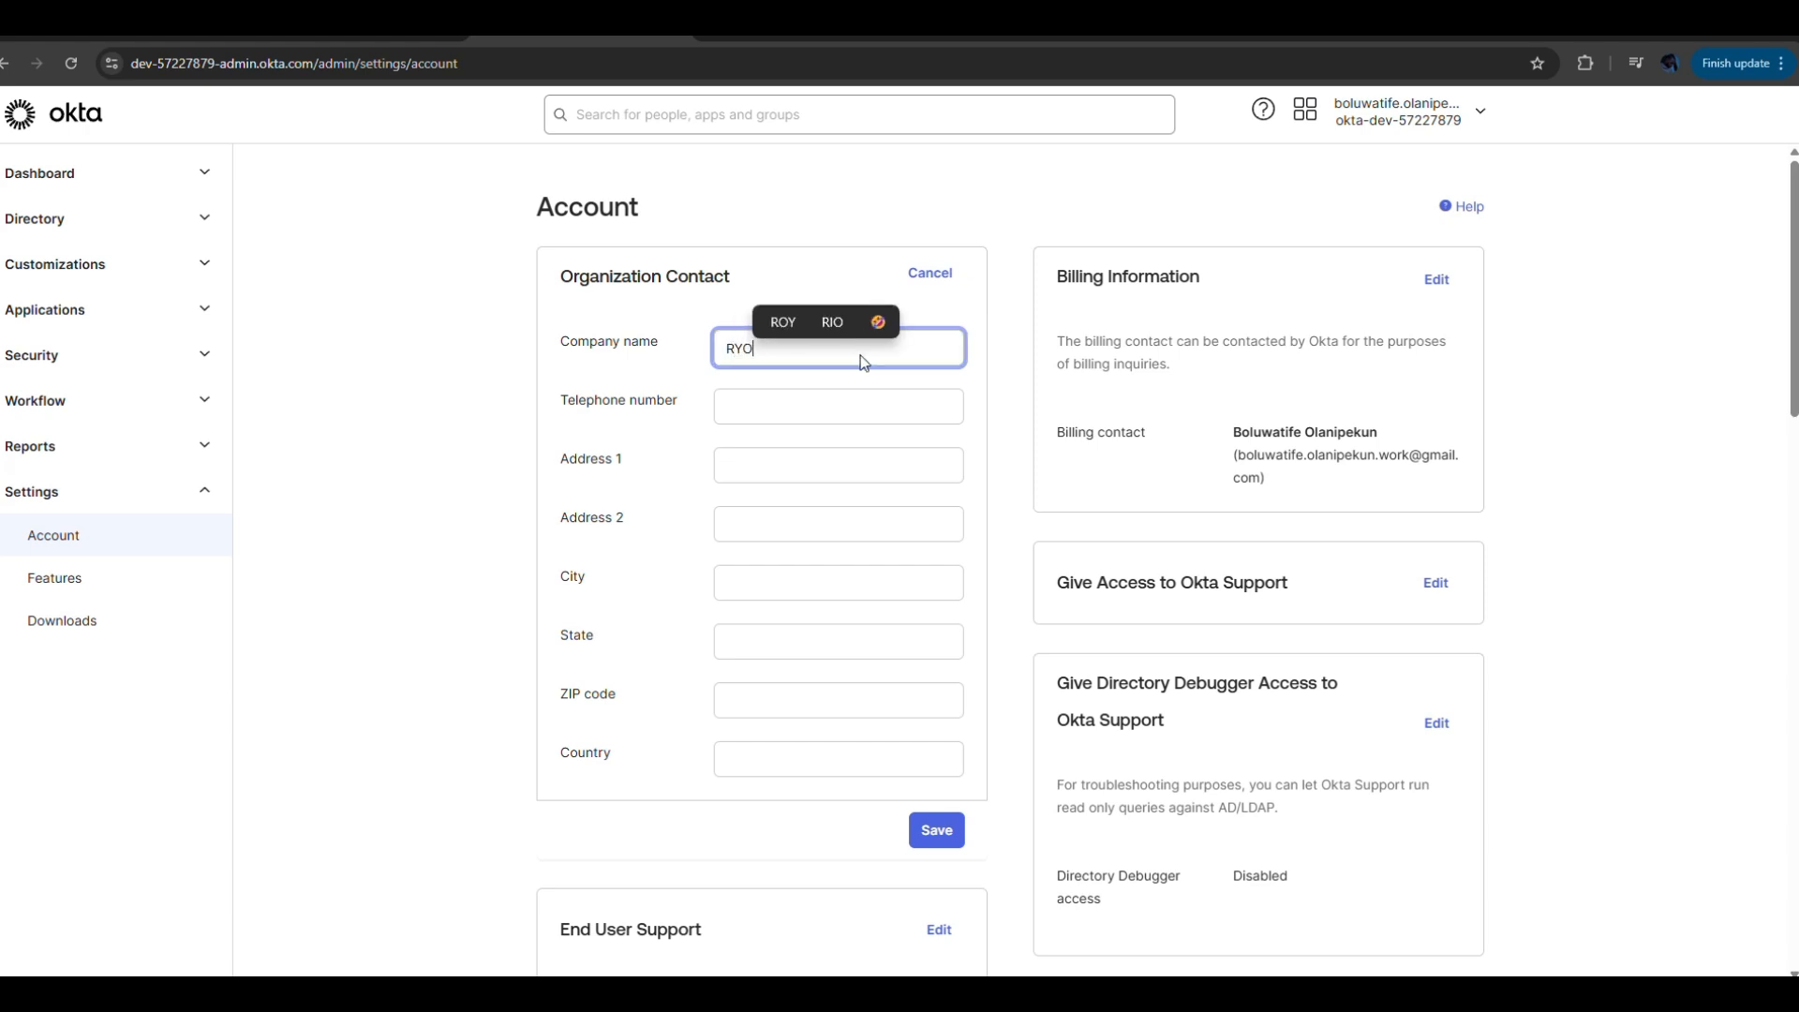
pyautogui.click(831, 392)
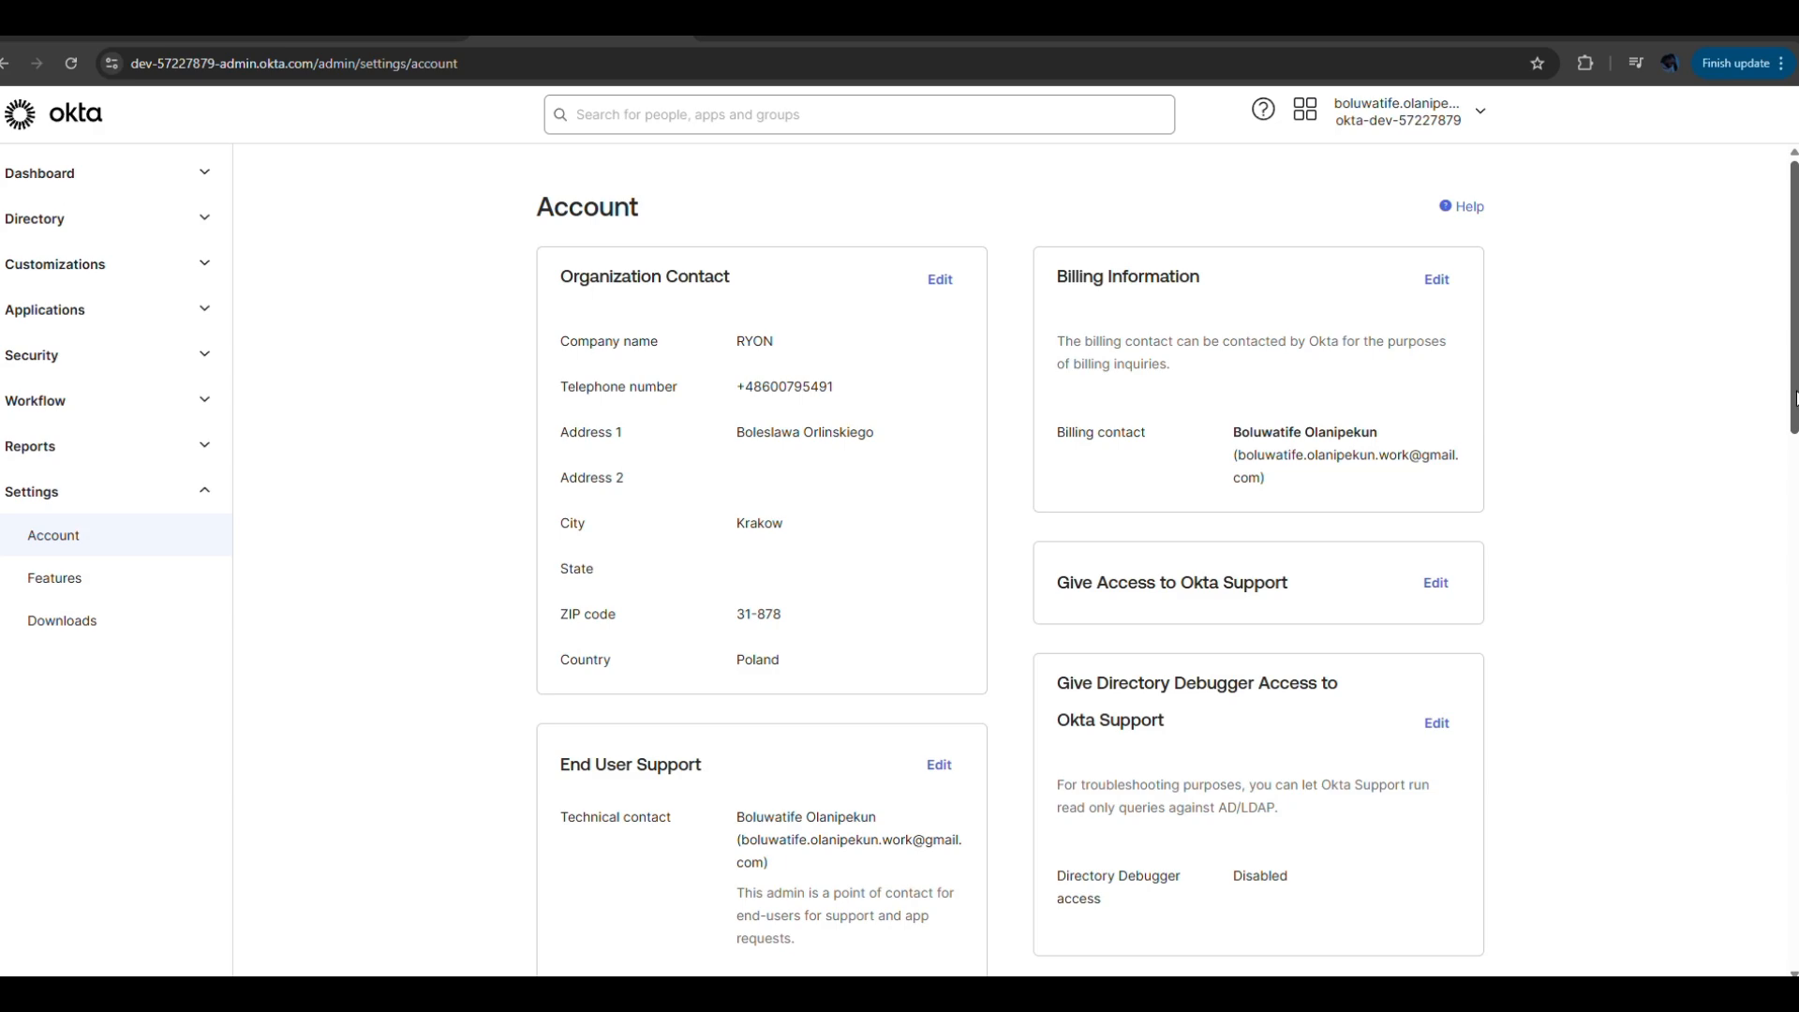
pyautogui.moveTo(1793, 398); pyautogui.dragTo(1791, 564)
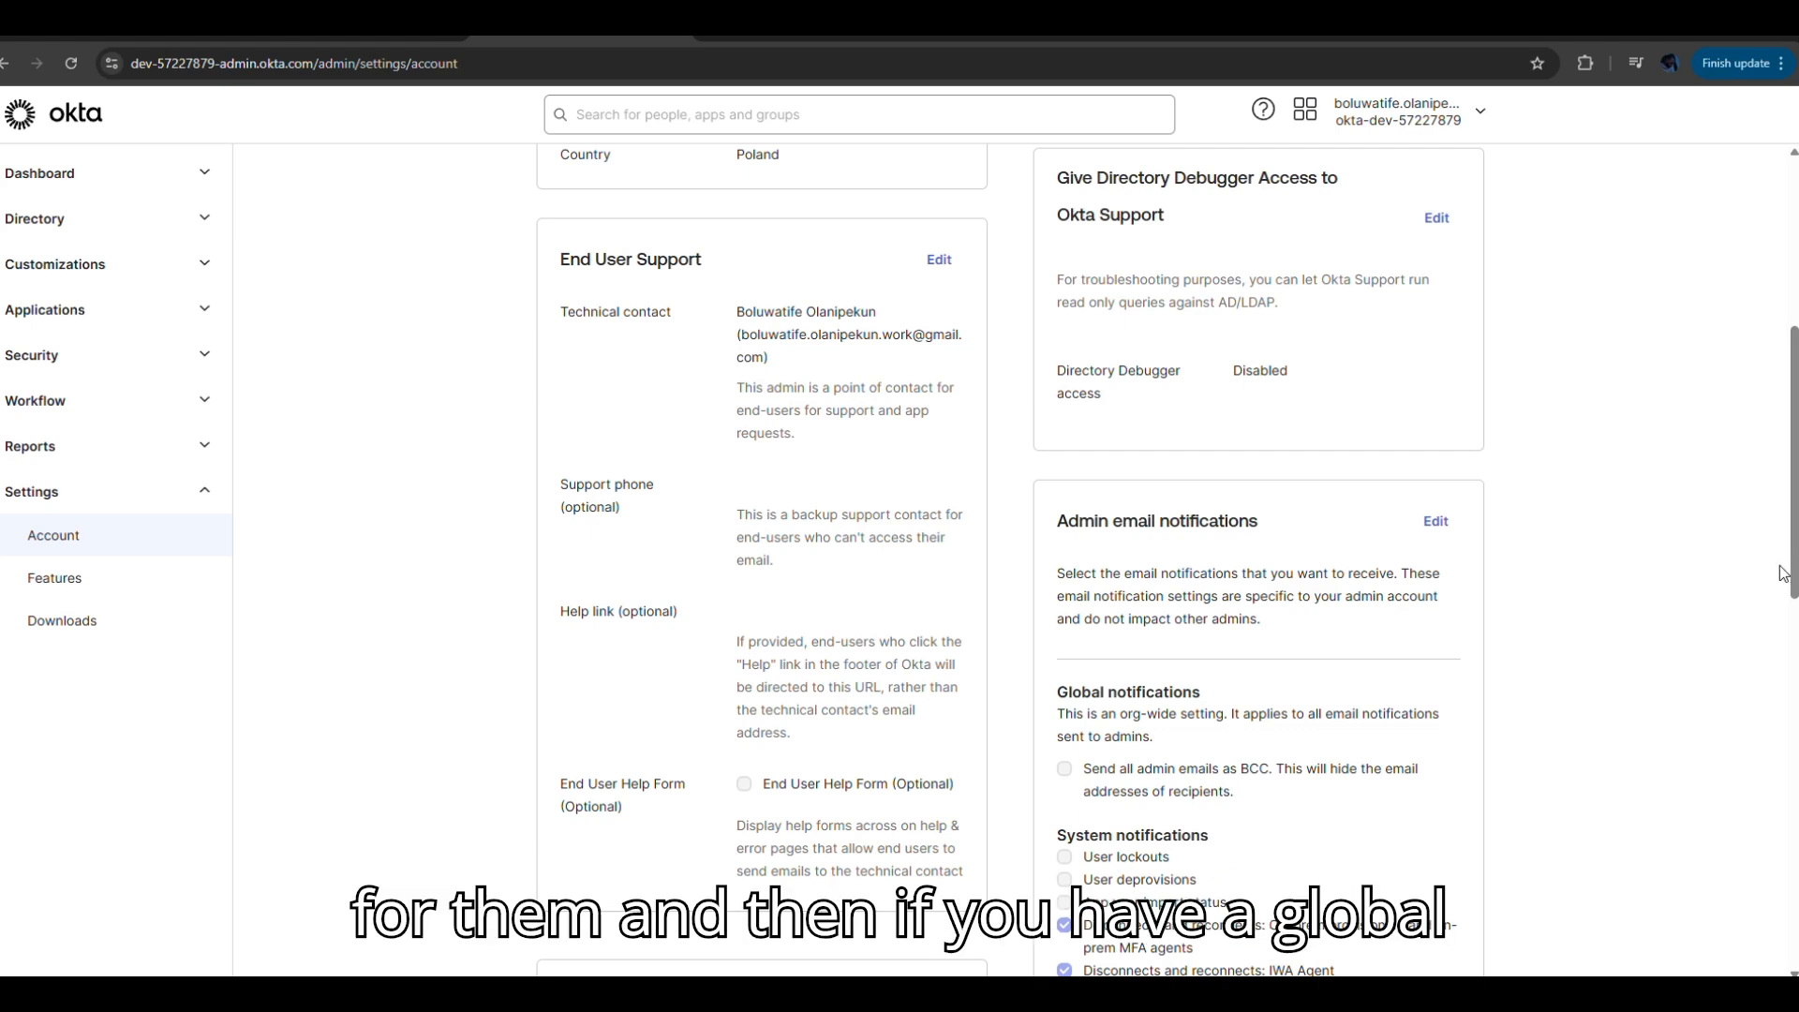
pyautogui.moveTo(1790, 580); pyautogui.dragTo(1781, 691)
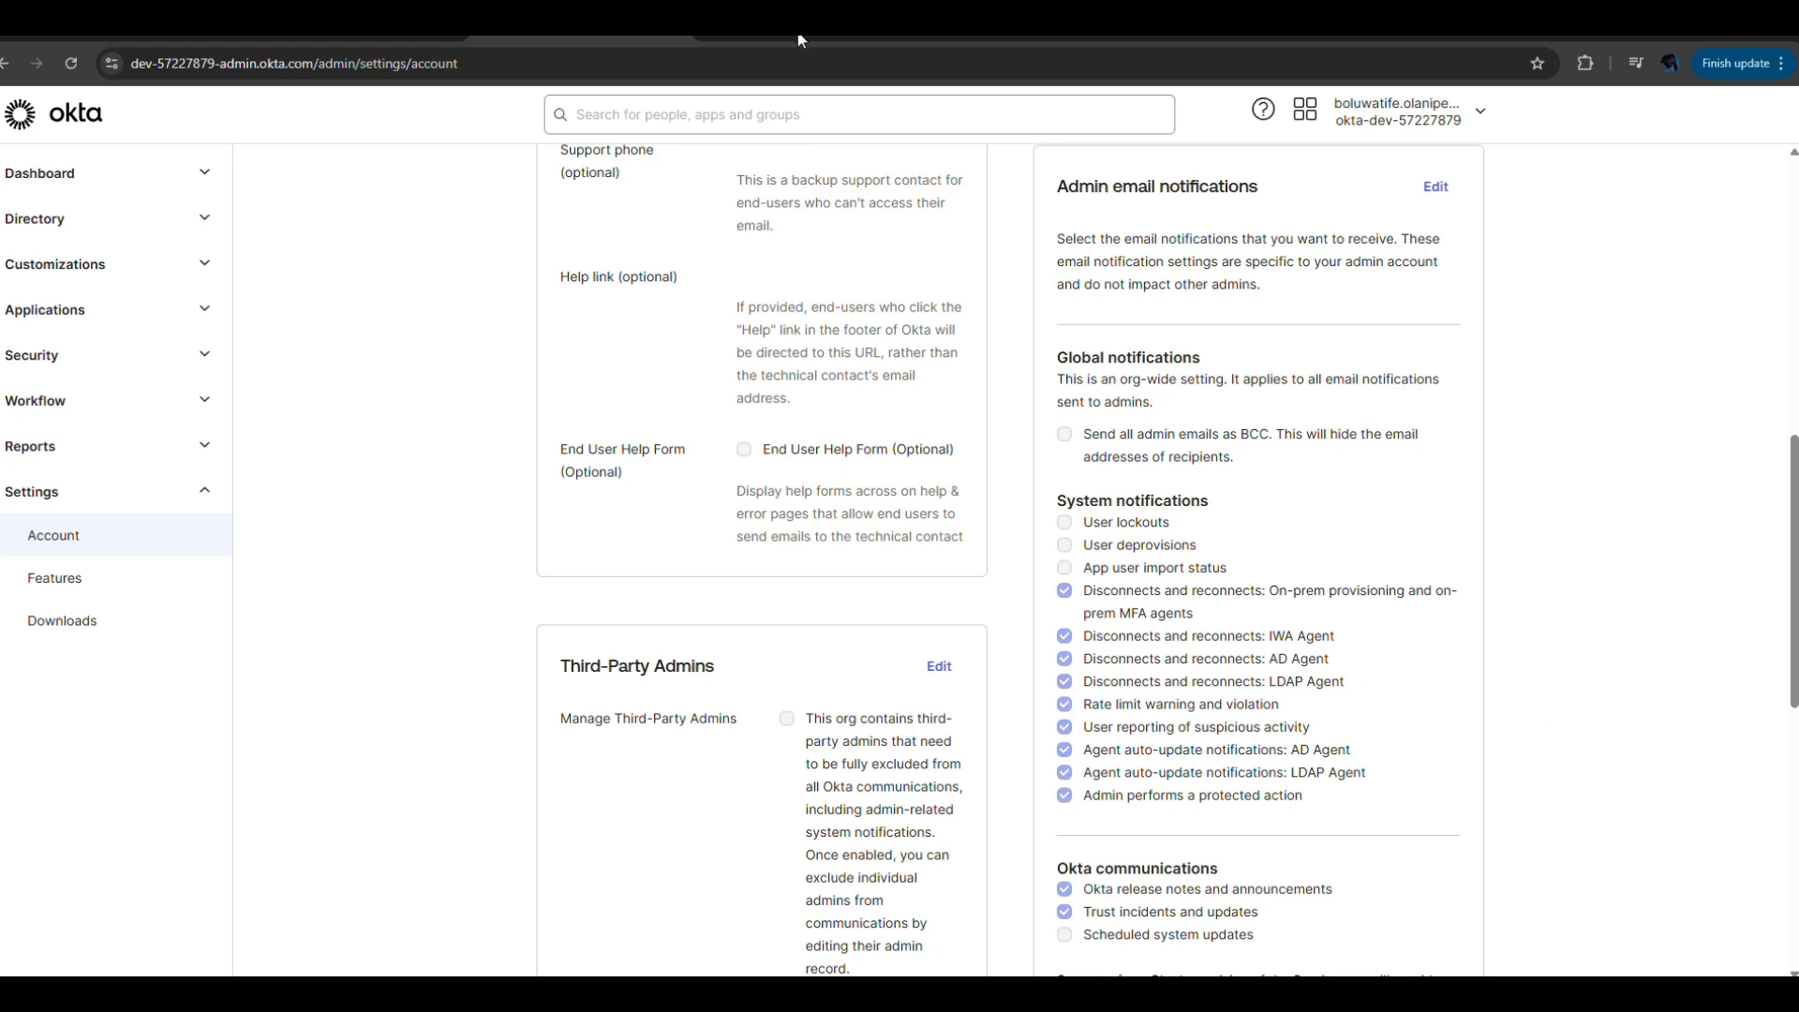
pyautogui.scroll(-8, 923, 394)
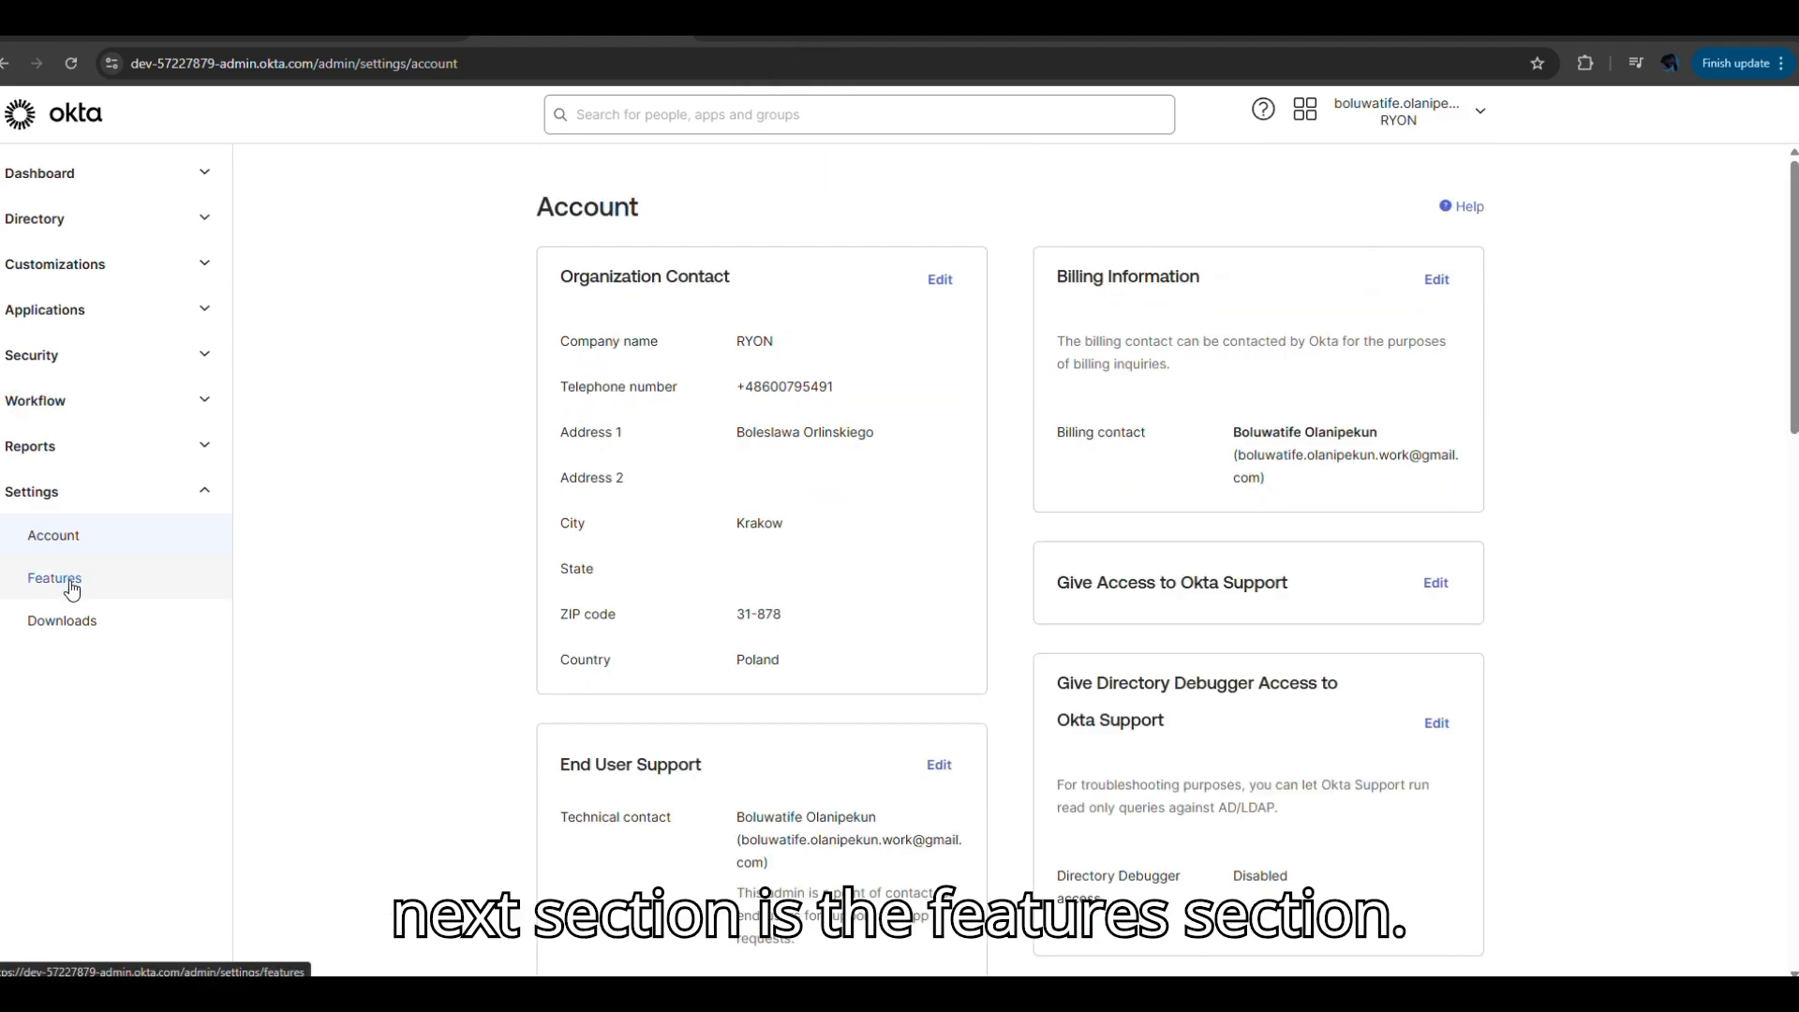
# Open Settings > Features and look through the Early access features list.
pyautogui.click(72, 588)
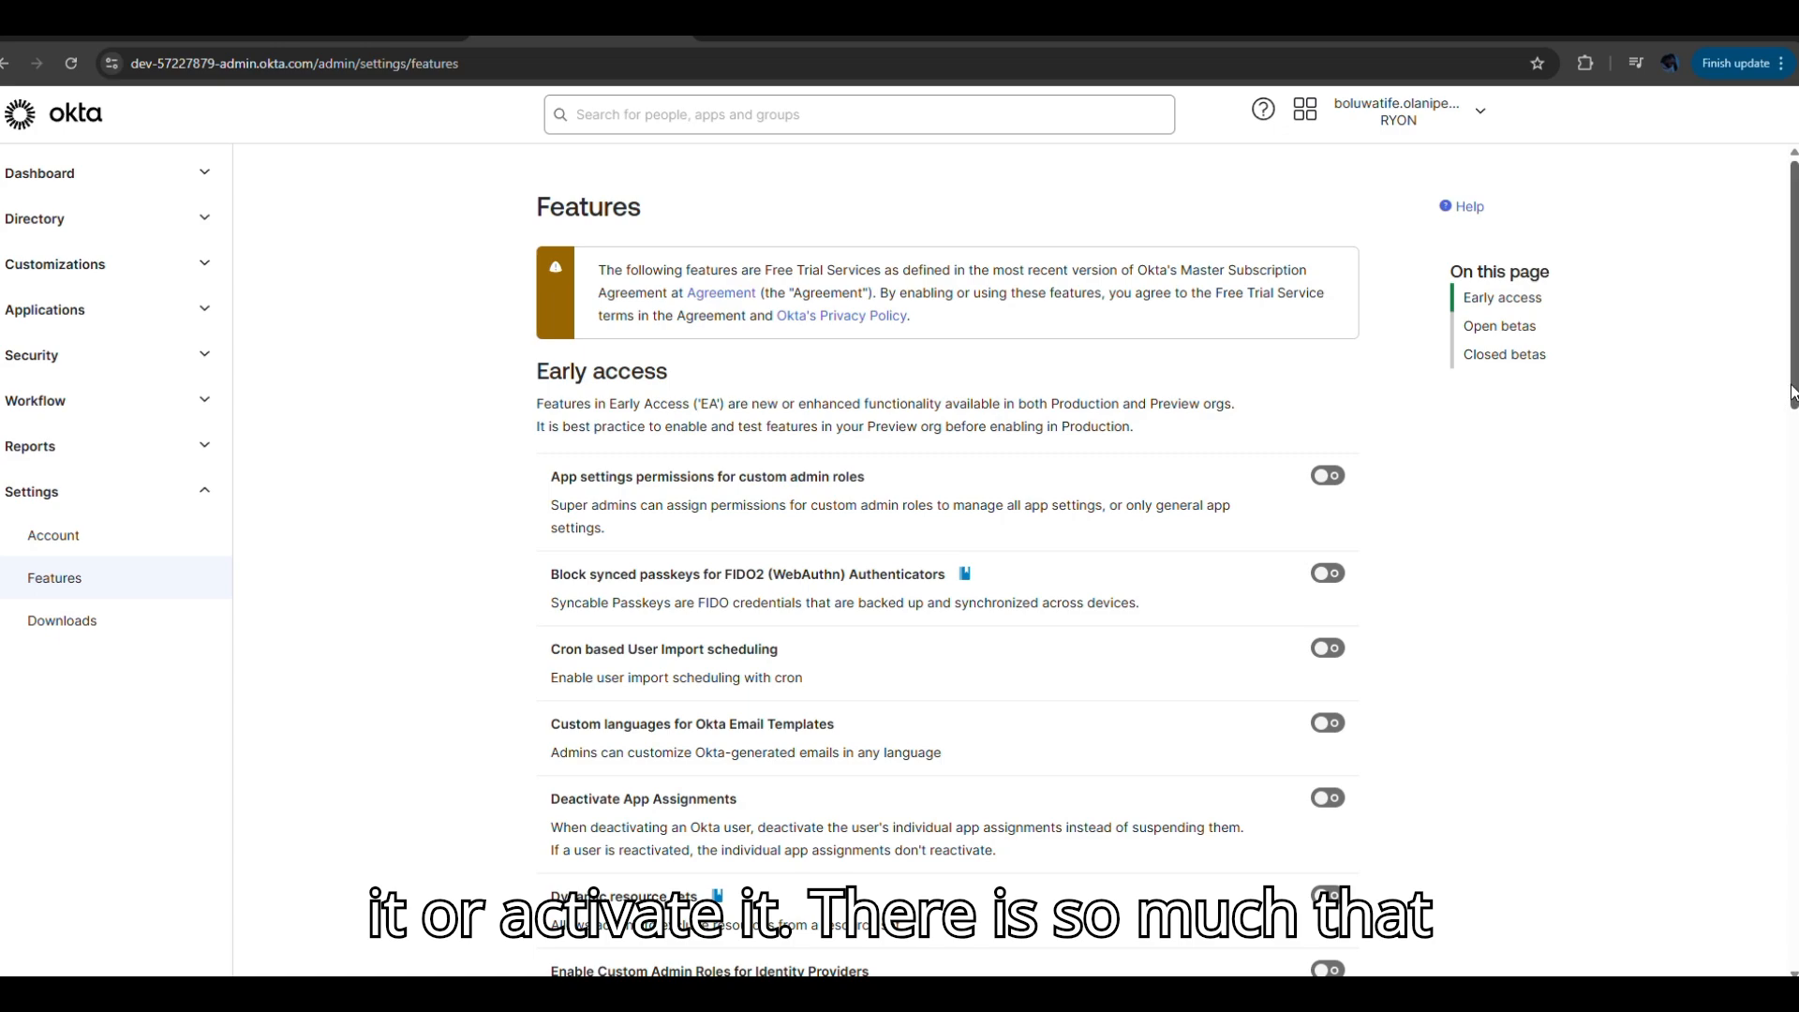
pyautogui.moveTo(1792, 392); pyautogui.dragTo(1785, 579)
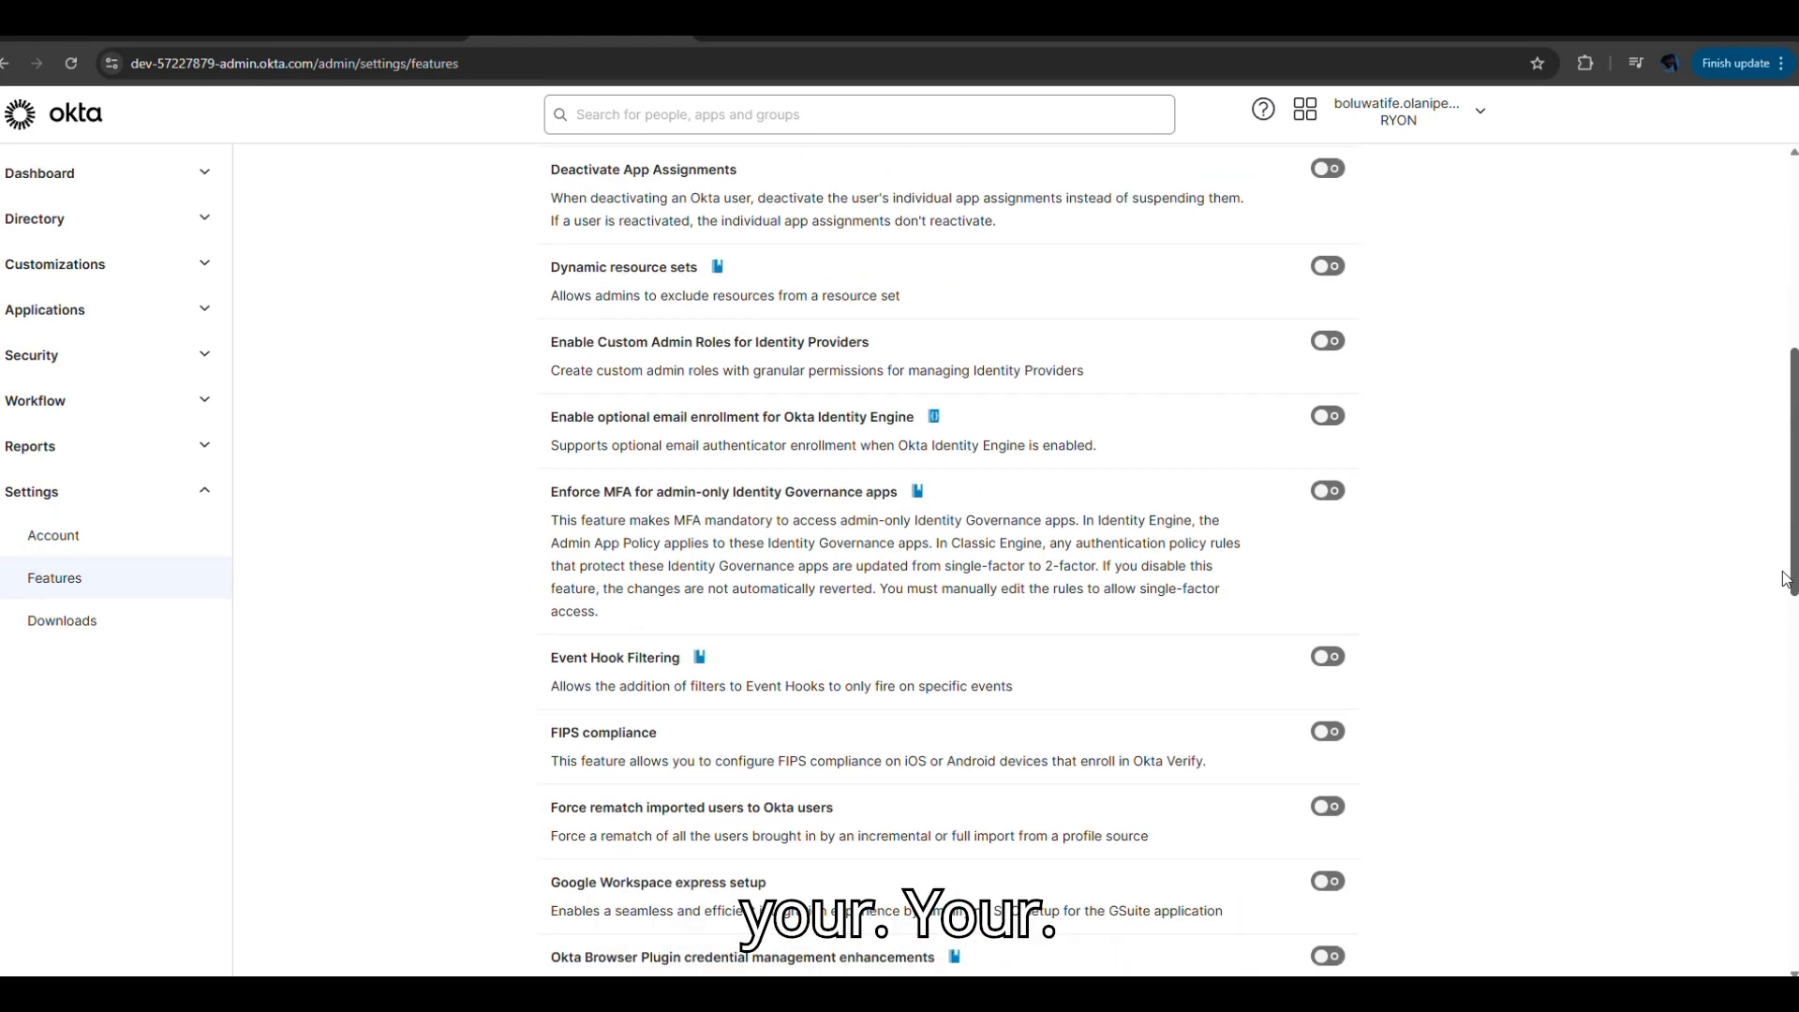
pyautogui.moveTo(1785, 579); pyautogui.dragTo(1785, 475)
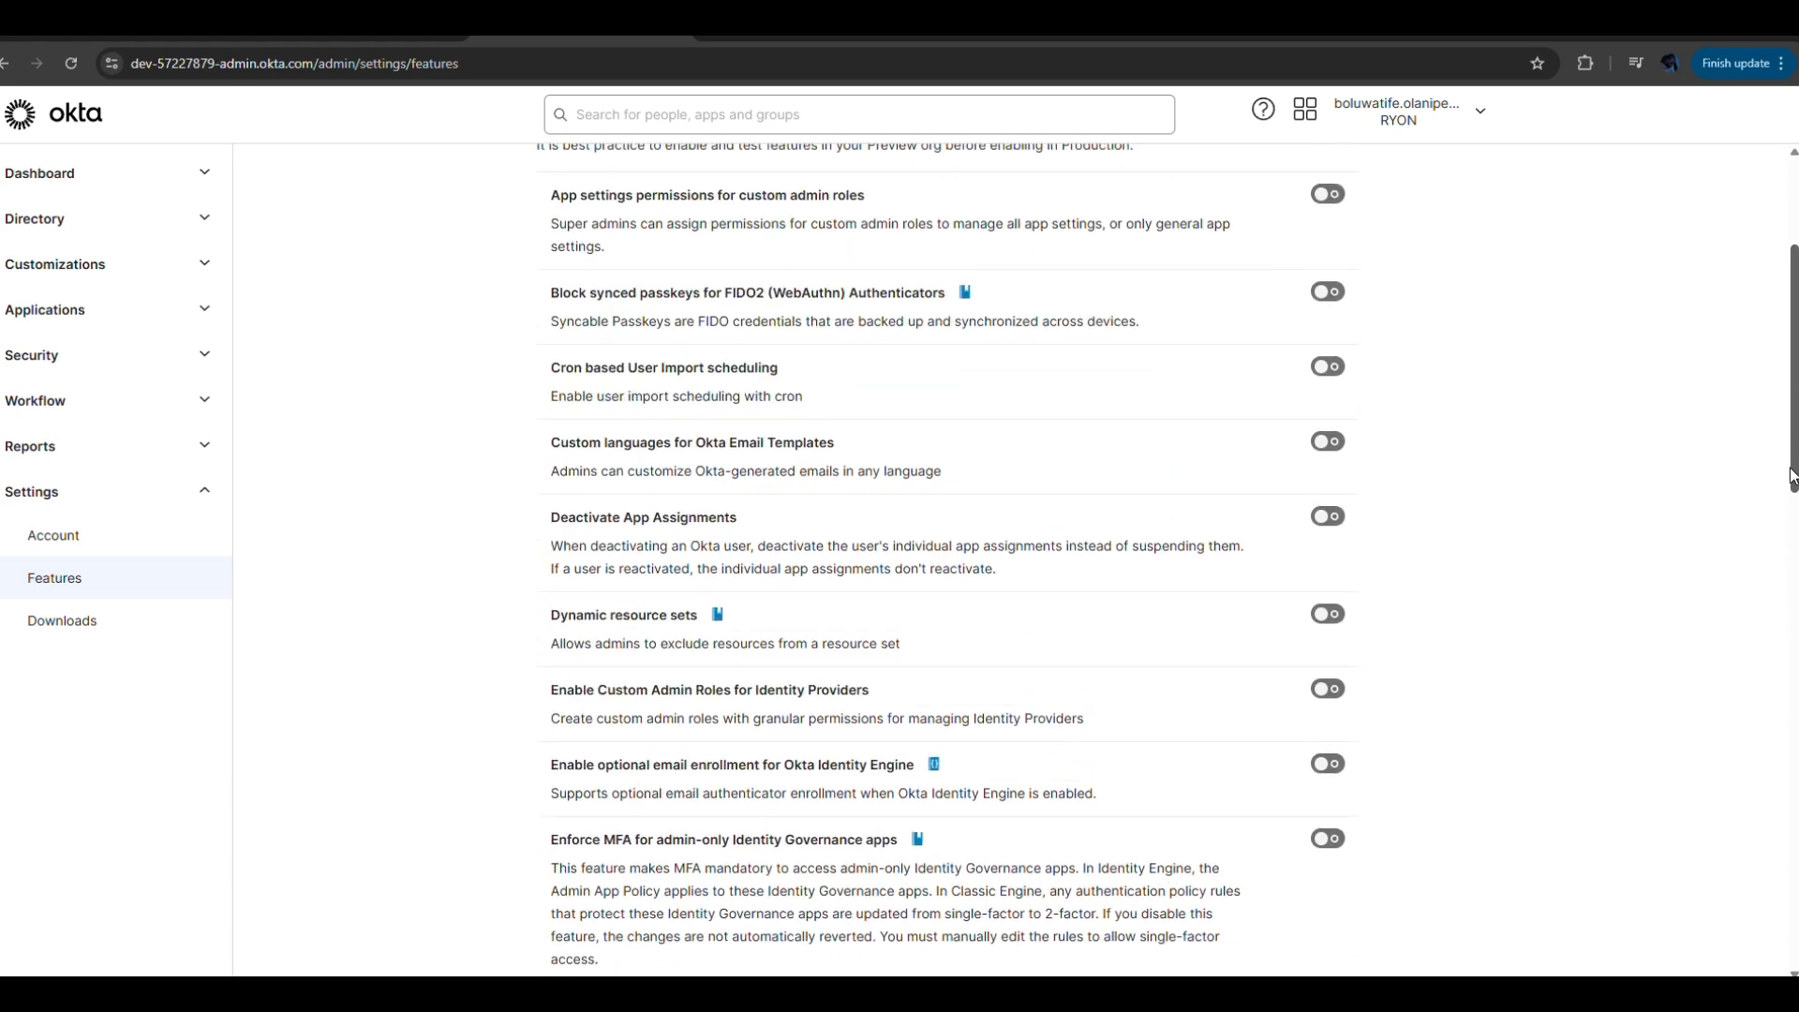
# Open Settings > Downloads and scroll through the available downloads.
pyautogui.click(58, 630)
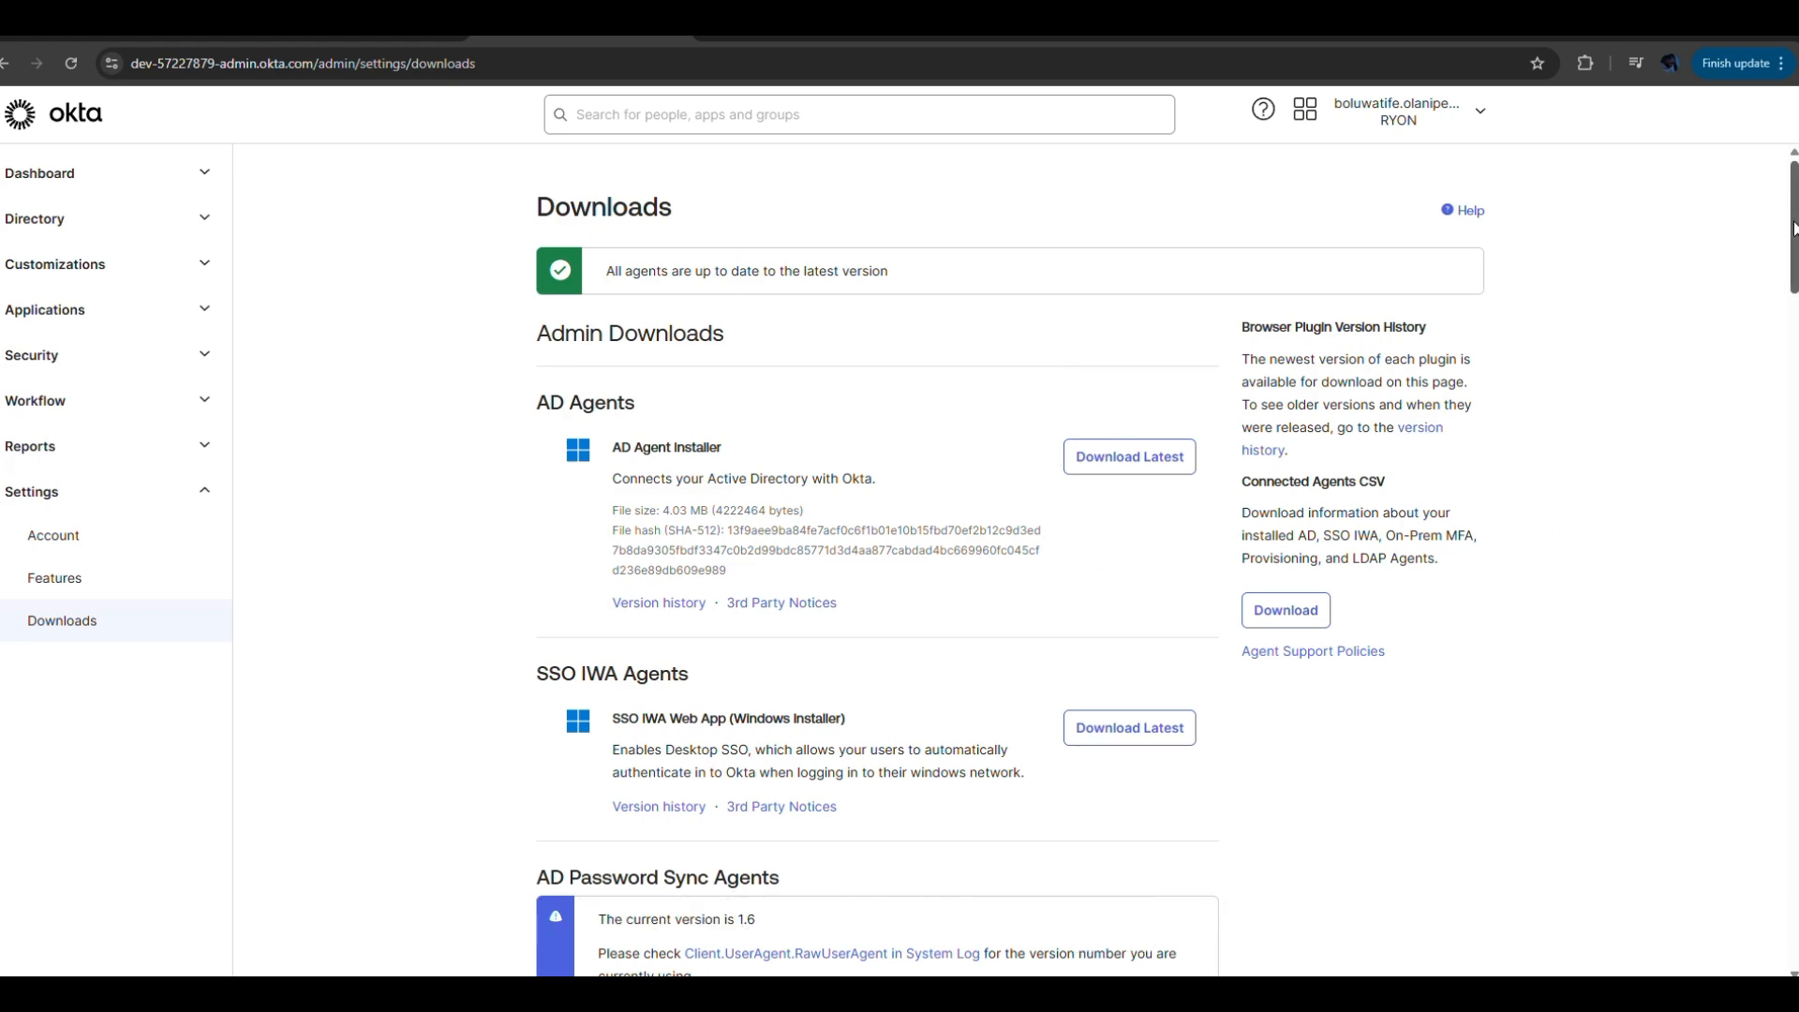
pyautogui.moveTo(1792, 228); pyautogui.dragTo(1791, 426)
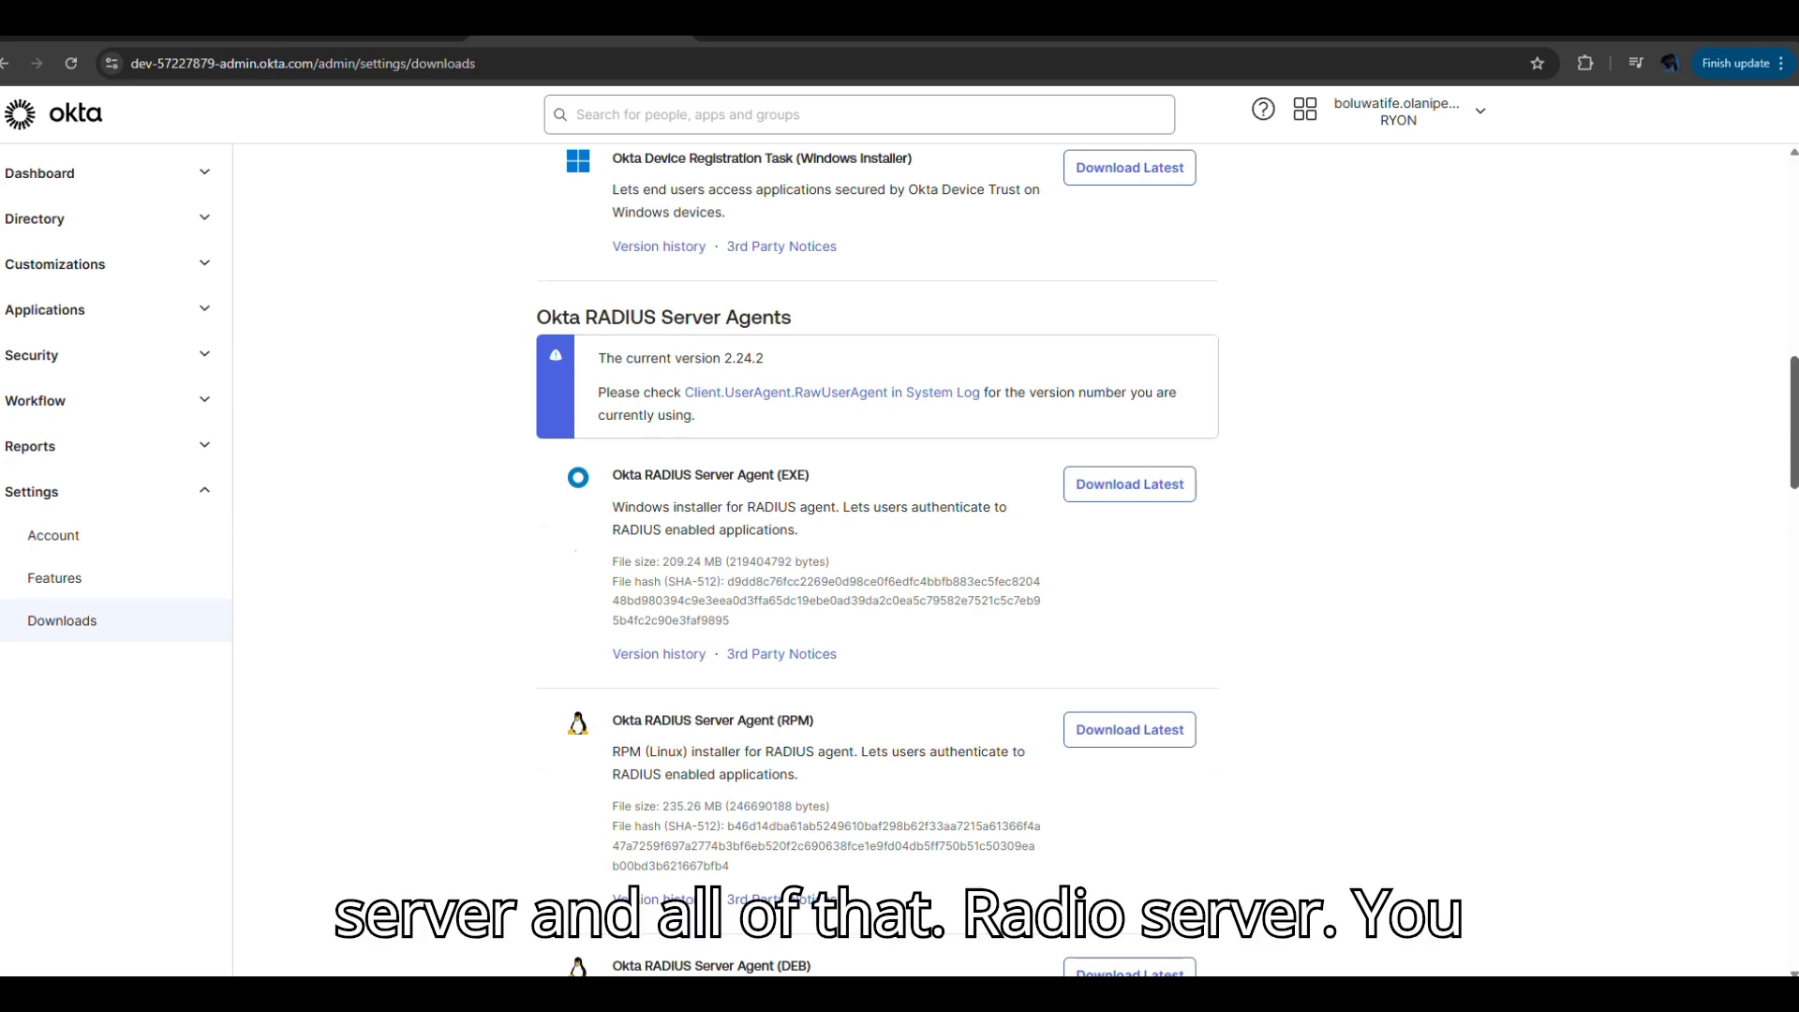
pyautogui.scroll(-20, 877, 562)
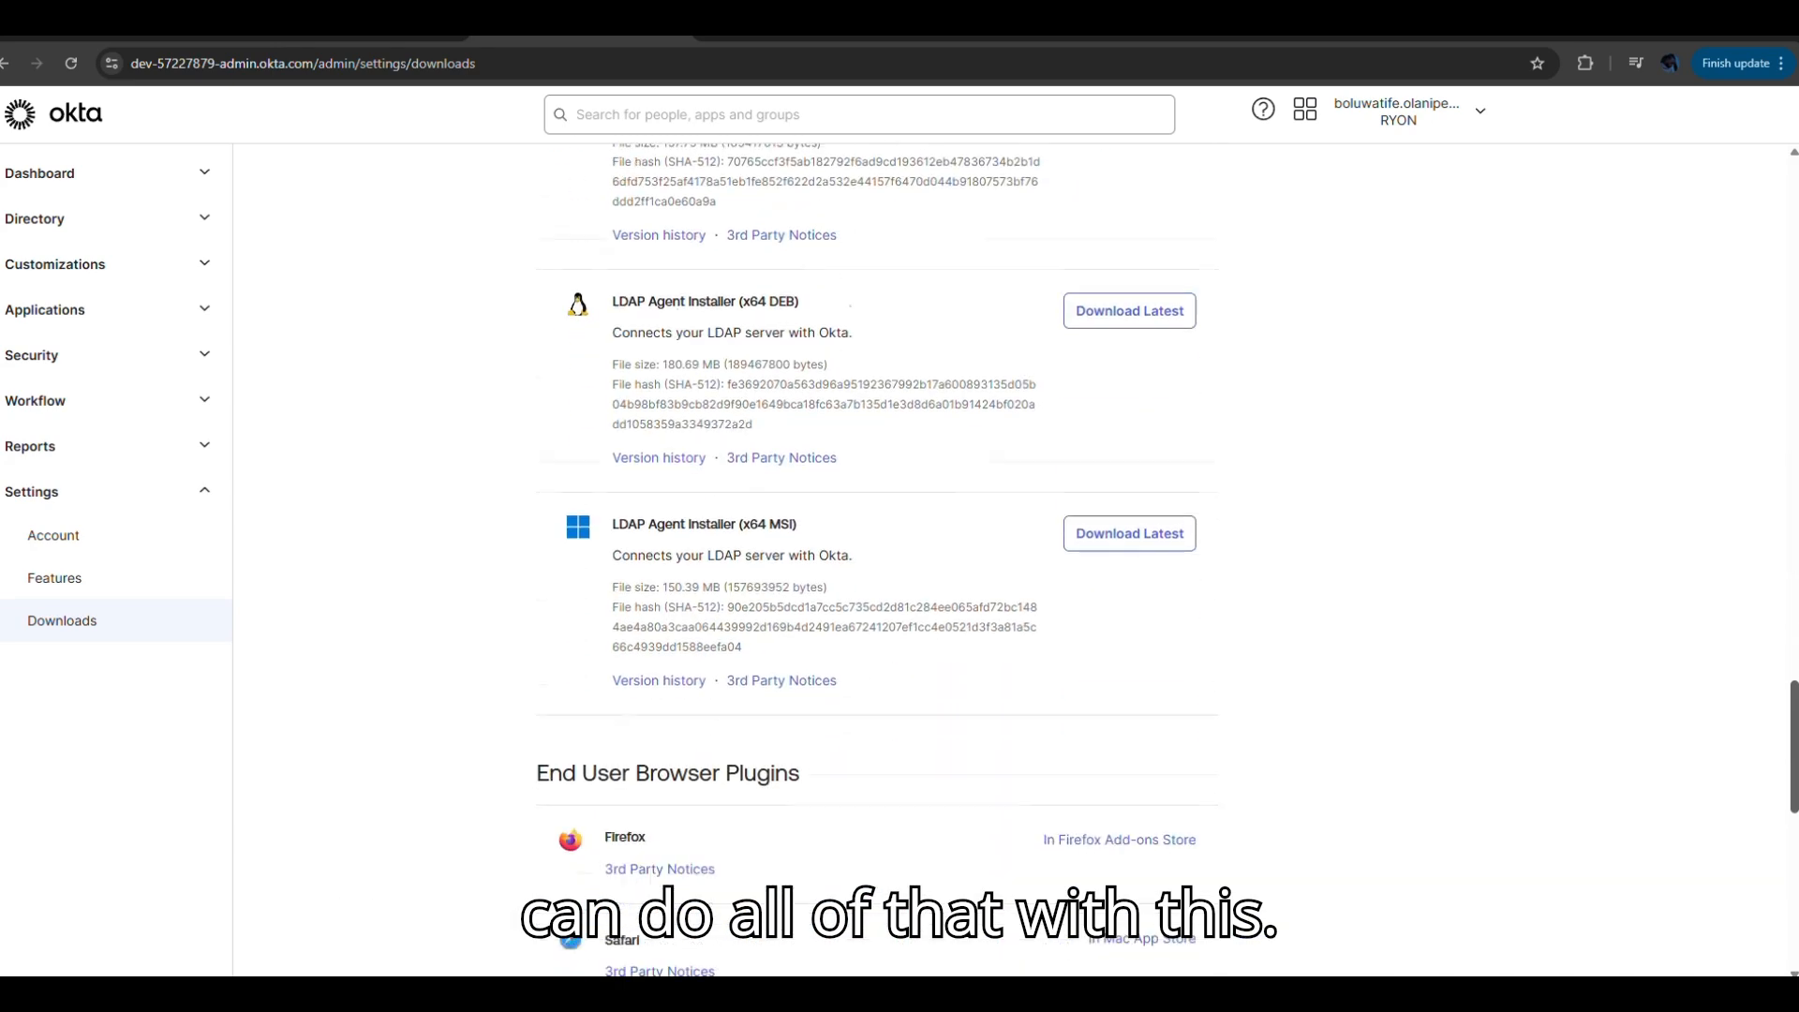
pyautogui.scroll(-2, 876, 563)
pyautogui.scroll(2, 877, 562)
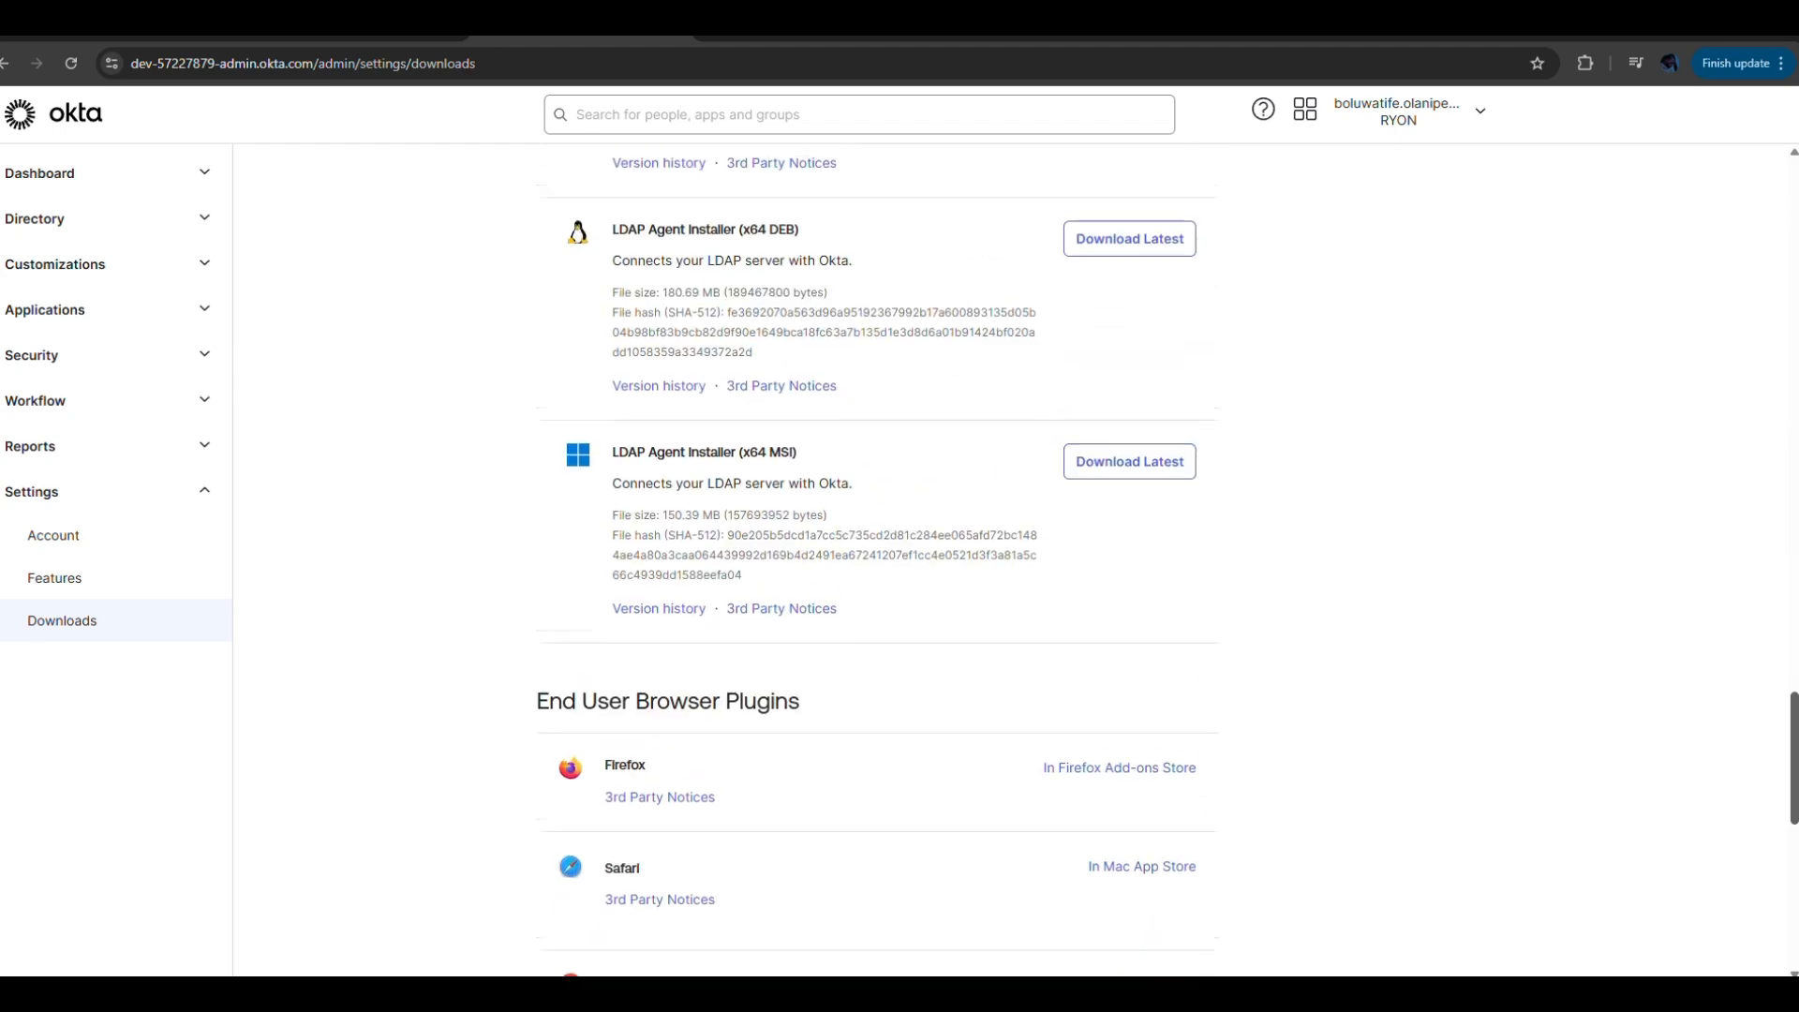
pyautogui.scroll(-4, 877, 562)
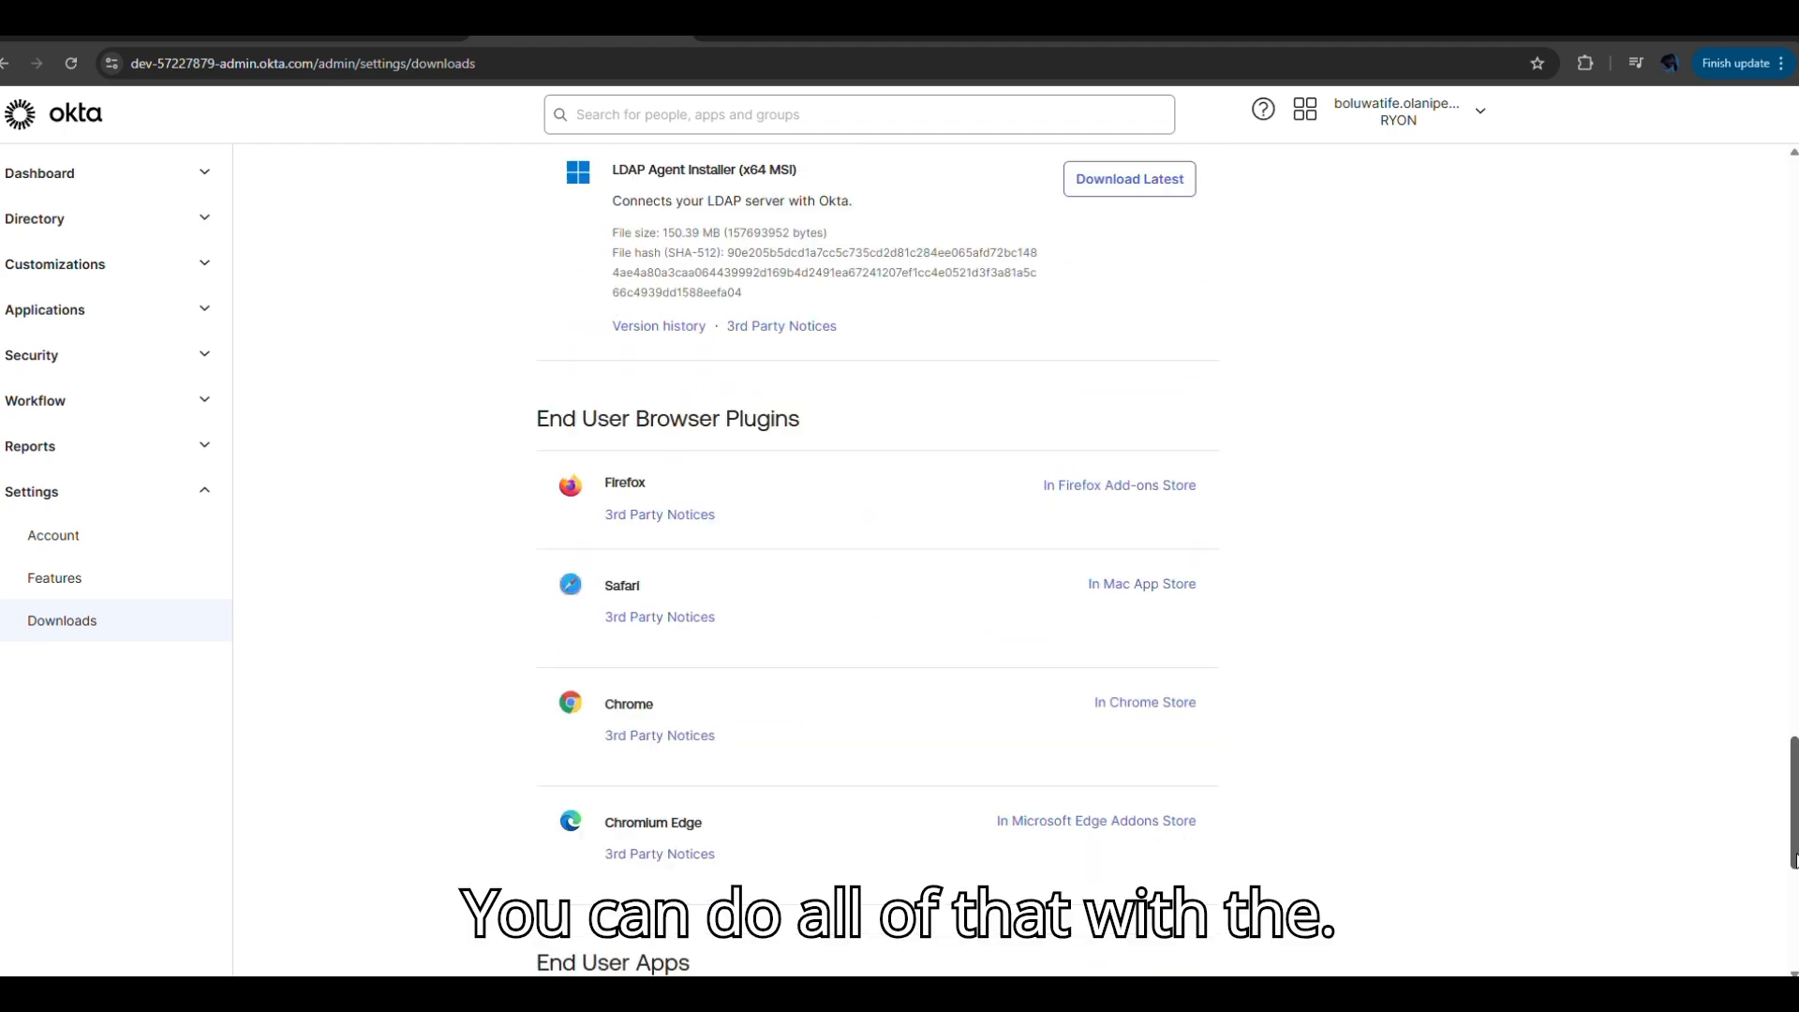
pyautogui.scroll(-6, 607, 414)
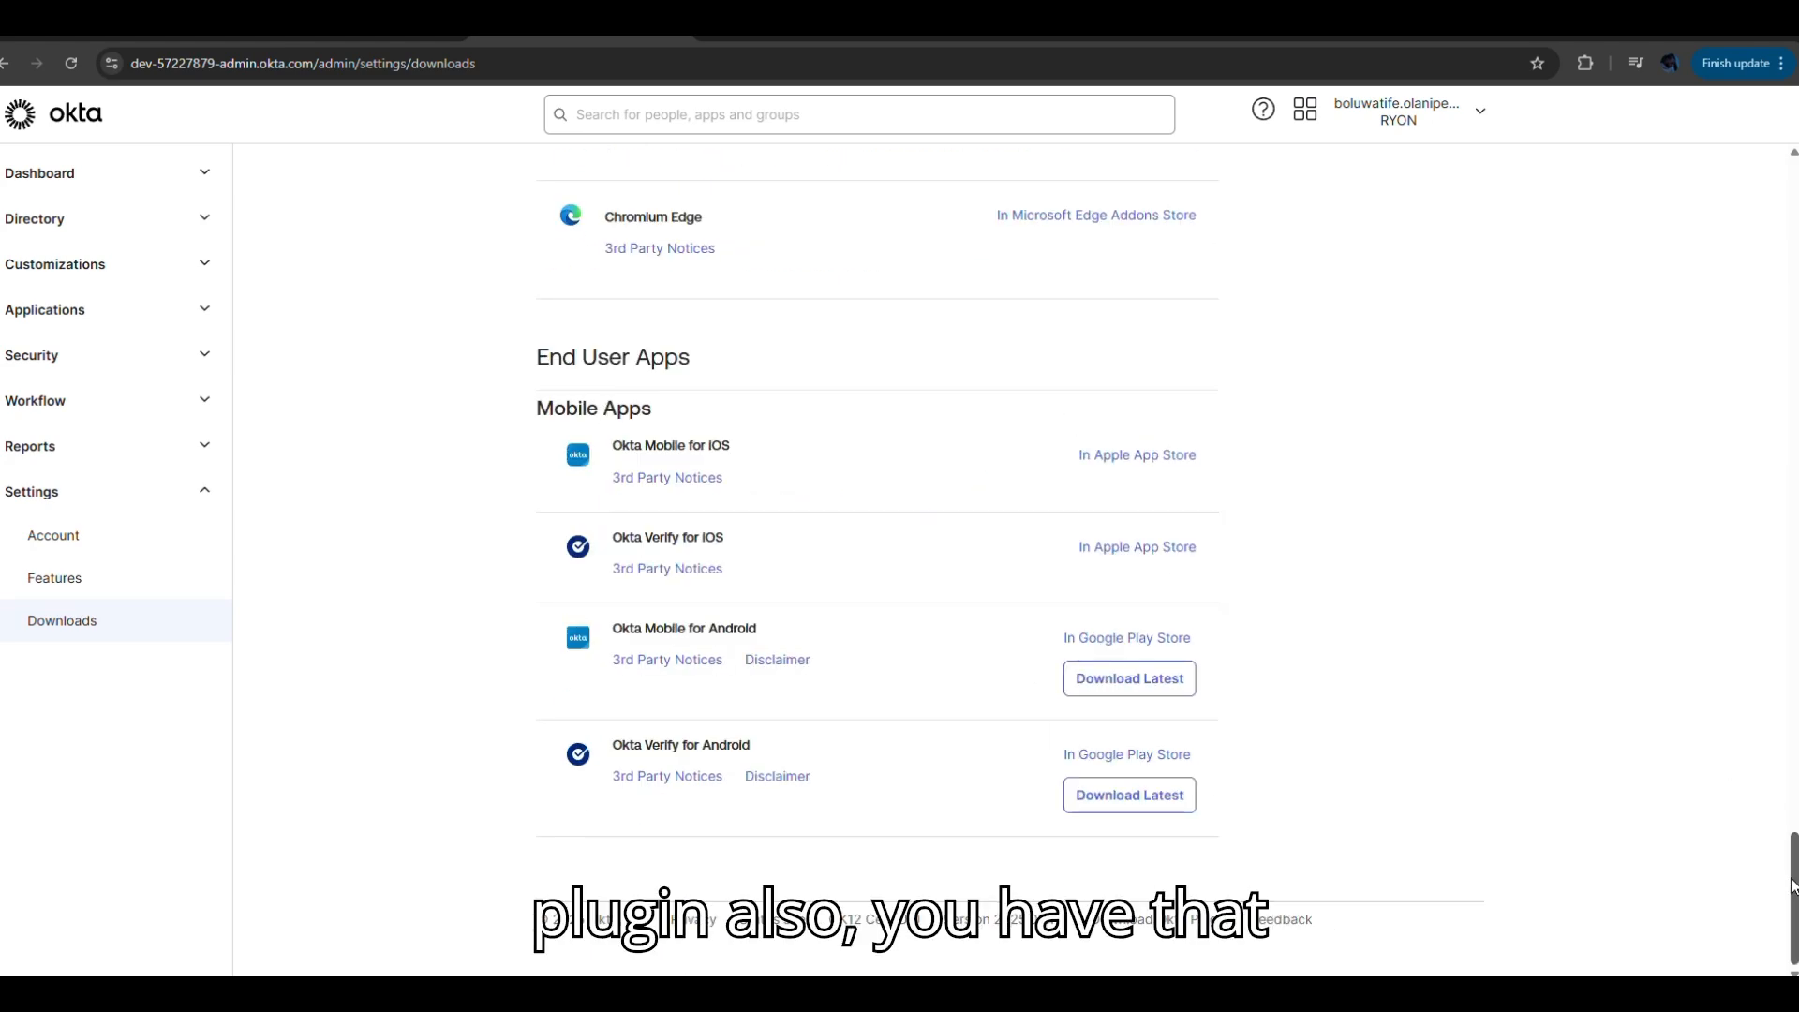
pyautogui.moveTo(1791, 883); pyautogui.dragTo(1791, 790)
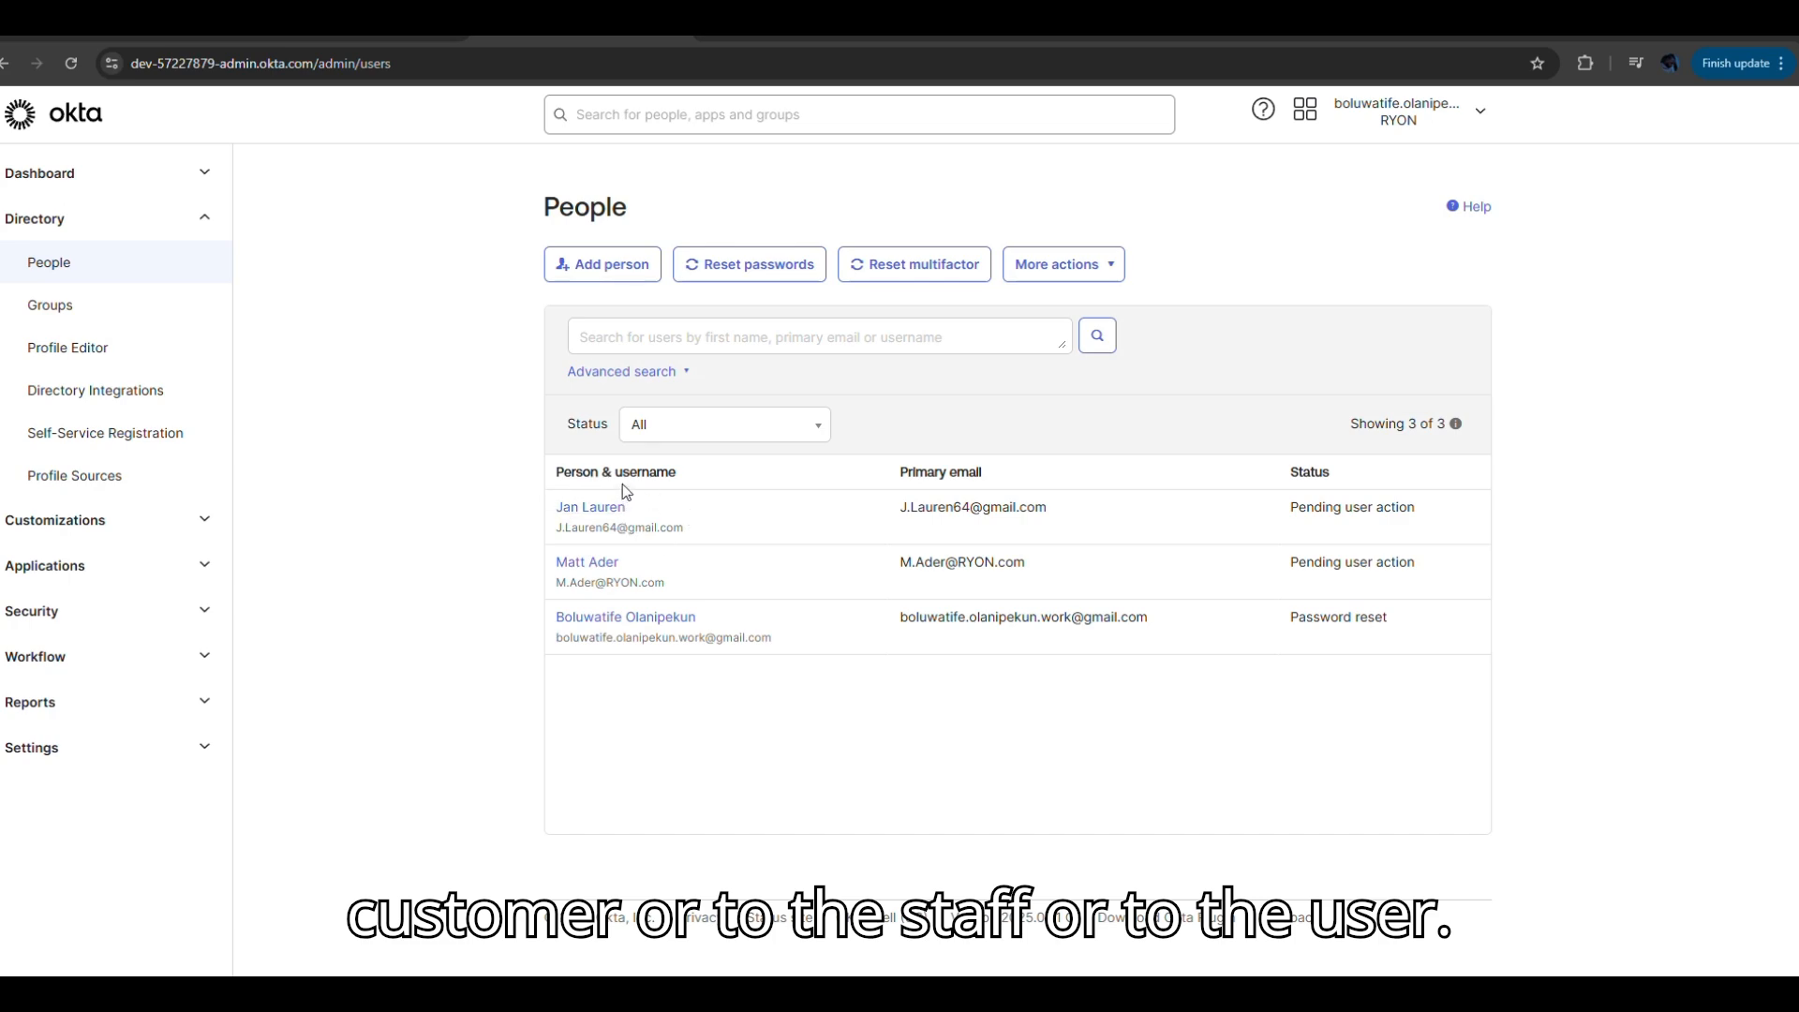
# Switch to the Gmail inbox showing the 'Welcome to Okta!' invitation from RYON.
pyautogui.click(792, 40)
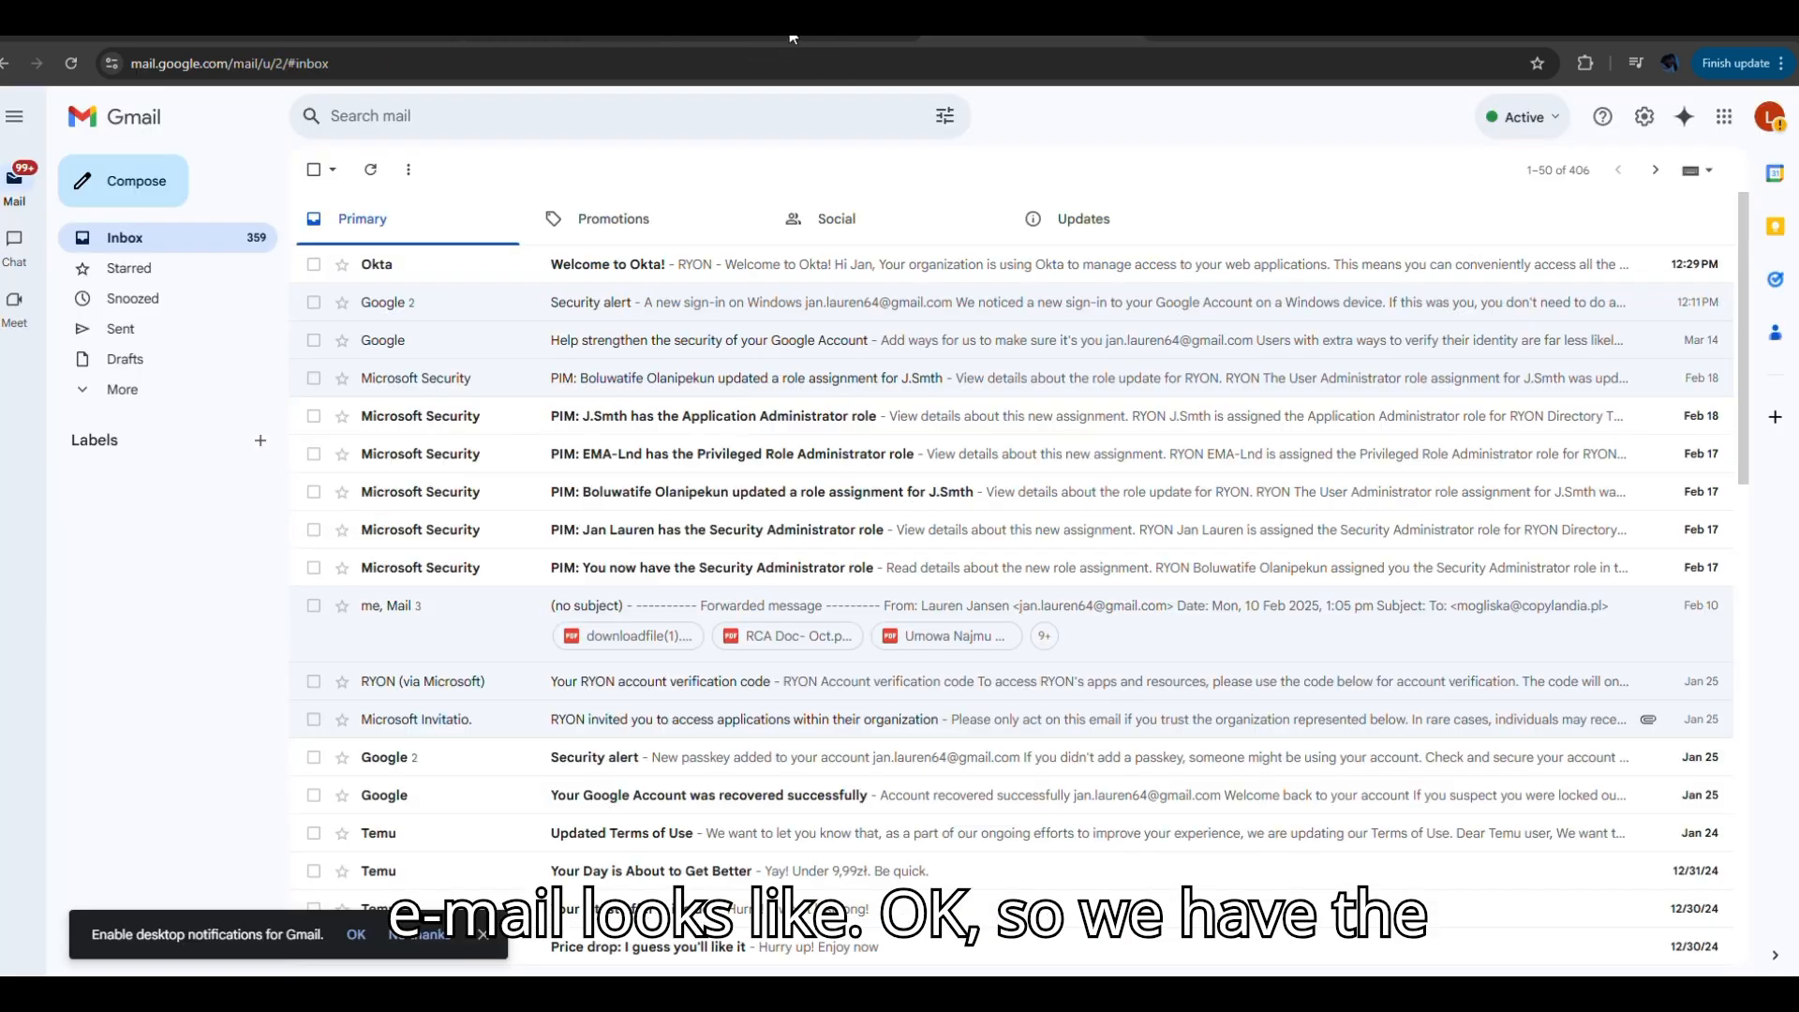
# Open the 'Welcome to Okta!' email and follow its Activate Okta Account link.
pyautogui.click(634, 266)
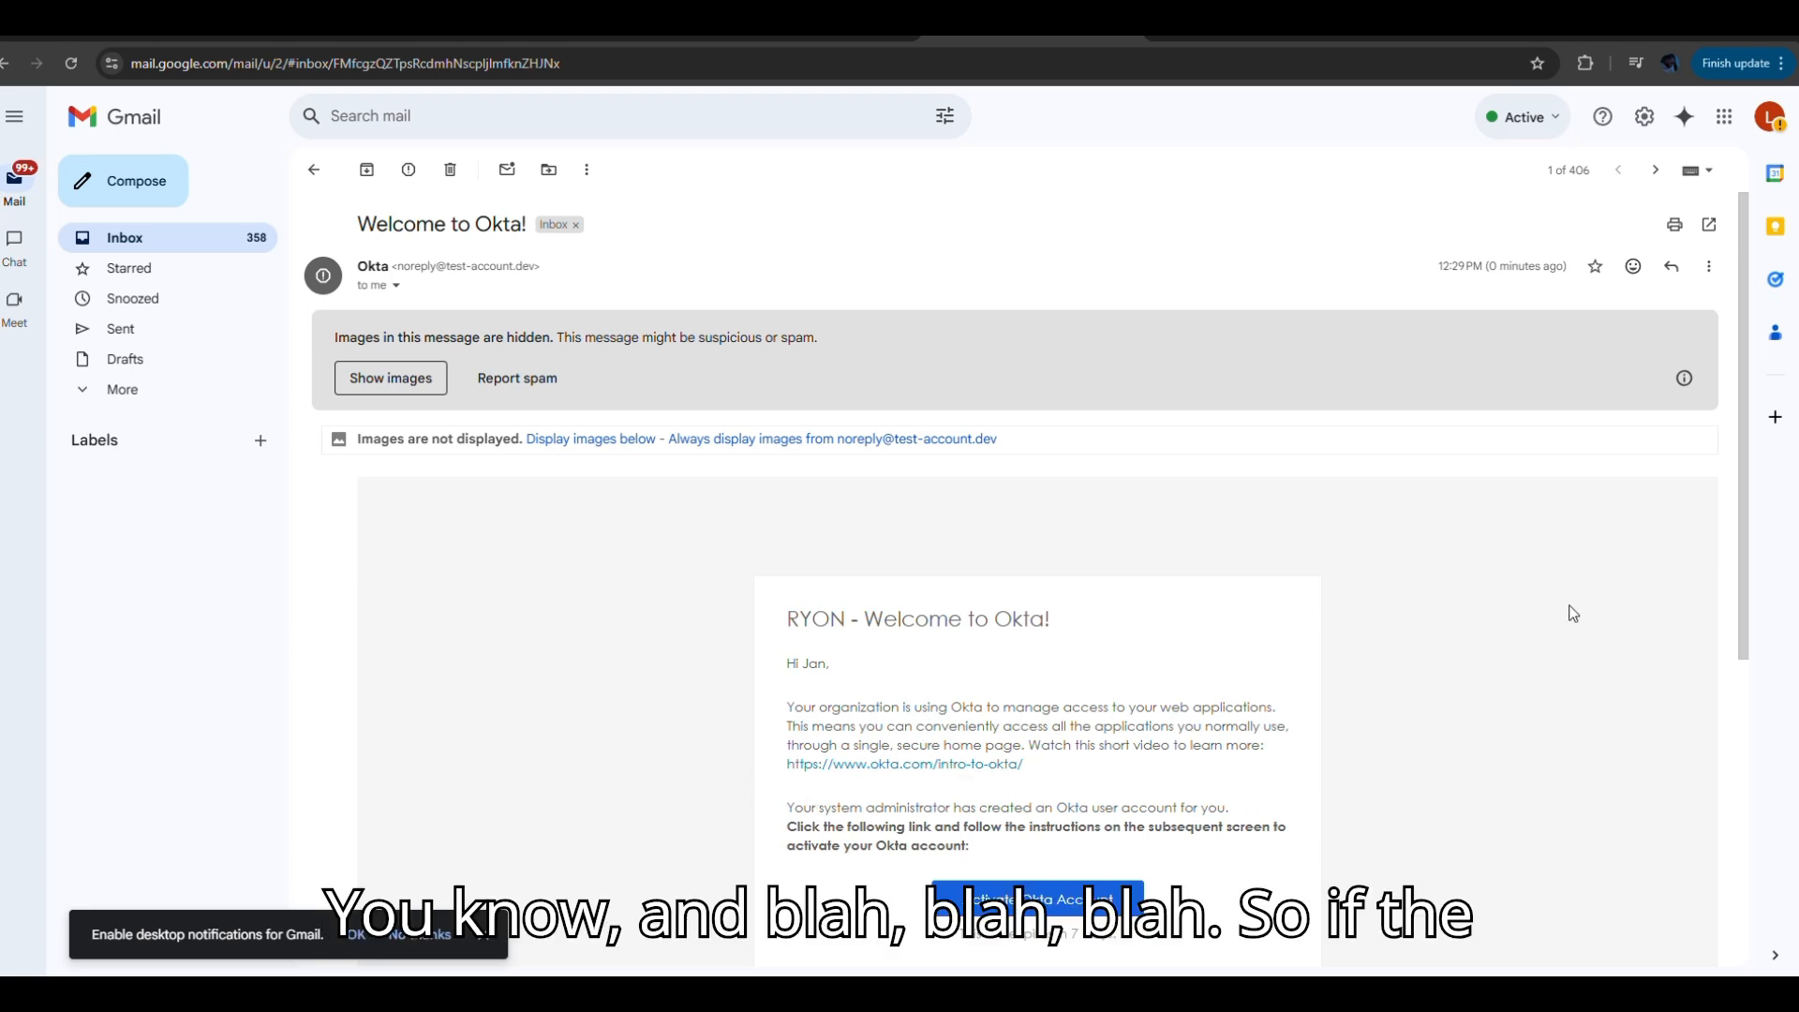
pyautogui.moveTo(1742, 636); pyautogui.dragTo(1744, 782)
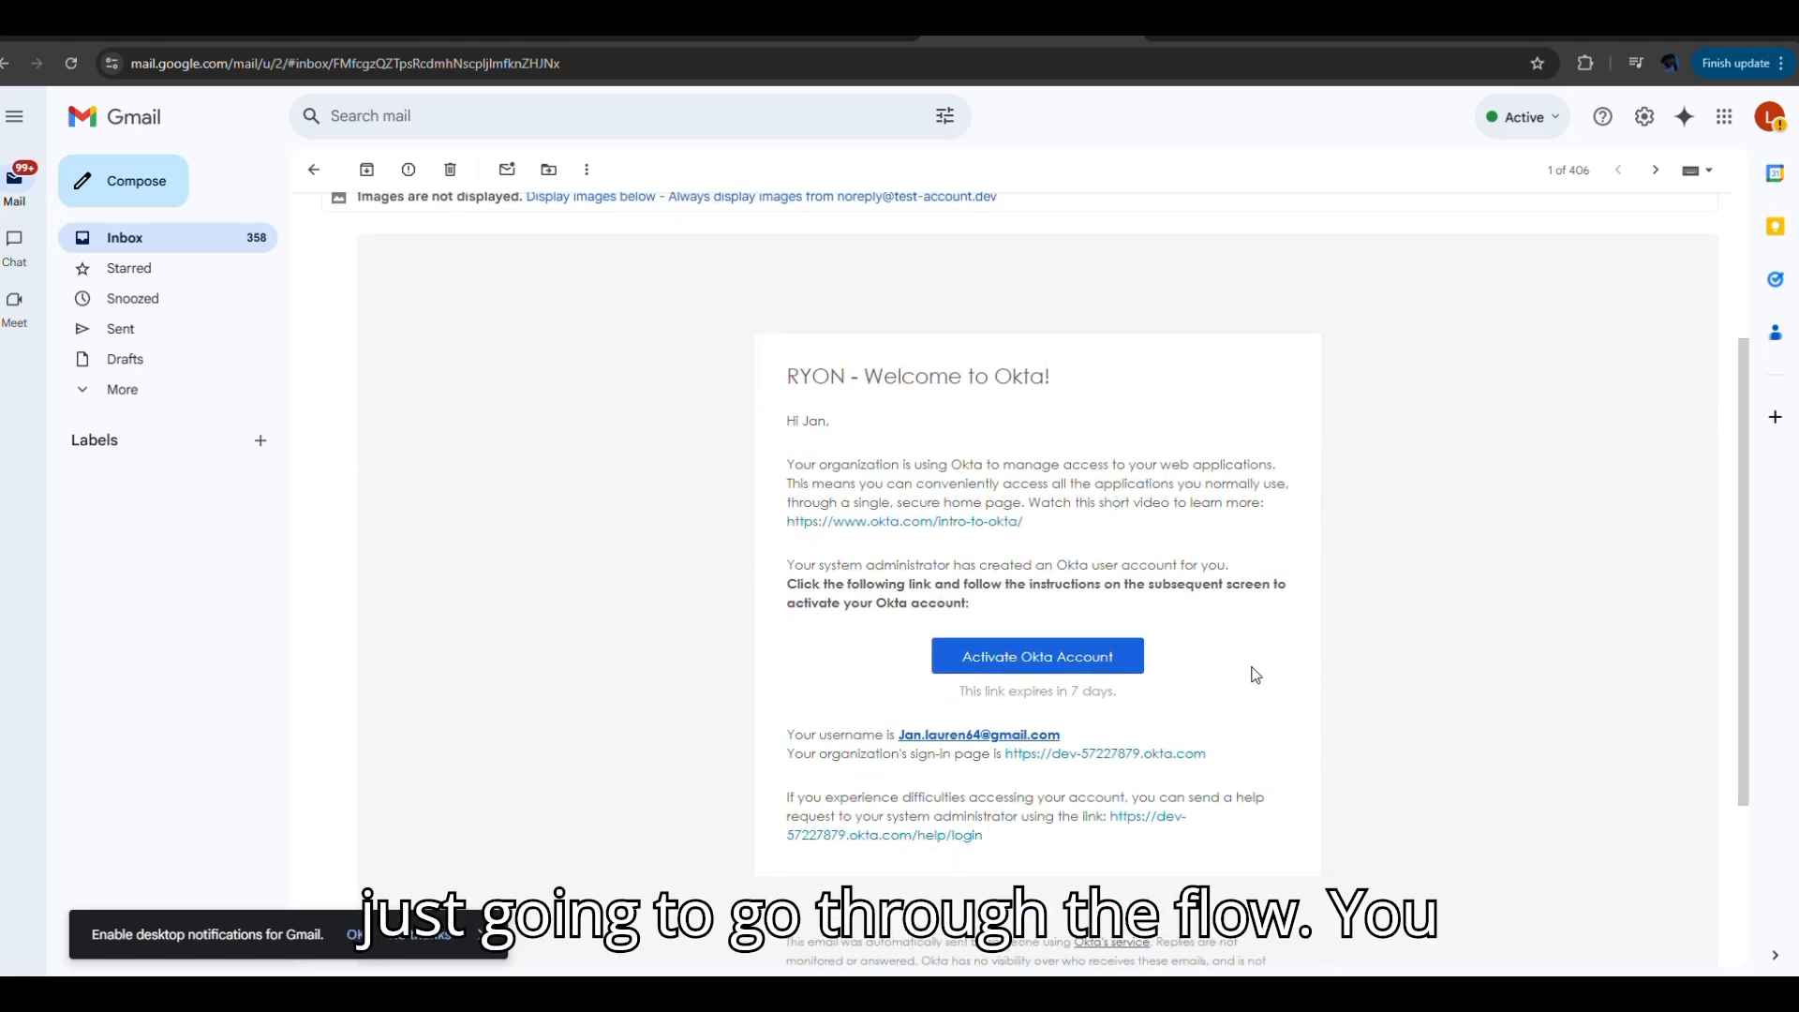
pyautogui.click(1068, 656)
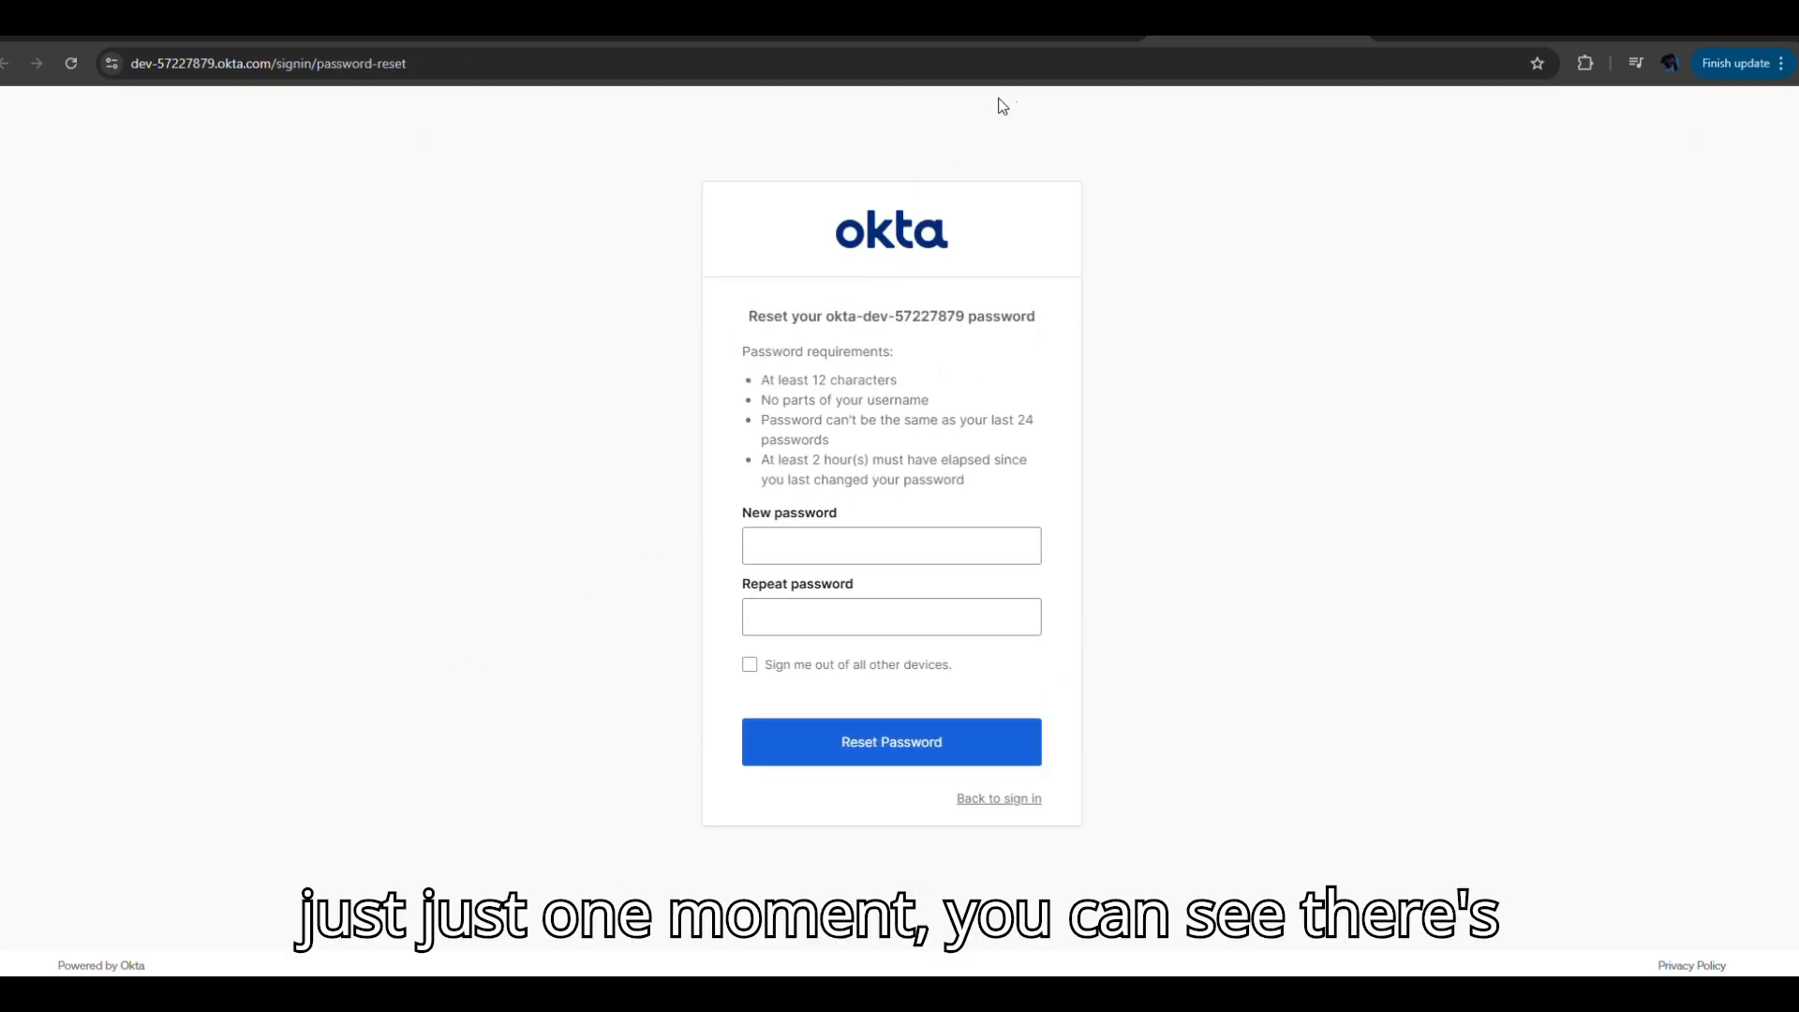
pyautogui.click(1068, 42)
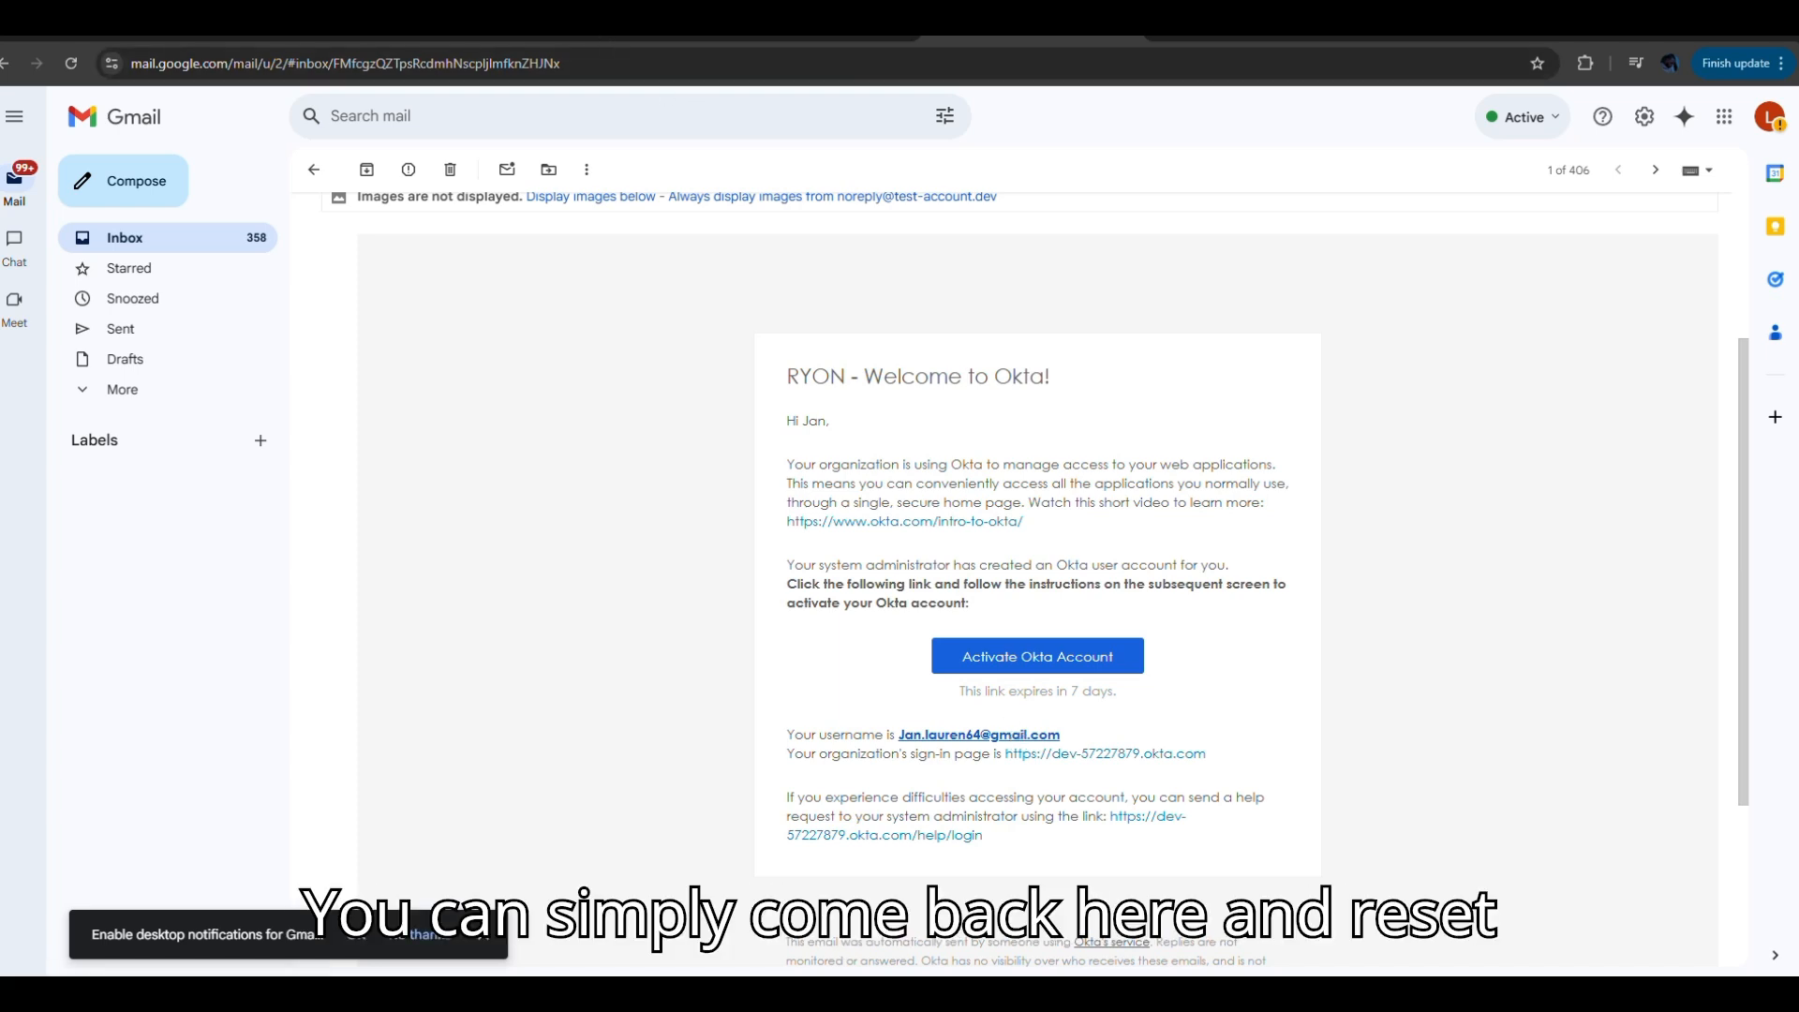
pyautogui.click(604, 38)
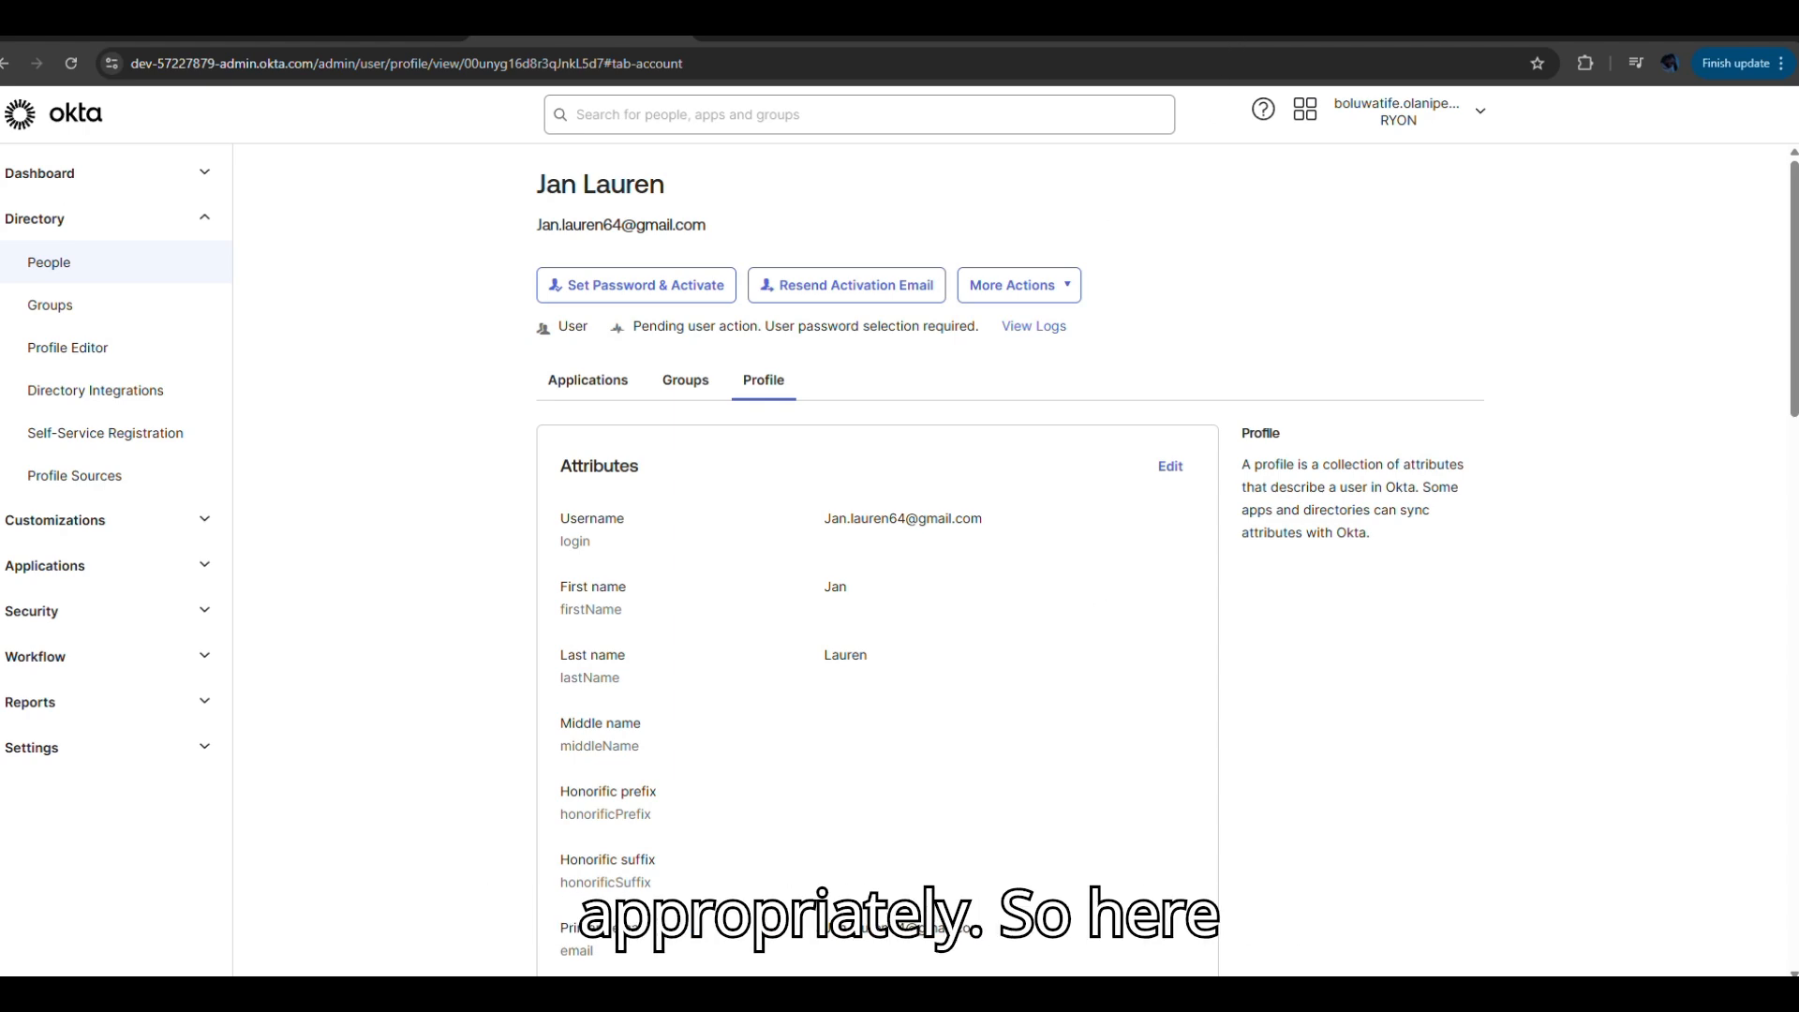
pyautogui.click(1257, 37)
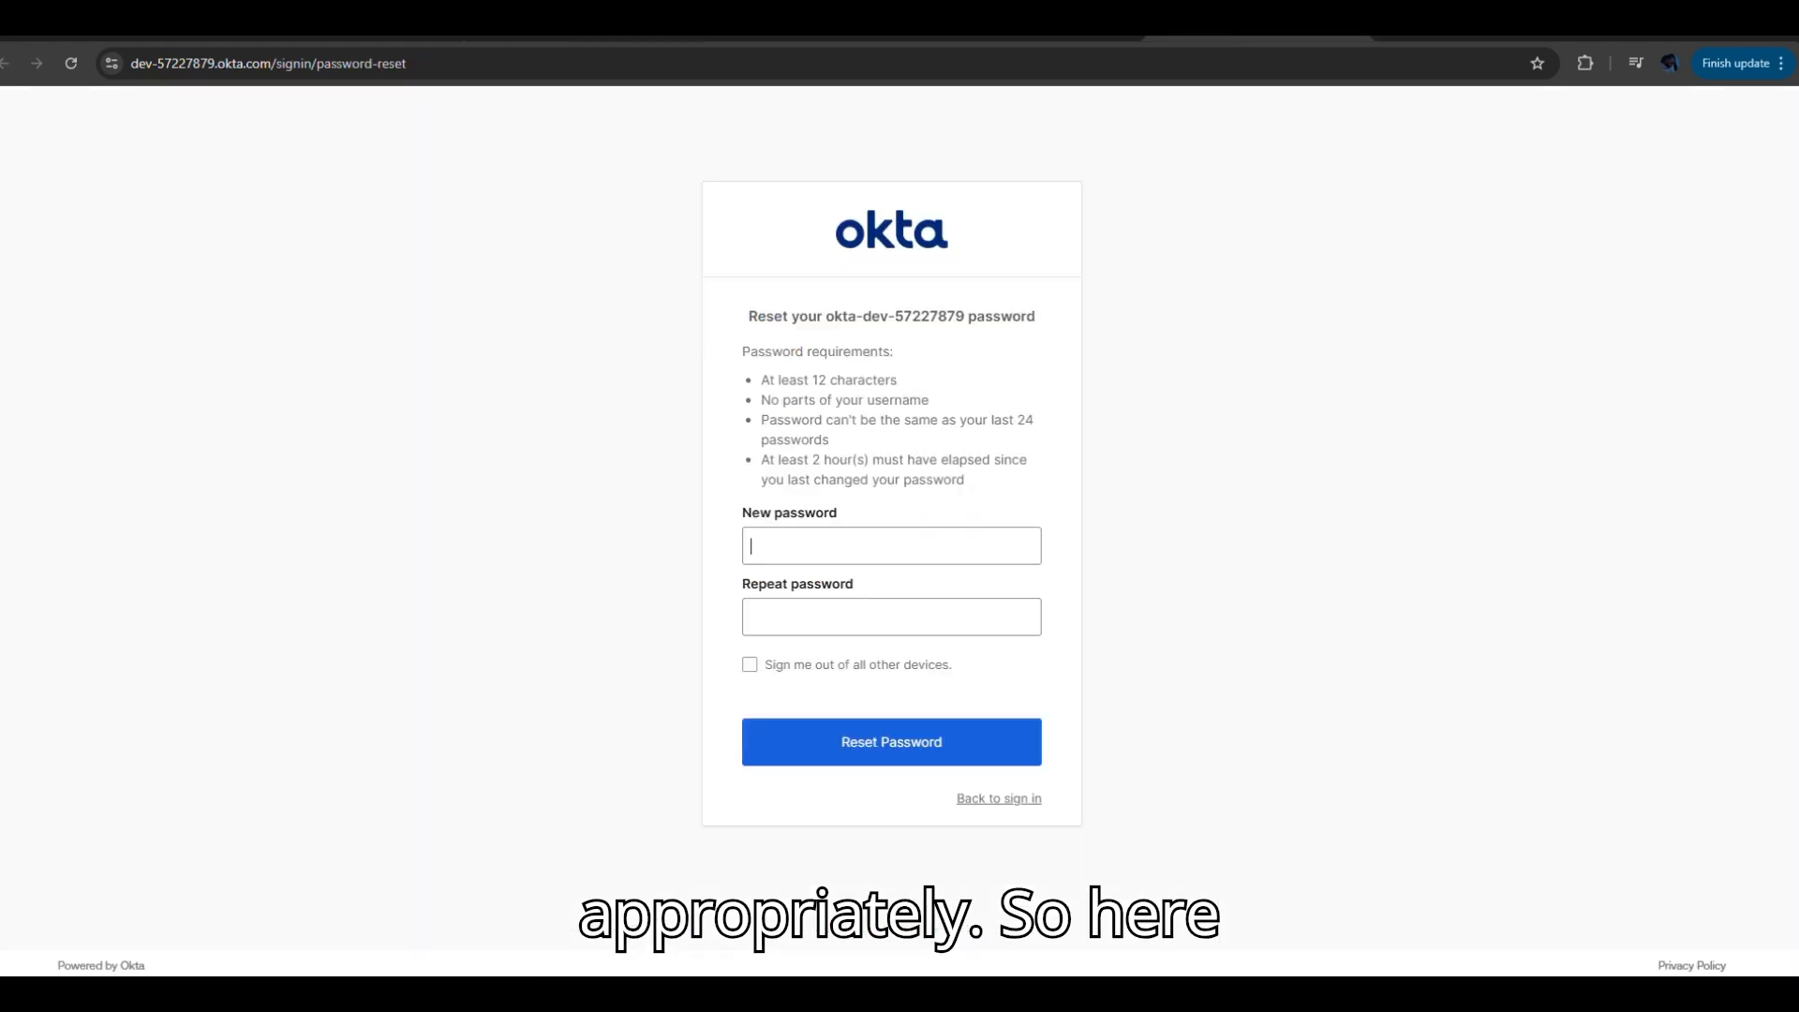
# Choose to set your own new password instead of the generated one.
pyautogui.click(834, 551)
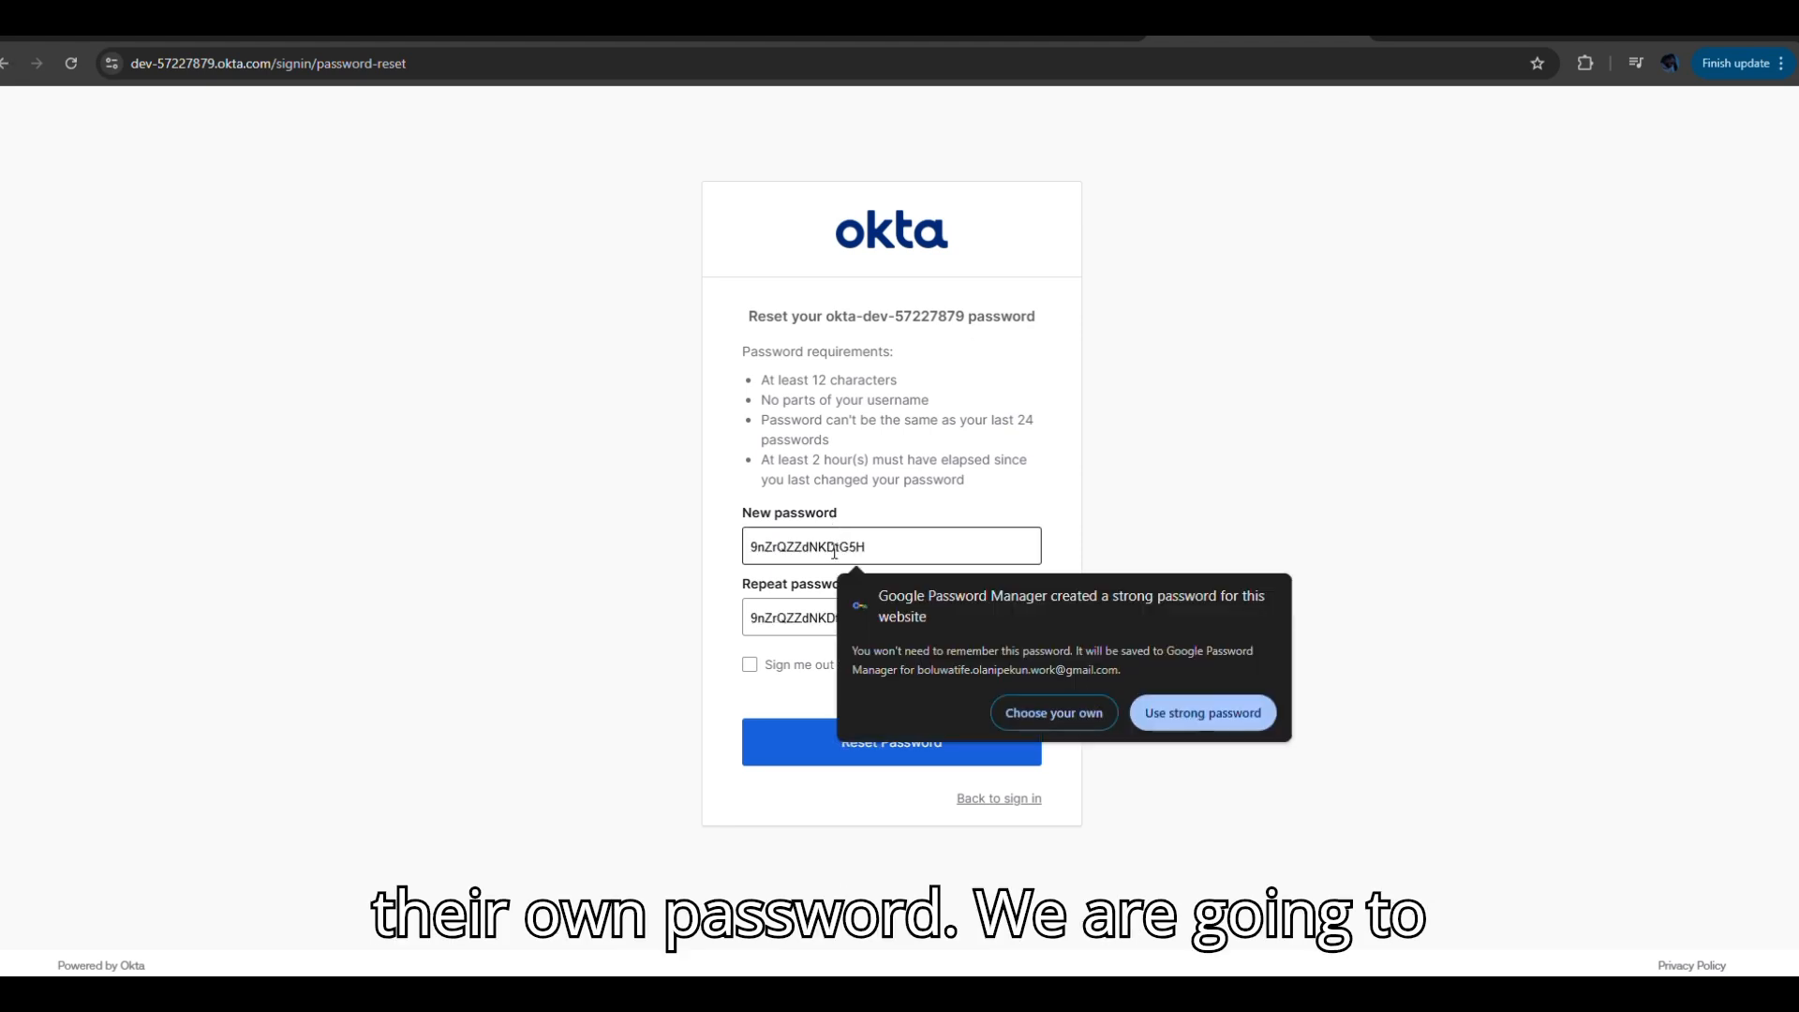
pyautogui.click(1077, 714)
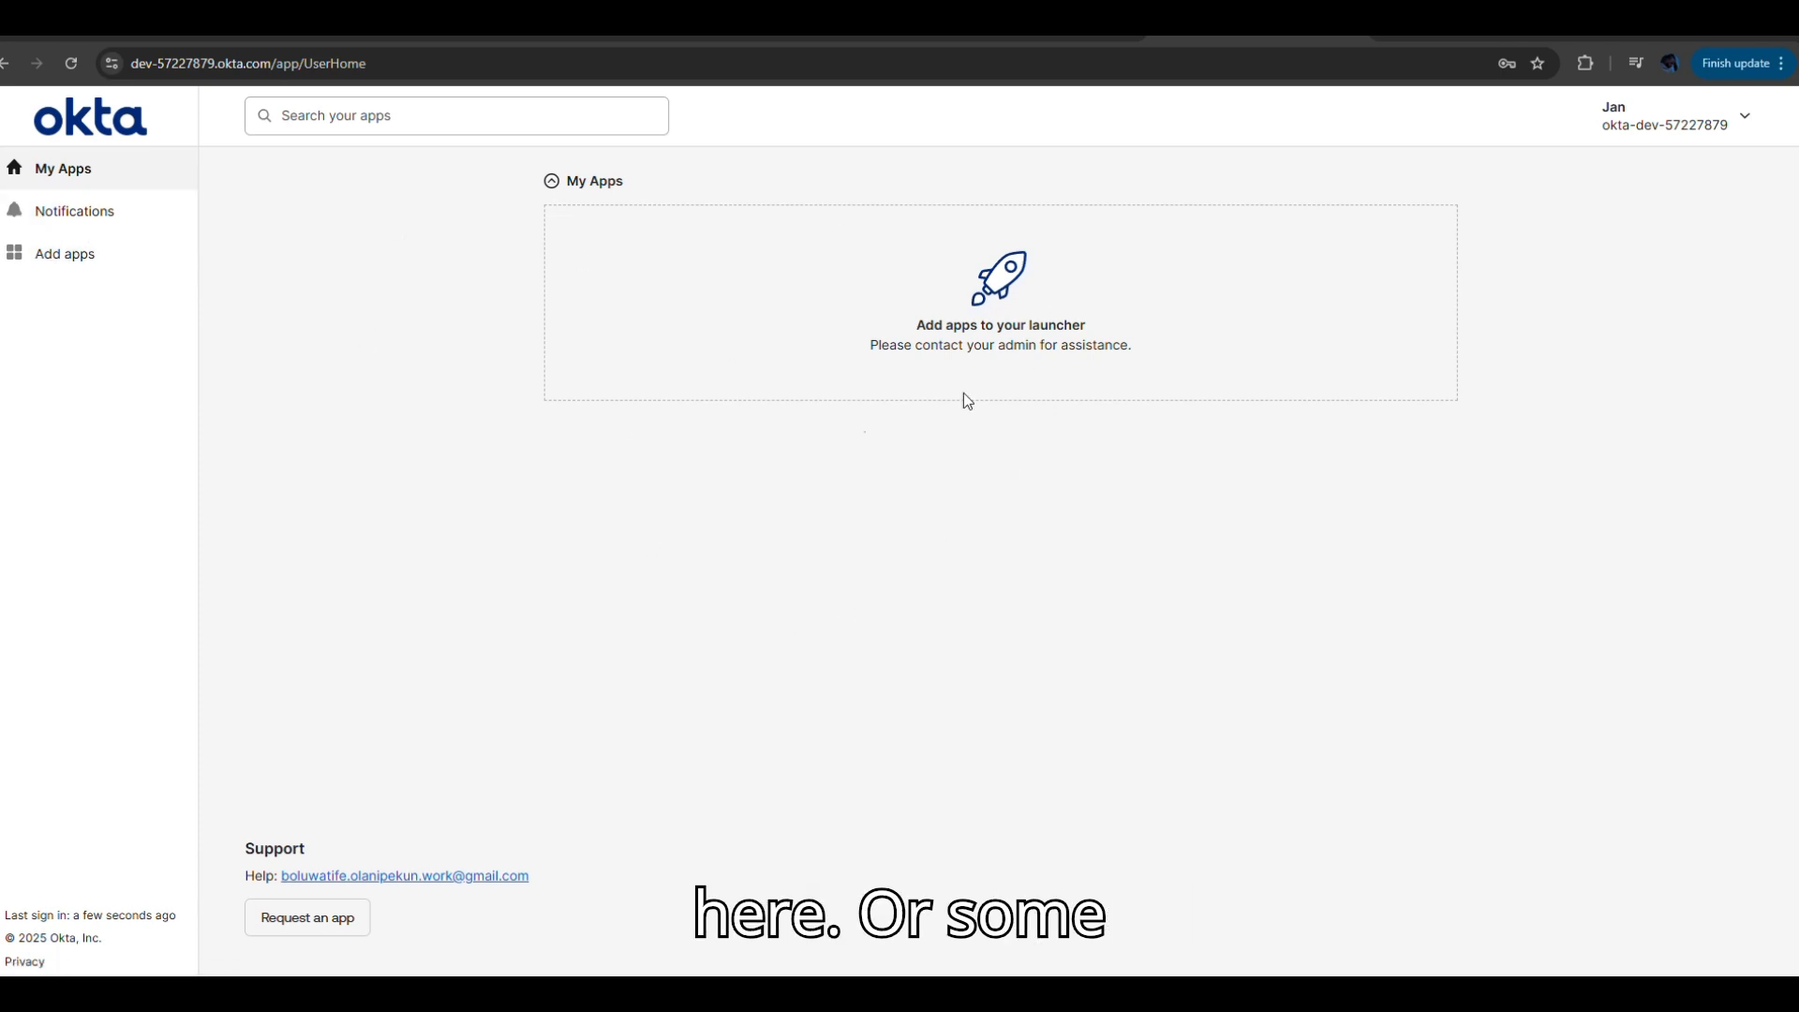
# Browse Add apps, Notifications and My Apps, then return to the admin console user profile.
pyautogui.click(49, 264)
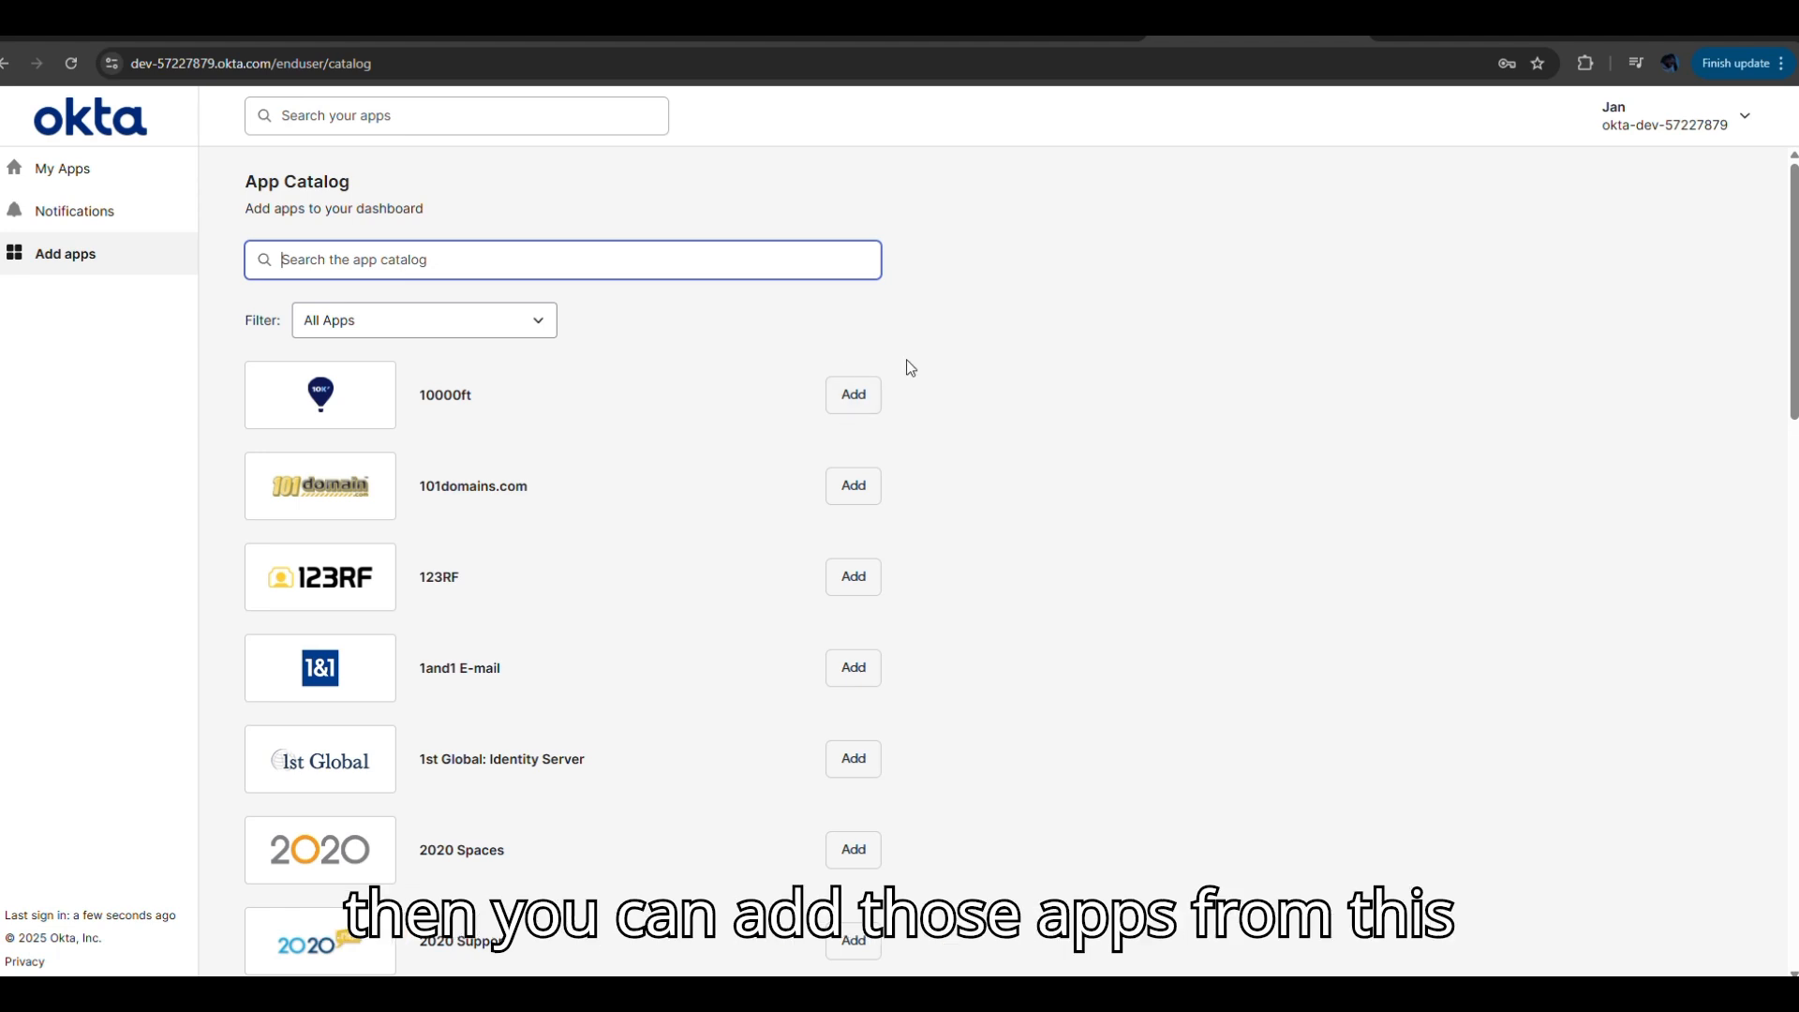
pyautogui.click(77, 224)
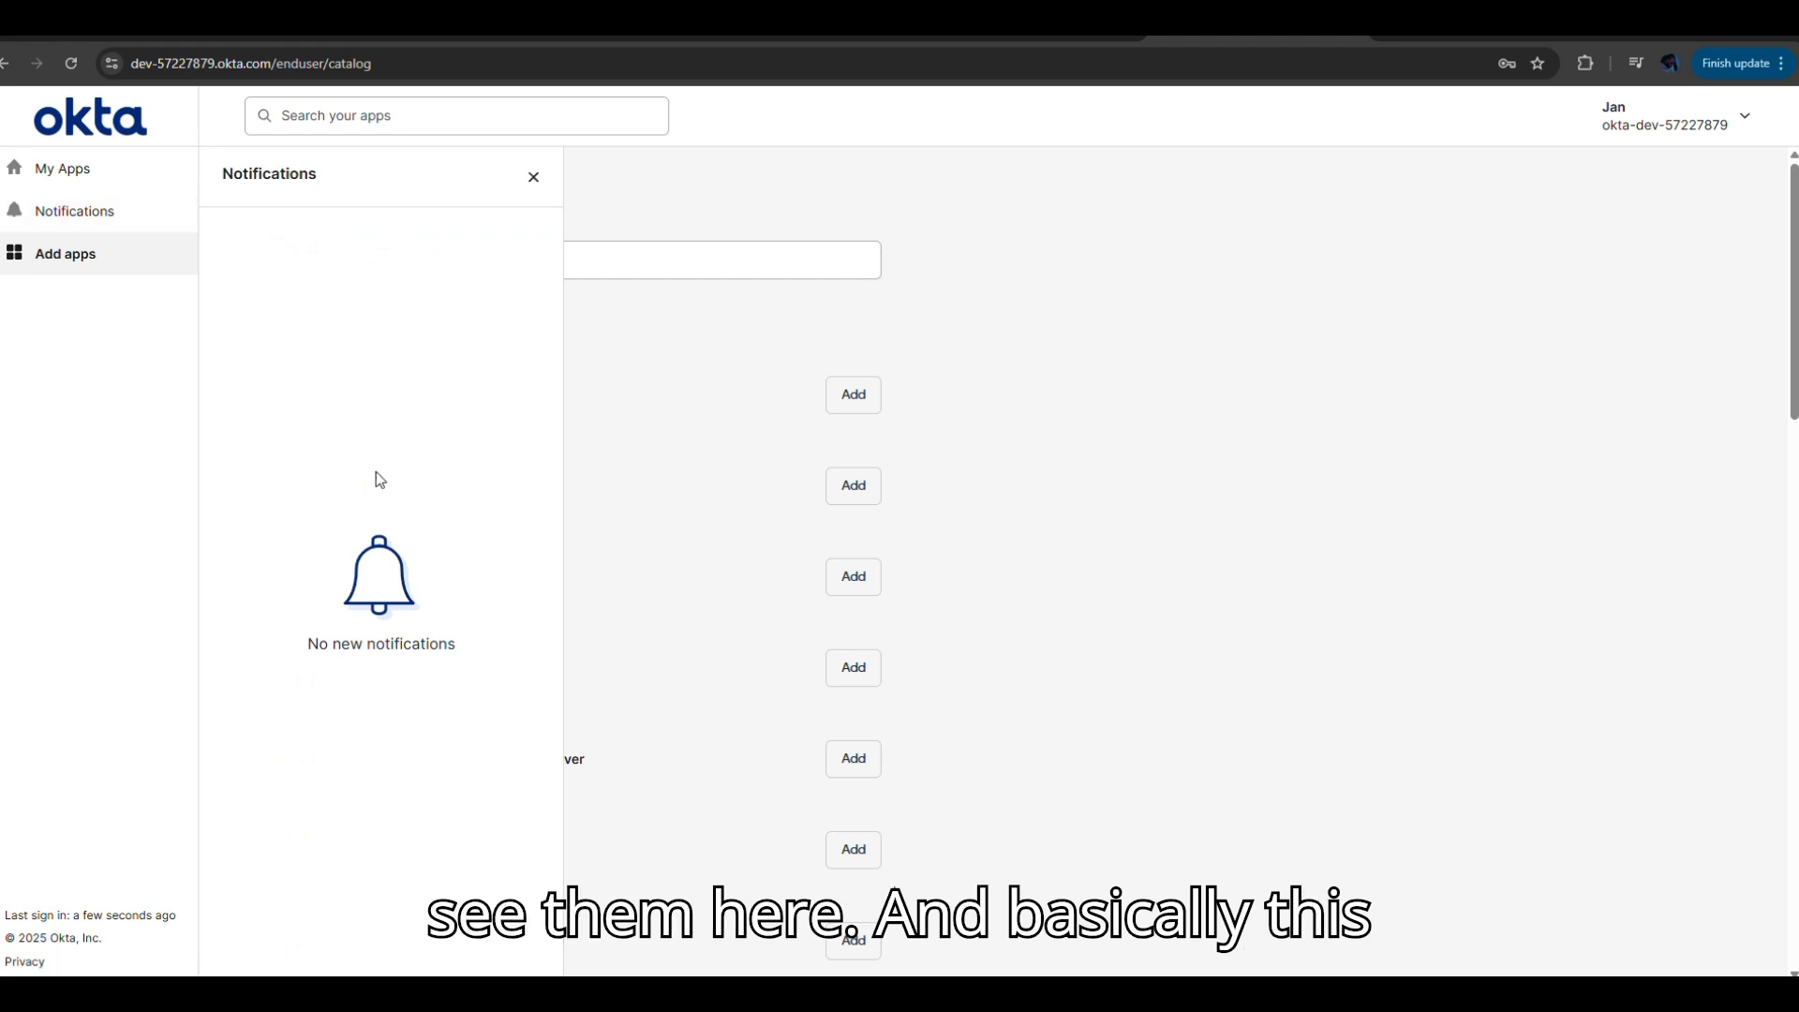
pyautogui.click(53, 176)
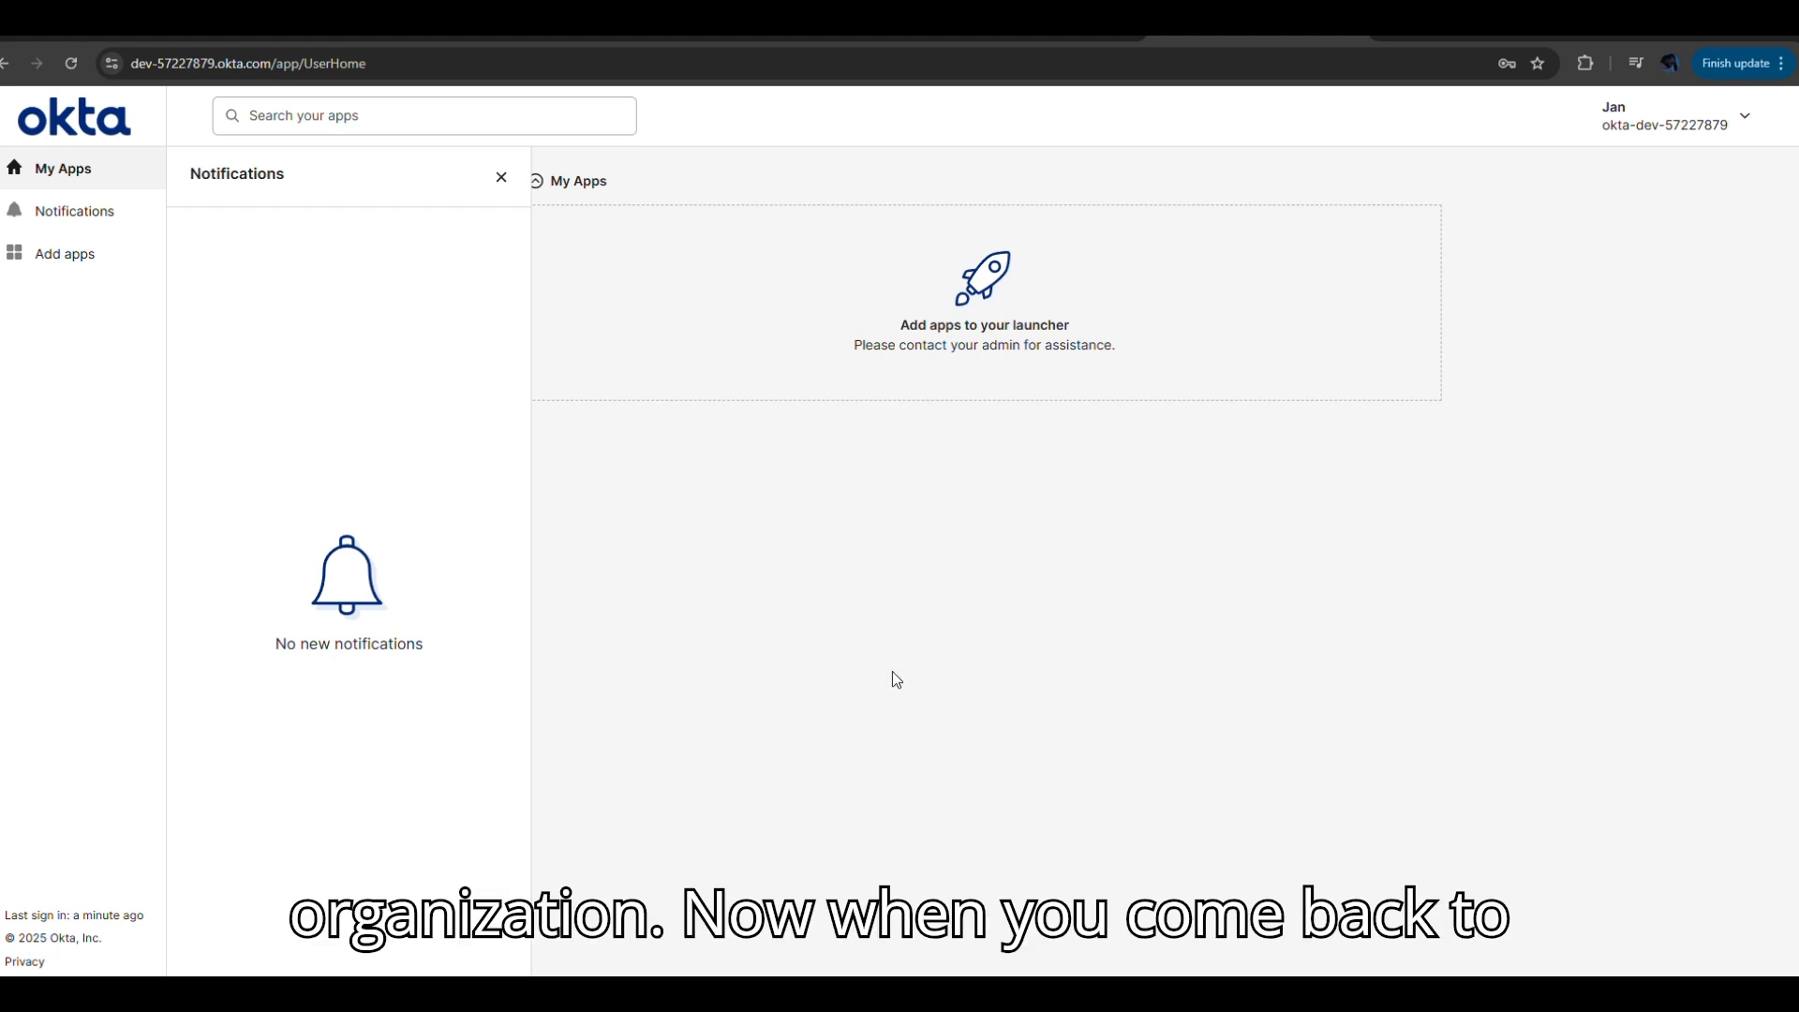
pyautogui.click(596, 36)
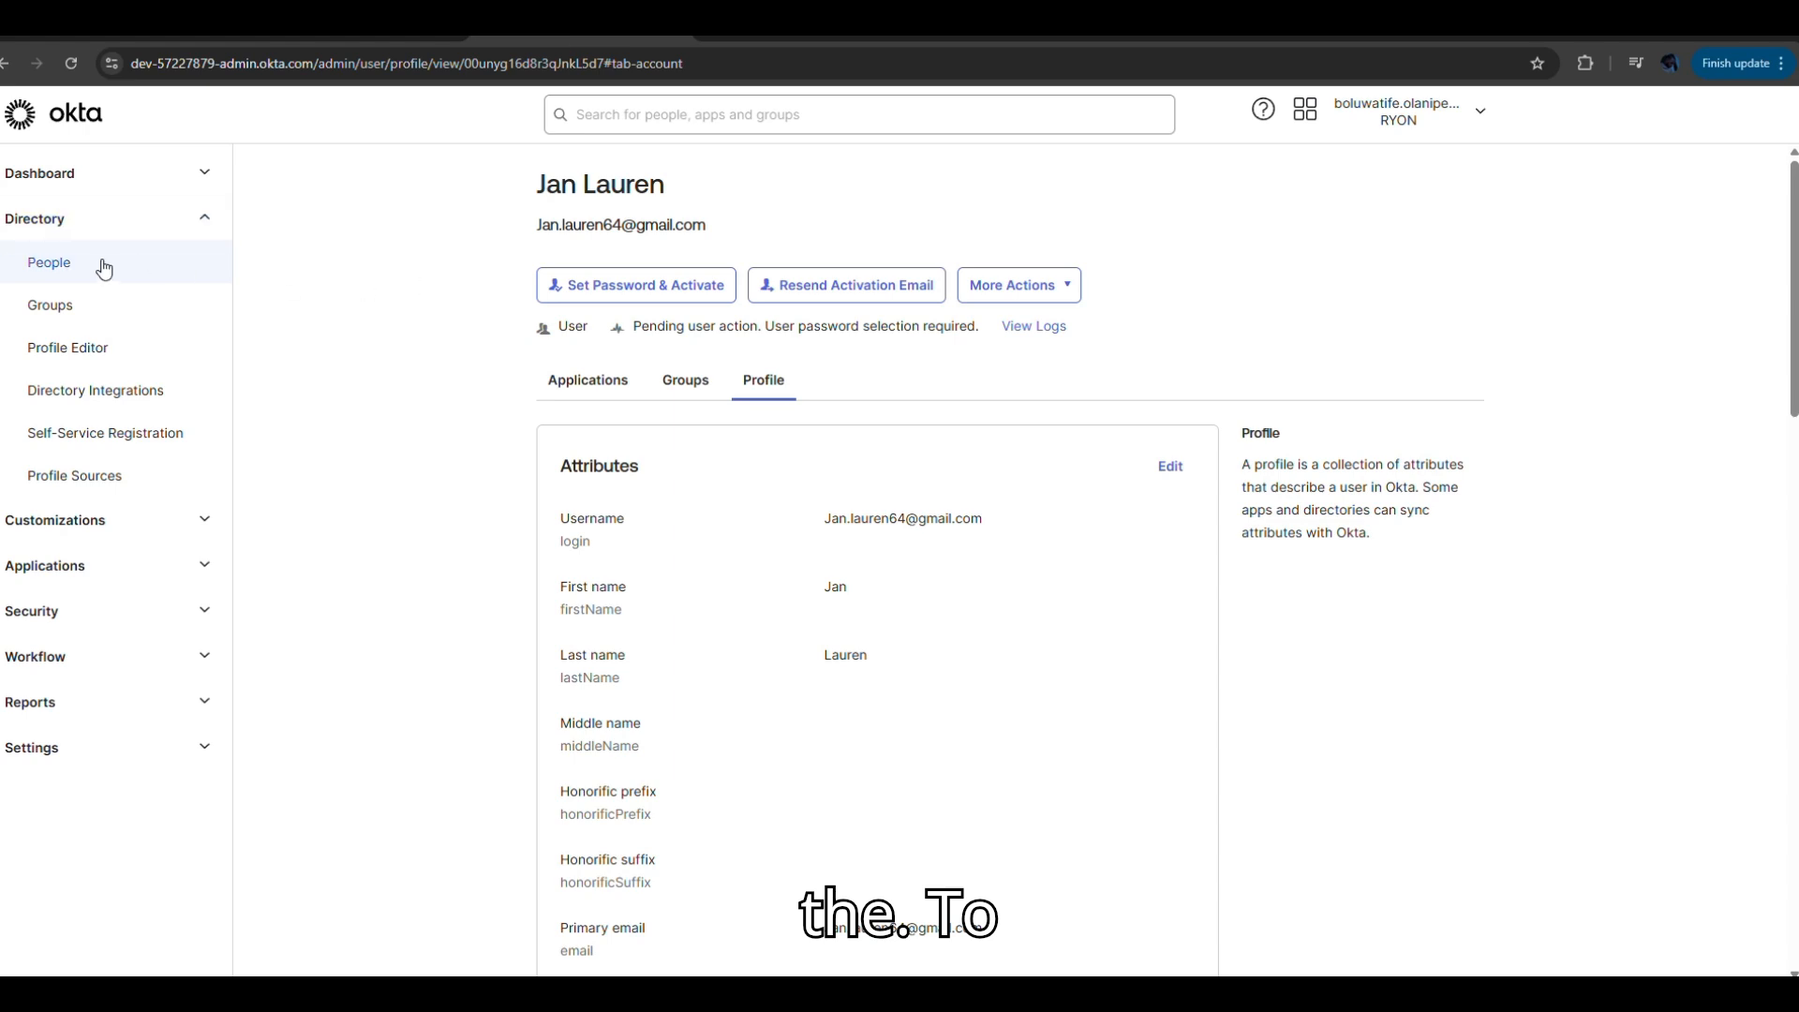
# Return to People and reopen the new user to confirm Active status and profile attributes.
pyautogui.click(49, 265)
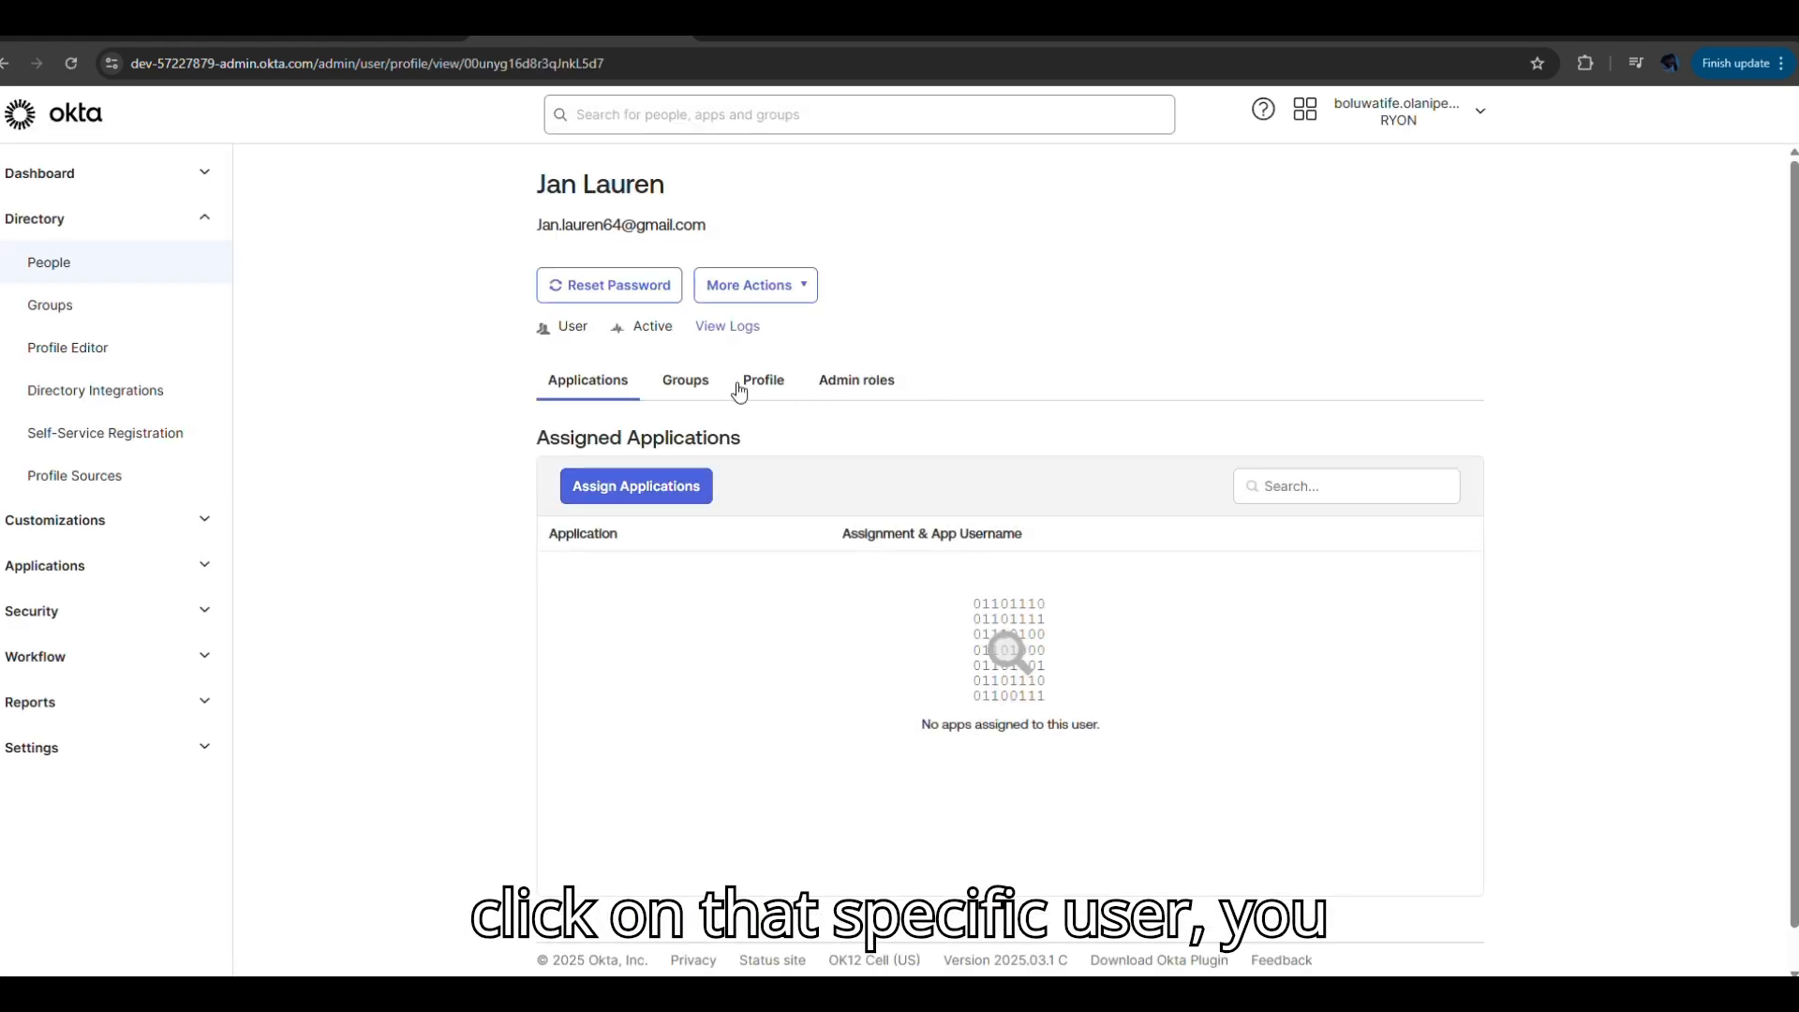
pyautogui.click(768, 385)
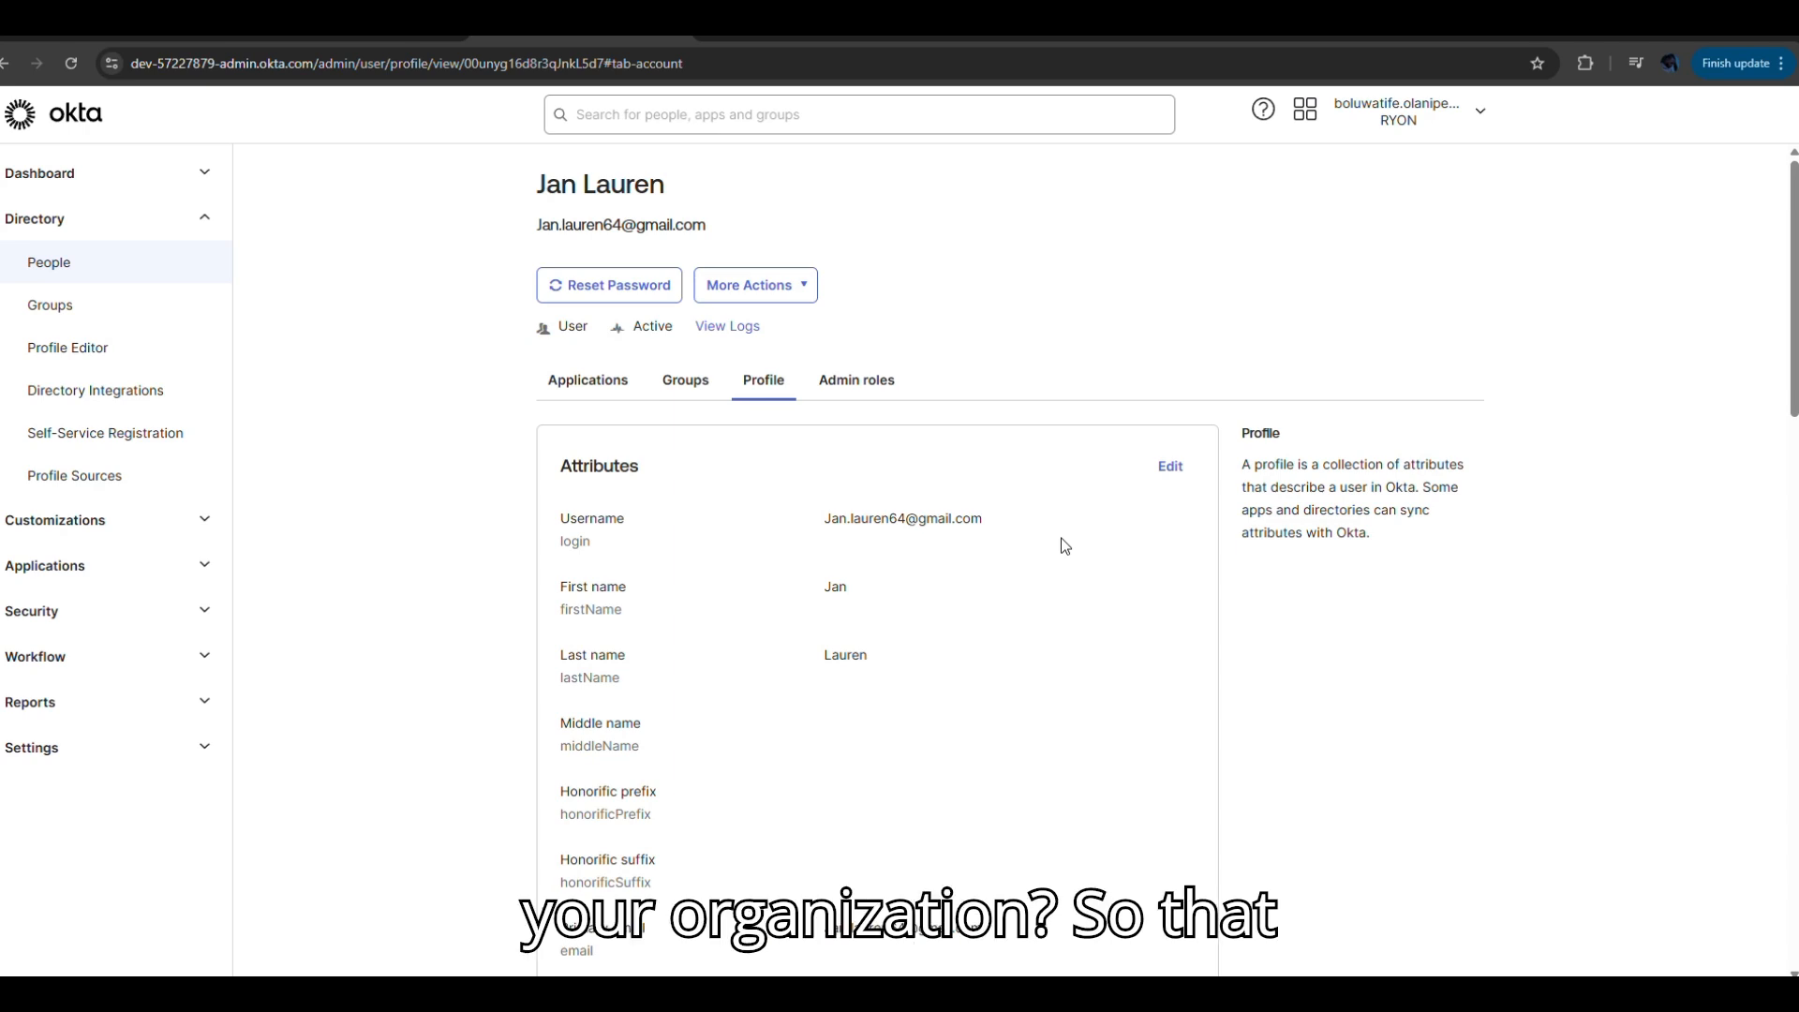
# Check the user's Admin roles, Groups and Applications, finding no apps assigned.
pyautogui.click(848, 382)
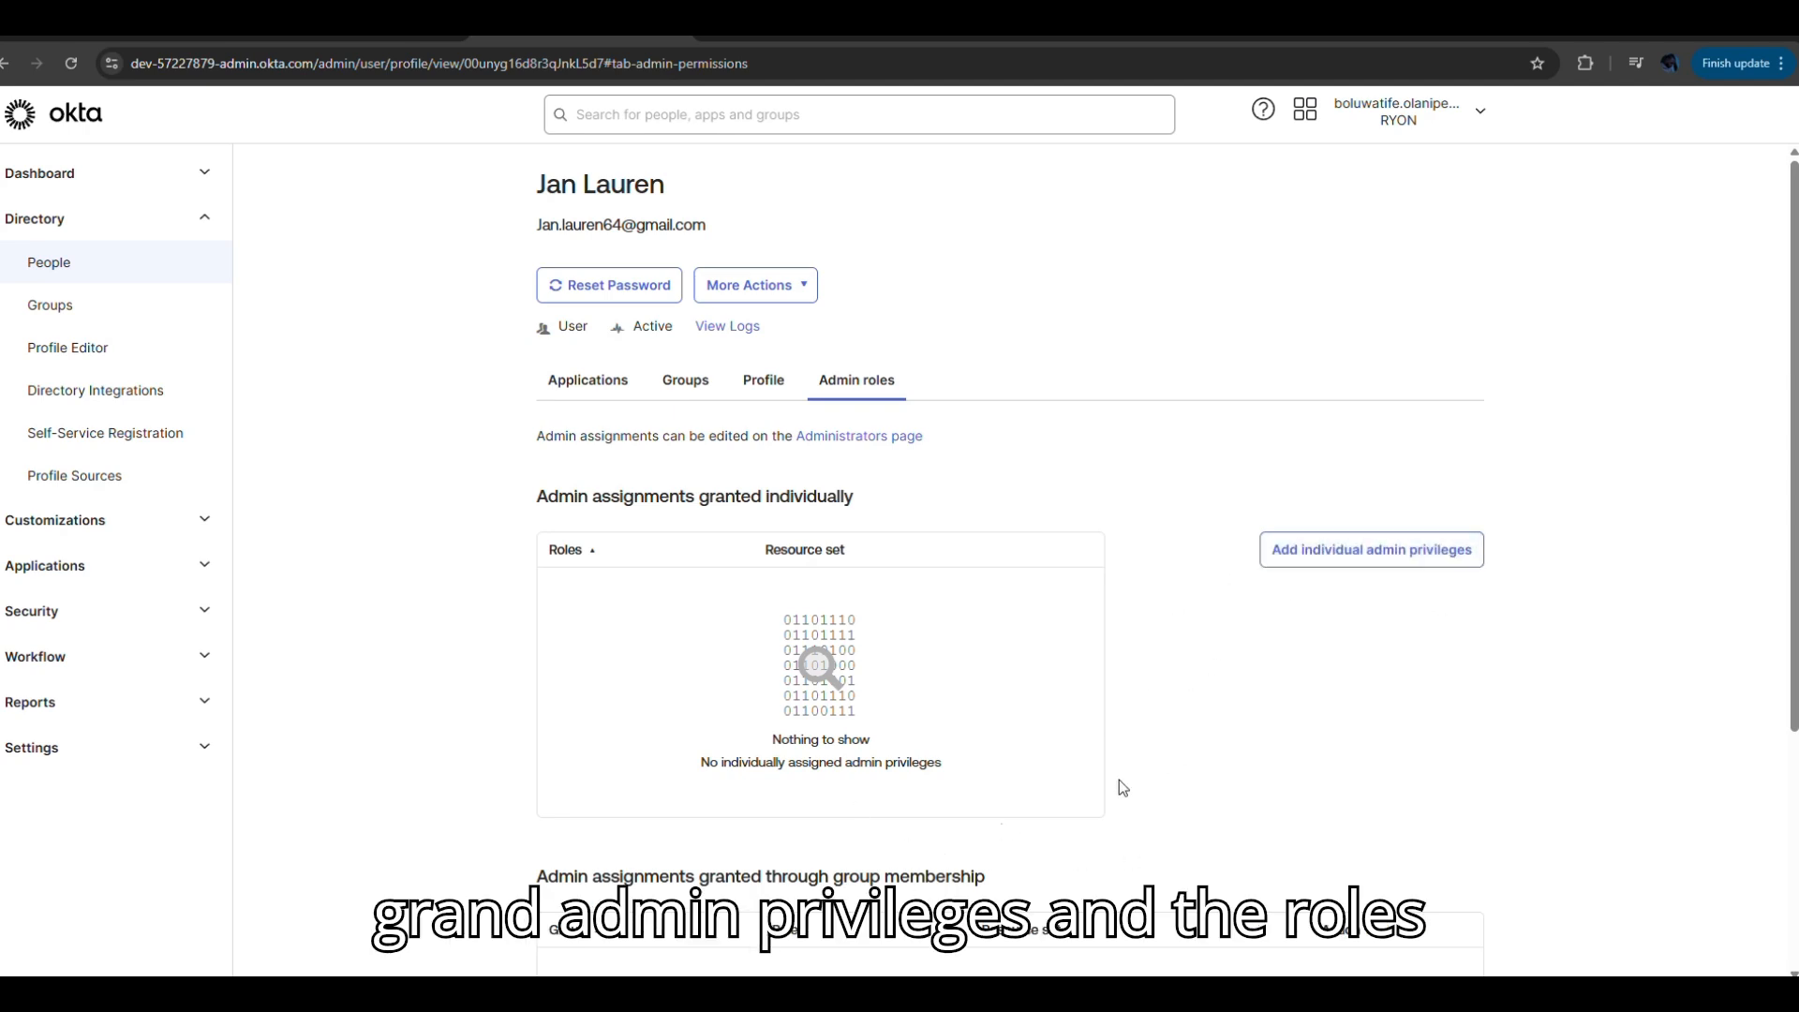
pyautogui.scroll(-3, 1757, 844)
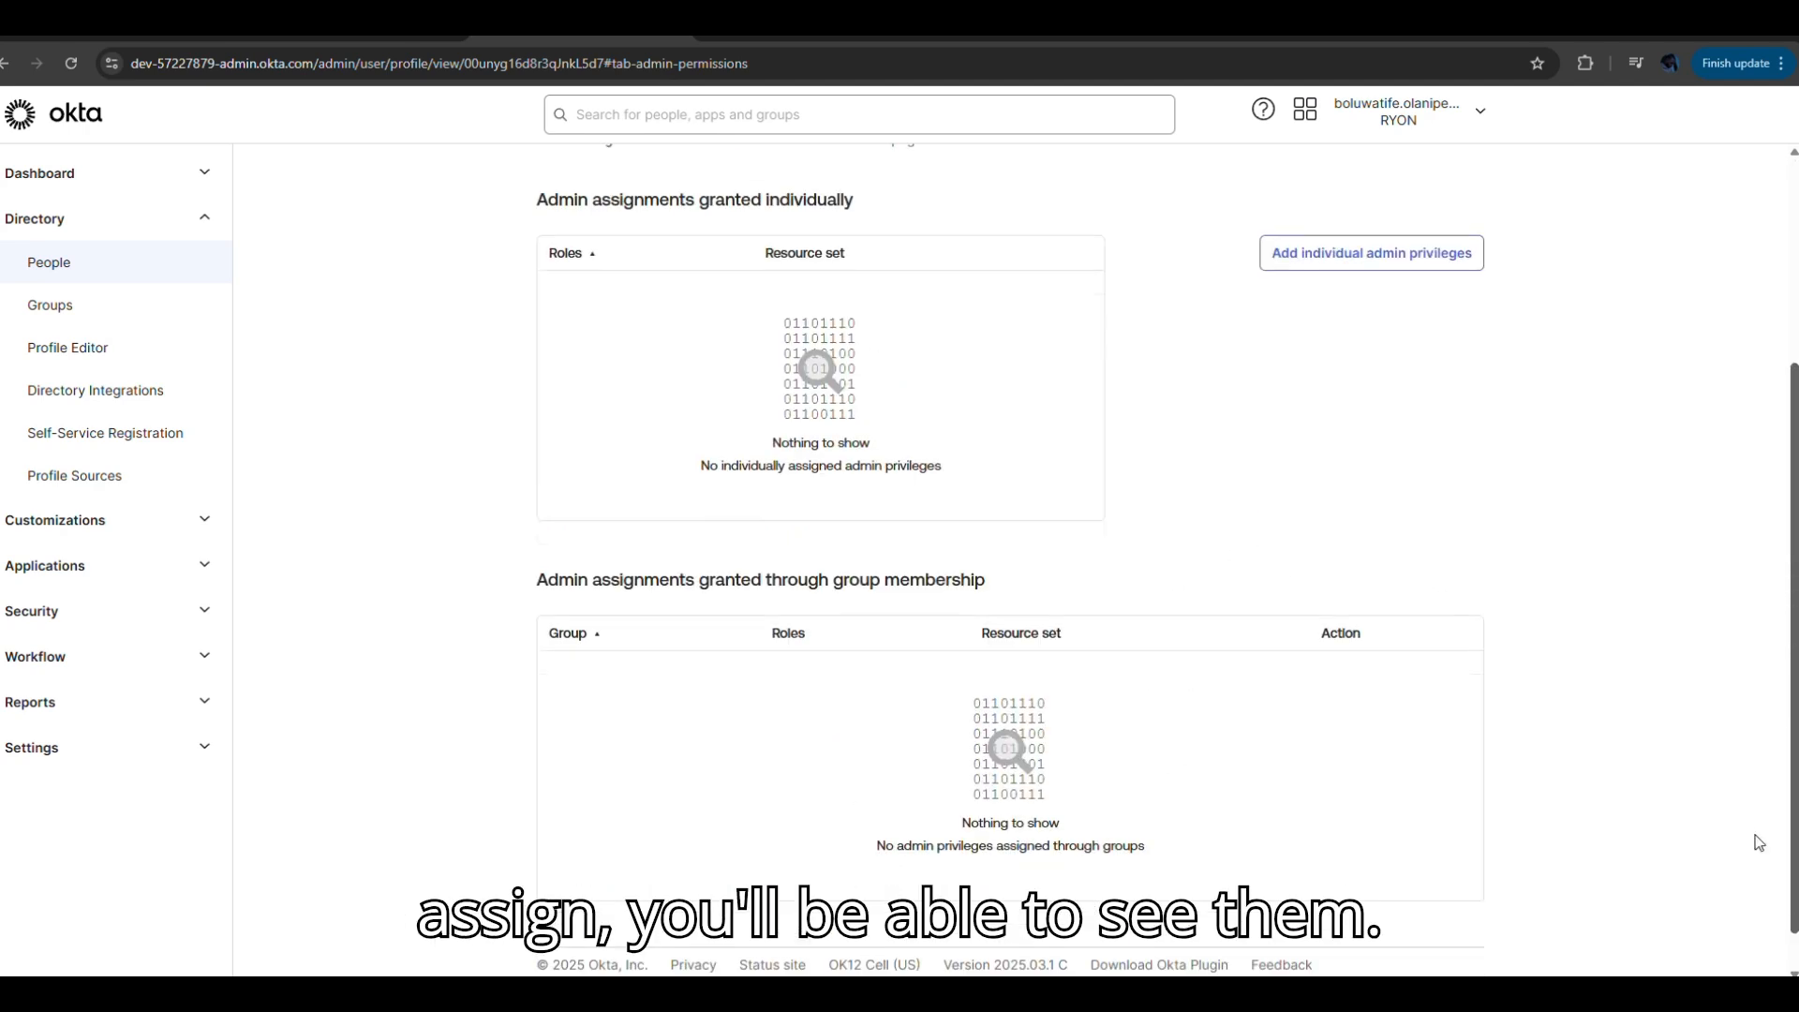
pyautogui.scroll(1, 1761, 777)
pyautogui.scroll(2, 1780, 655)
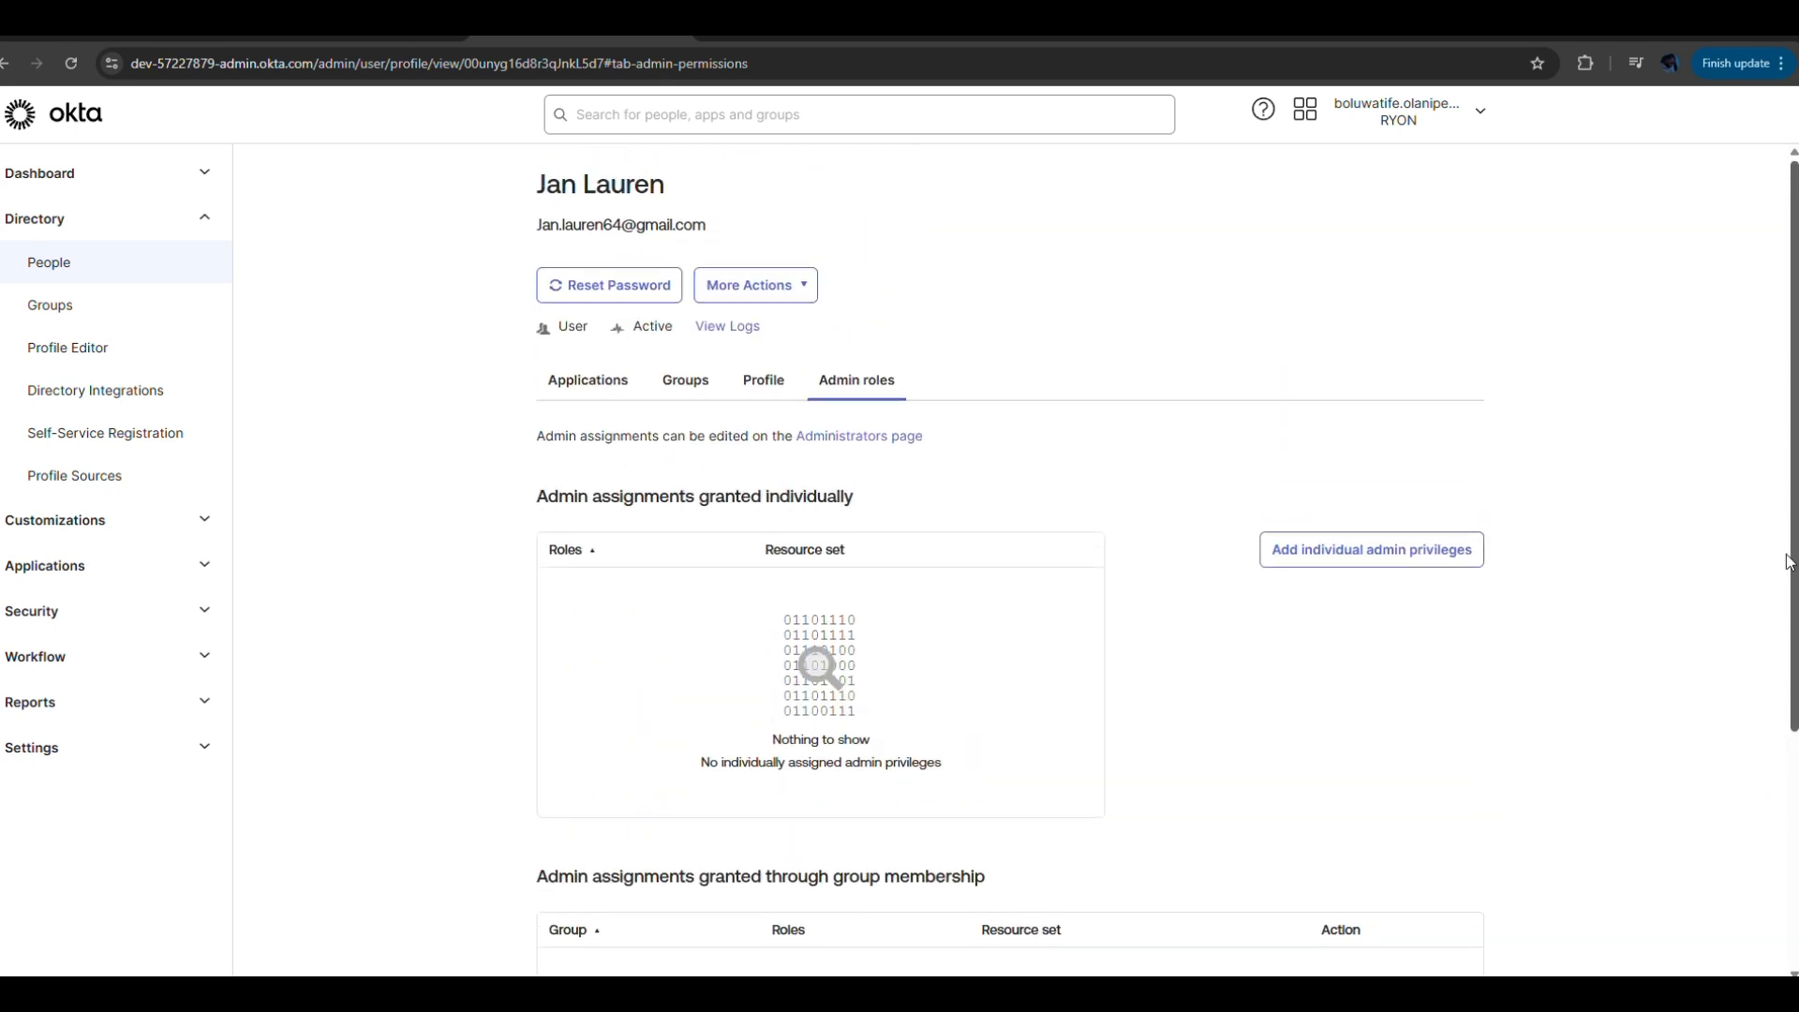
pyautogui.click(687, 383)
pyautogui.click(593, 388)
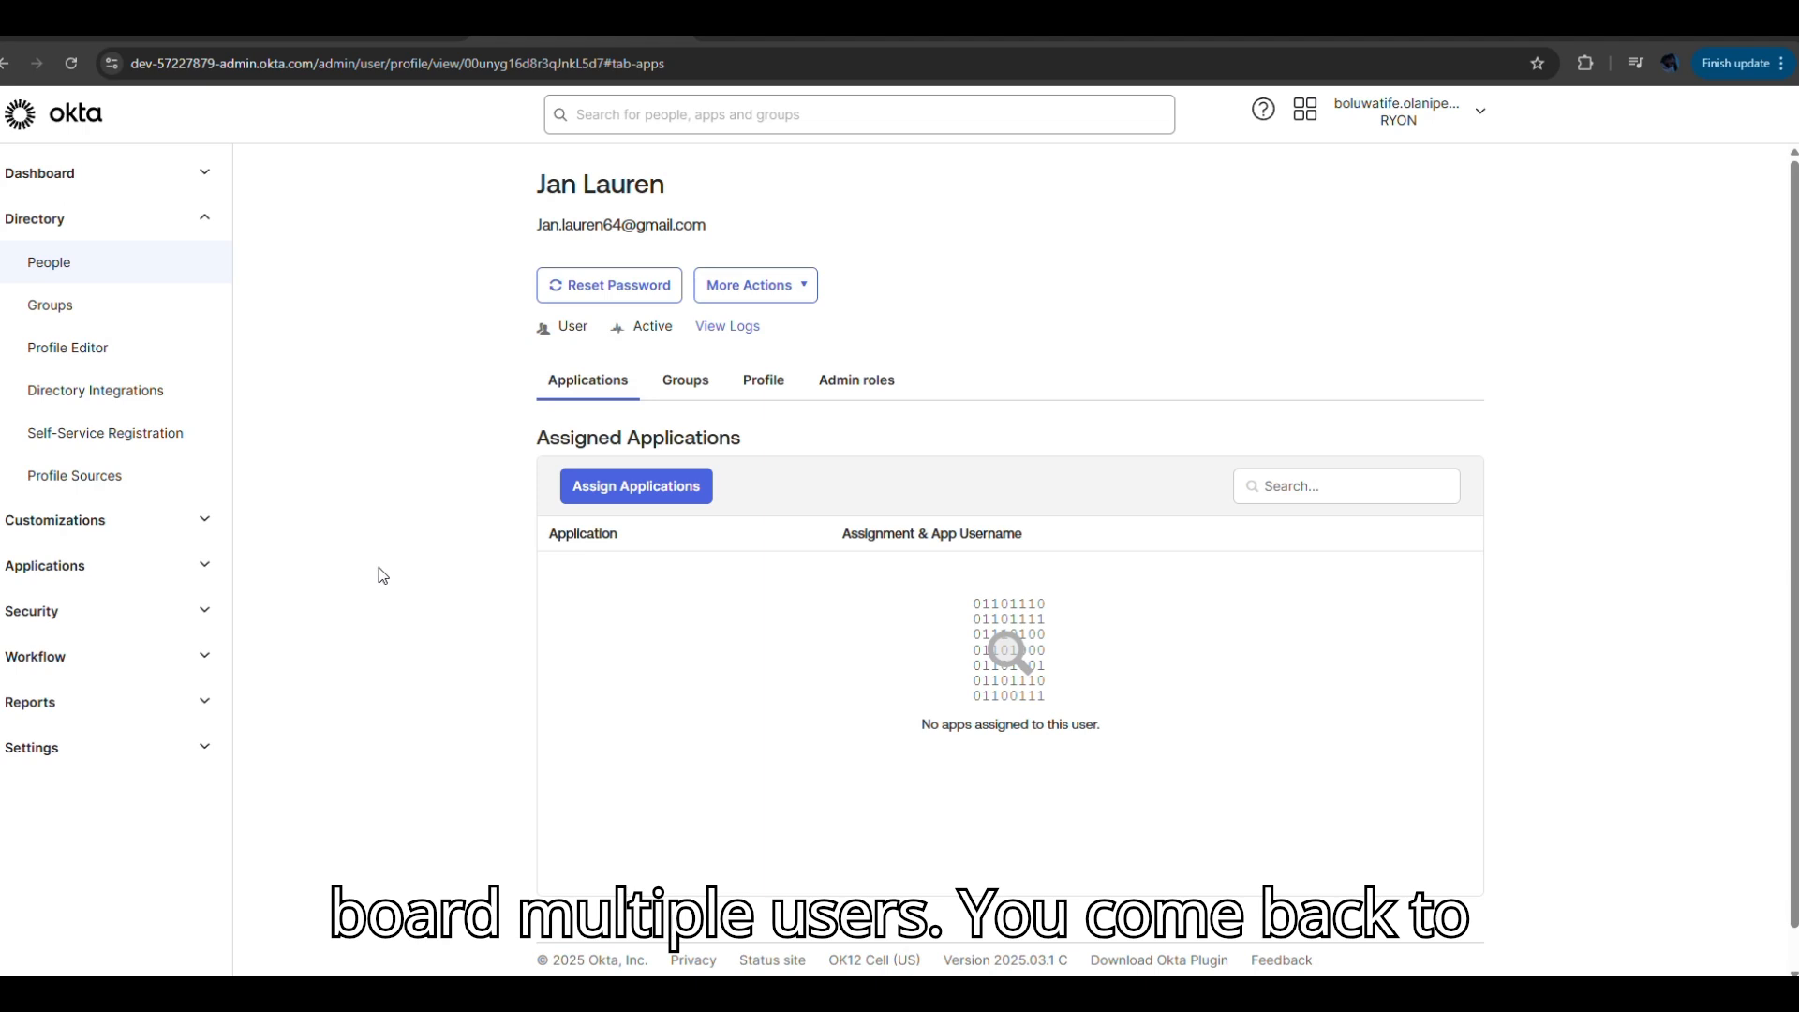
# From the People list, choose More actions > Import users from CSV.
pyautogui.click(57, 270)
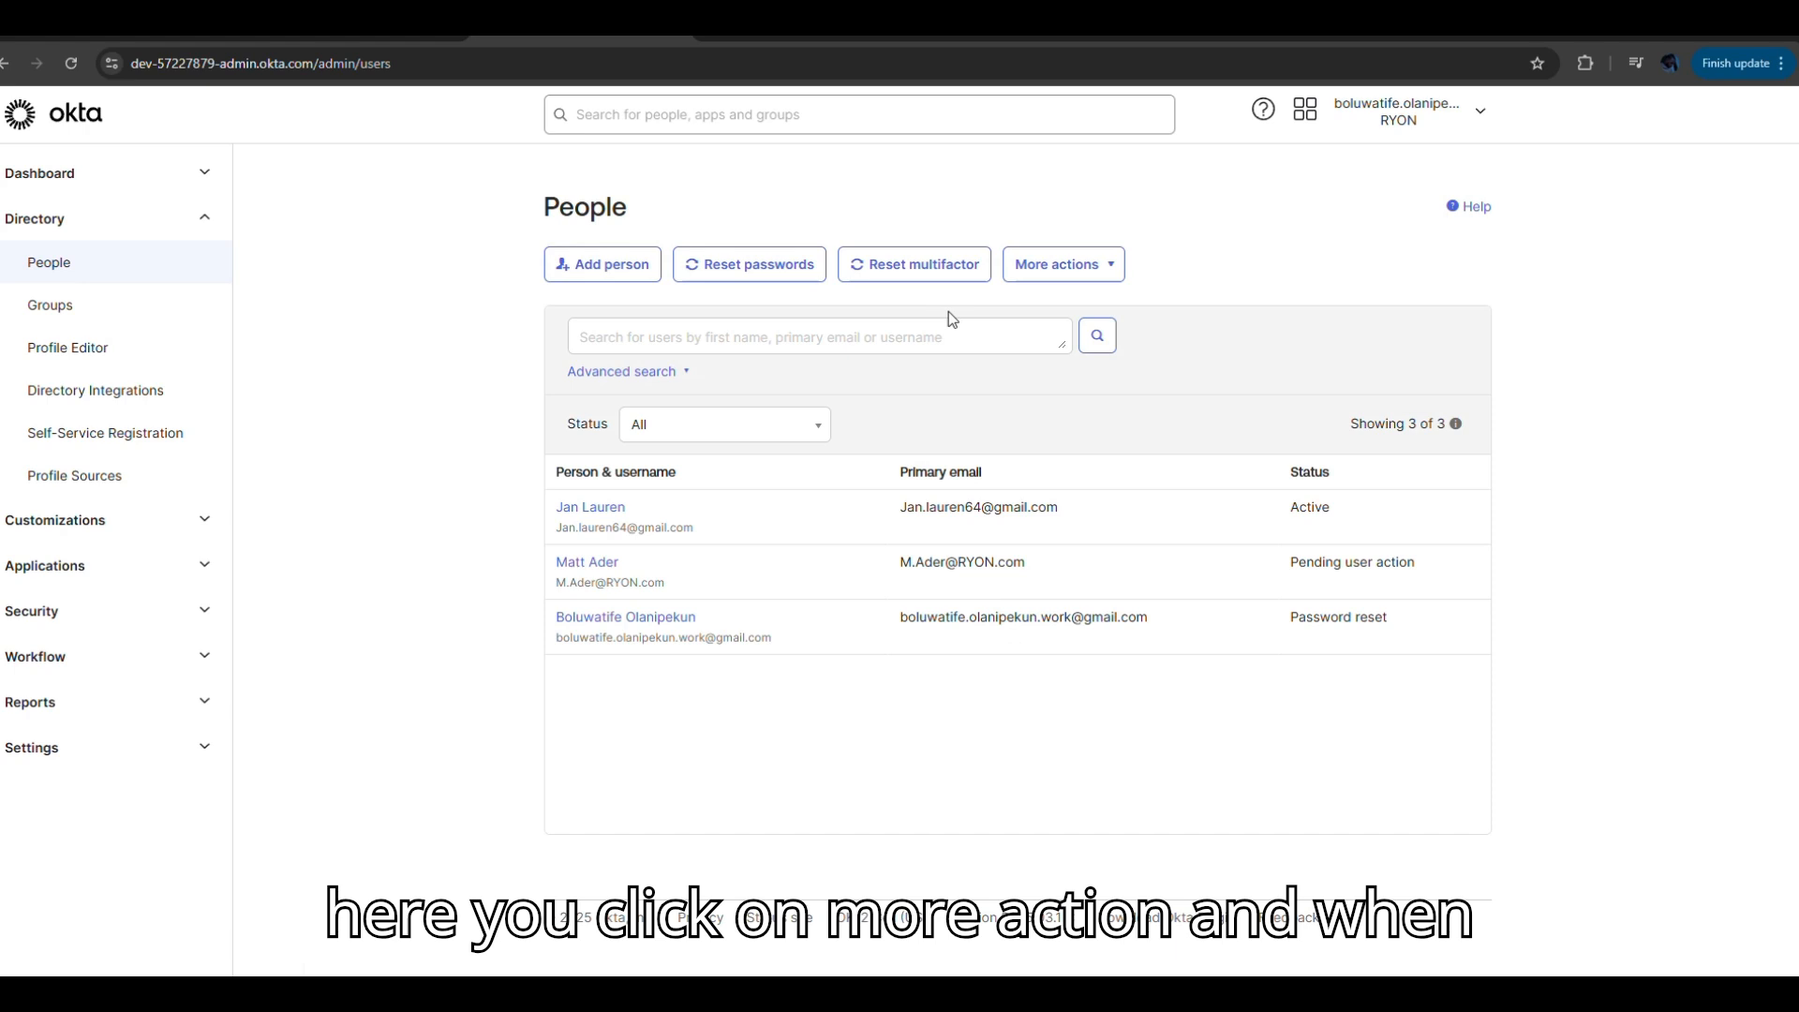
pyautogui.click(1114, 271)
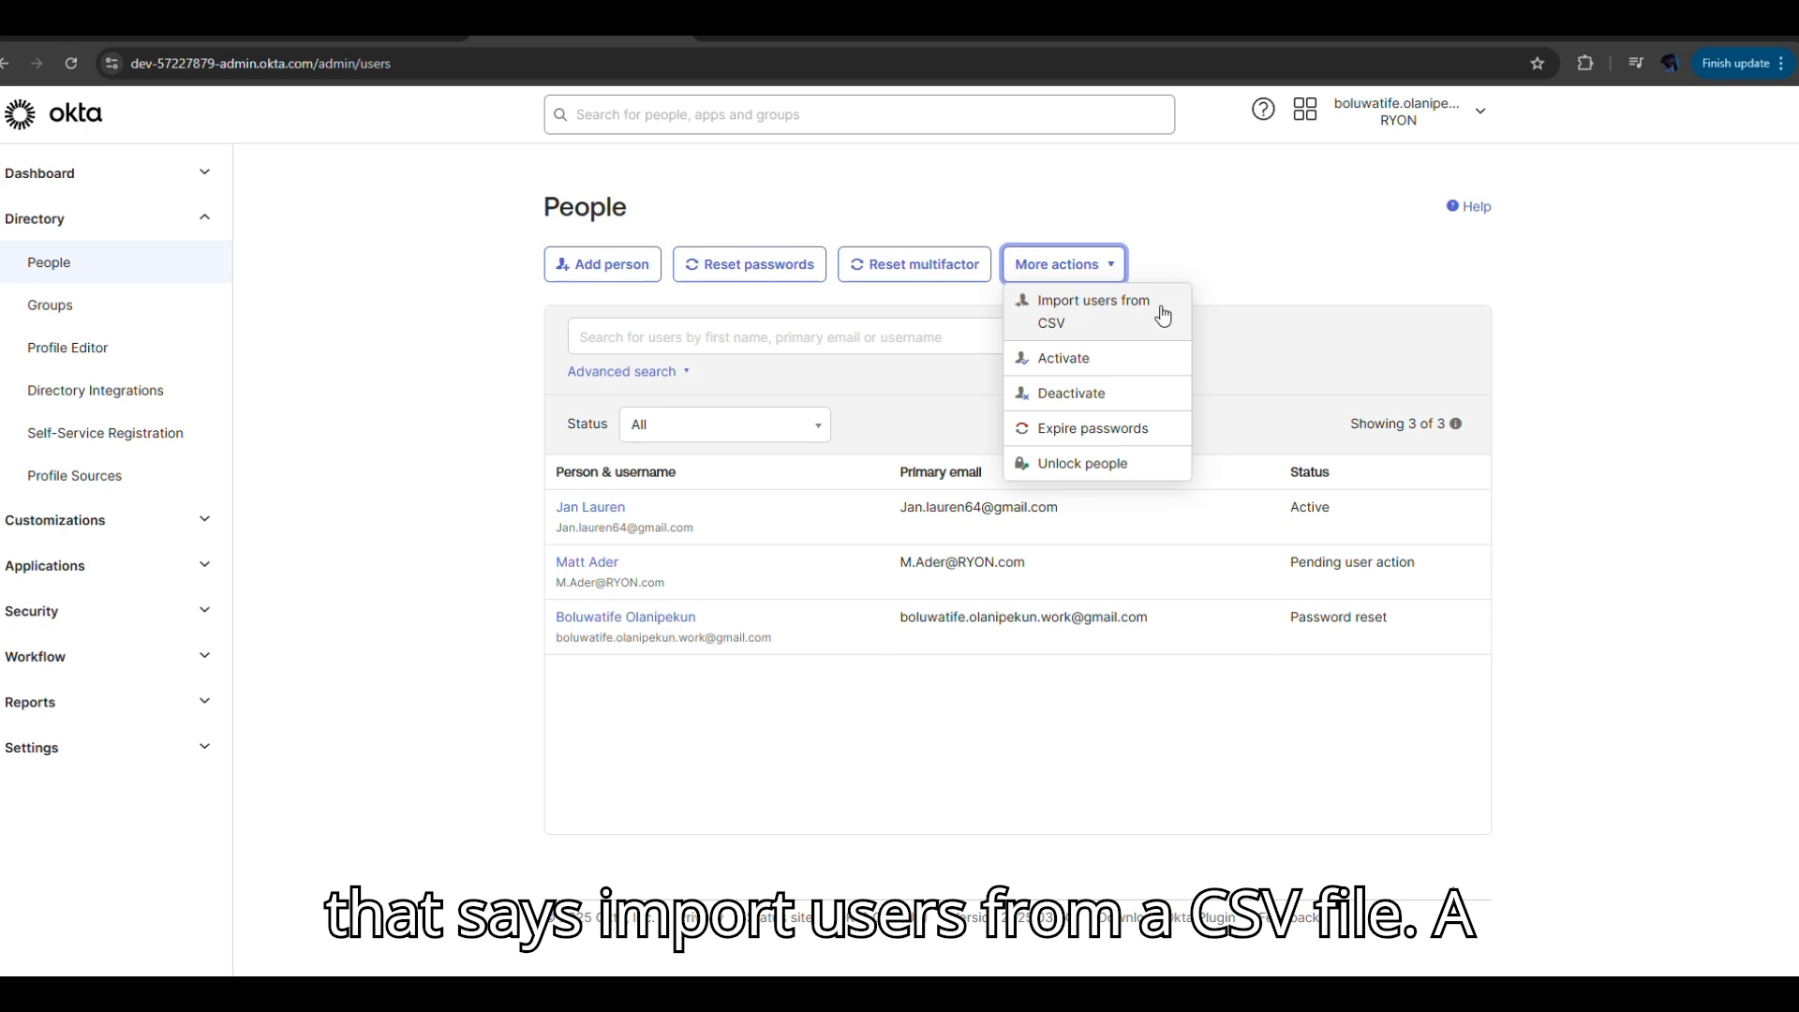
pyautogui.click(1080, 324)
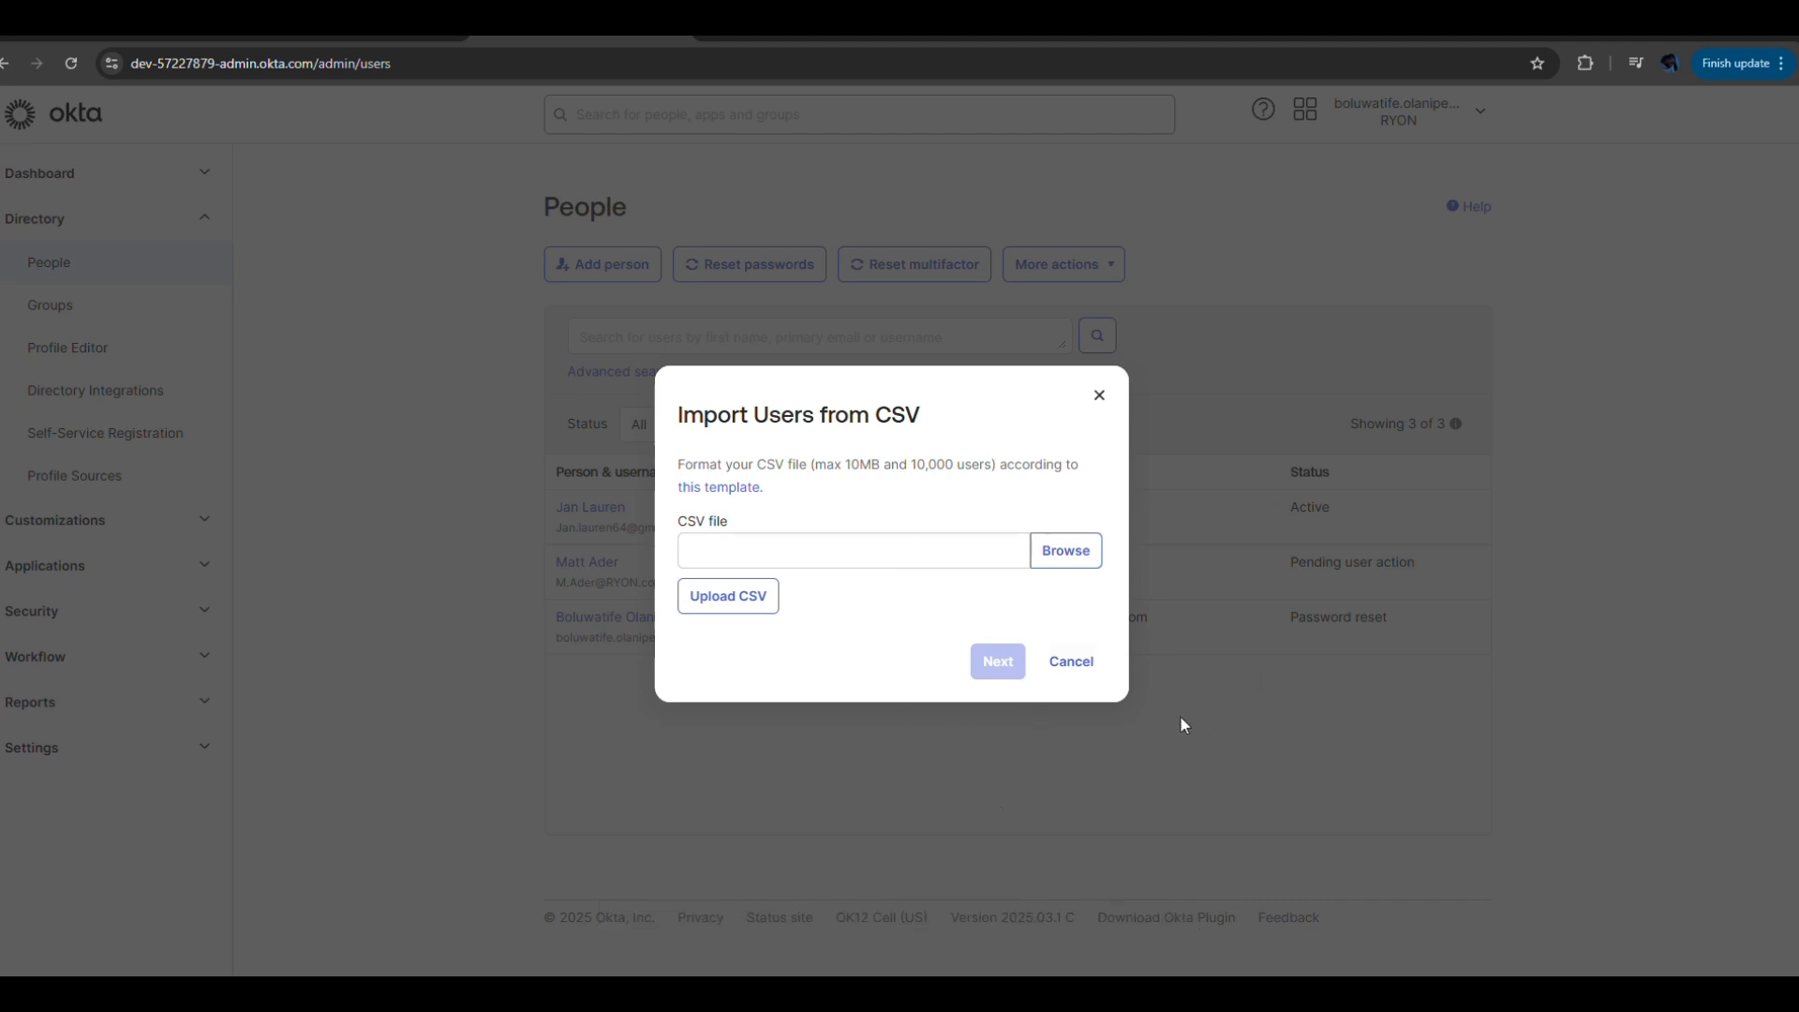
# Download import_csv_template and open it in Excel just this once.
pyautogui.click(744, 489)
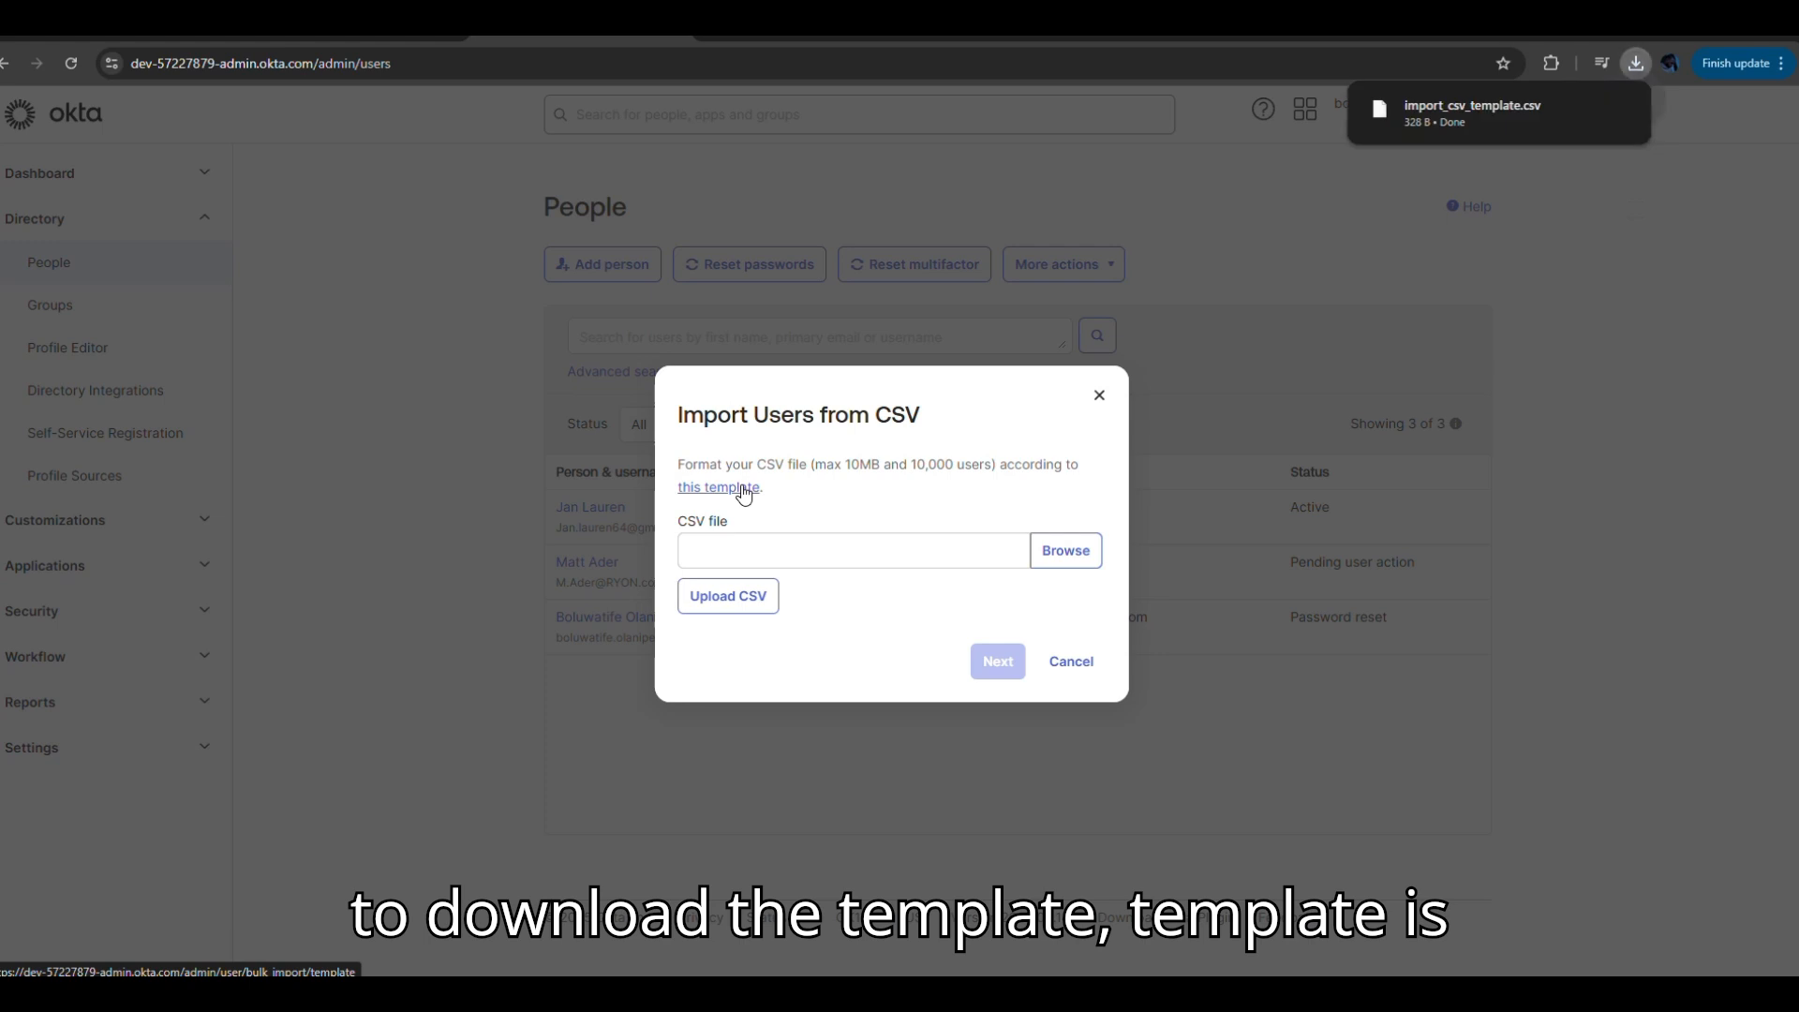
pyautogui.click(1431, 130)
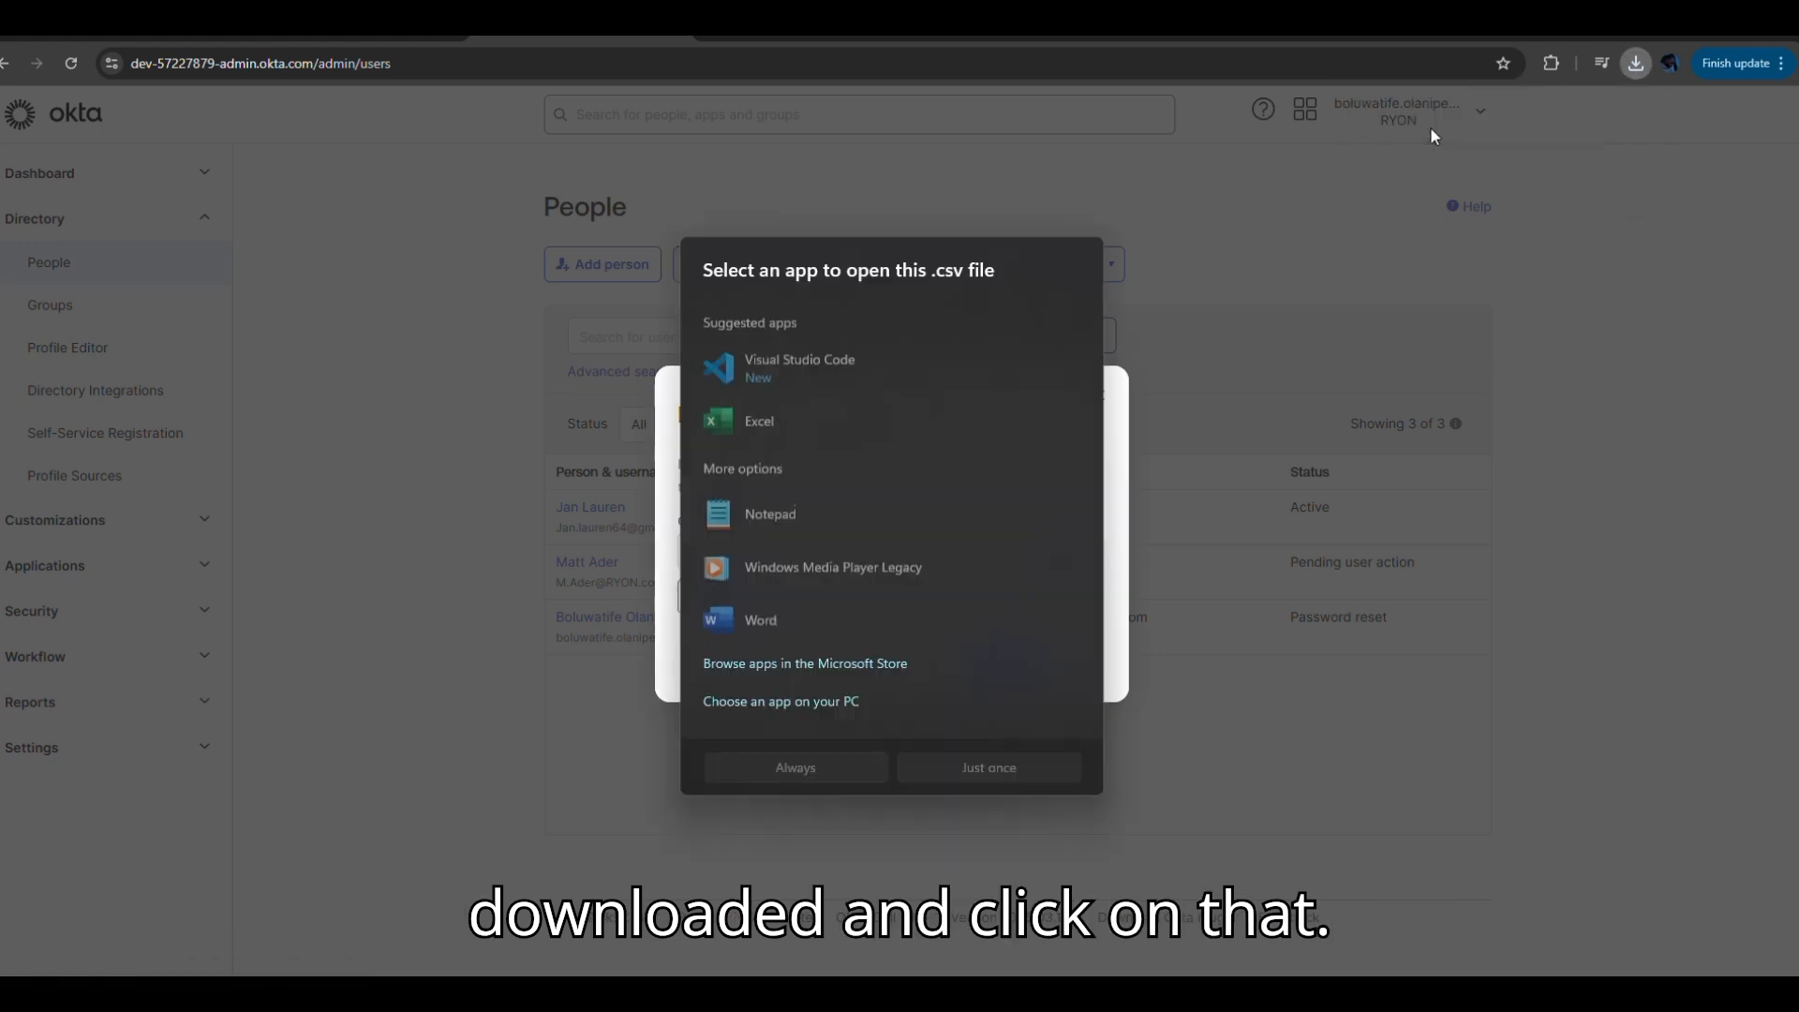
pyautogui.click(746, 417)
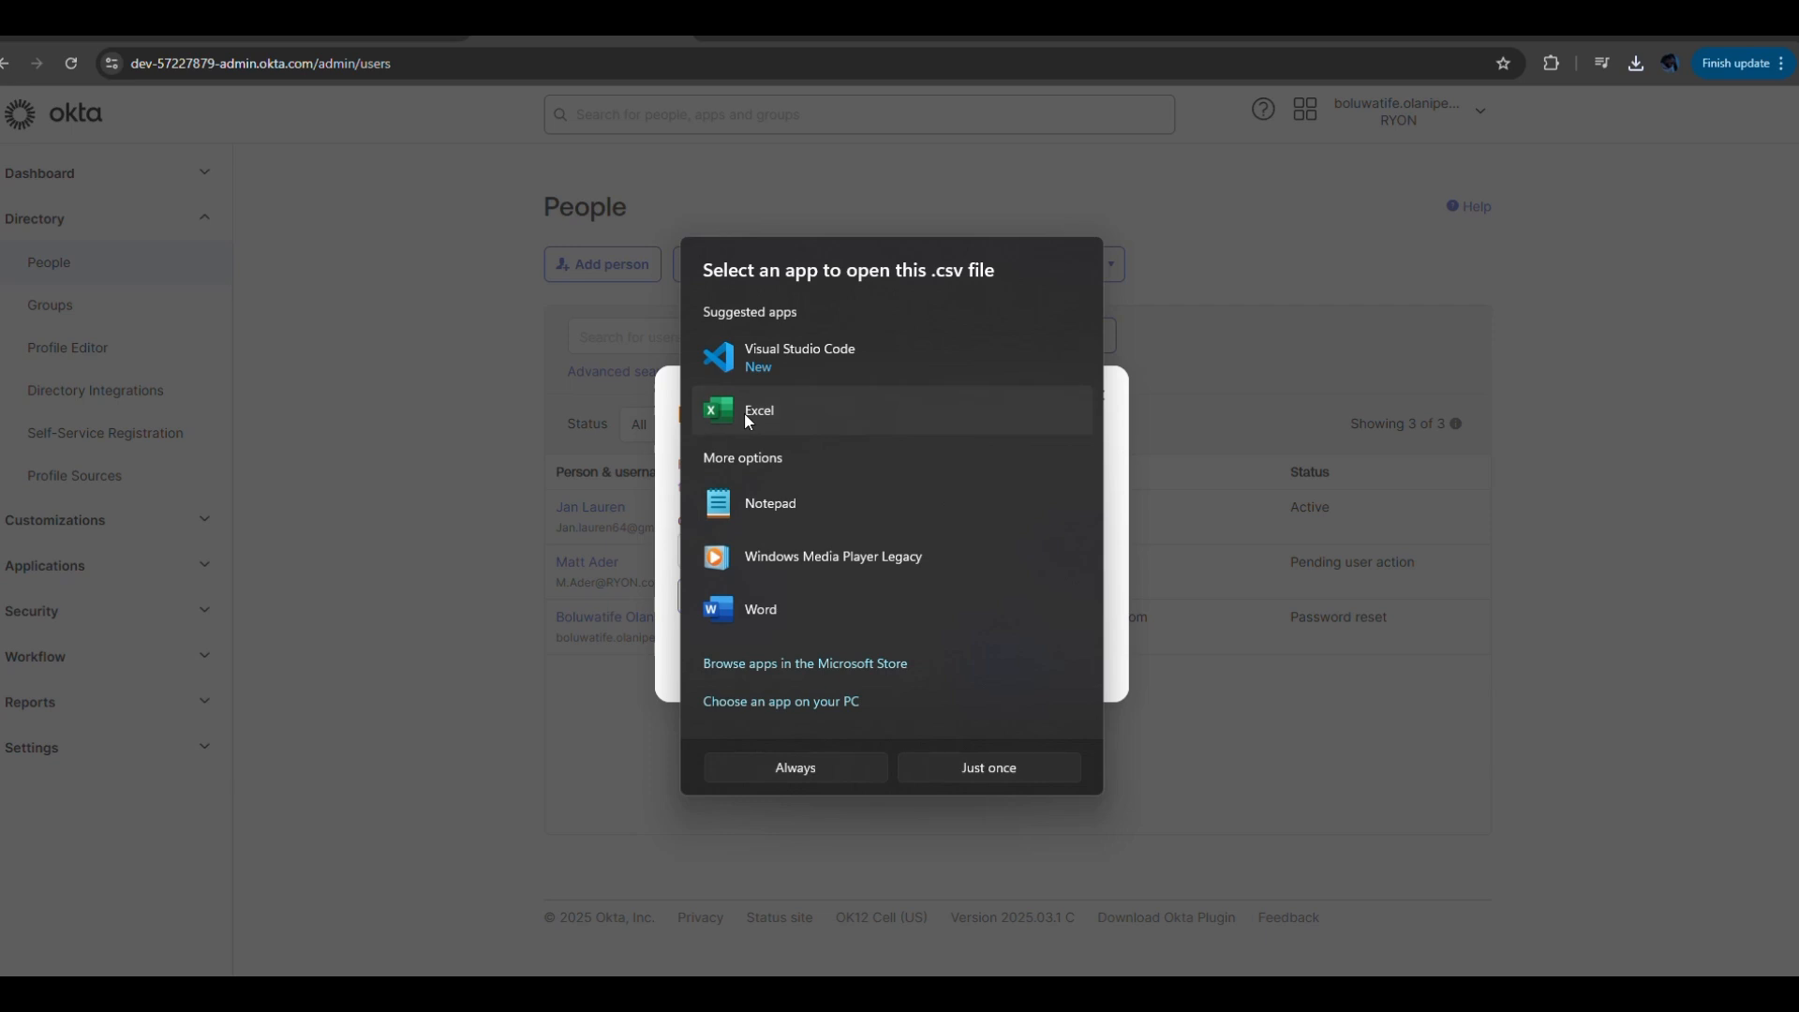
pyautogui.click(940, 767)
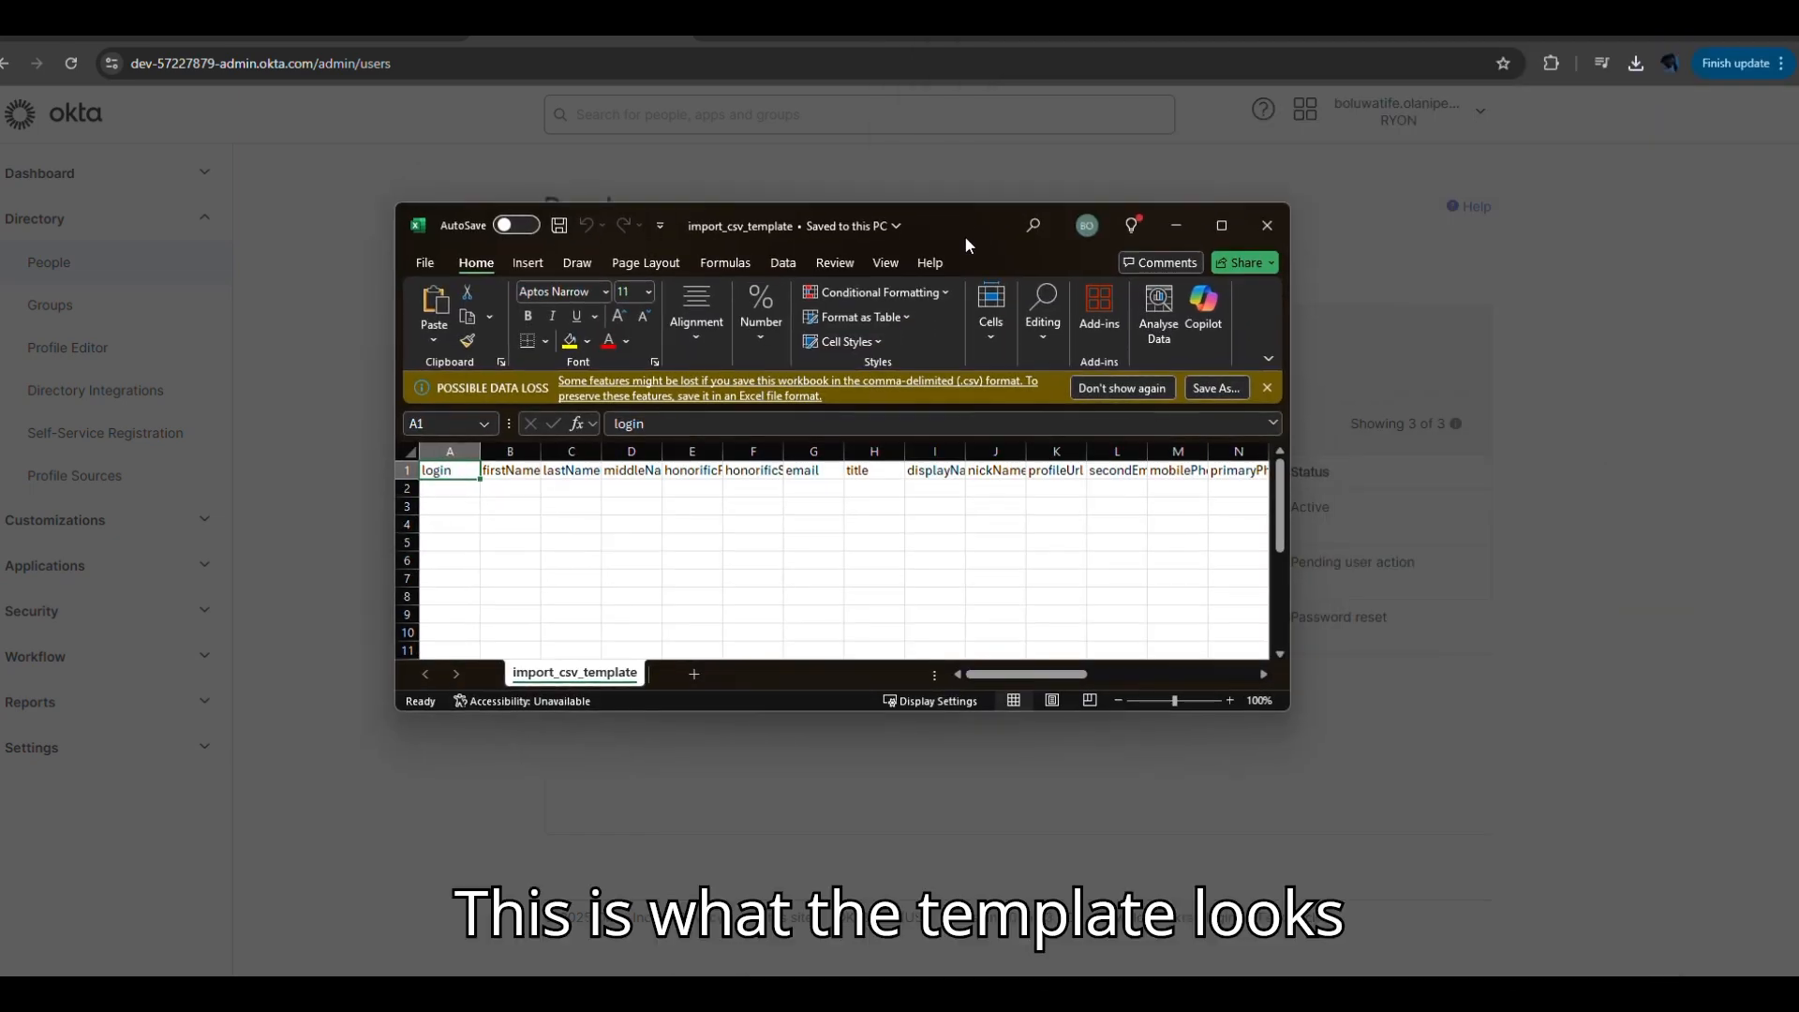
# Maximize the Excel window and widen columns E (honorificPrefix) and G (email) in the template.
pyautogui.click(1221, 225)
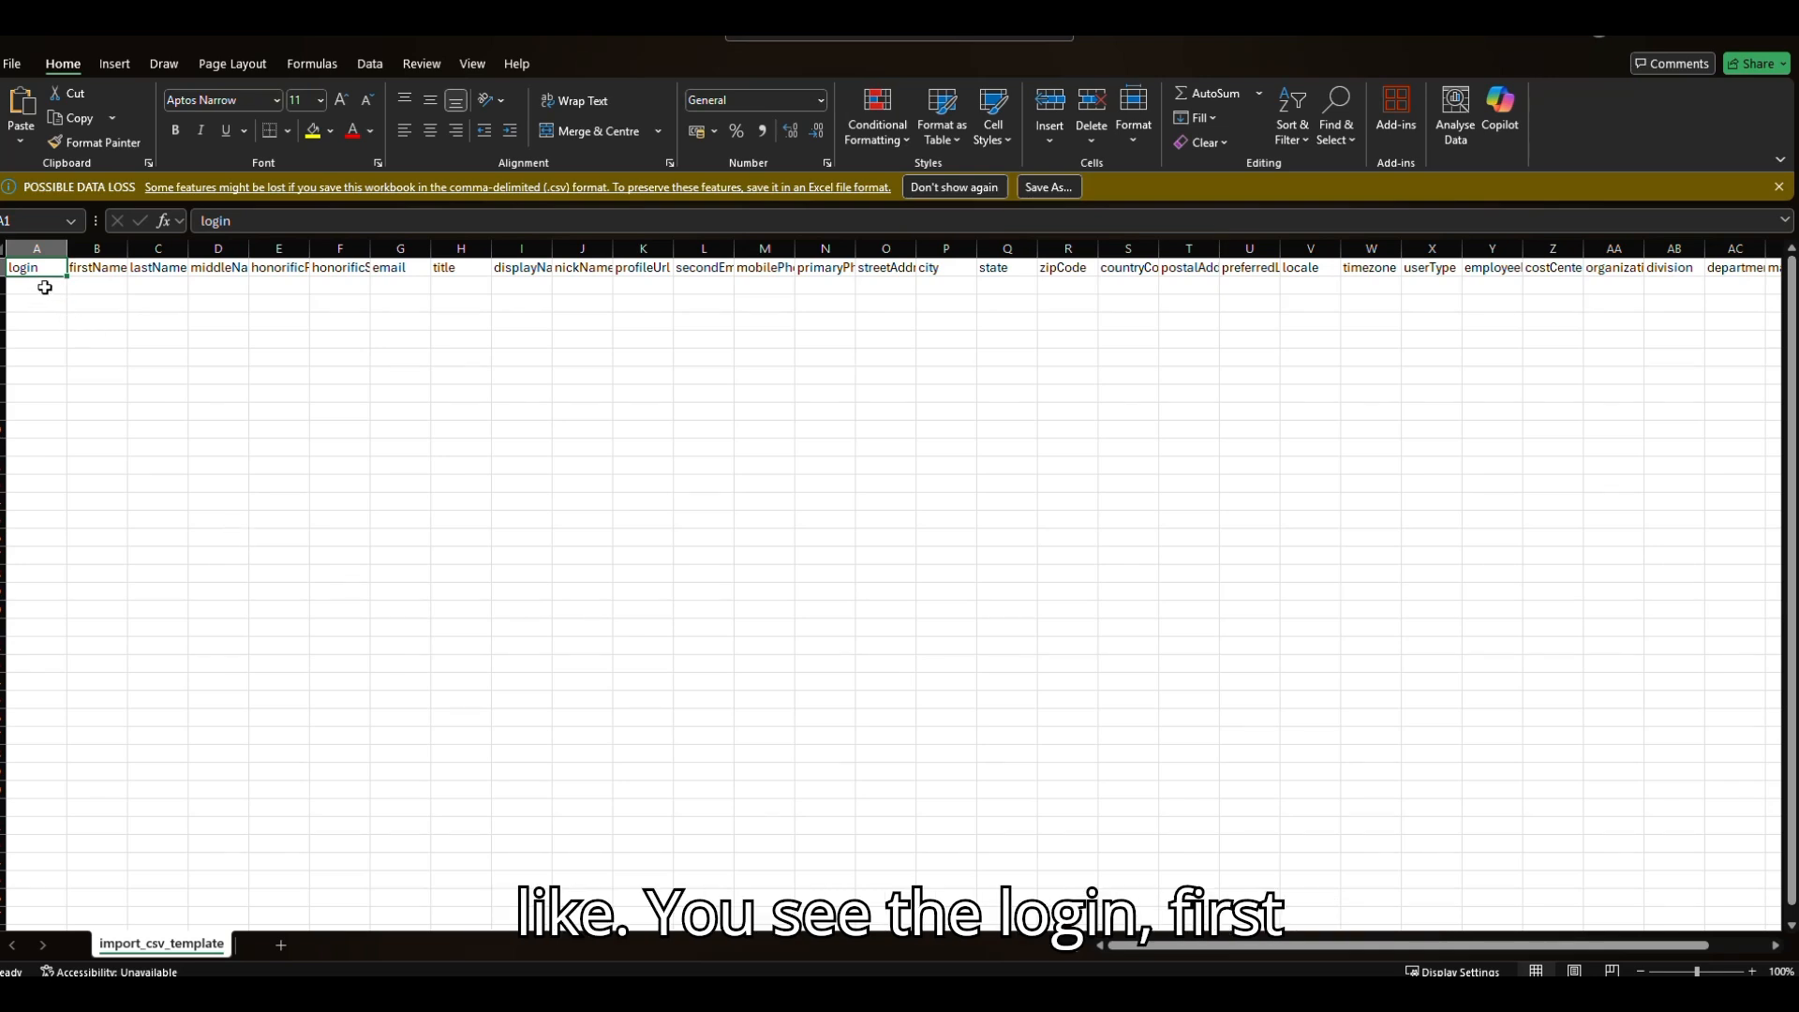
pyautogui.click(312, 302)
pyautogui.click(300, 291)
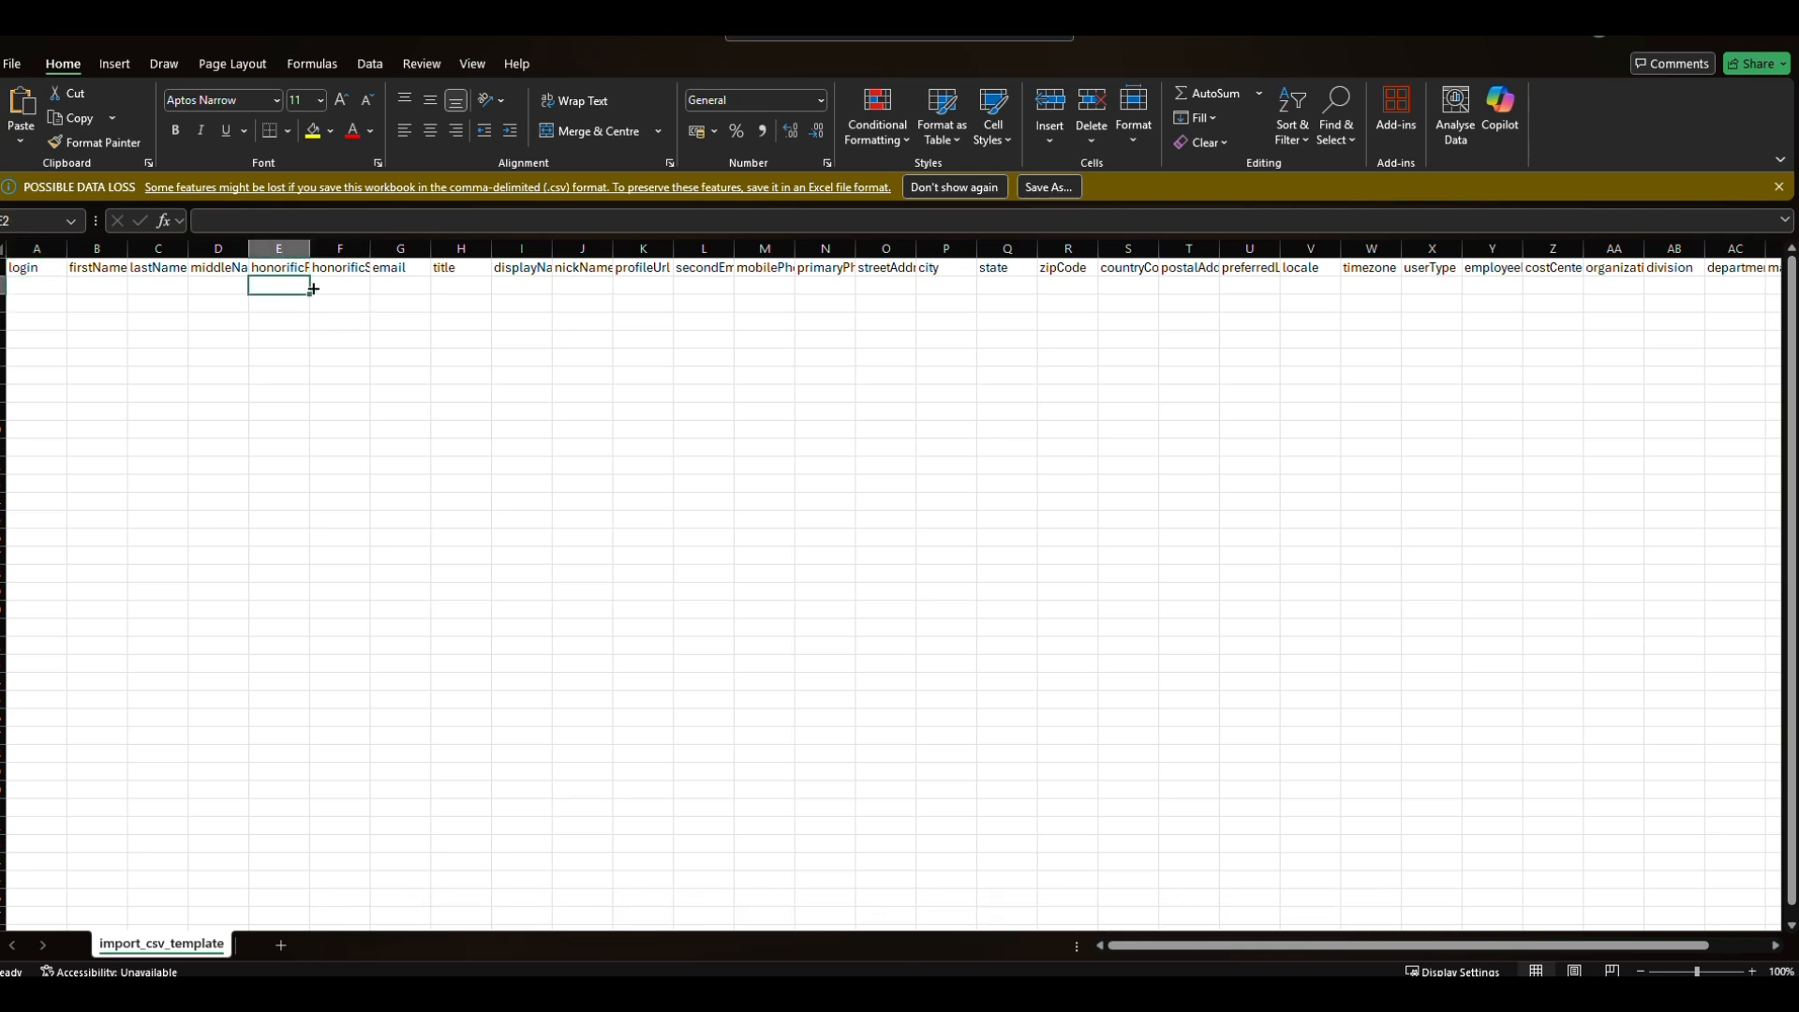
pyautogui.moveTo(309, 245); pyautogui.dragTo(479, 246)
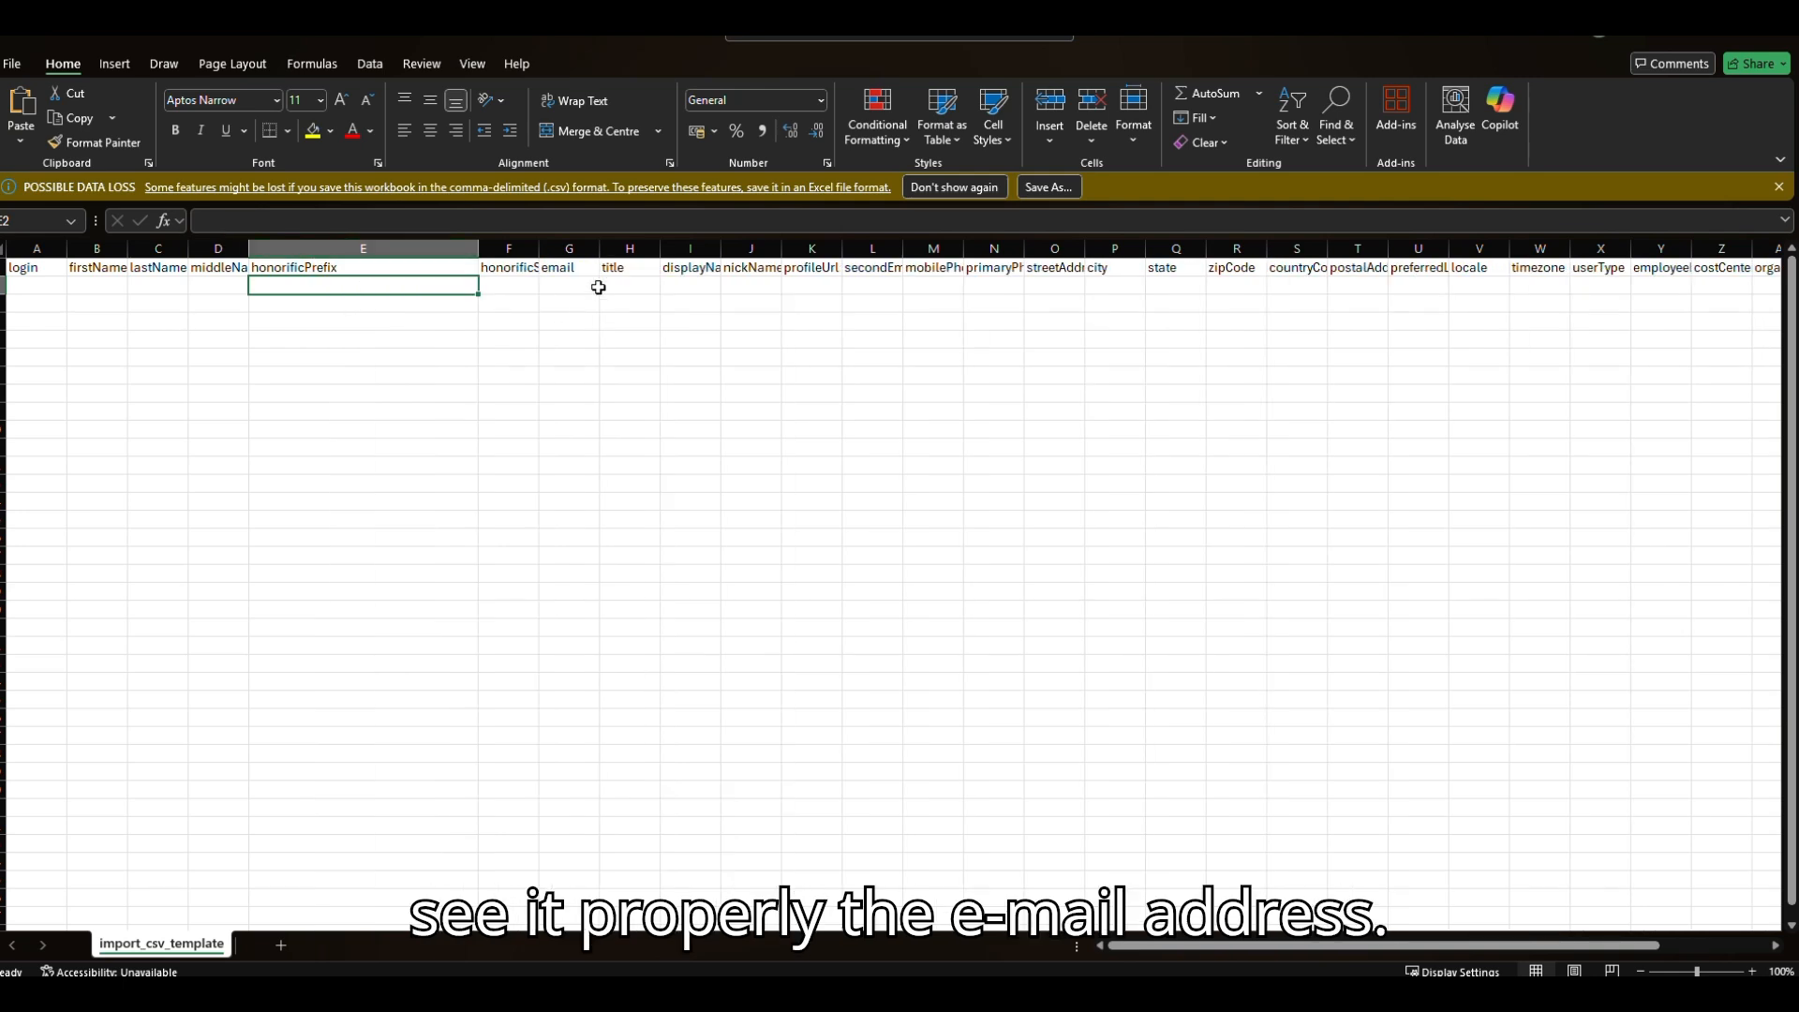
pyautogui.moveTo(593, 251); pyautogui.dragTo(839, 279)
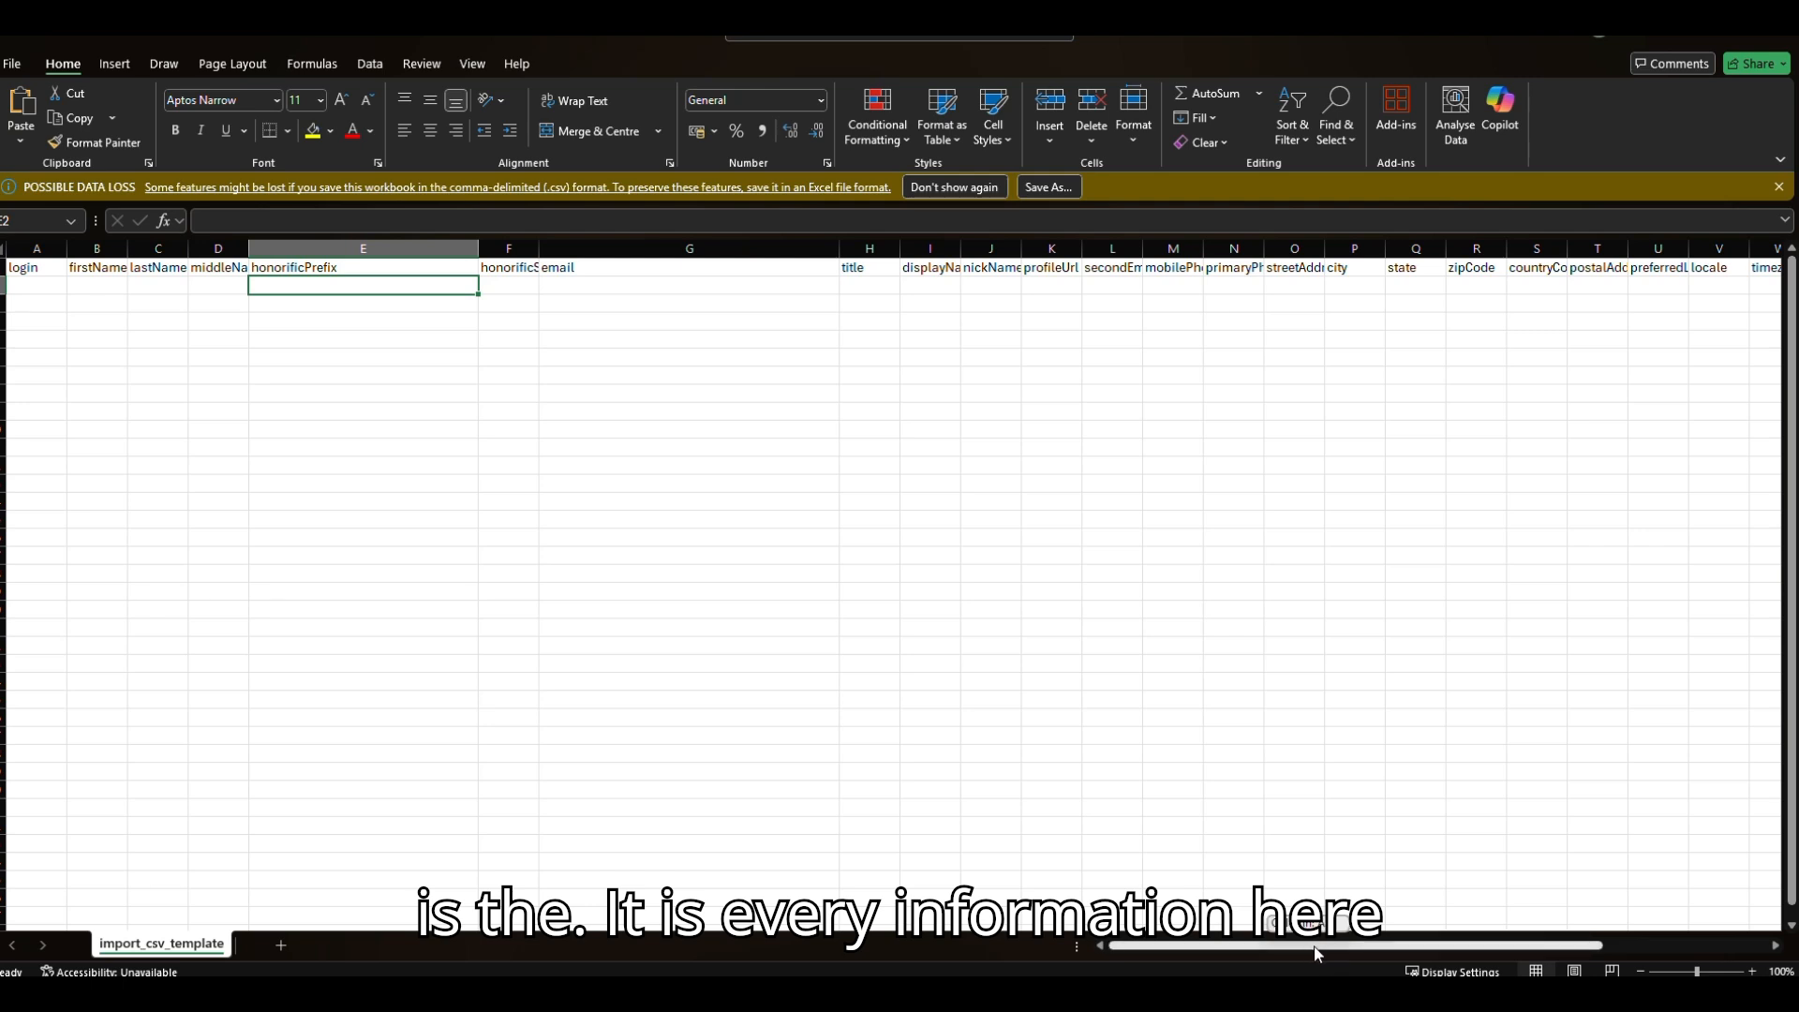
pyautogui.moveTo(1311, 948); pyautogui.dragTo(1554, 948)
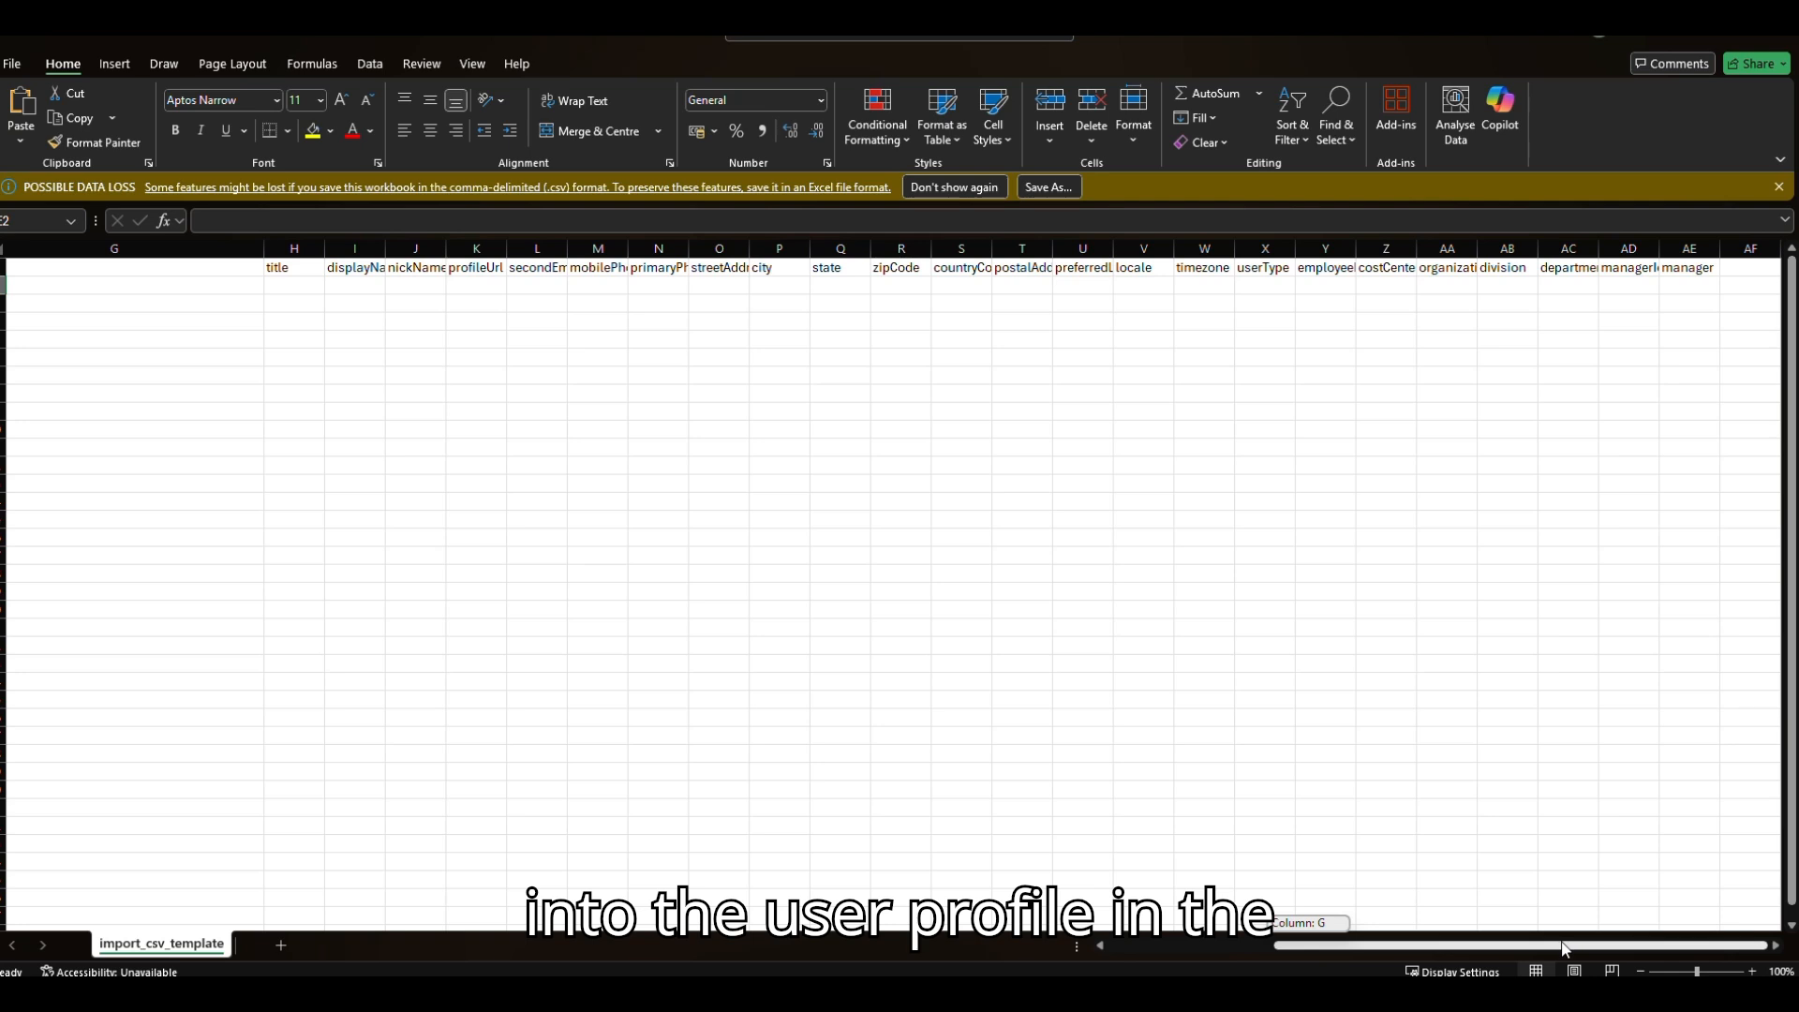
pyautogui.moveTo(1561, 948)
pyautogui.mouseDown()
pyautogui.moveTo(1312, 951)
pyautogui.moveTo(1550, 950)
pyautogui.mouseUp()
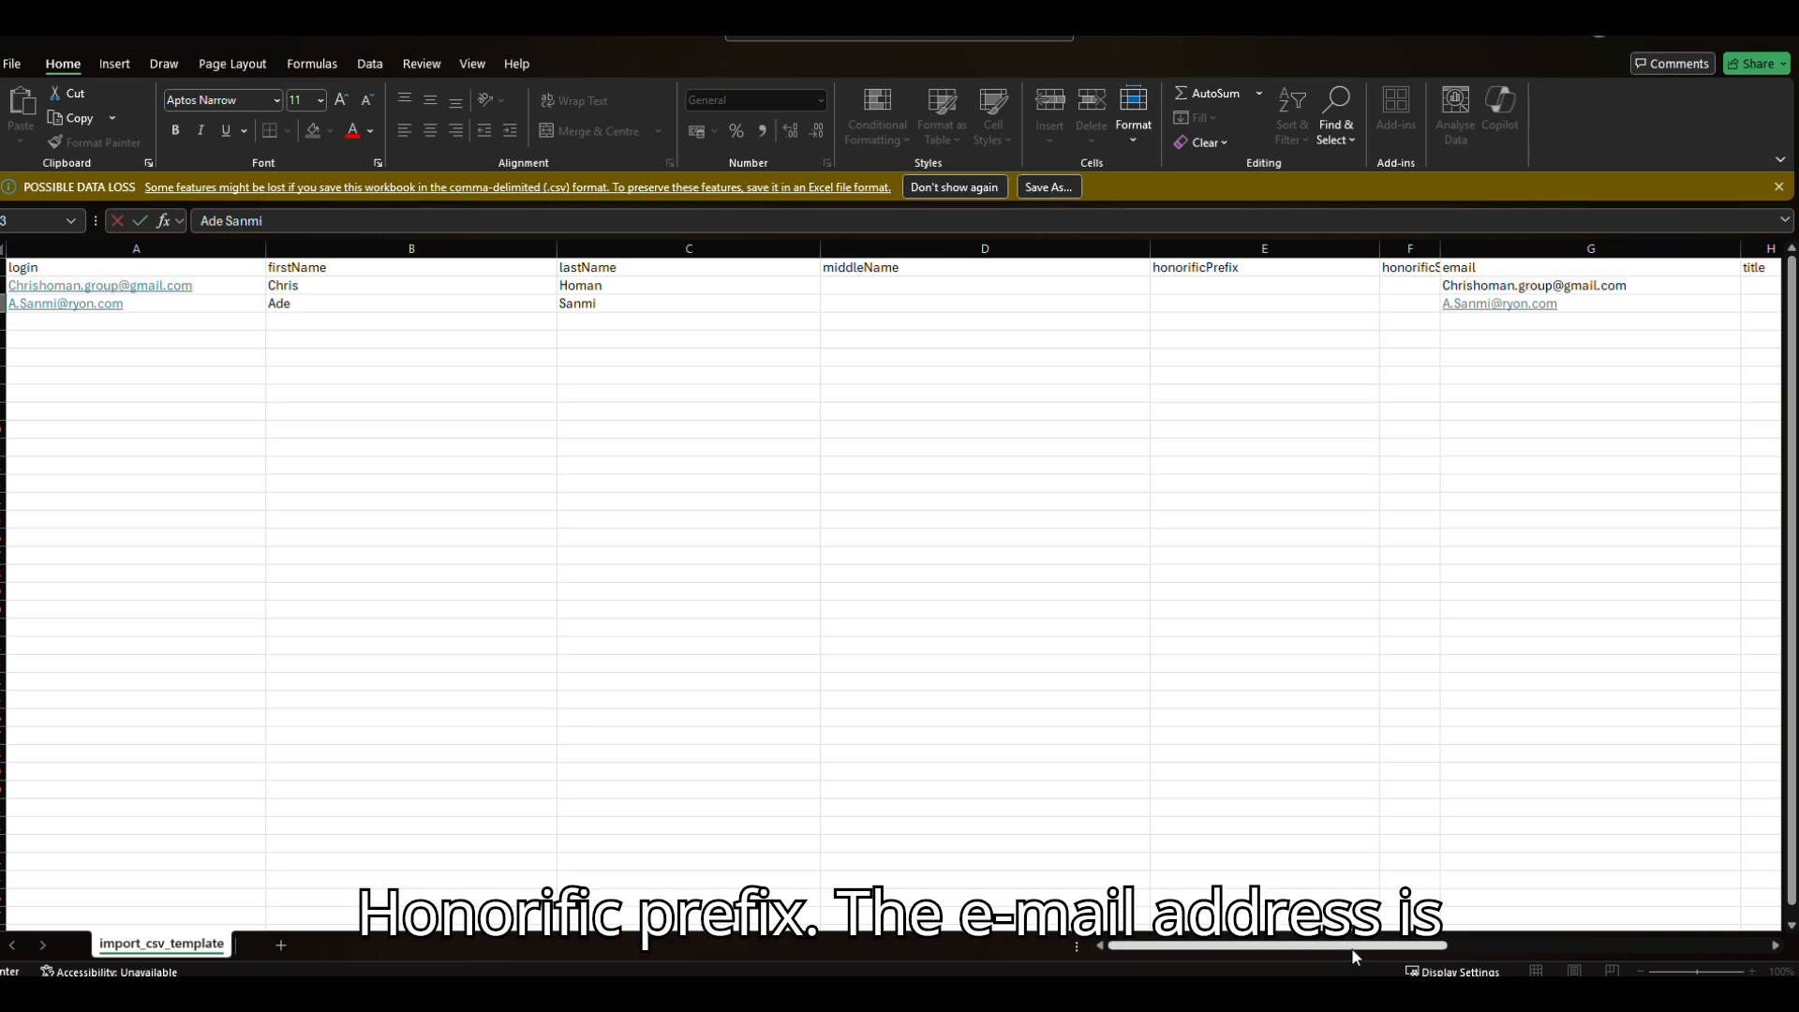
pyautogui.moveTo(1350, 948); pyautogui.dragTo(1519, 953)
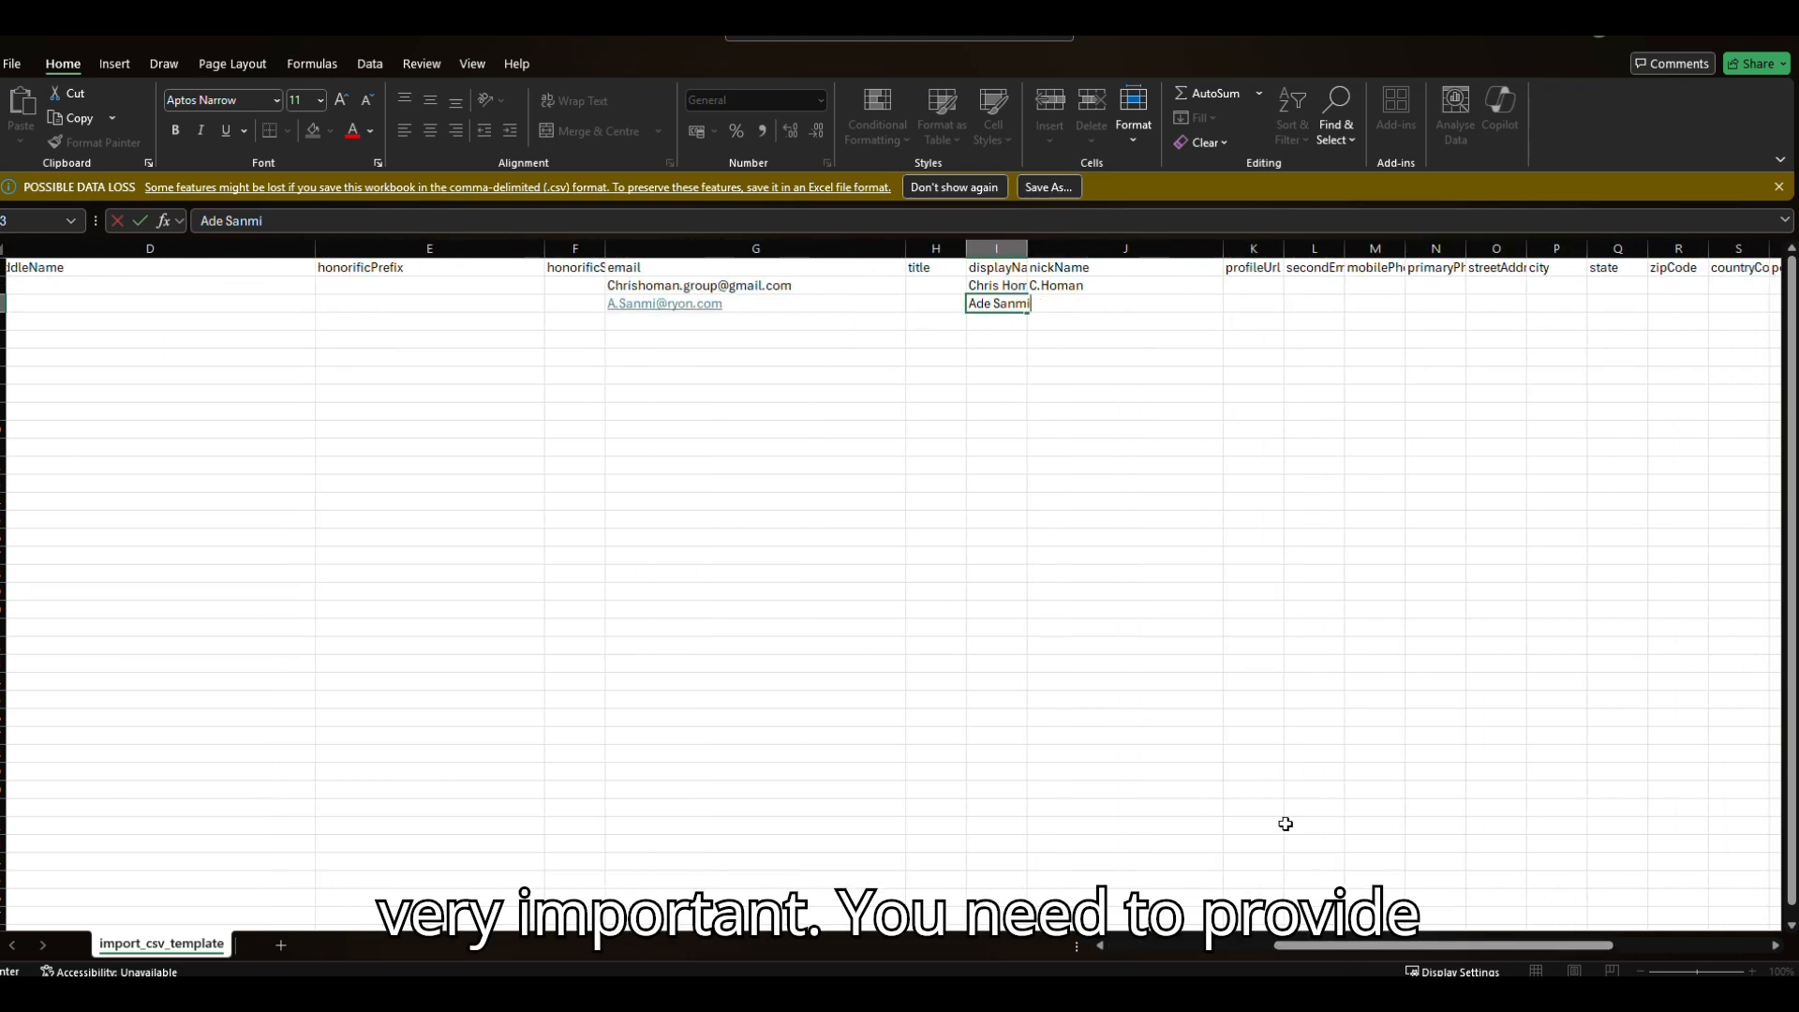
# Widen column I so both users' display names show in full.
pyautogui.click(1011, 247)
pyautogui.moveTo(1026, 248); pyautogui.dragTo(1114, 248)
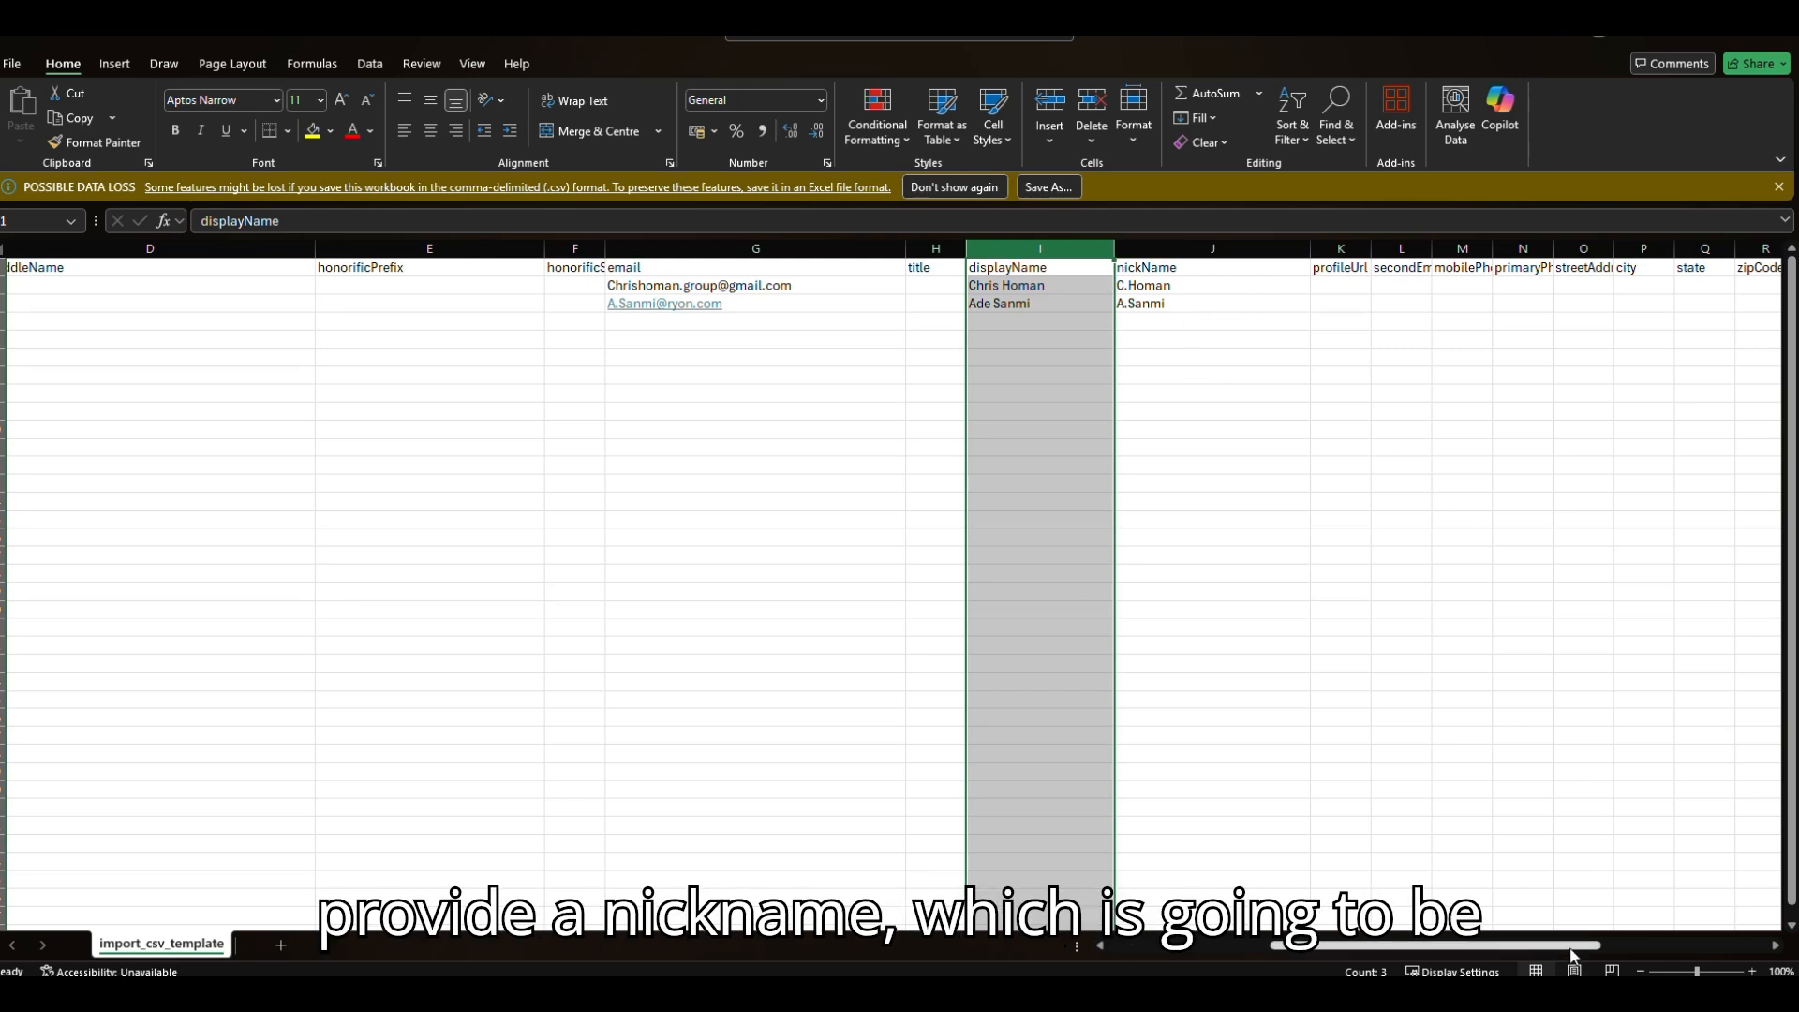
pyautogui.moveTo(1571, 946); pyautogui.dragTo(1533, 906)
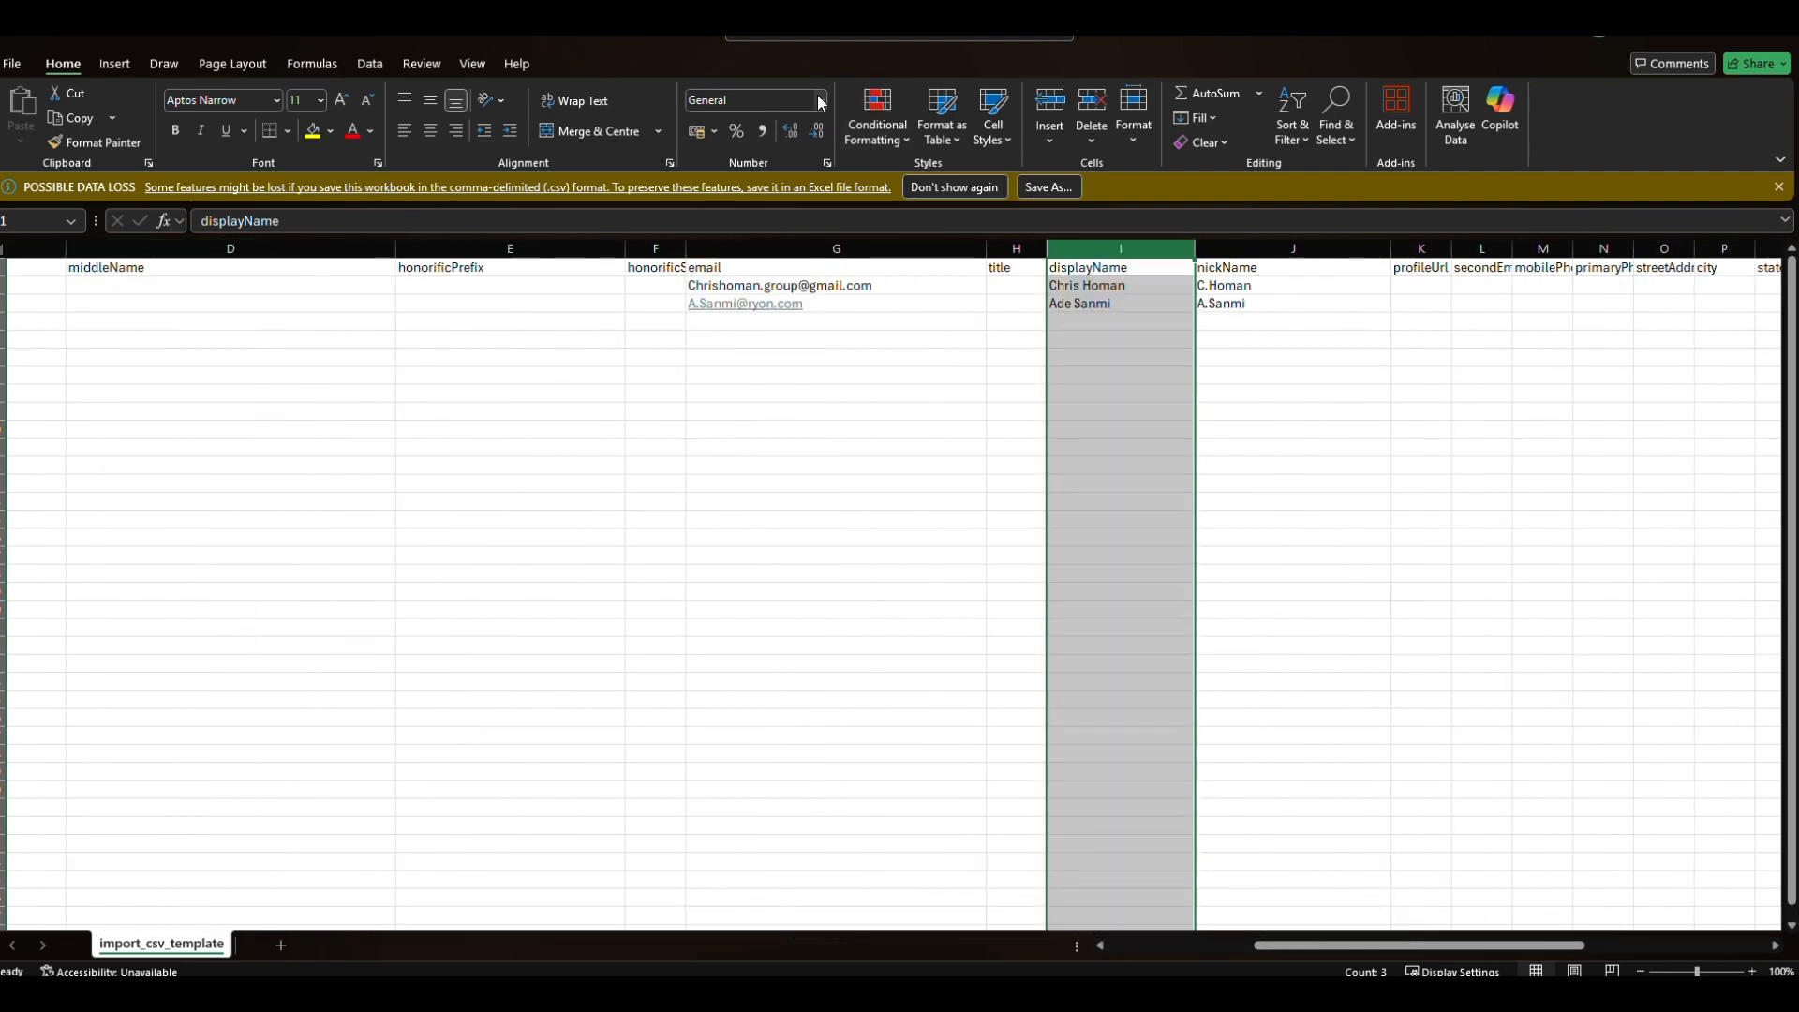
pyautogui.click(792, 38)
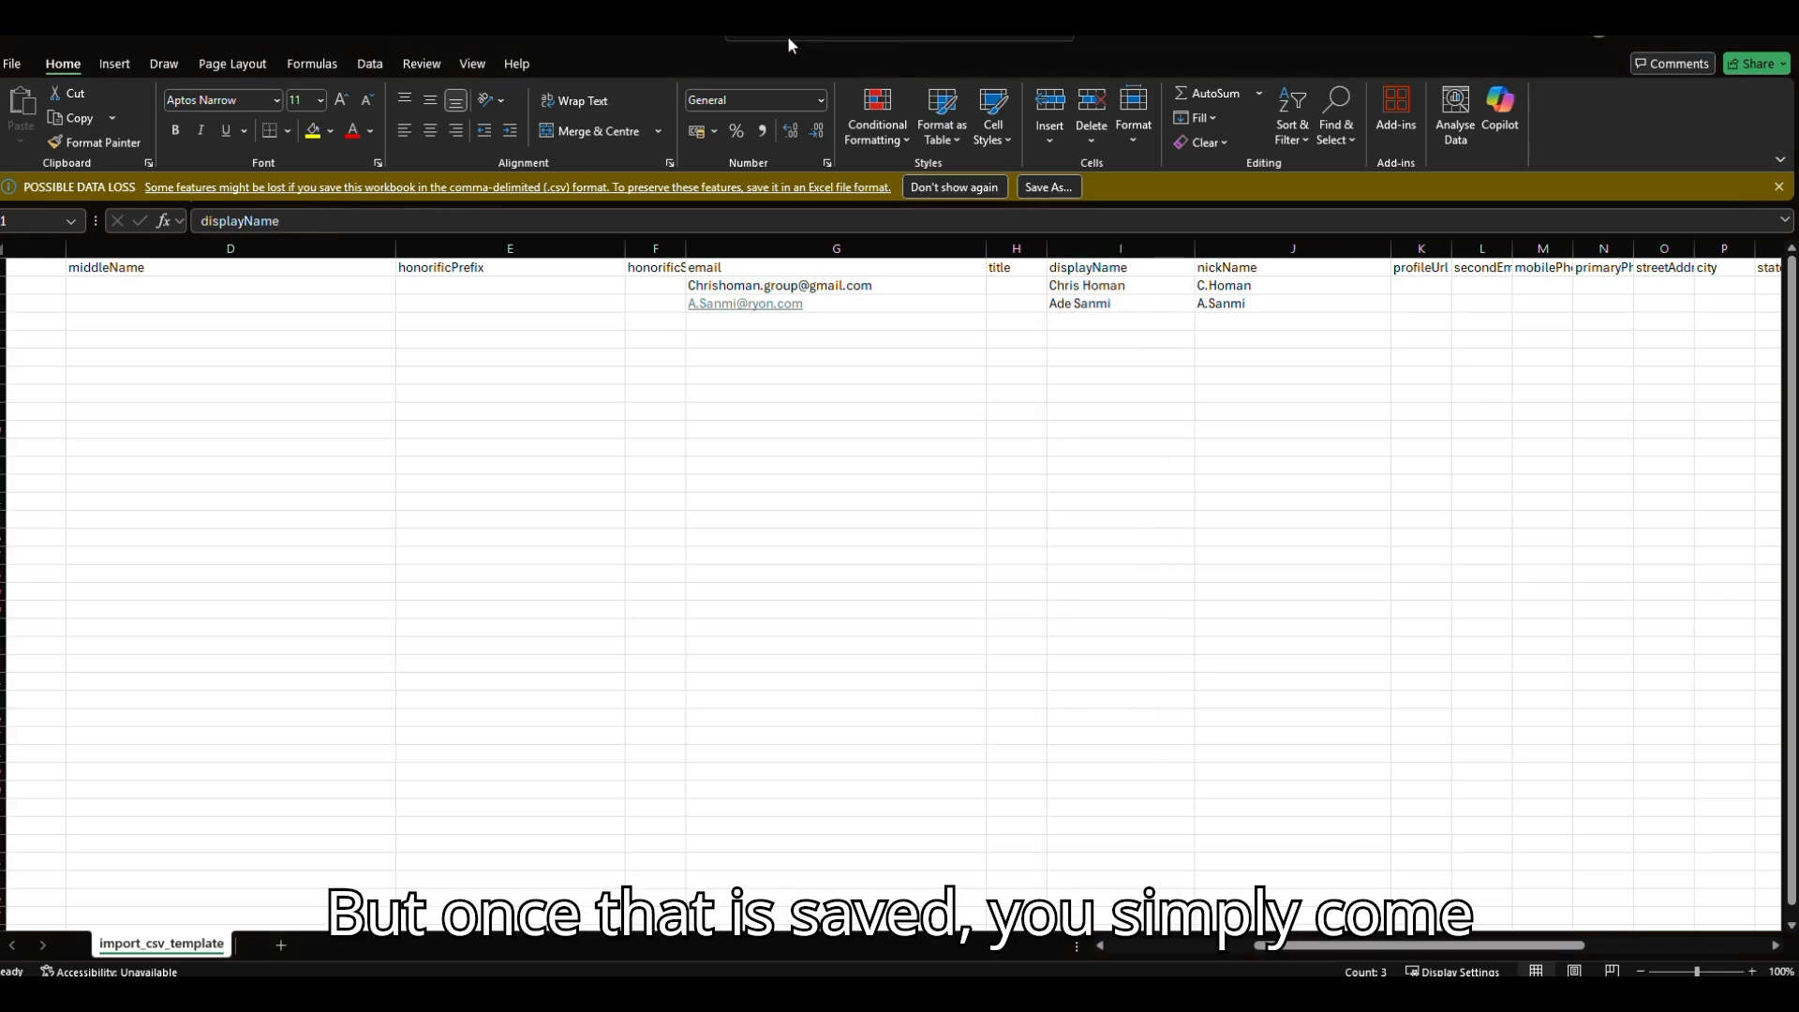
# Back in Okta, upload import_csv_template from Downloads and continue to the import options.
pyautogui.moveTo(982, 960)
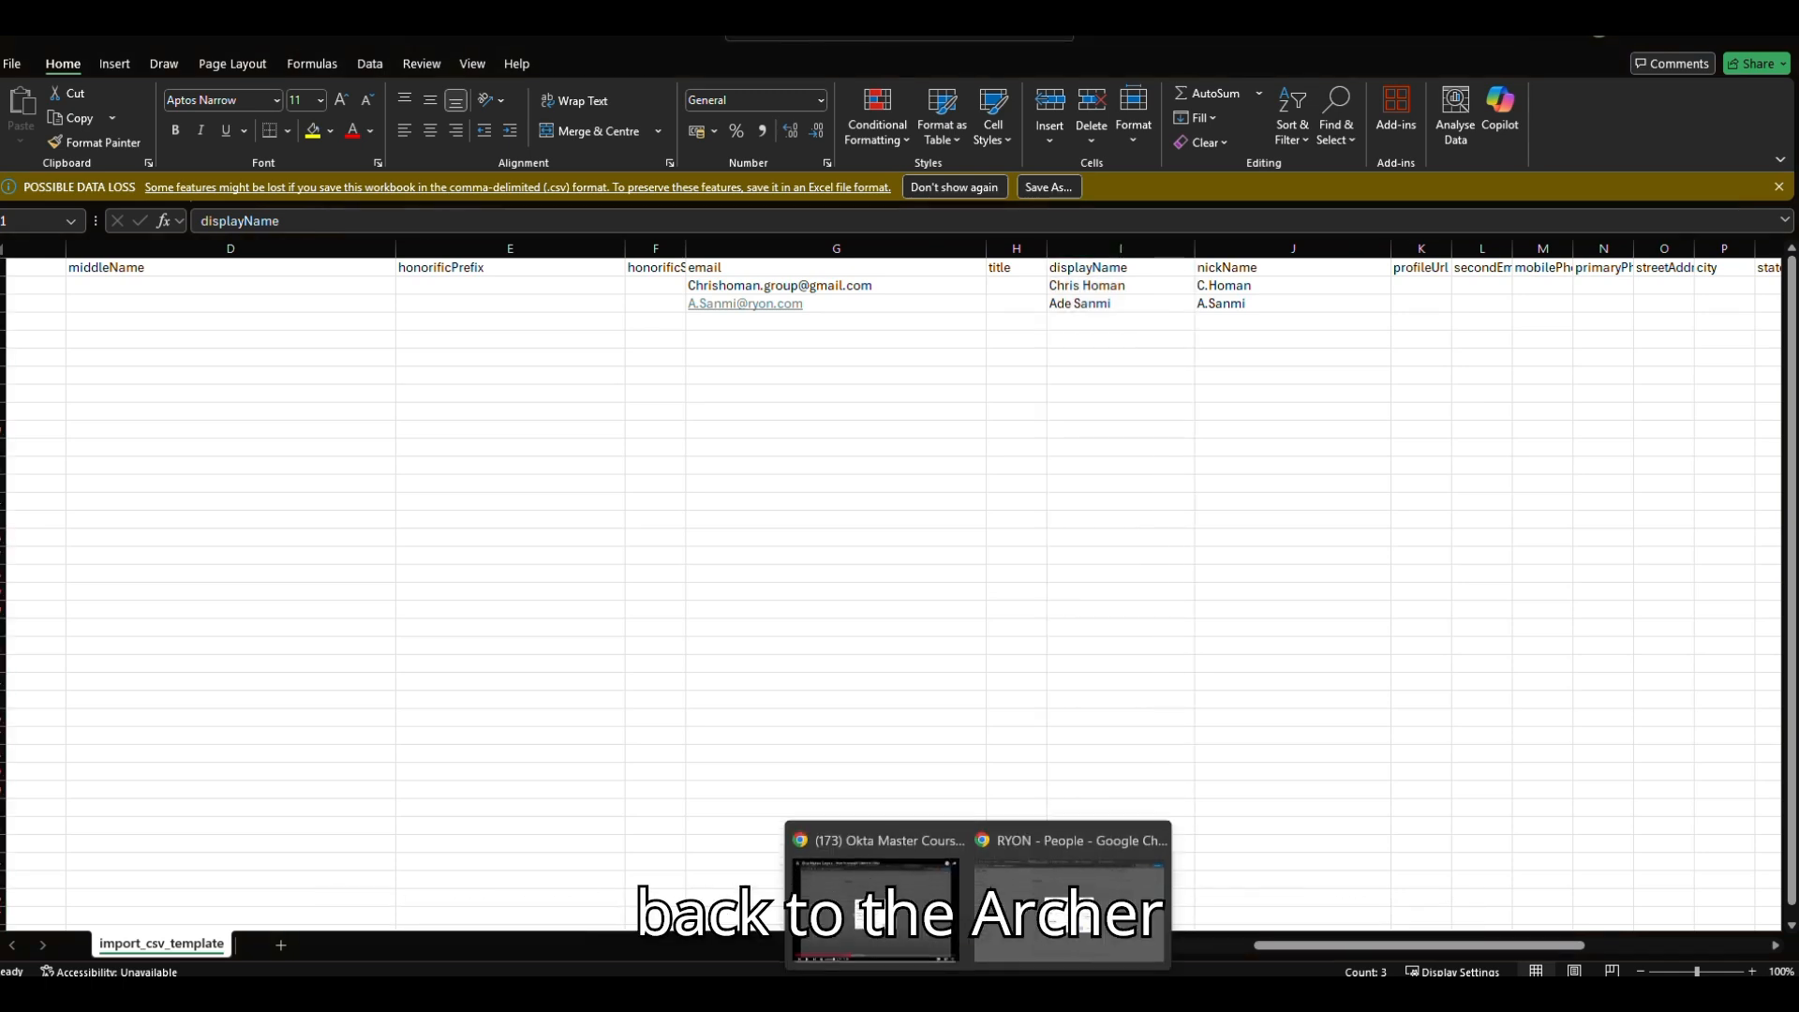
pyautogui.click(1027, 913)
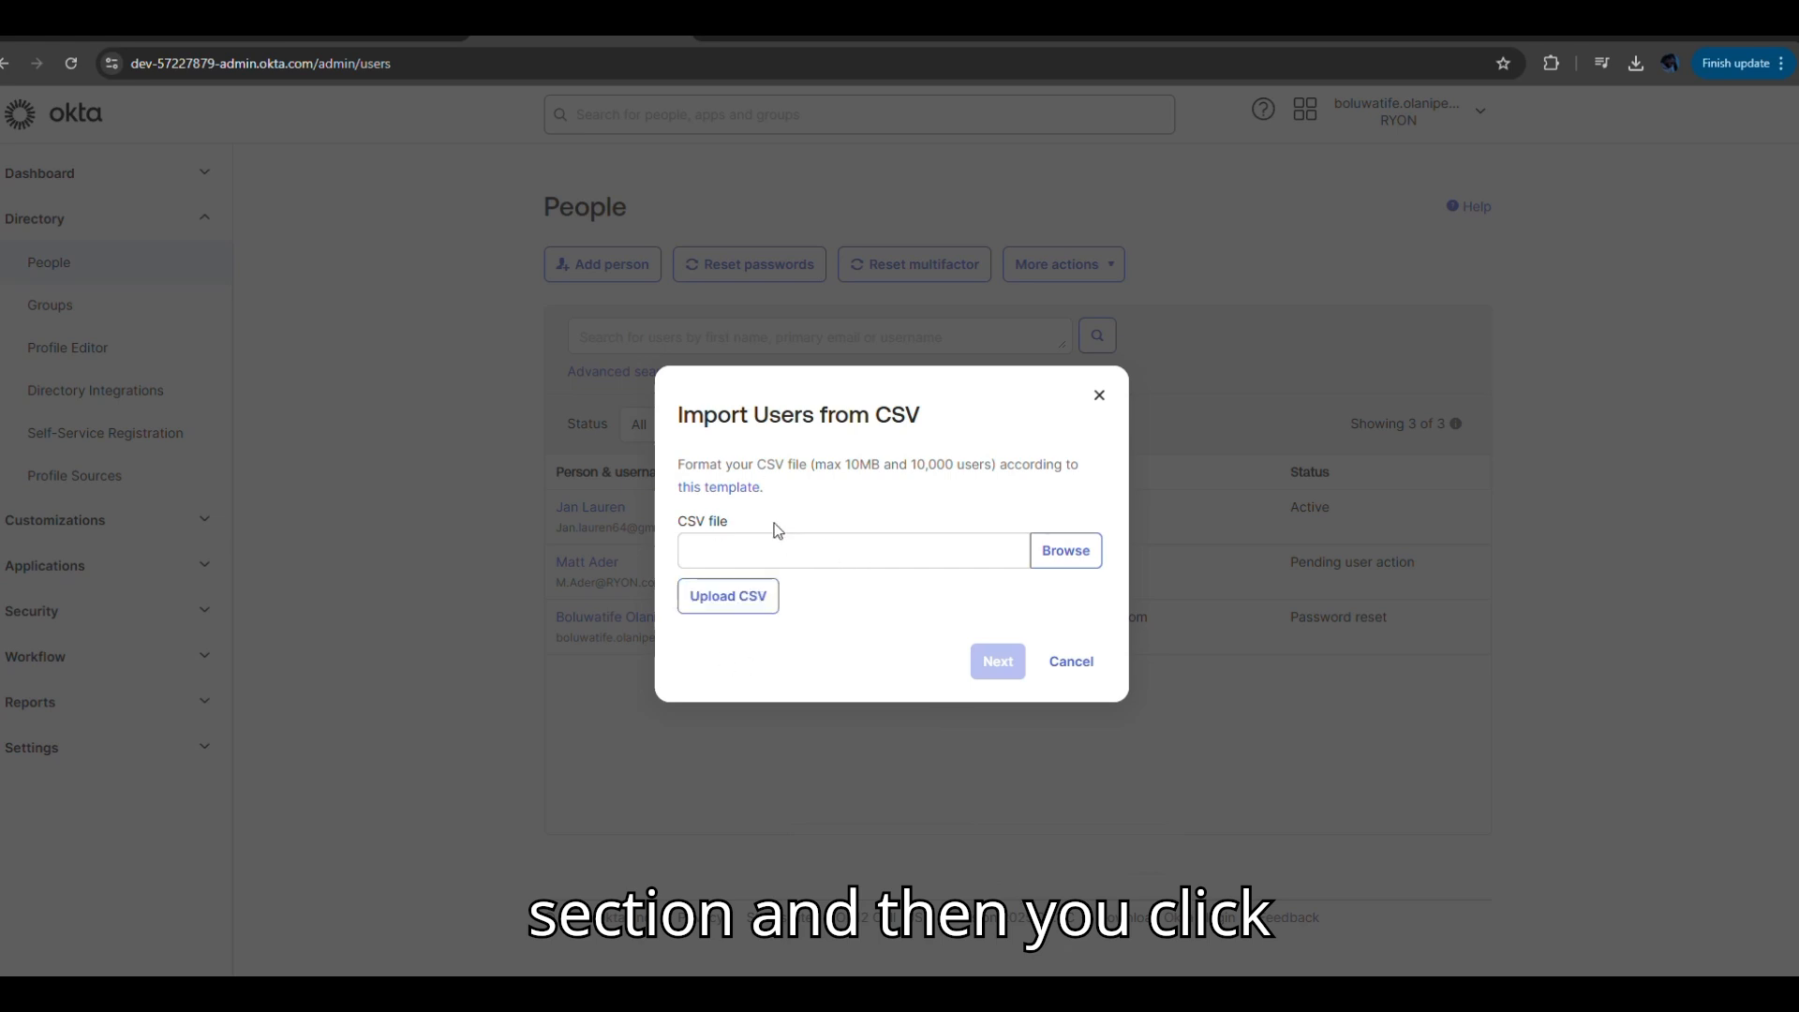
pyautogui.click(1064, 551)
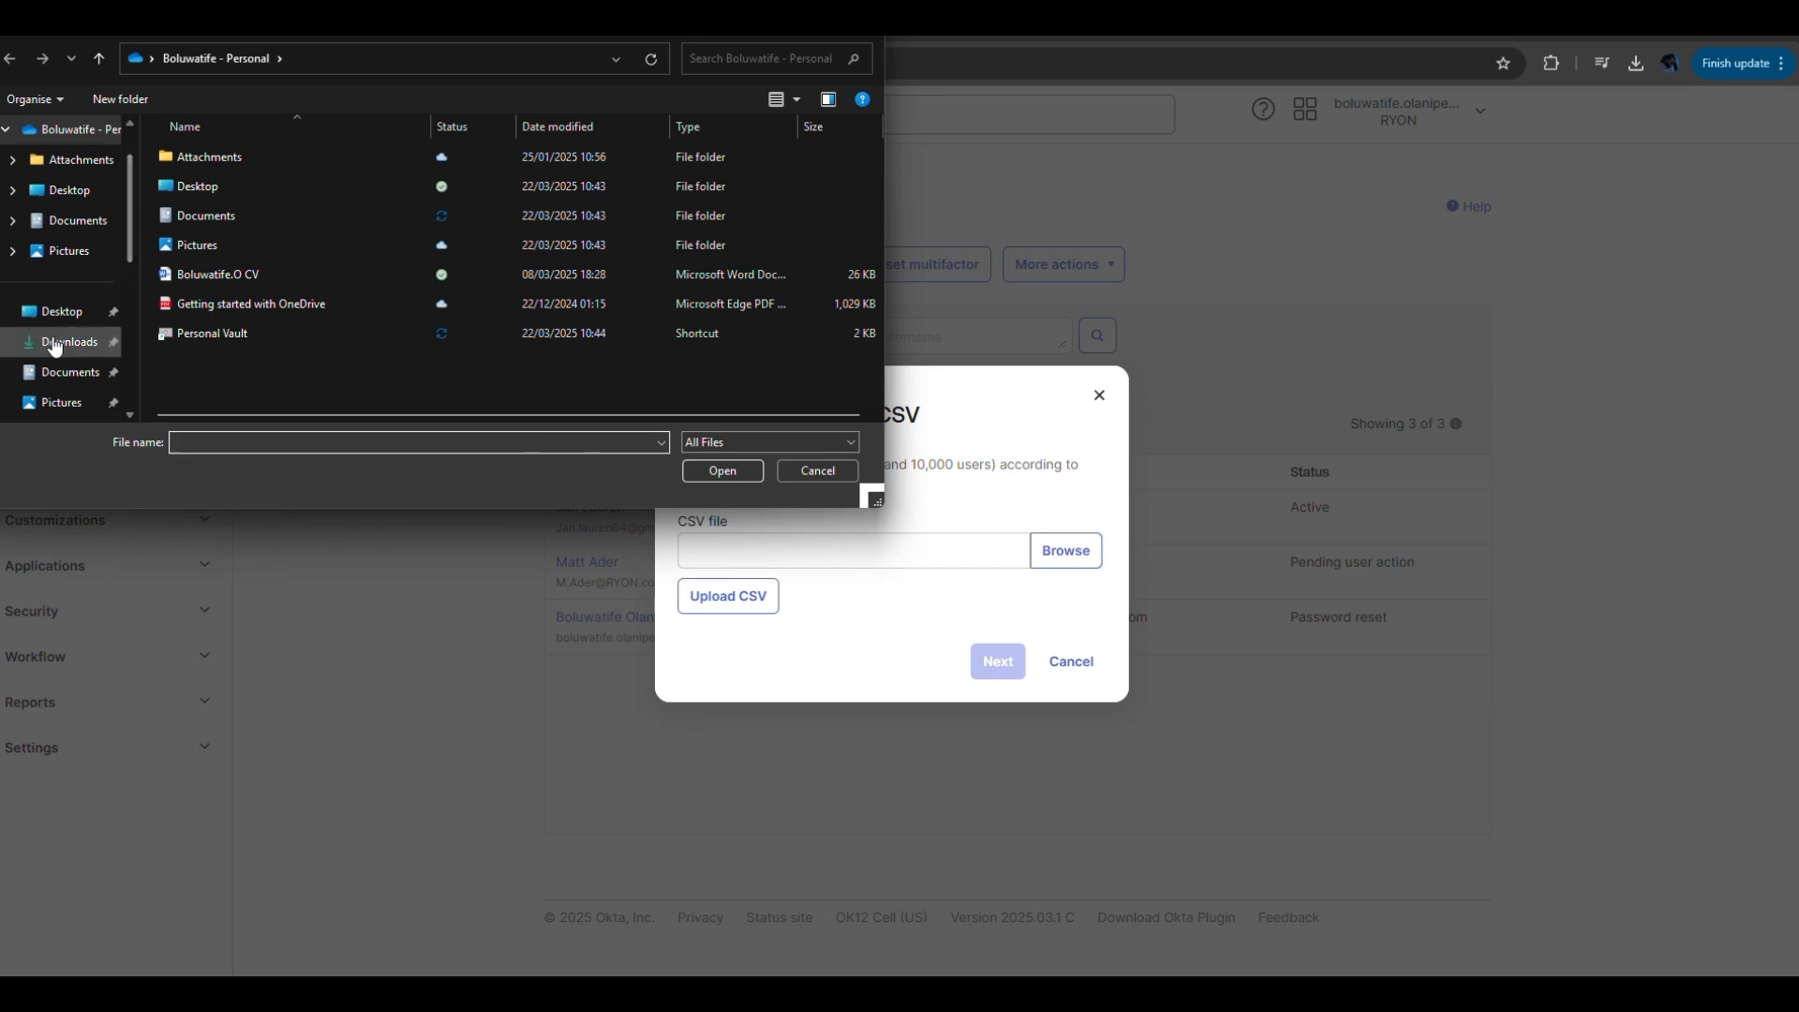
pyautogui.click(65, 348)
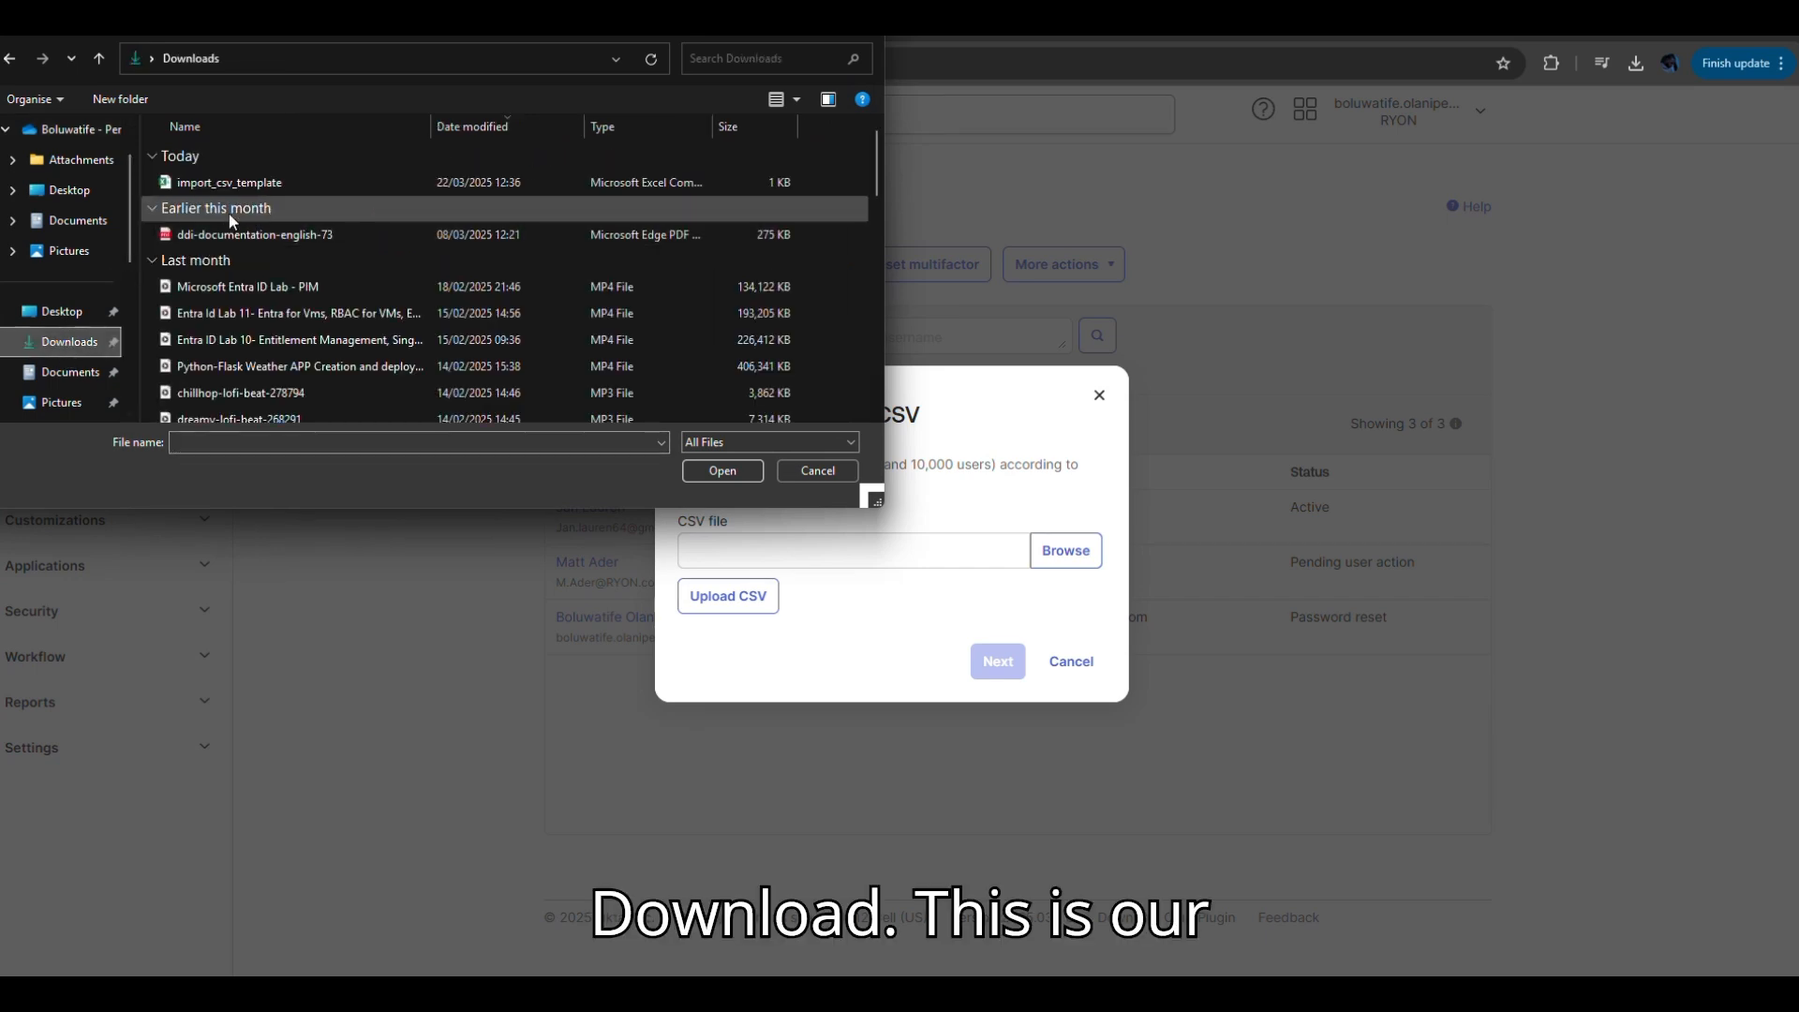
pyautogui.click(247, 184)
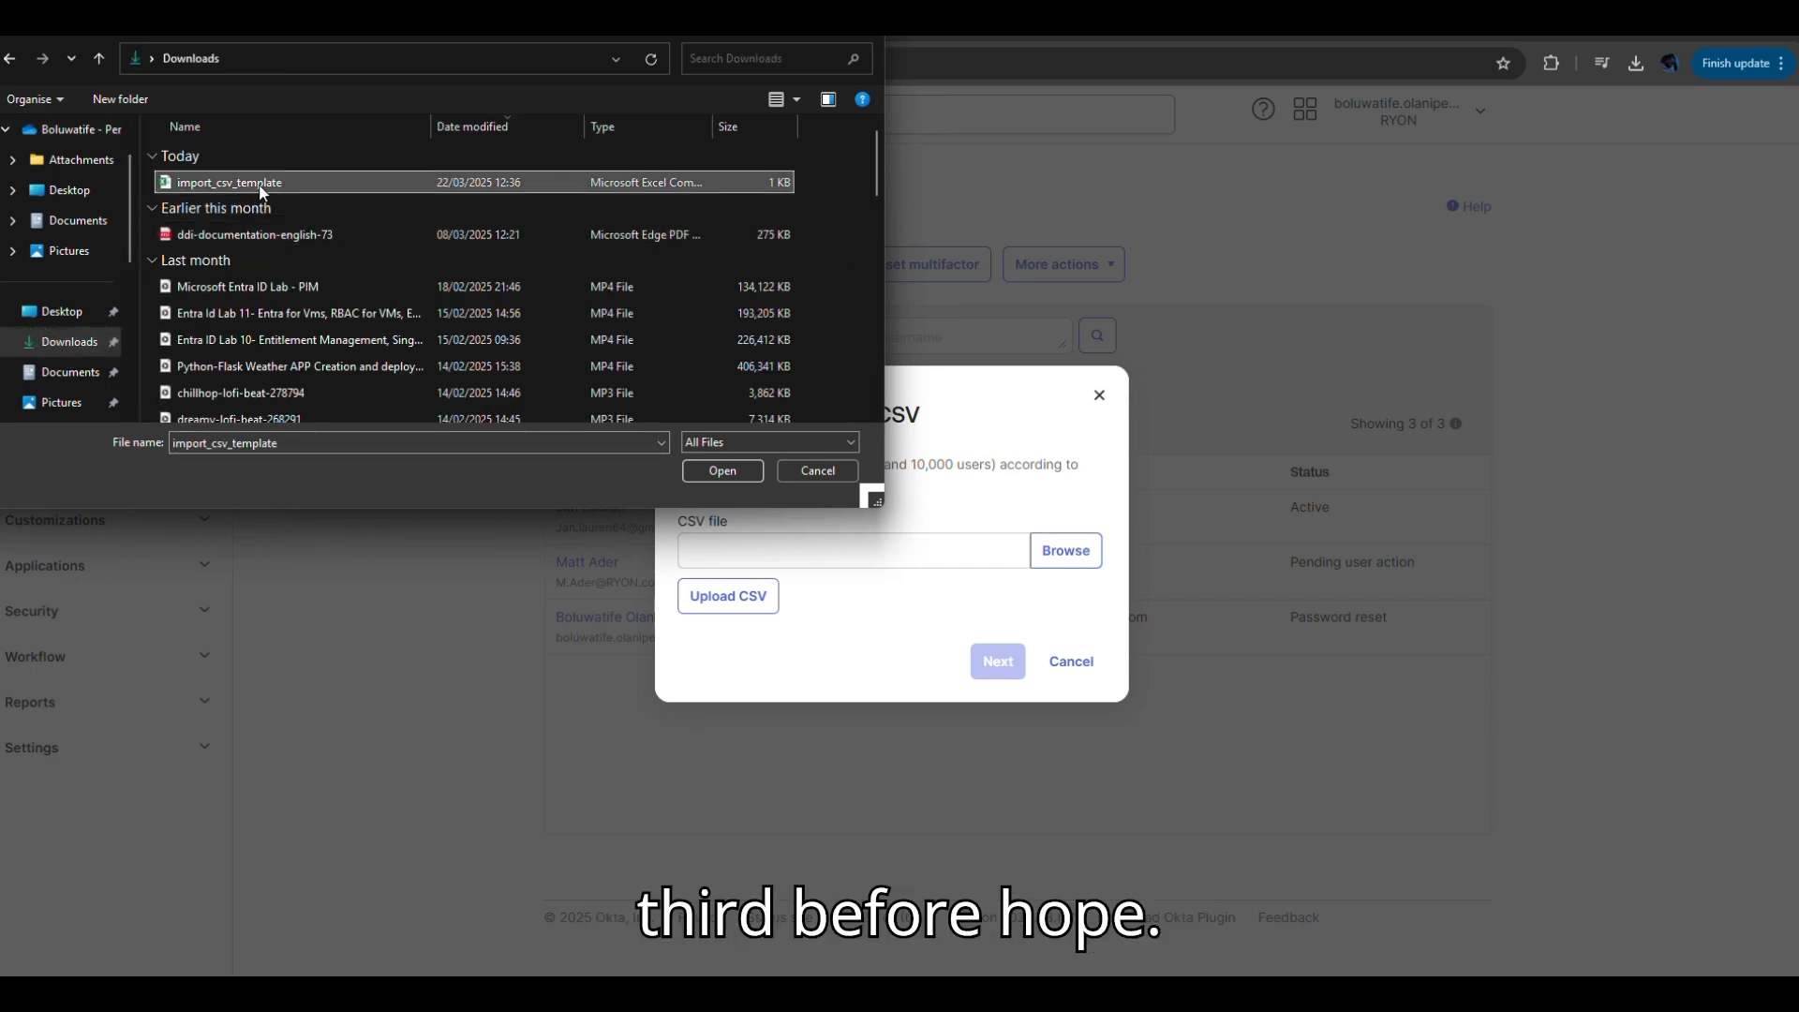
pyautogui.click(712, 469)
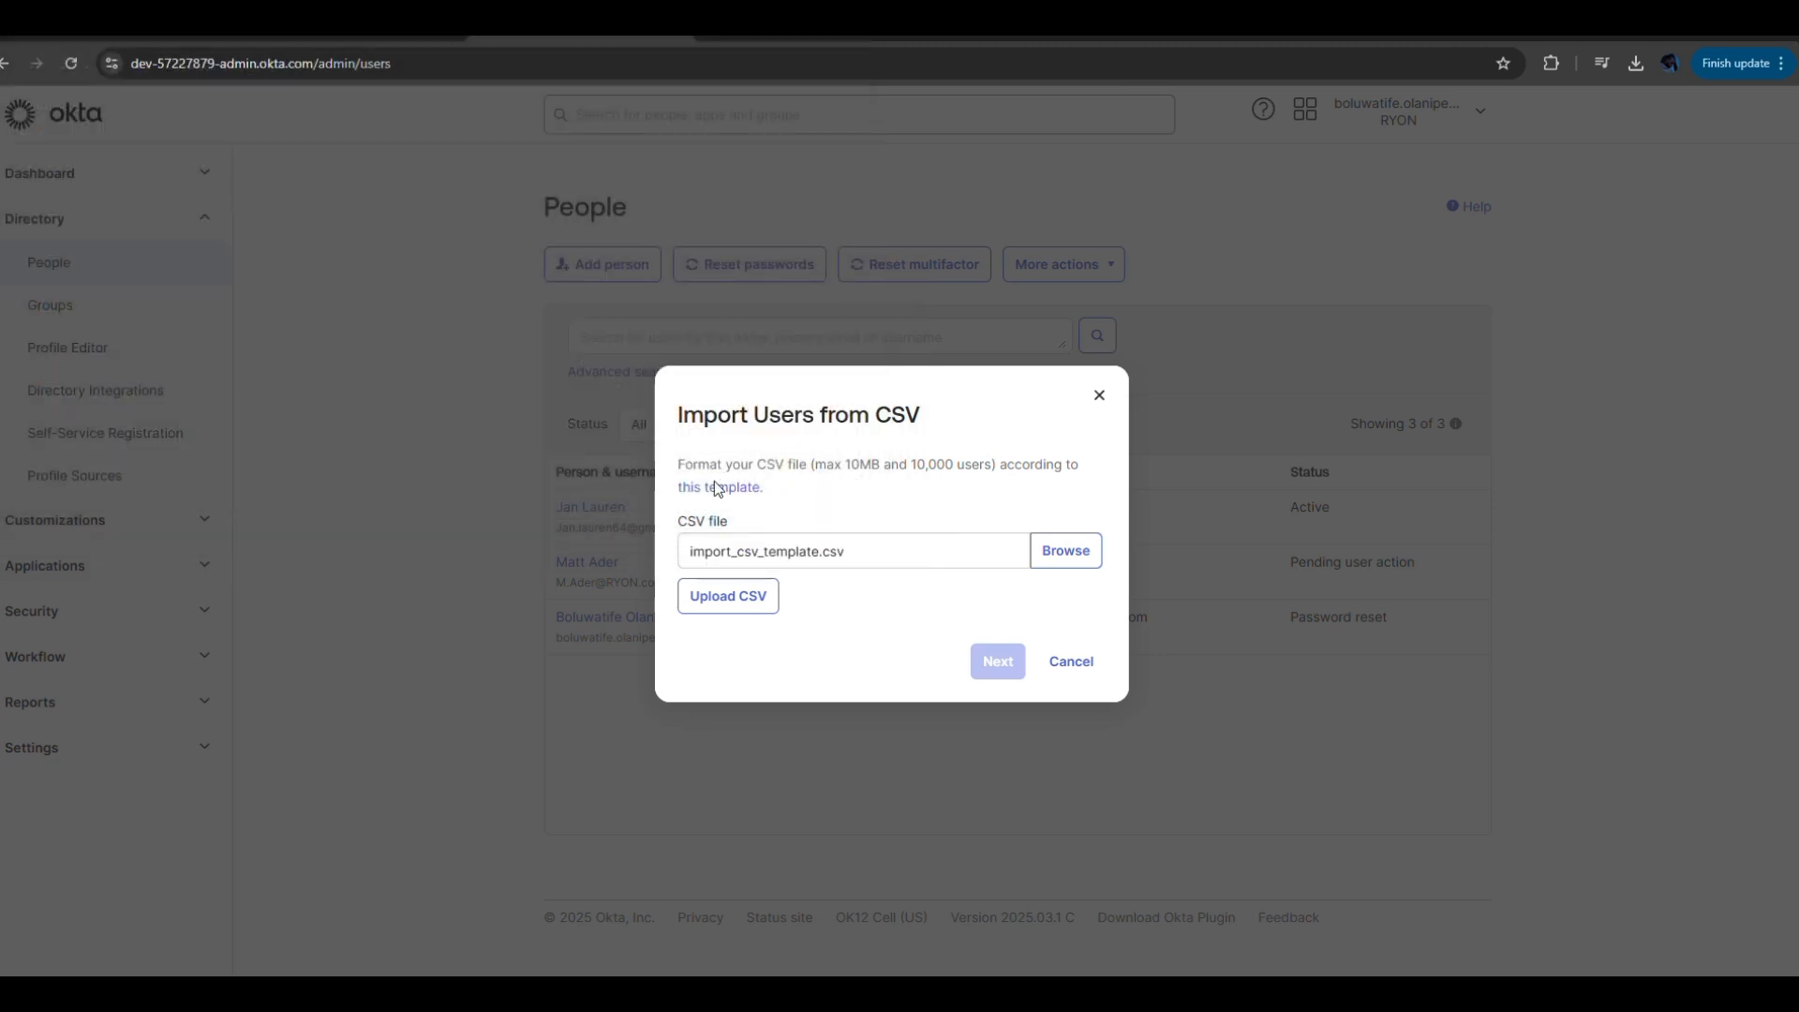
pyautogui.click(762, 596)
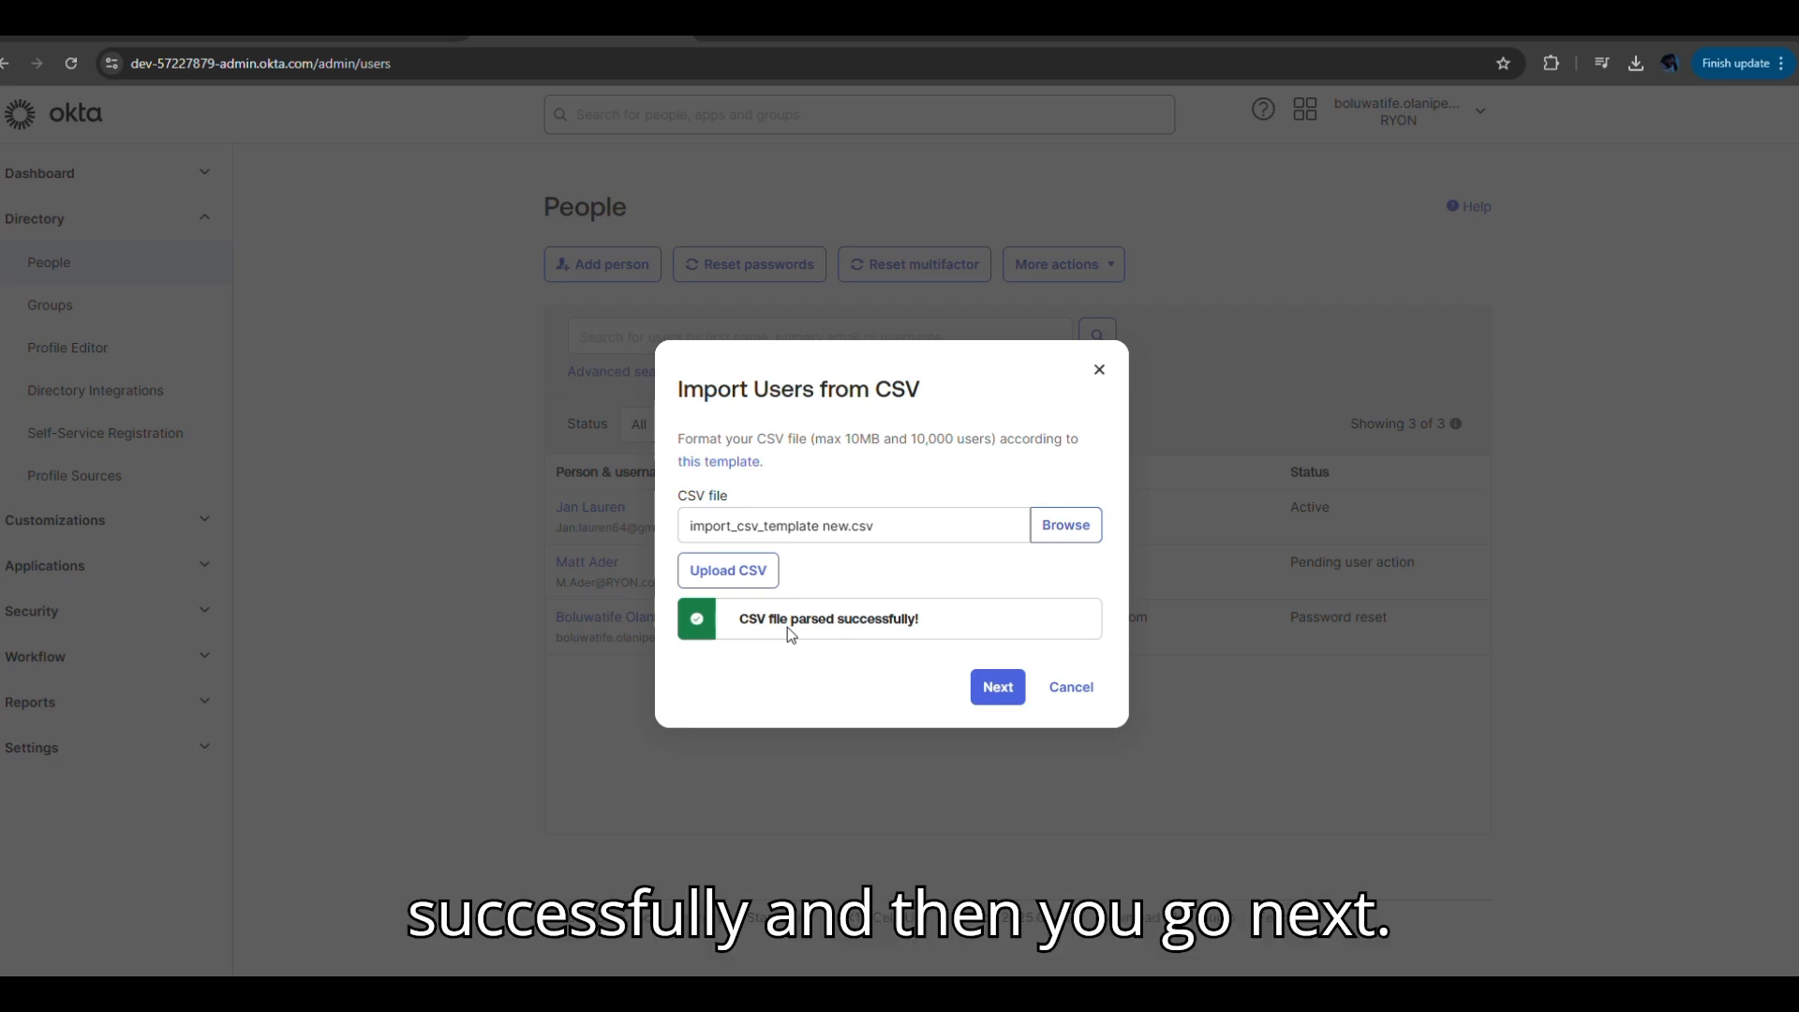
pyautogui.click(998, 690)
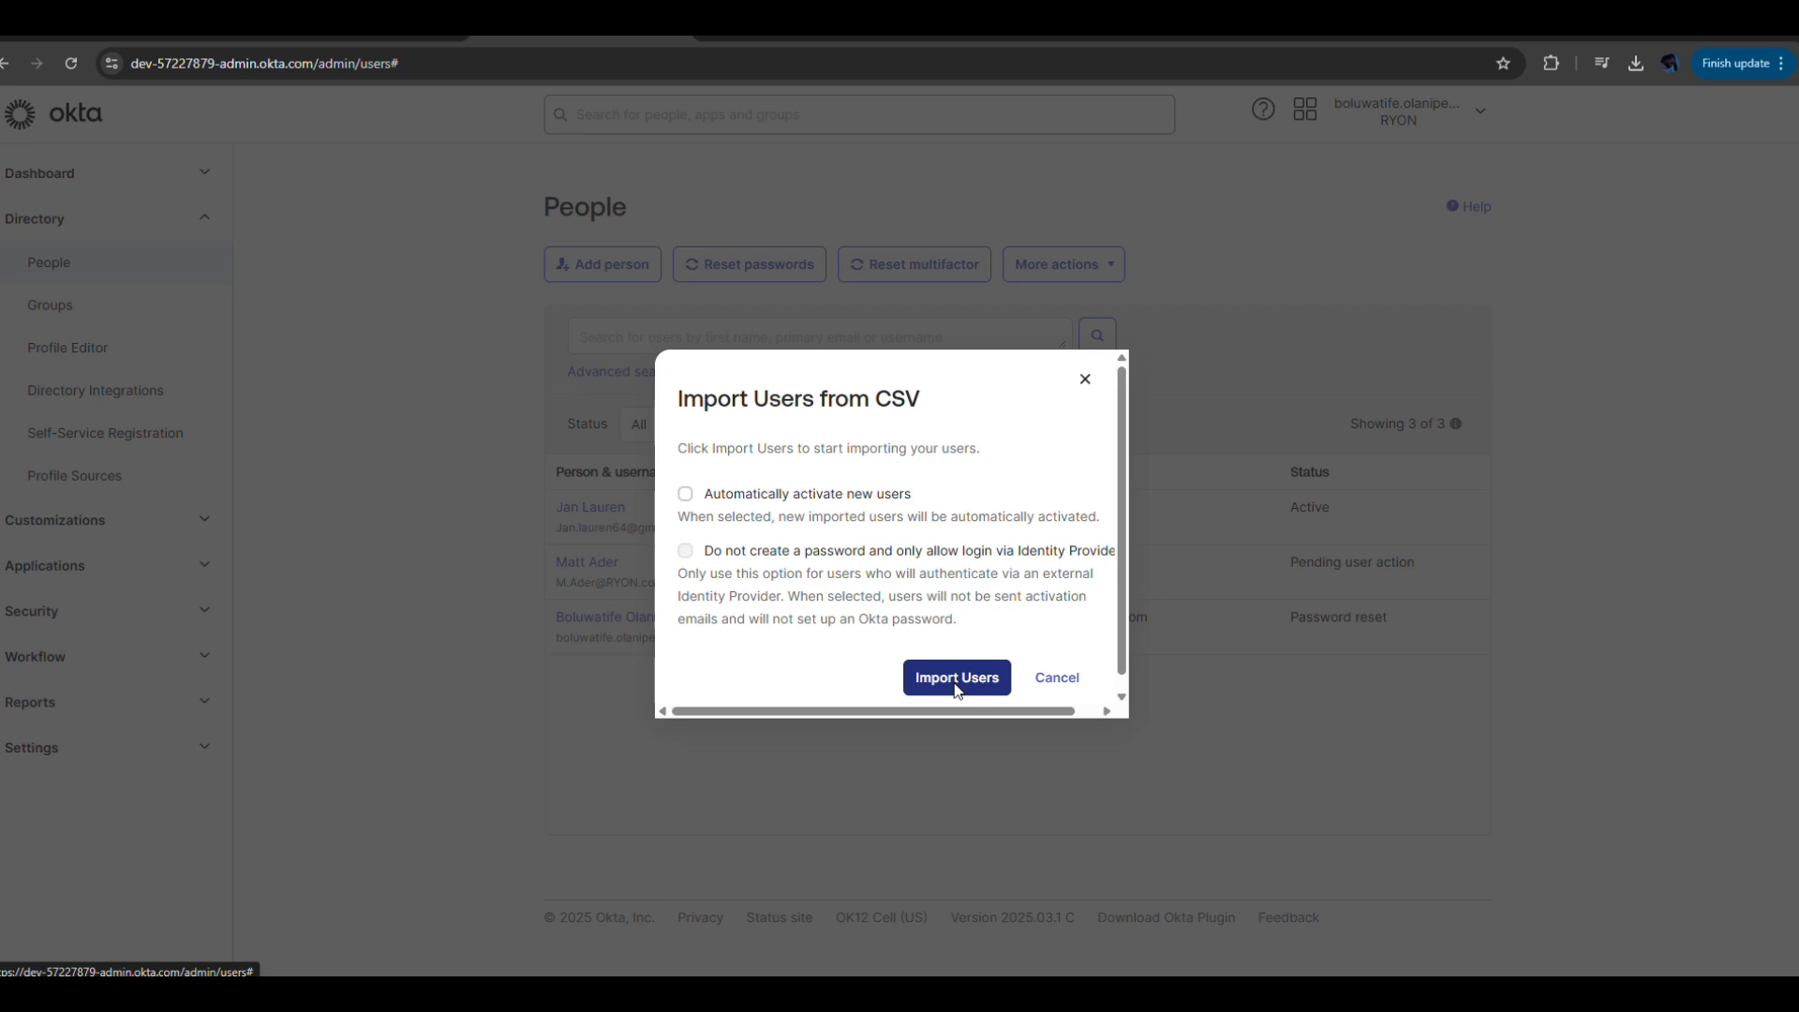
# Turn on automatic activation of new users, import the two users, and close the summary.
pyautogui.click(687, 493)
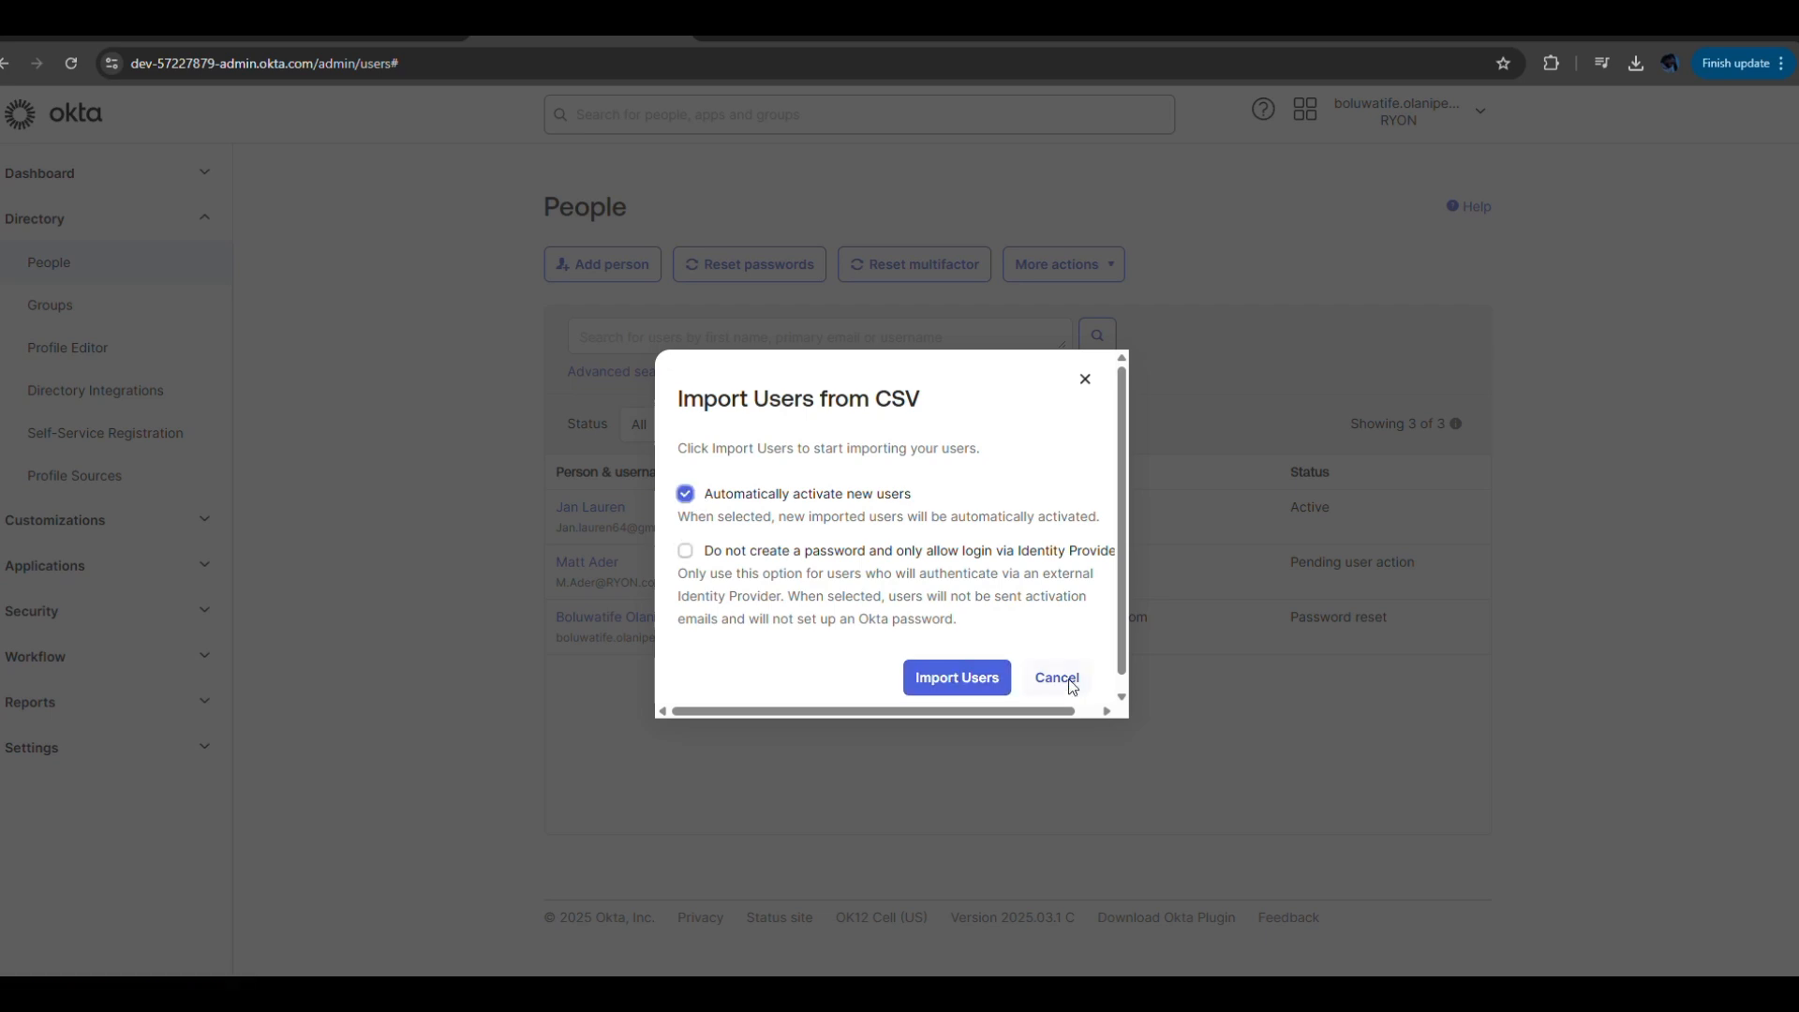
pyautogui.click(982, 681)
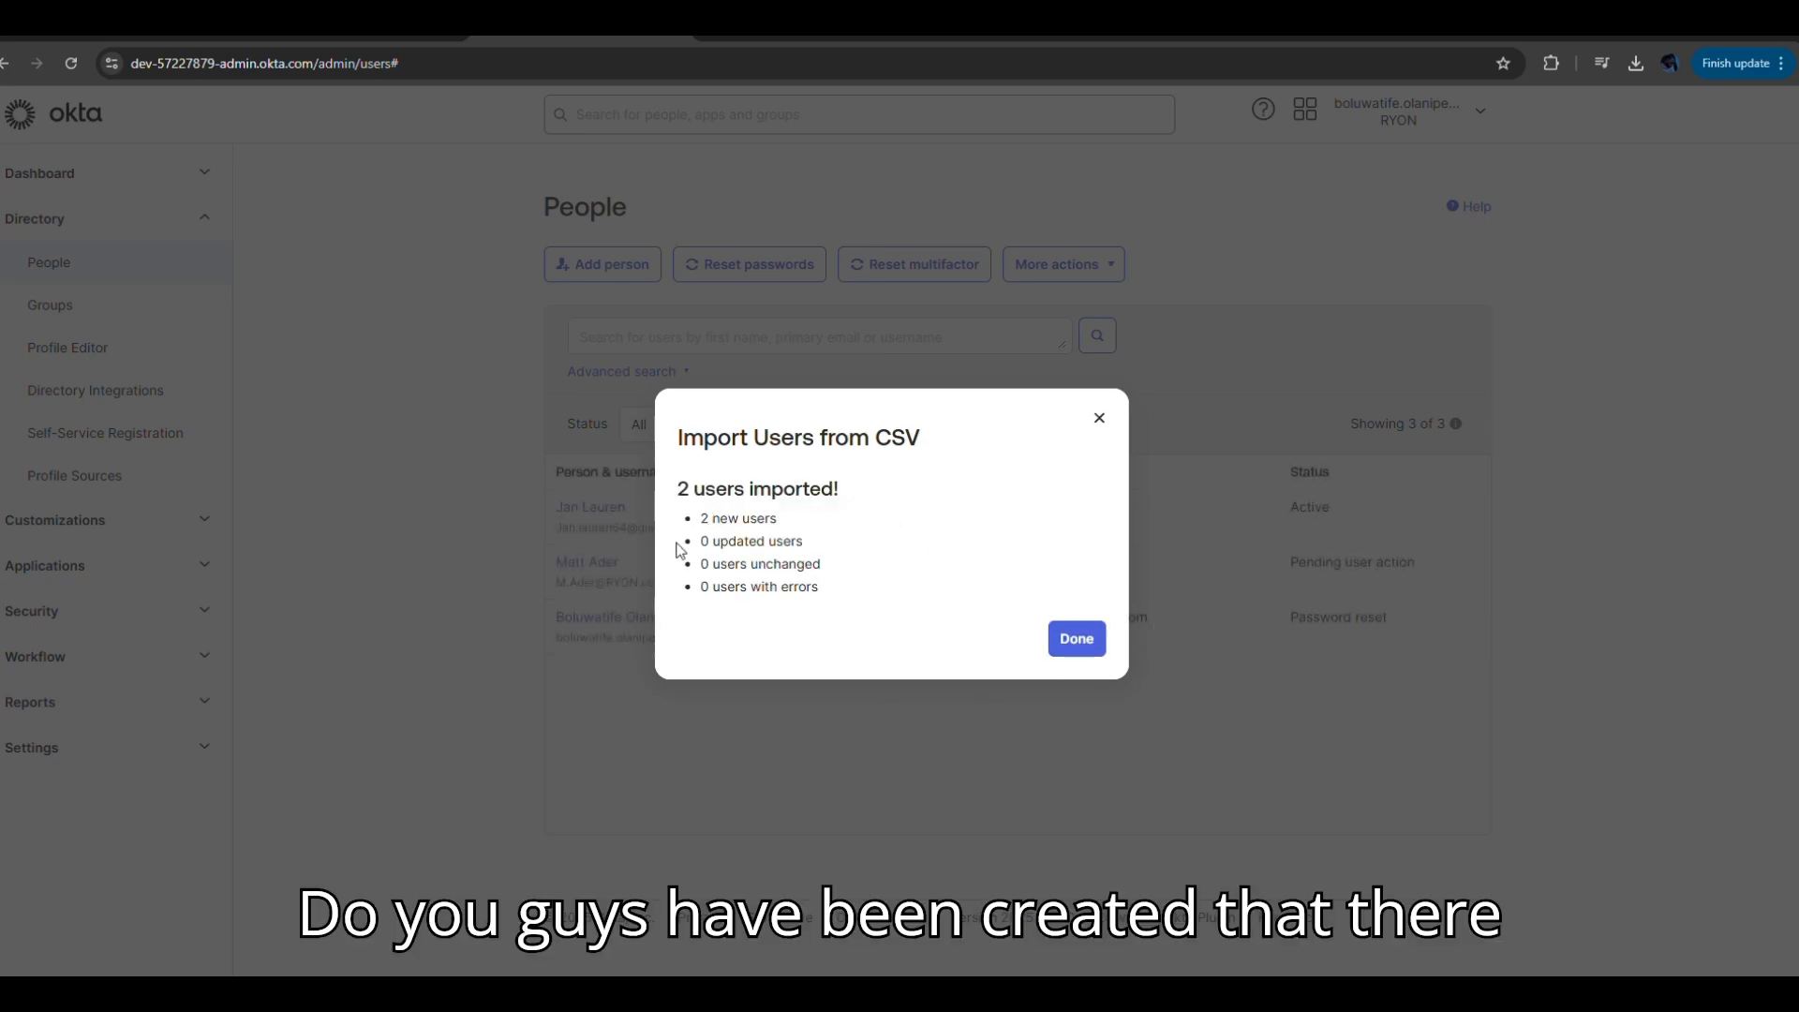
pyautogui.click(1076, 641)
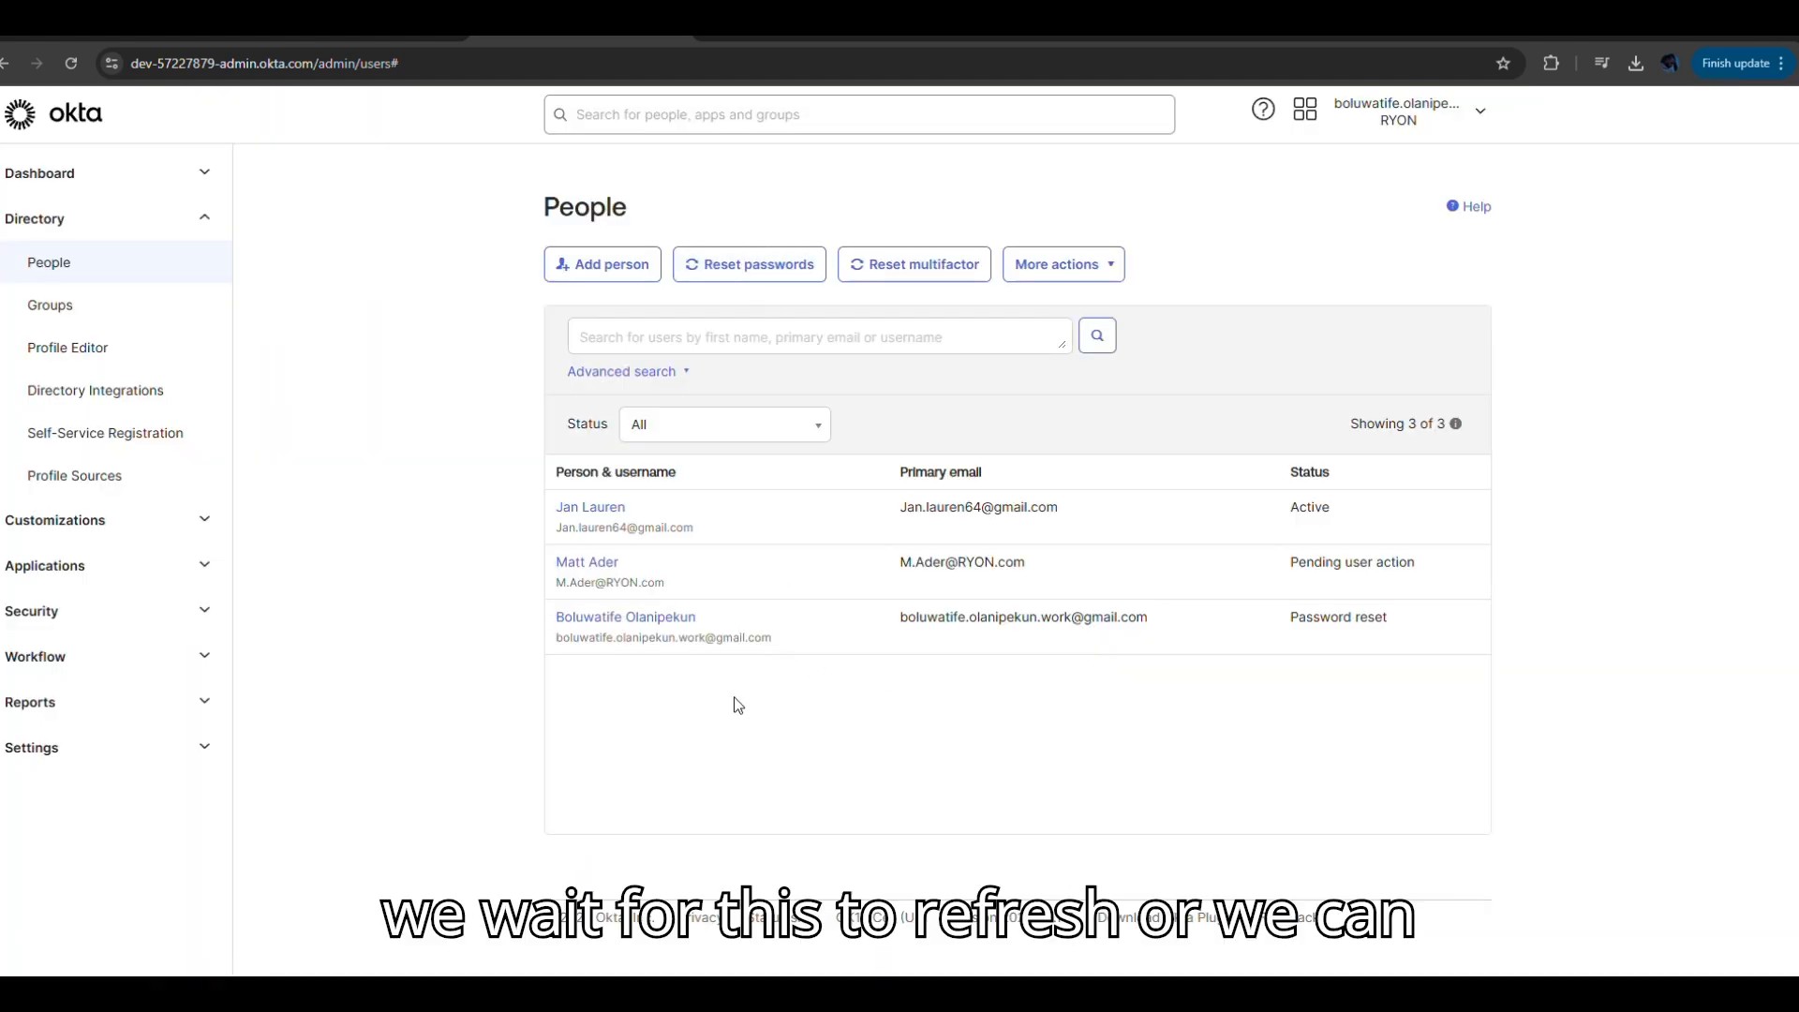
# Reload the People page so the imported users appear.
pyautogui.click(79, 62)
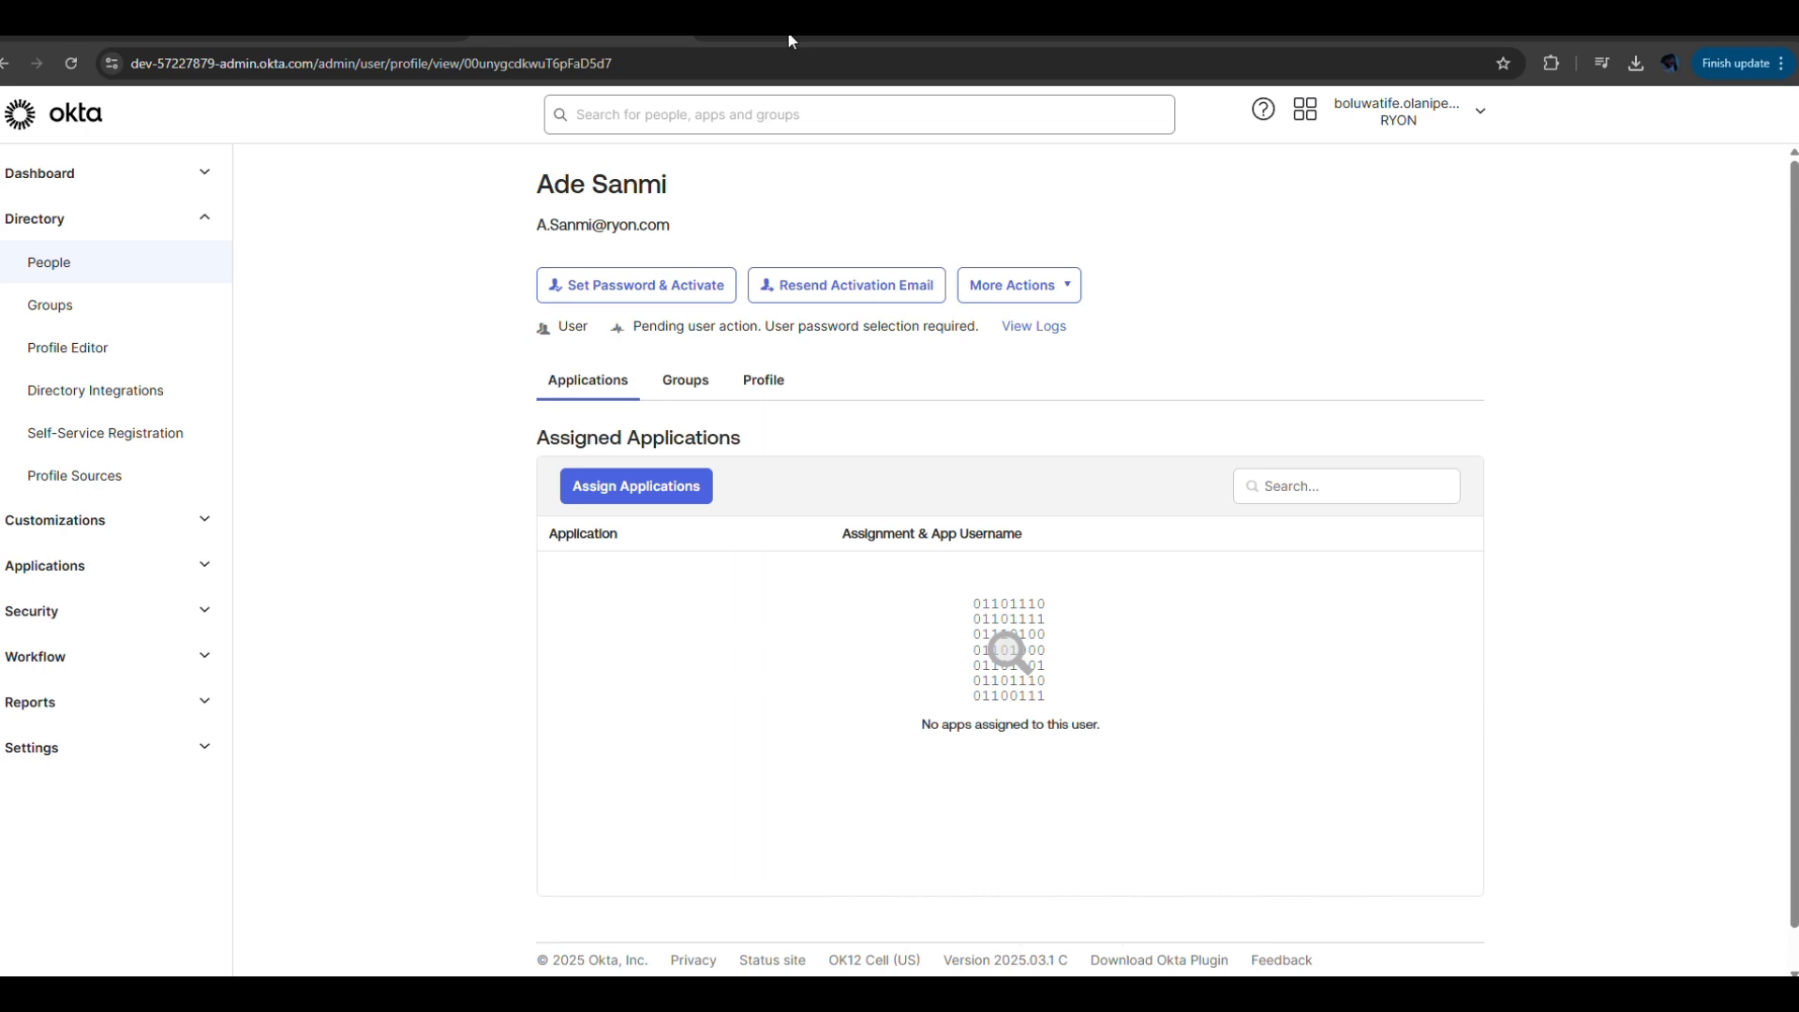
# Return to People, then open Directory > Profile Editor.
pyautogui.click(57, 272)
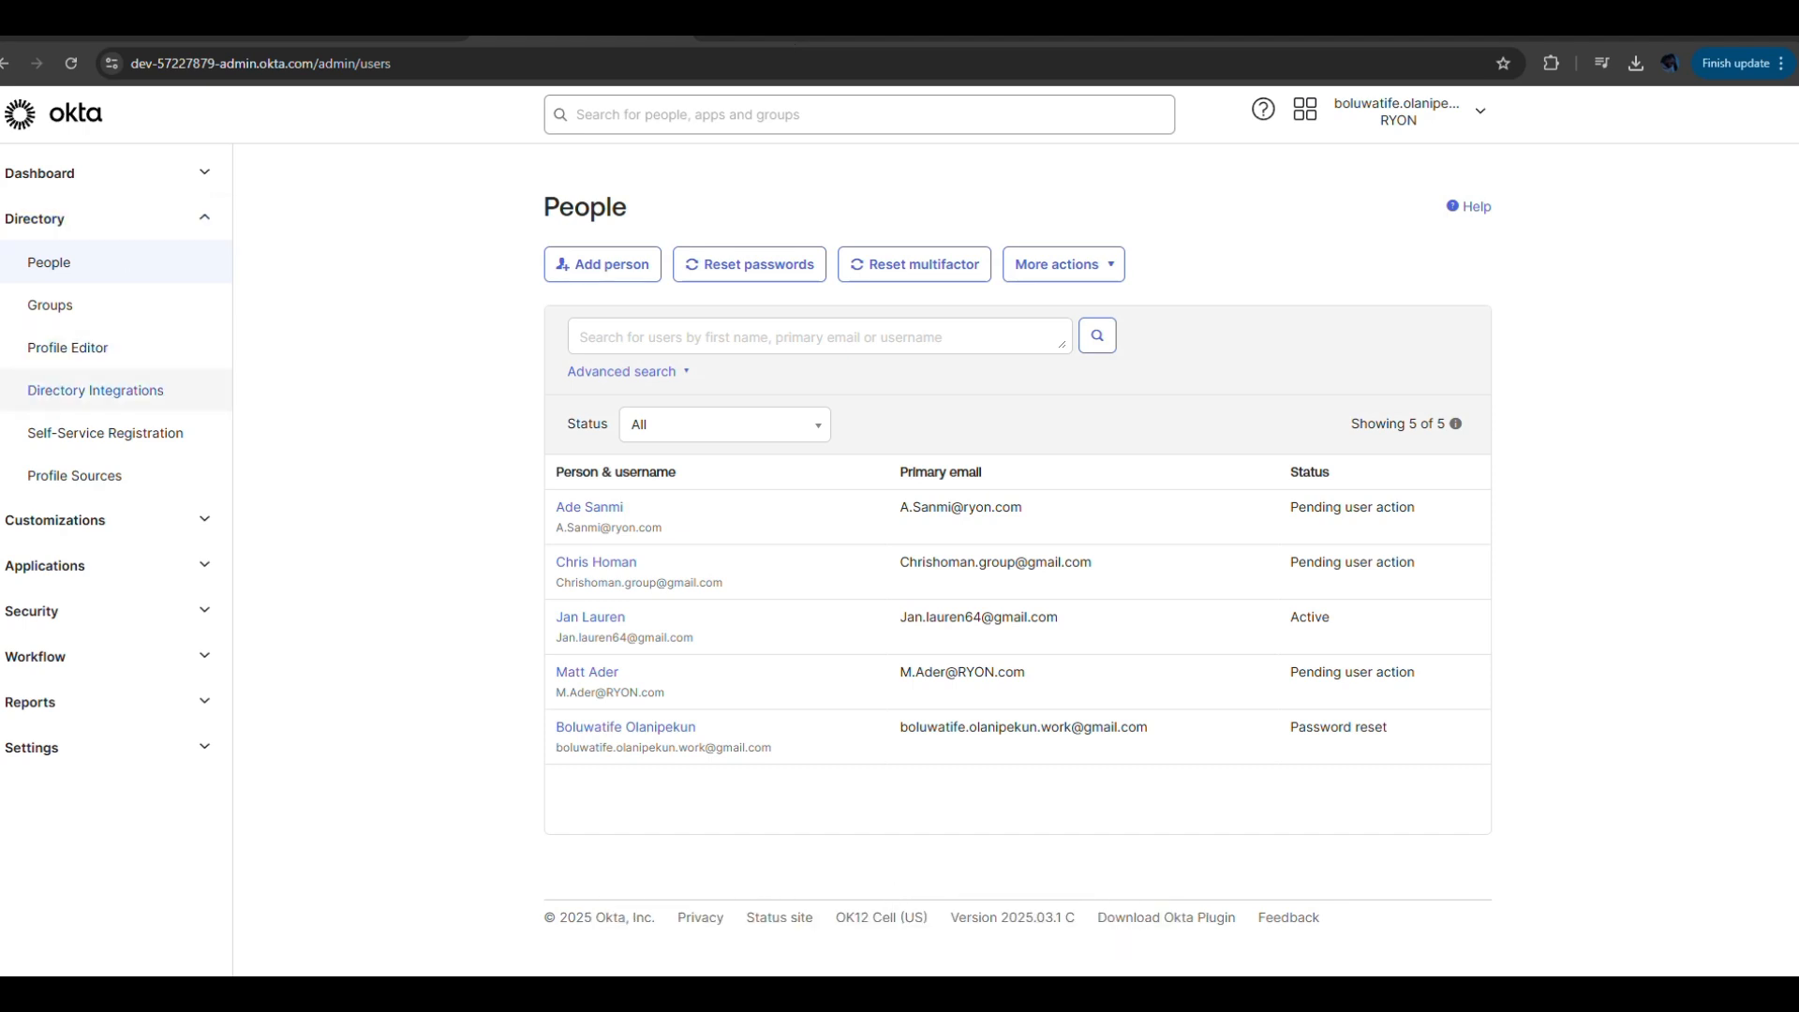
pyautogui.click(88, 352)
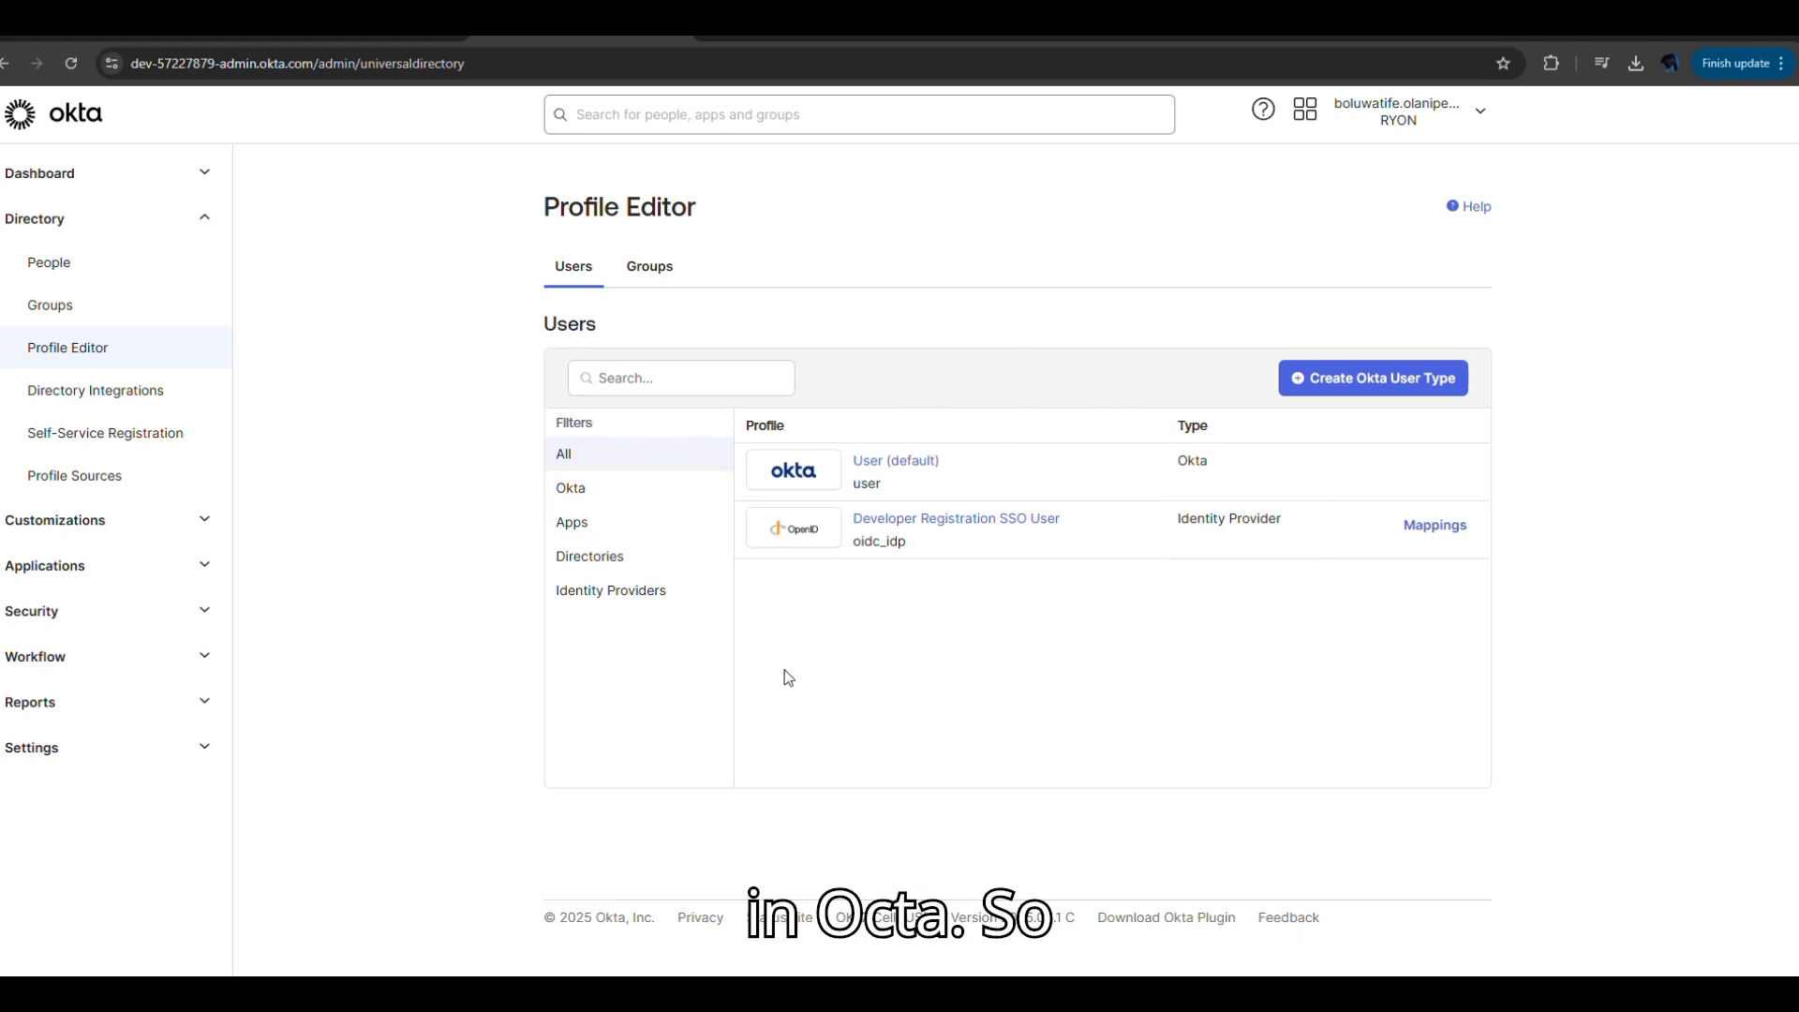
# Filter profiles by Okta, Apps, Directories and Identity Providers, return to All, then start a new Okta user type.
pyautogui.click(572, 489)
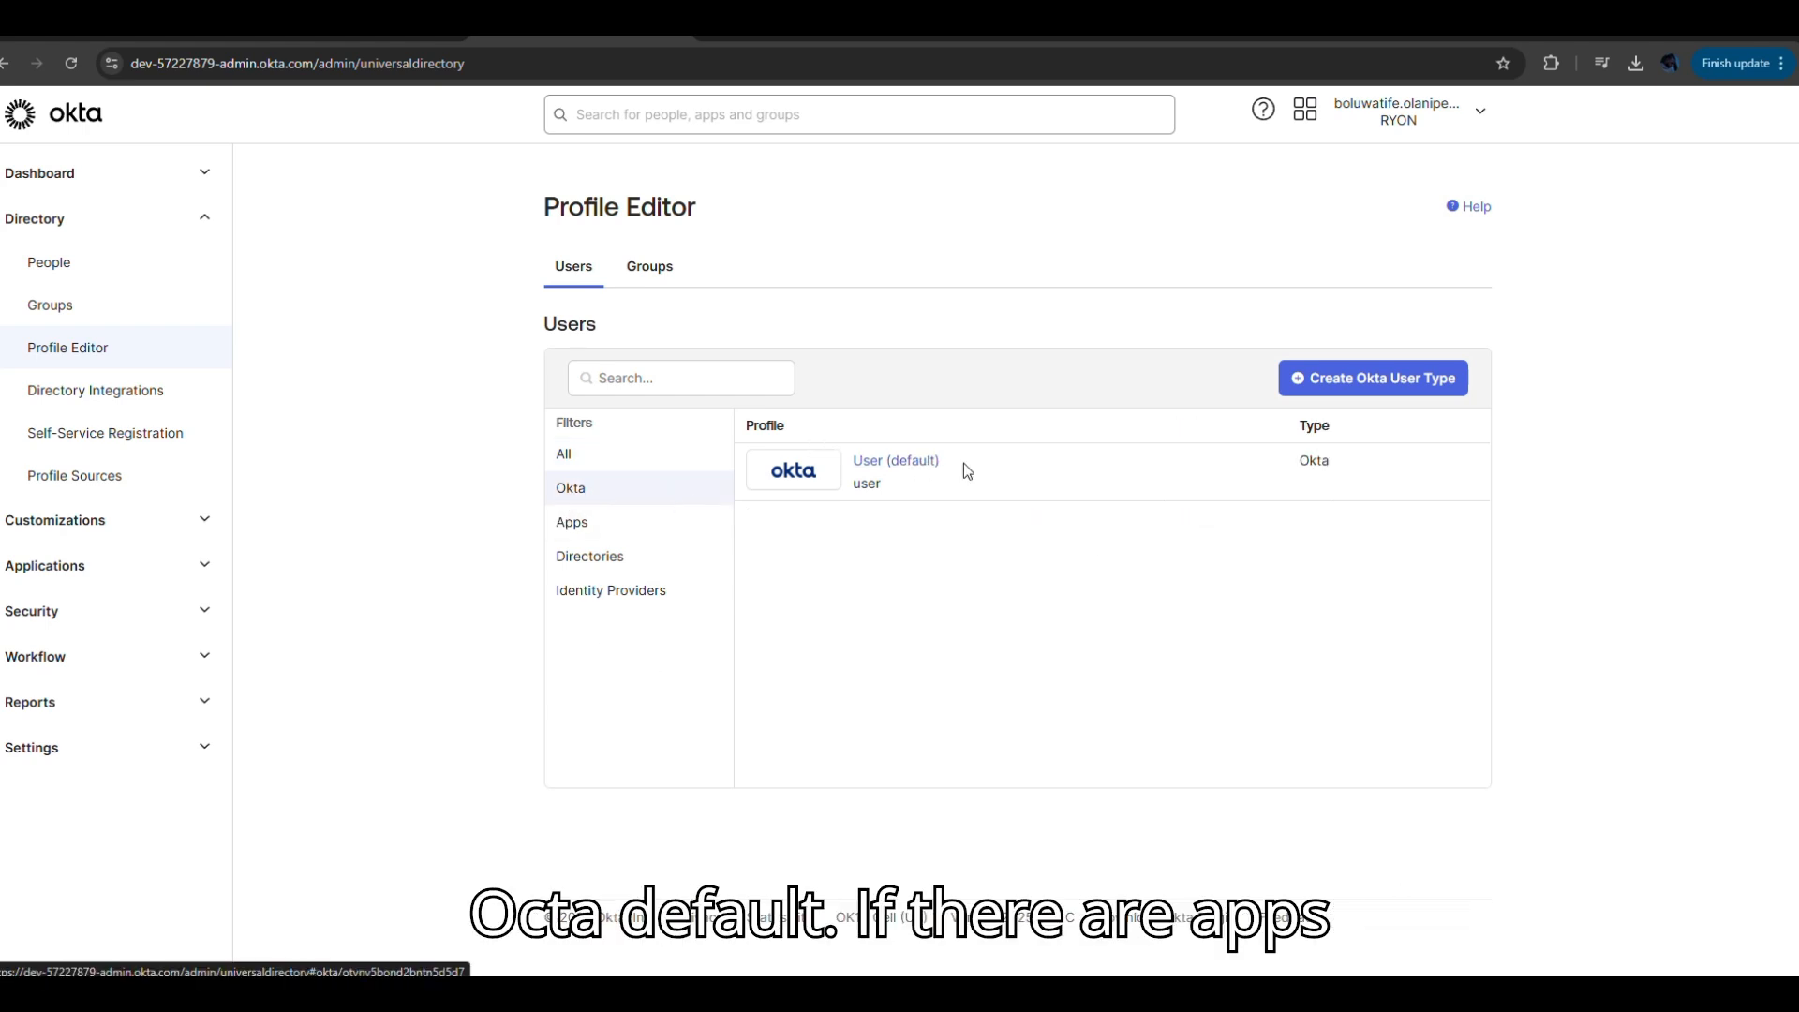
pyautogui.click(574, 521)
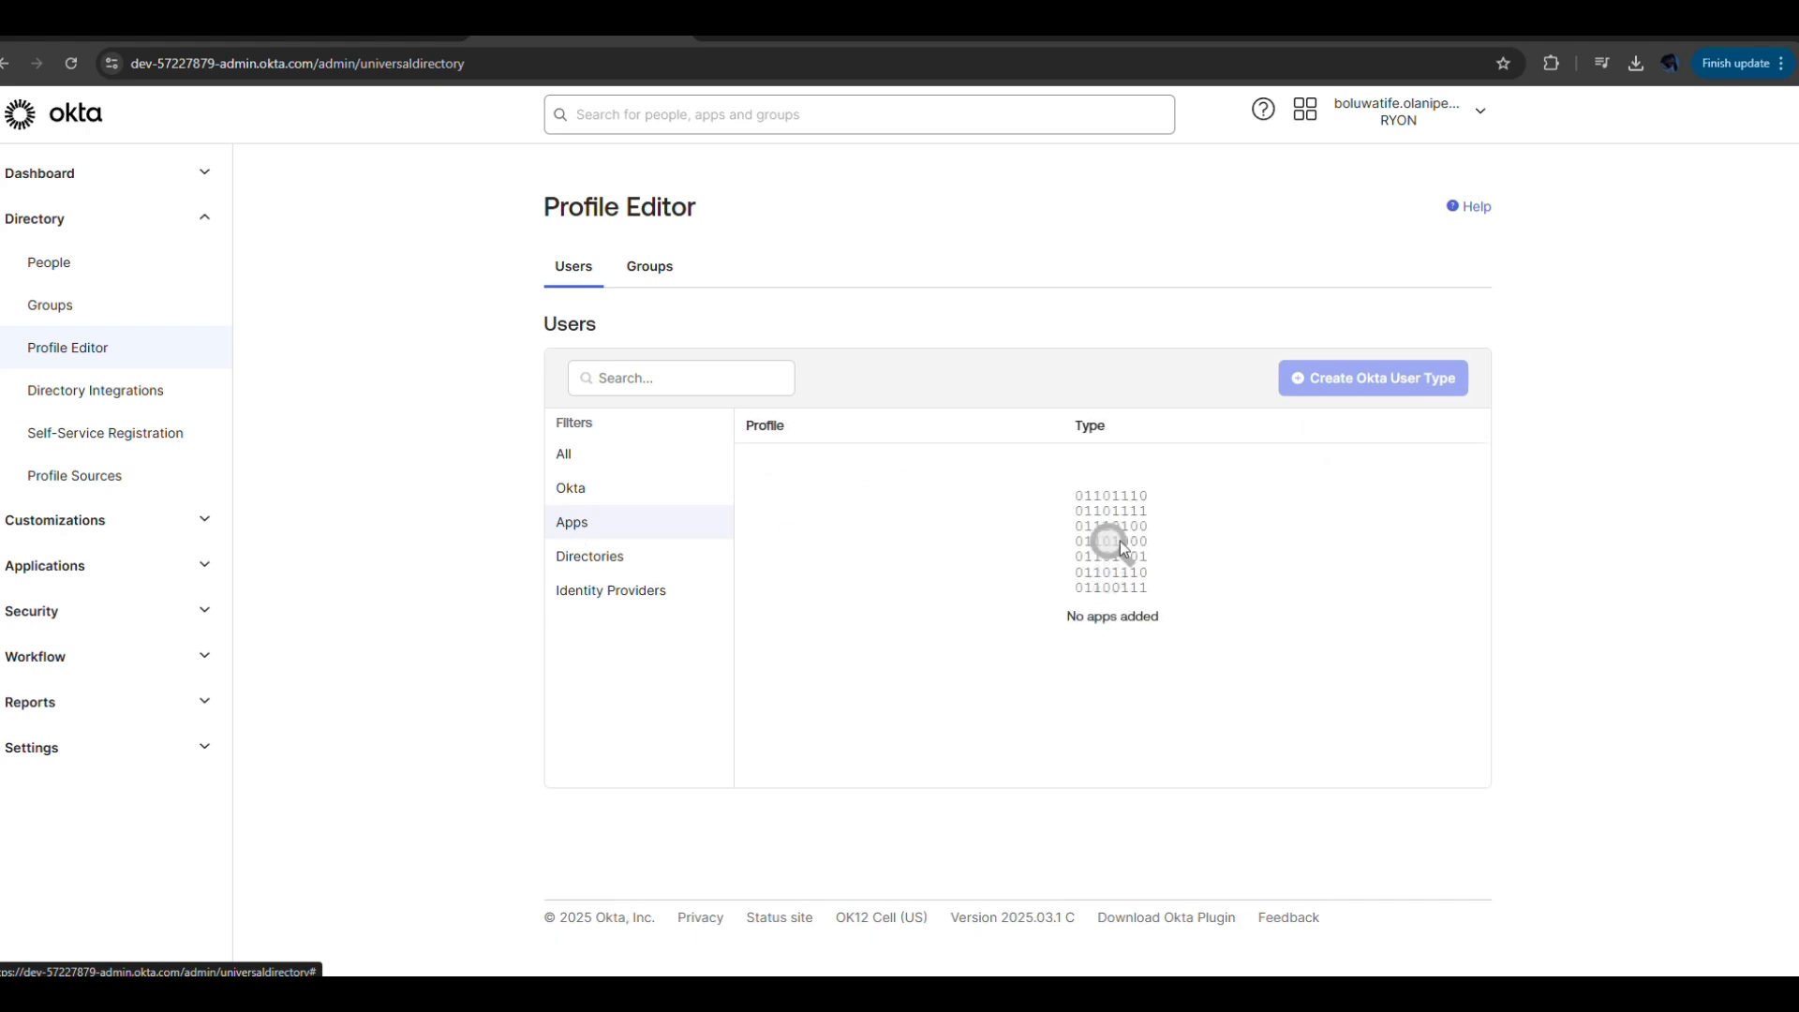
pyautogui.click(587, 558)
pyautogui.click(621, 599)
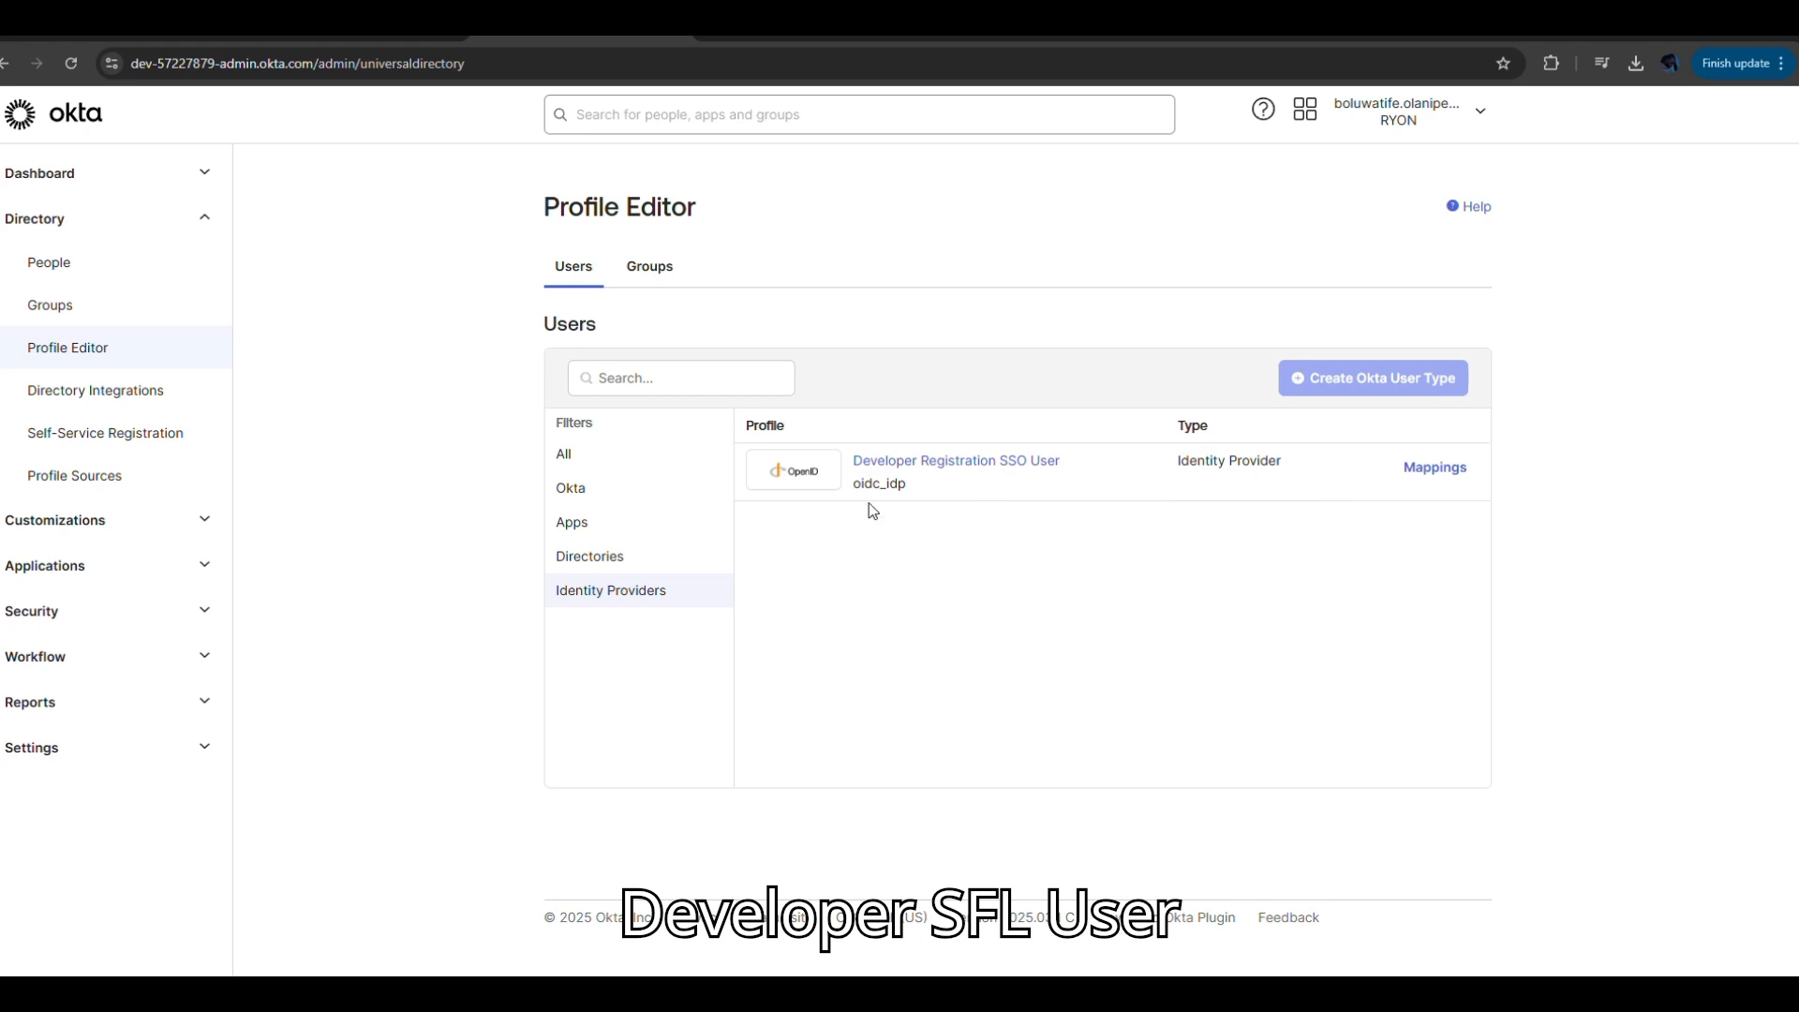
pyautogui.click(590, 453)
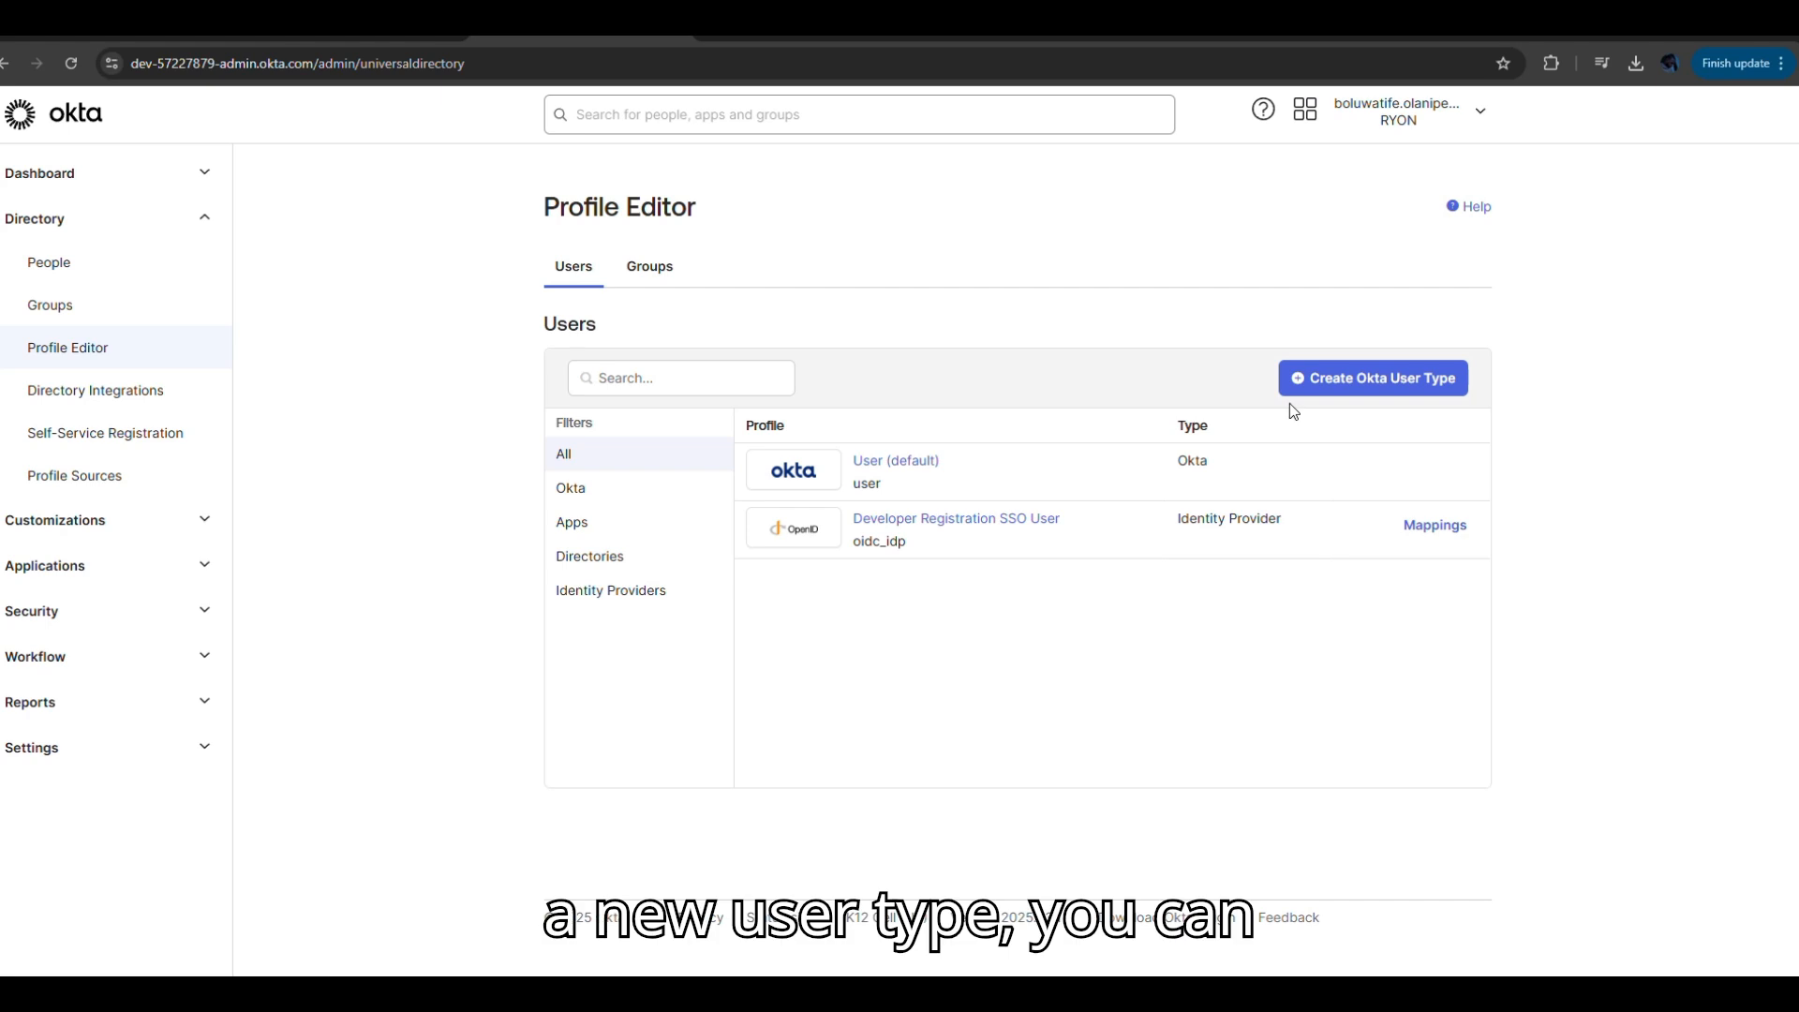
pyautogui.click(1386, 379)
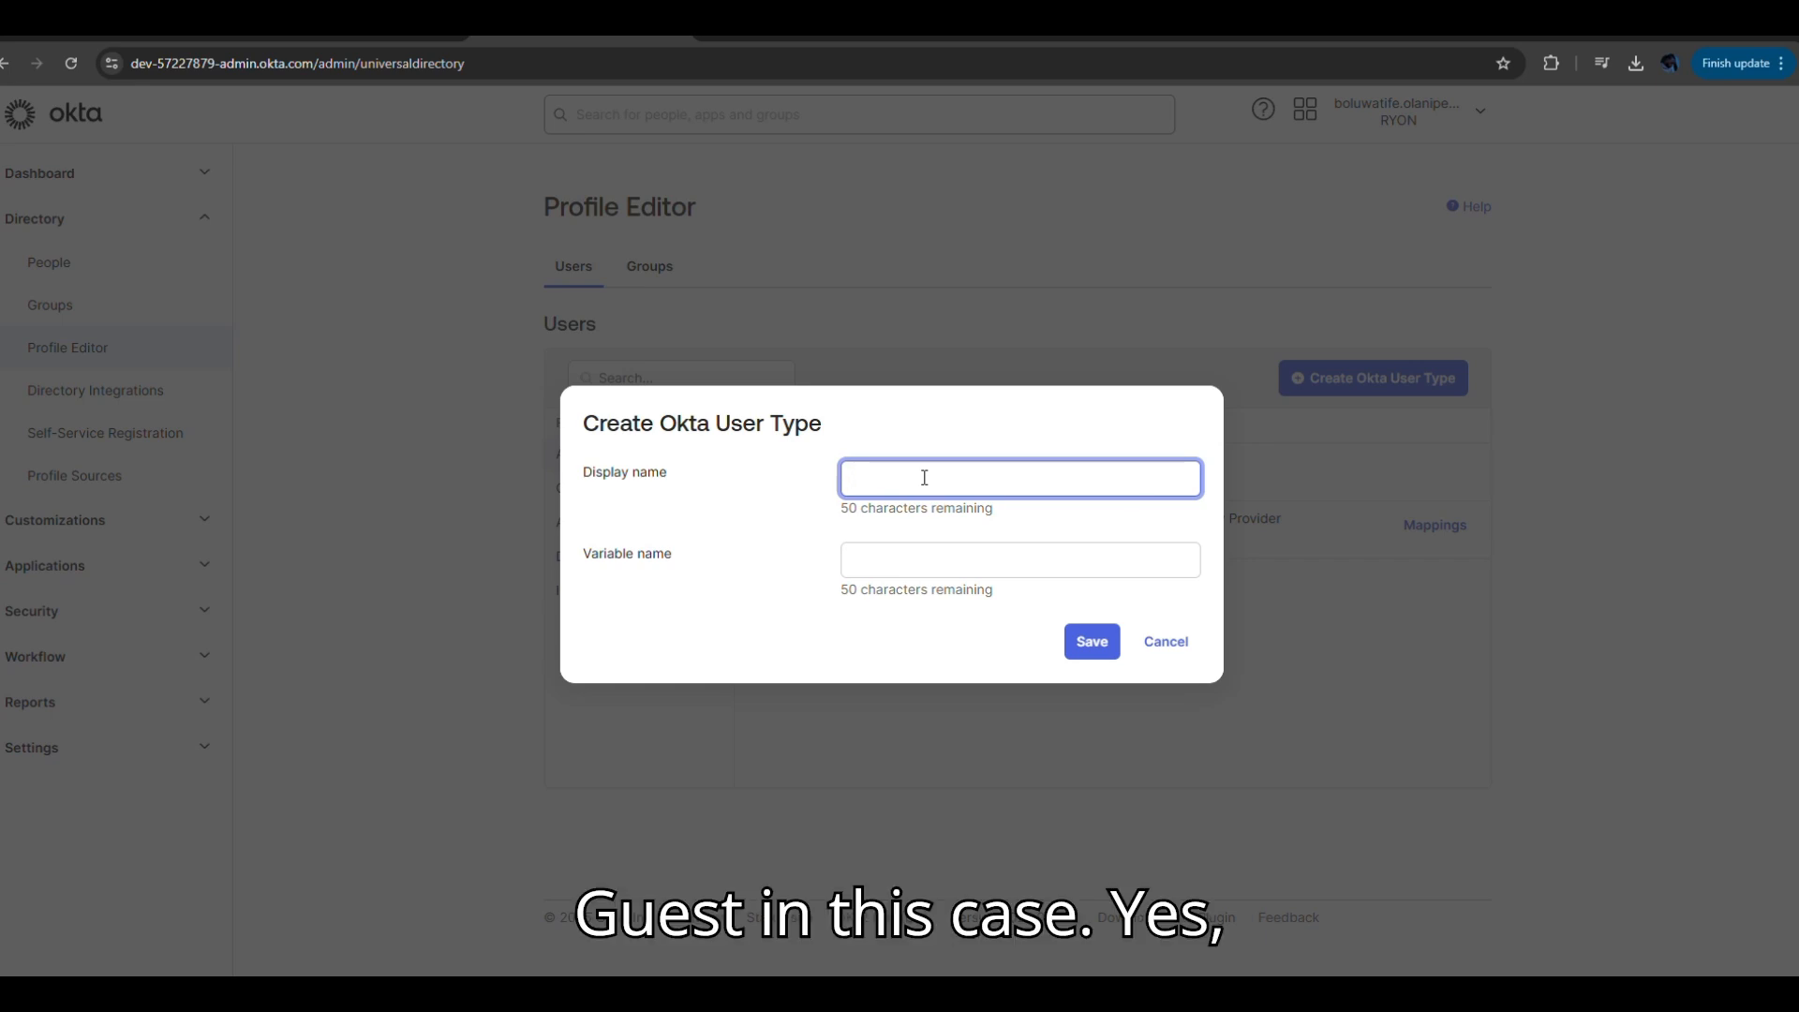
# Create an Okta user type with display name and variable name both 'Guest'.
pyautogui.write('Guest')
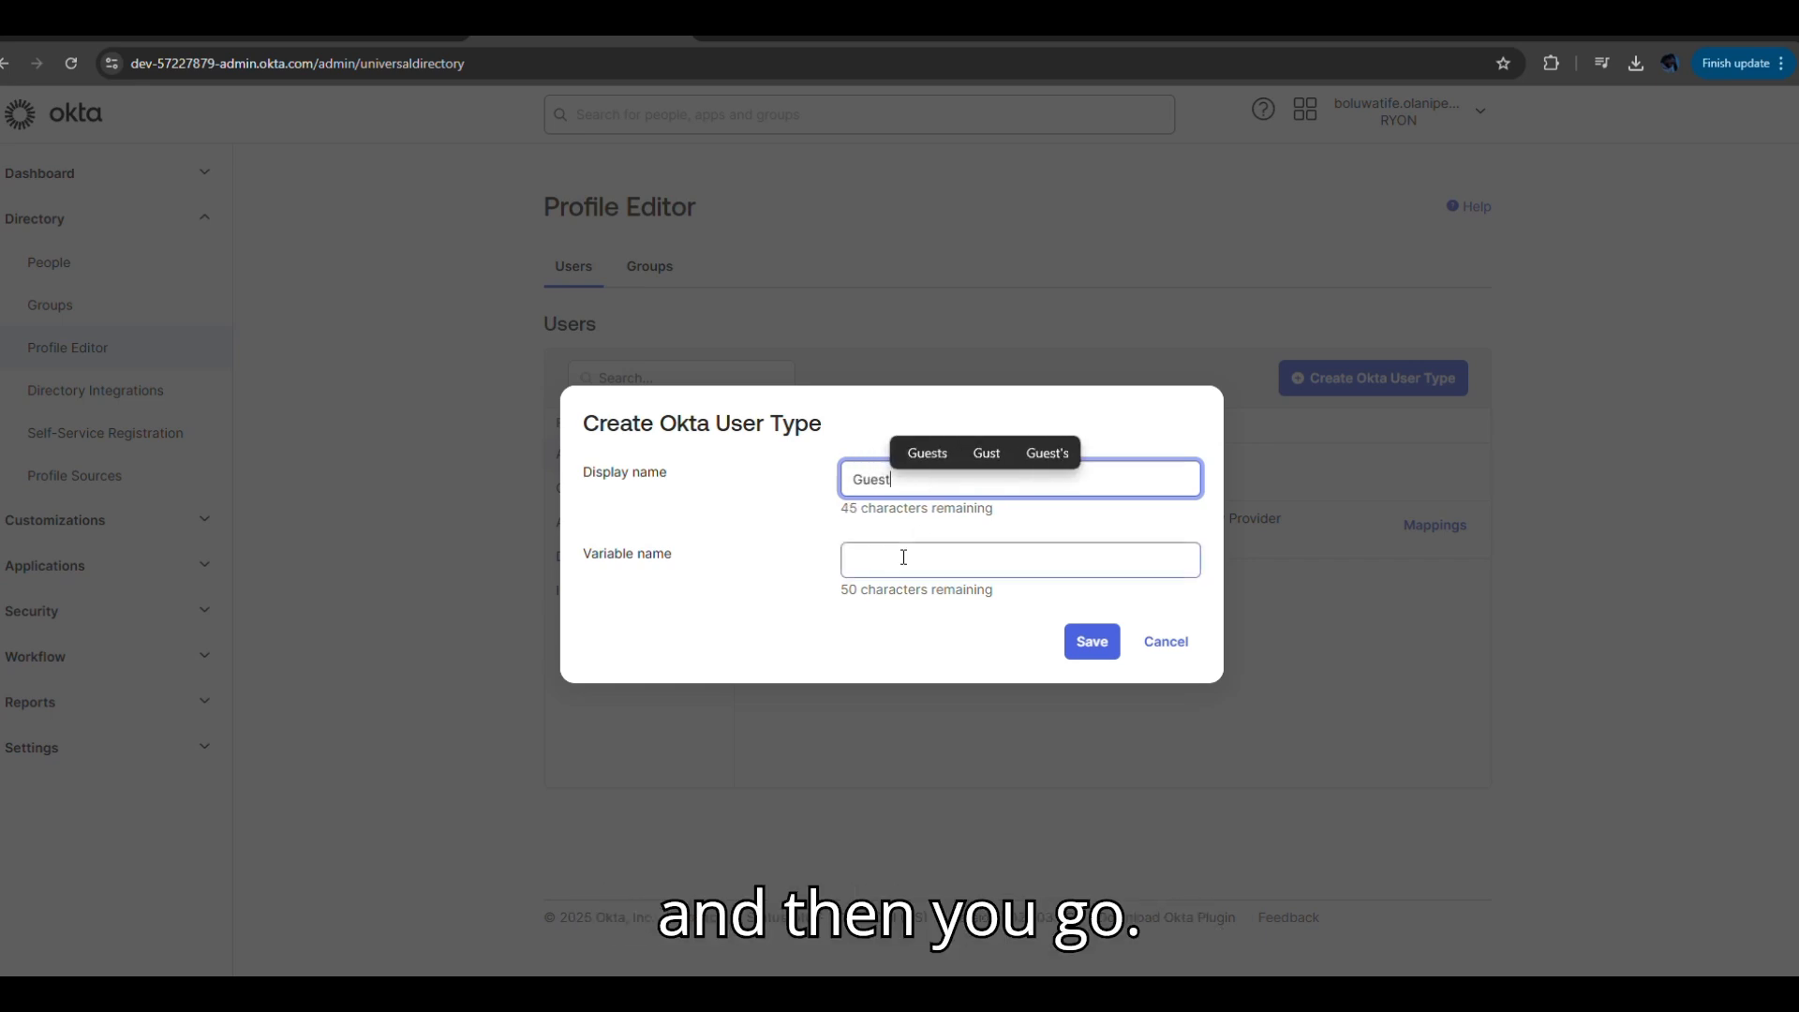
pyautogui.click(903, 558)
pyautogui.write('Guest')
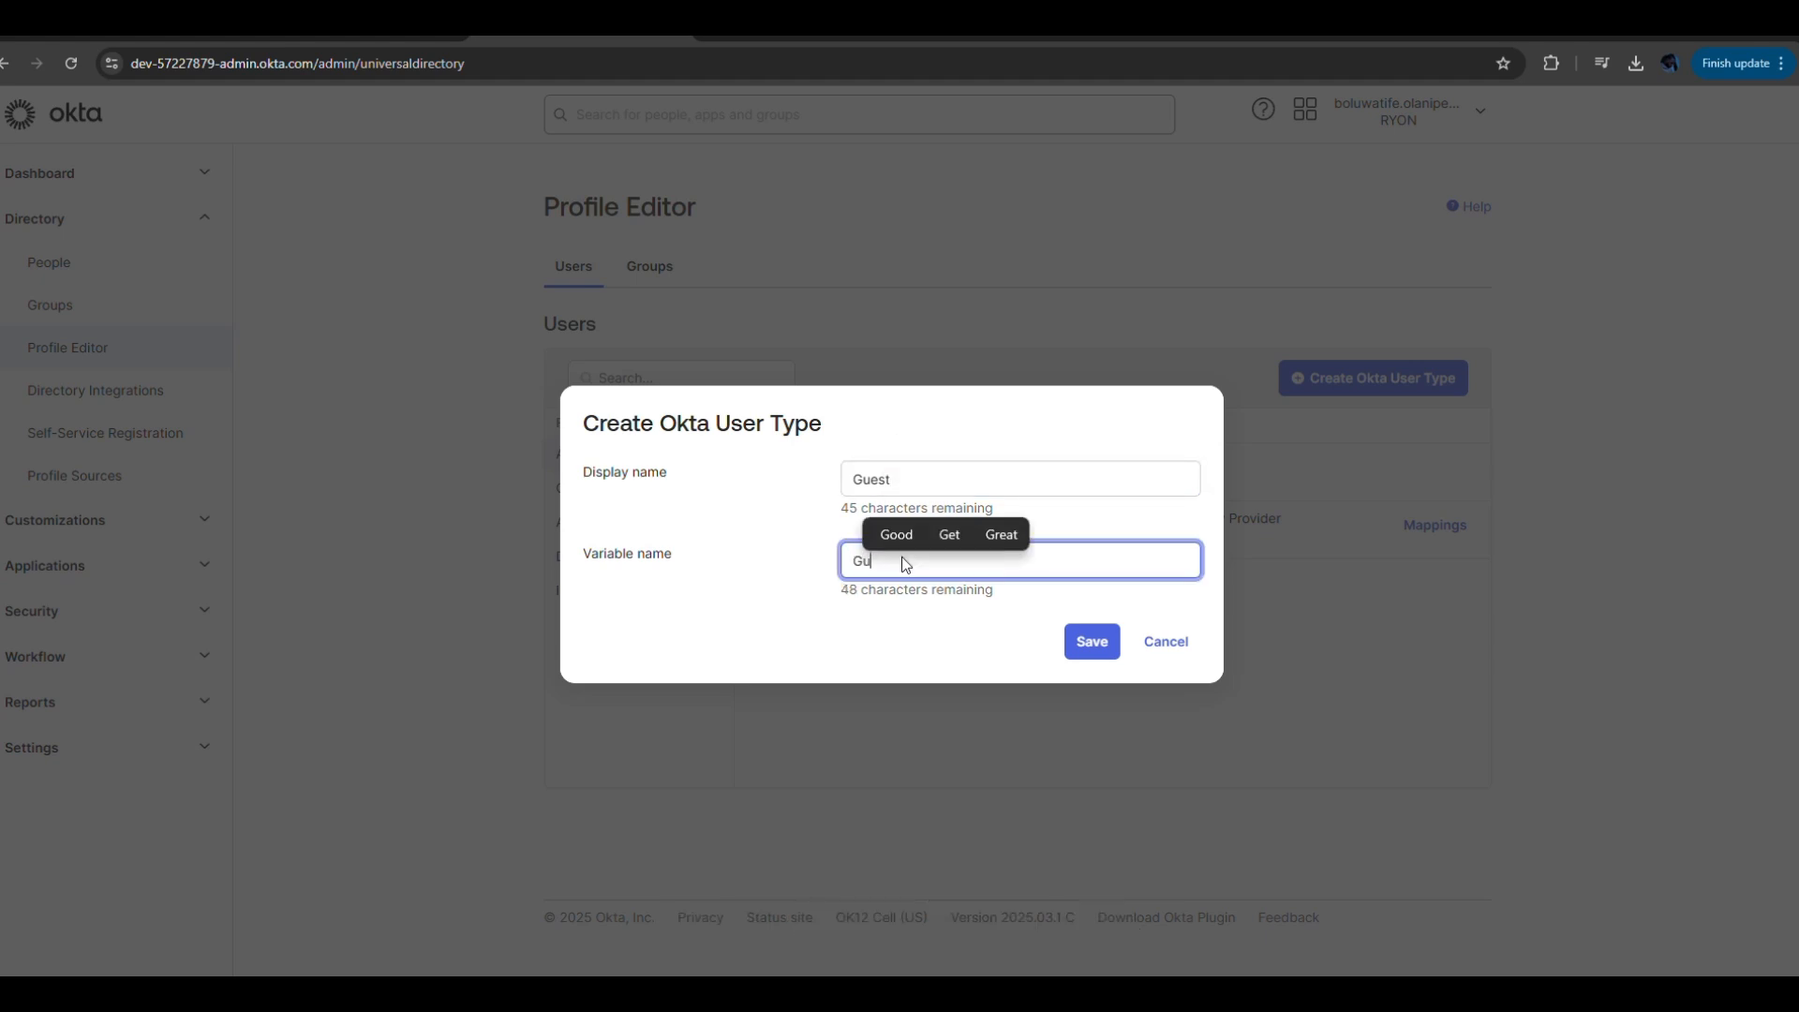
pyautogui.click(1092, 645)
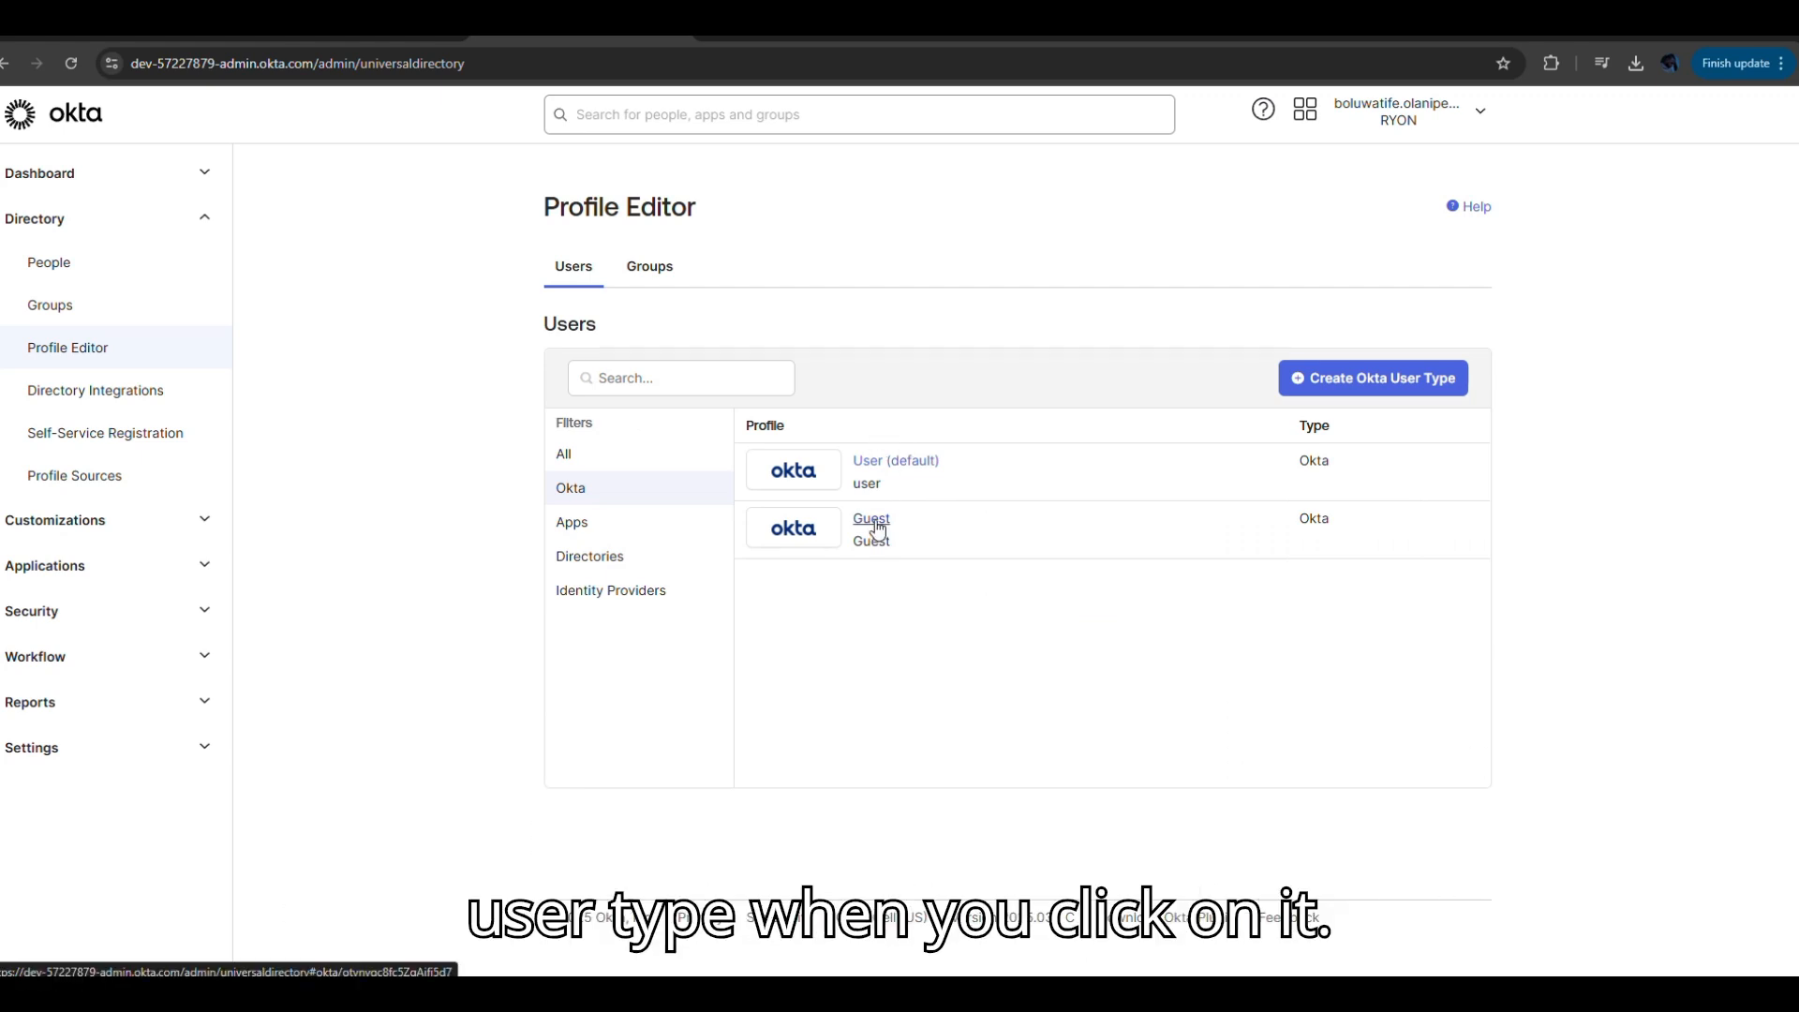
# Open the Guest user type and scroll through its base attributes like Username and Primary email.
pyautogui.click(878, 528)
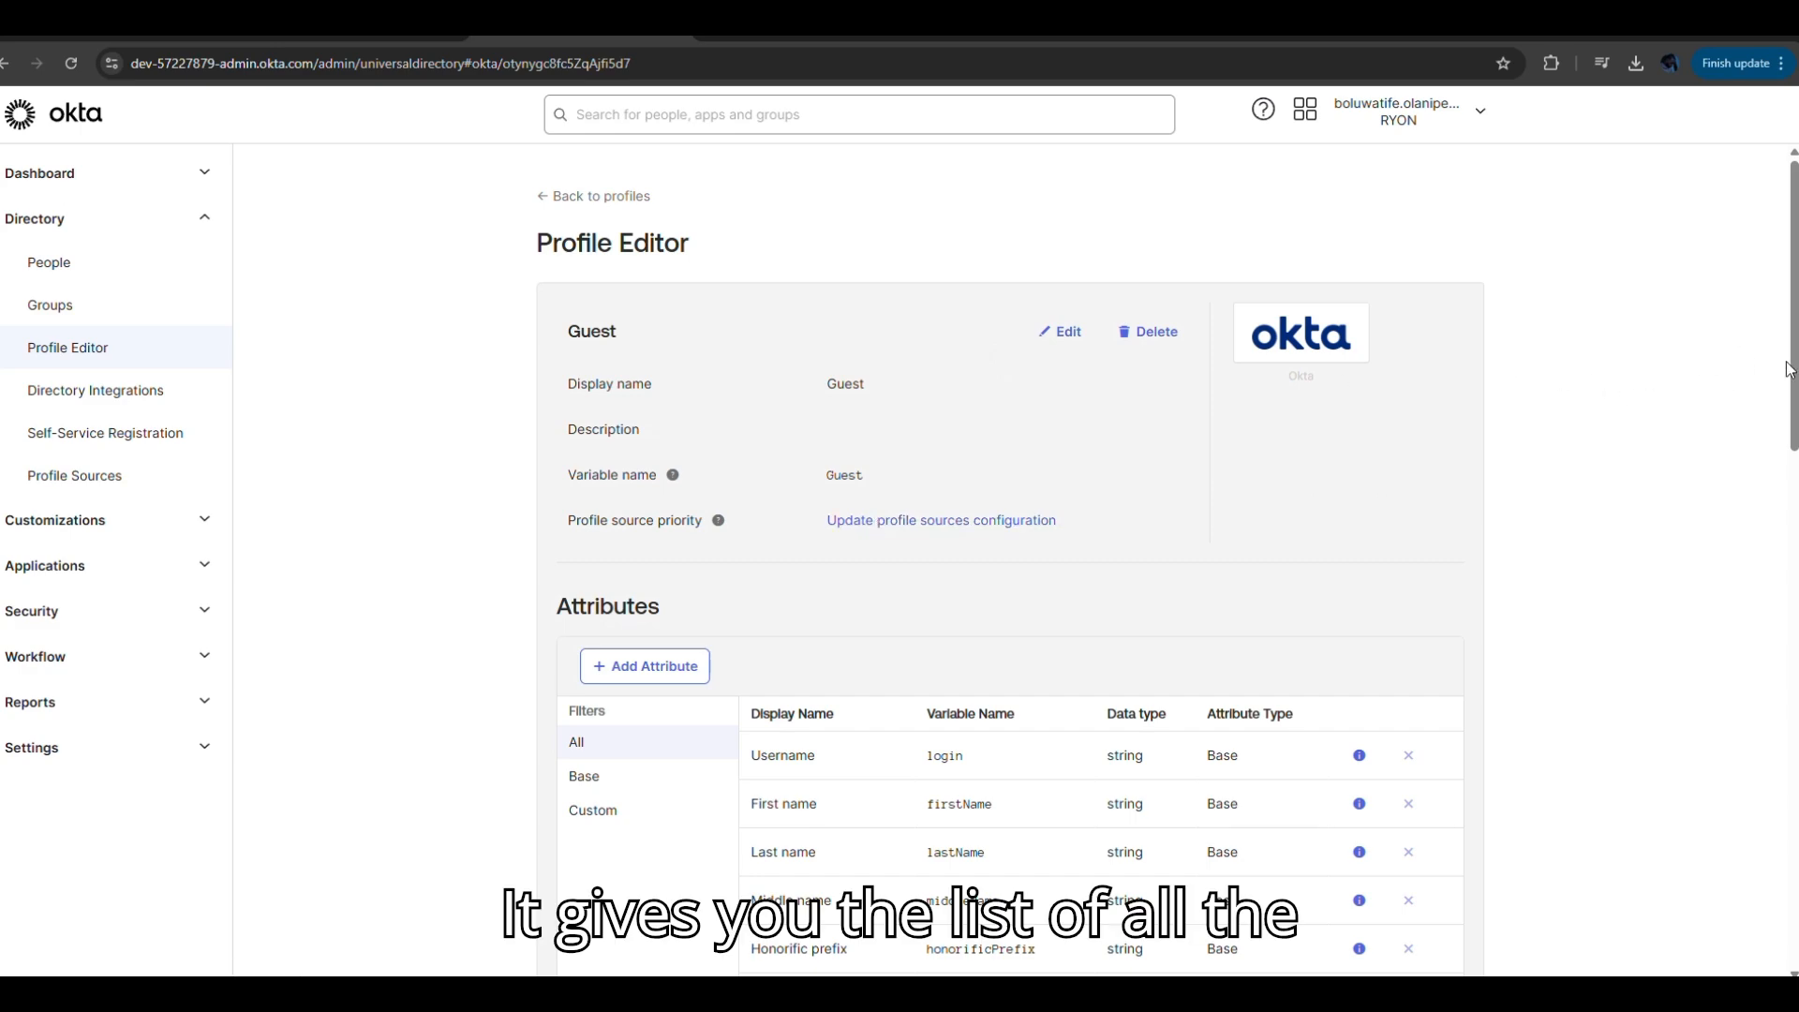
pyautogui.scroll(-13, 1794, 388)
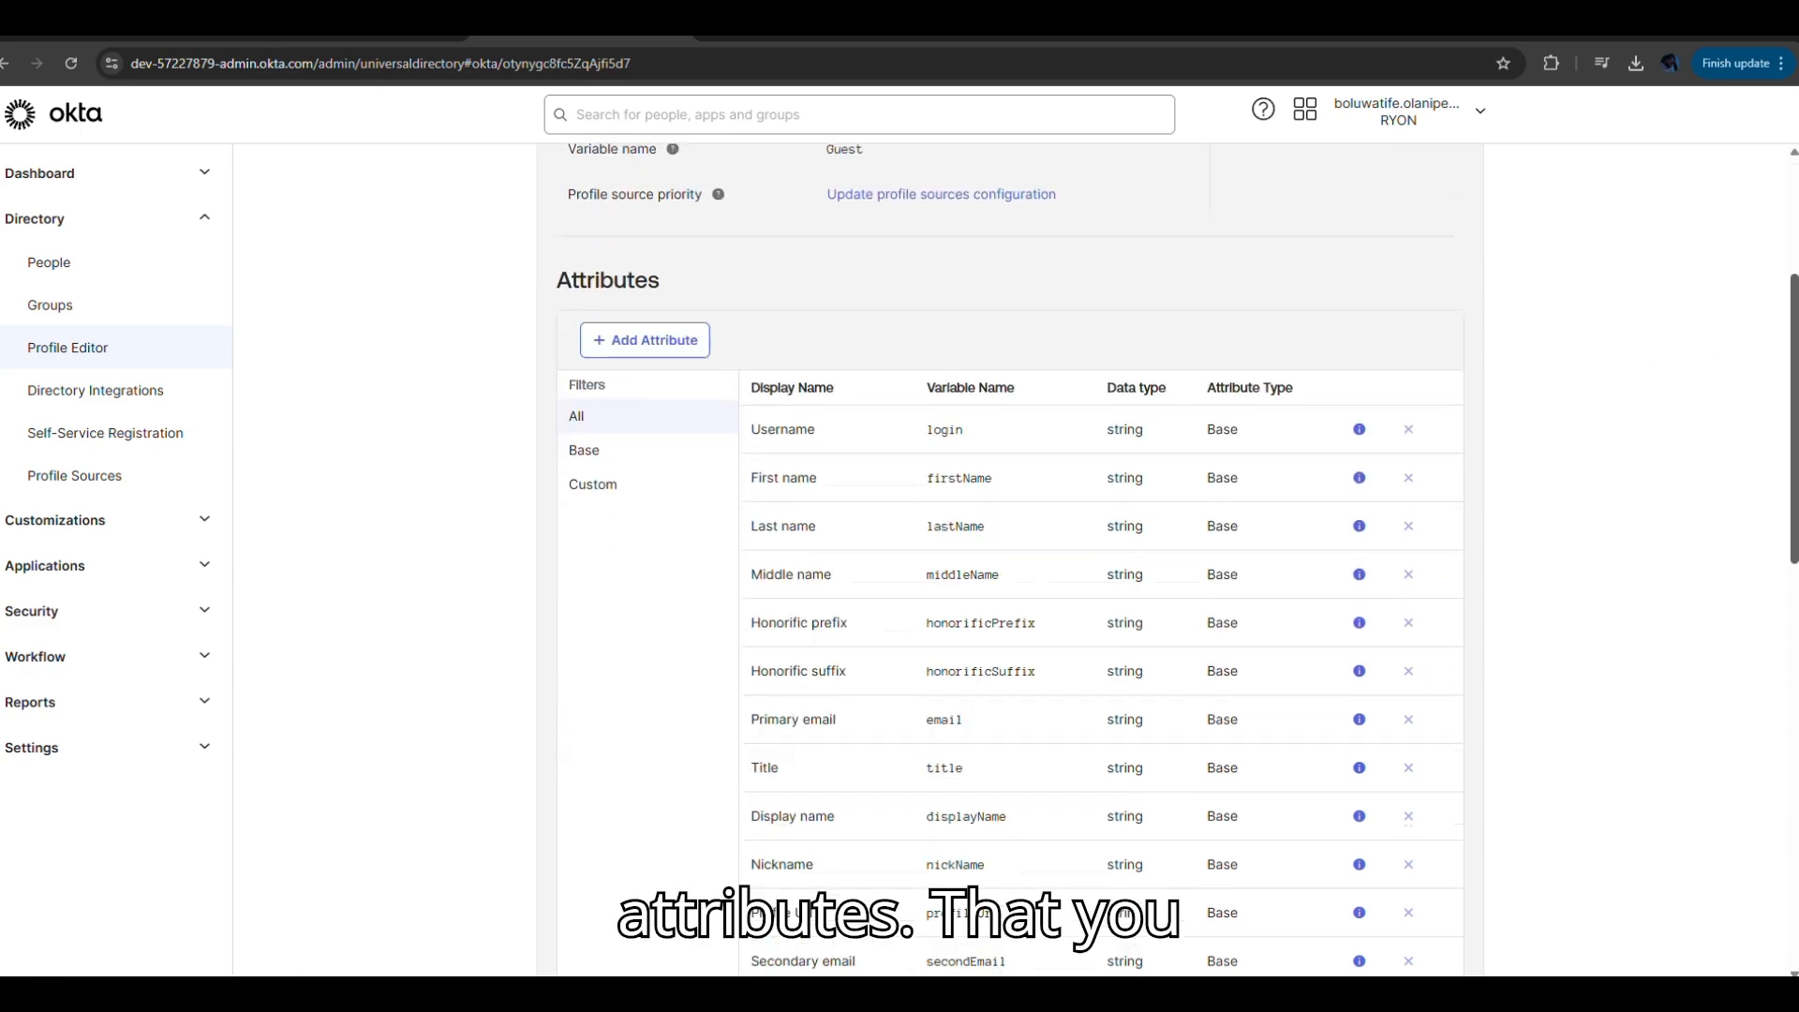
pyautogui.scroll(-2, 1167, 560)
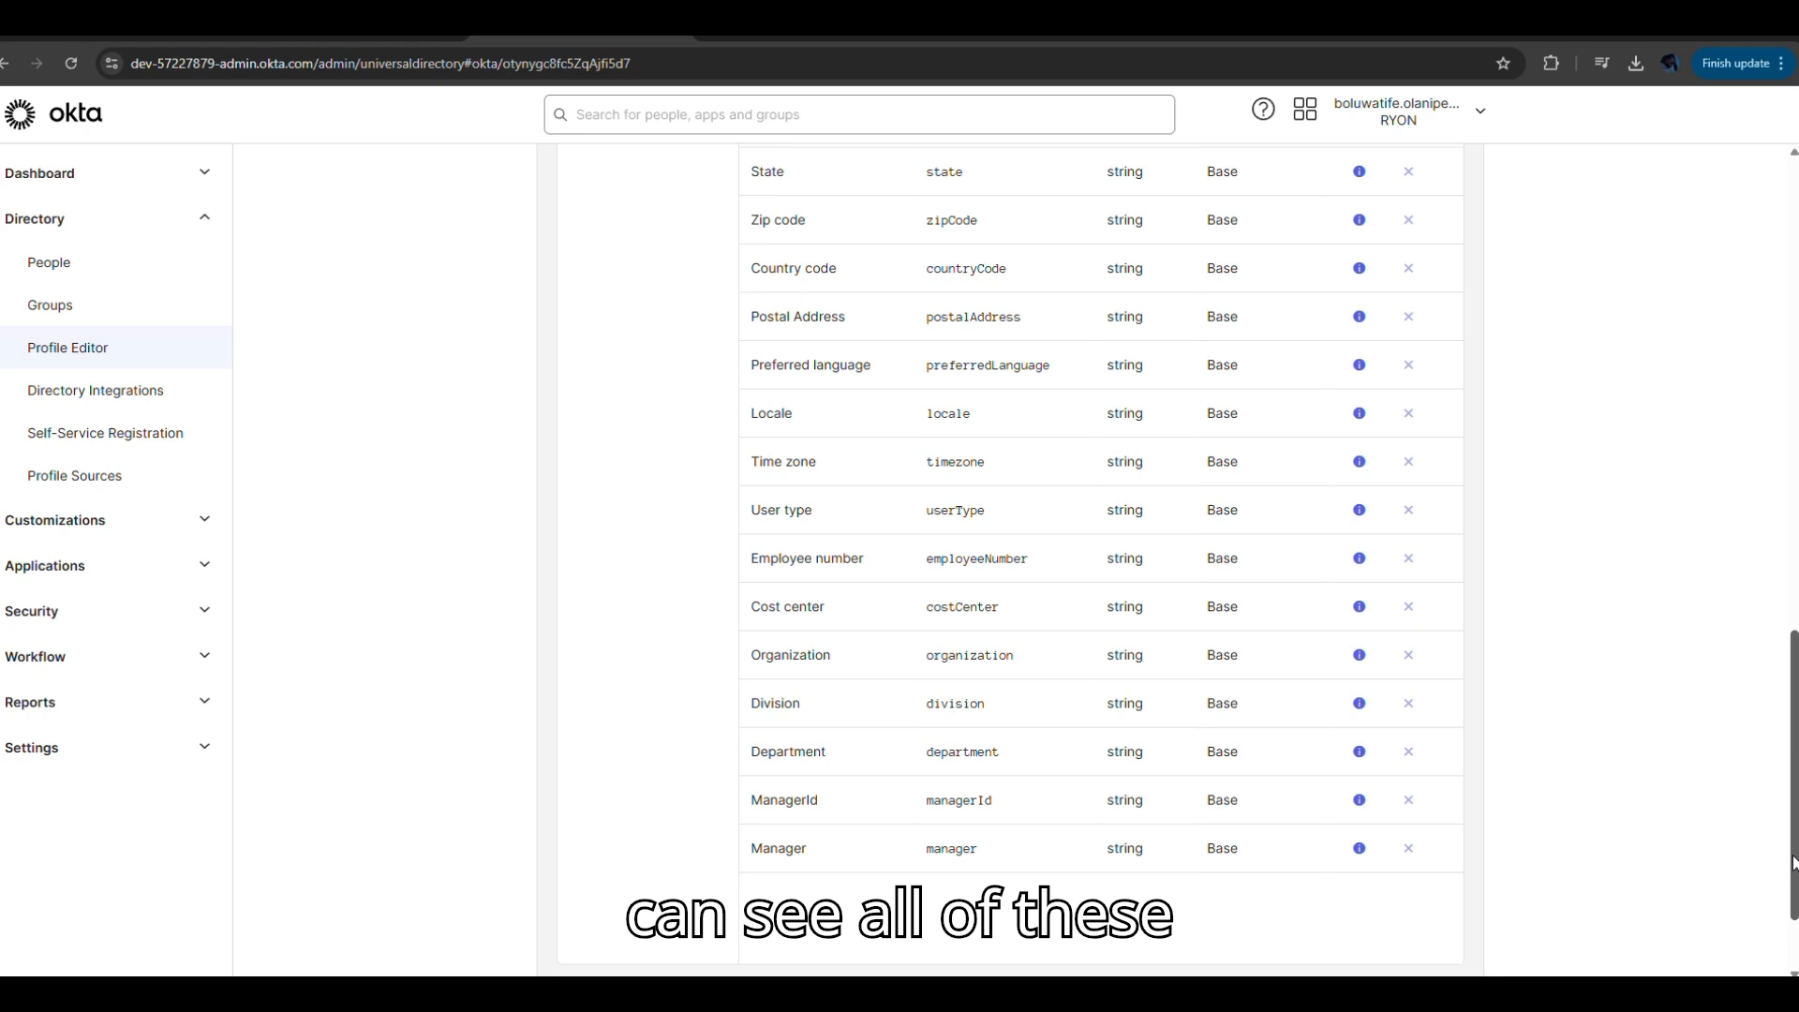
pyautogui.moveTo(1792, 862); pyautogui.dragTo(1793, 429)
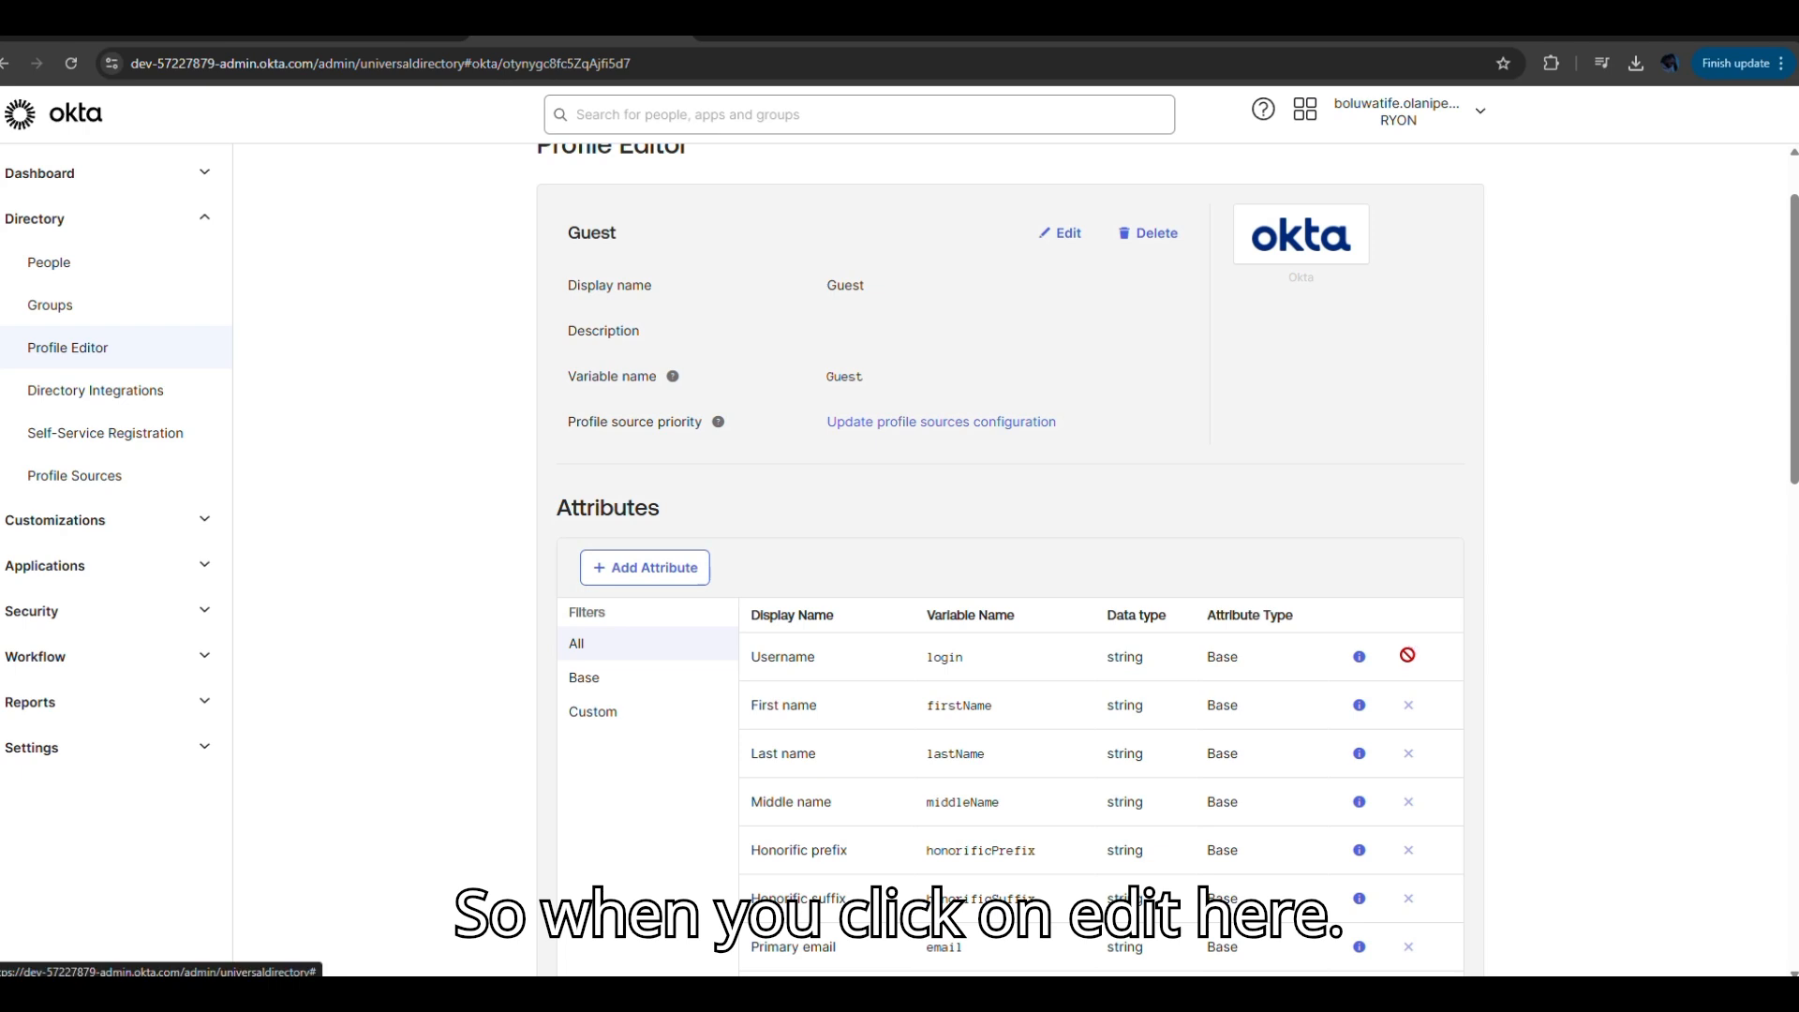
pyautogui.click(1064, 236)
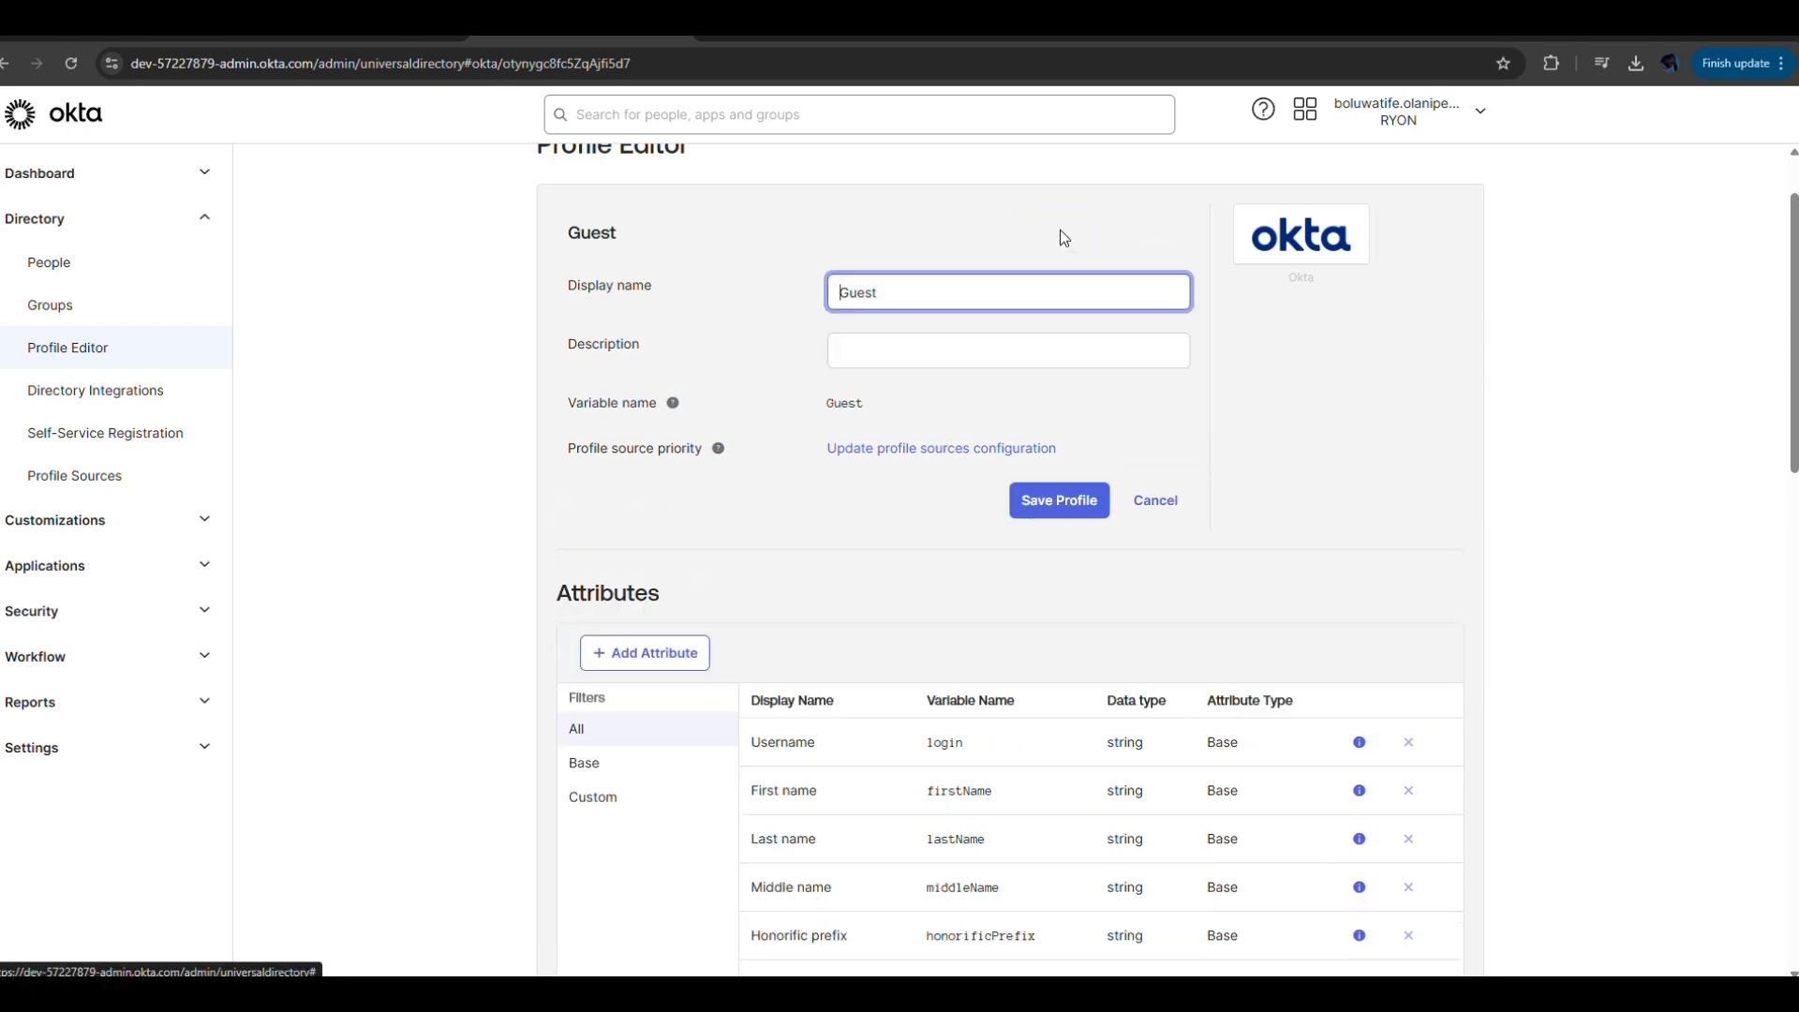
pyautogui.click(1005, 362)
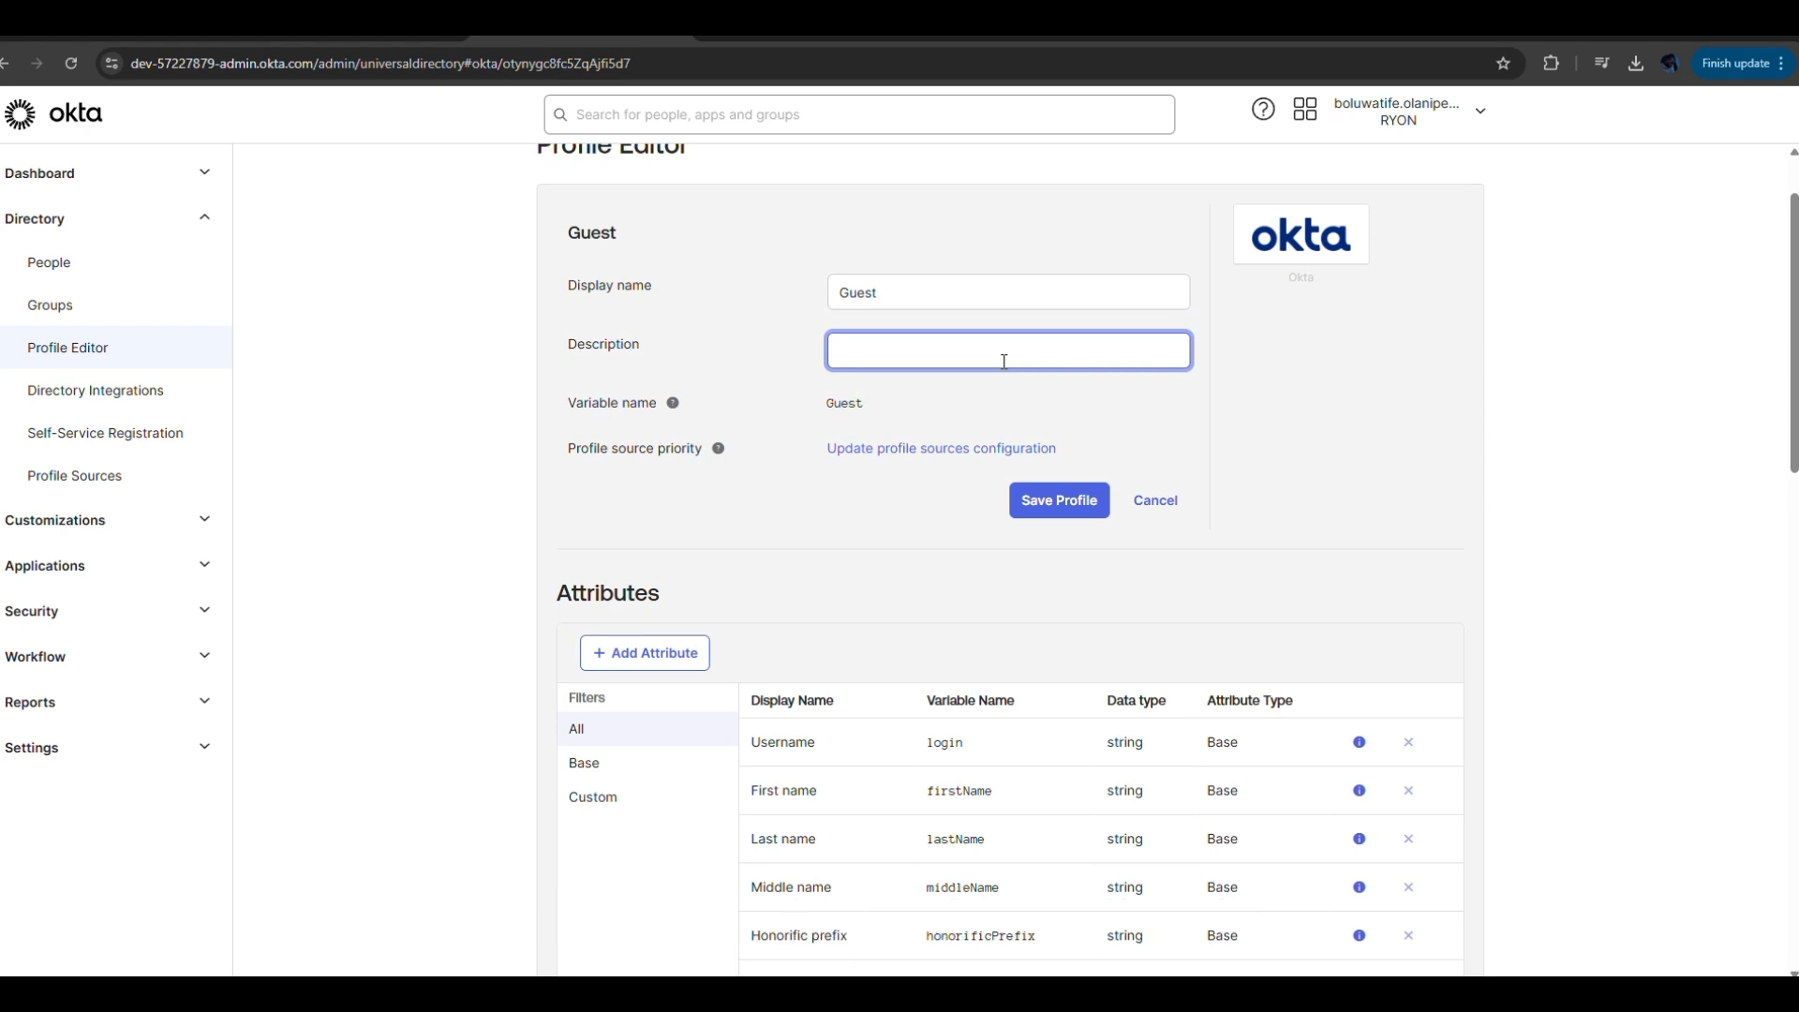
pyautogui.write('UJNSf')
pyautogui.press('BackSpace')
pyautogui.press('BackSpace')
pyautogui.press('BackSpace')
pyautogui.press('BackSpace')
pyautogui.press('BackSpace')
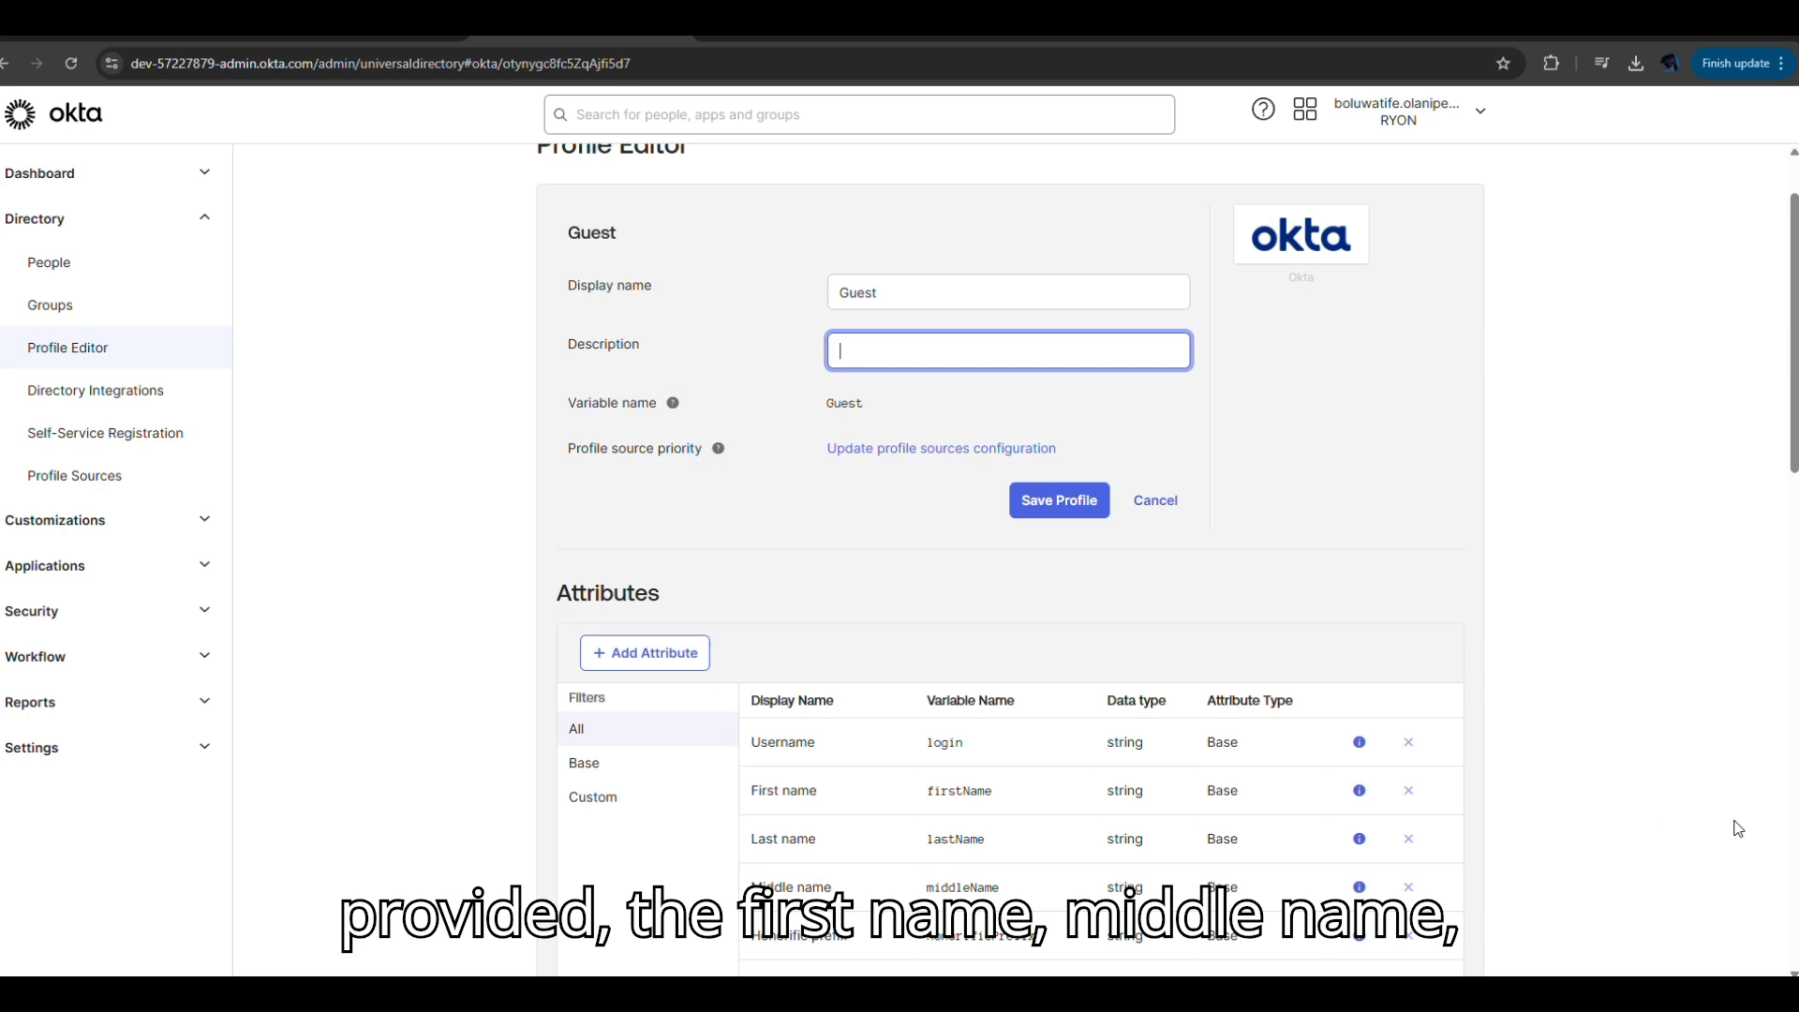
pyautogui.moveTo(1789, 437); pyautogui.dragTo(1793, 874)
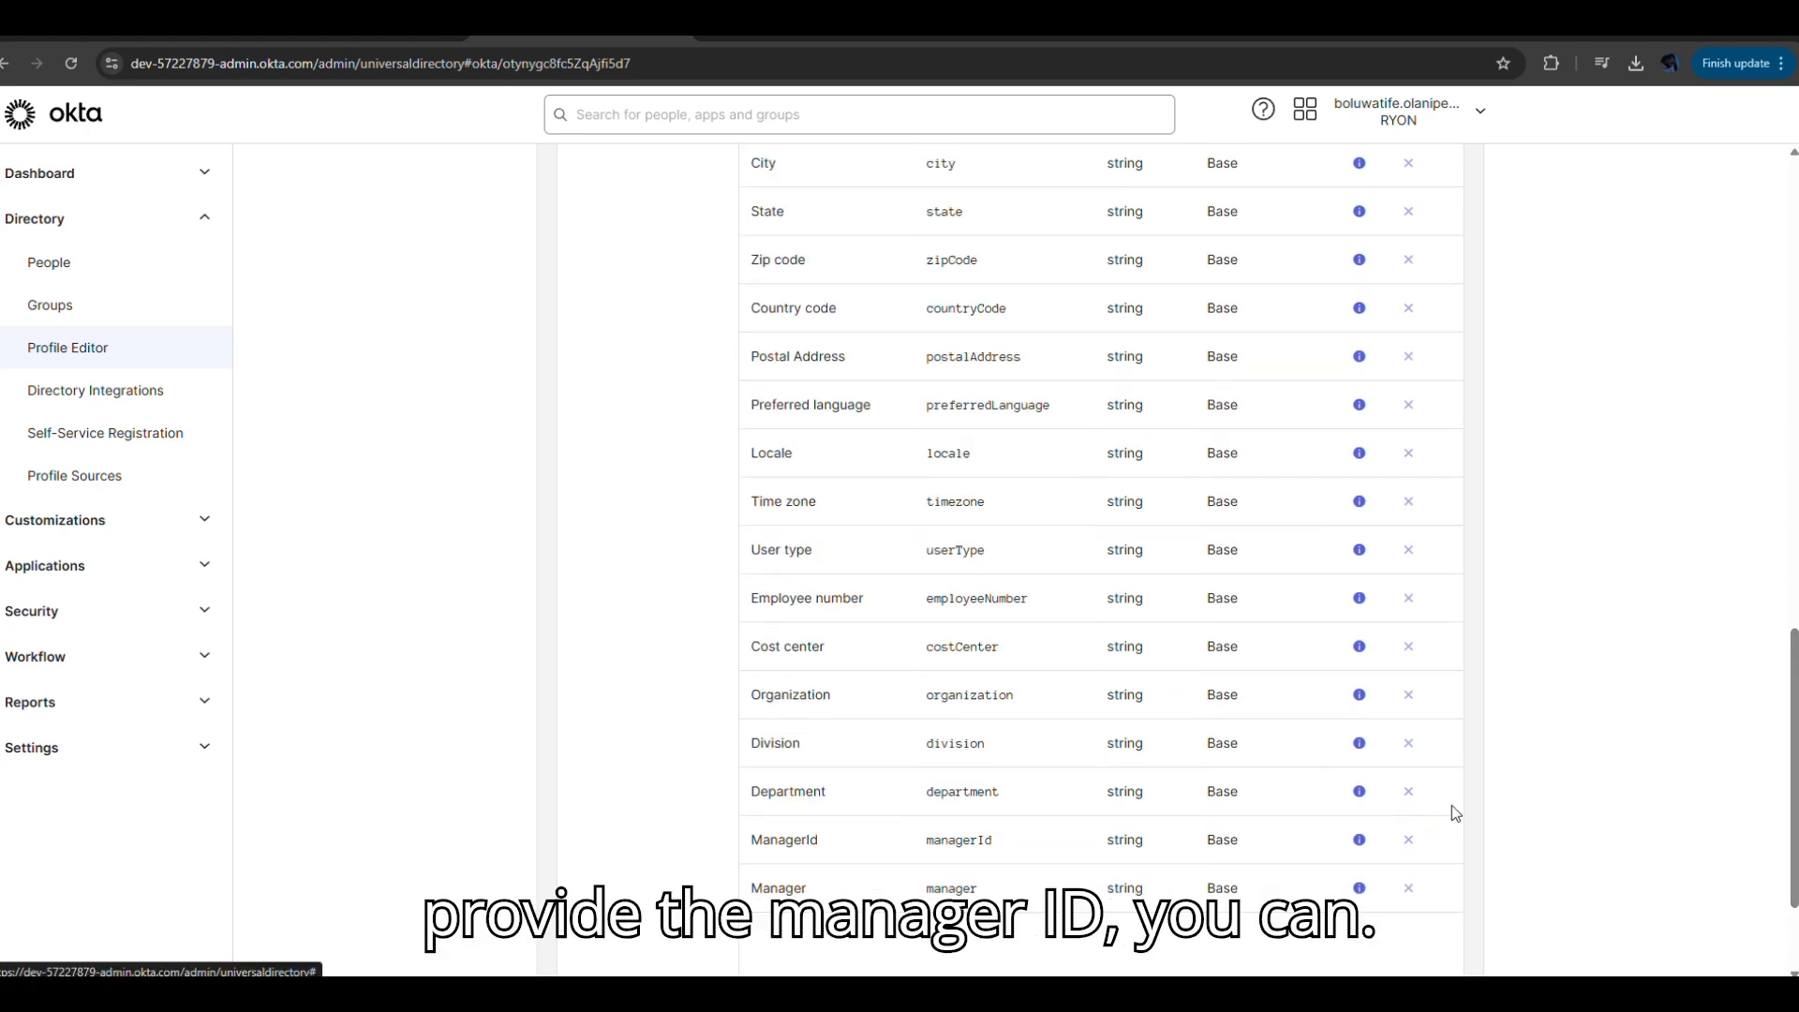
pyautogui.moveTo(1793, 843); pyautogui.dragTo(1793, 359)
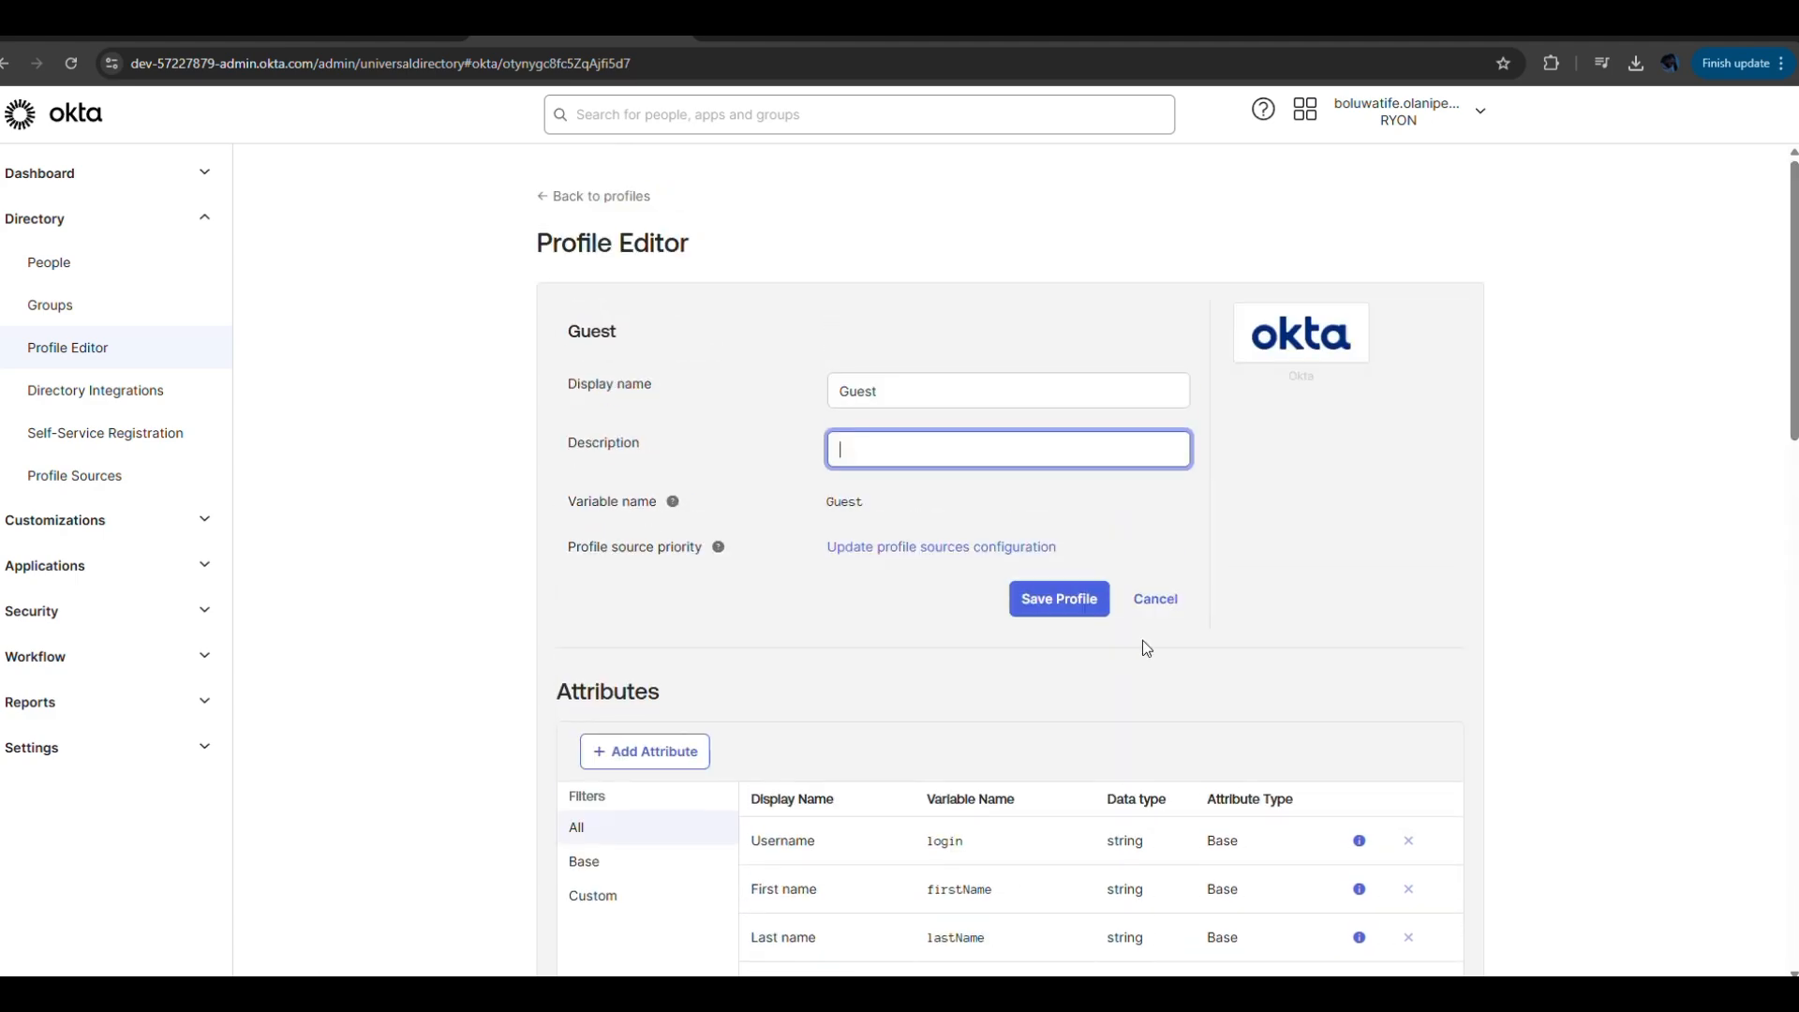
pyautogui.click(1062, 609)
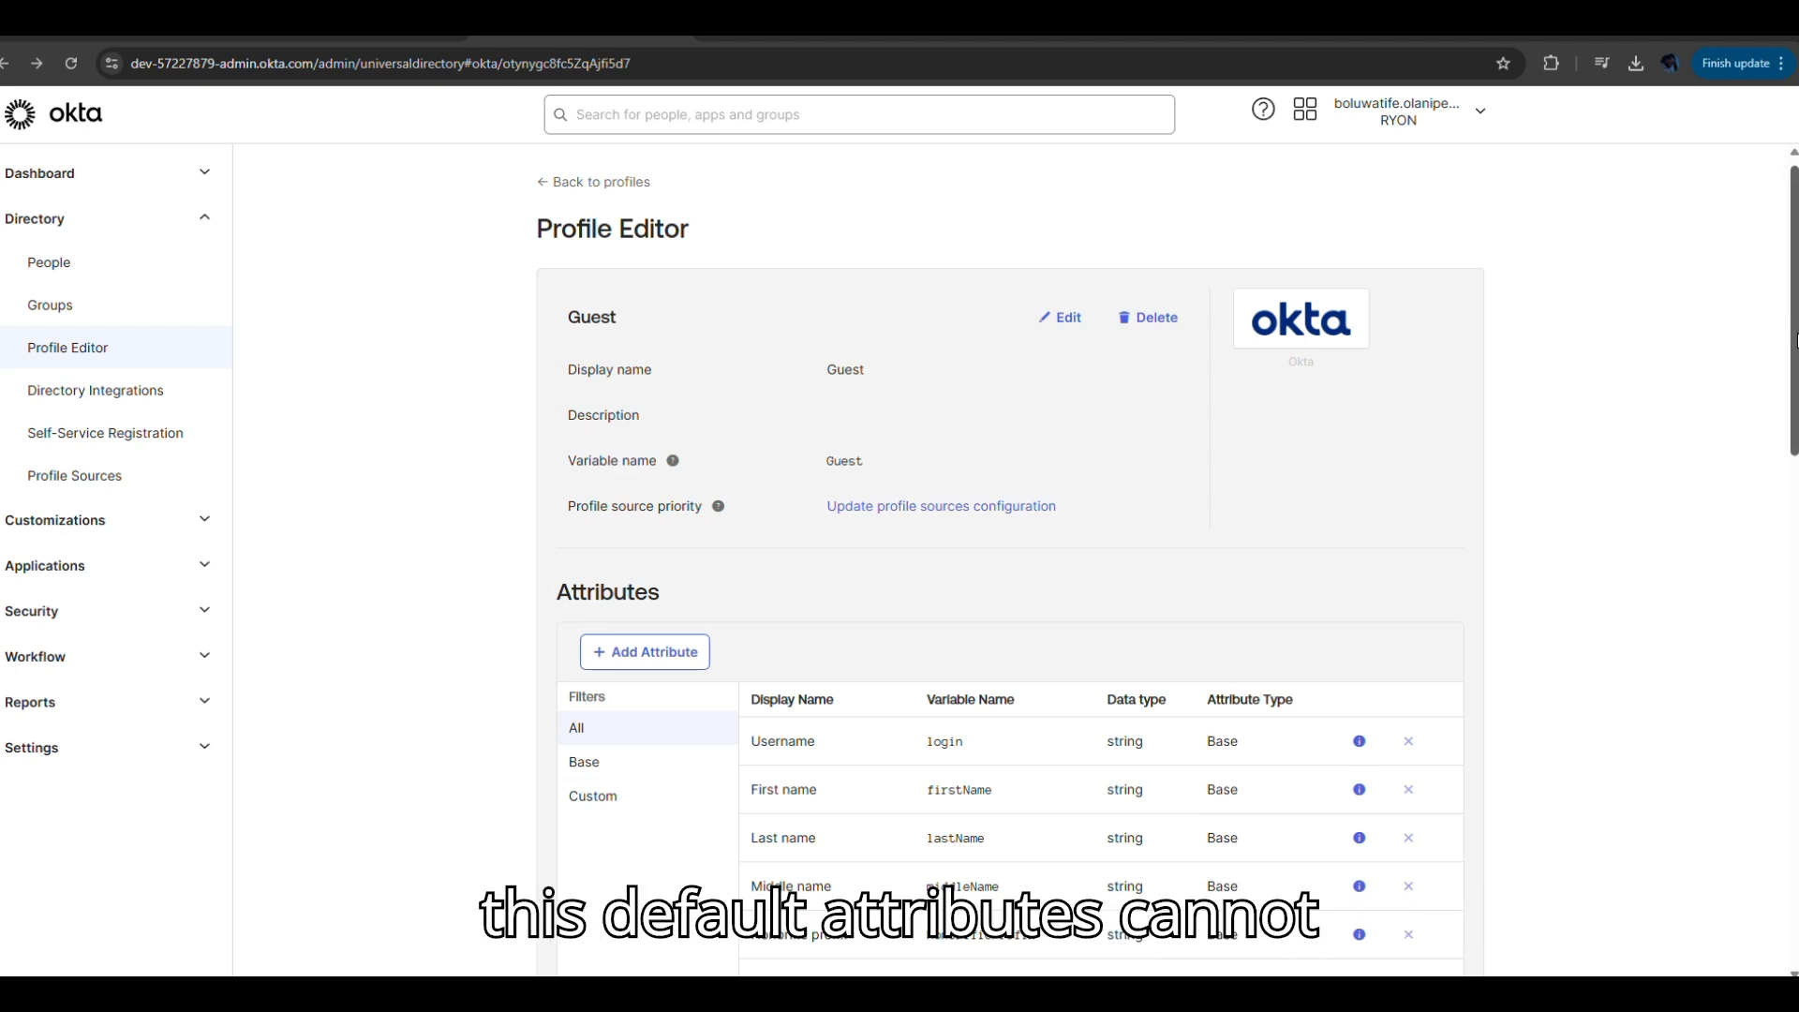
# Scroll through Guest's base attributes from Username down to Manager.
pyautogui.moveTo(1794, 352)
pyautogui.mouseDown()
pyautogui.moveTo(1794, 854)
pyautogui.moveTo(1794, 362)
pyautogui.mouseUp()
pyautogui.scroll(-2, 558, 569)
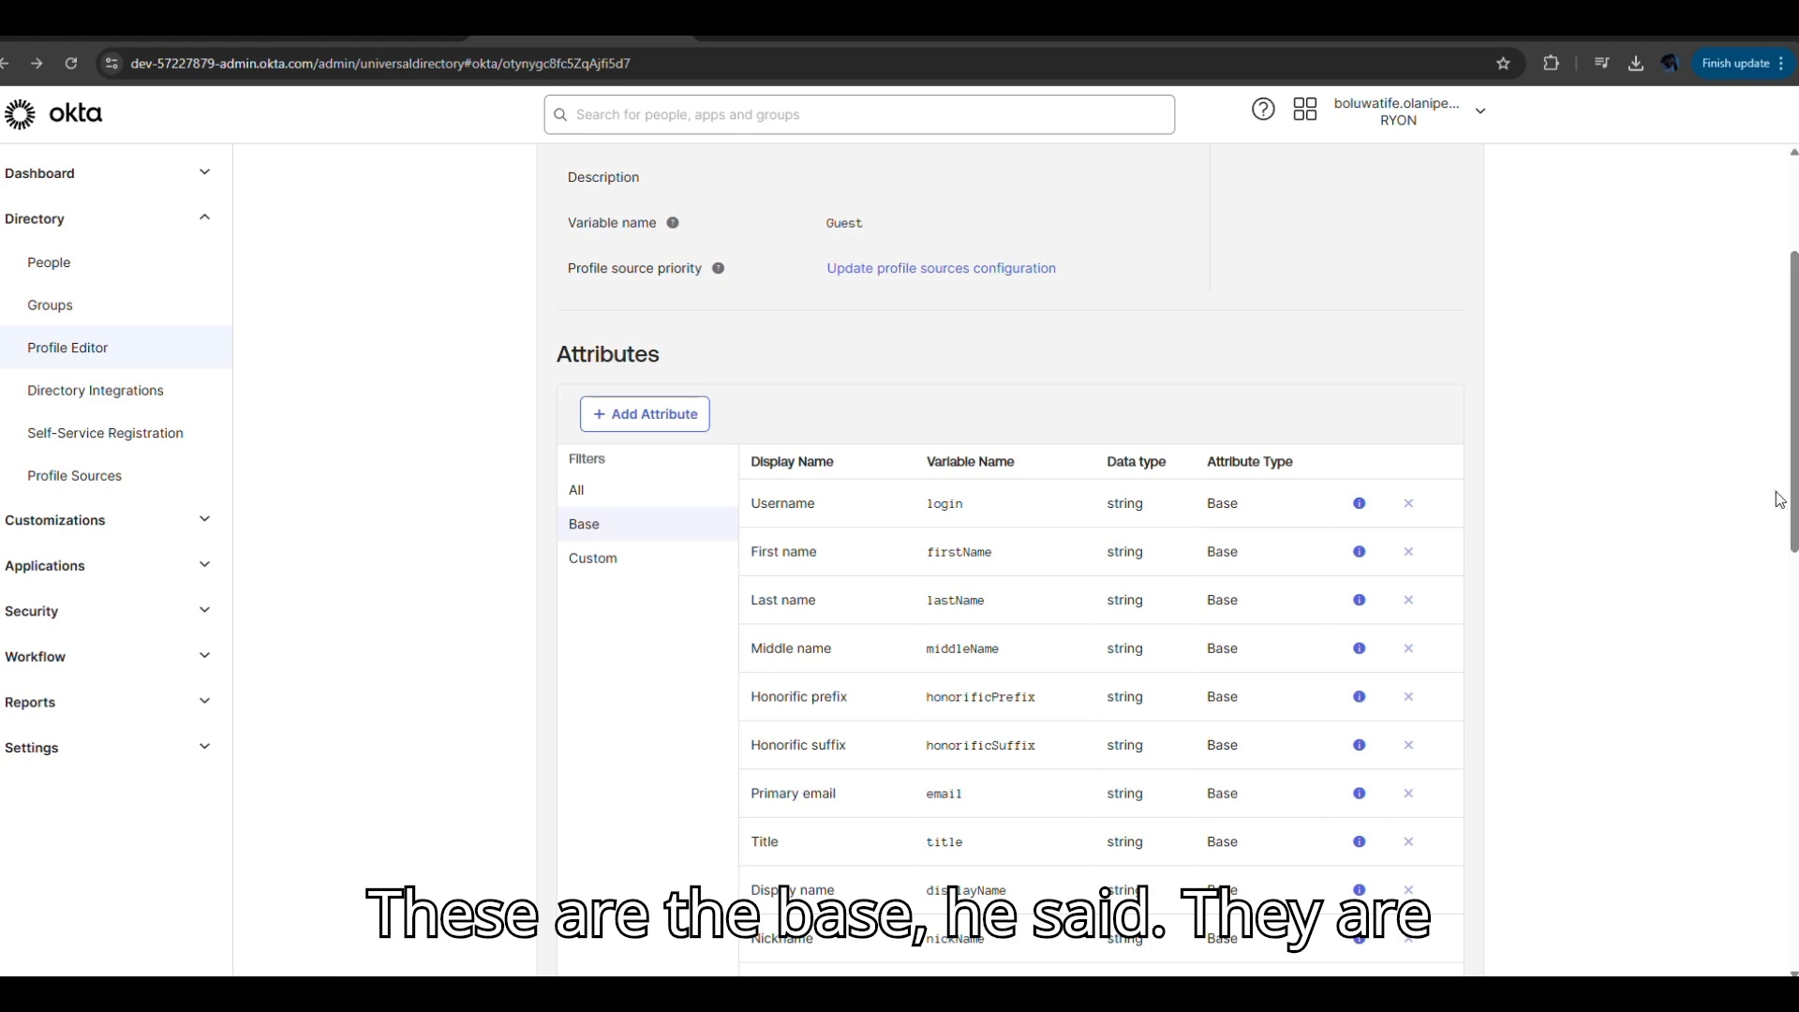
pyautogui.moveTo(1793, 495); pyautogui.dragTo(1794, 405)
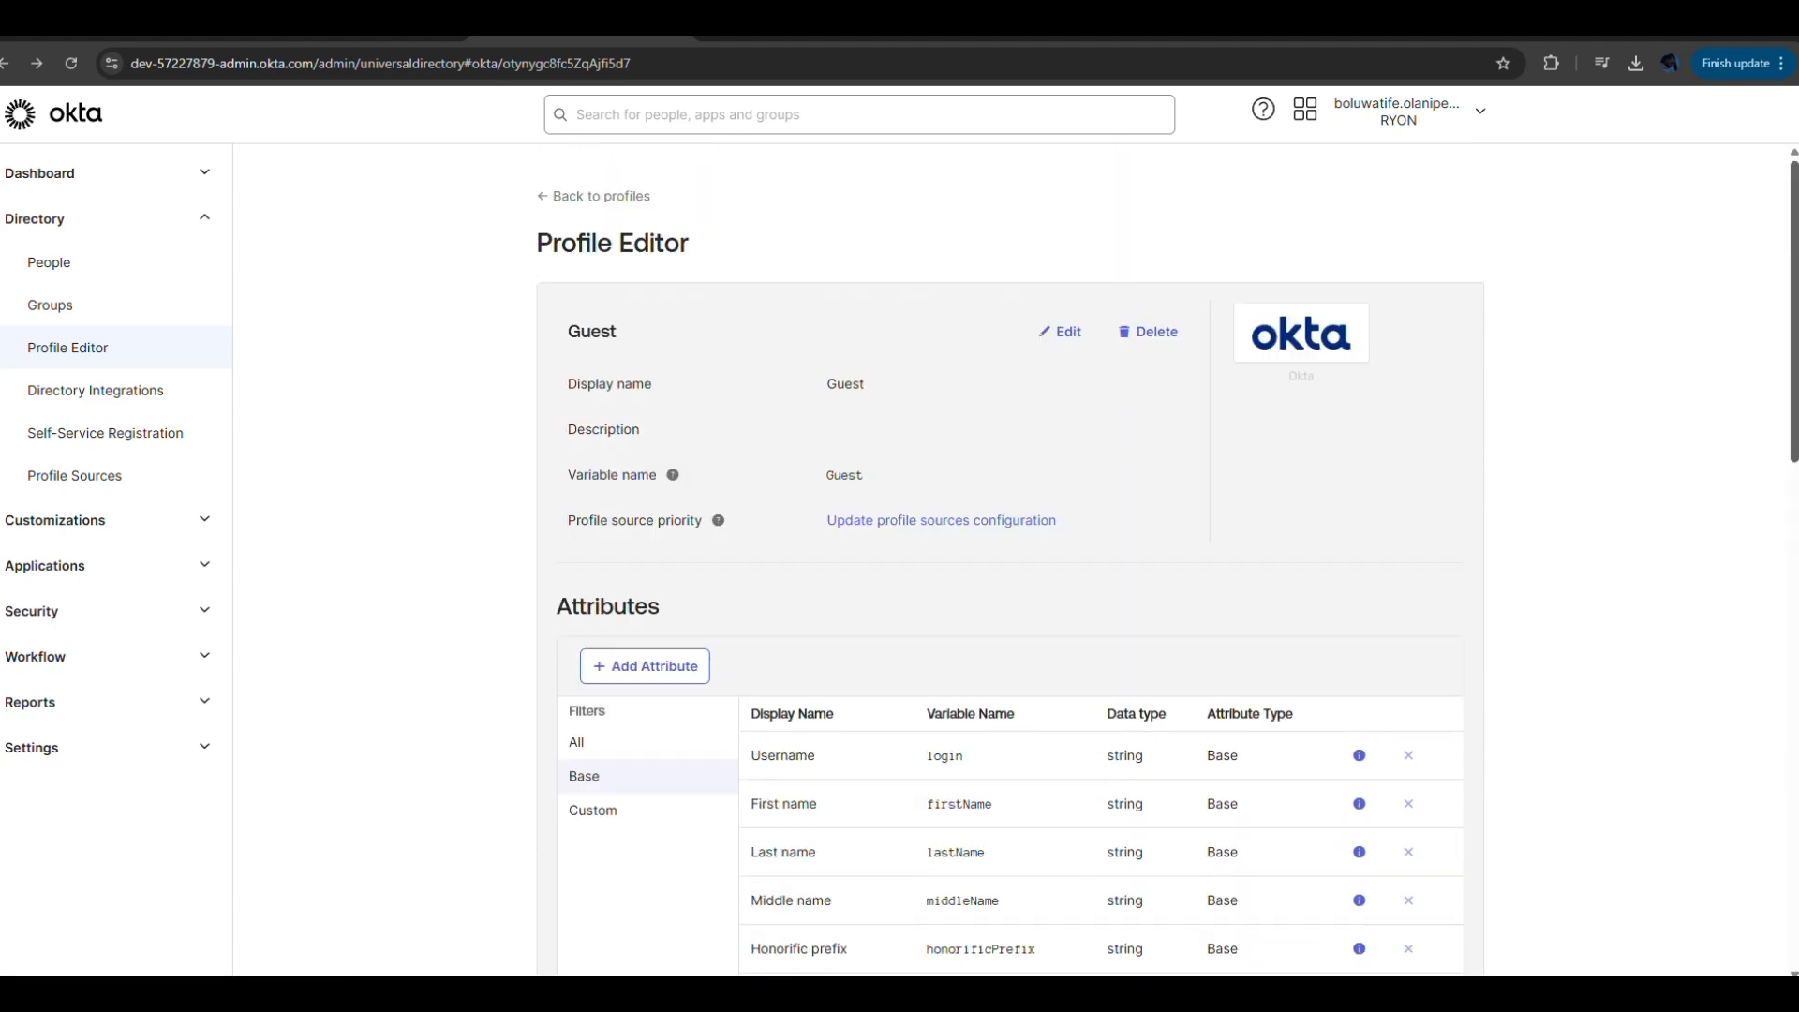
# Add a string attribute named Purpose (variable Purpose), described 'Why do you want to be onboarded'.
pyautogui.click(654, 662)
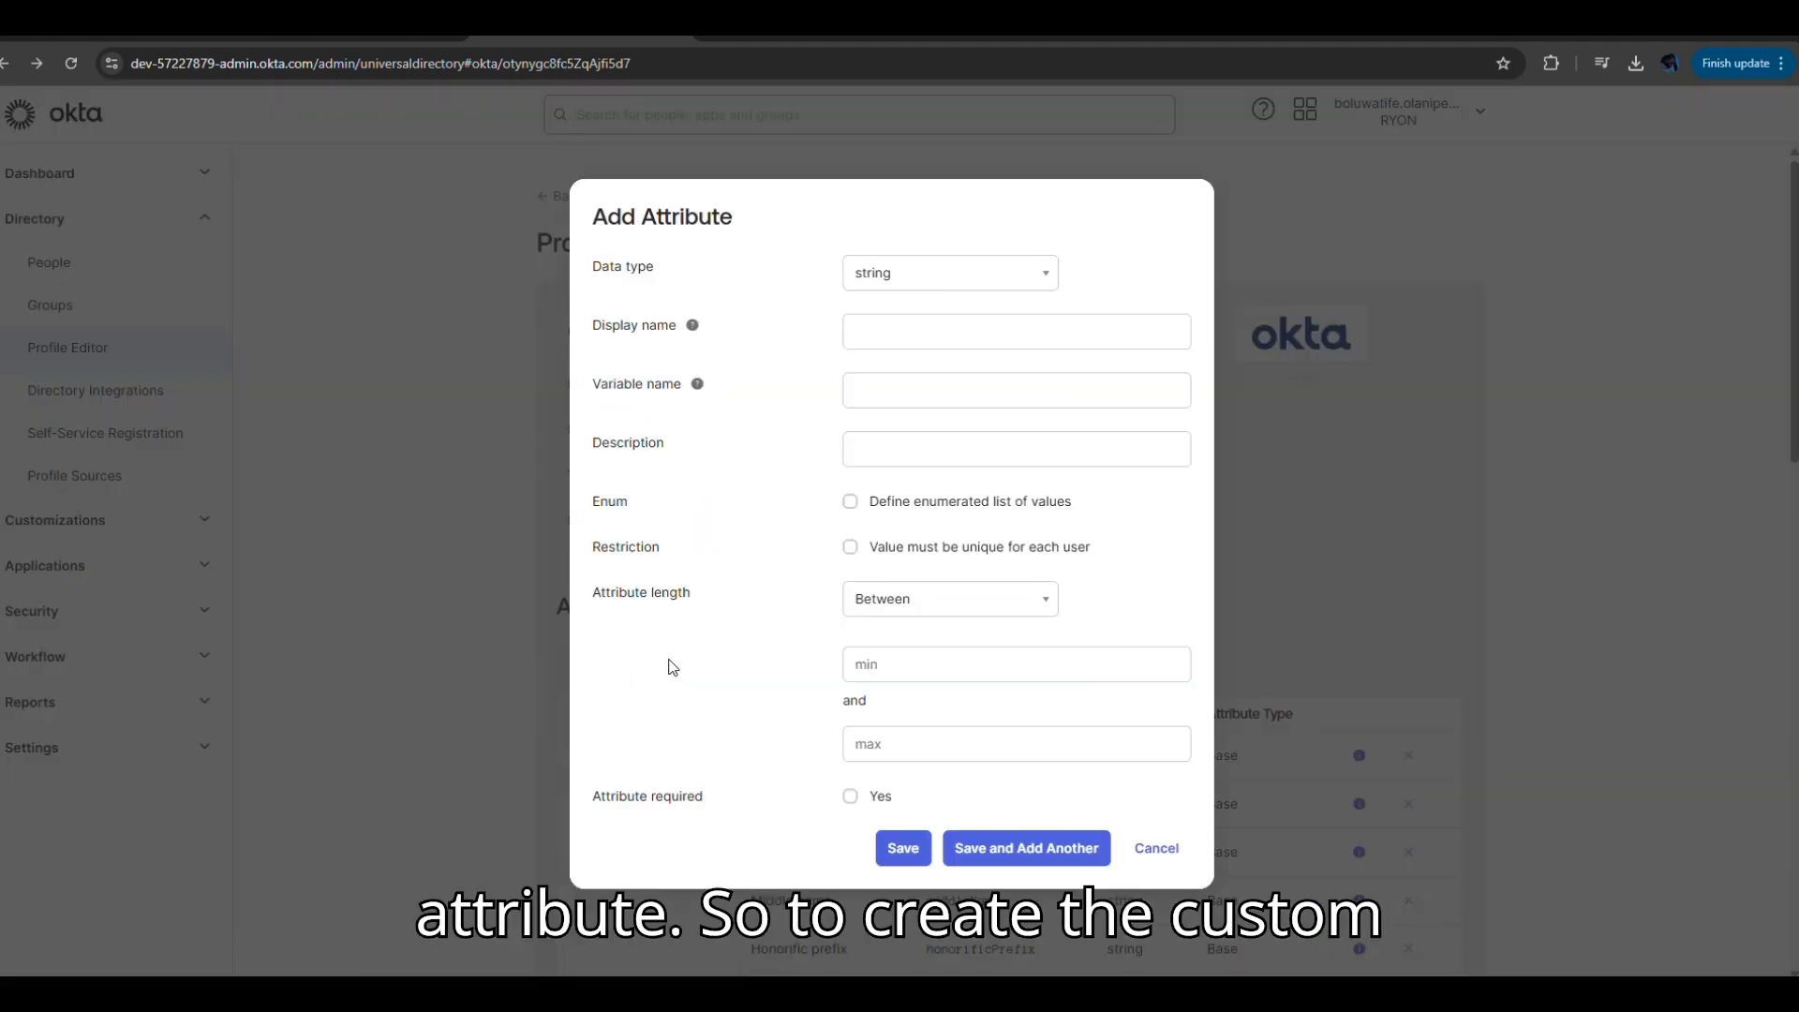
pyautogui.click(994, 282)
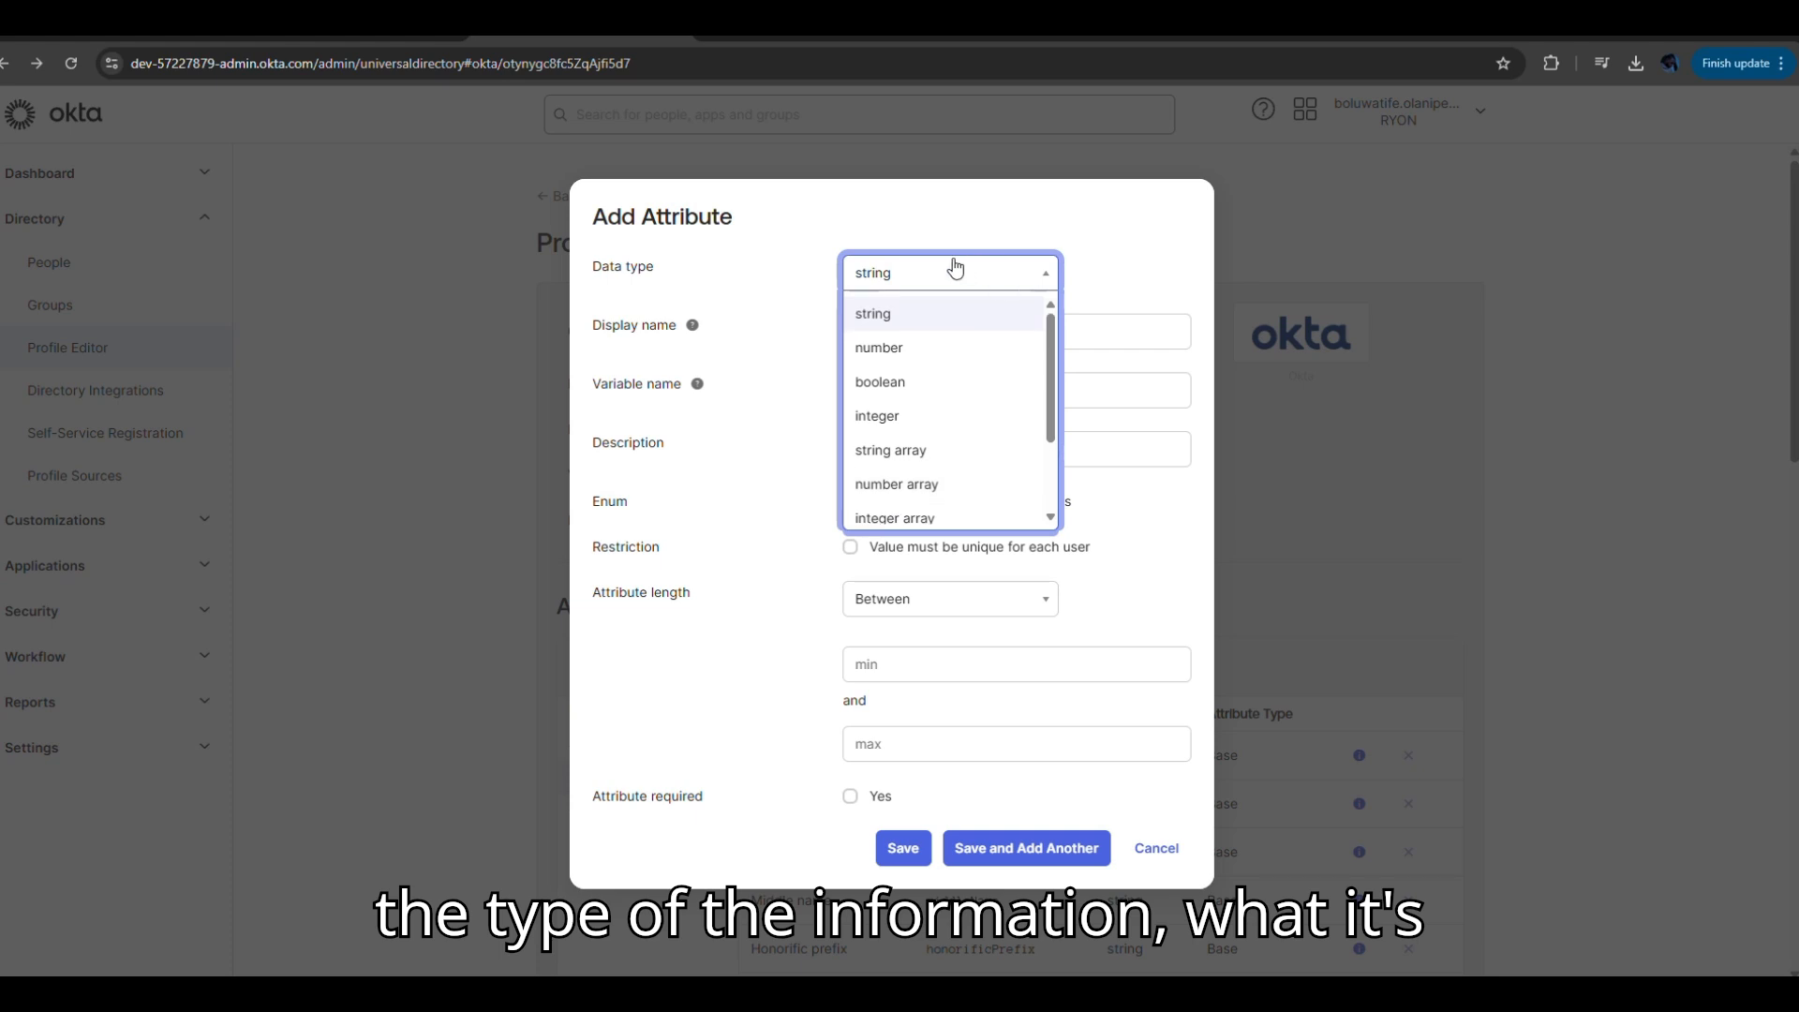
pyautogui.click(888, 315)
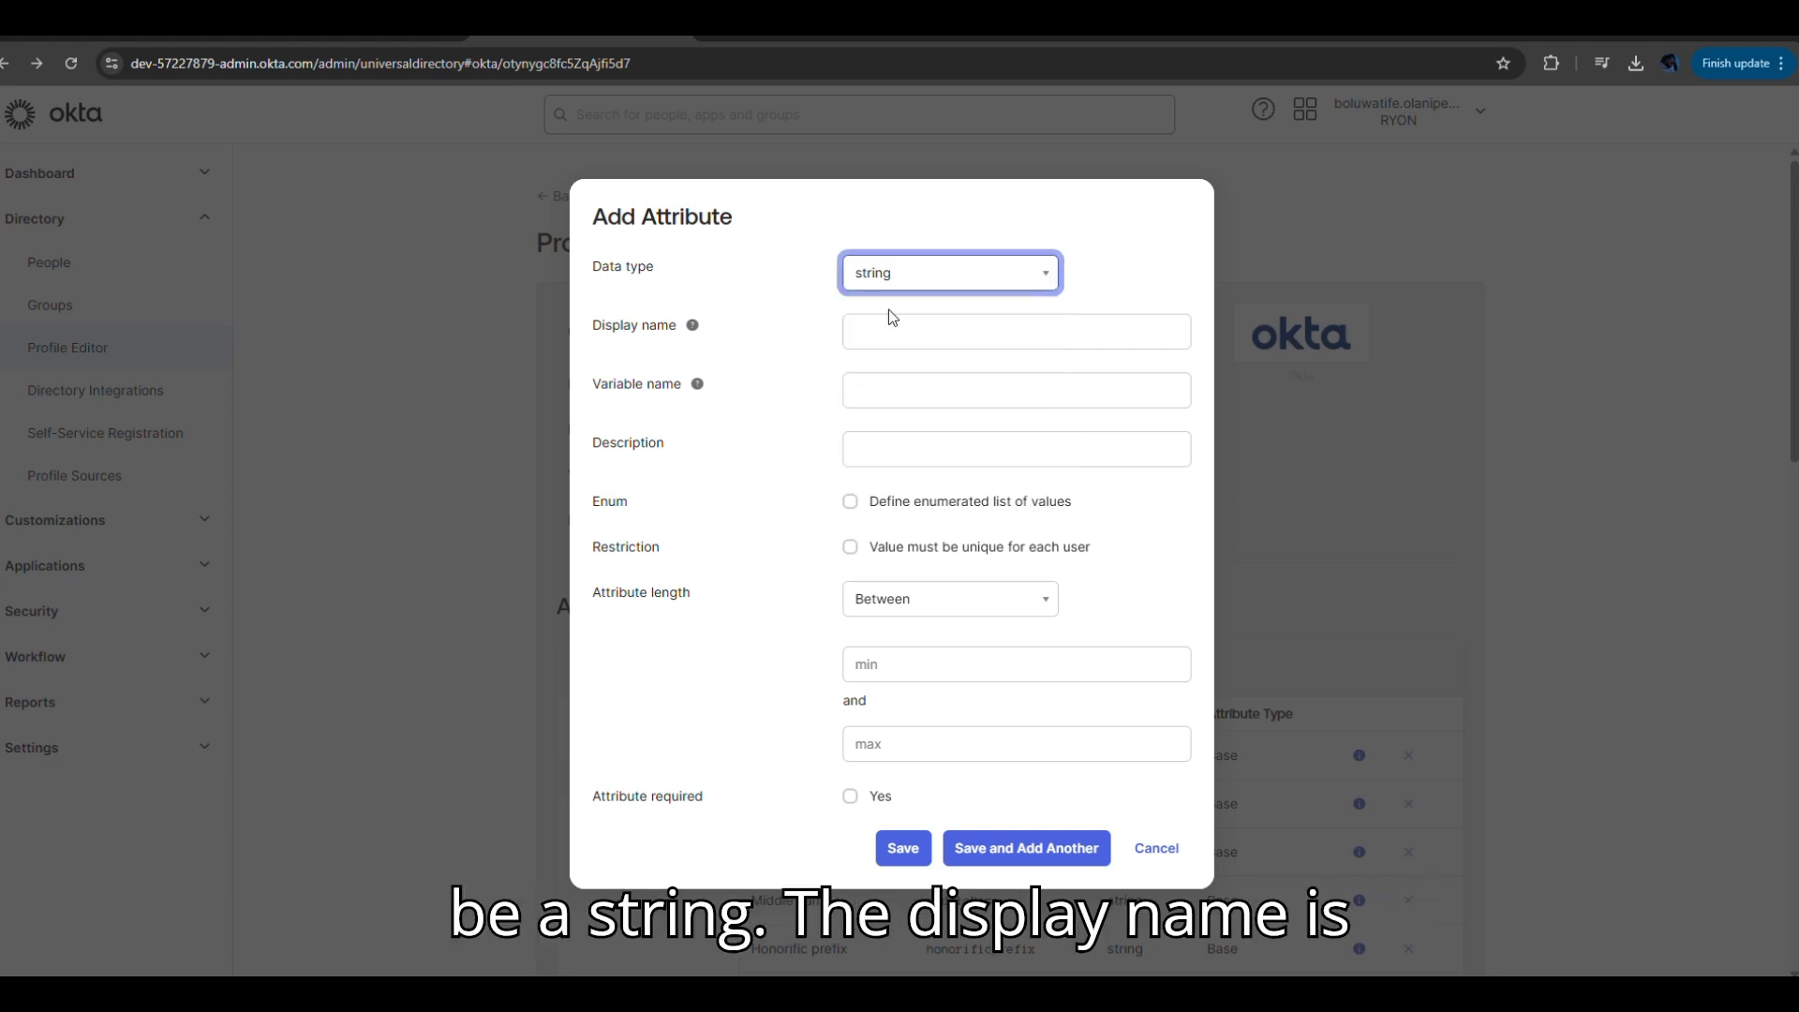
pyautogui.click(890, 321)
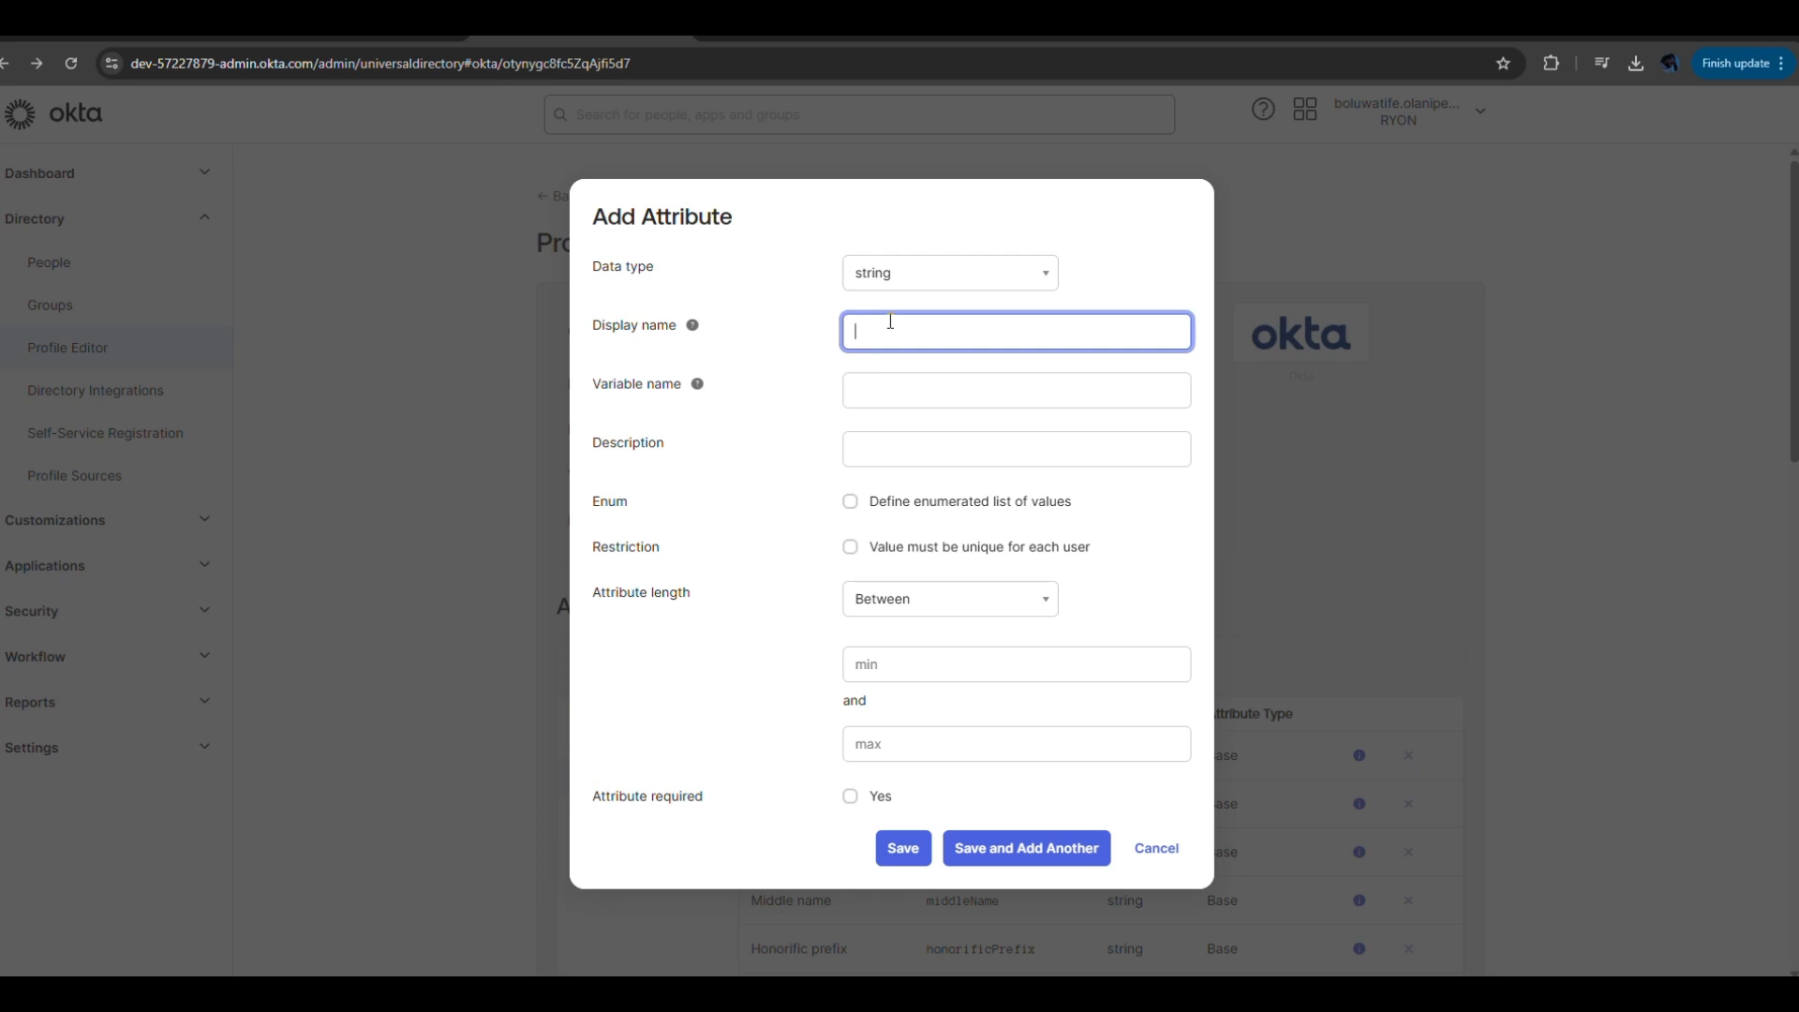
pyautogui.write('Purpose')
pyautogui.click(888, 380)
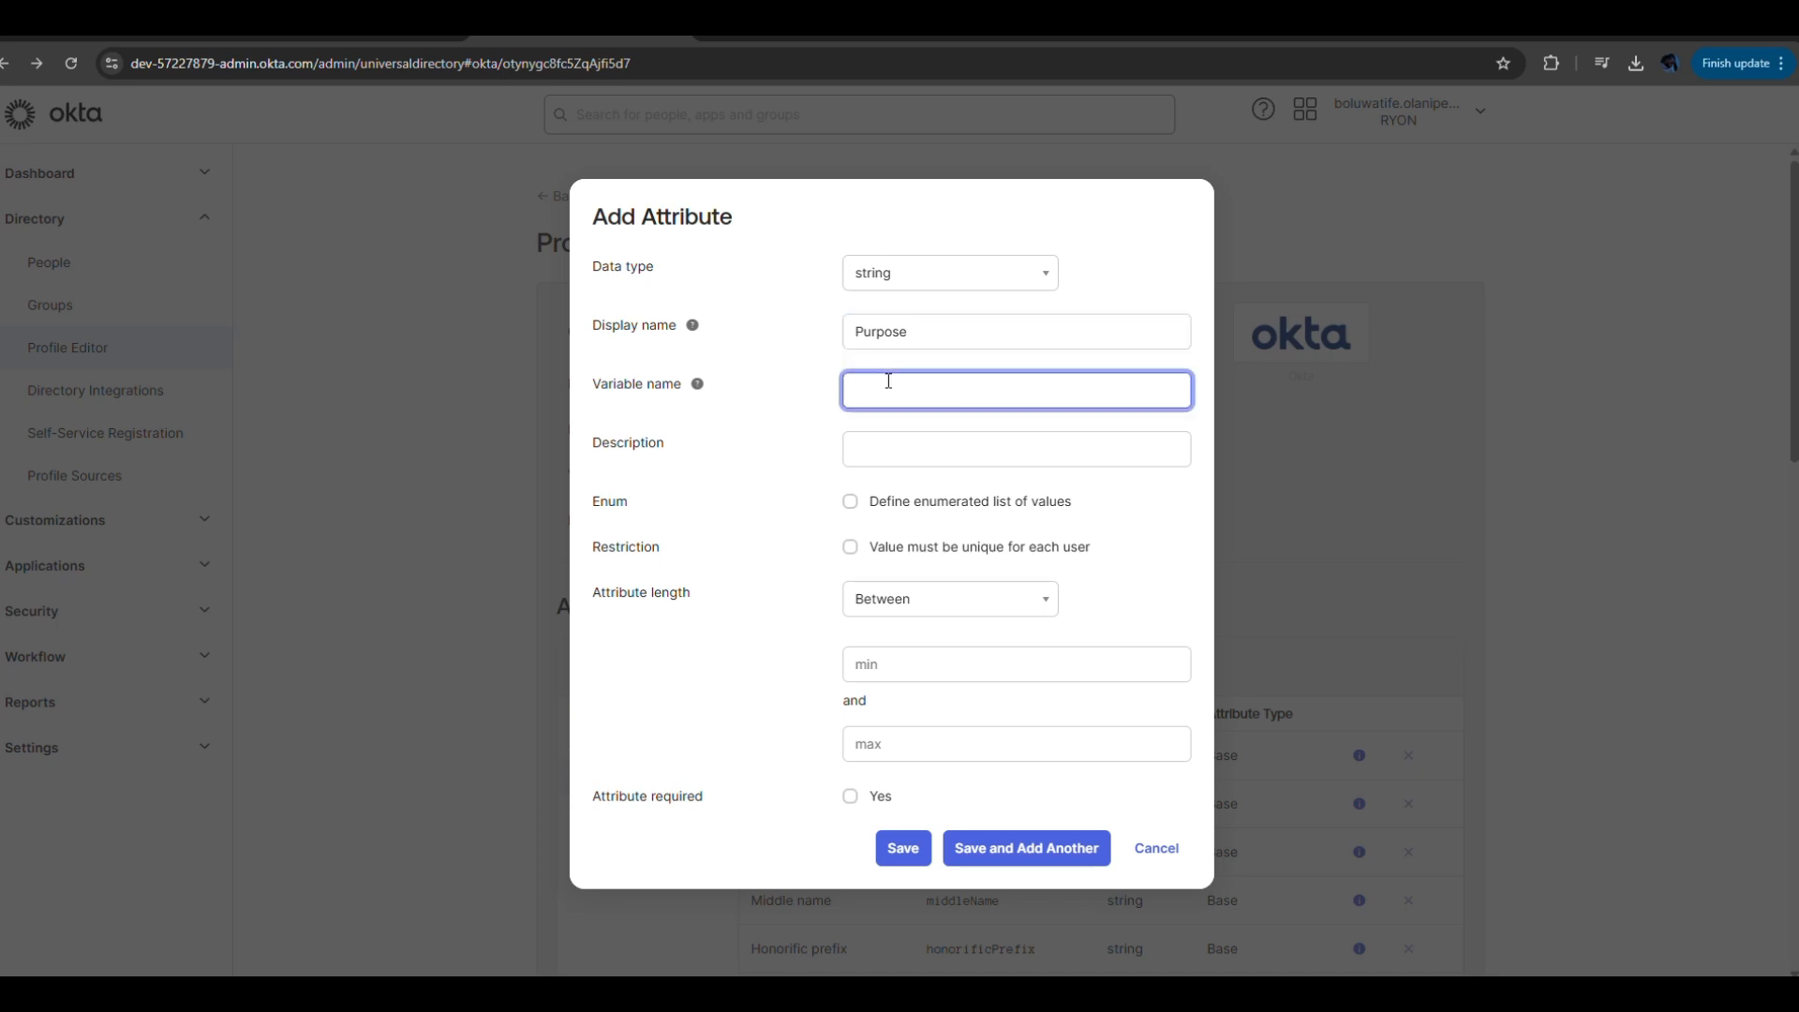
pyautogui.write('Purpose')
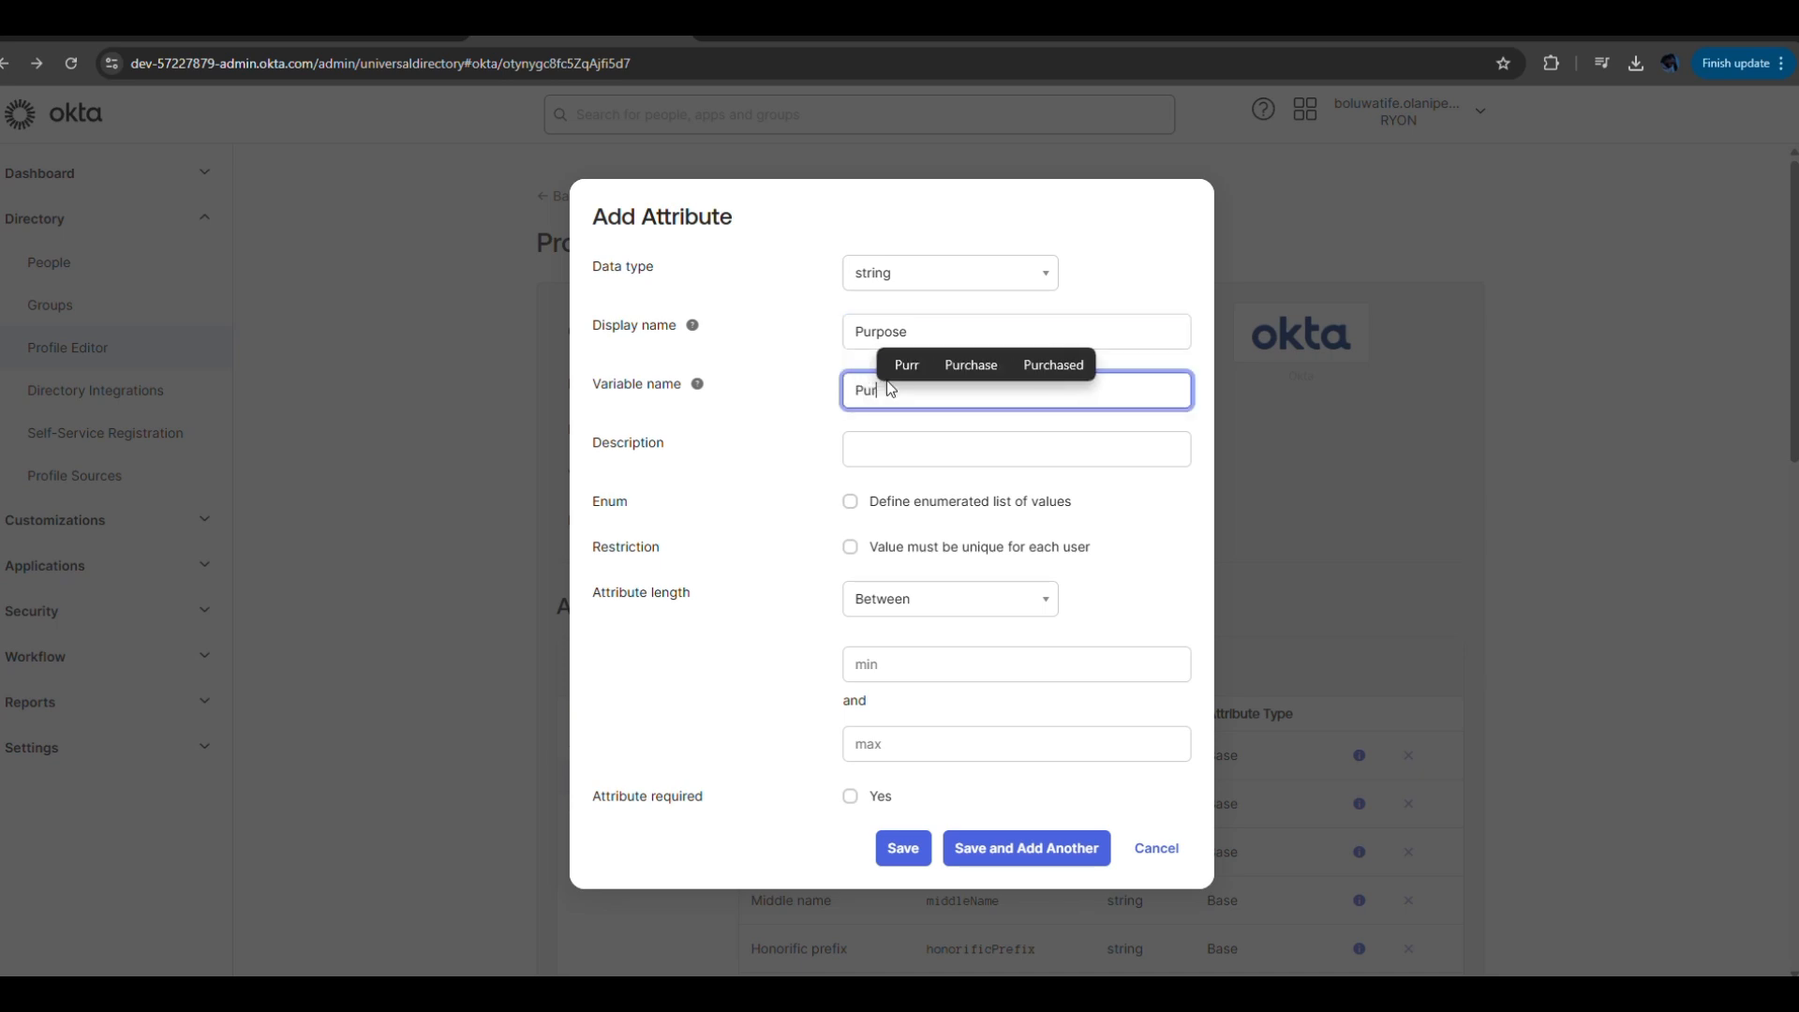
pyautogui.click(880, 453)
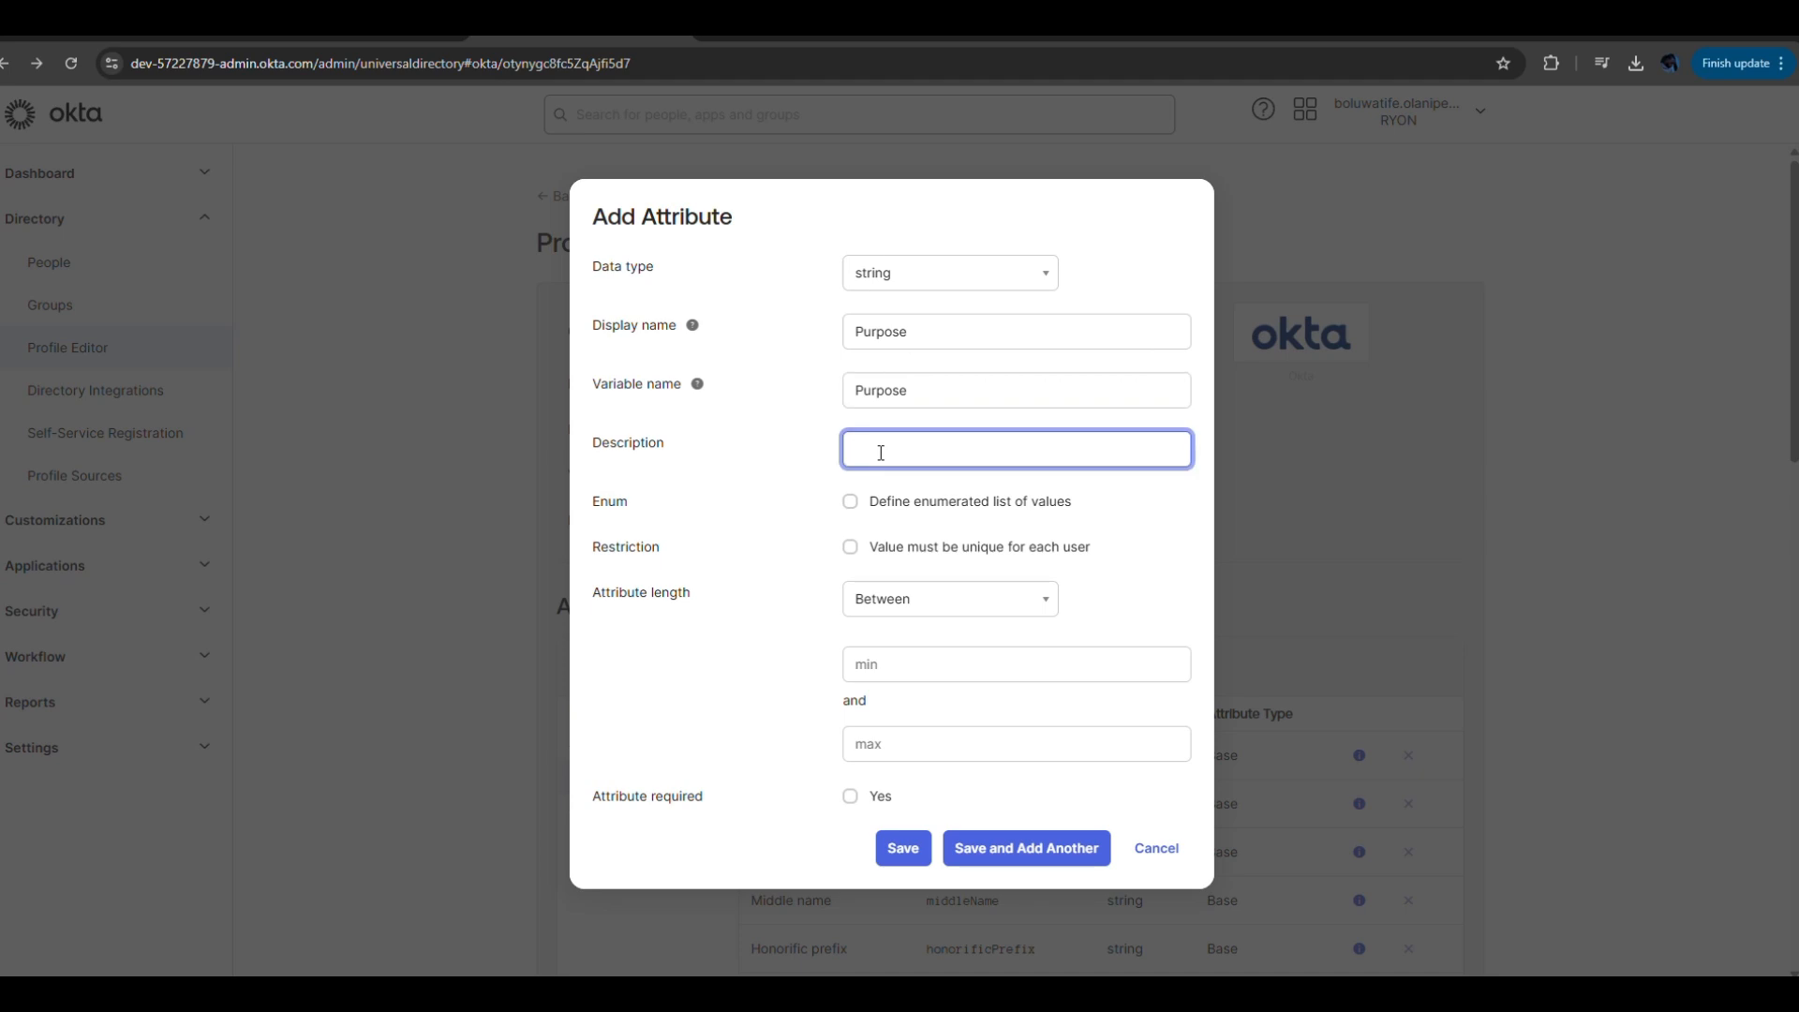
pyautogui.write('Why')
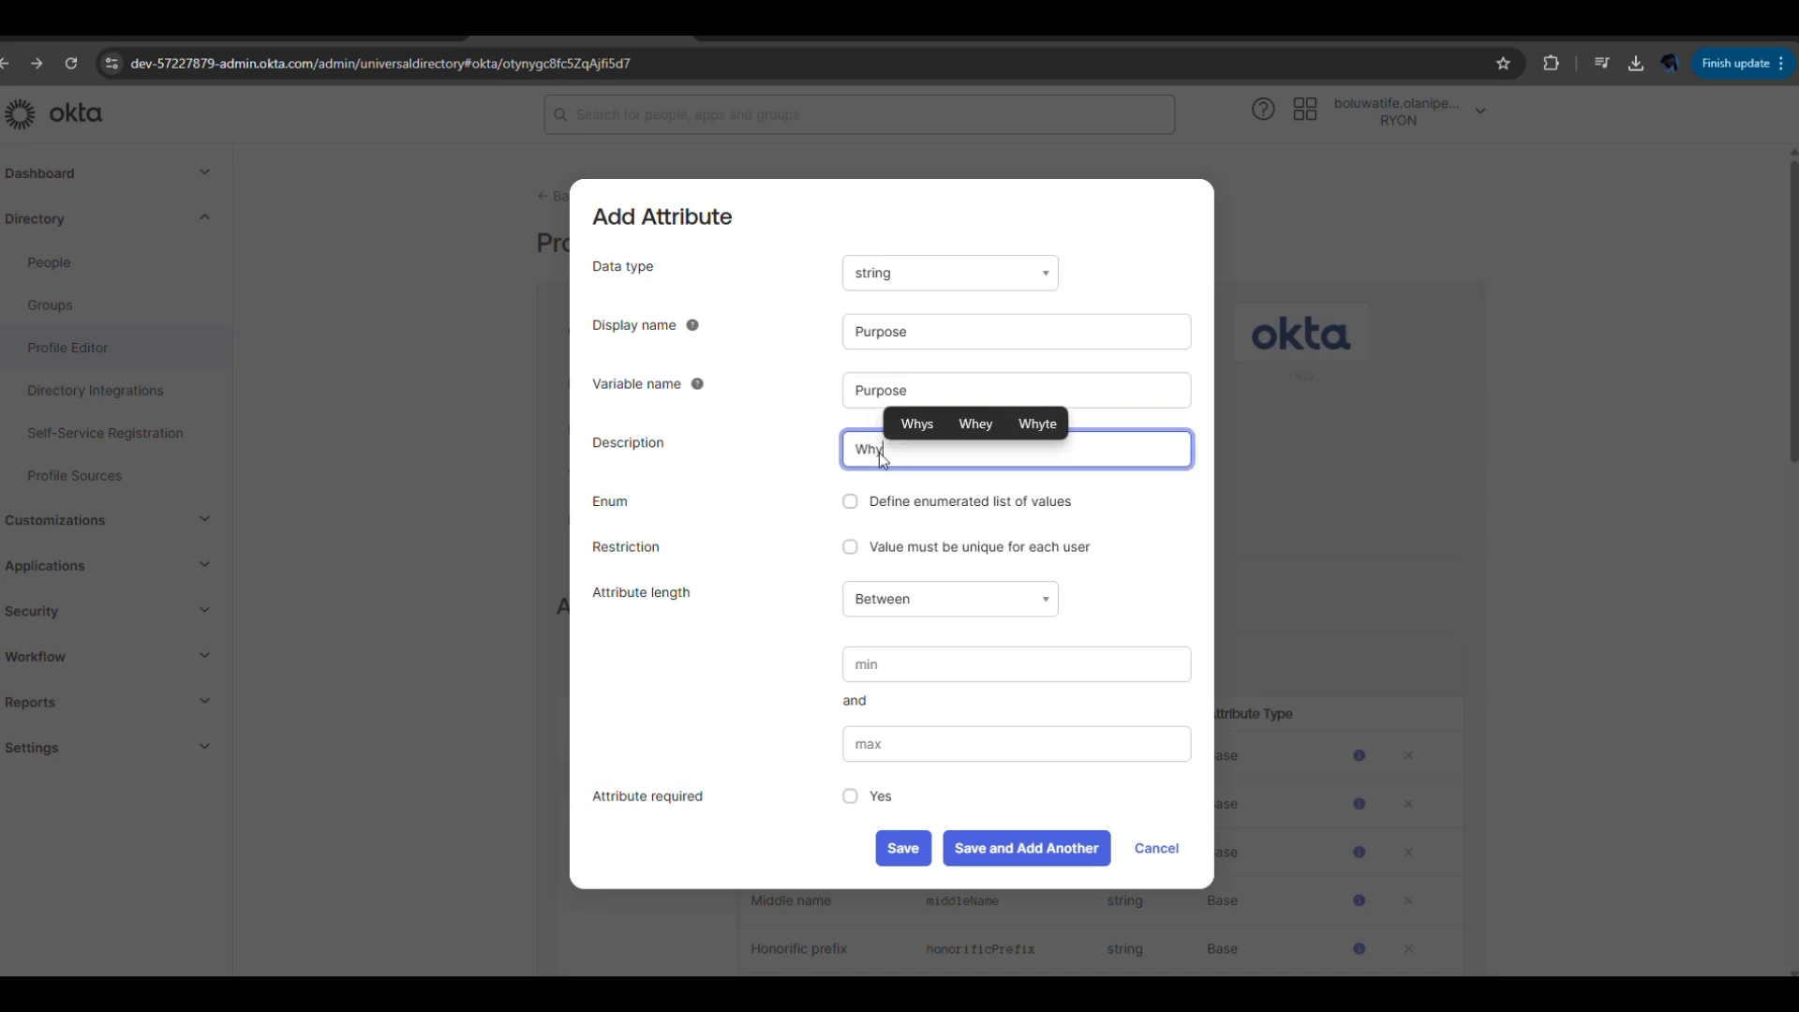
pyautogui.write(' do you wan')
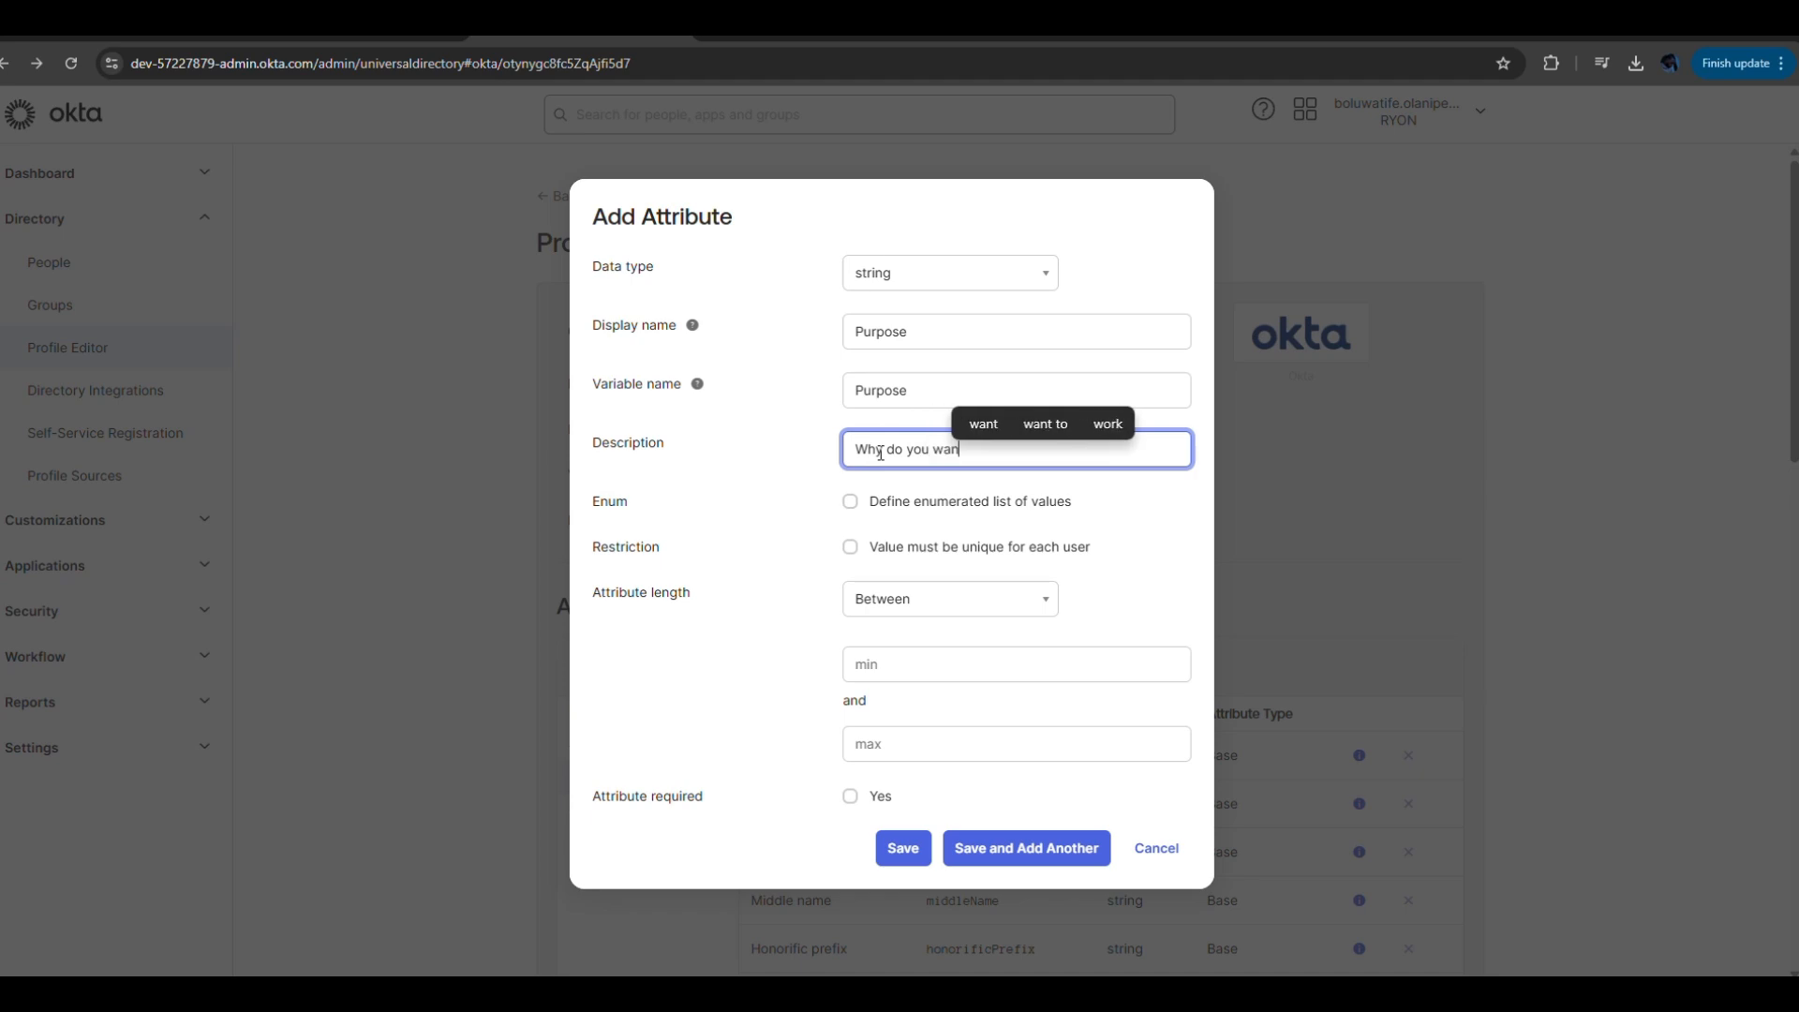
pyautogui.write('t to be')
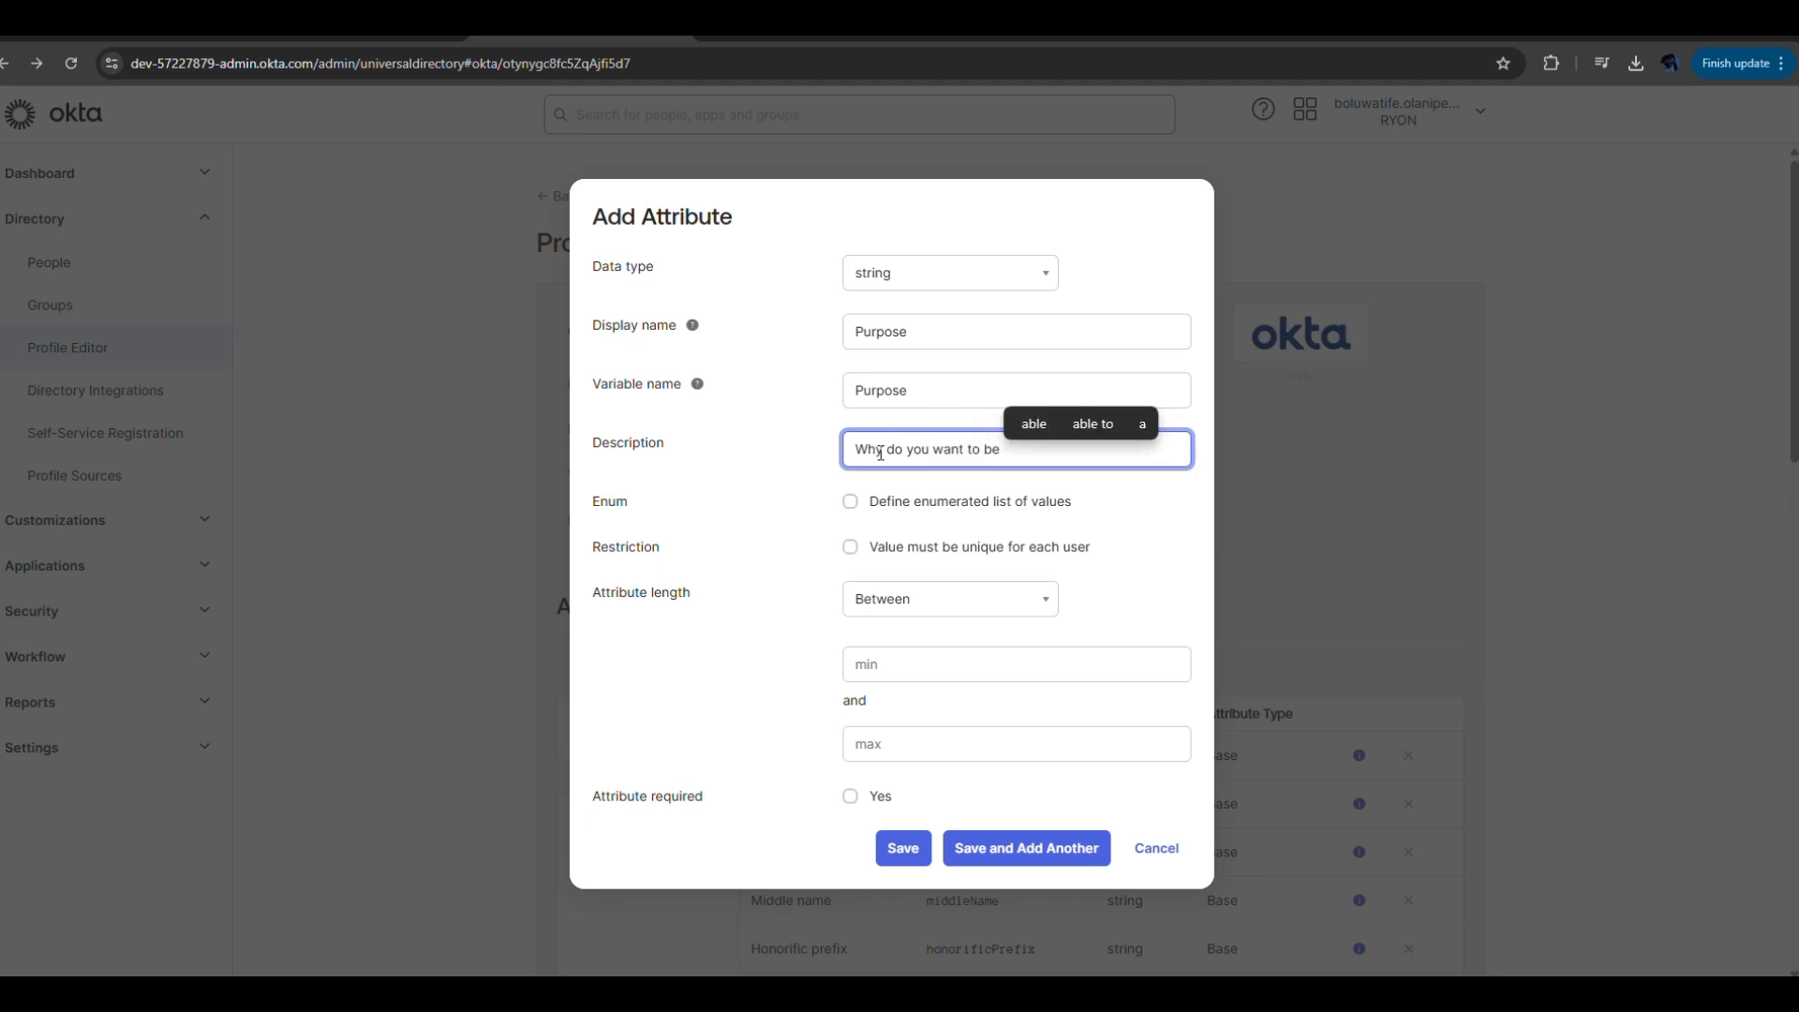
pyautogui.write(' onboarde')
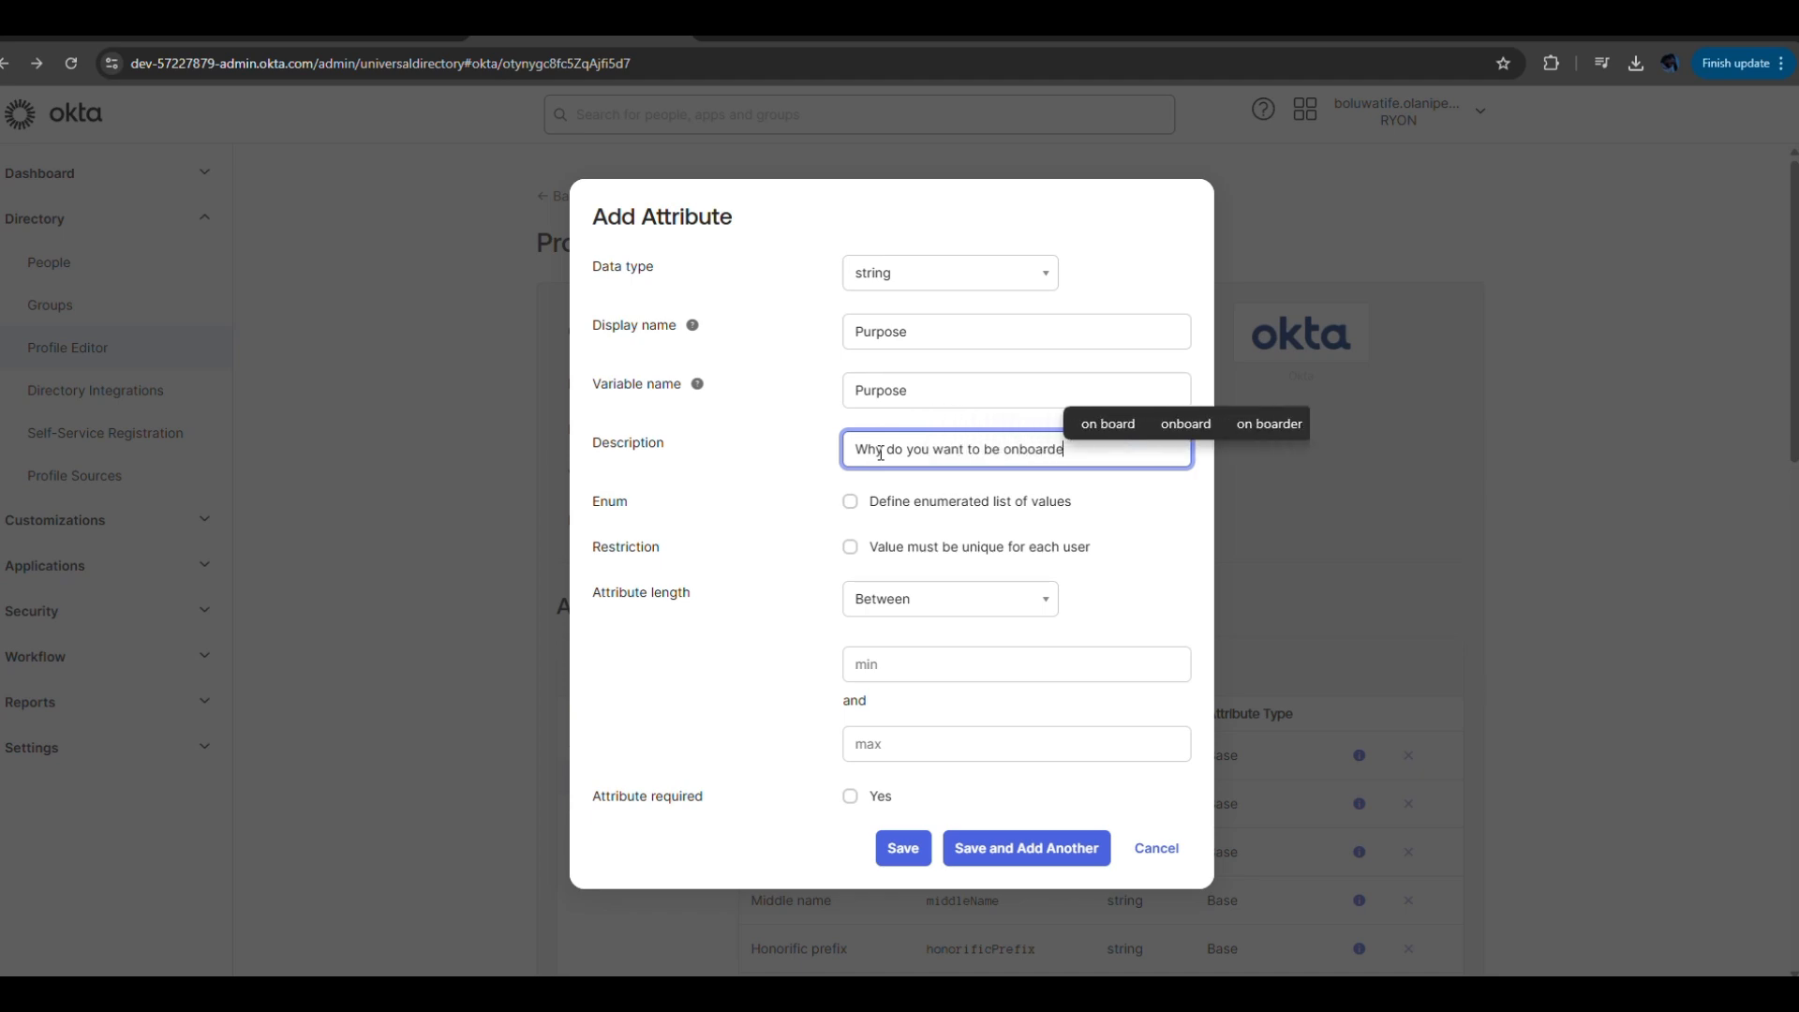
pyautogui.write('d')
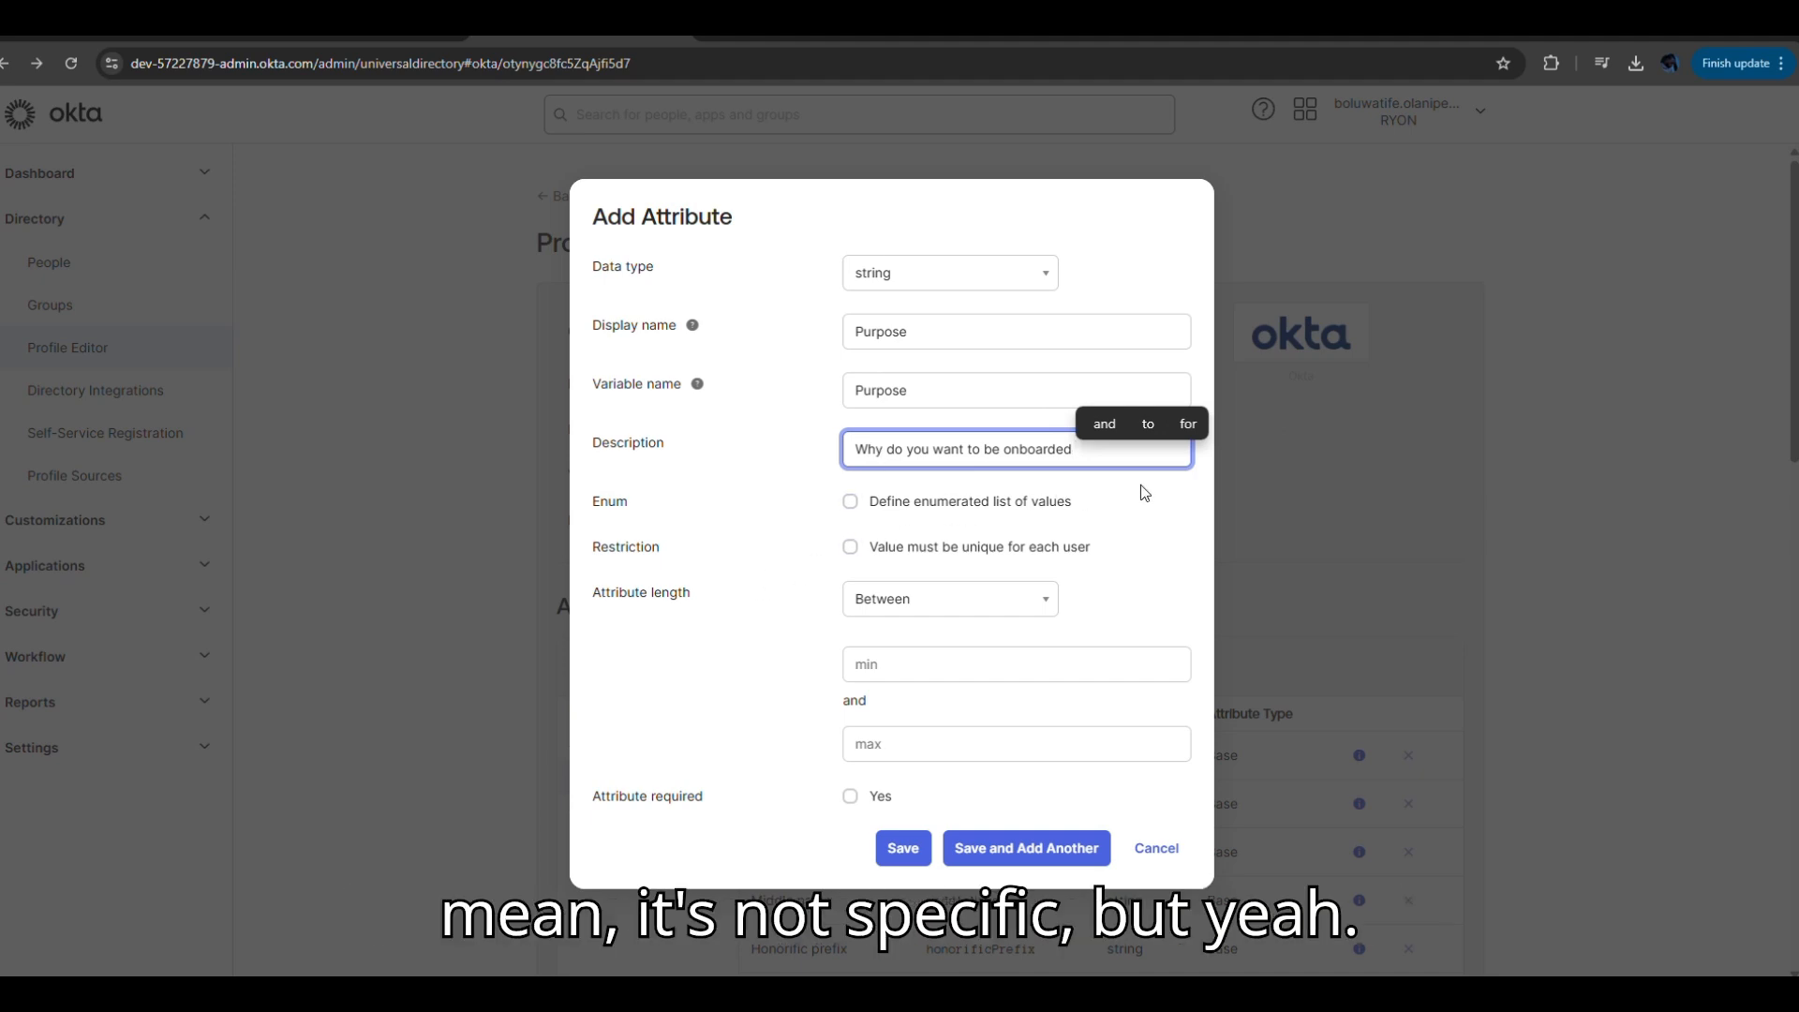
# Leave enumeration off, keep the Between length rule, mark Purpose required, and save it.
pyautogui.click(851, 502)
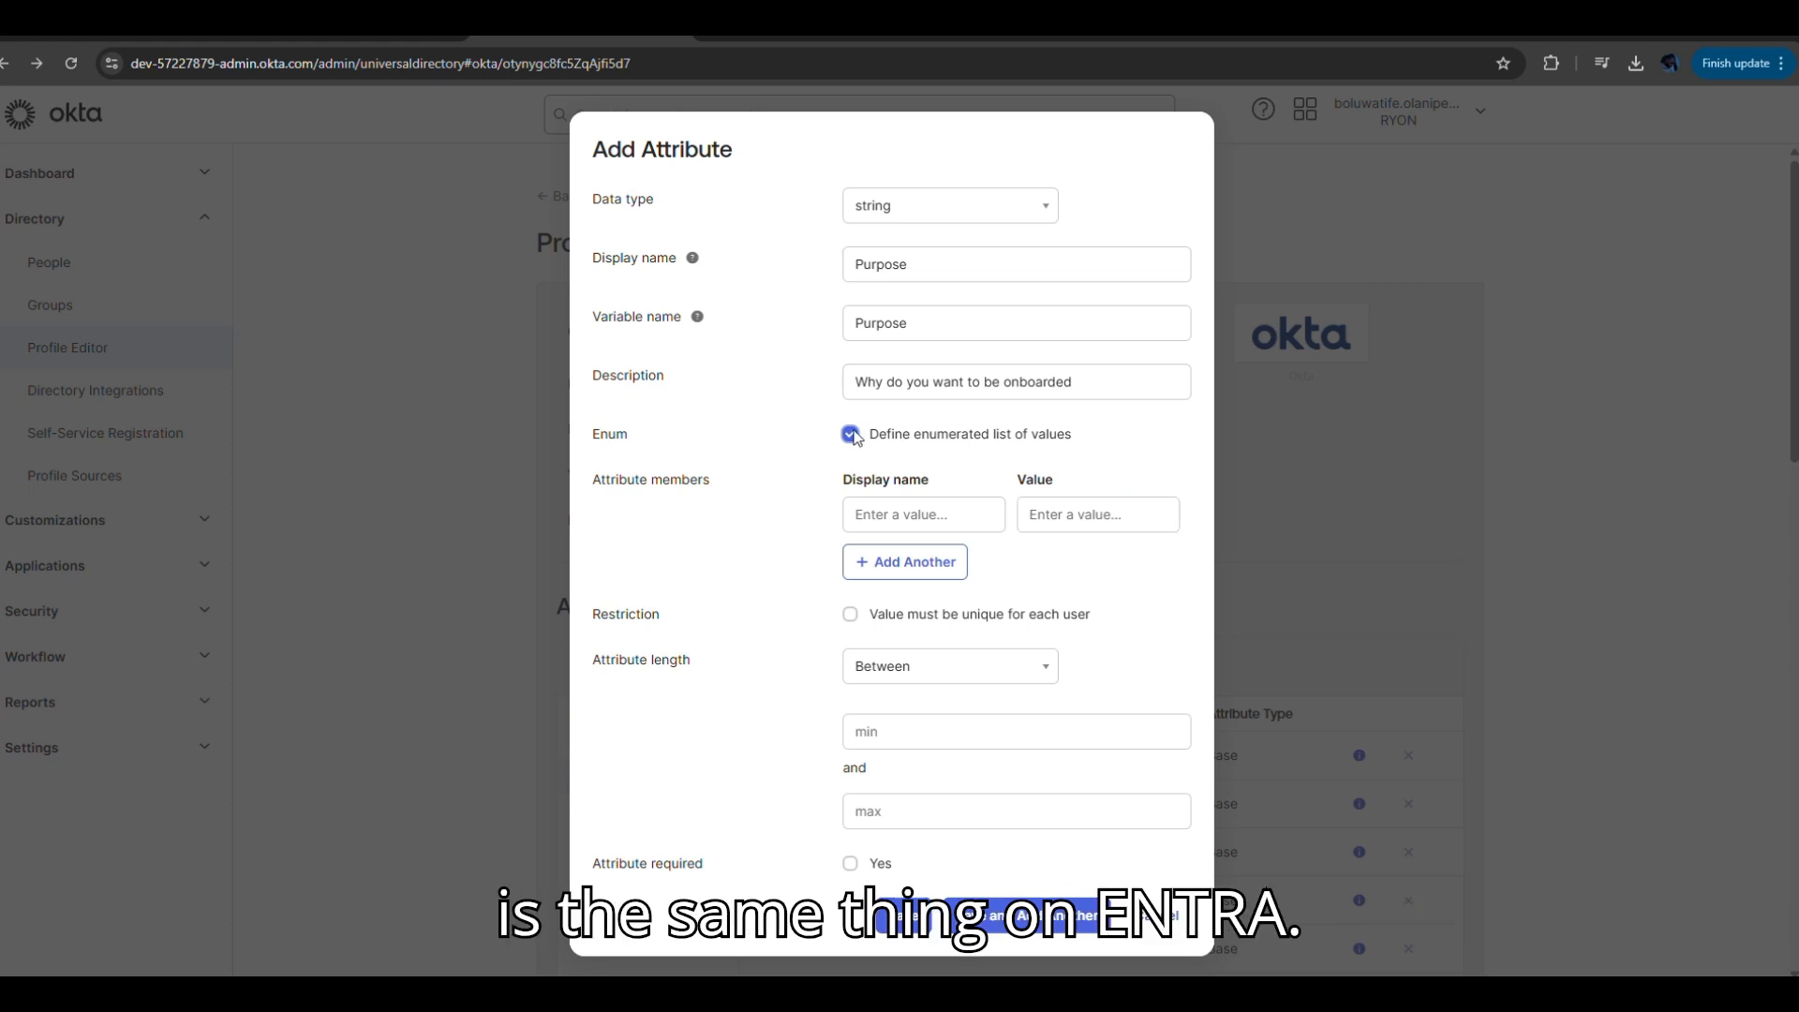
pyautogui.click(851, 434)
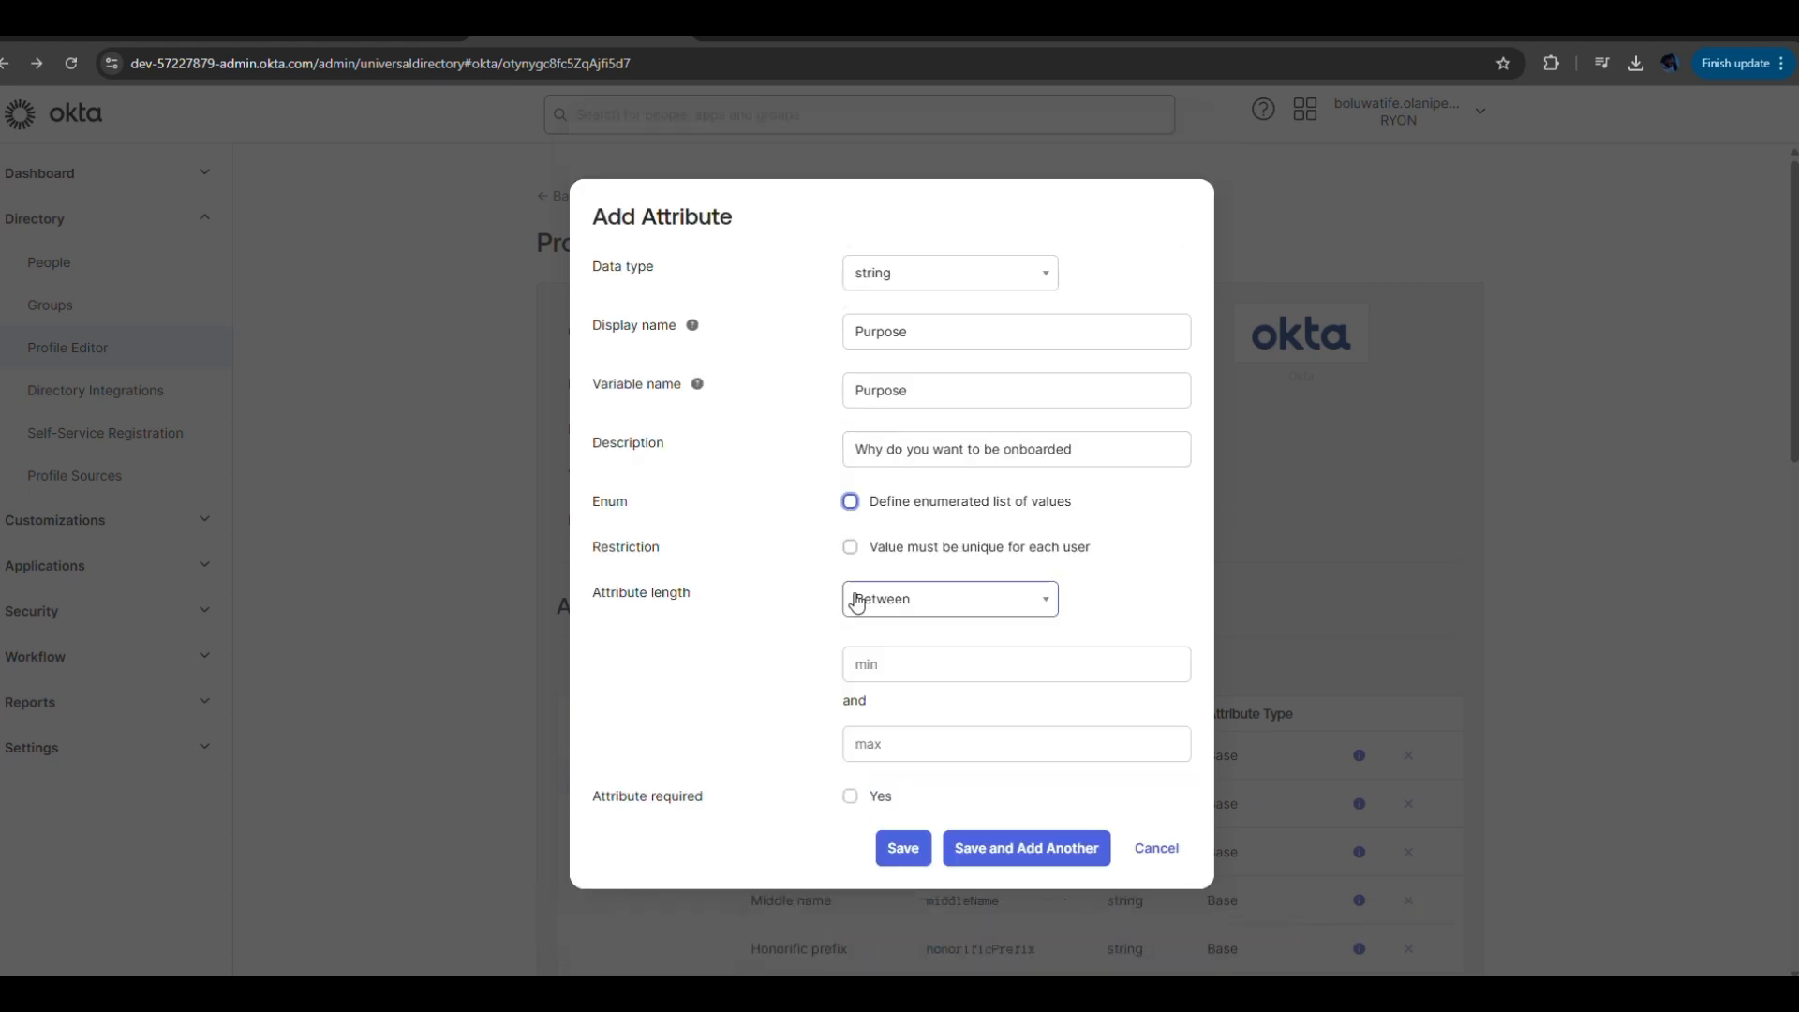
pyautogui.click(975, 607)
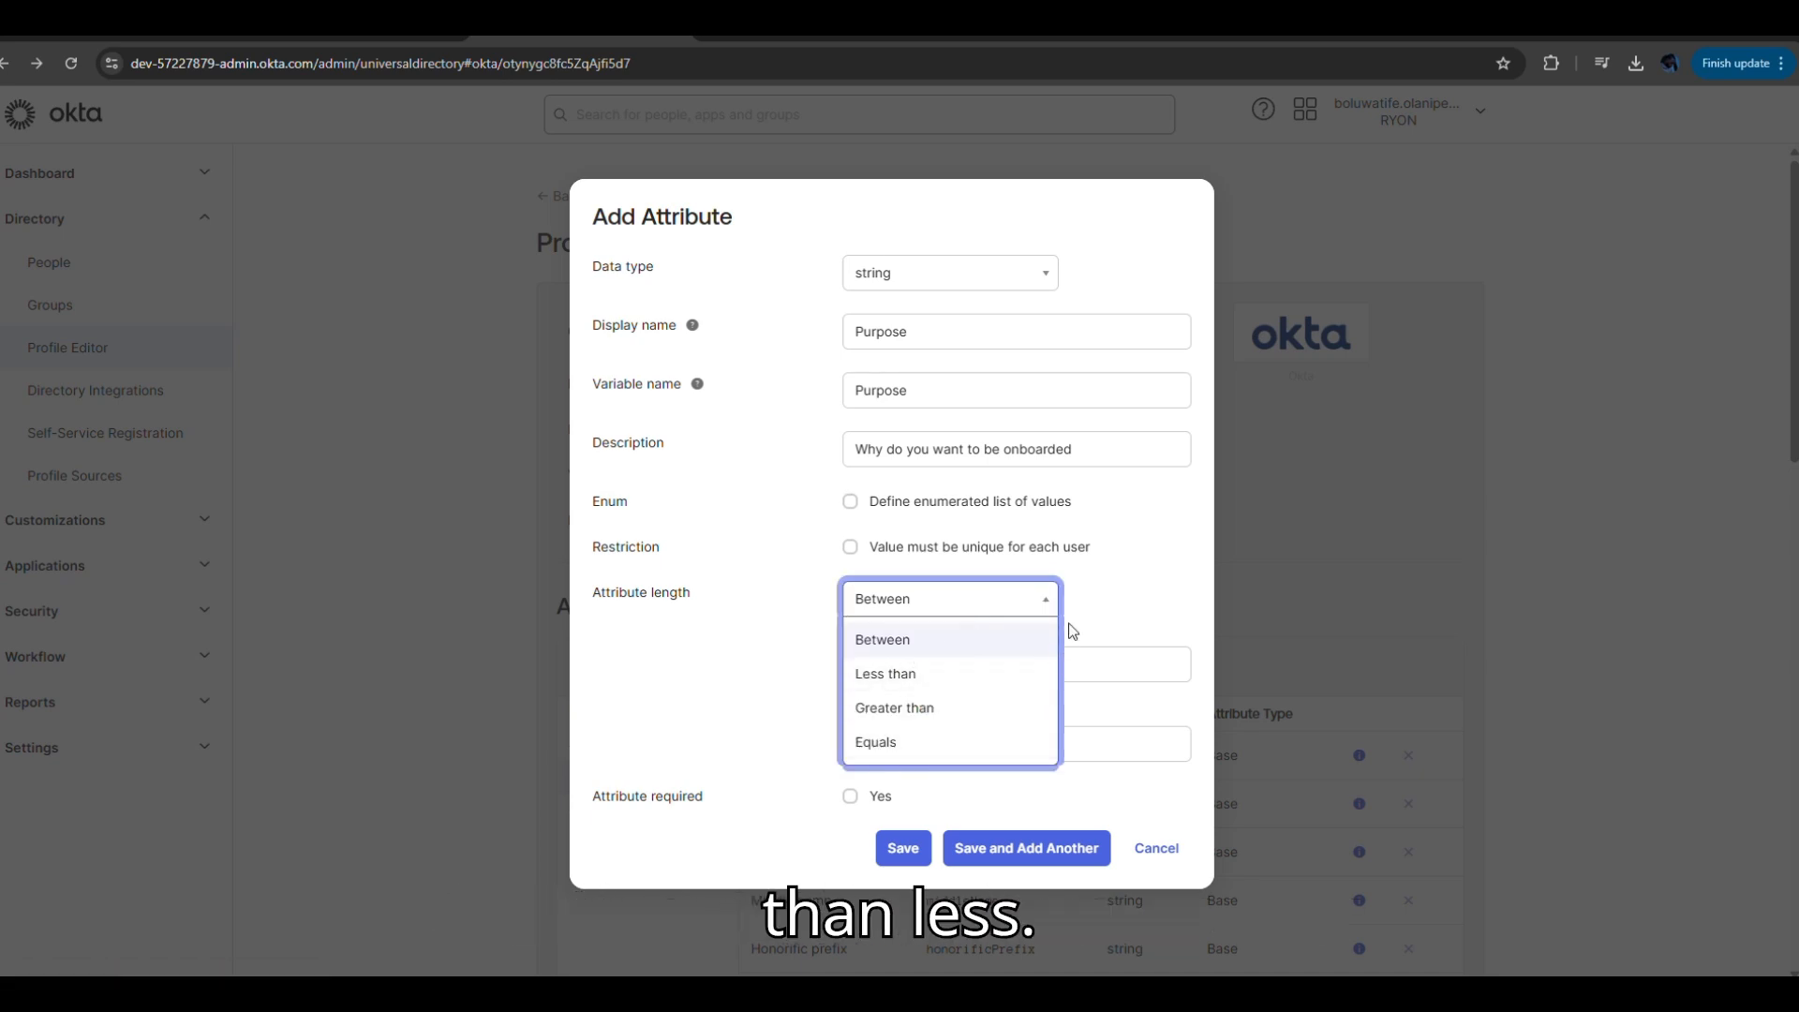
pyautogui.click(1025, 607)
pyautogui.click(958, 663)
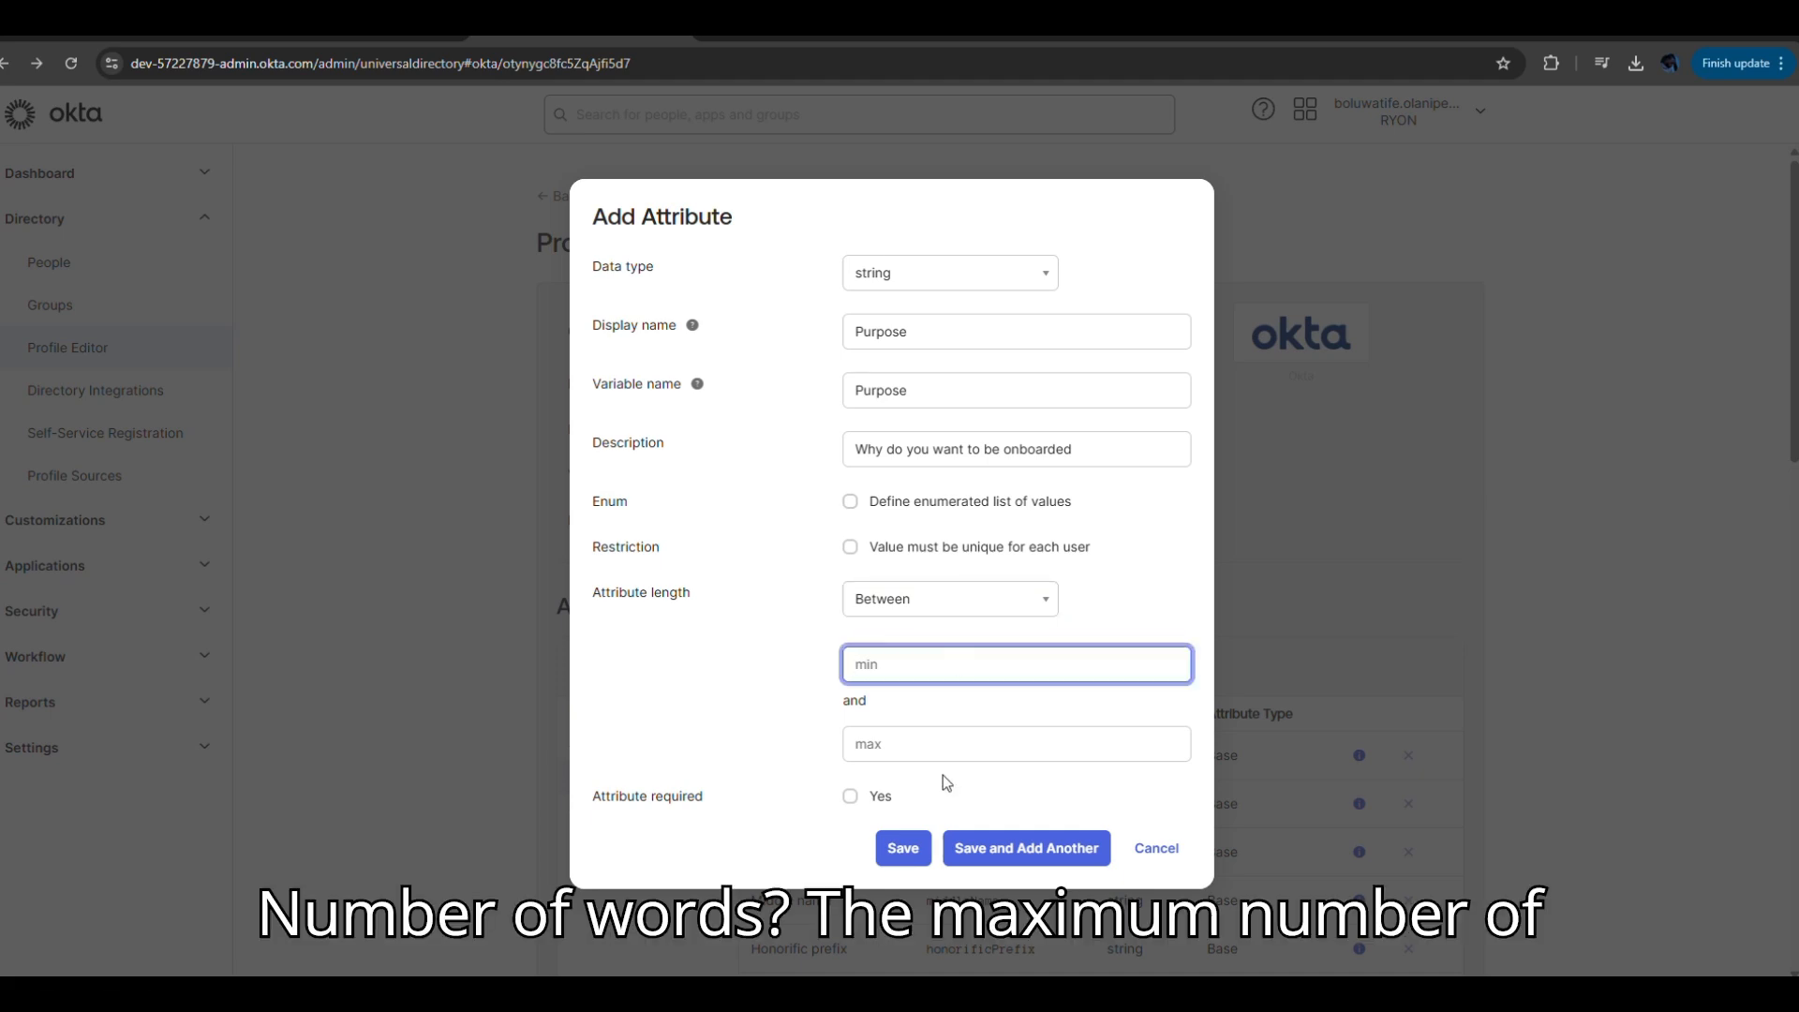
pyautogui.click(947, 743)
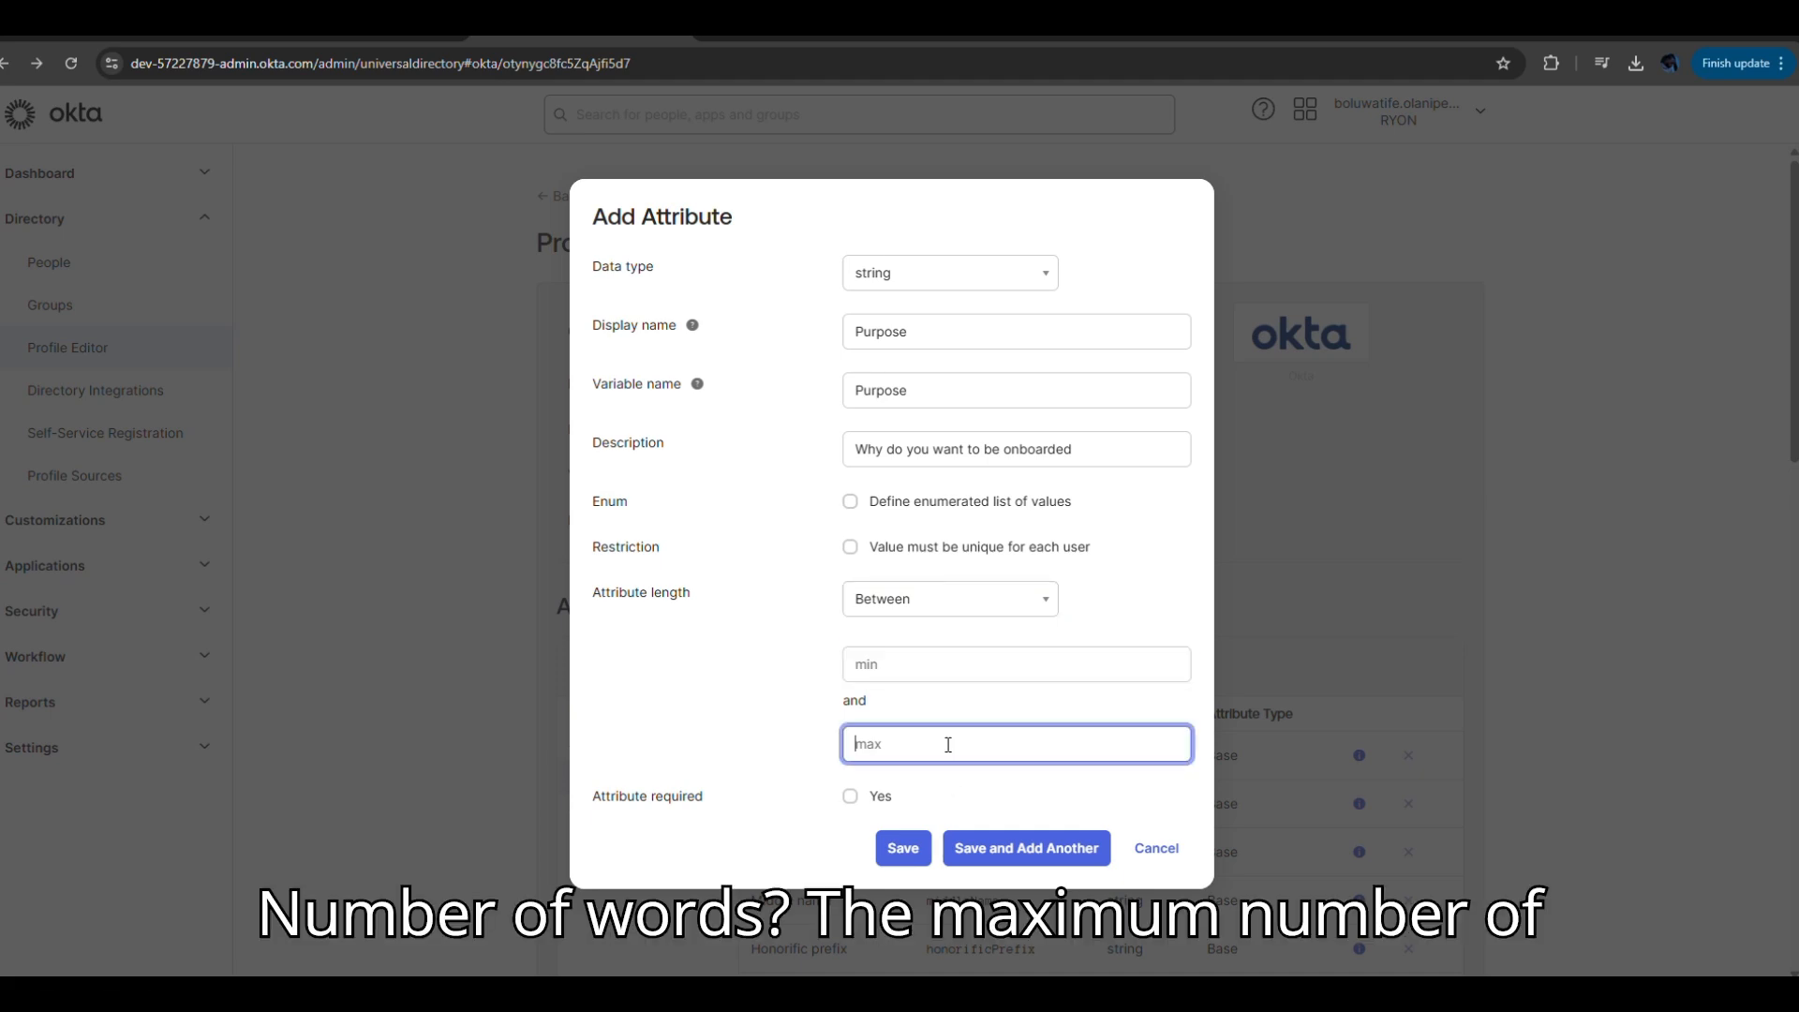
pyautogui.click(850, 796)
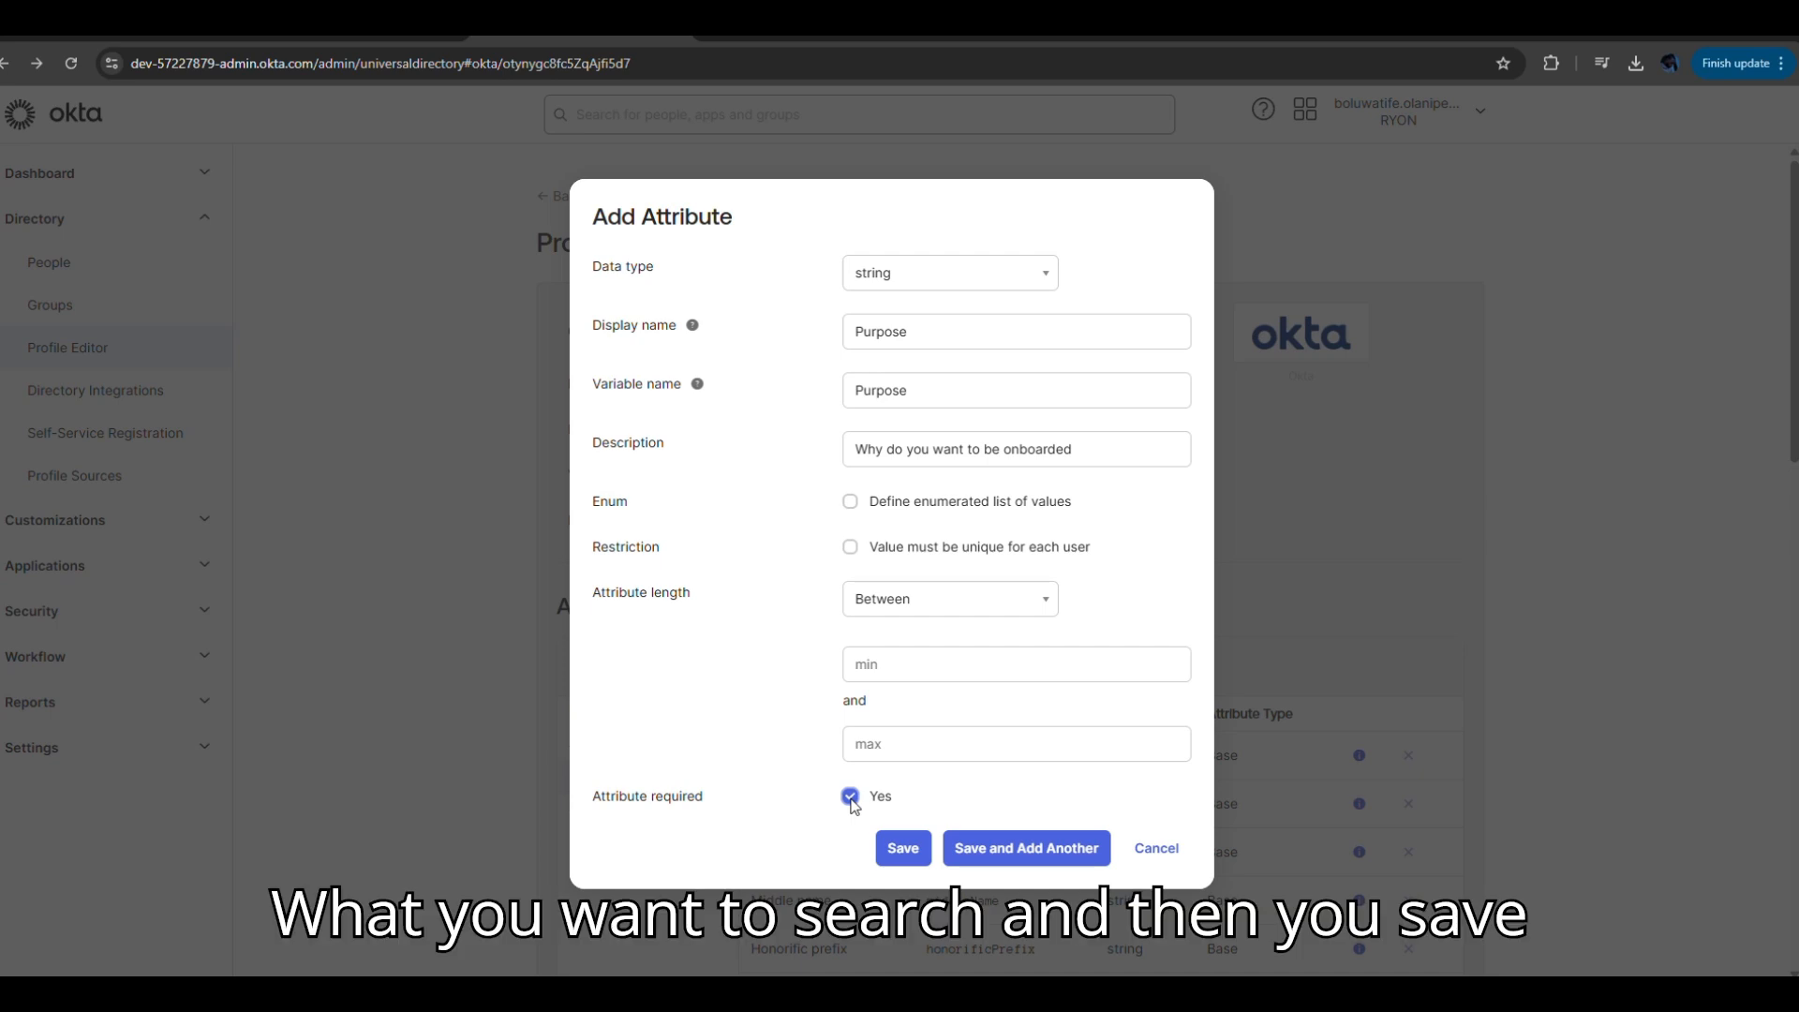
pyautogui.click(905, 848)
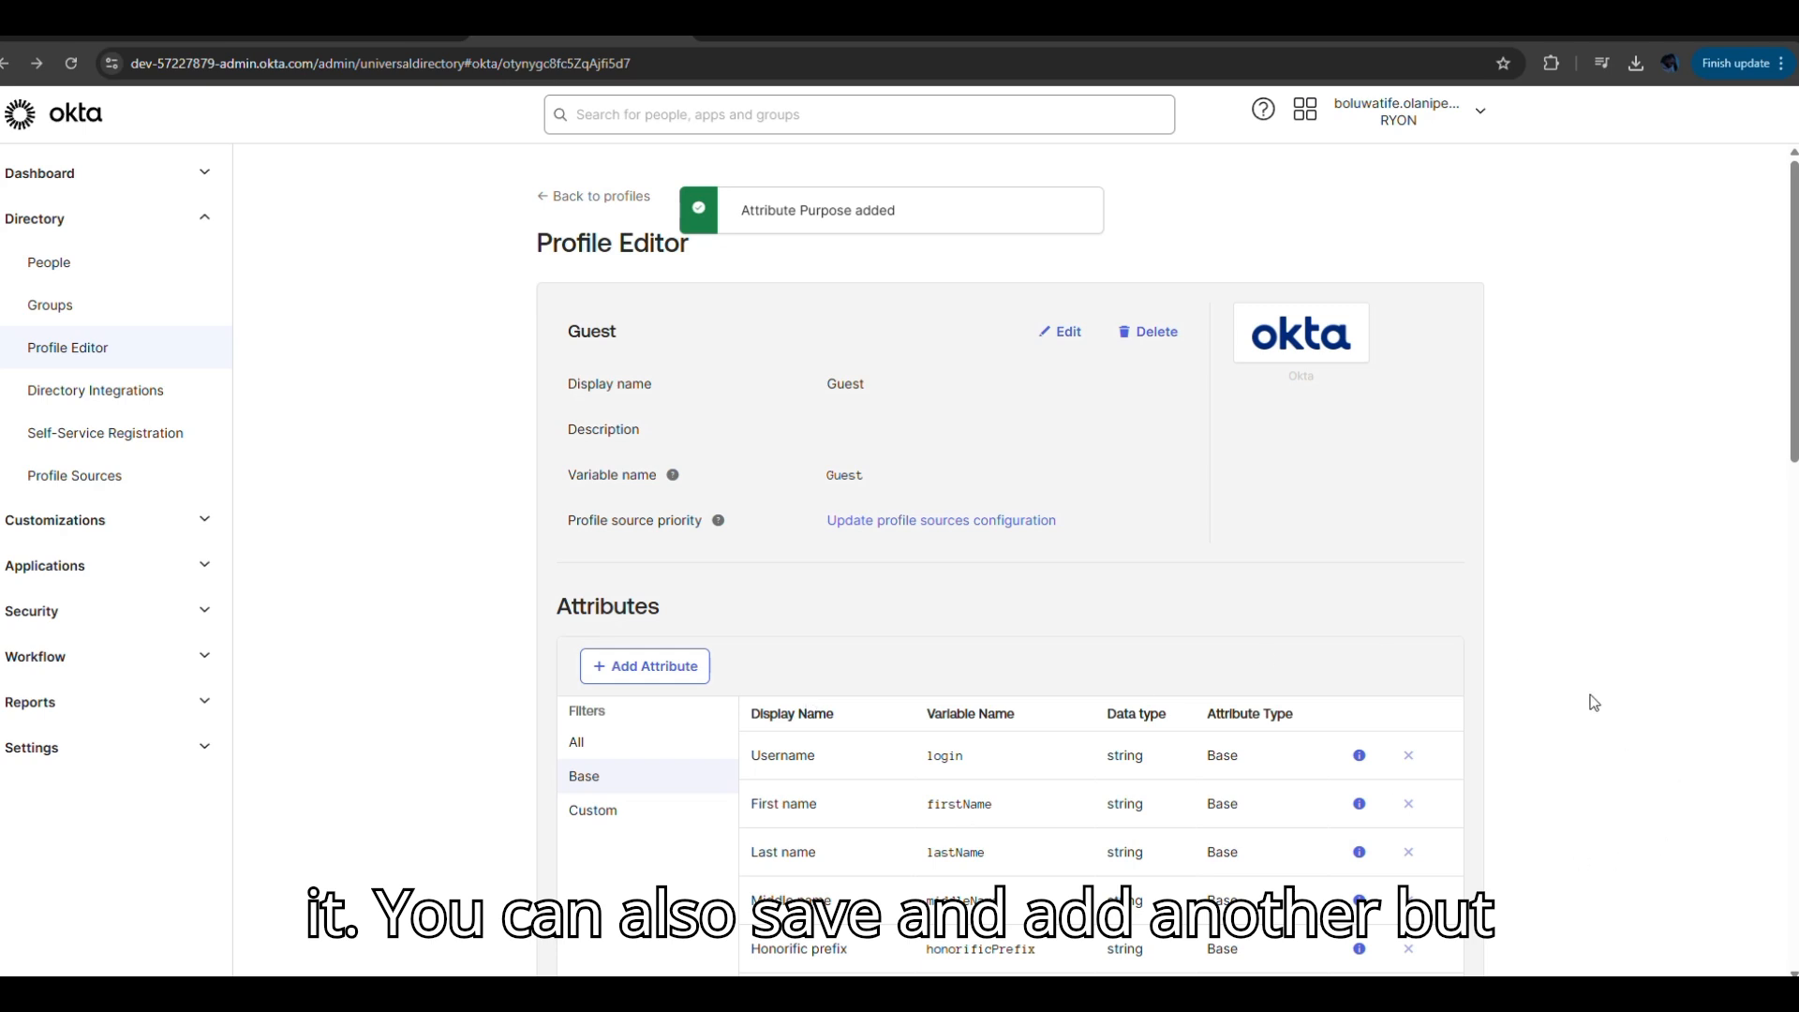
# Show all Guest attributes so Purpose appears as a Custom attribute.
pyautogui.scroll(-15, 1789, 513)
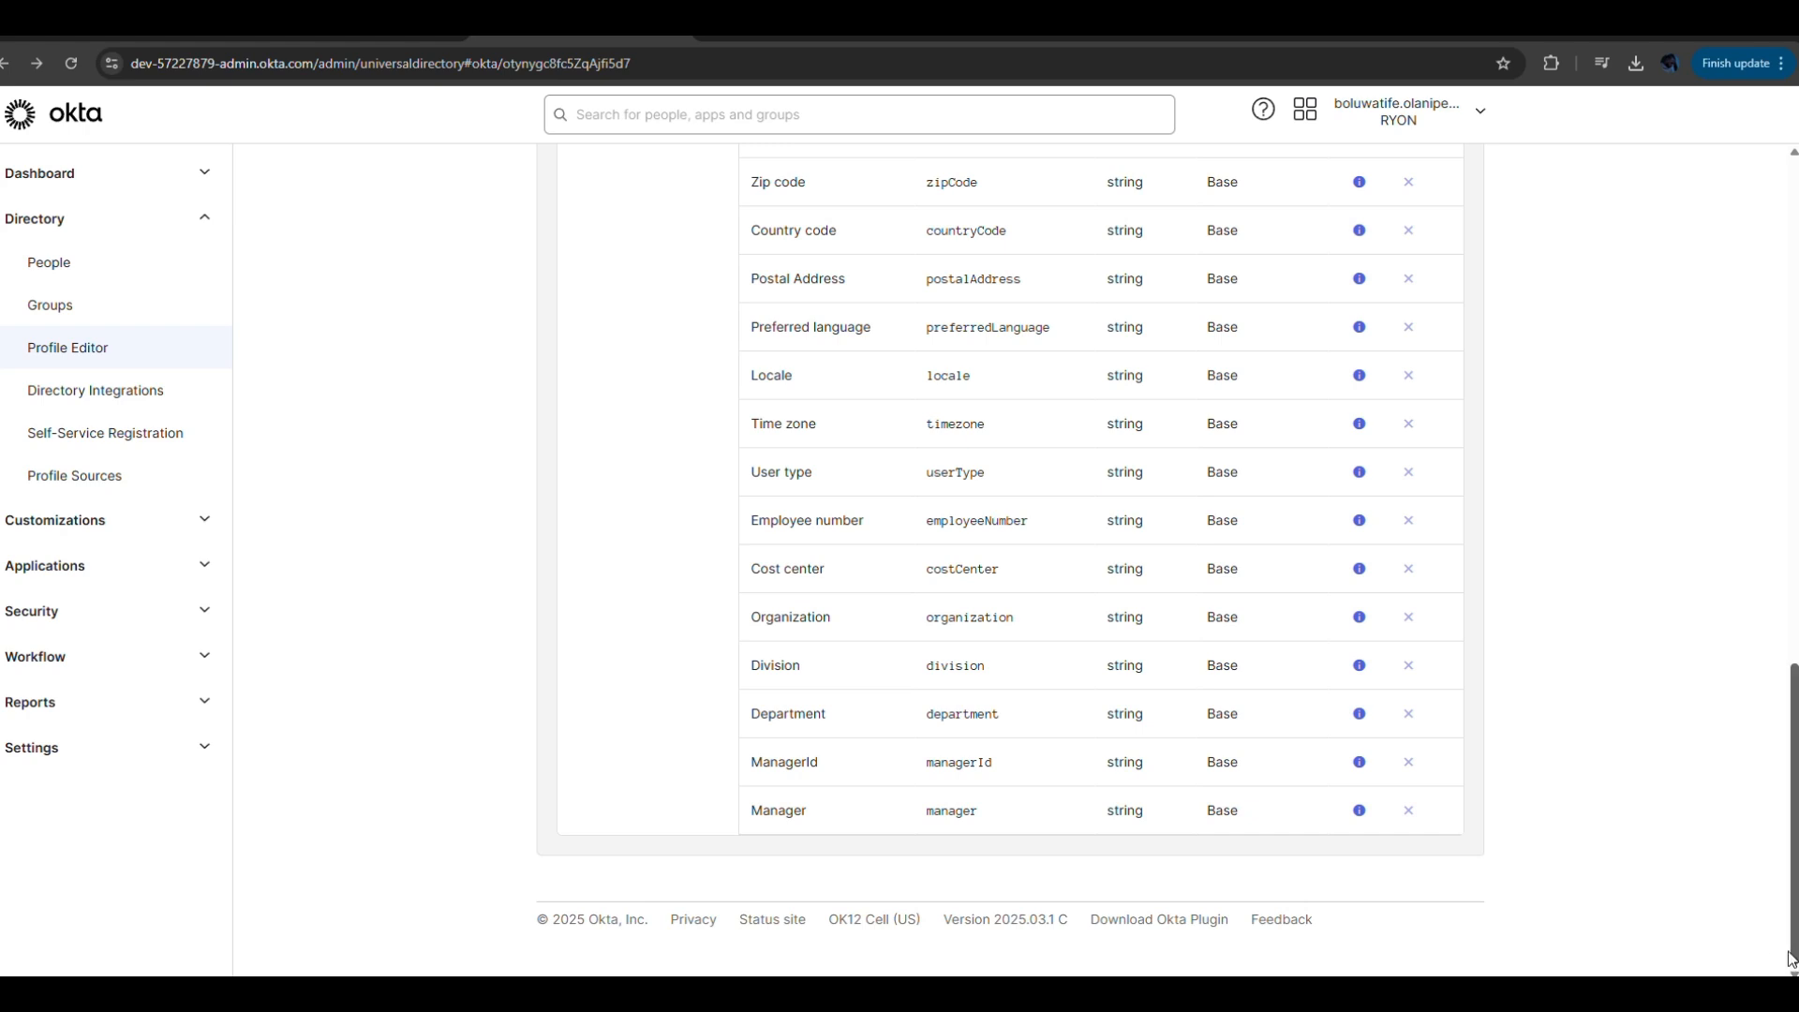
pyautogui.moveTo(1796, 951); pyautogui.dragTo(1796, 561)
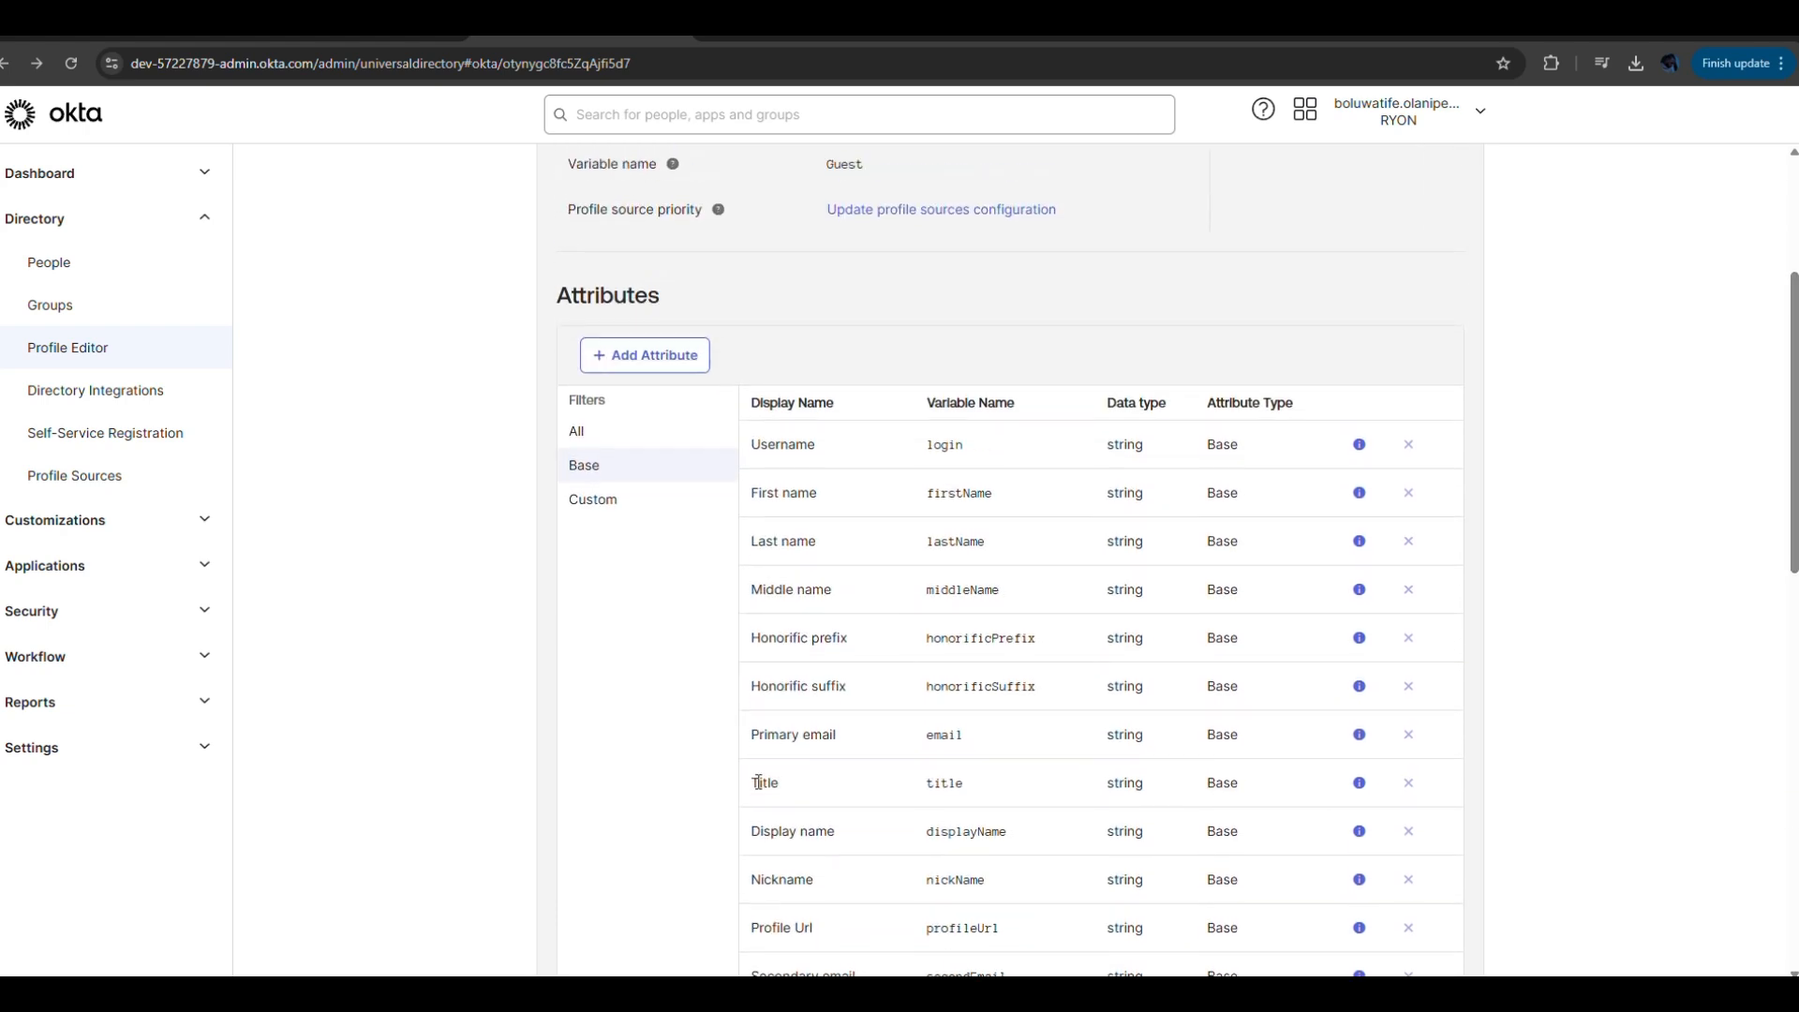
pyautogui.click(602, 436)
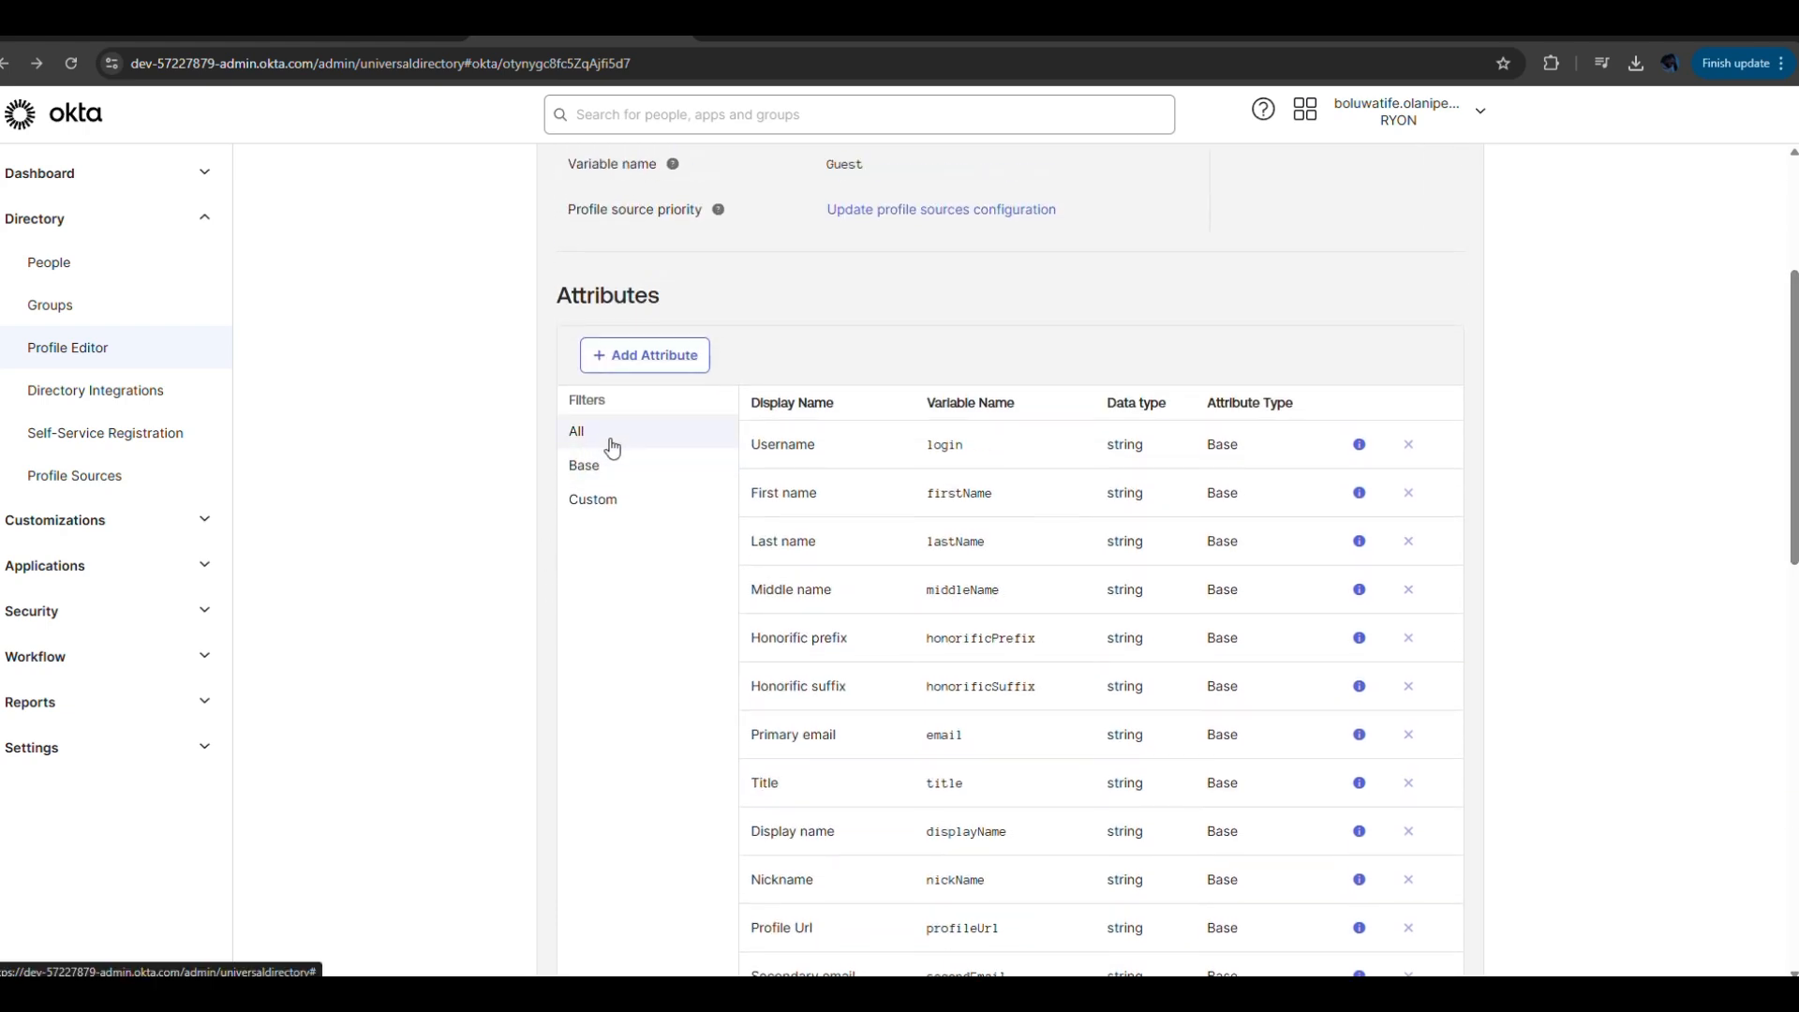
# Save the Manager attribute's settings unchanged as Read Only.
pyautogui.moveTo(1795, 431); pyautogui.dragTo(1795, 834)
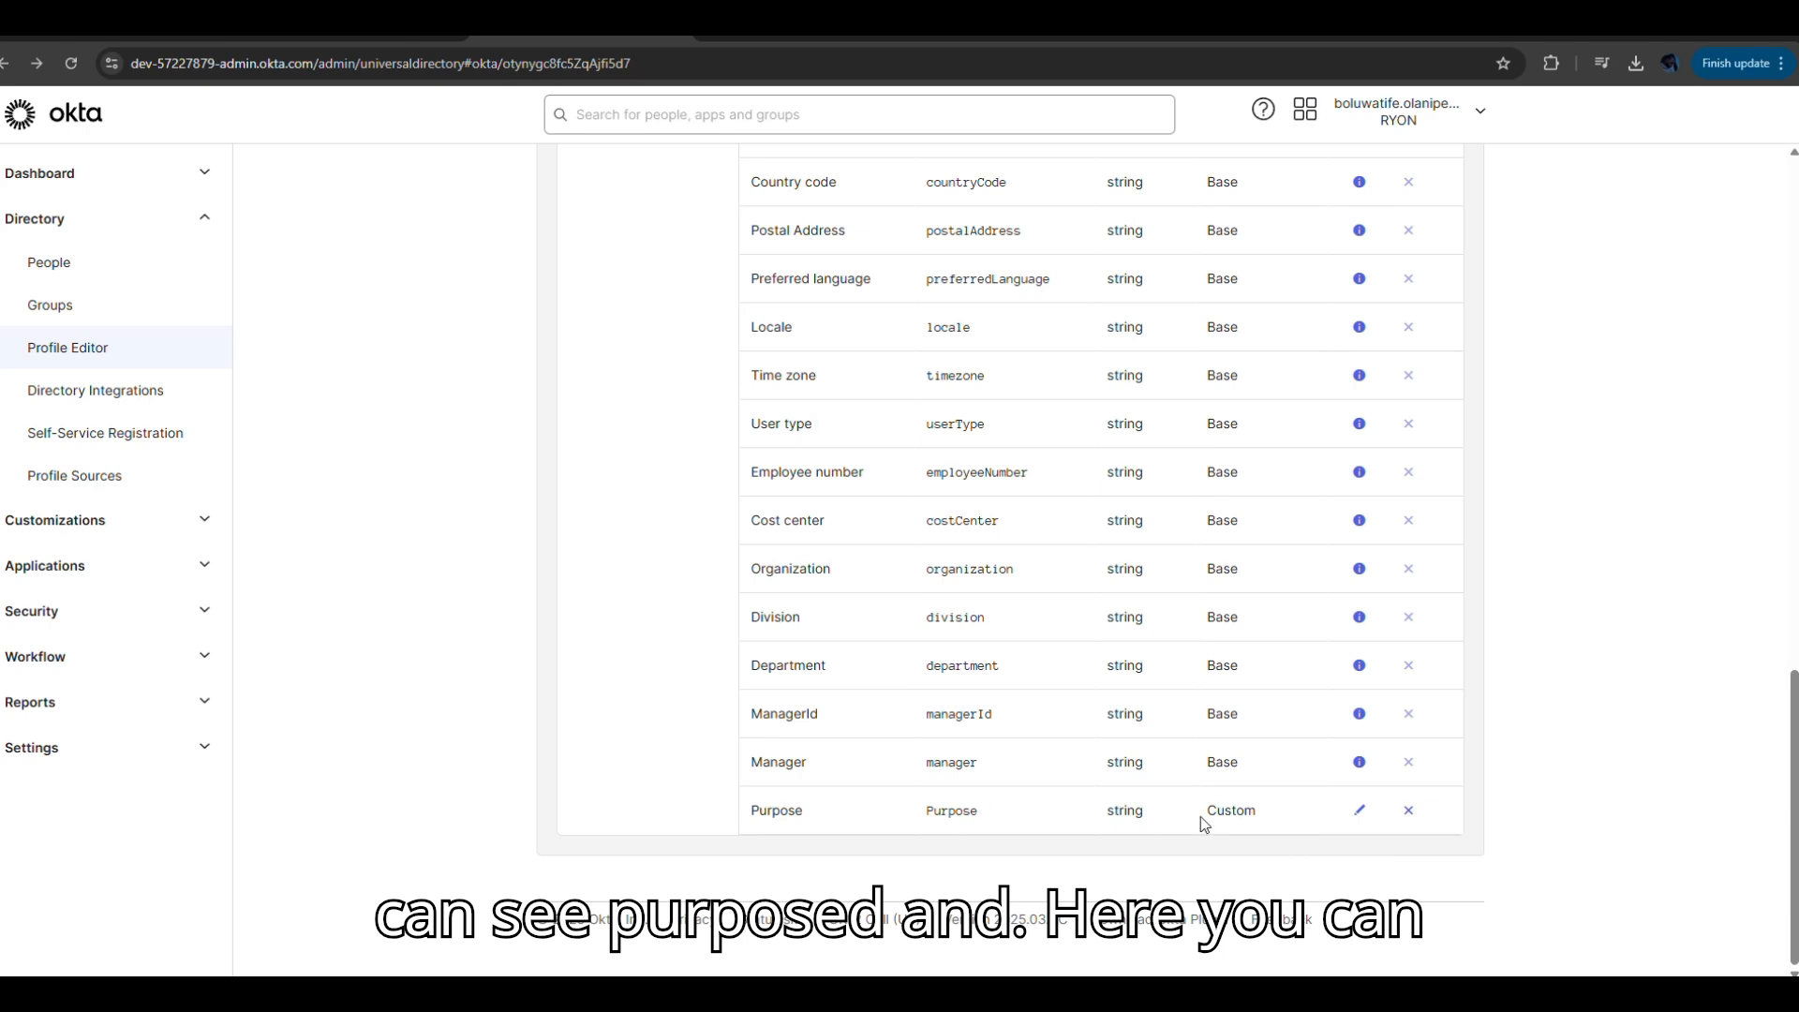
pyautogui.click(1361, 763)
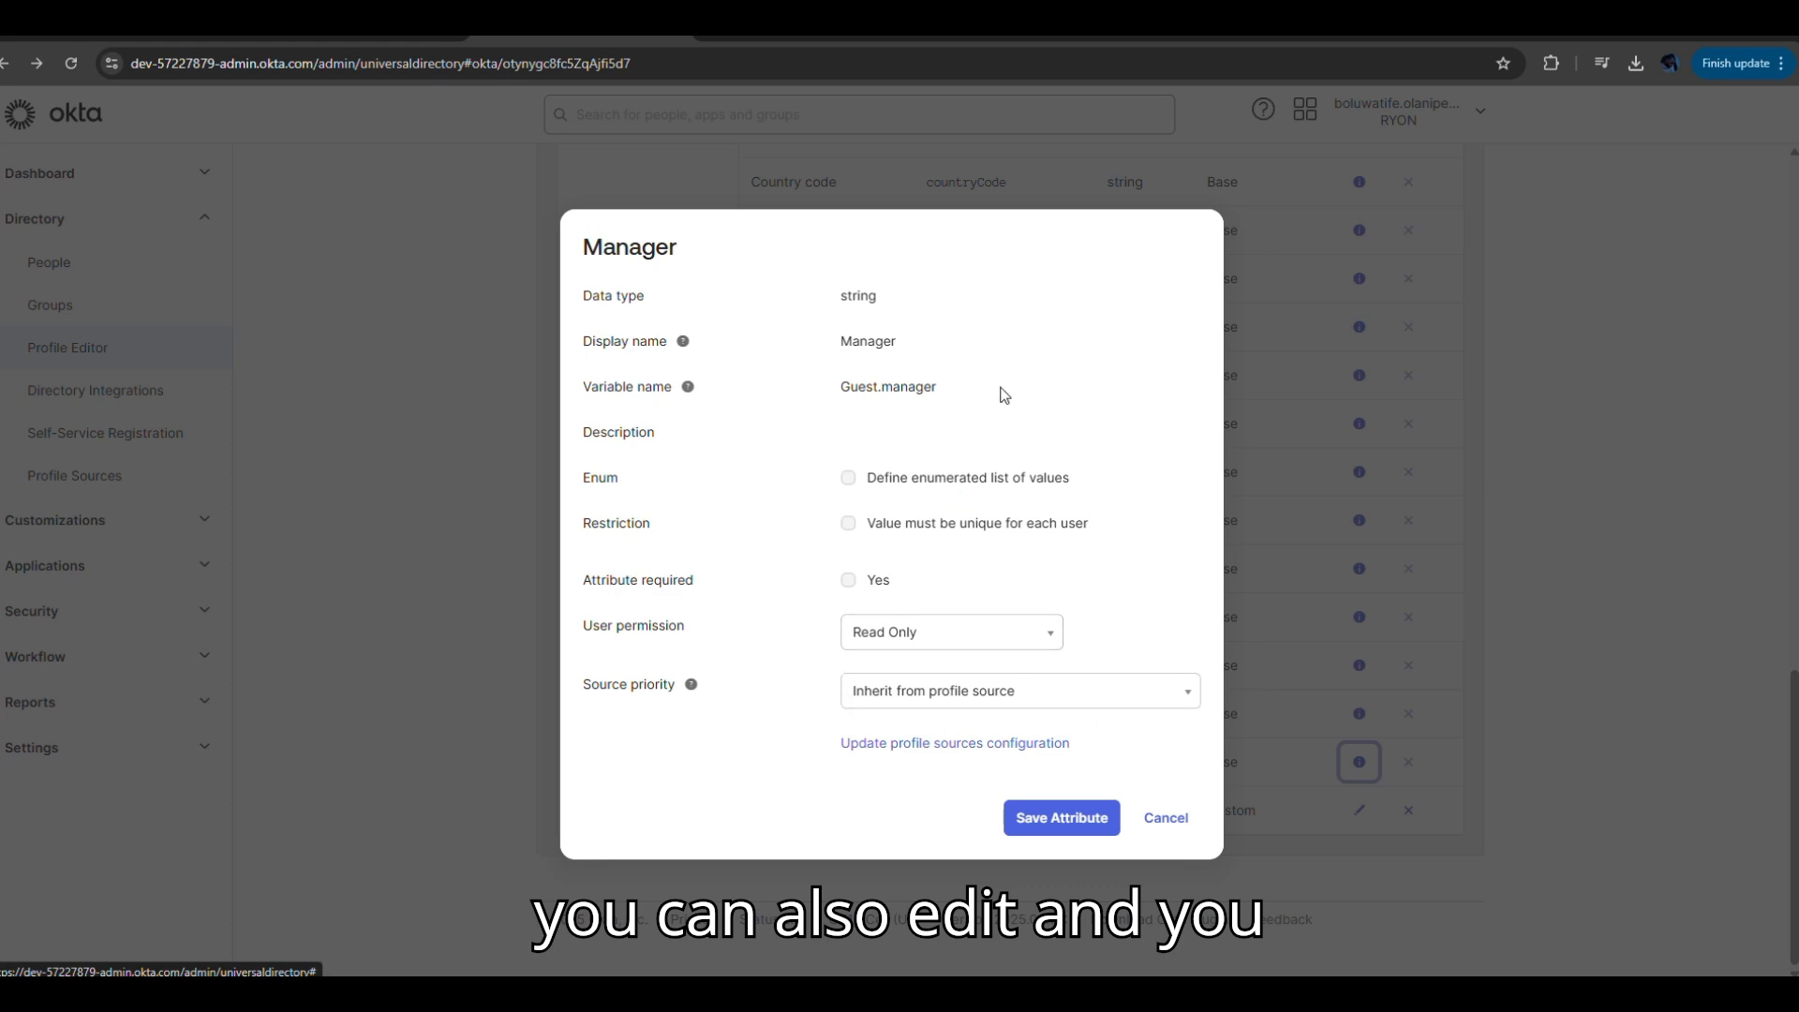
pyautogui.click(1087, 819)
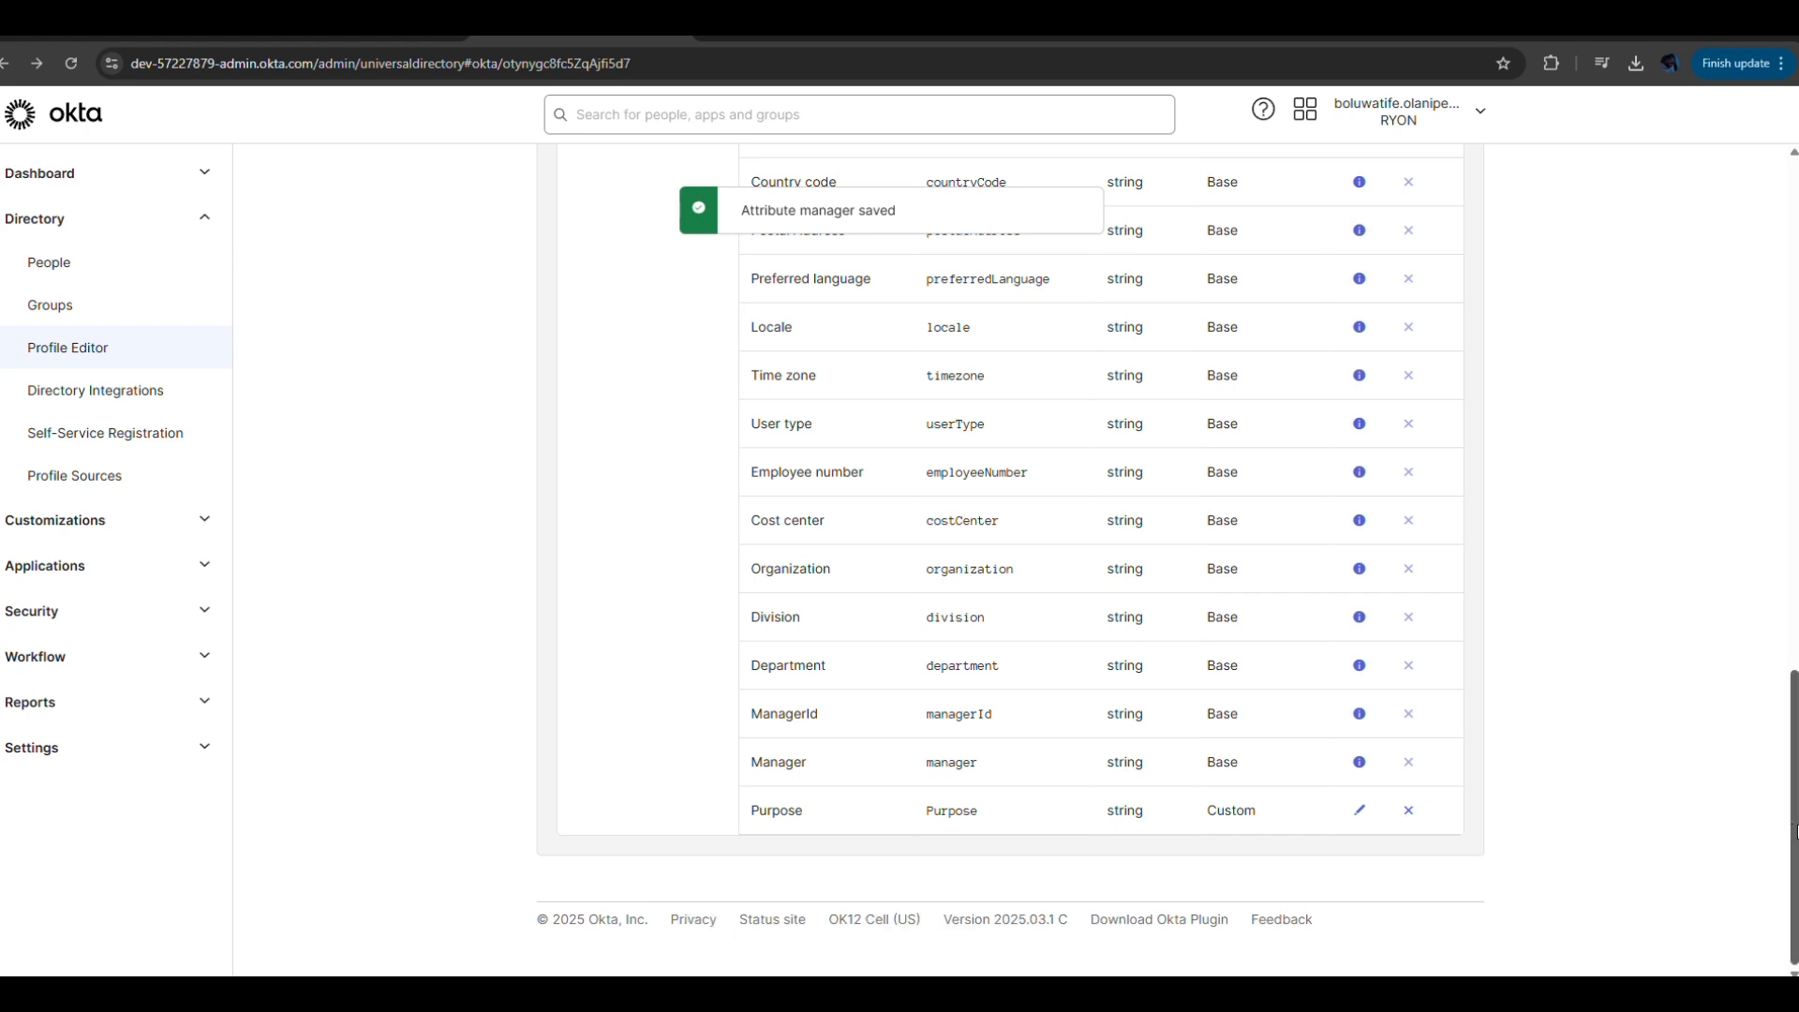
pyautogui.moveTo(1794, 818); pyautogui.dragTo(1765, 196)
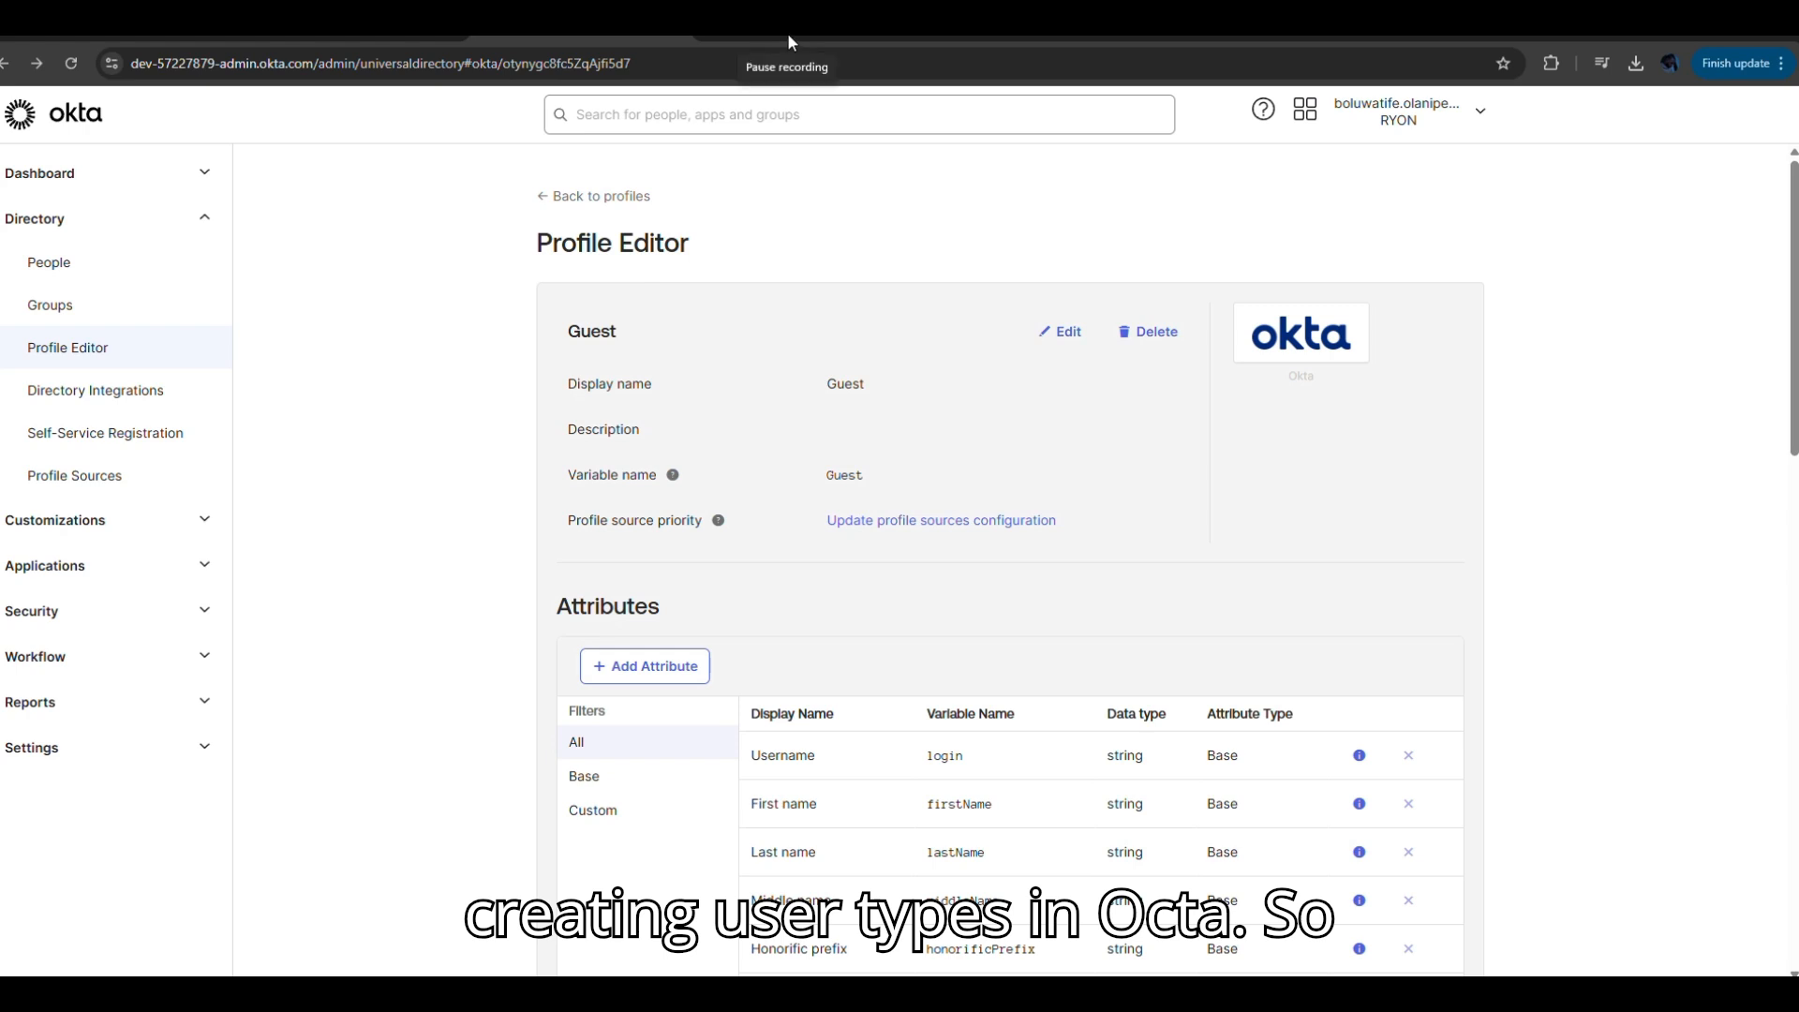
# Go back to the Profile Editor's user types list and expand Security in the sidebar.
pyautogui.click(547, 195)
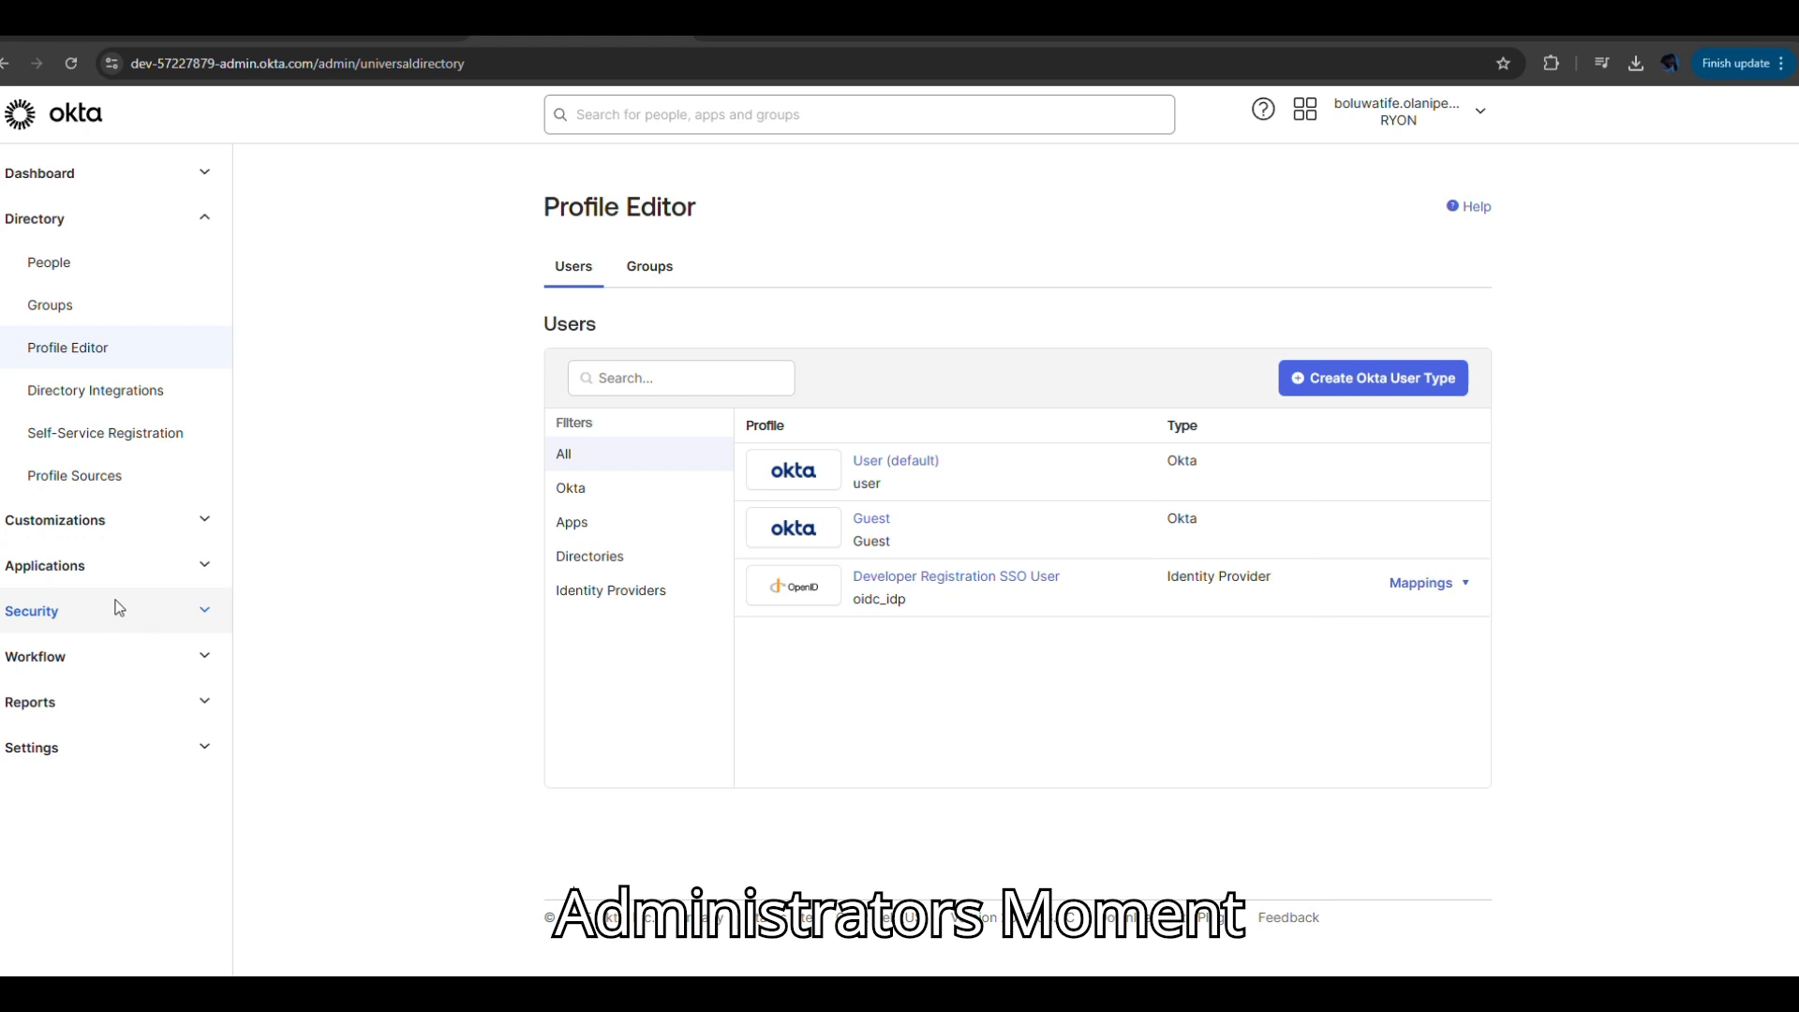
pyautogui.click(206, 610)
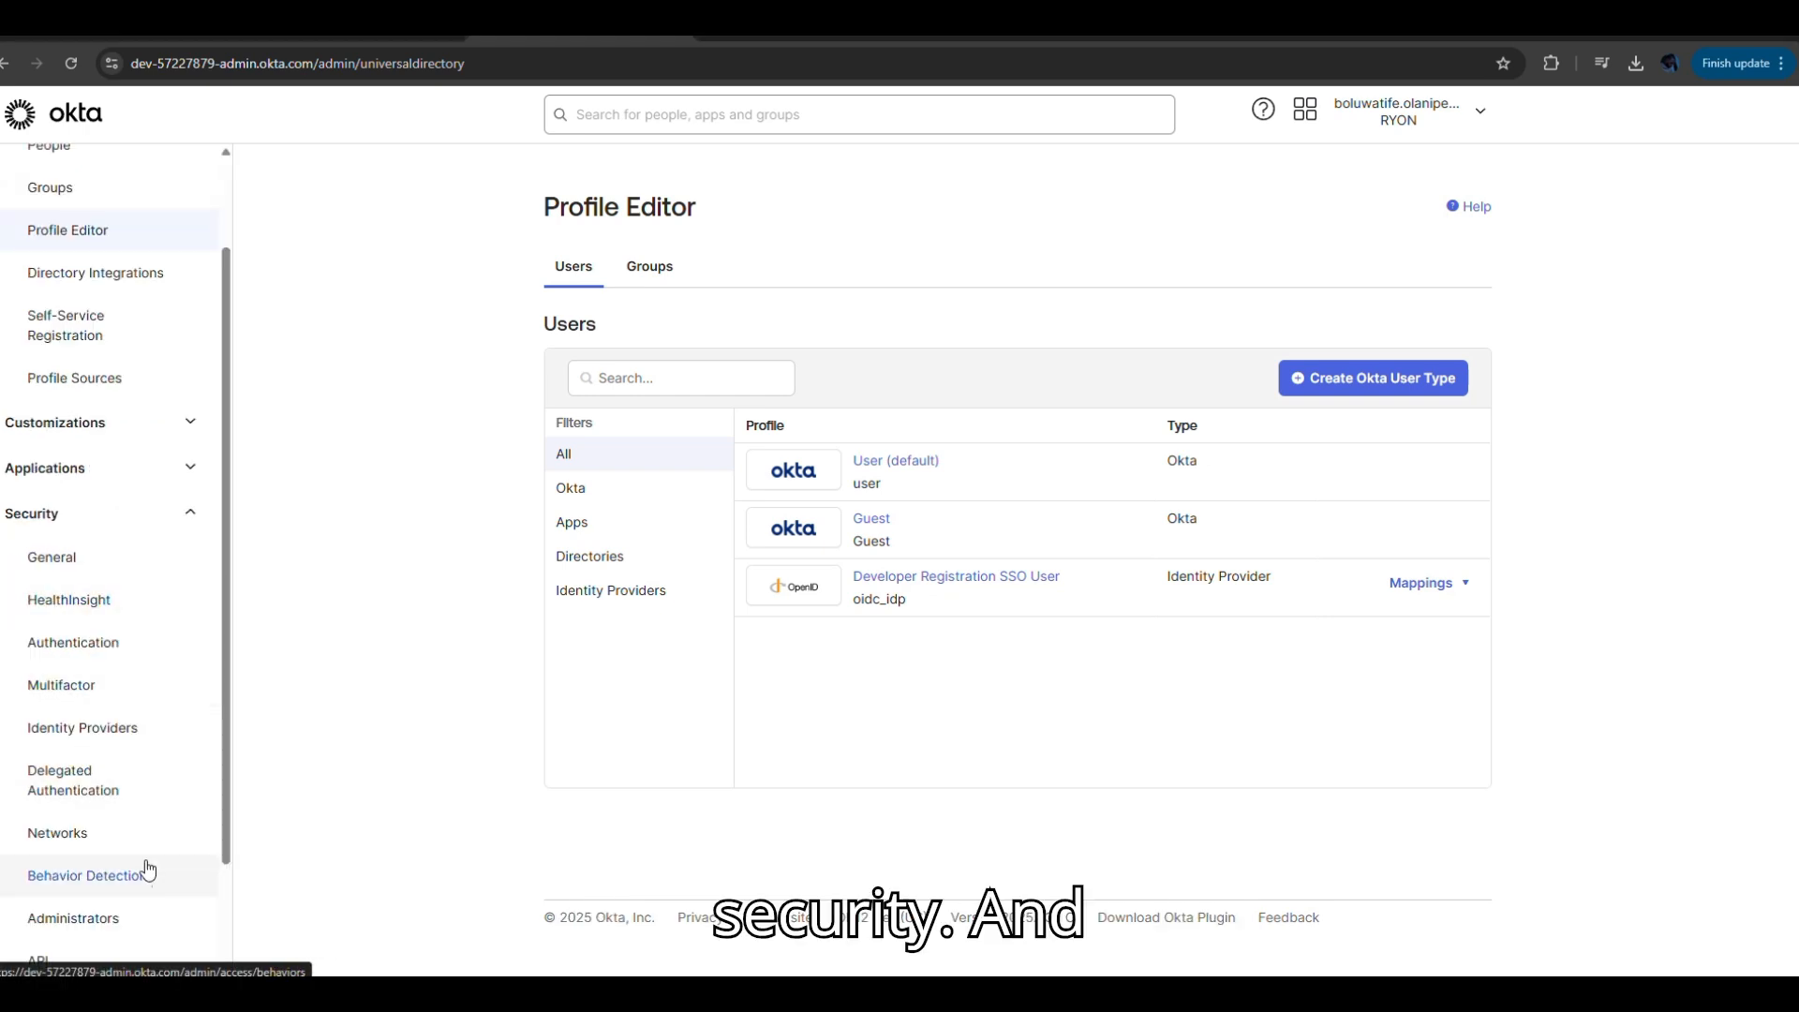
# Go to Security > Administrators and view the Roles tab listing admin roles.
pyautogui.click(103, 930)
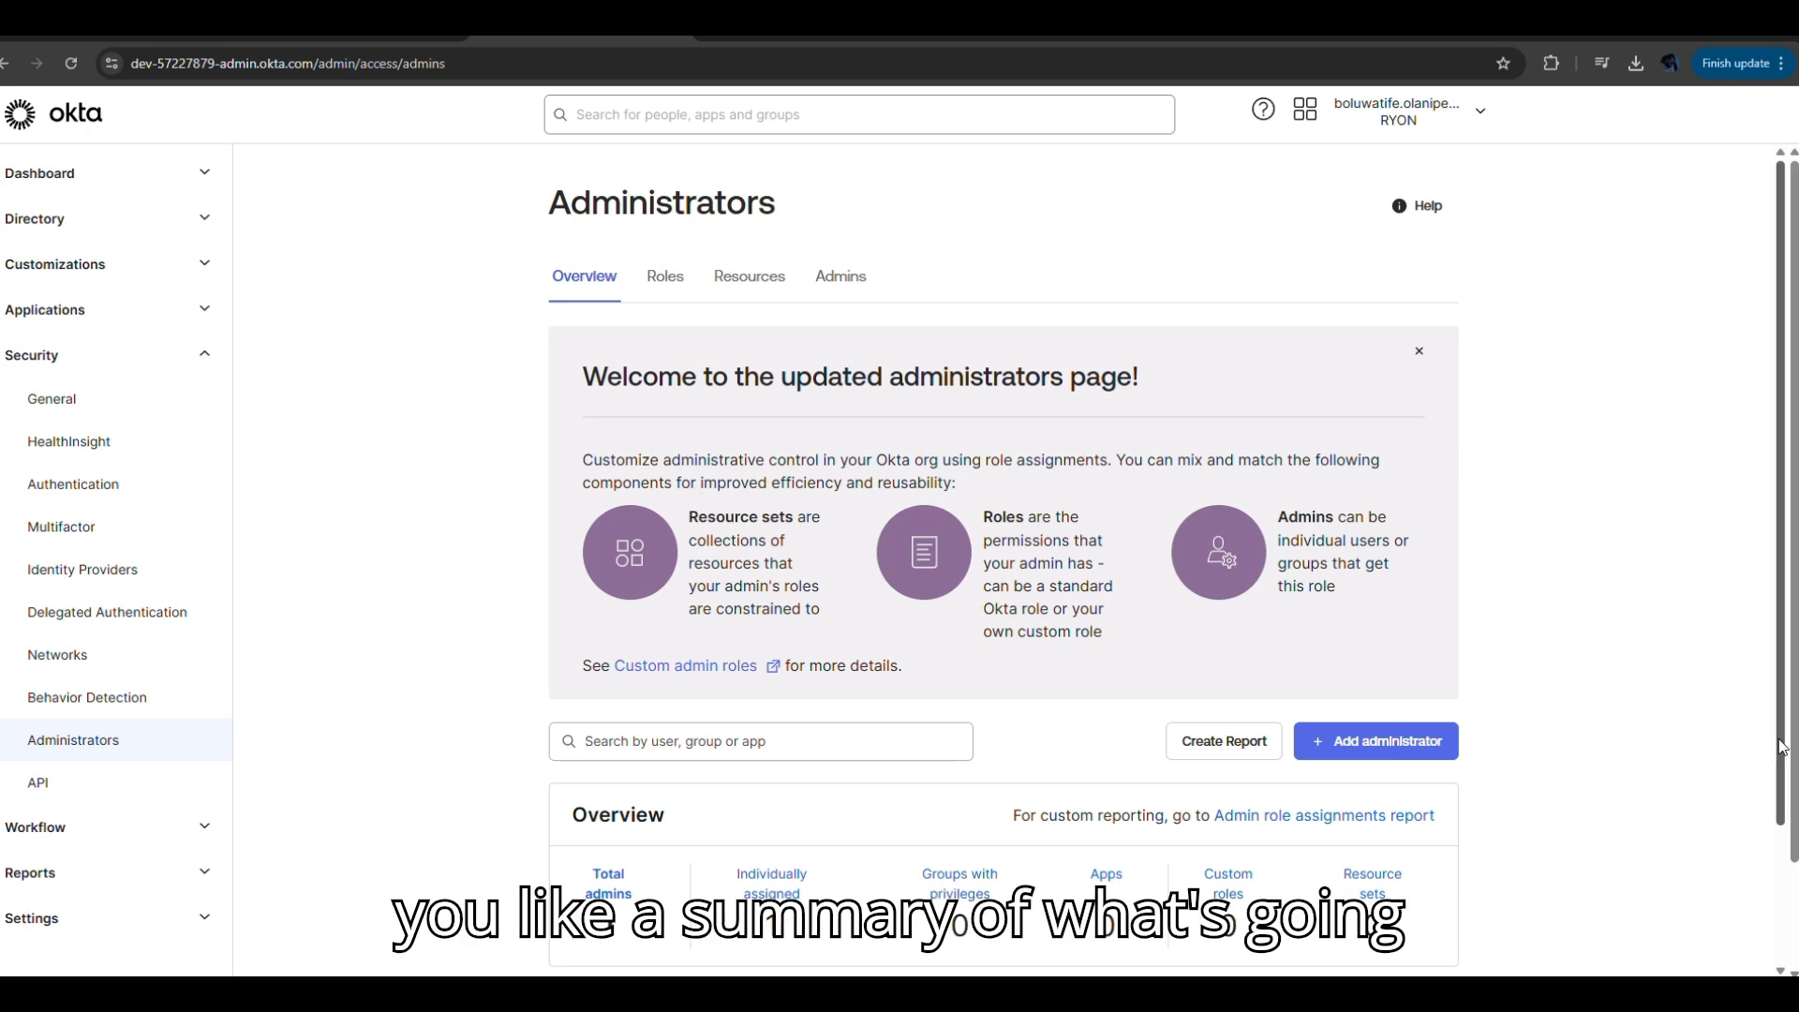
pyautogui.scroll(-2, 1782, 752)
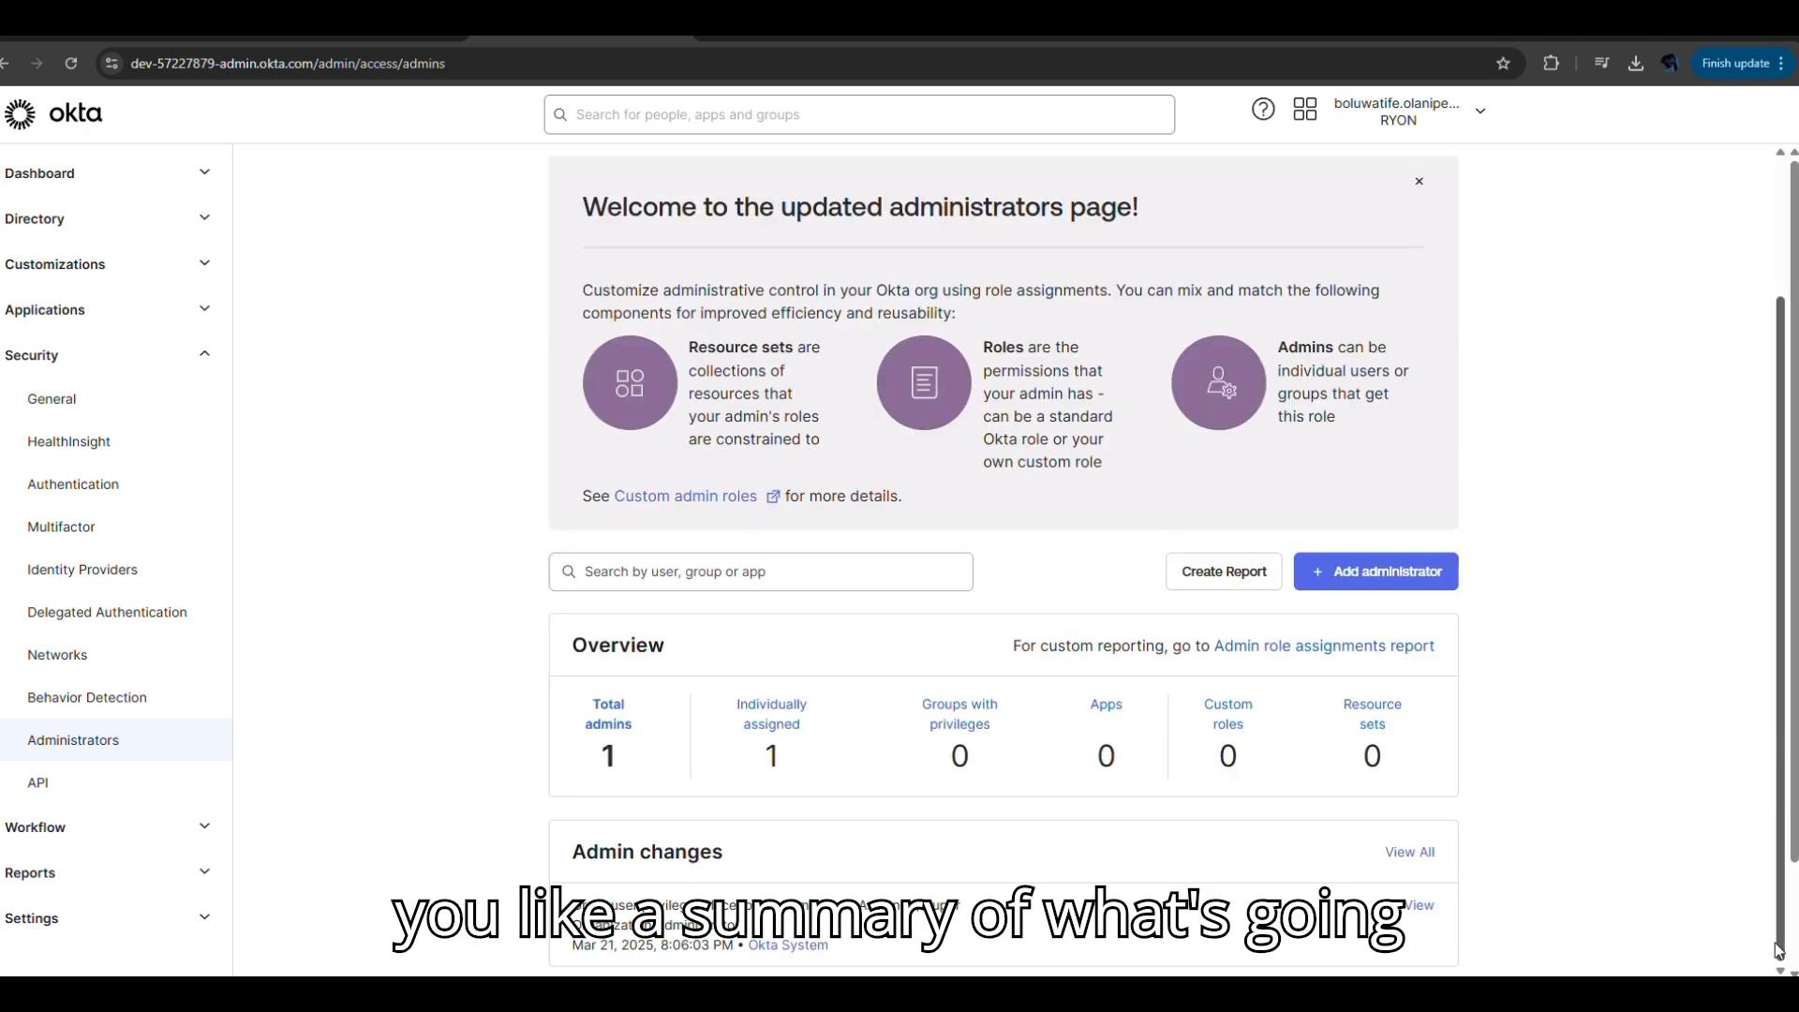
pyautogui.scroll(2, 1777, 949)
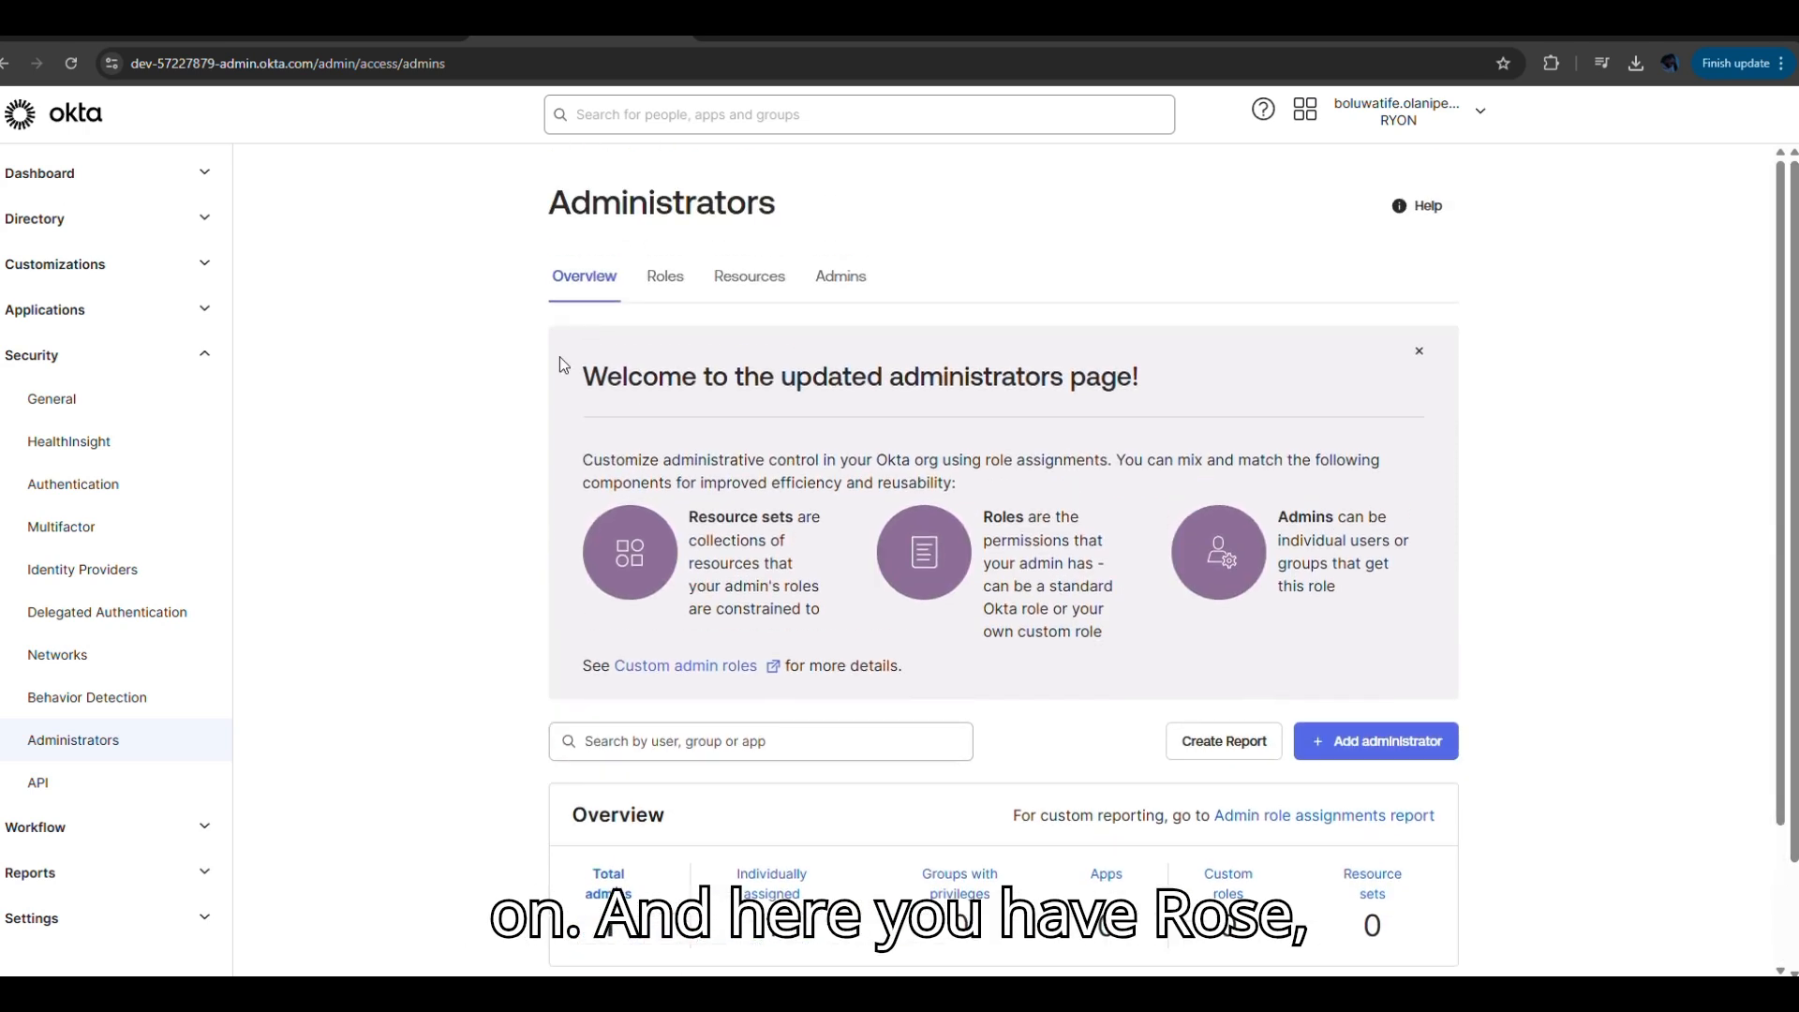
pyautogui.click(660, 293)
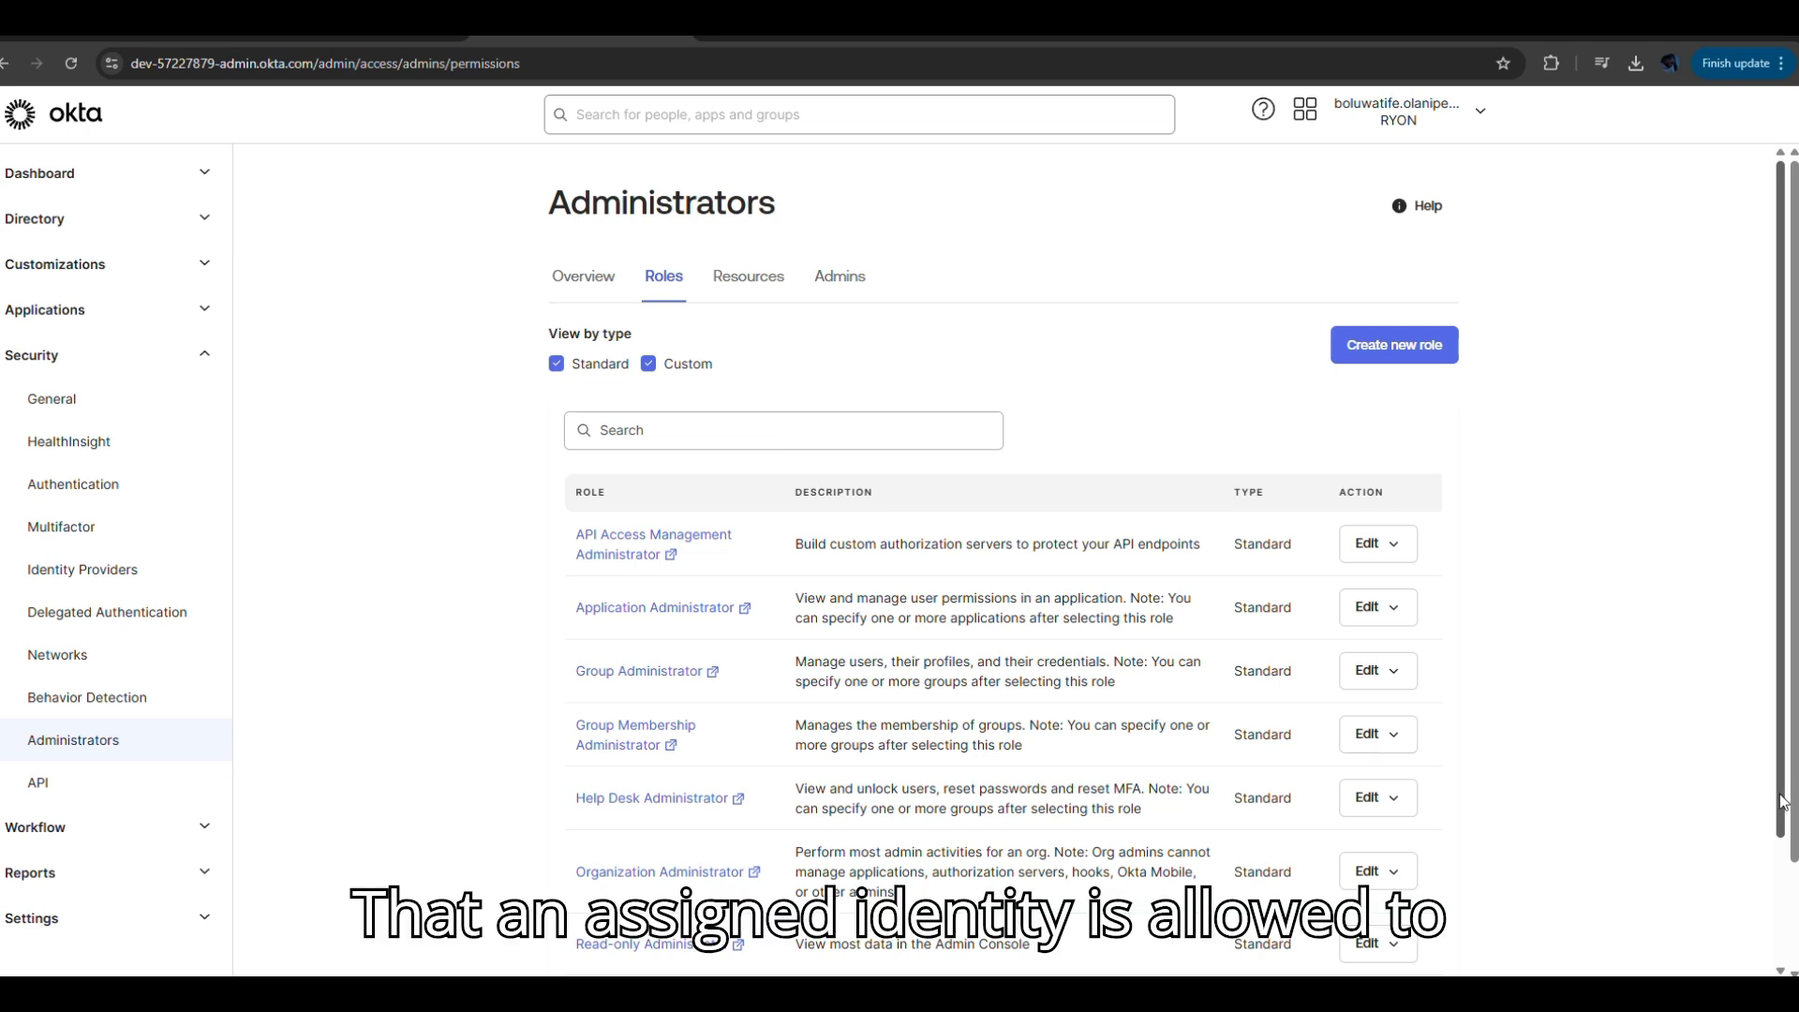
pyautogui.moveTo(1783, 802); pyautogui.dragTo(1752, 963)
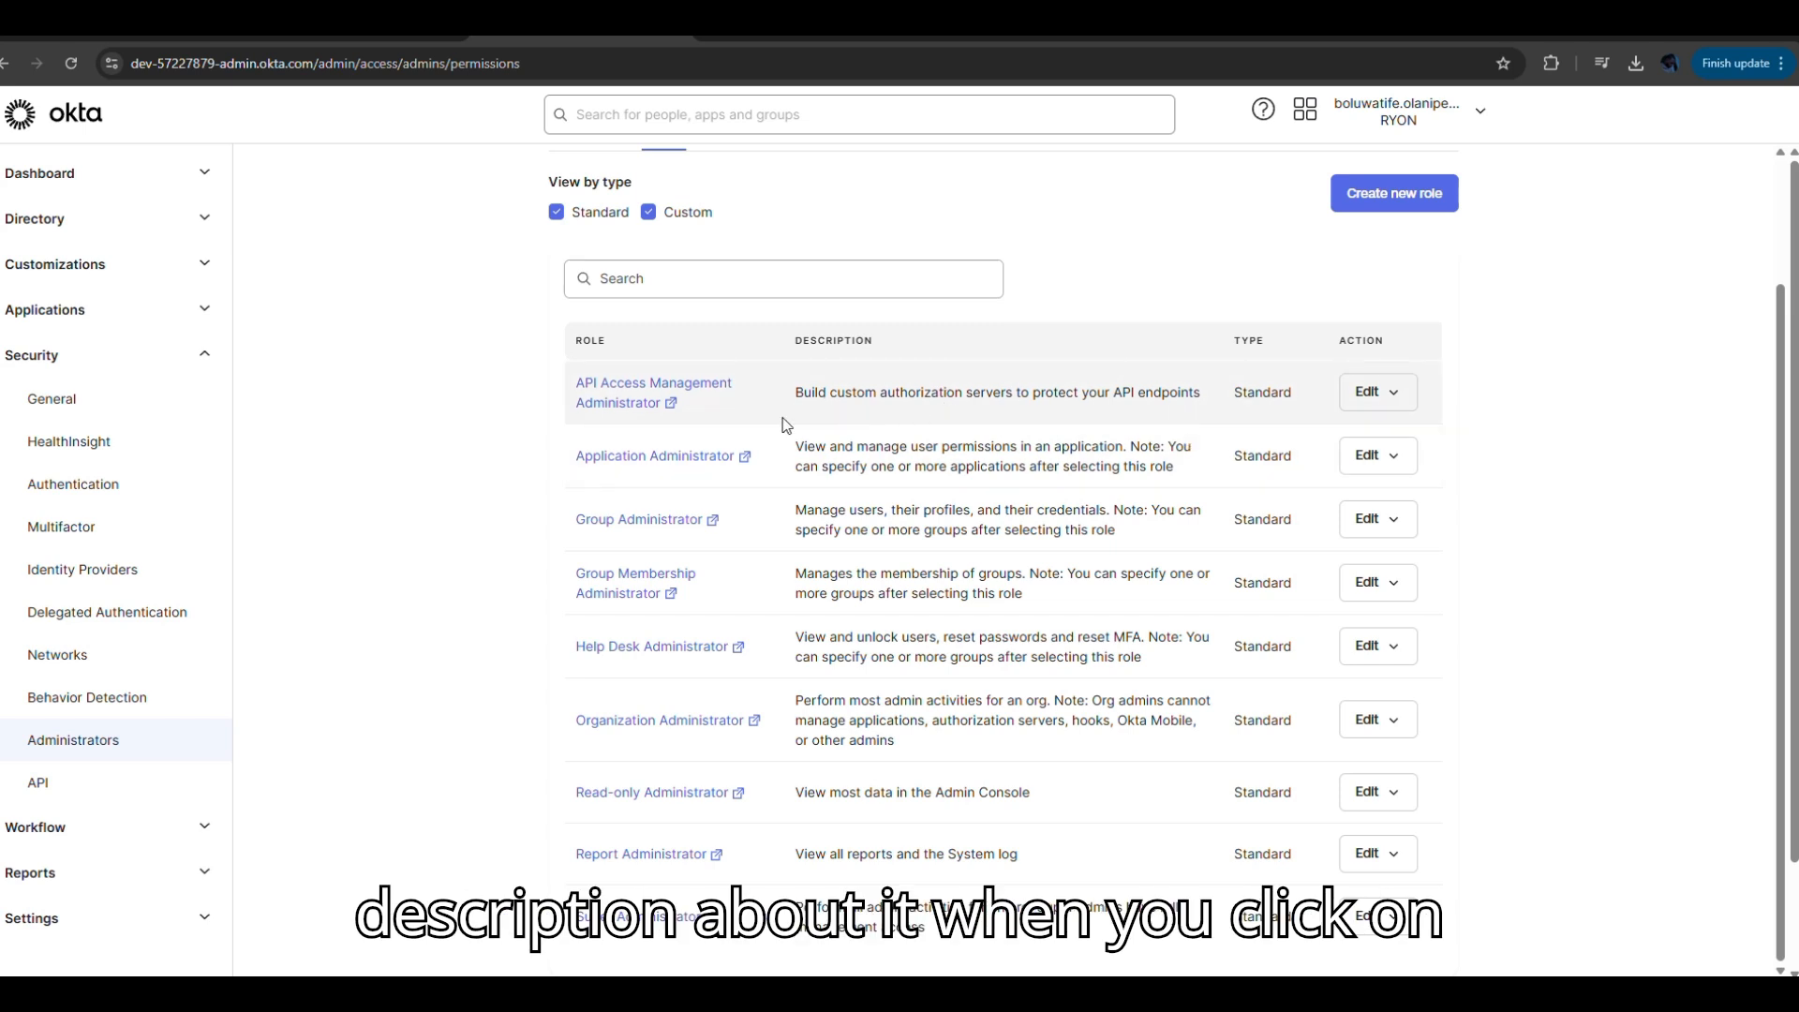
pyautogui.click(685, 393)
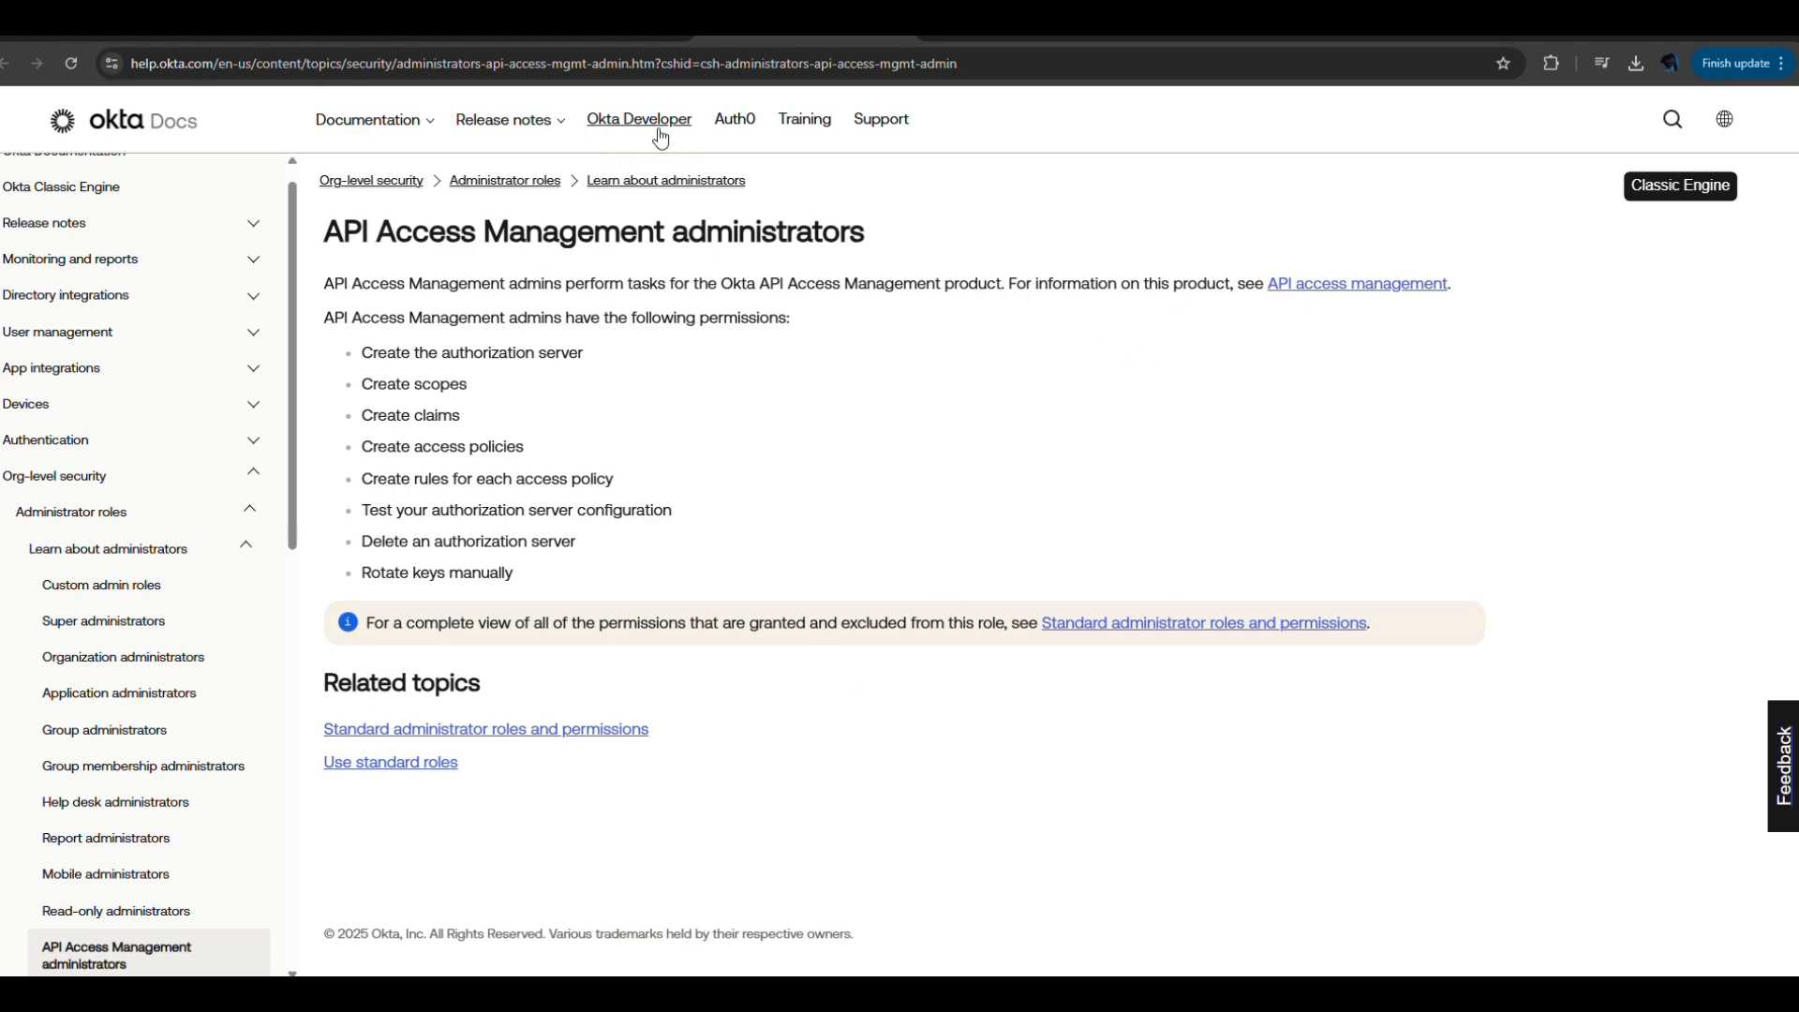
pyautogui.click(601, 35)
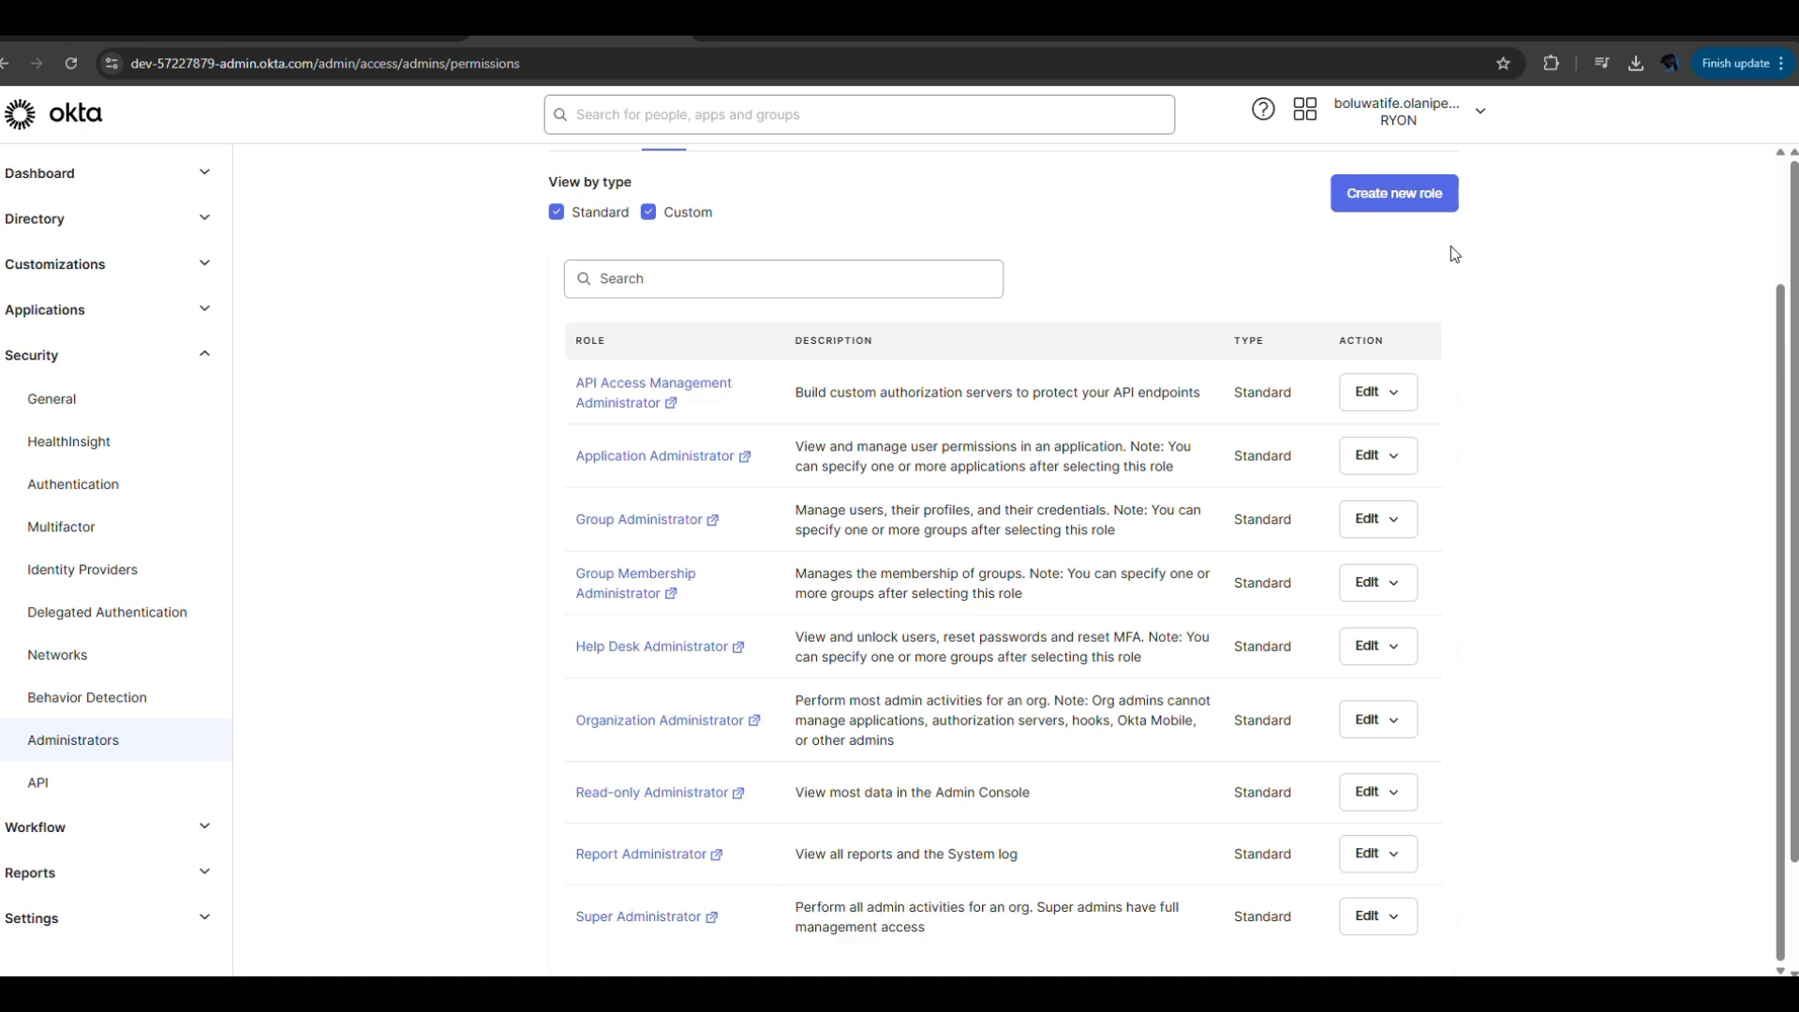
# Enable Okta release notes and announcements emails for the API Access Management Administrator role and save.
pyautogui.click(1395, 406)
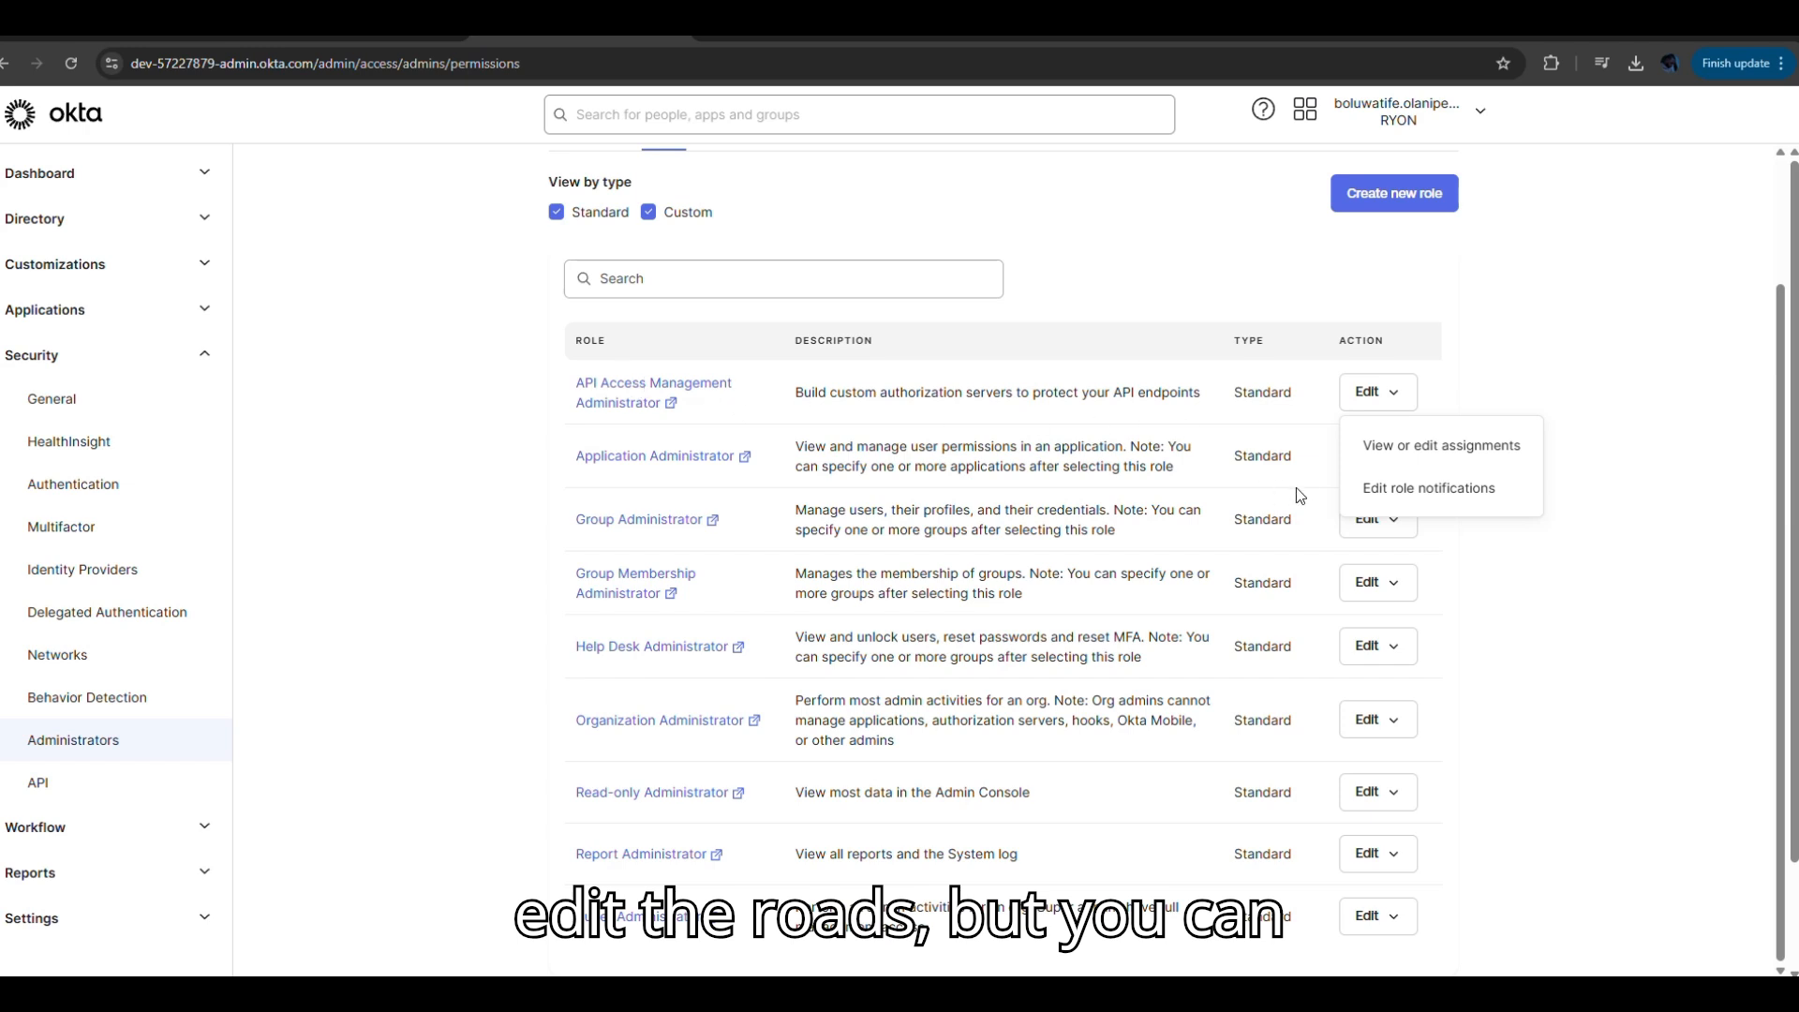
pyautogui.click(1548, 395)
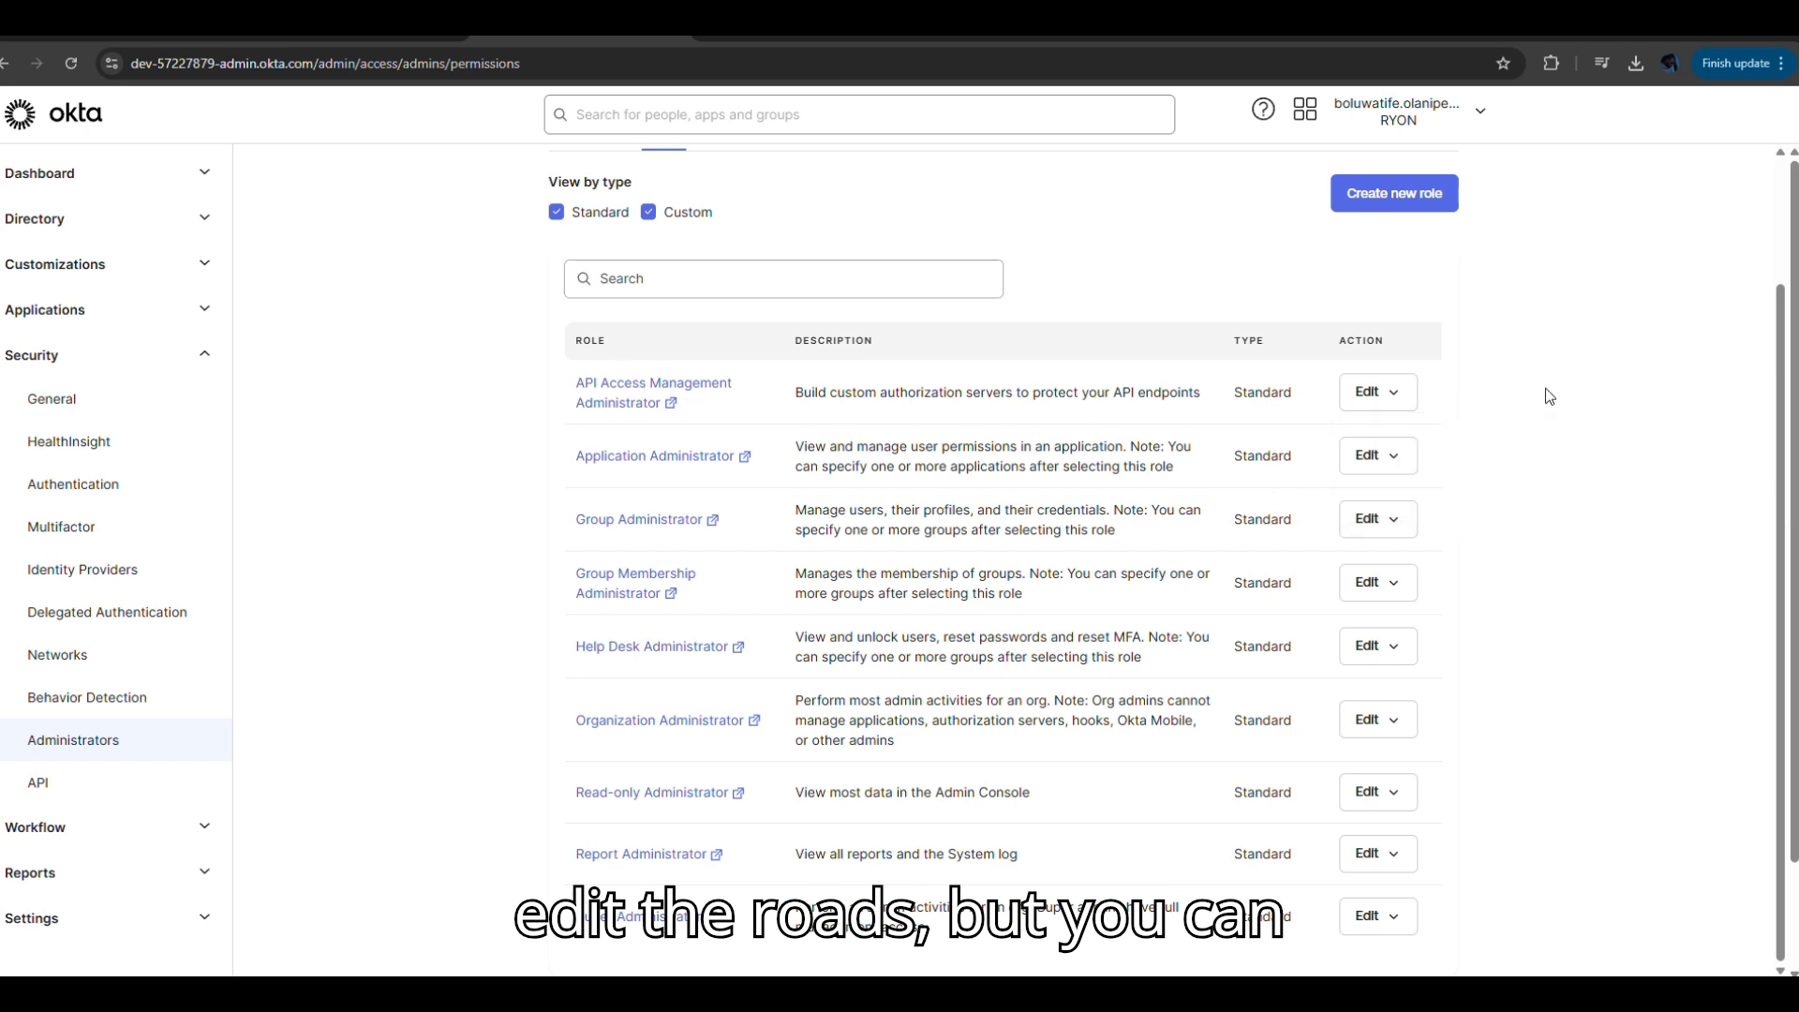
pyautogui.click(1393, 394)
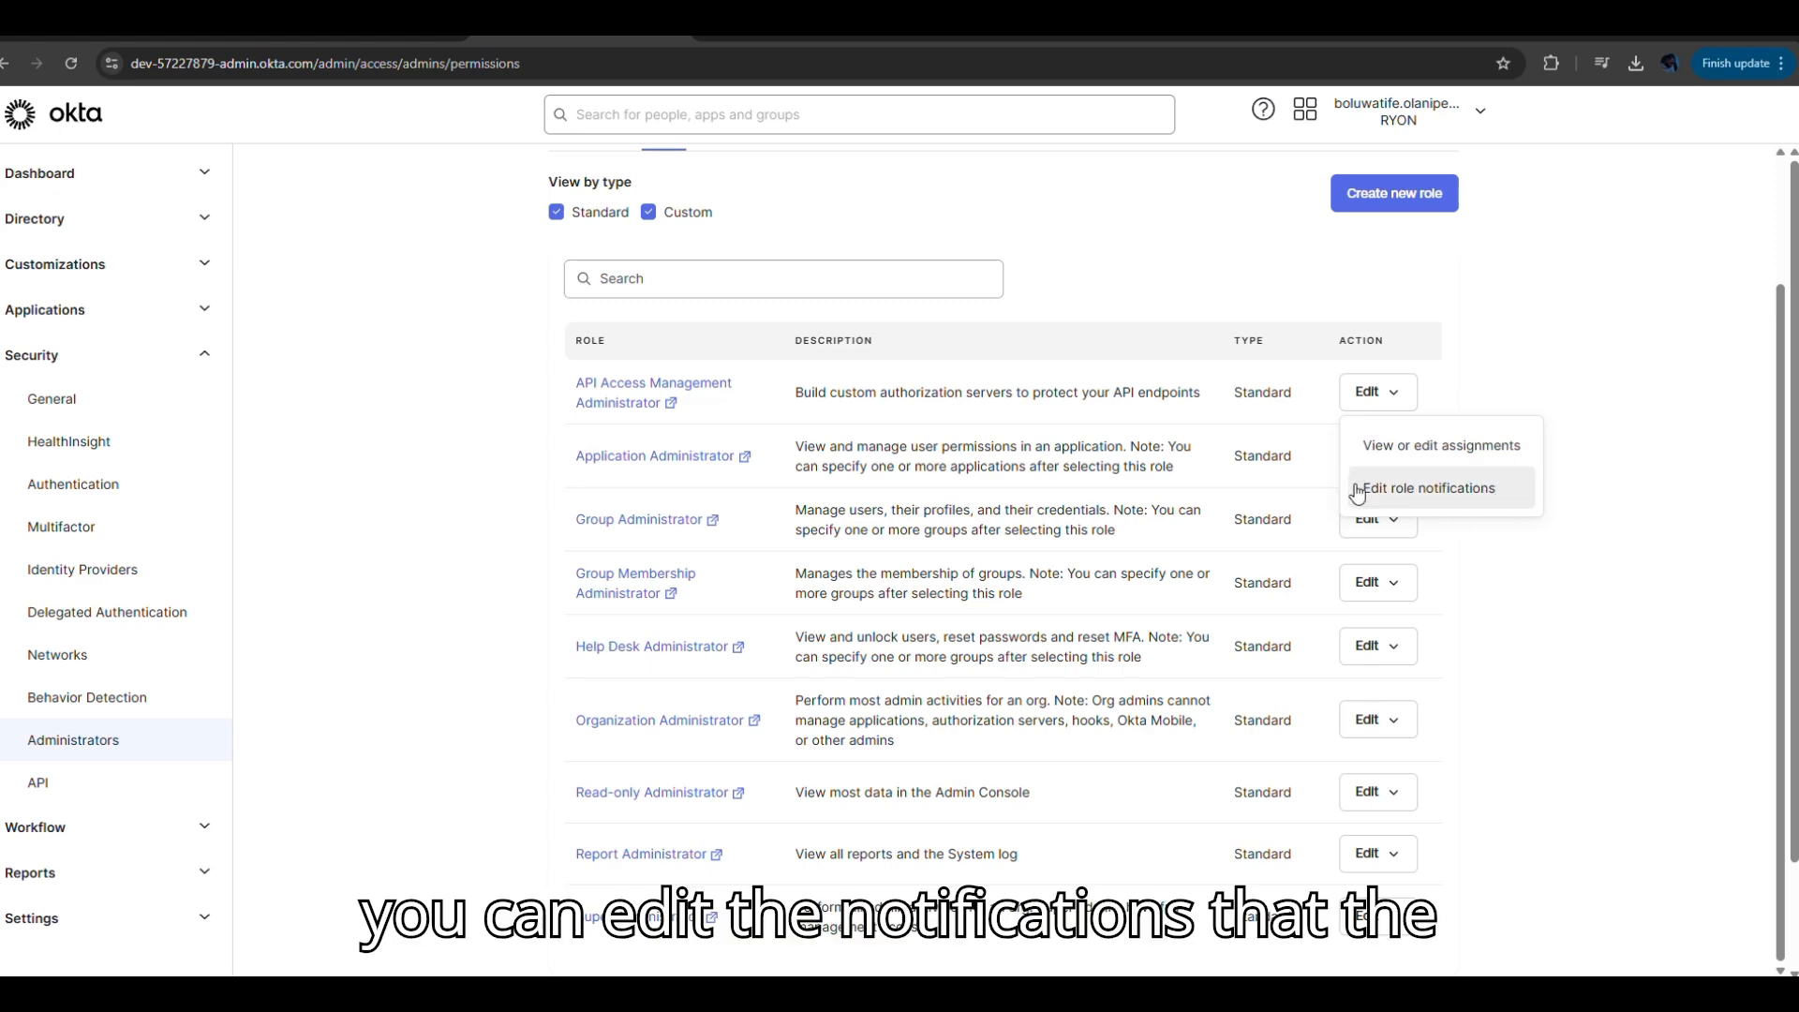
pyautogui.click(1434, 492)
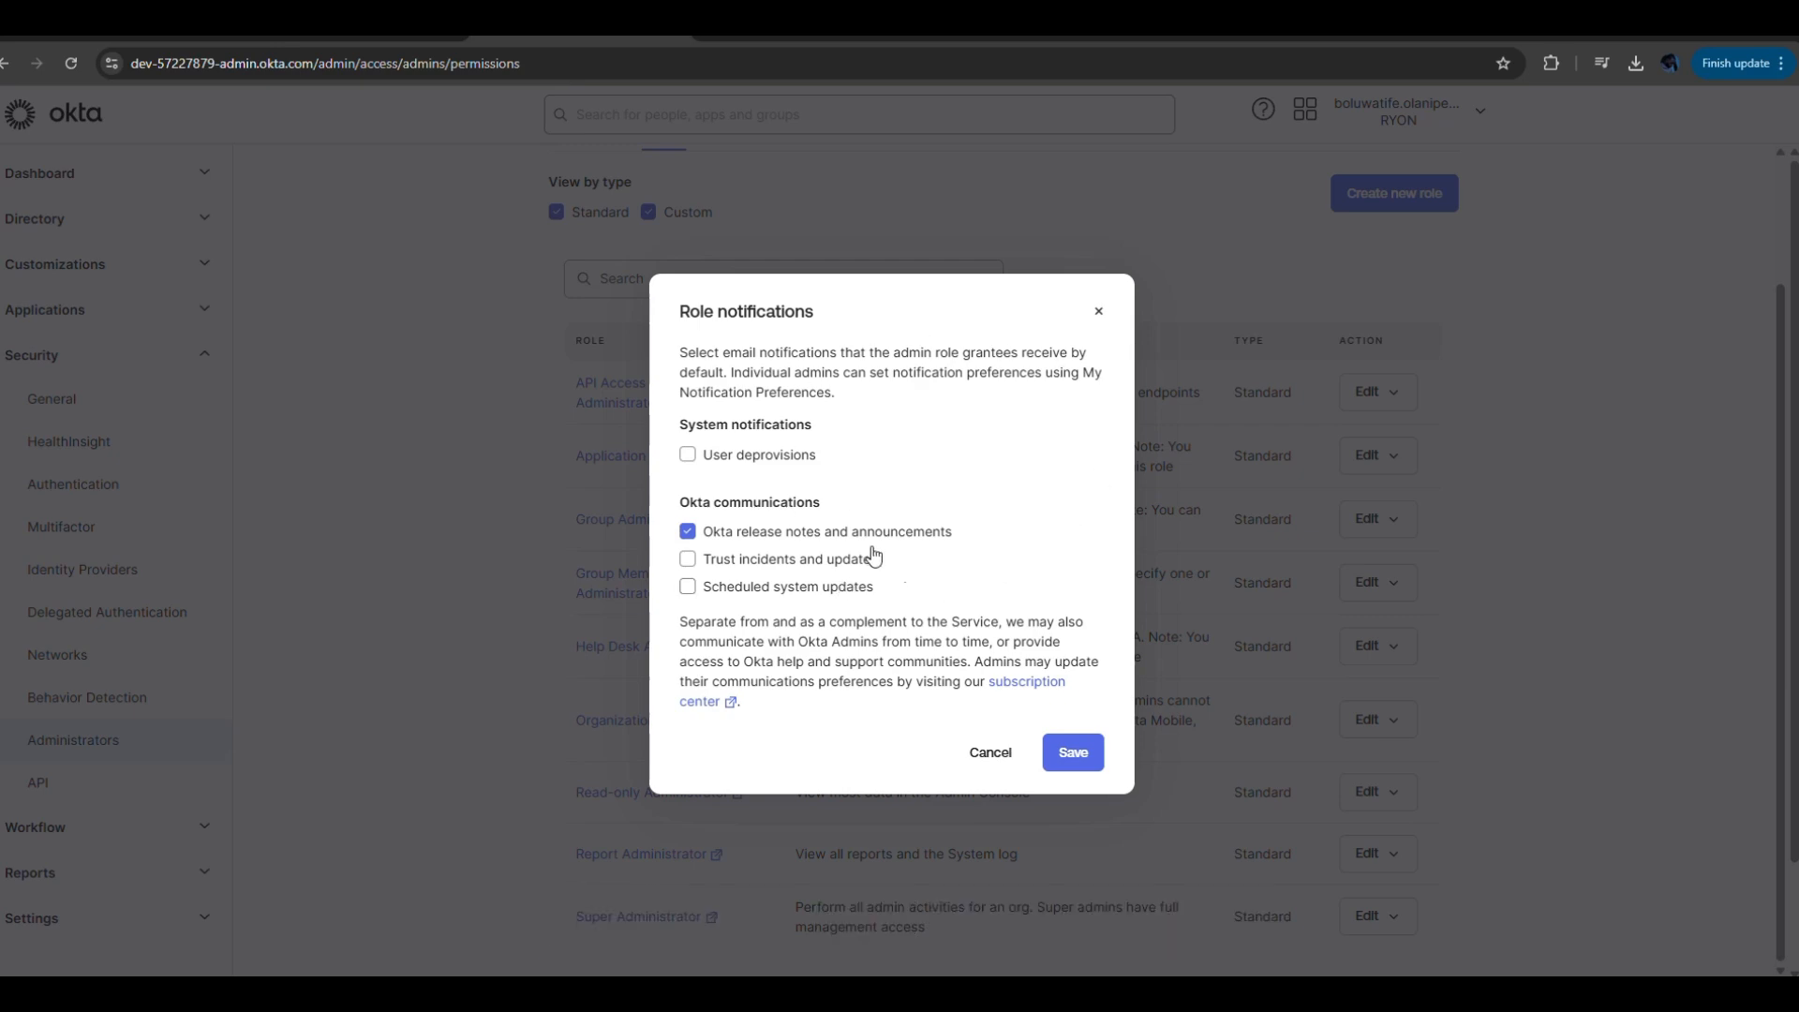
pyautogui.click(1082, 757)
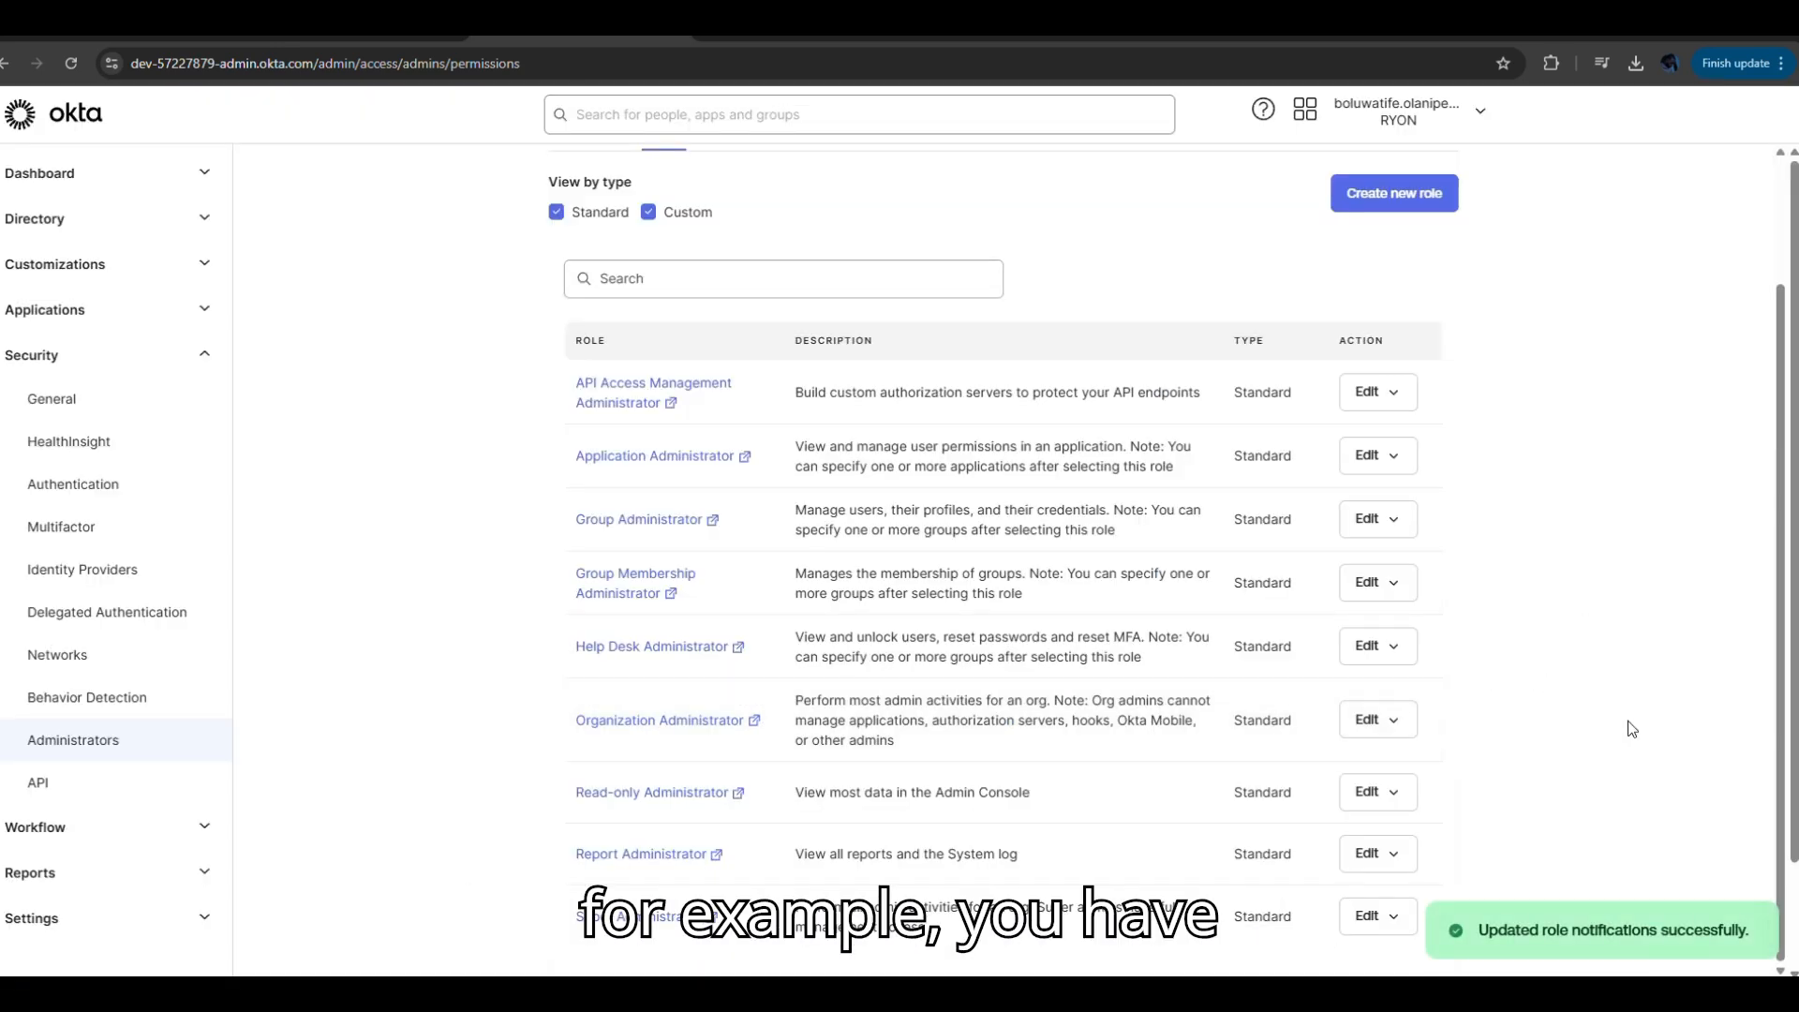
pyautogui.scroll(-2, 1794, 678)
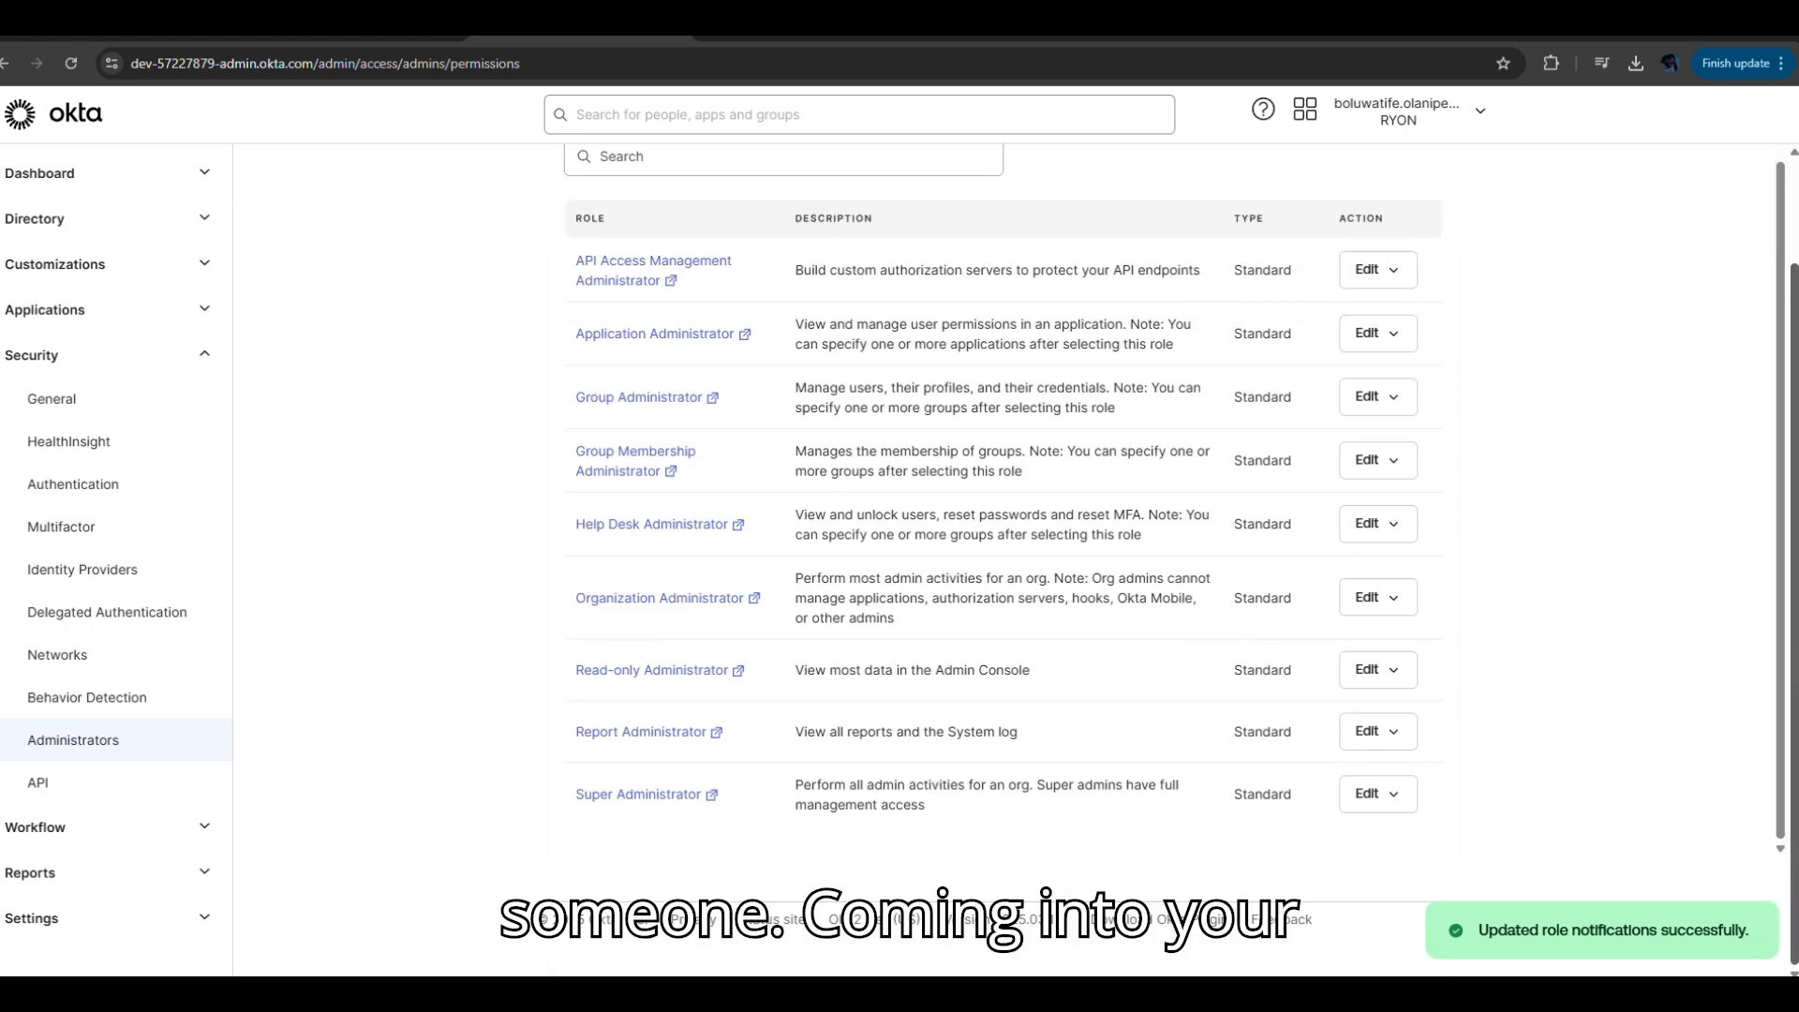
pyautogui.scroll(2, 1794, 794)
pyautogui.scroll(-2, 1793, 794)
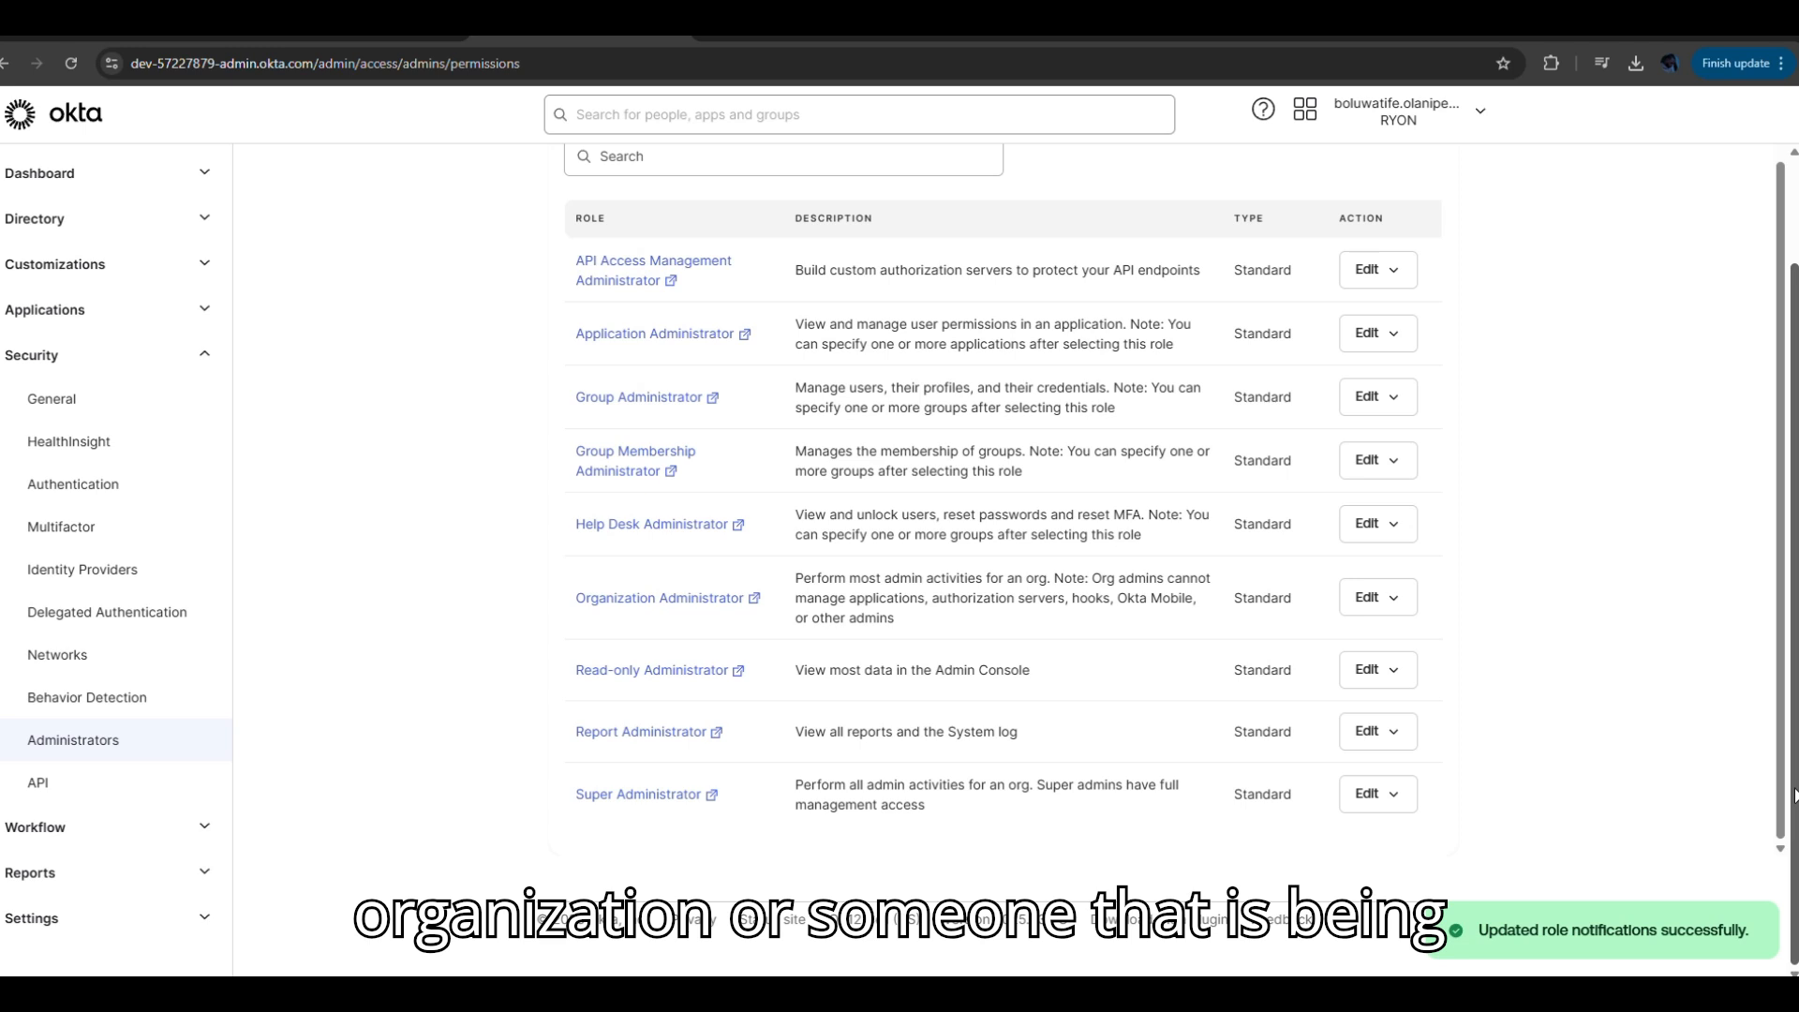
pyautogui.scroll(2, 1794, 795)
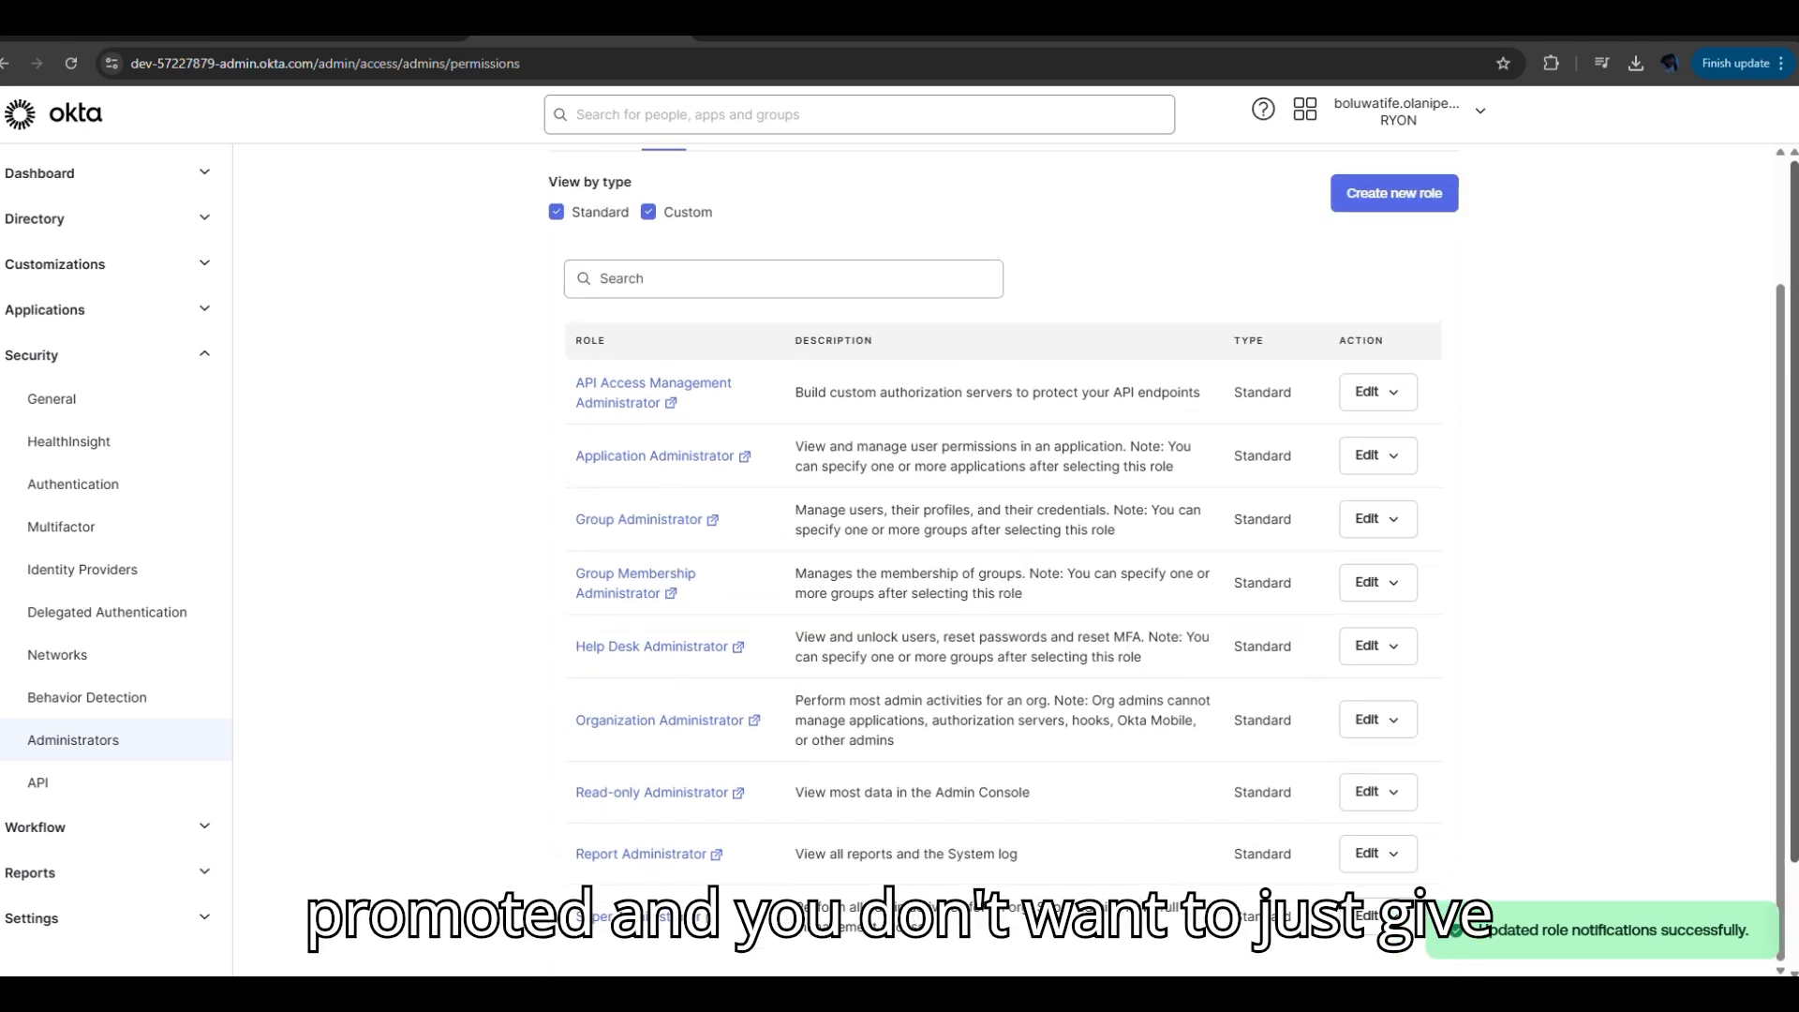
pyautogui.scroll(-1, 1794, 794)
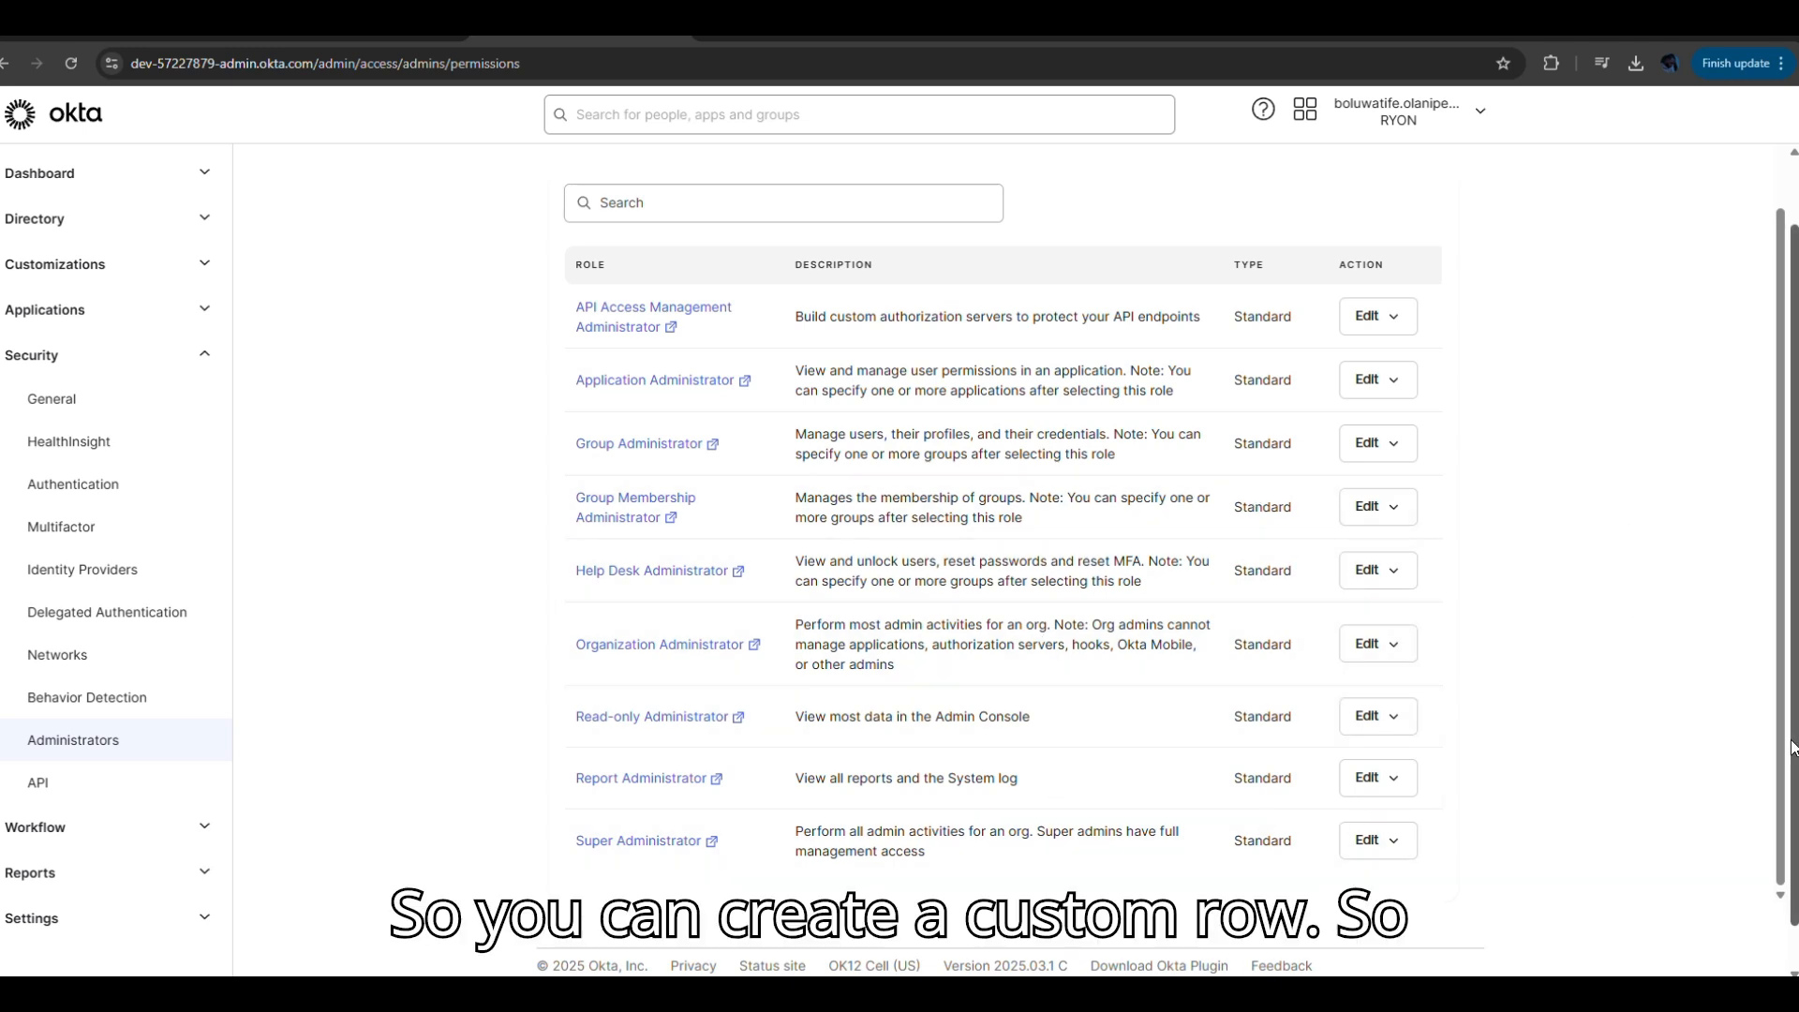
pyautogui.scroll(1, 1794, 764)
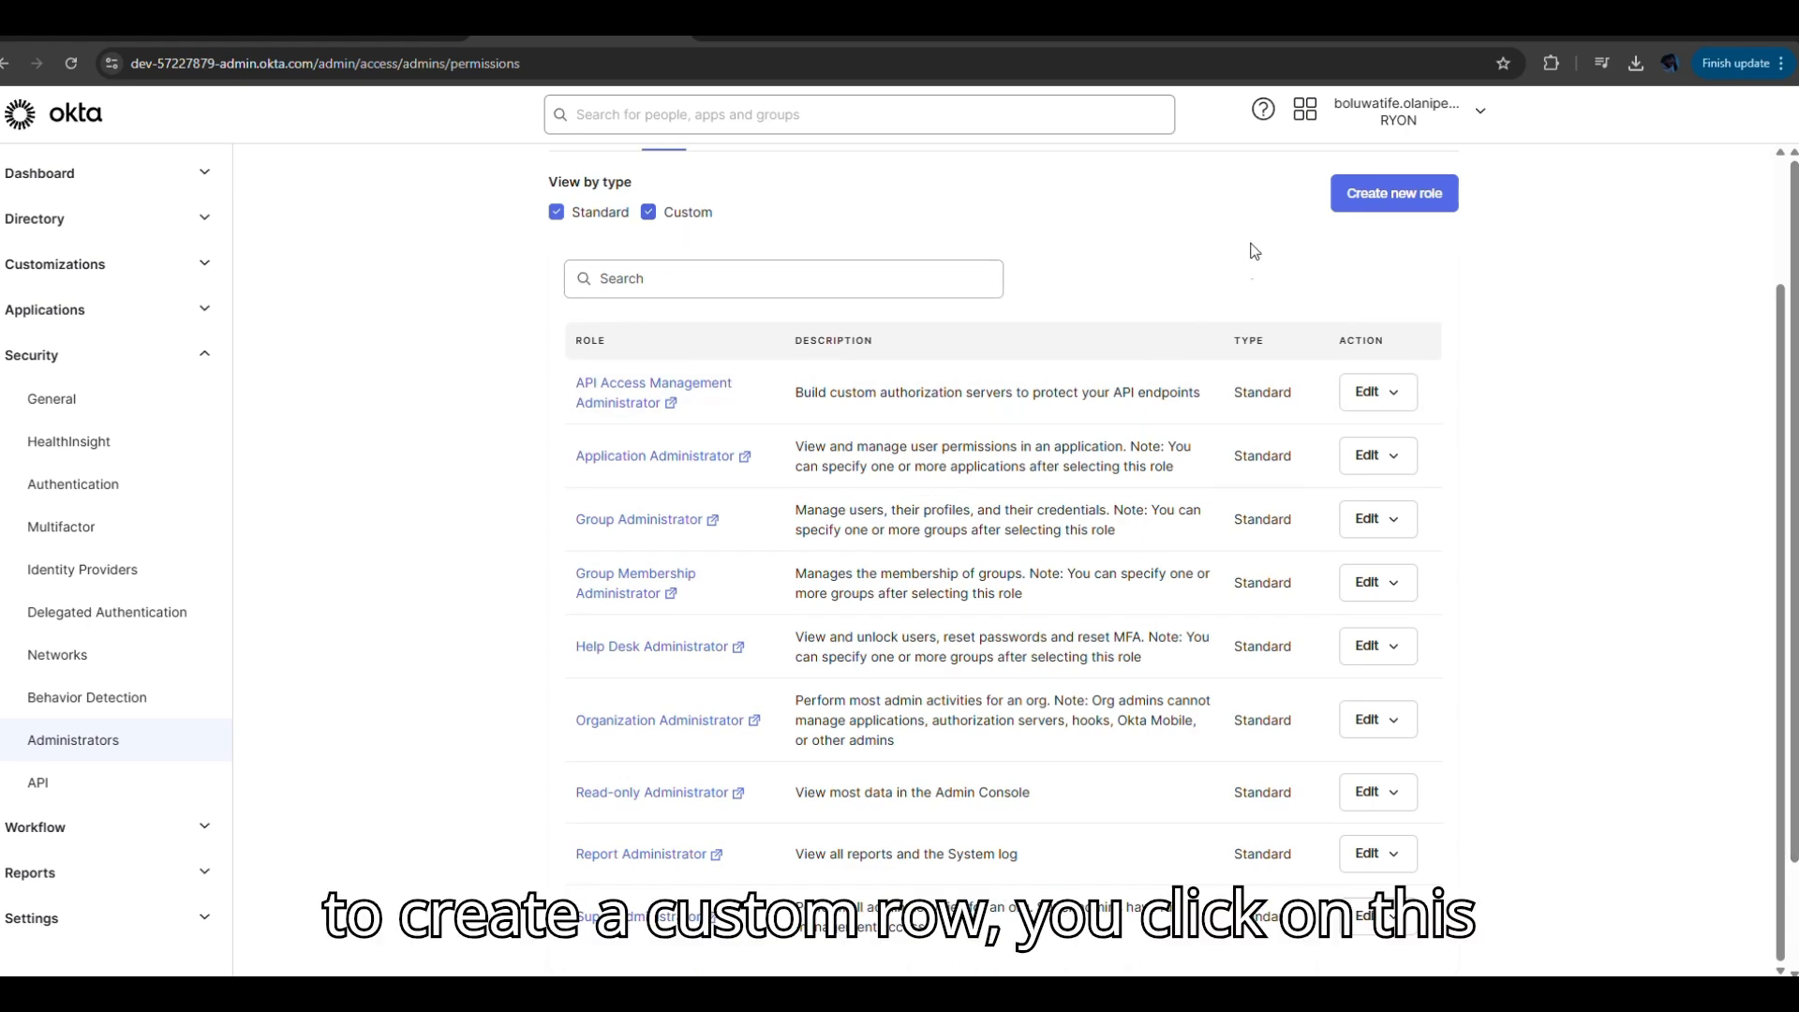
# Start a new custom role named 'Group Admin' with description 'Group Admin', then clear a 'group' permission search.
pyautogui.click(1384, 197)
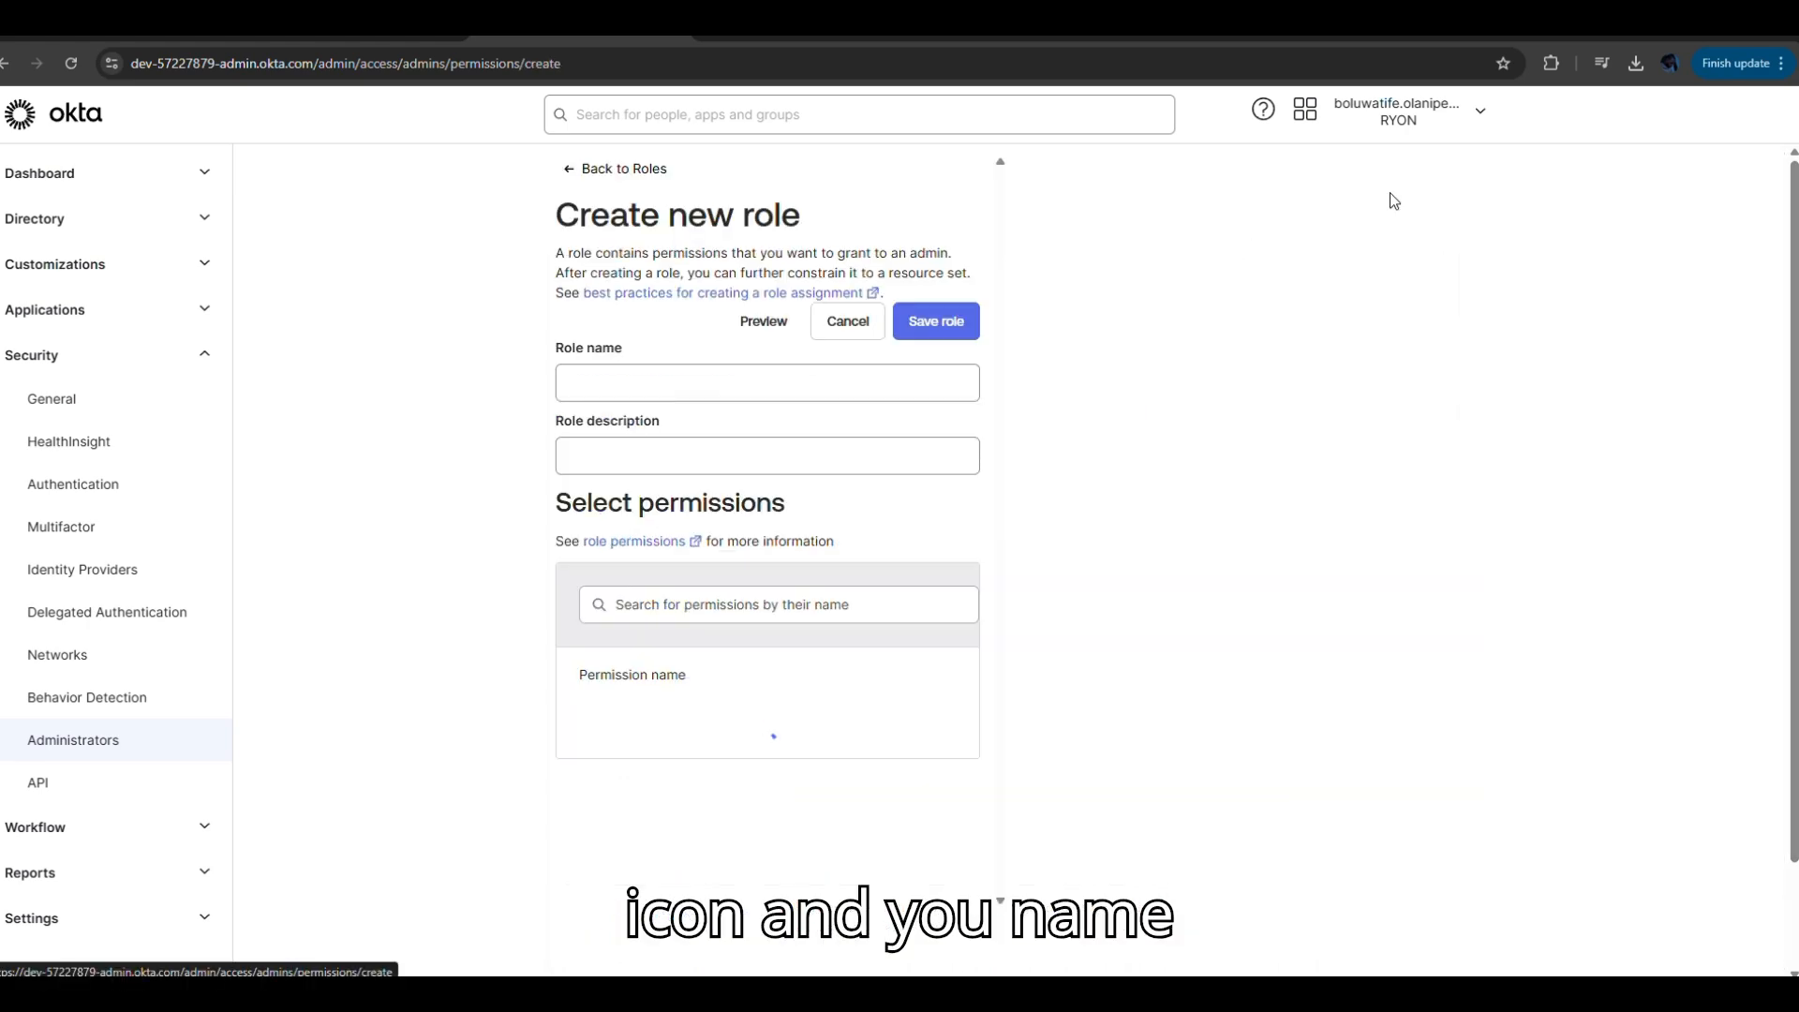
pyautogui.click(714, 380)
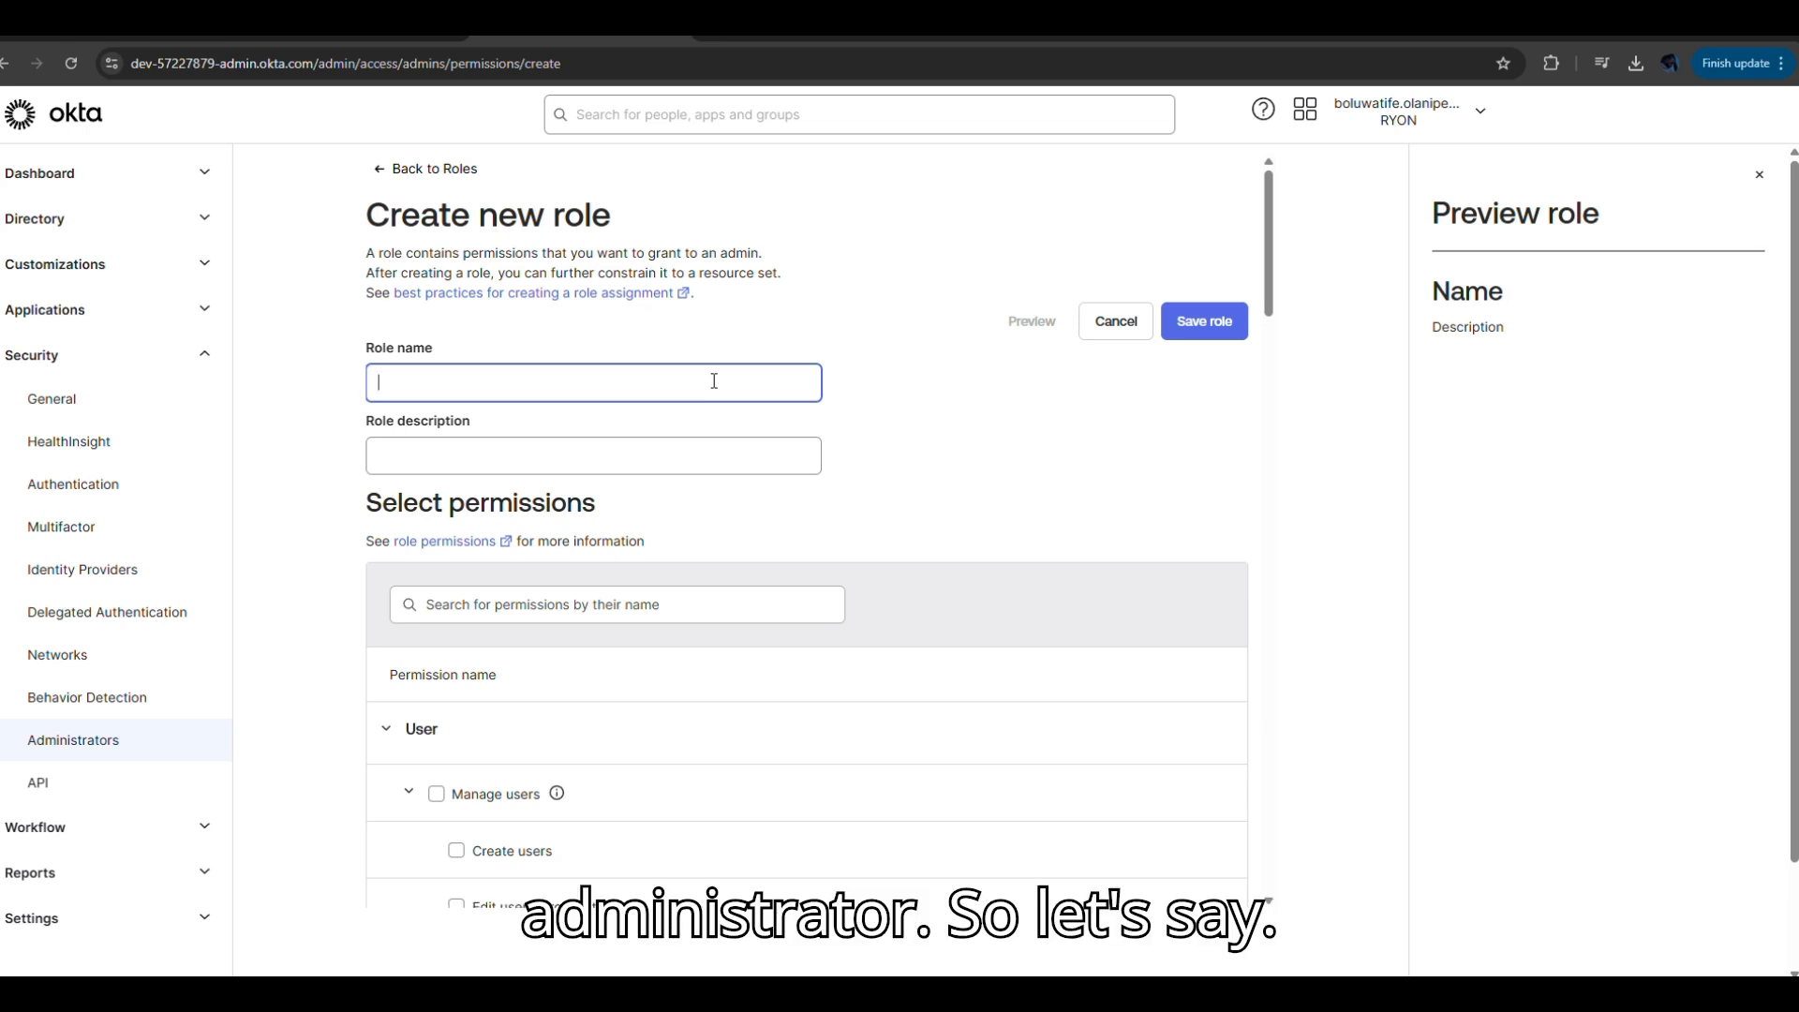
pyautogui.write('Group ')
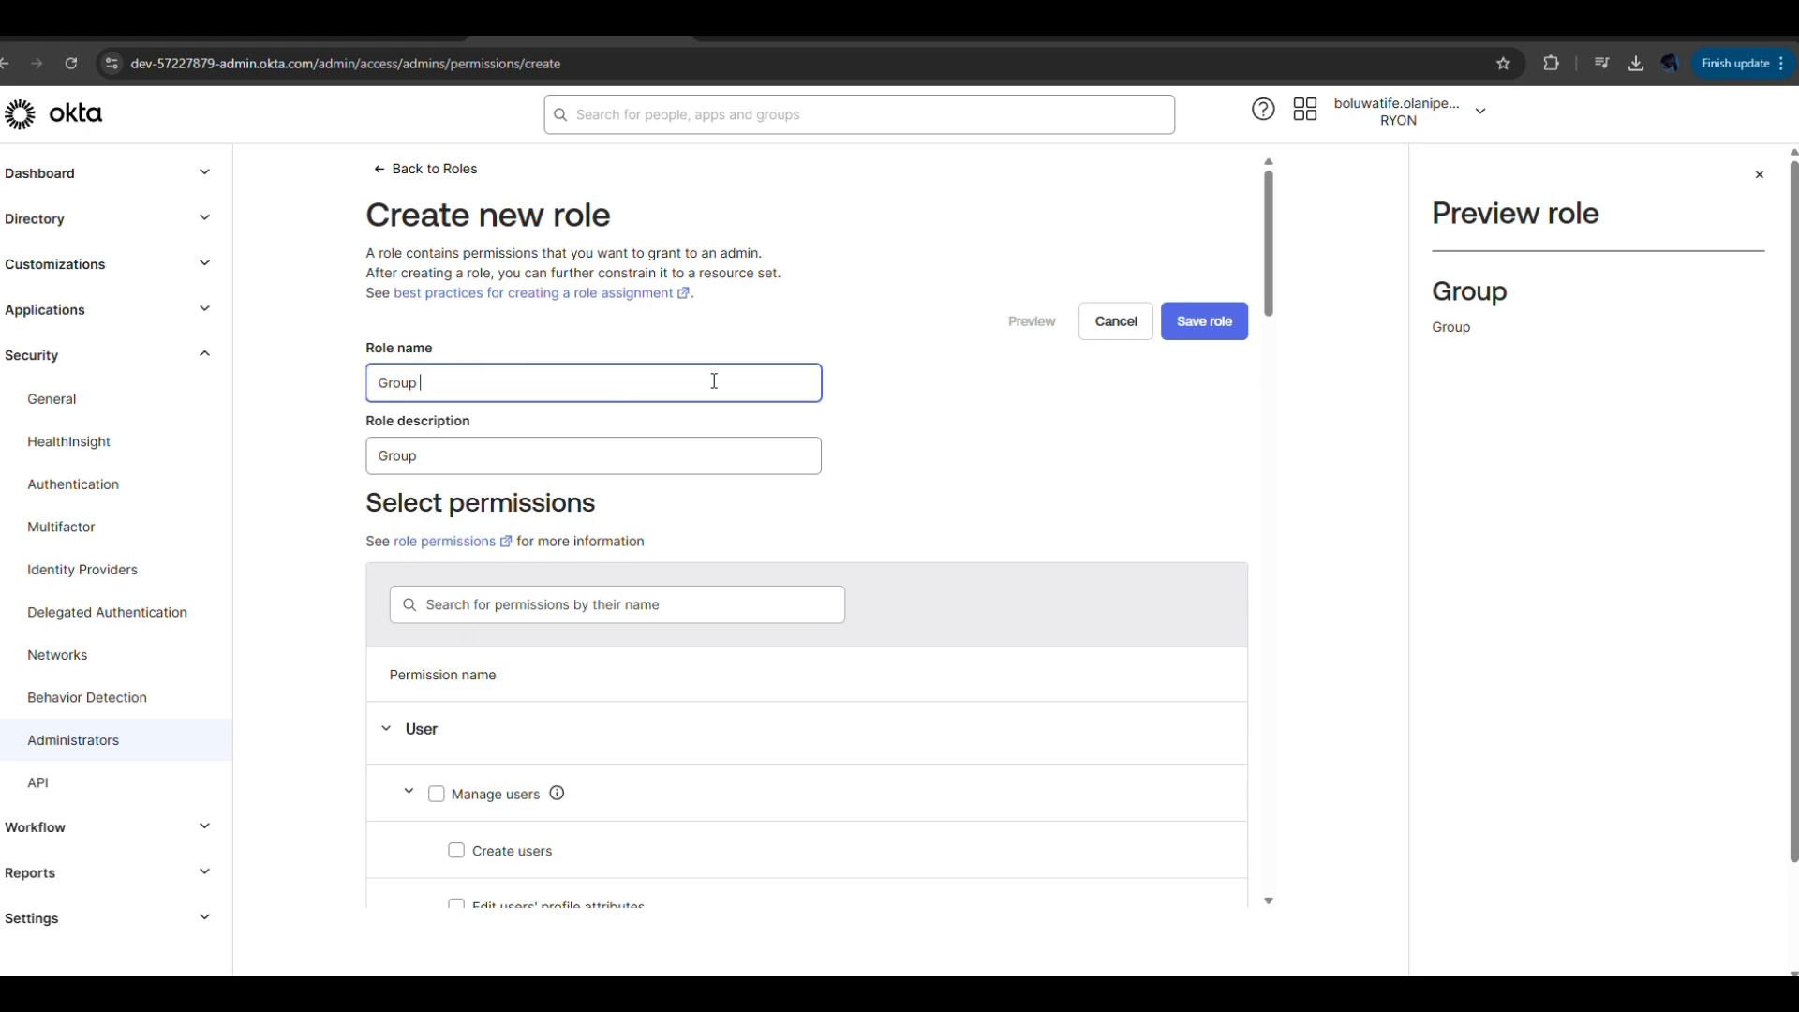
pyautogui.write('Admin')
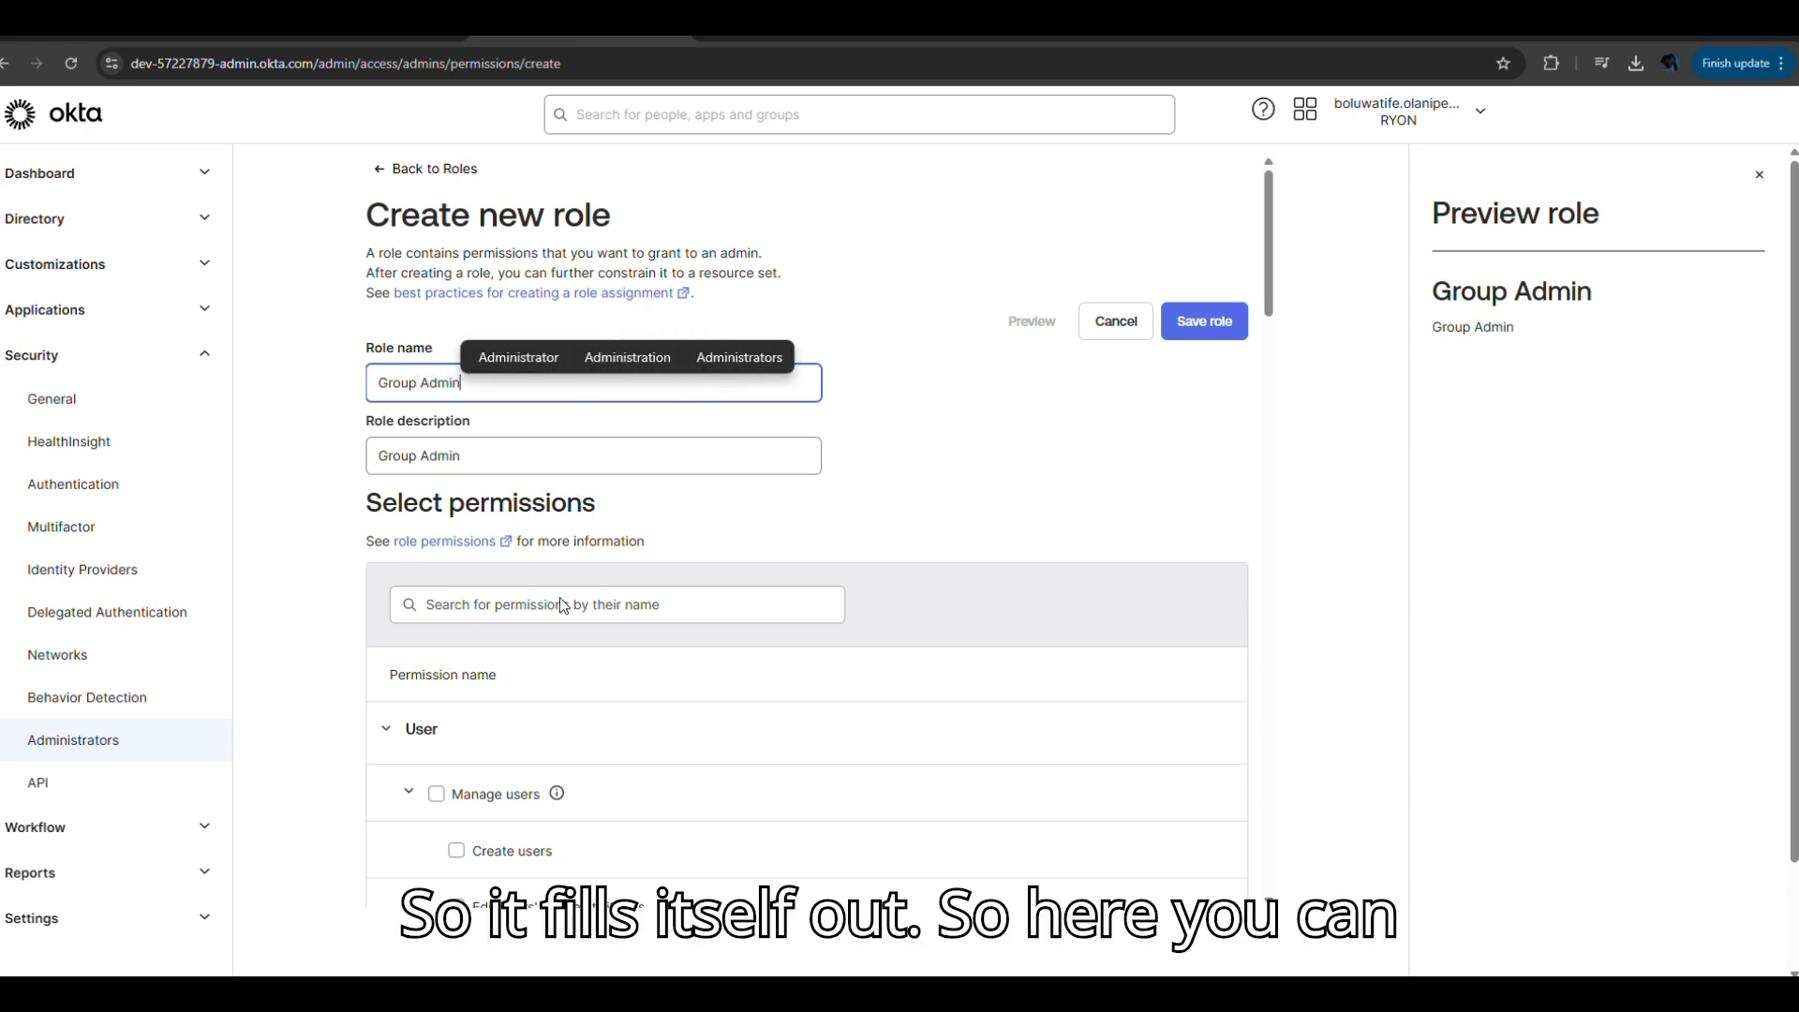
pyautogui.click(625, 609)
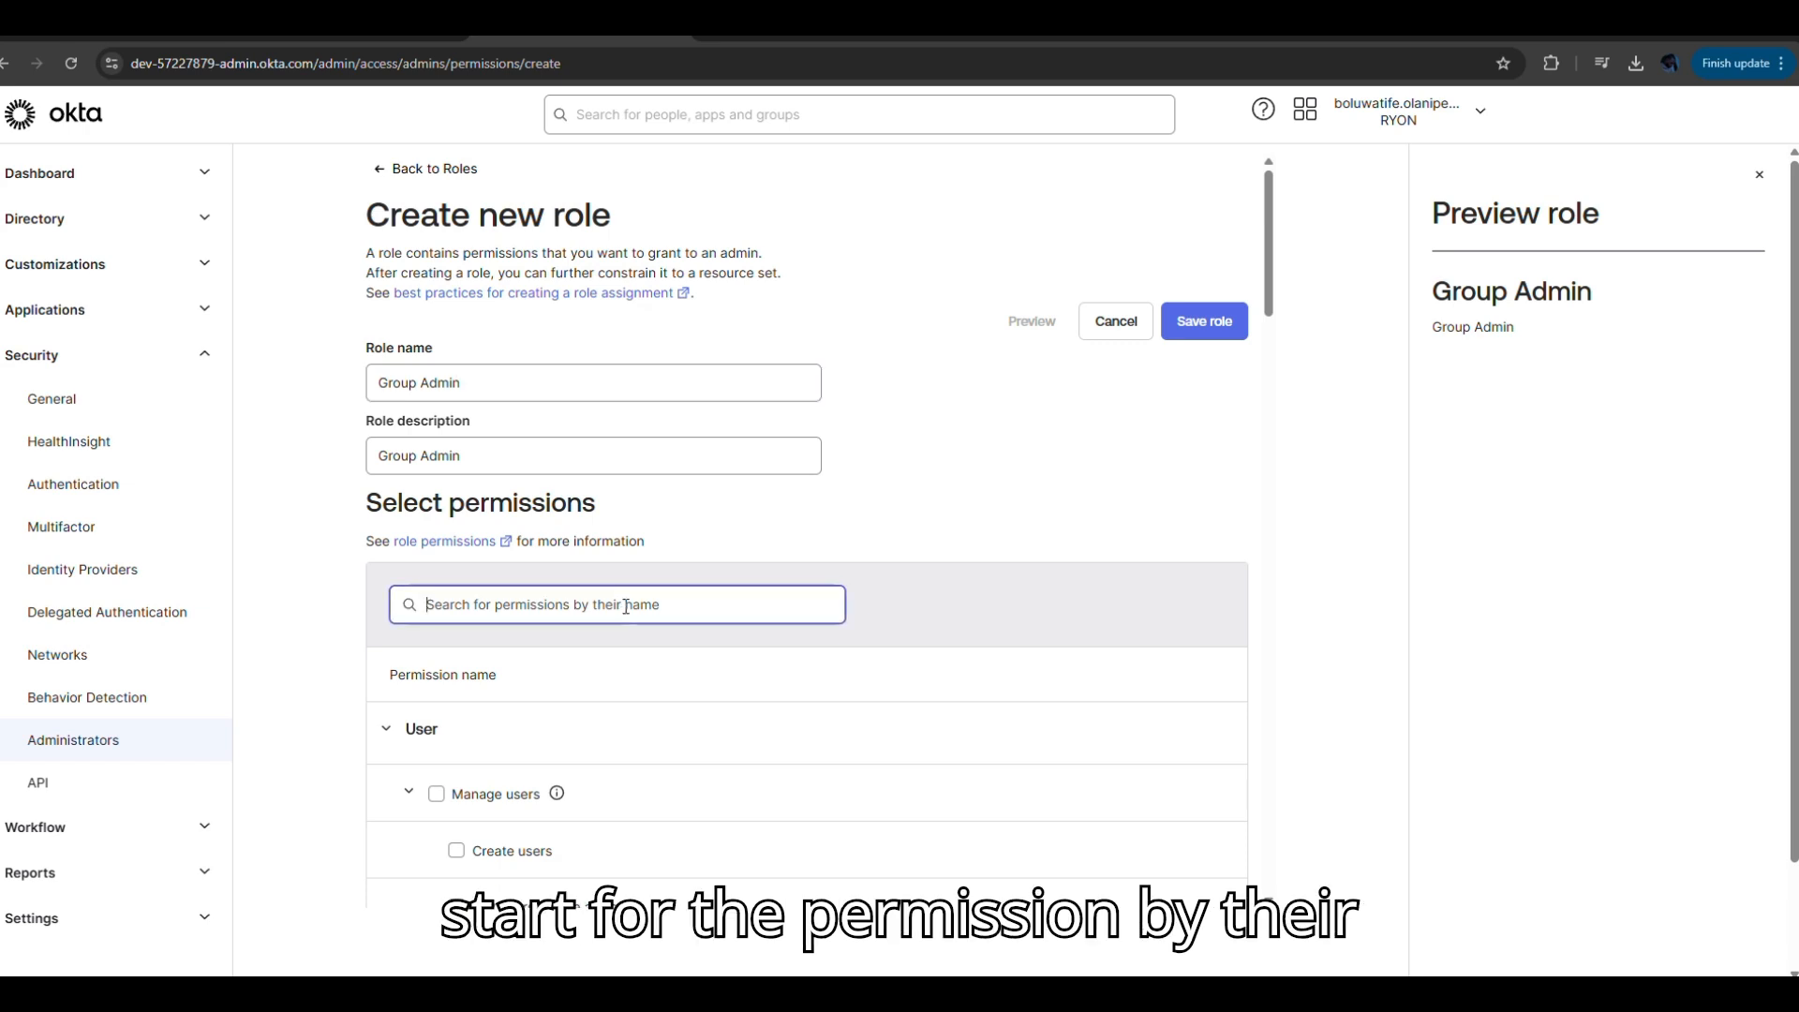
pyautogui.write('group')
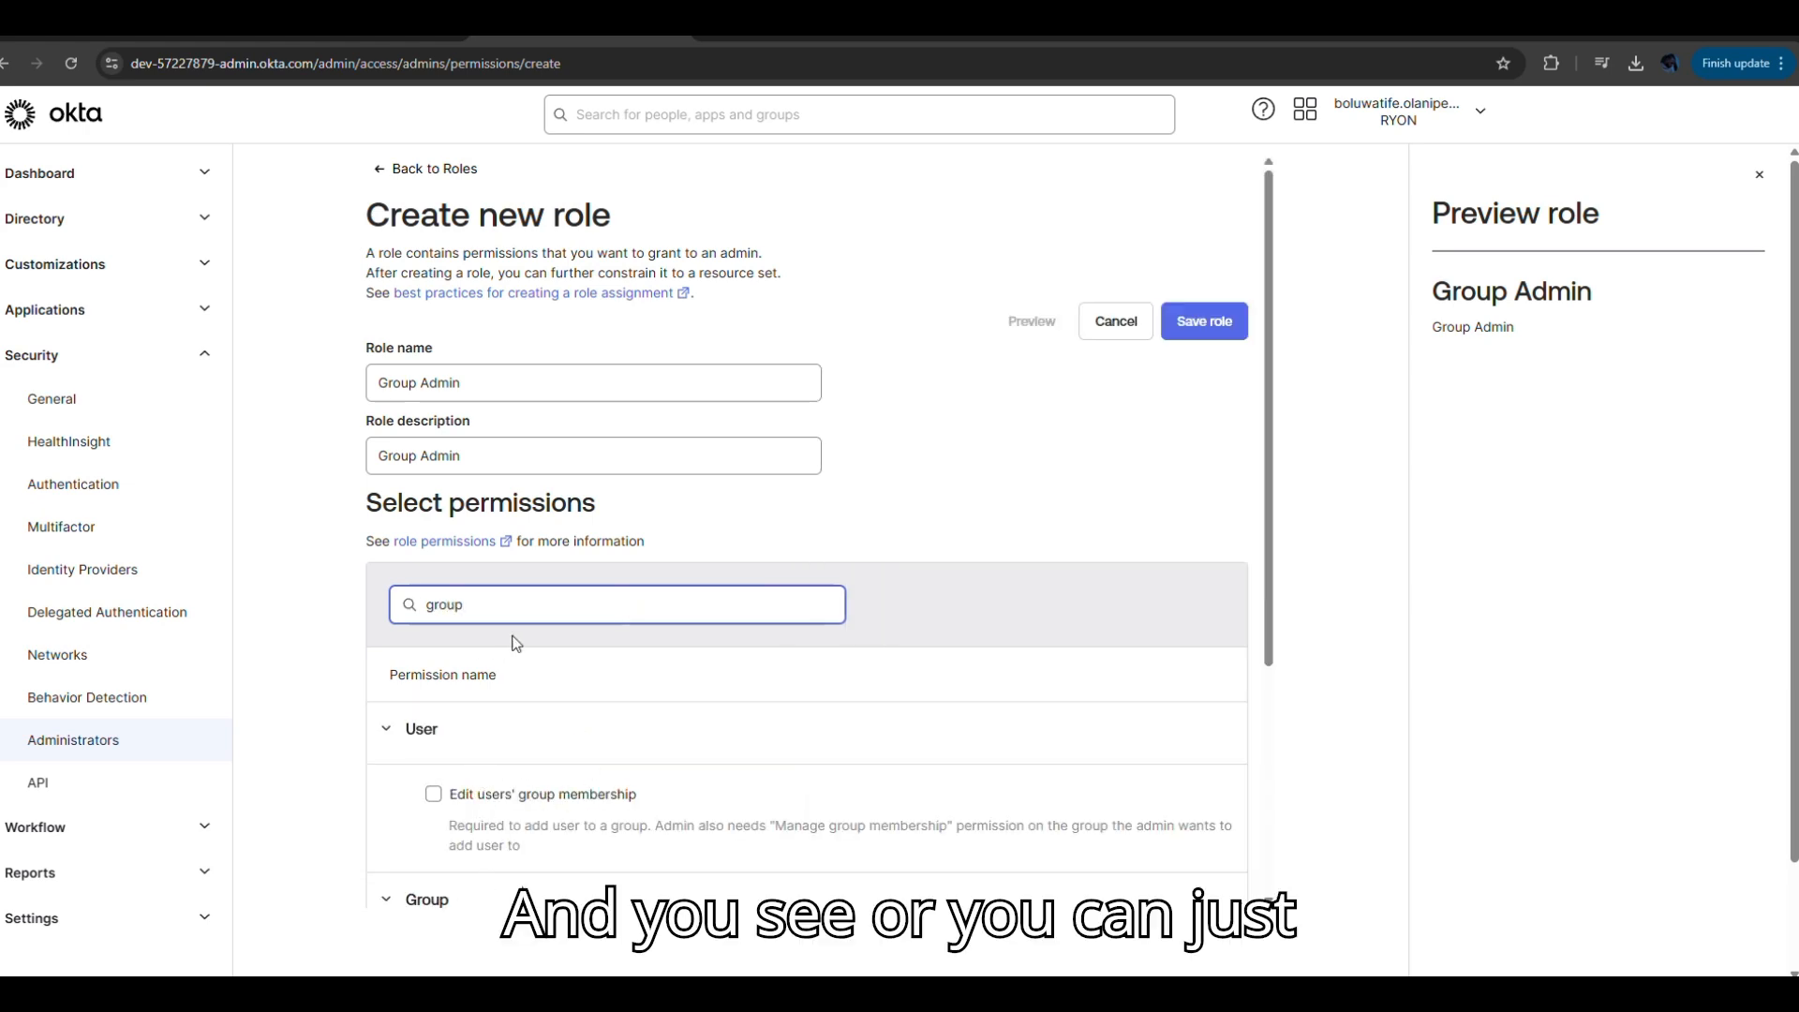
pyautogui.press('BackSpace')
pyautogui.press('BackSpace')
pyautogui.press('BackSpace')
pyautogui.press('BackSpace')
pyautogui.press('BackSpace')
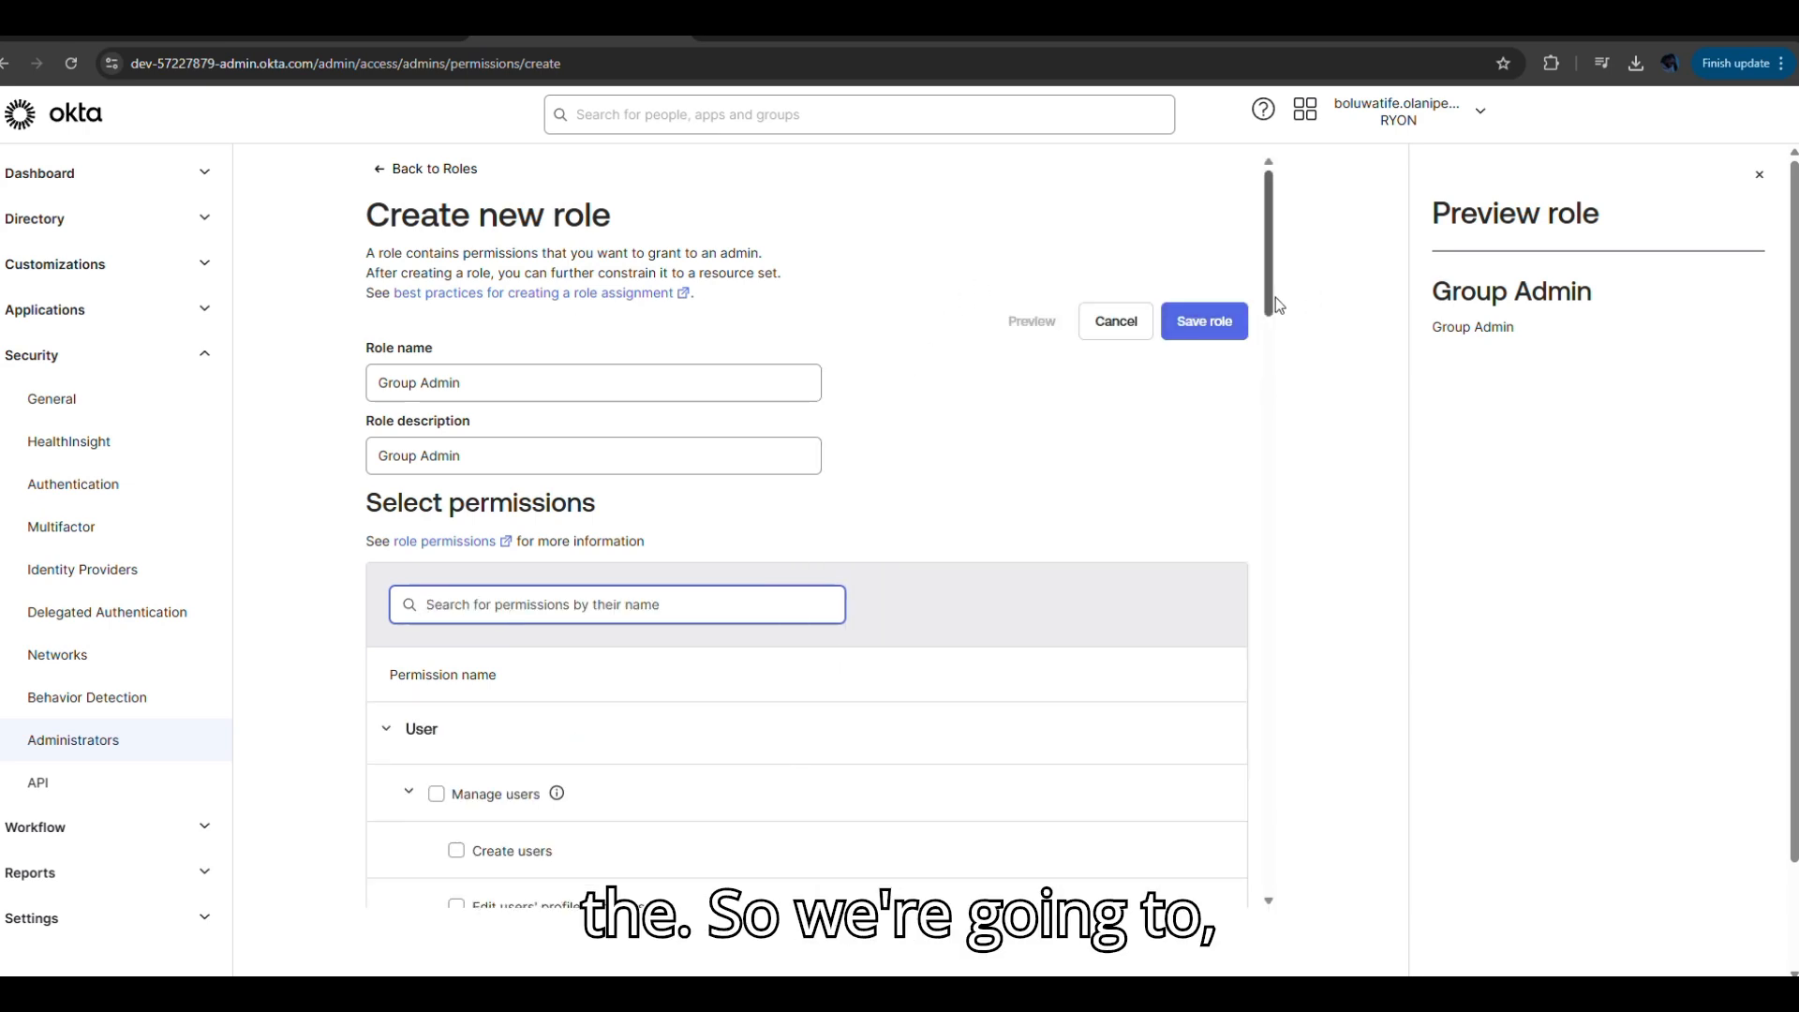
pyautogui.moveTo(1275, 297); pyautogui.dragTo(1259, 413)
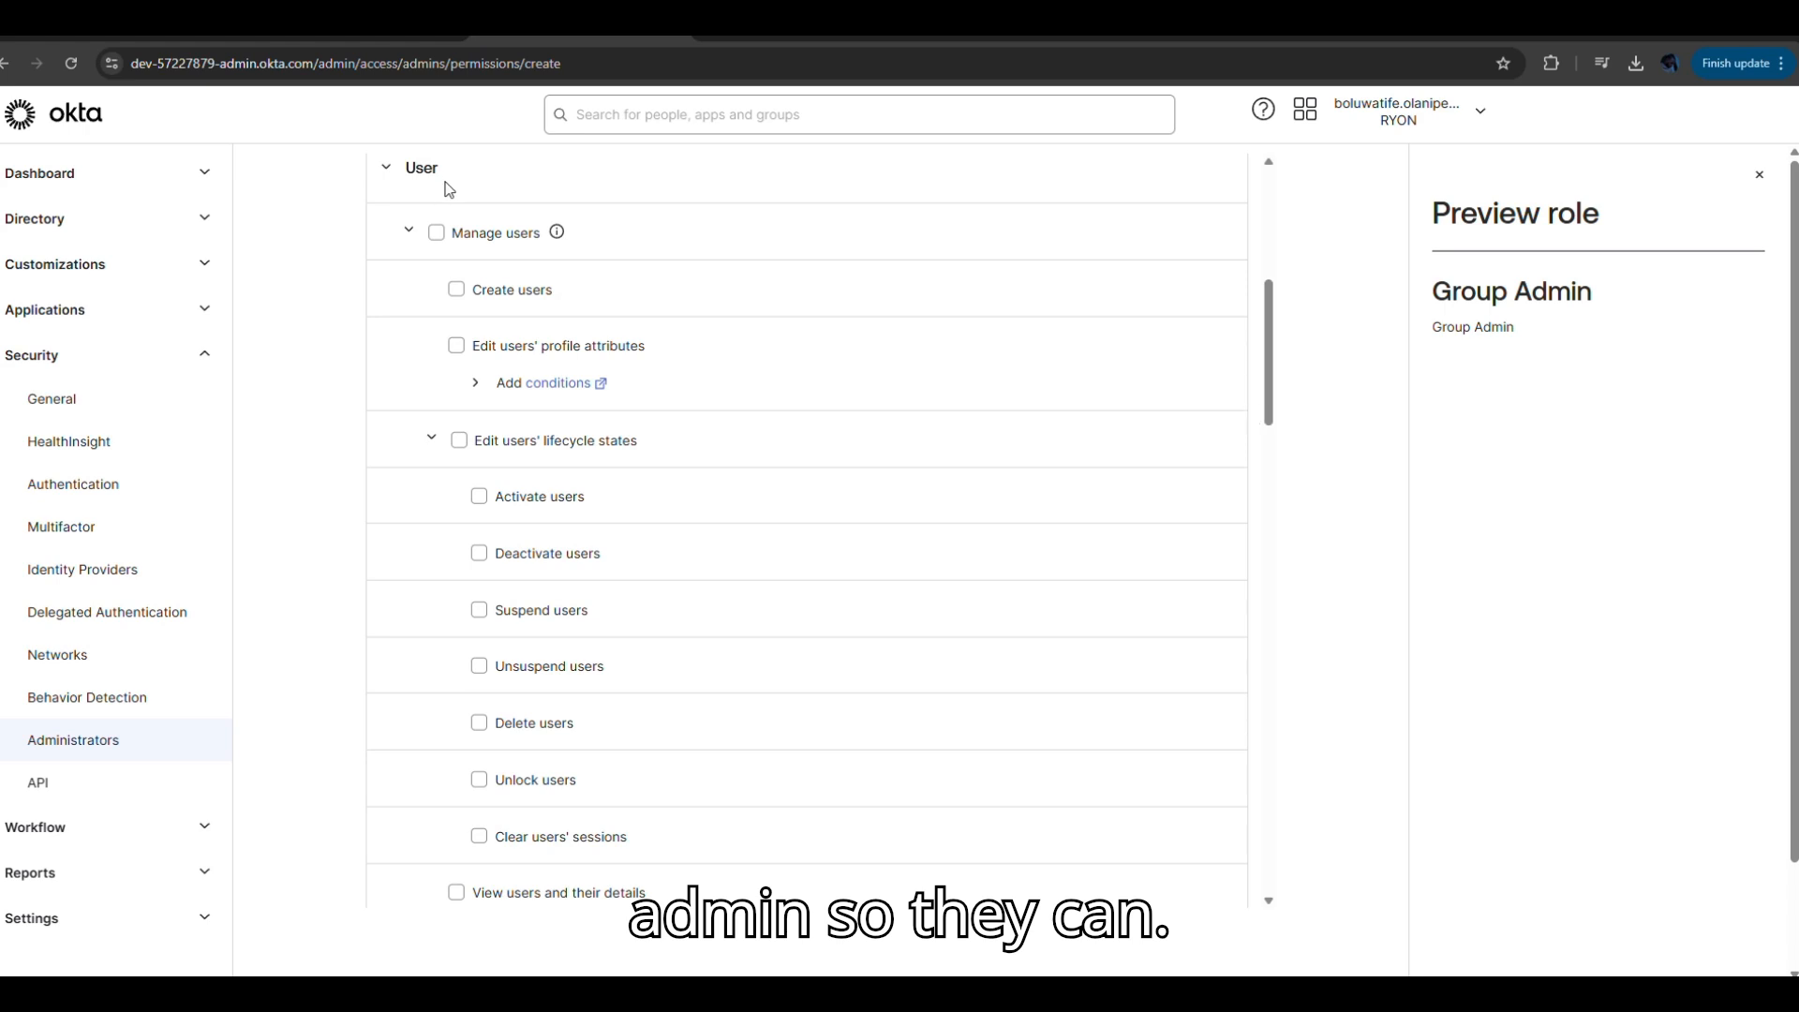
# Grant the Create users, Edit users' profile attributes and Suspend users permissions.
pyautogui.click(458, 292)
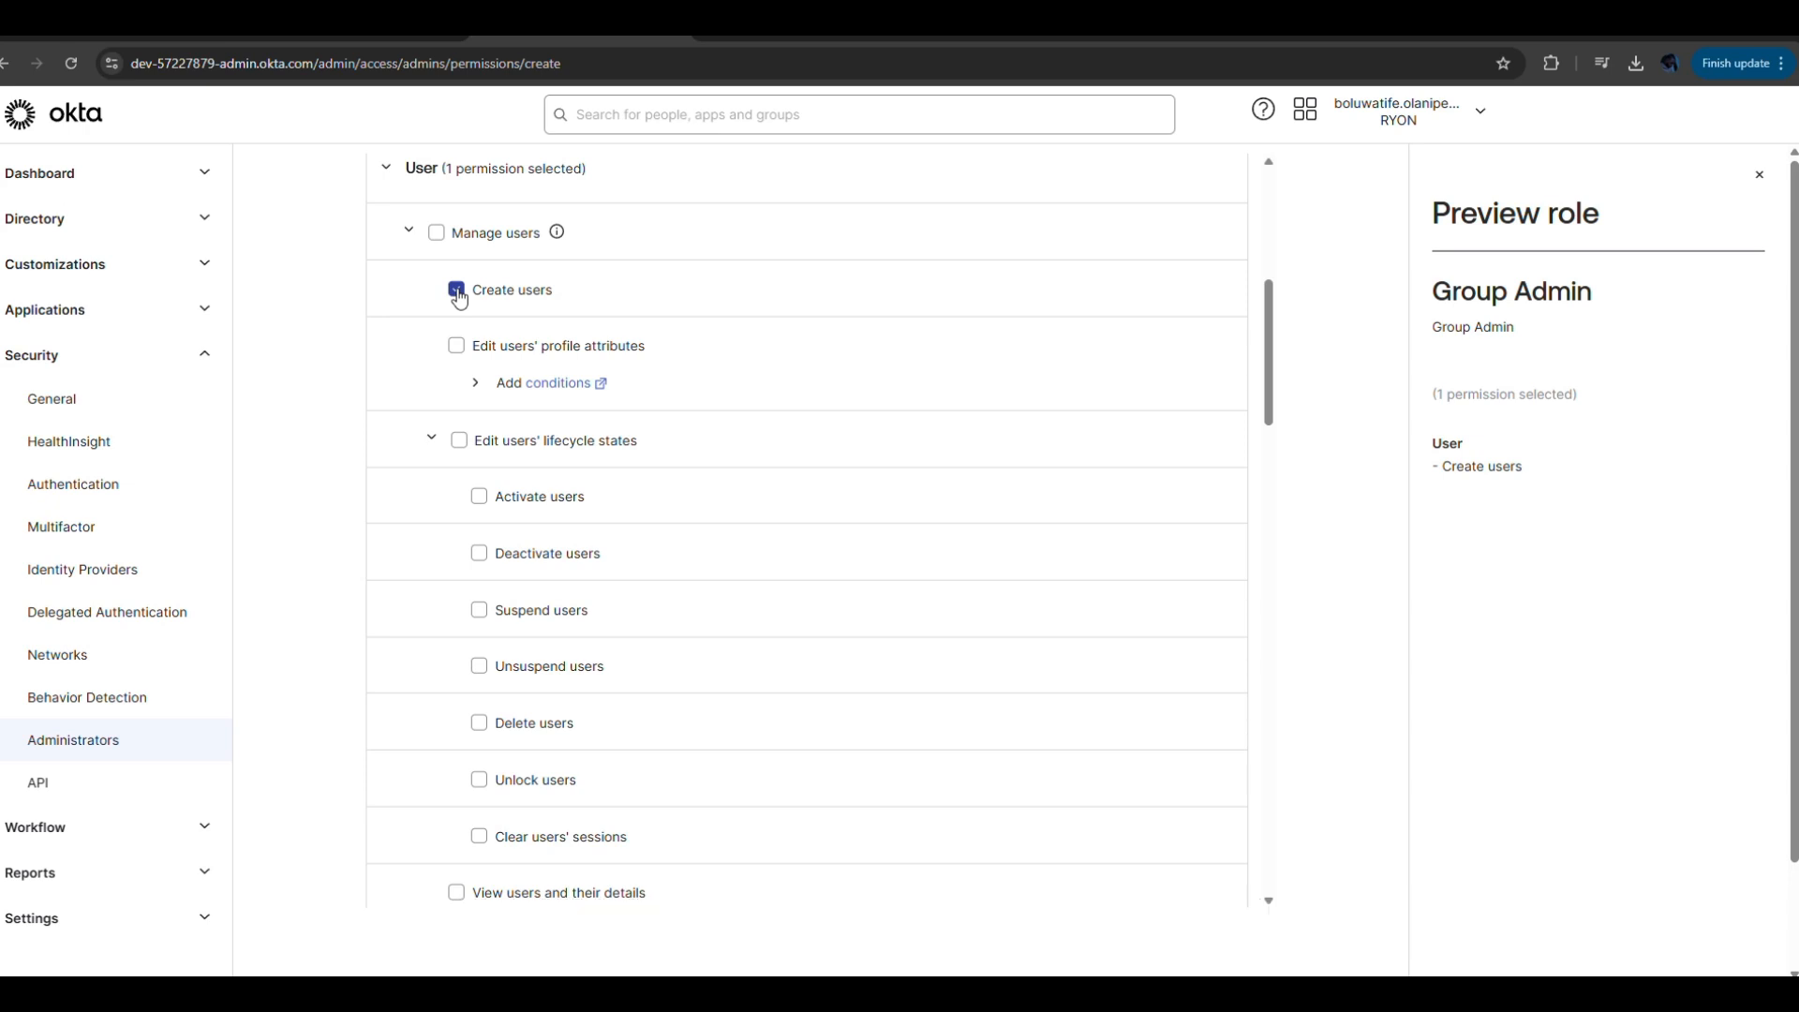
pyautogui.click(458, 347)
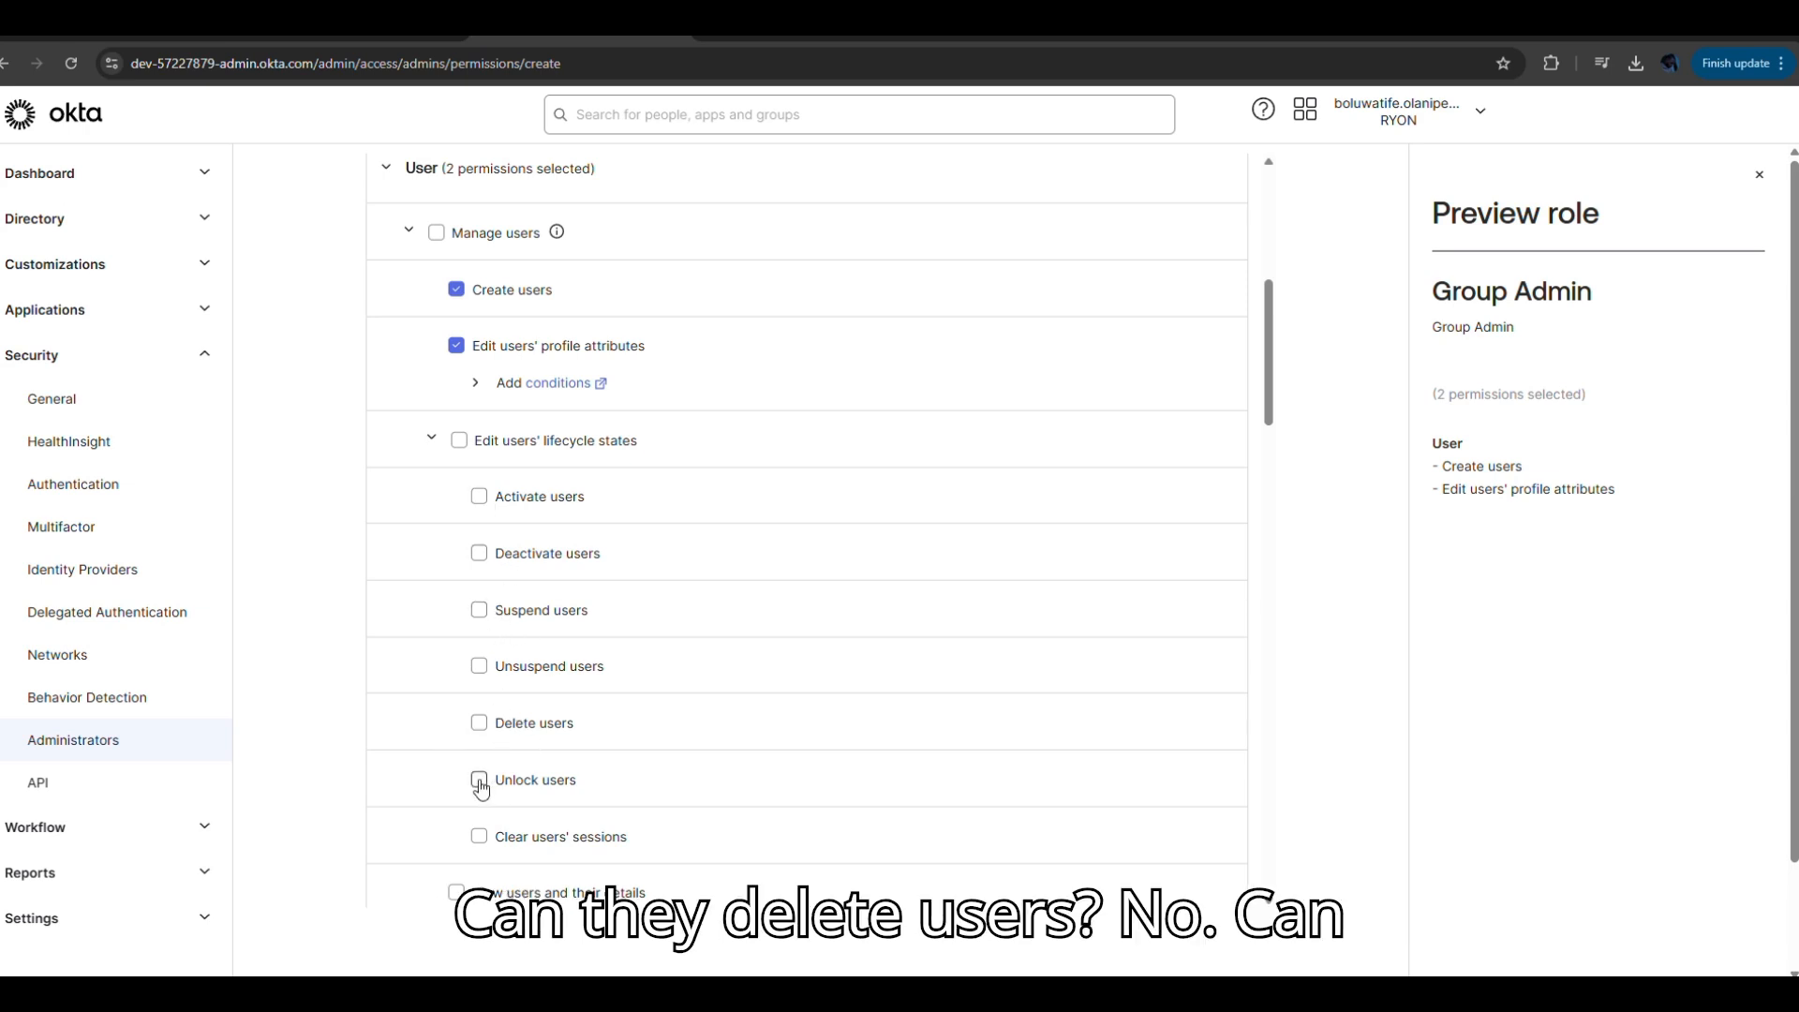
pyautogui.click(480, 613)
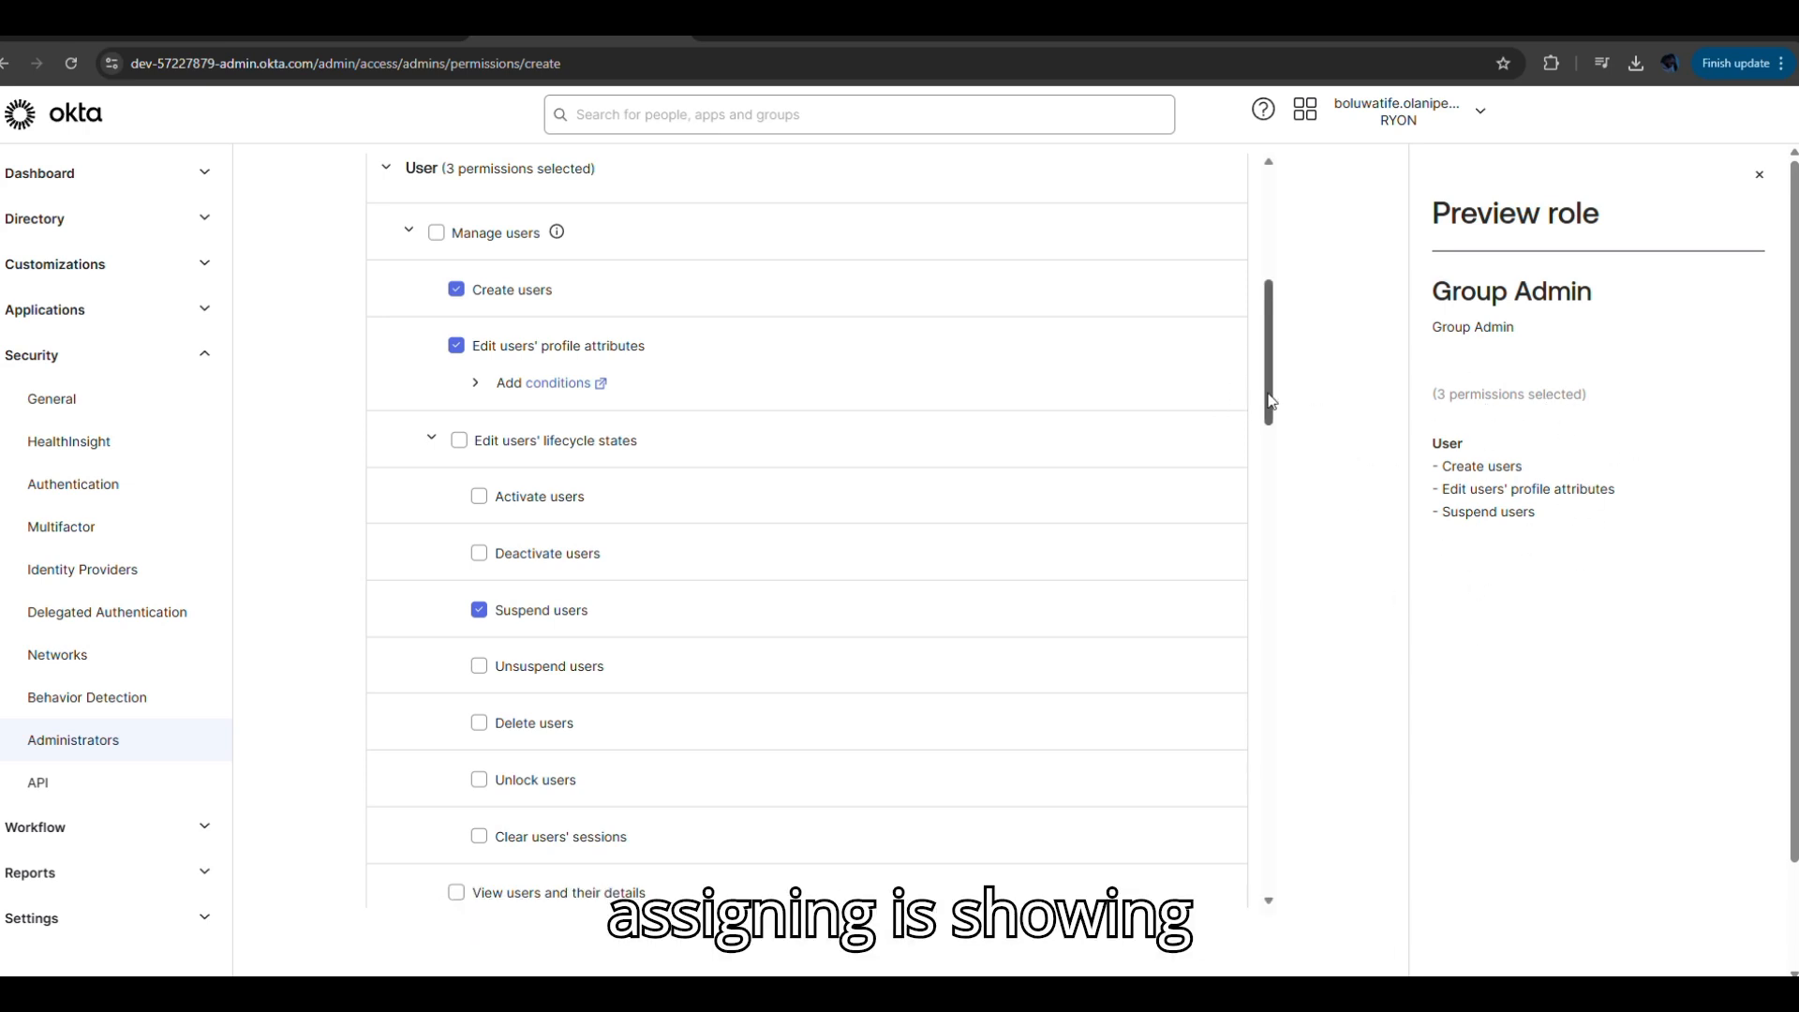
pyautogui.moveTo(1270, 401); pyautogui.dragTo(1262, 485)
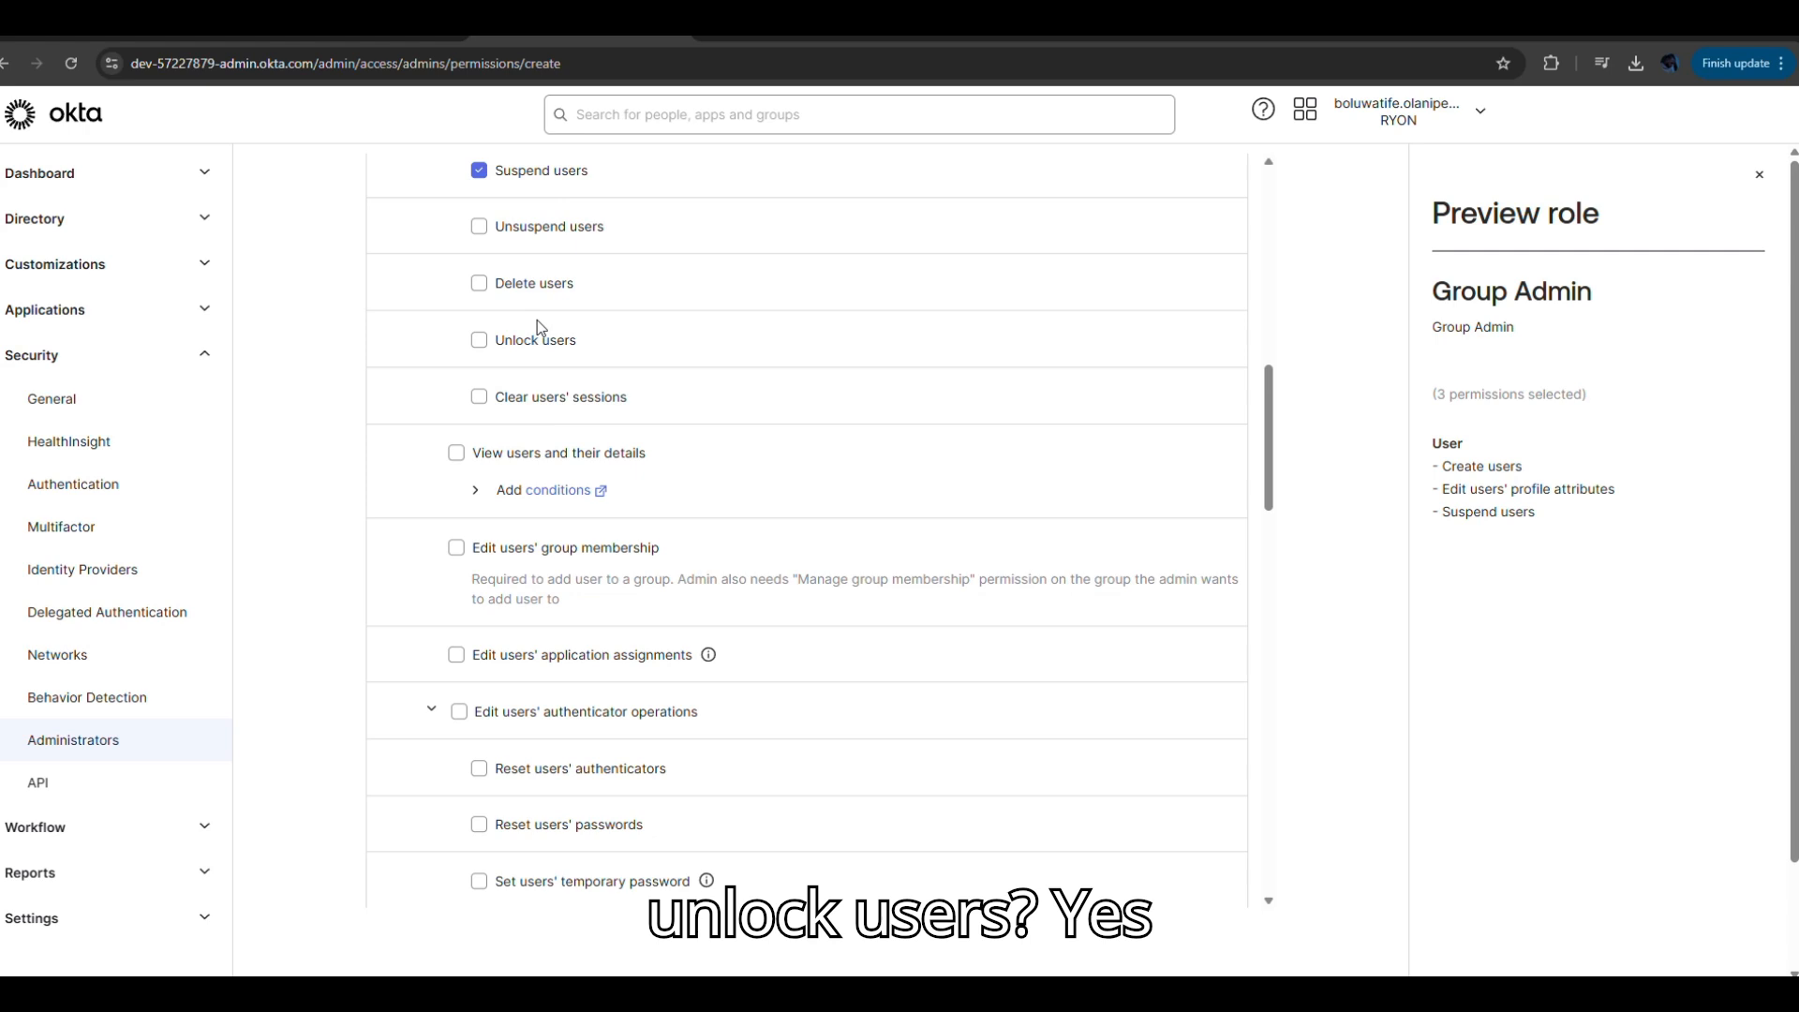
# Grant the Unlock users, View users and their details, and Edit users' group membership permissions.
pyautogui.click(479, 345)
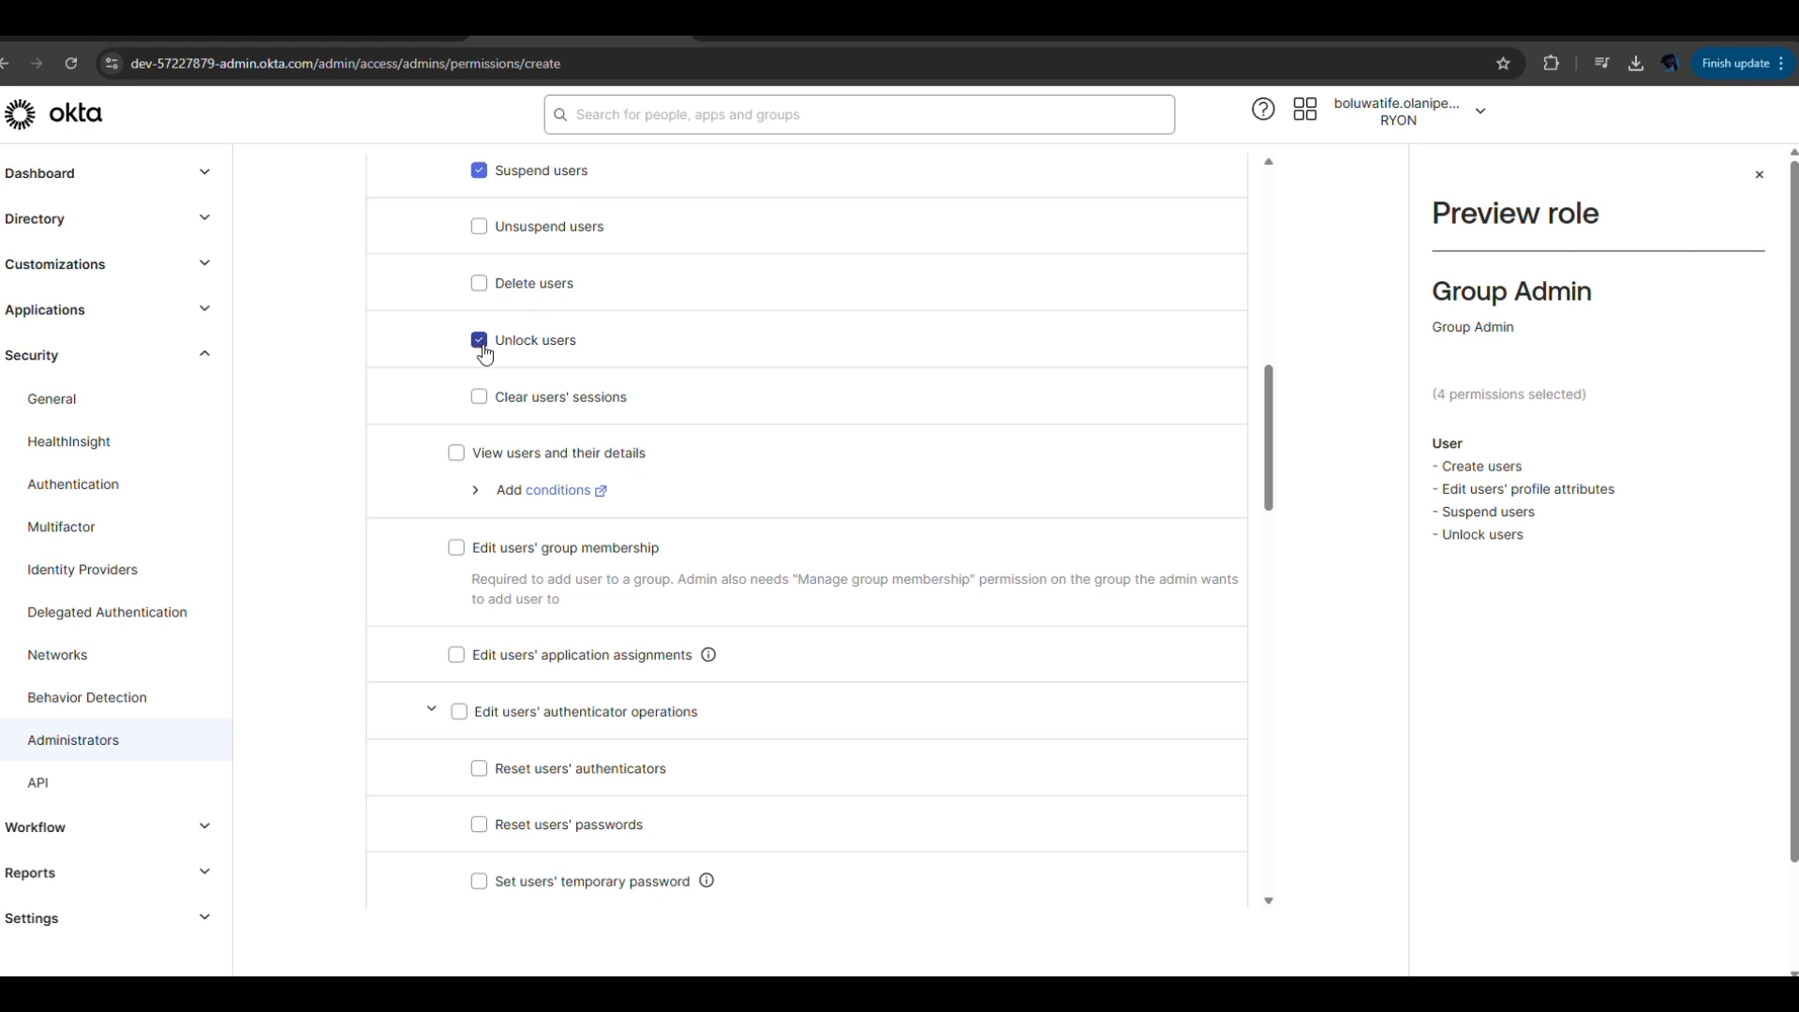
pyautogui.click(476, 491)
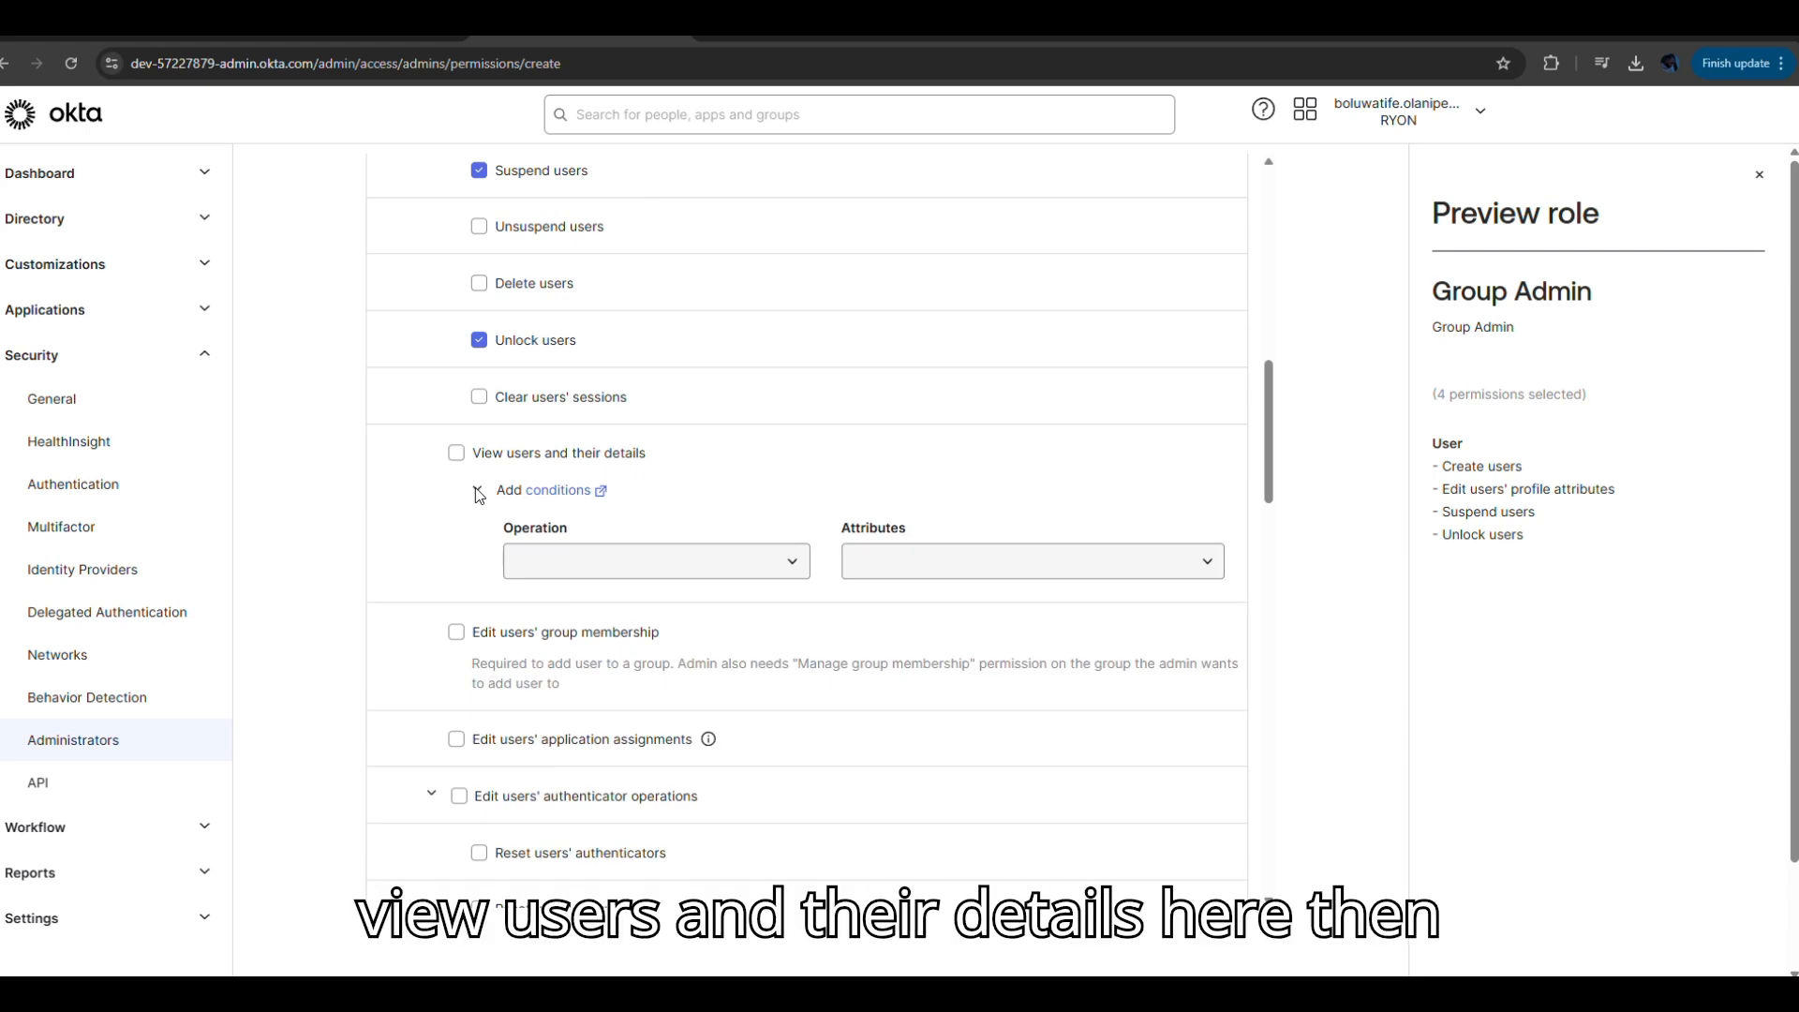
pyautogui.click(456, 453)
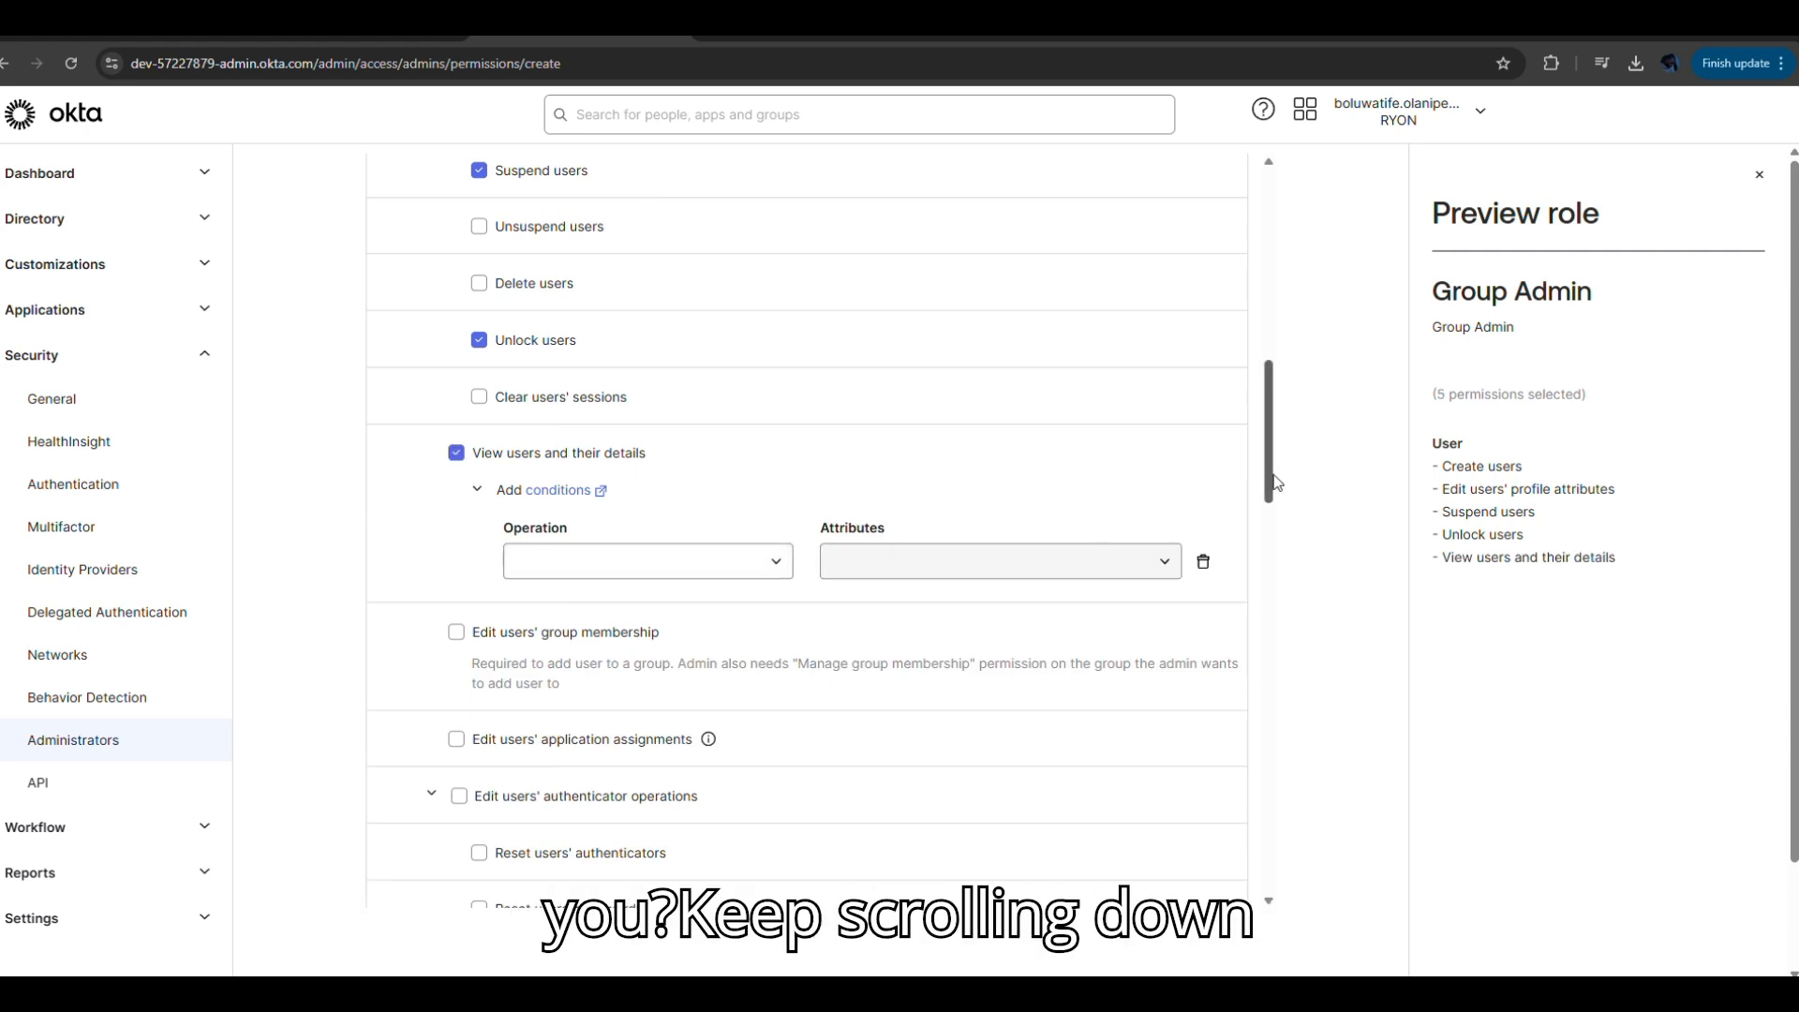
pyautogui.moveTo(1274, 483); pyautogui.dragTo(1274, 538)
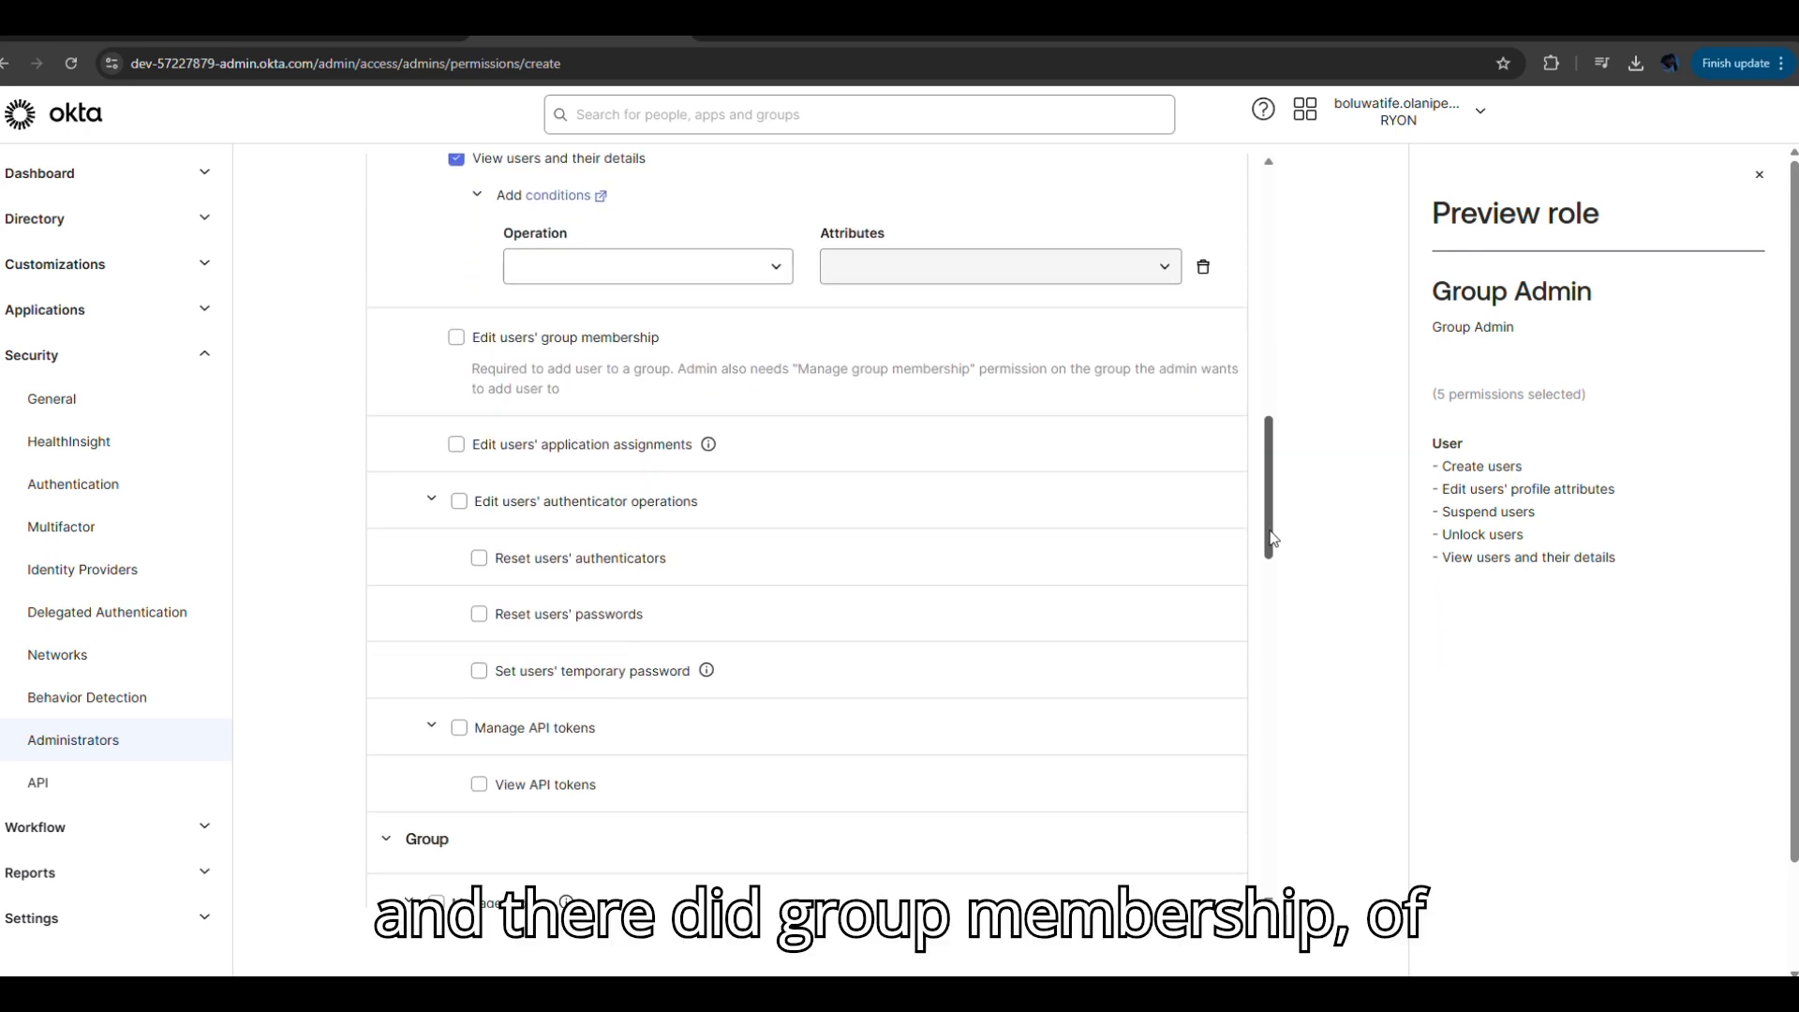
pyautogui.click(457, 339)
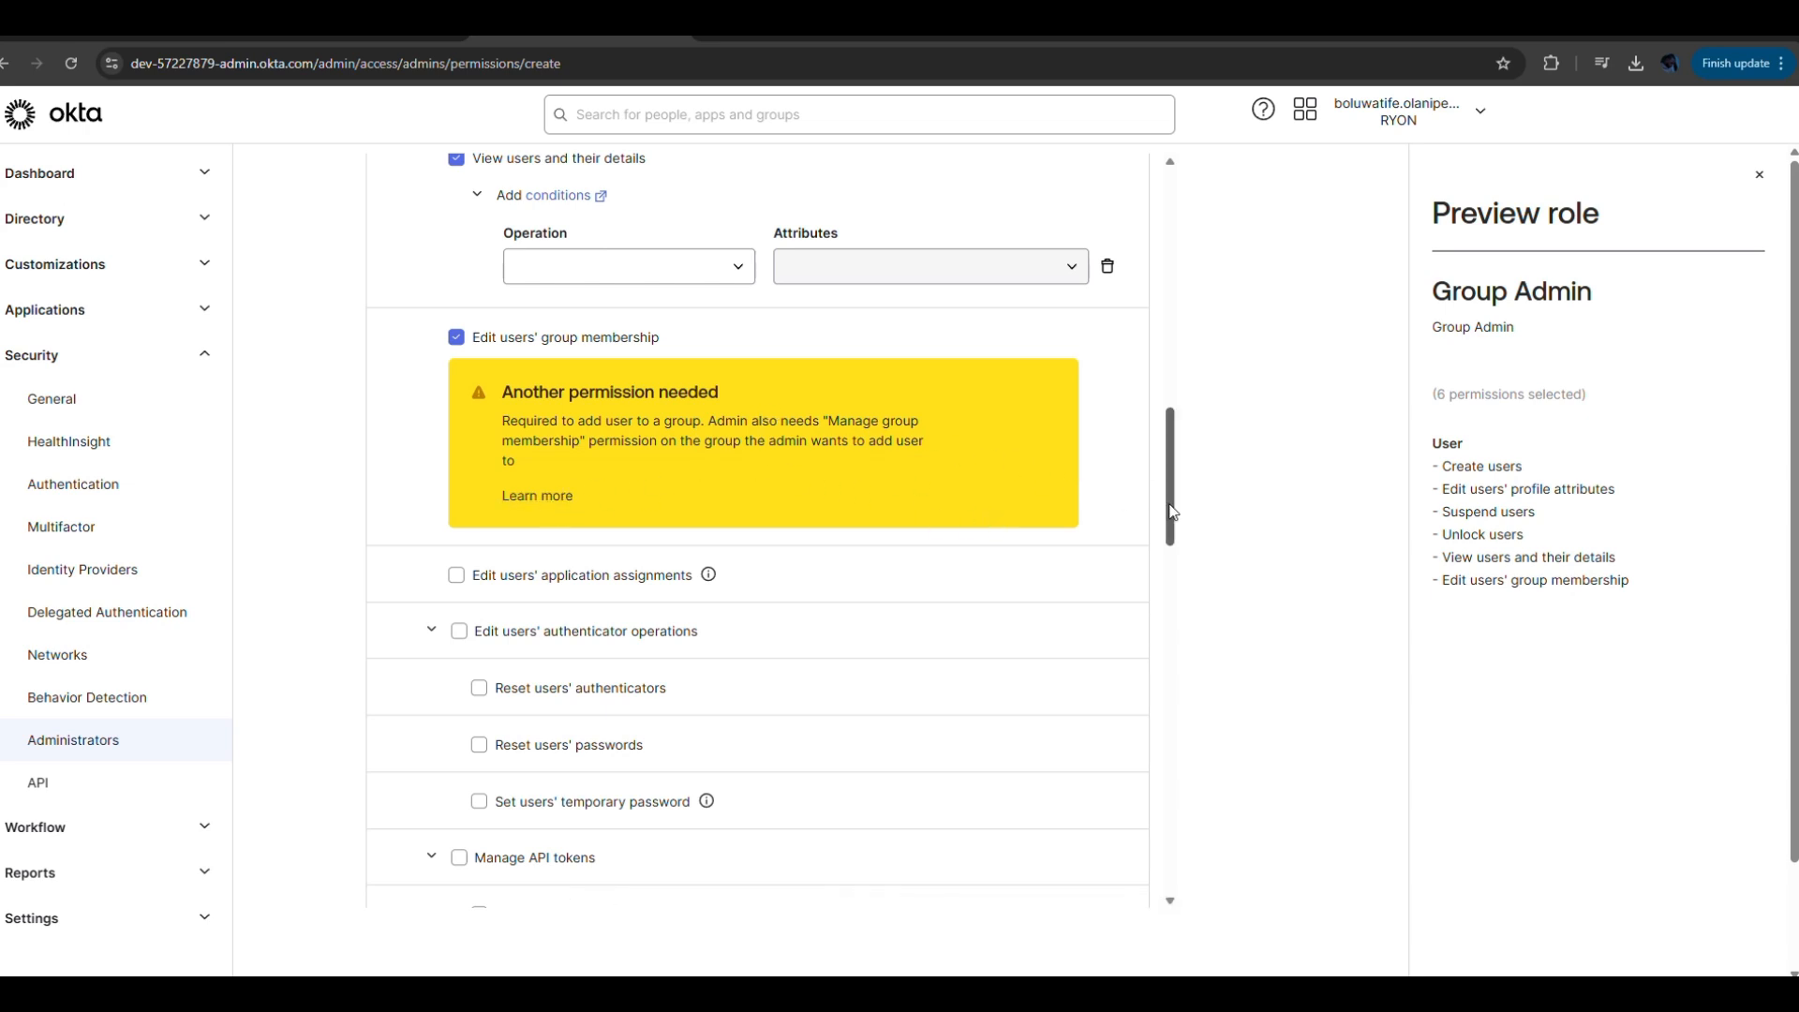
pyautogui.moveTo(1171, 512); pyautogui.dragTo(1198, 337)
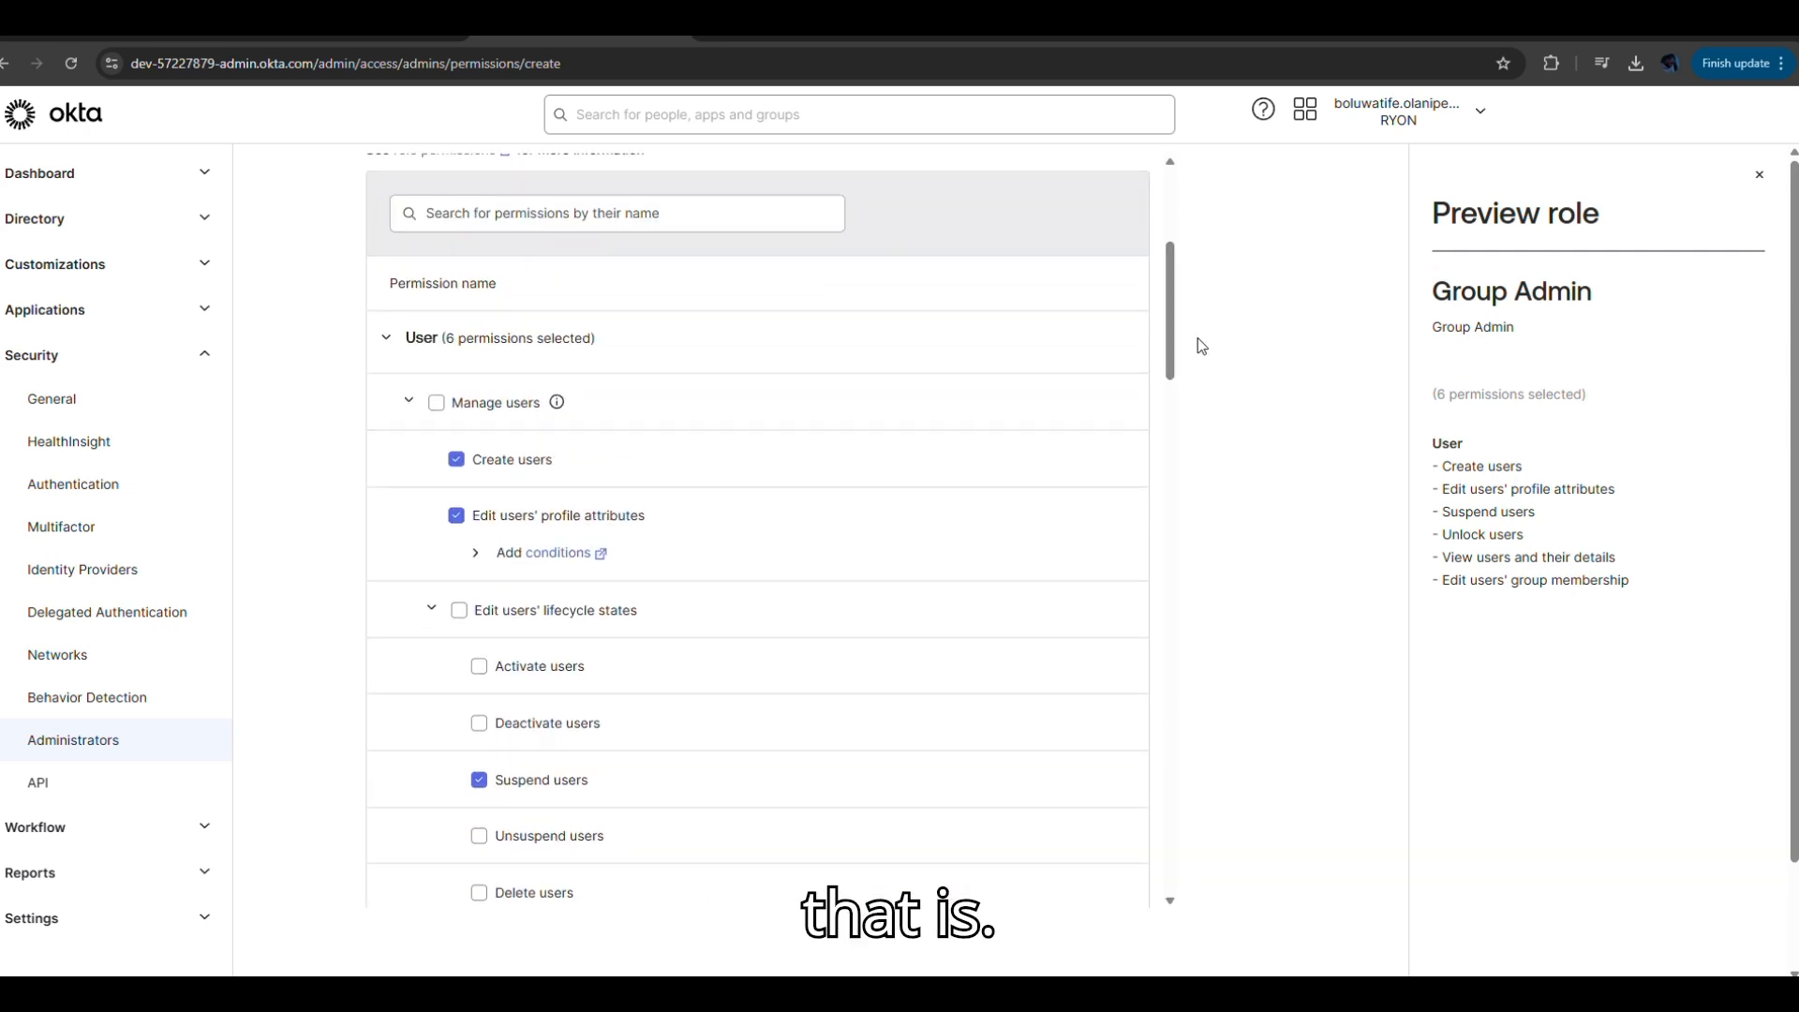
# Search permissions for 'group' and grant Manage groups.
pyautogui.click(598, 212)
pyautogui.write('group')
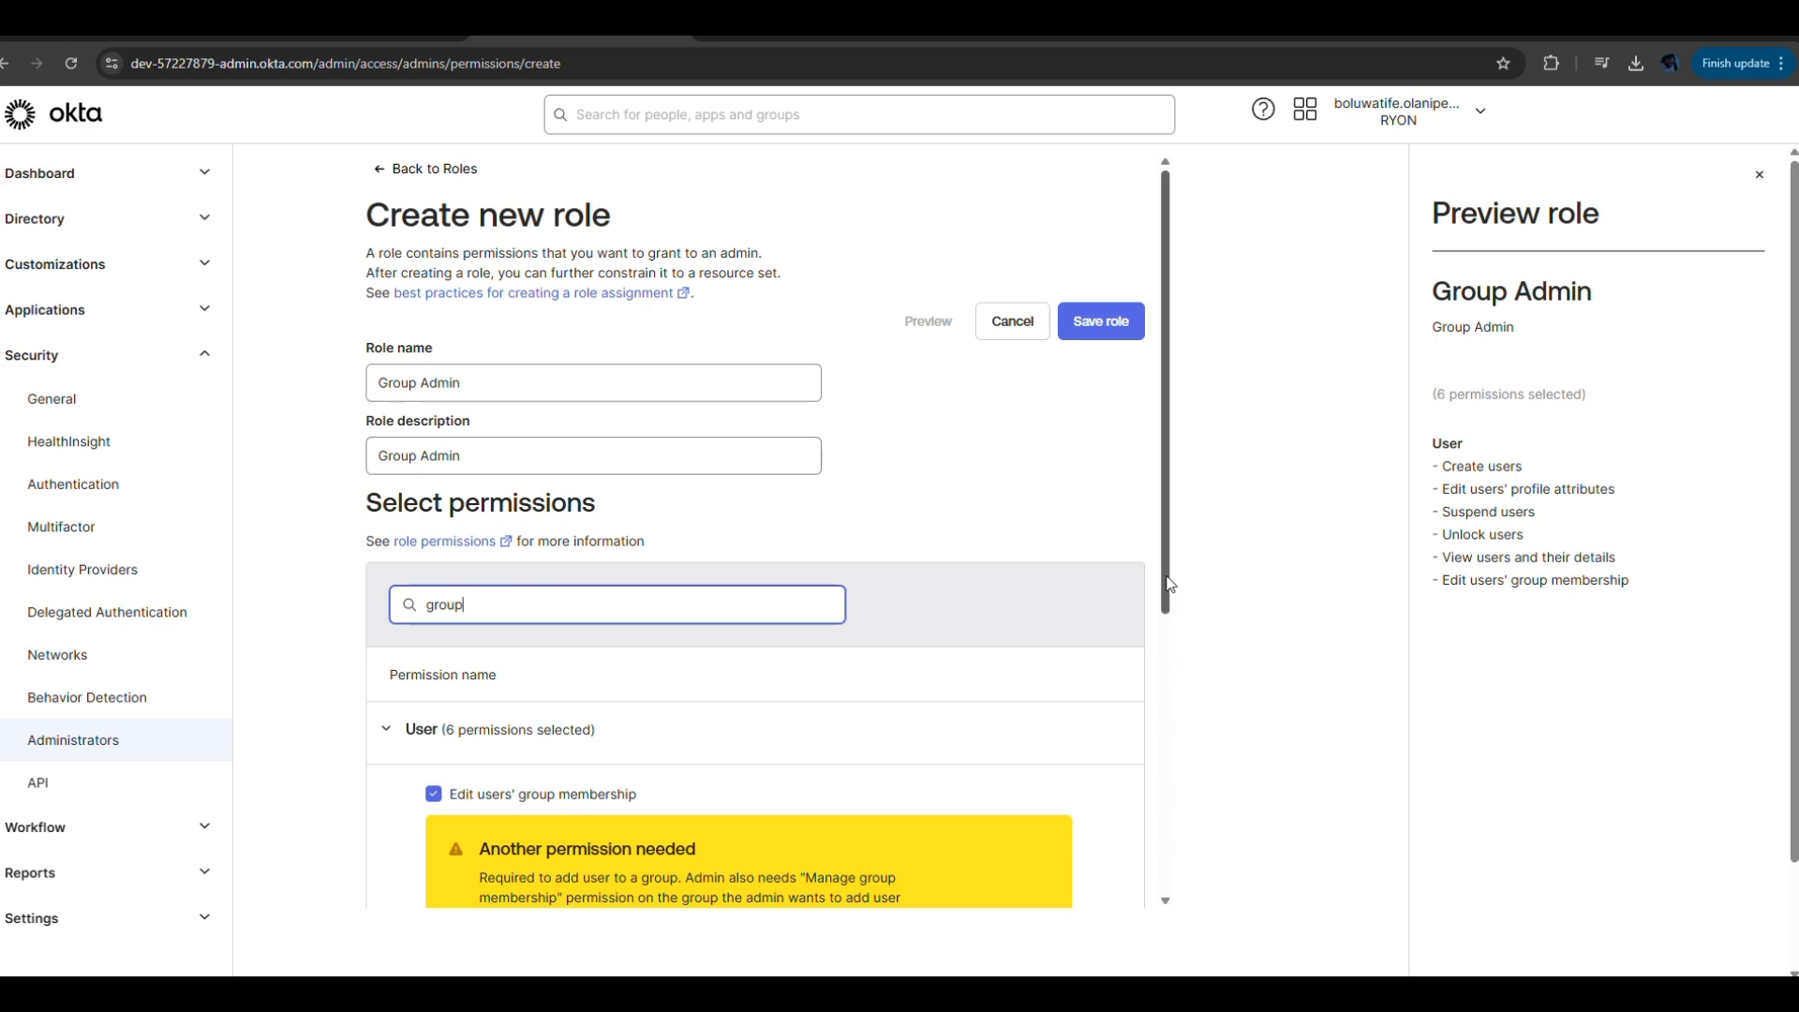
pyautogui.moveTo(1171, 586); pyautogui.dragTo(1105, 866)
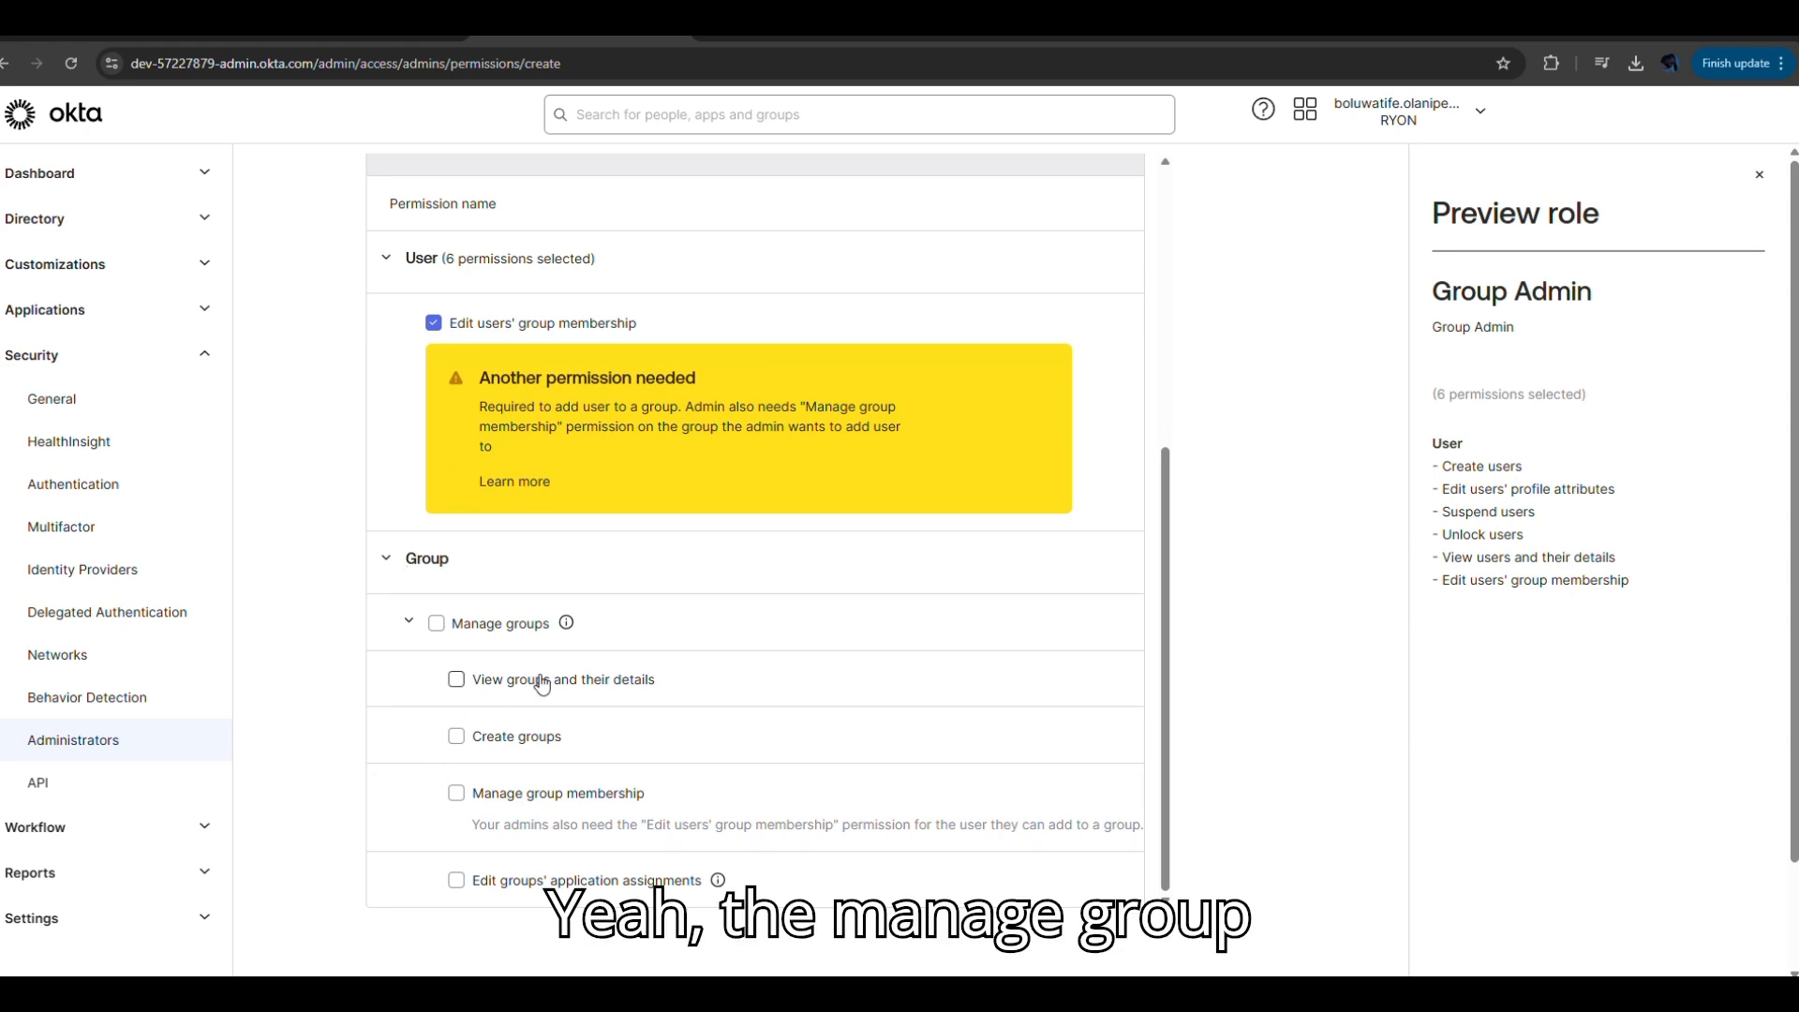
pyautogui.click(436, 624)
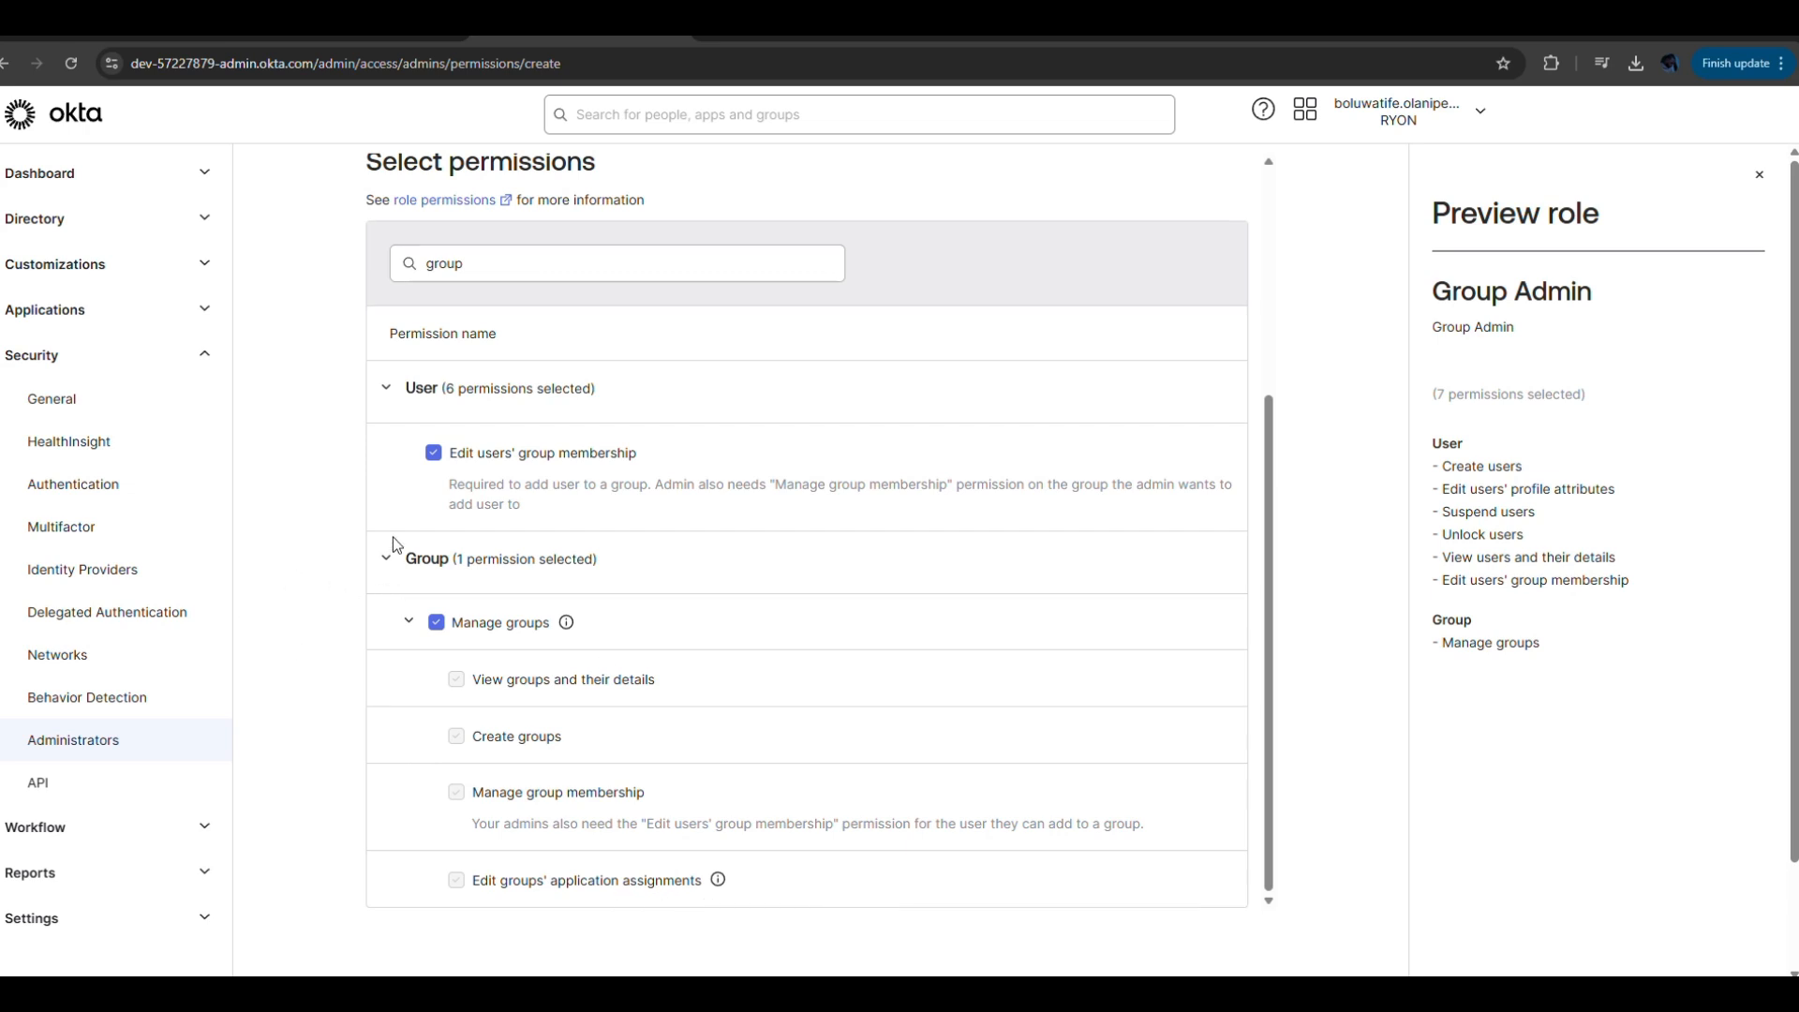
# Clear the search and grant the Okta support cases and View application and their details permissions.
pyautogui.click(509, 256)
pyautogui.press('BackSpace')
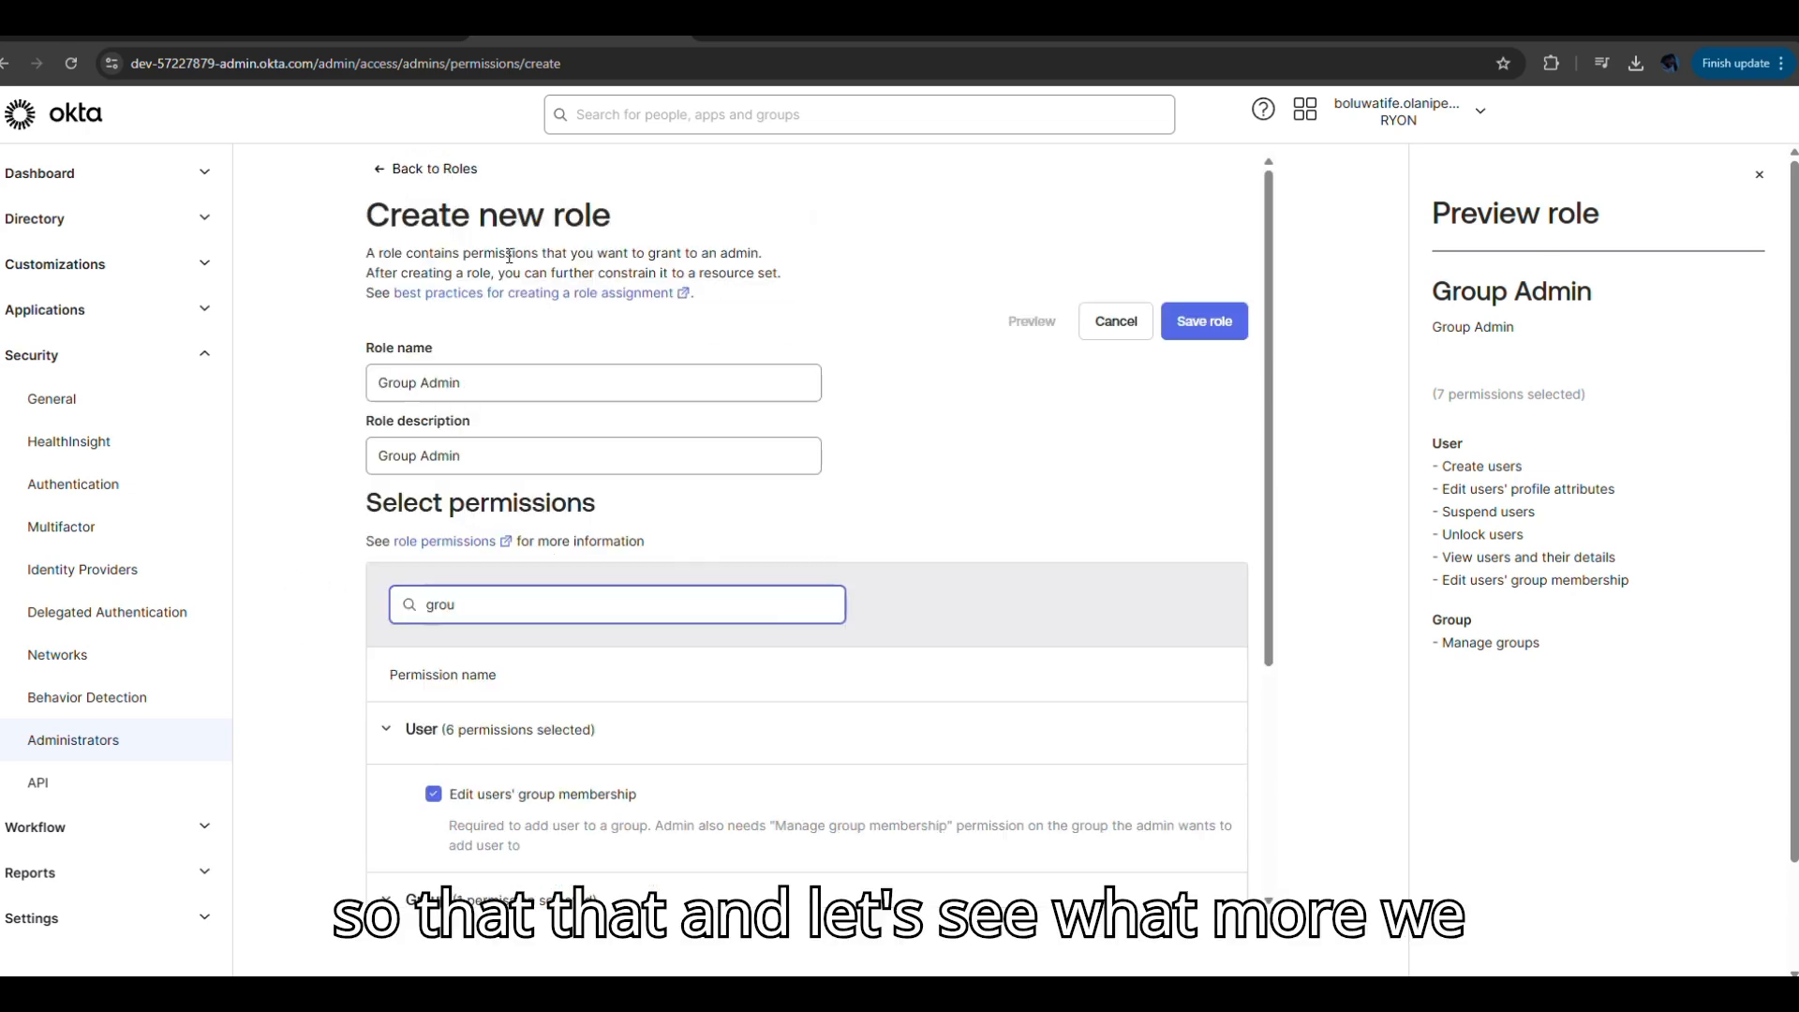
pyautogui.press('BackSpace')
pyautogui.press('BackSpace')
pyautogui.press('BackSpace')
pyautogui.press('BackSpace')
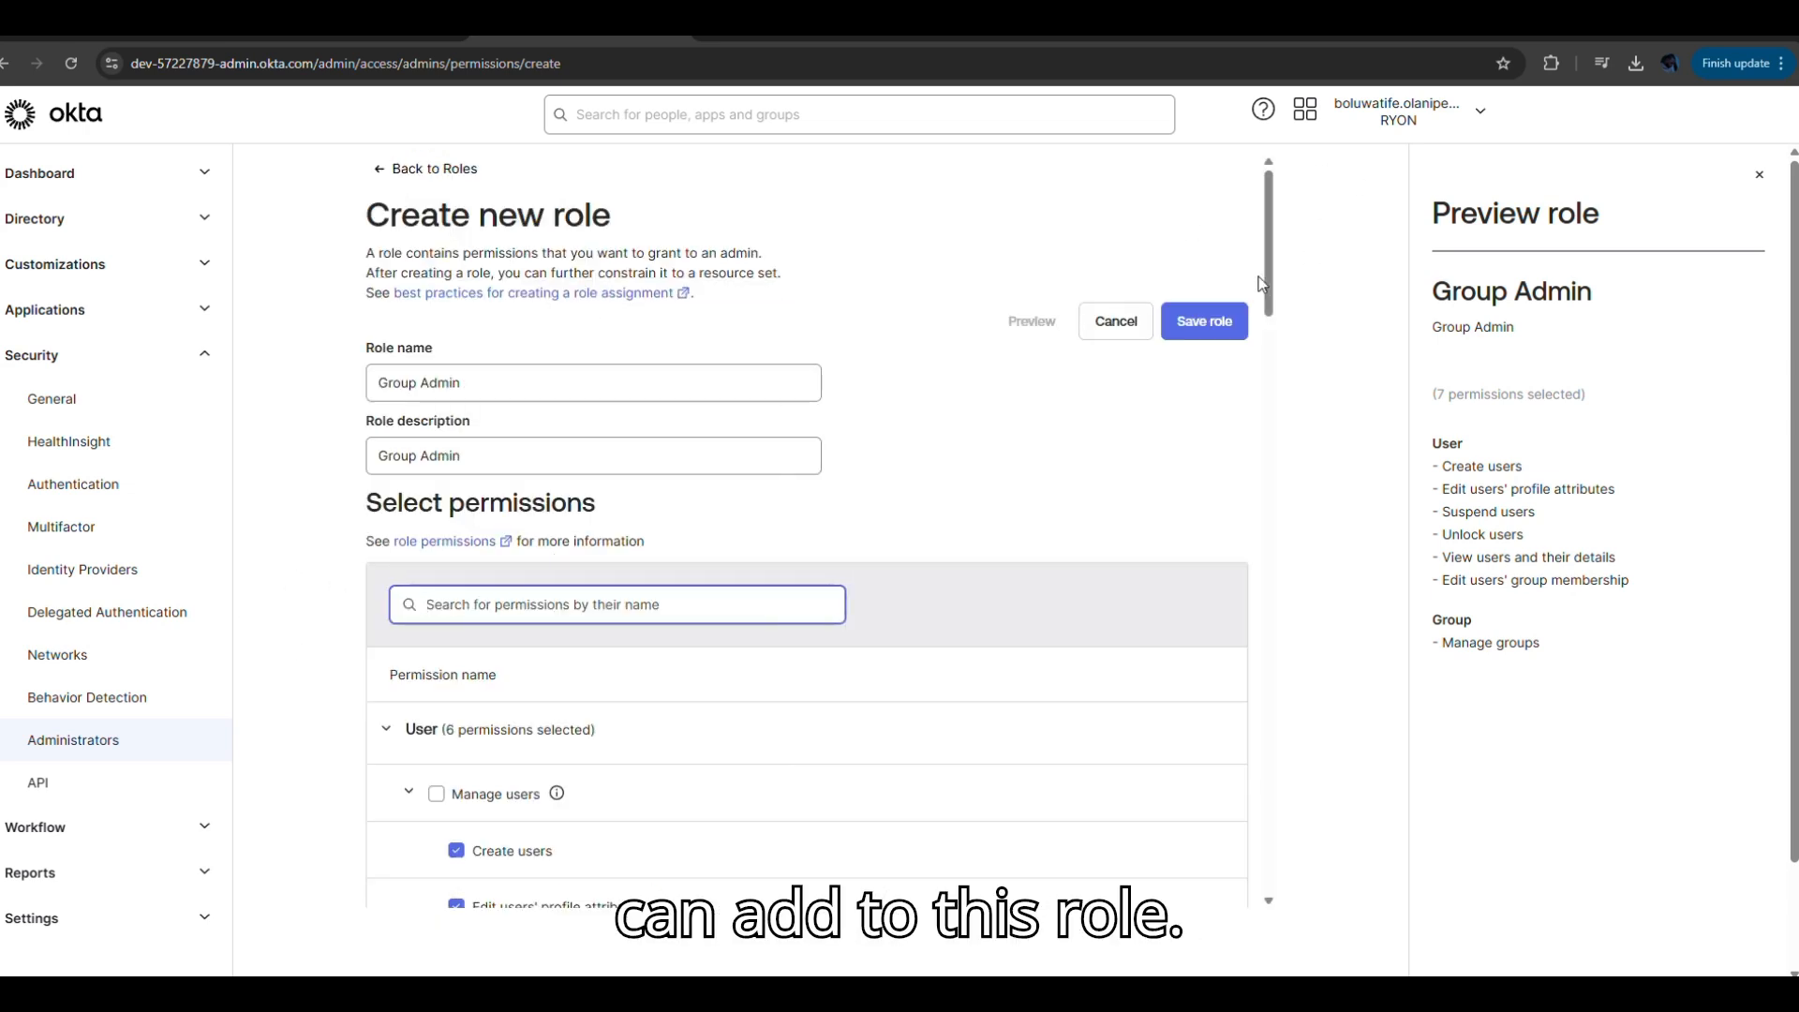
pyautogui.moveTo(1274, 282); pyautogui.dragTo(1252, 566)
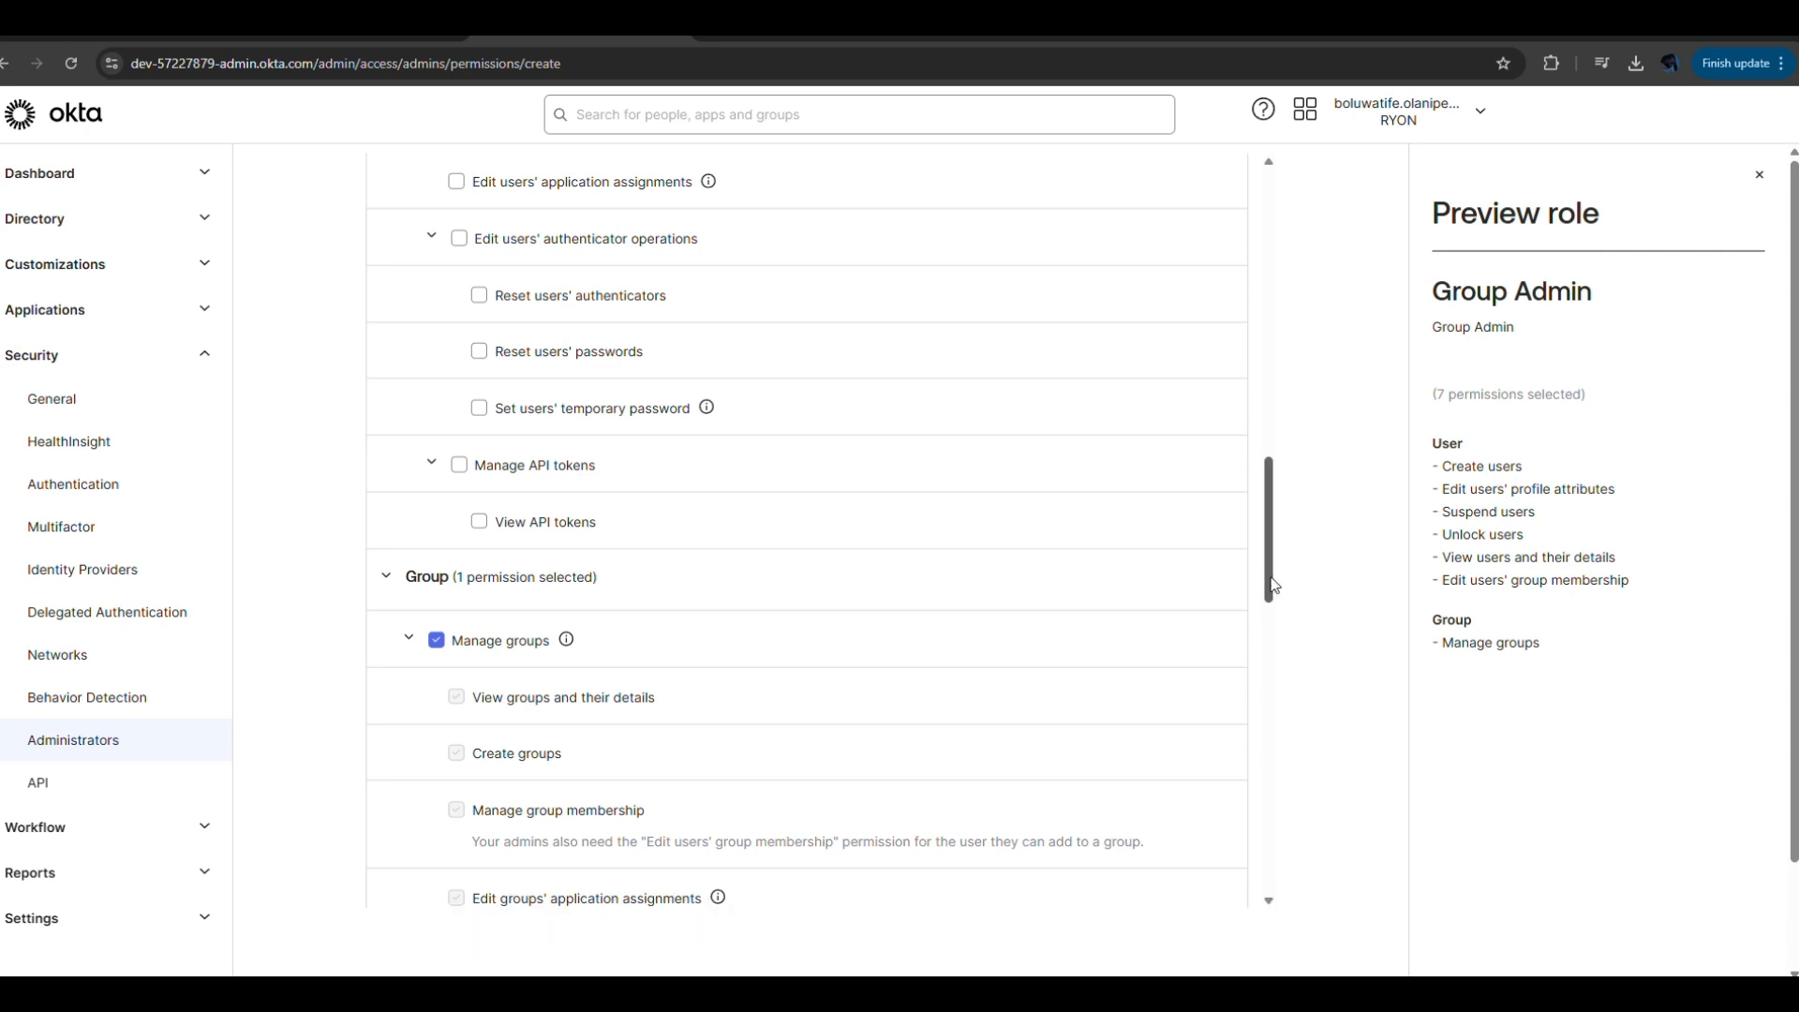
pyautogui.moveTo(1273, 587); pyautogui.dragTo(1281, 704)
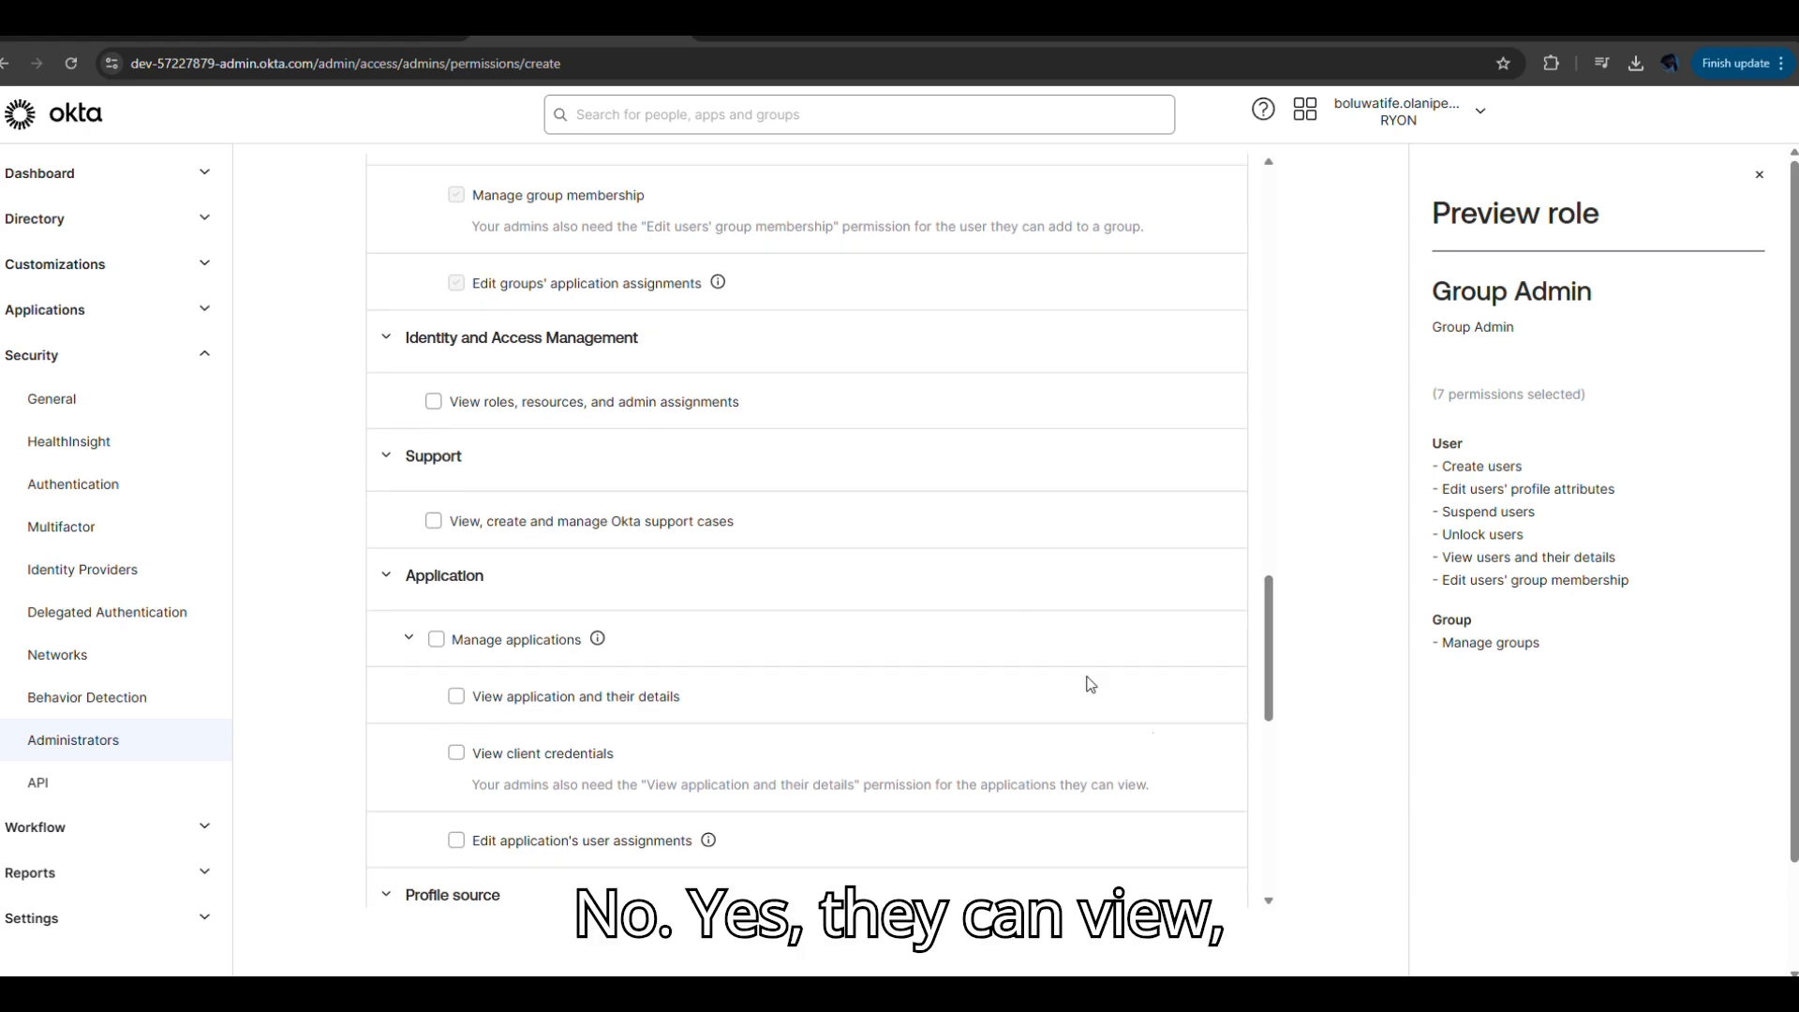
pyautogui.click(435, 523)
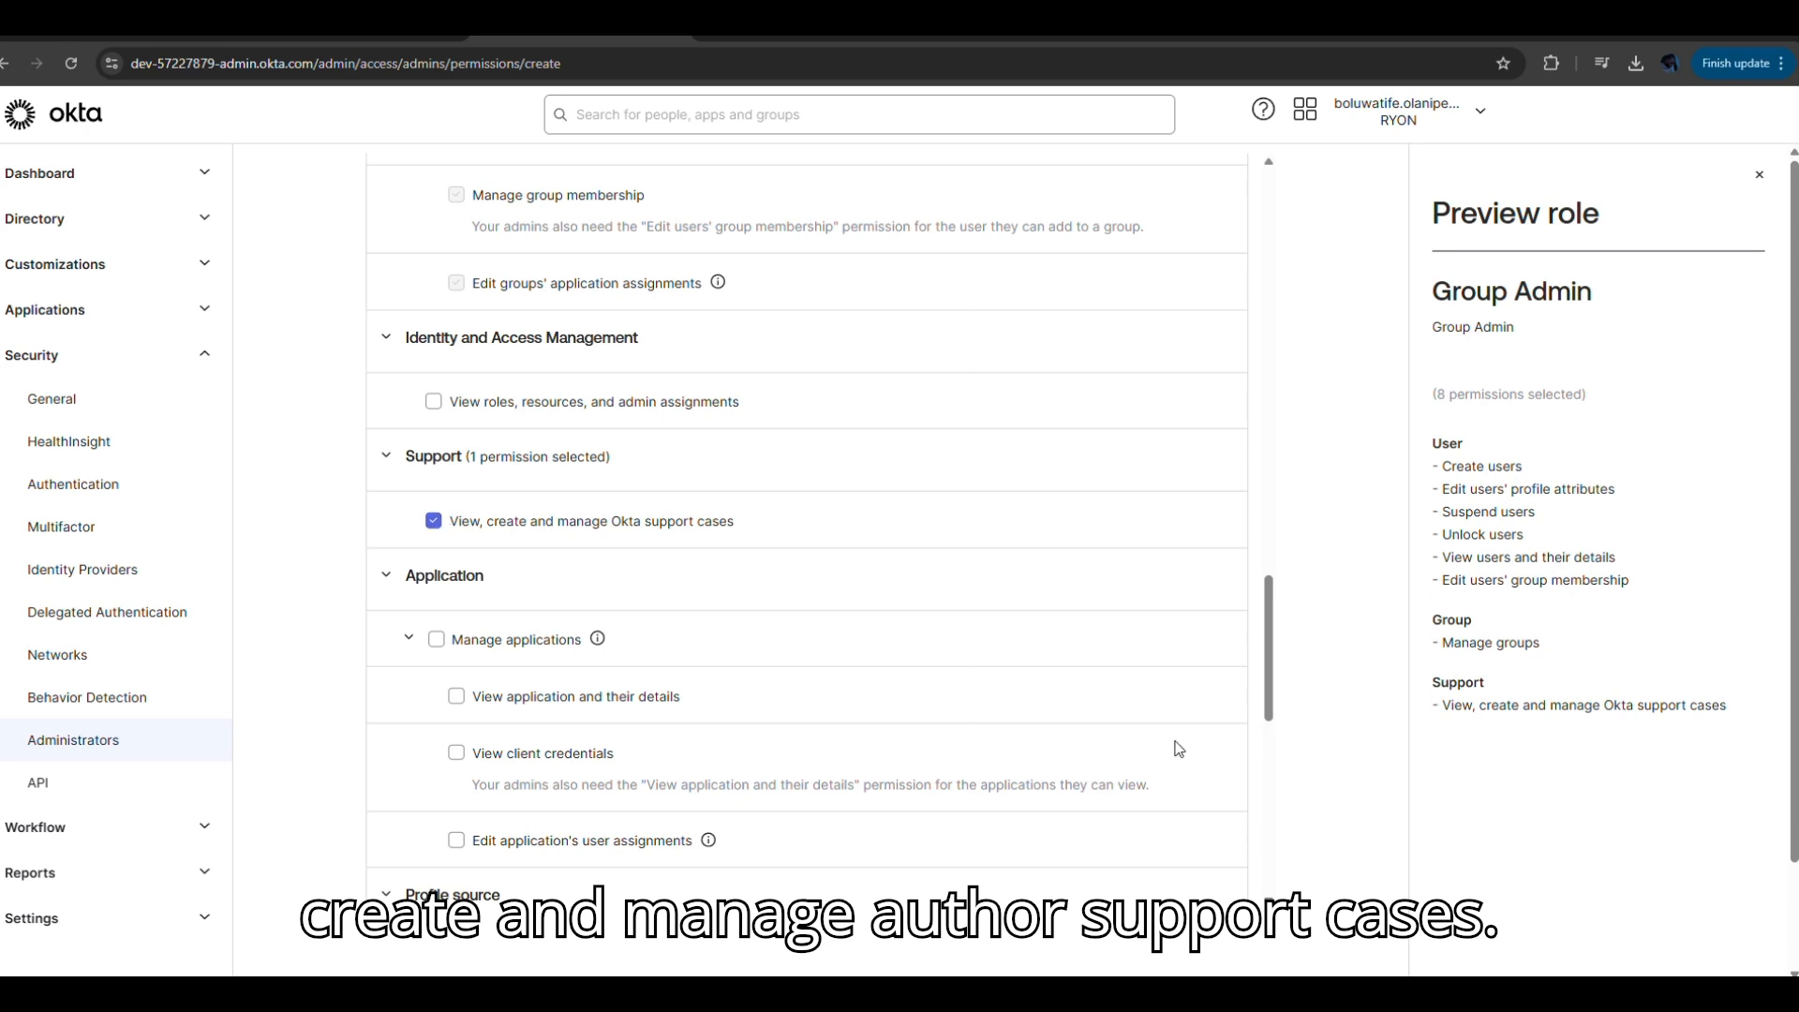
pyautogui.moveTo(1271, 709); pyautogui.dragTo(1272, 765)
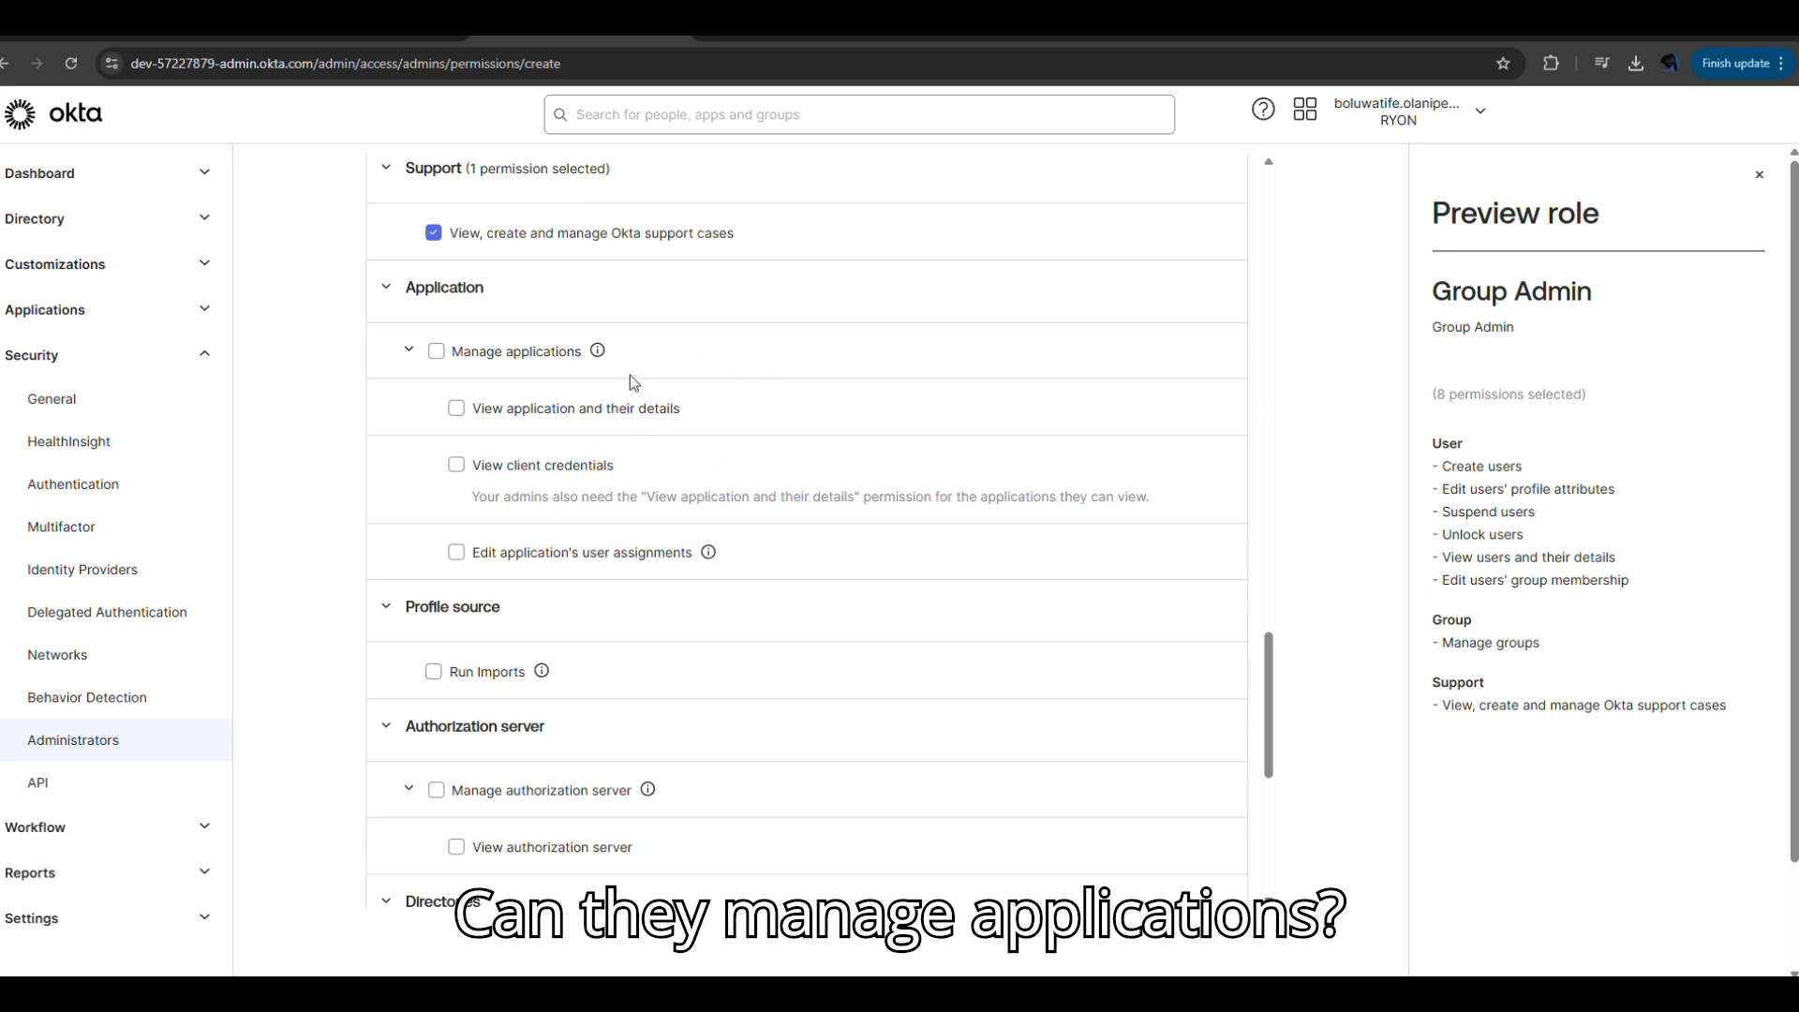
pyautogui.click(456, 409)
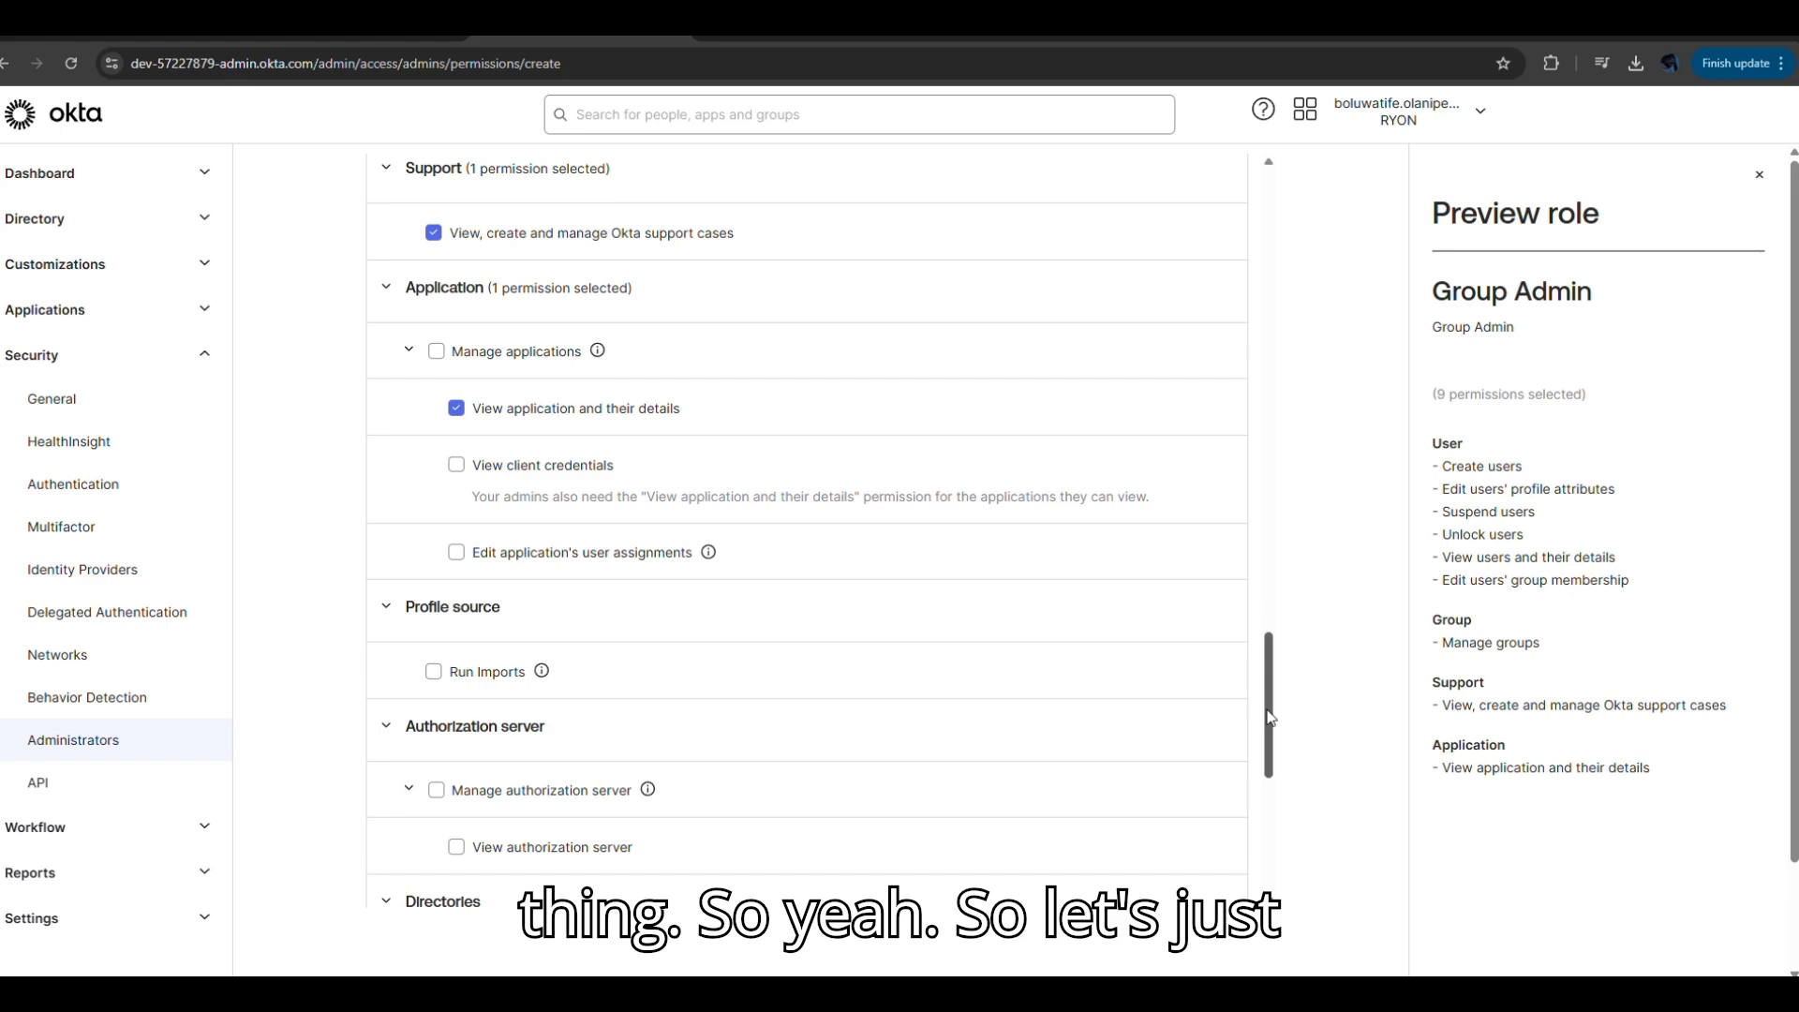
pyautogui.moveTo(1270, 717); pyautogui.dragTo(1332, 236)
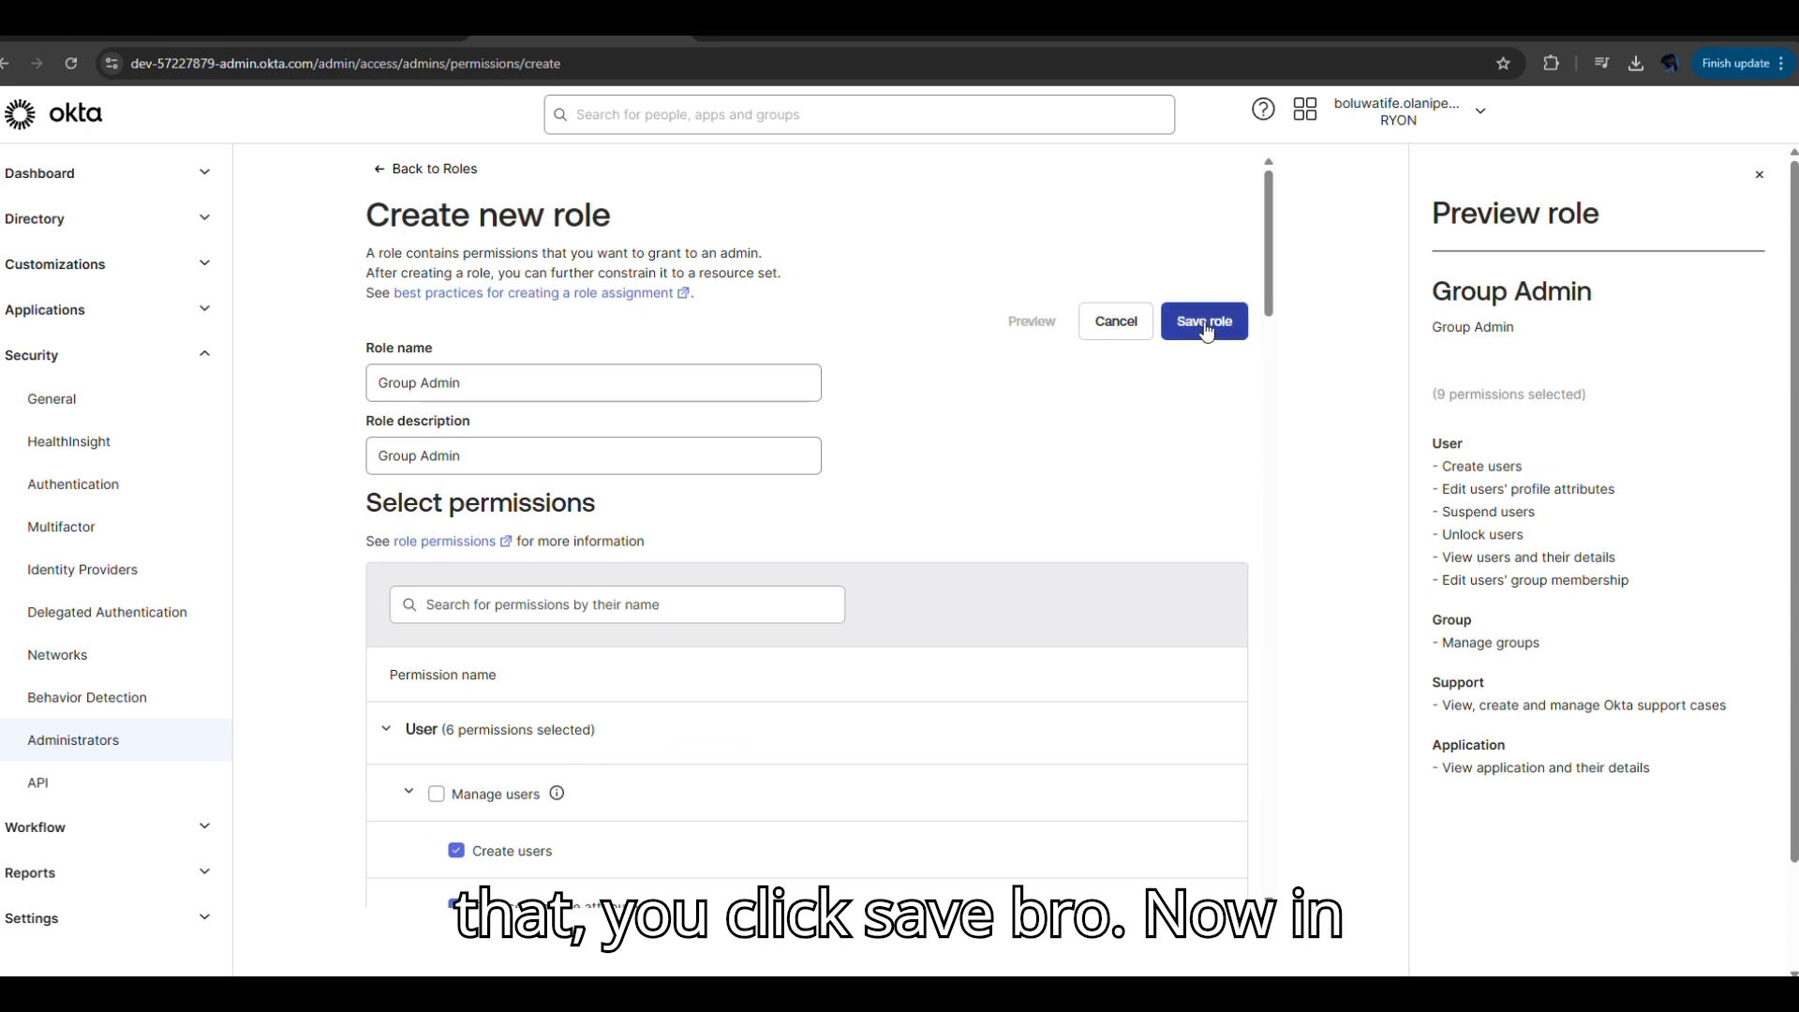
# Save the Group Admin role and view the Resources list, which shows no resource sets.
pyautogui.click(1206, 324)
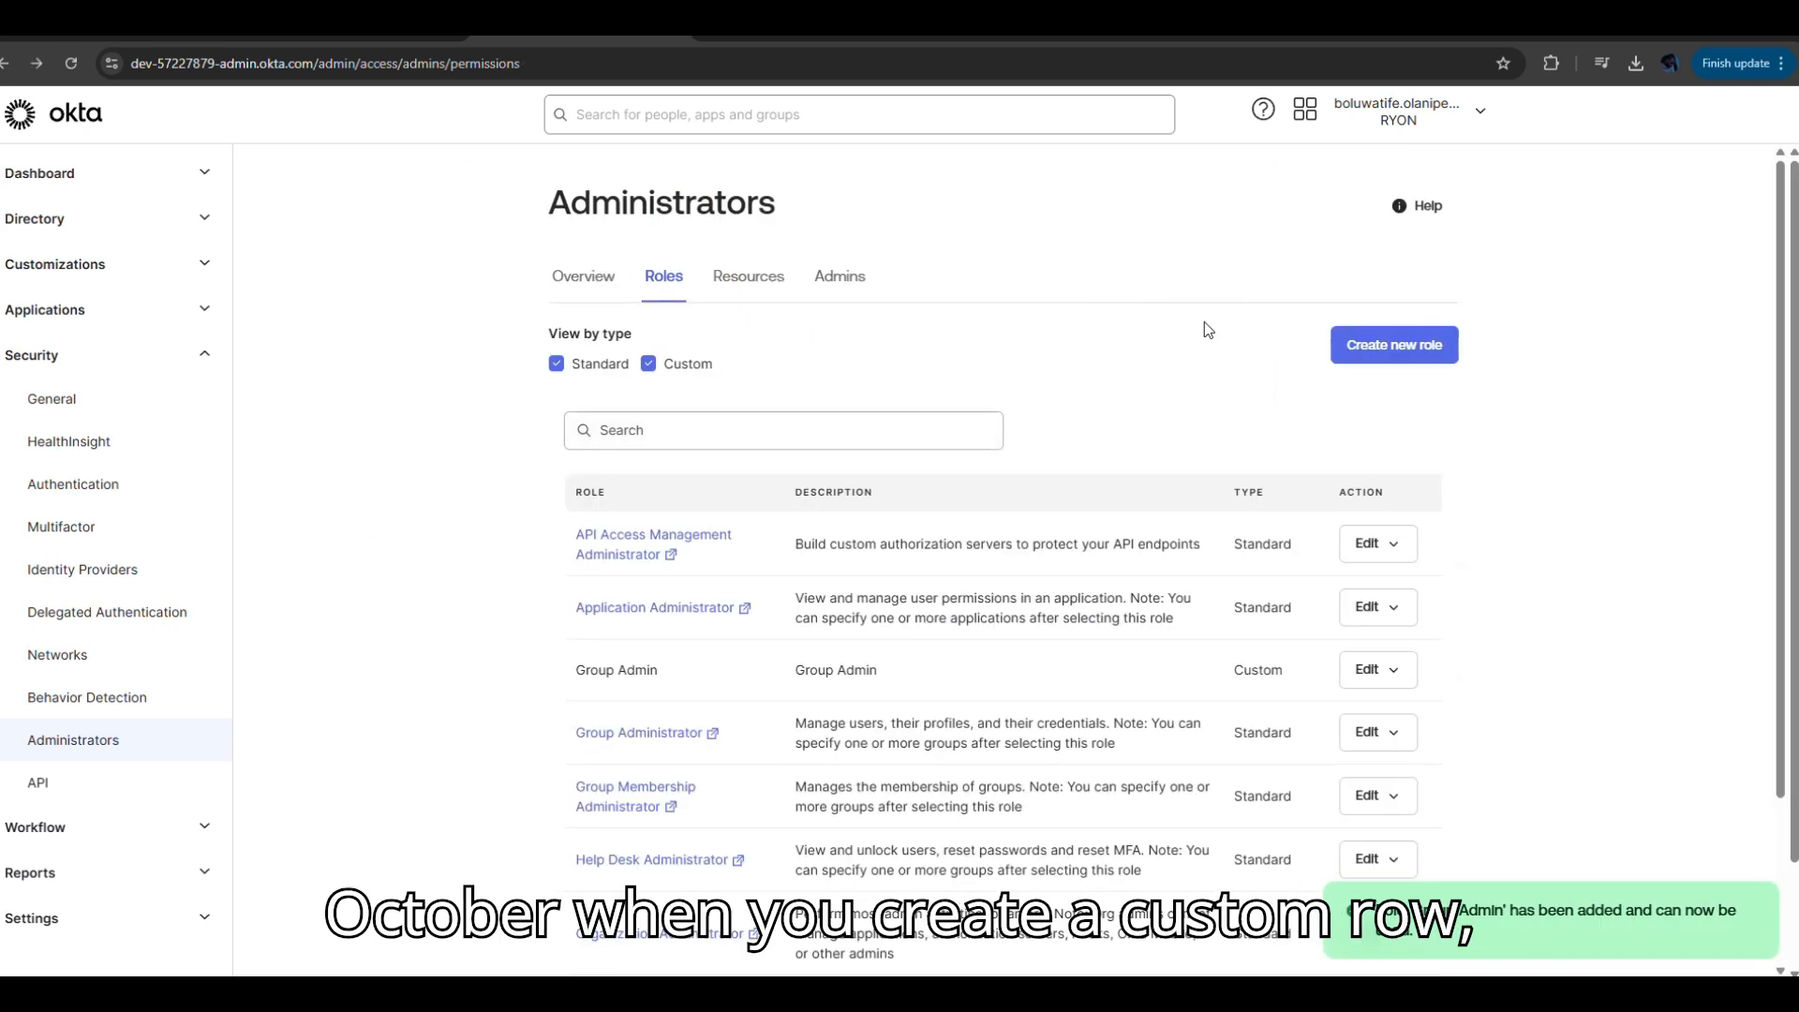
pyautogui.click(755, 283)
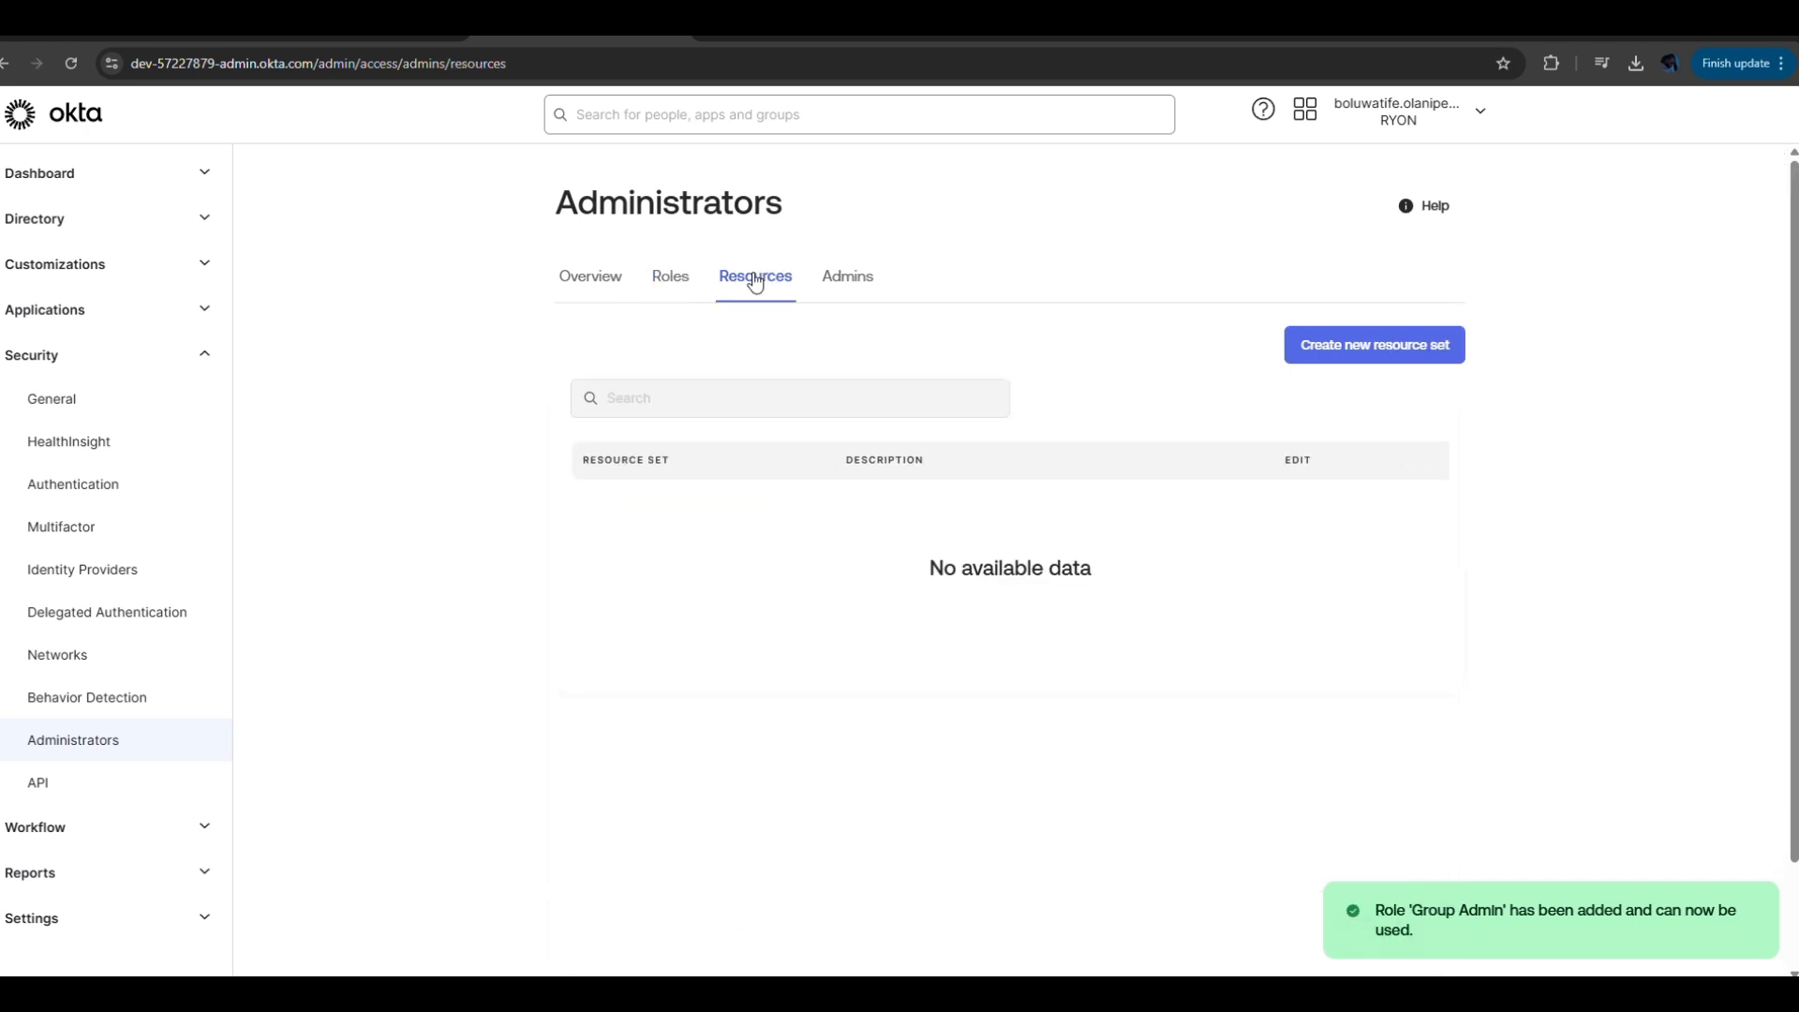
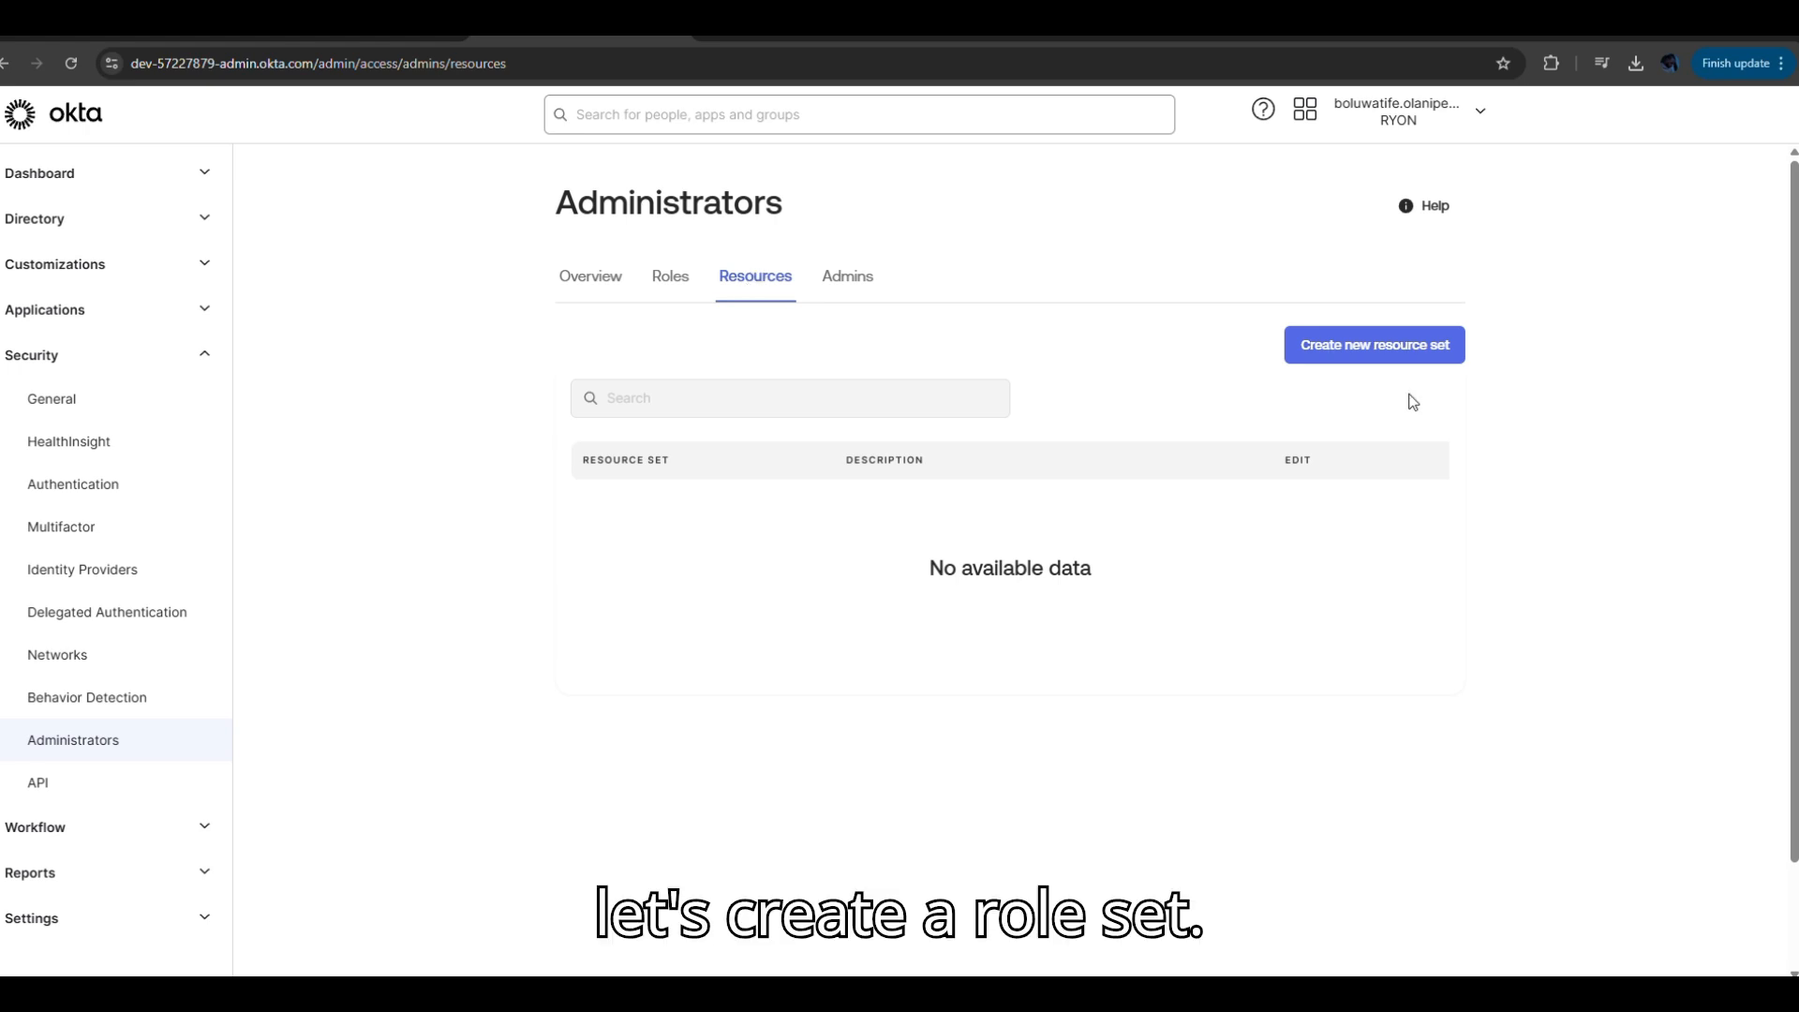
# Start a new resource set from the empty Resources list.
pyautogui.click(1413, 352)
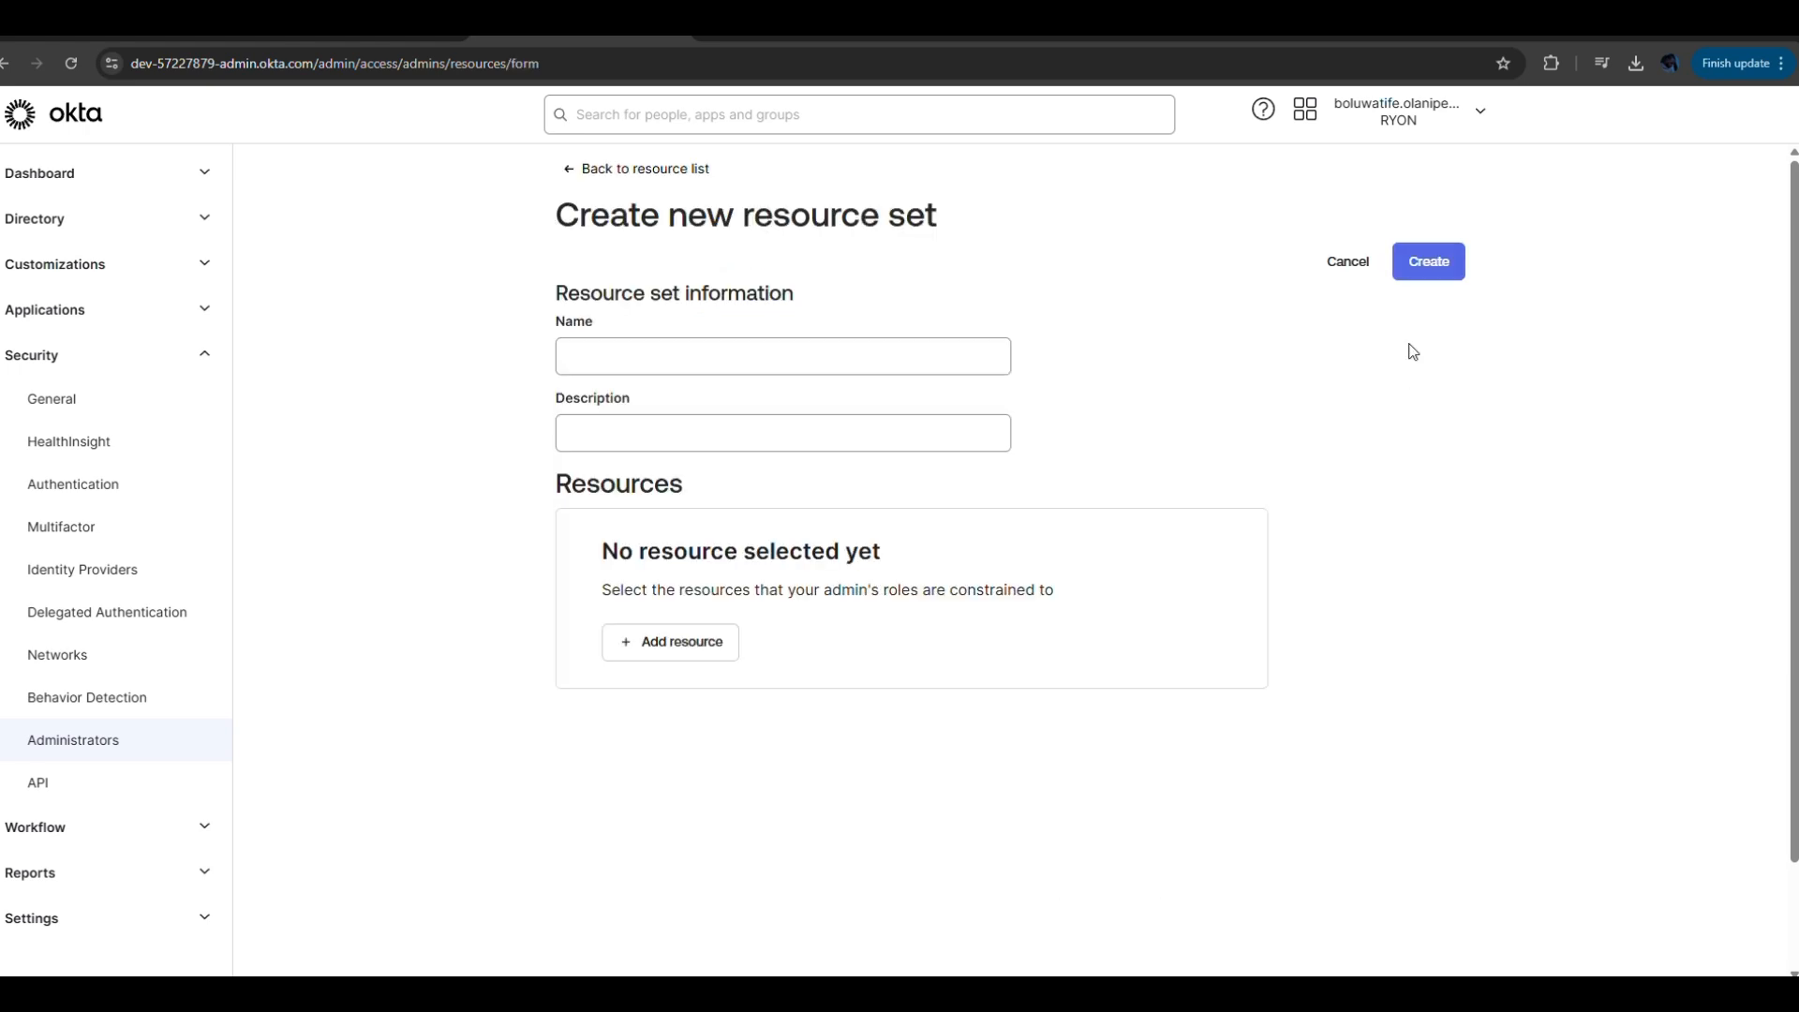
# Enter Paris Team as the resource set name, which also fills the description.
pyautogui.click(705, 361)
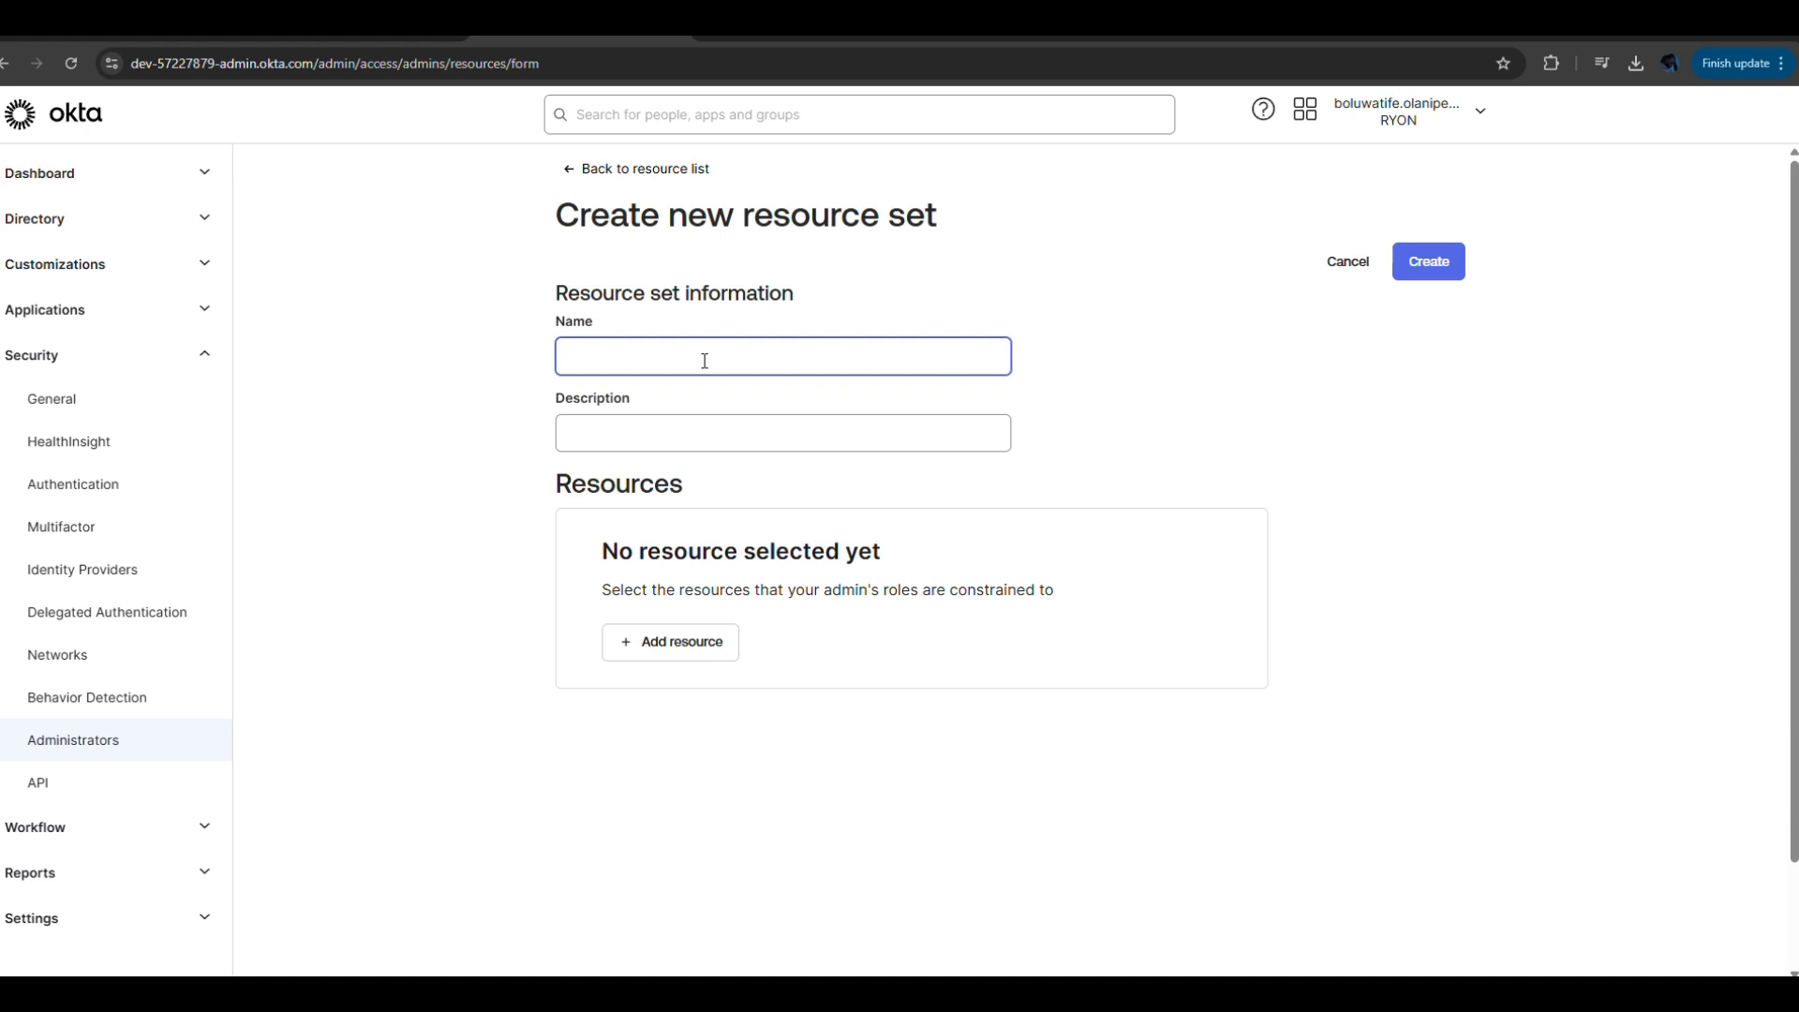
pyautogui.write('aris ')
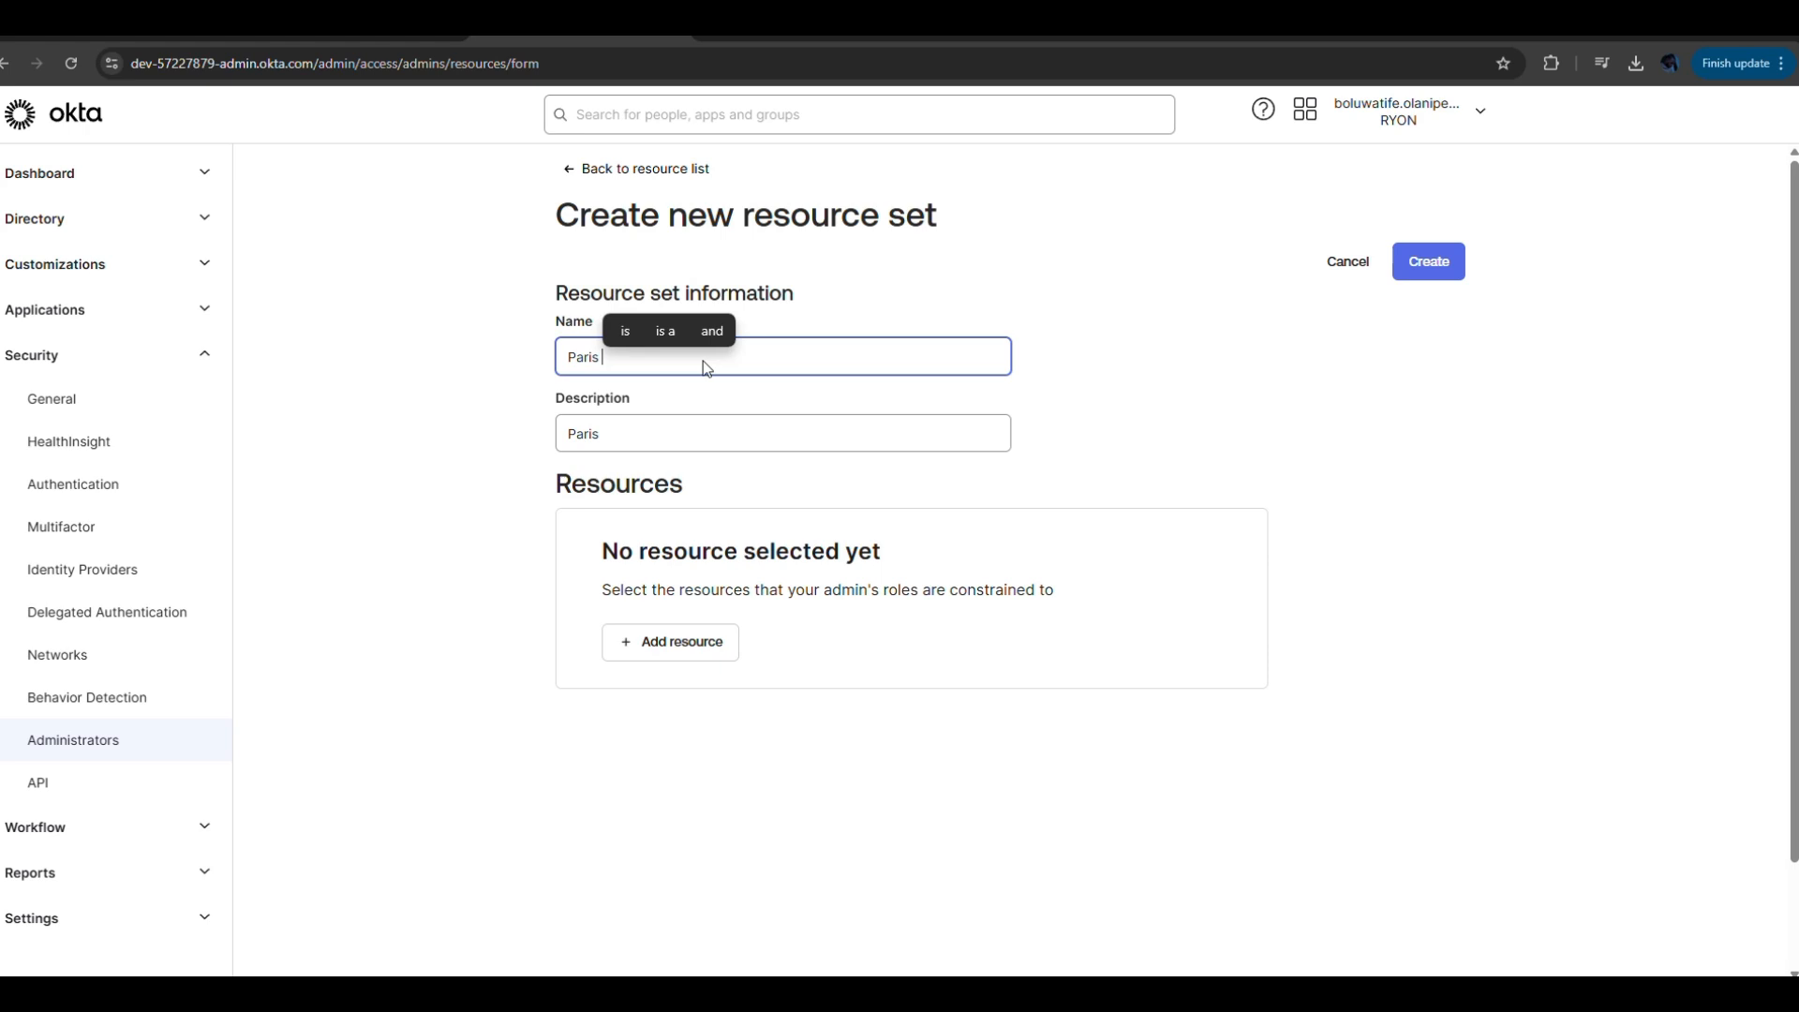
pyautogui.write('Tem')
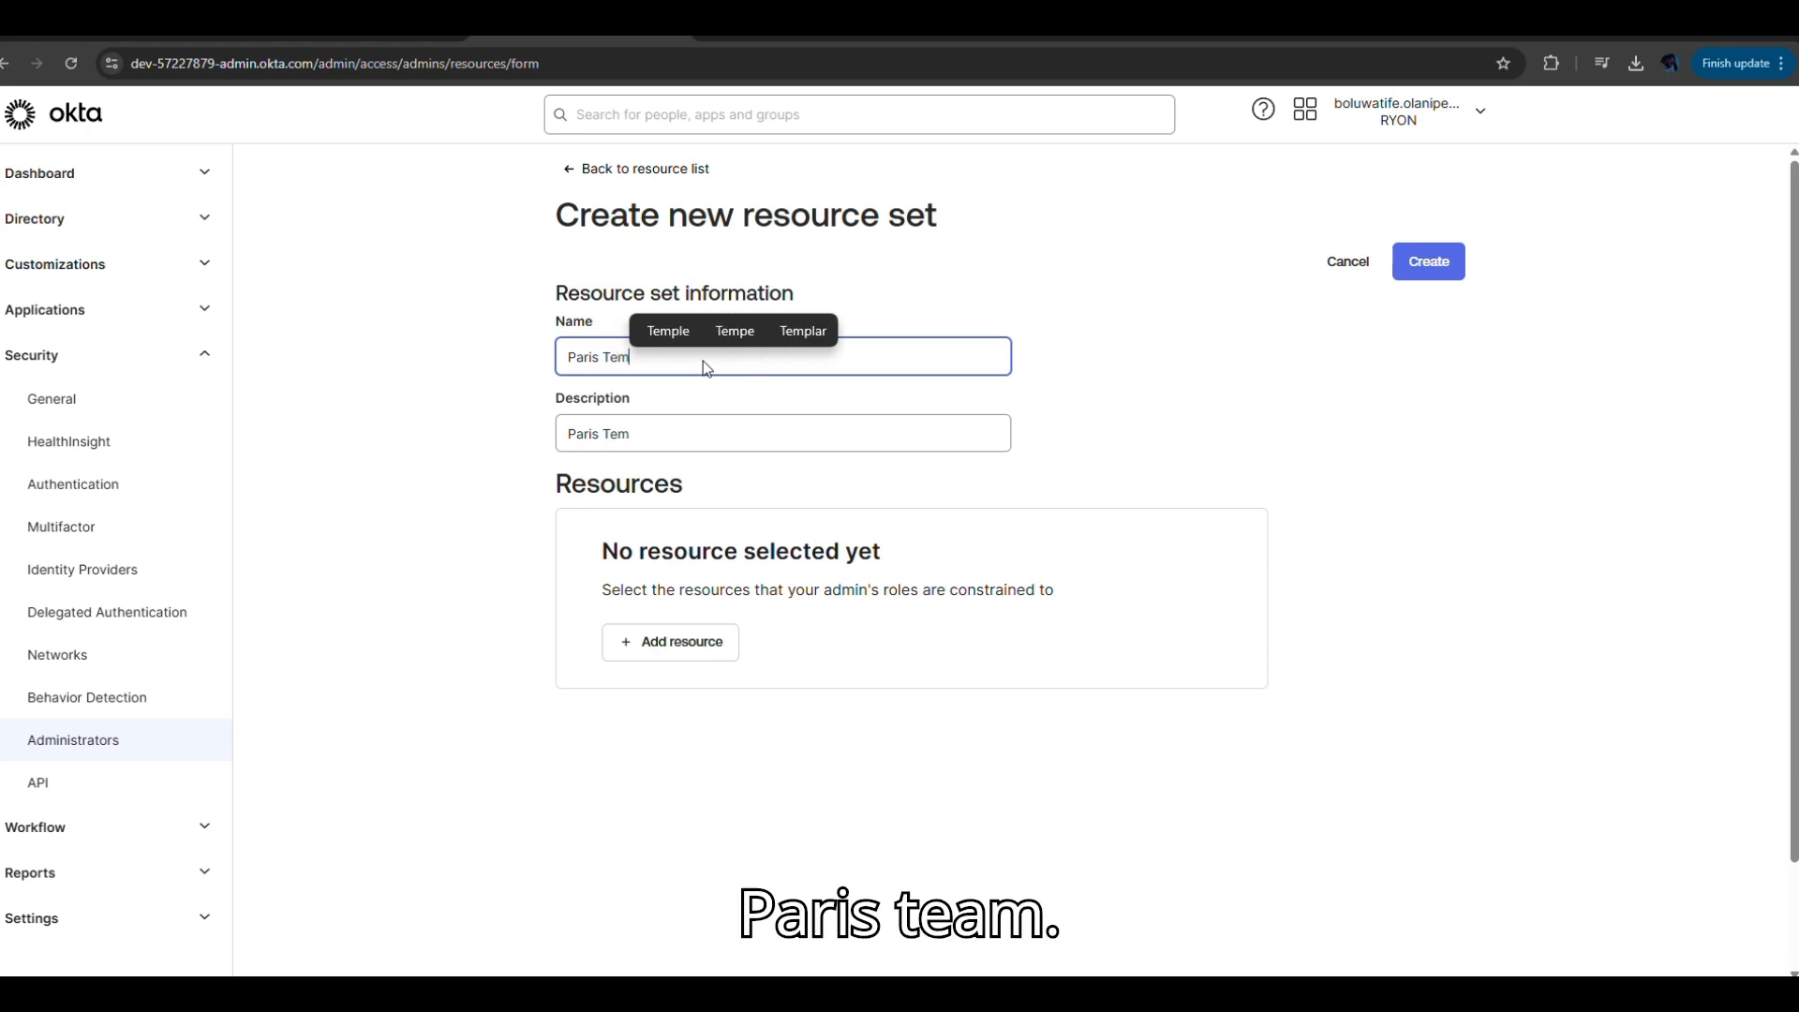
pyautogui.press('BackSpace')
pyautogui.write('am')
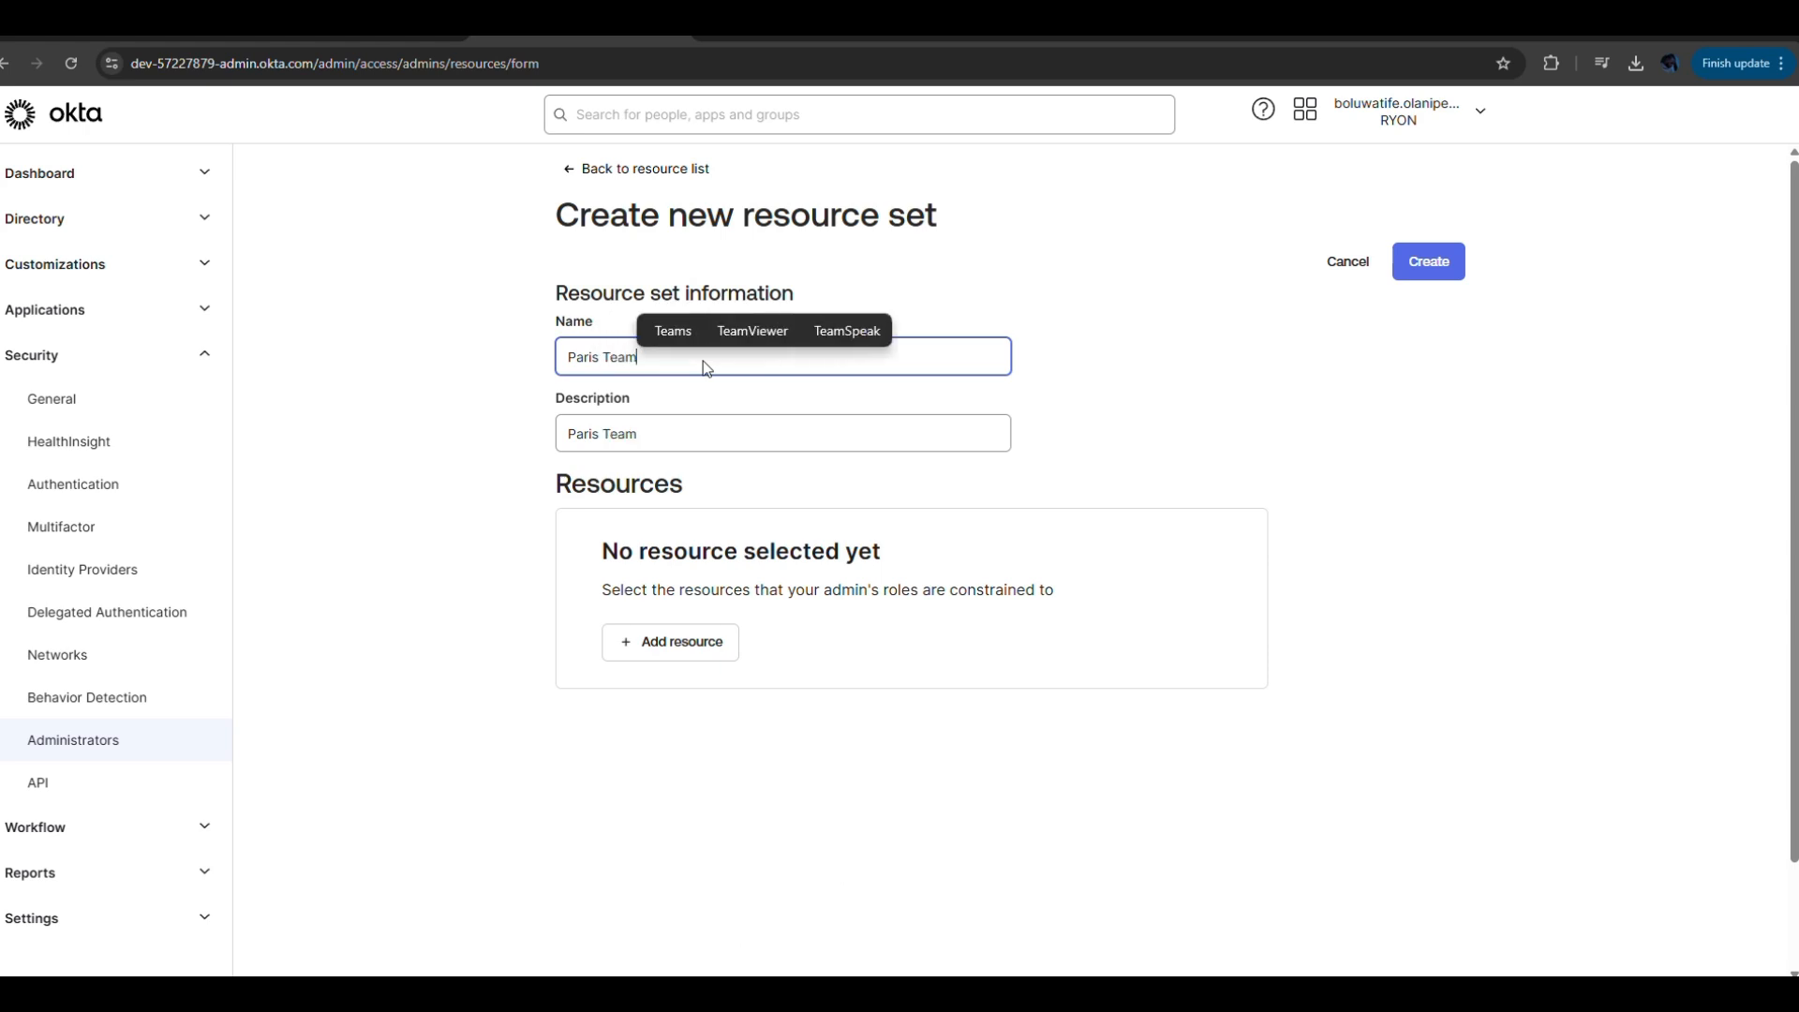
# Add All users as the first resource in the set.
pyautogui.click(678, 646)
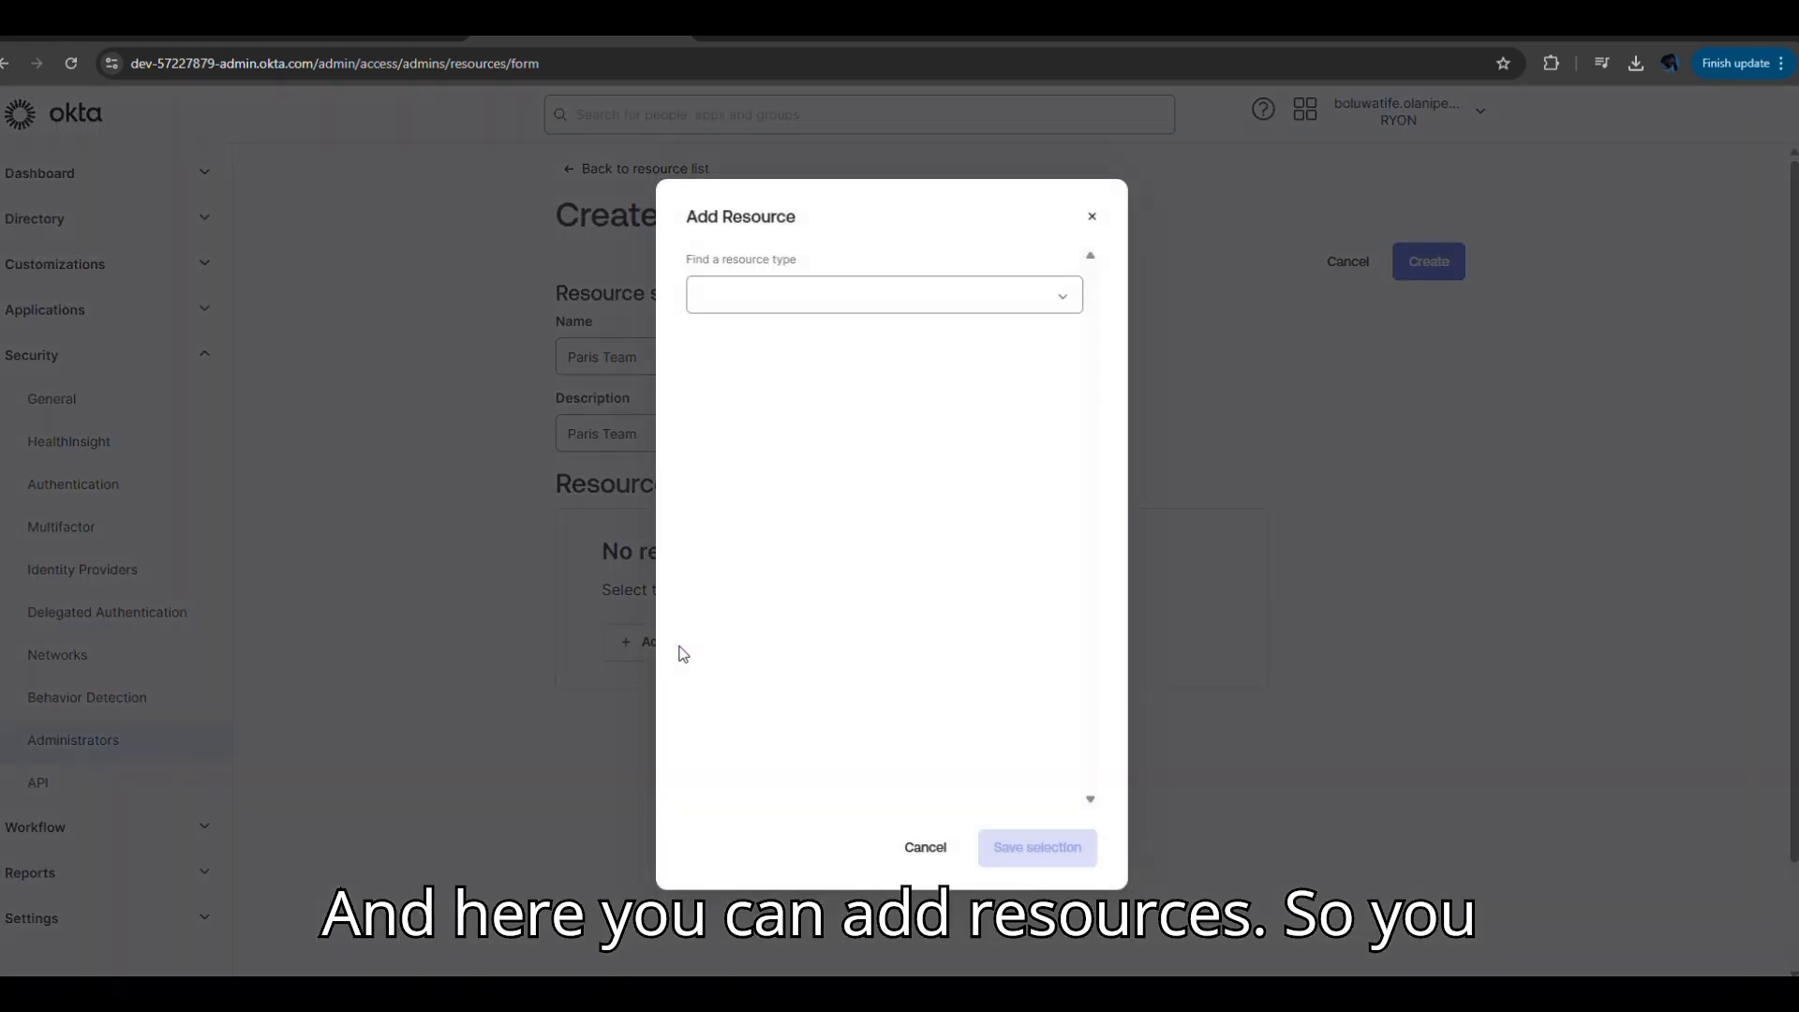
pyautogui.click(1064, 302)
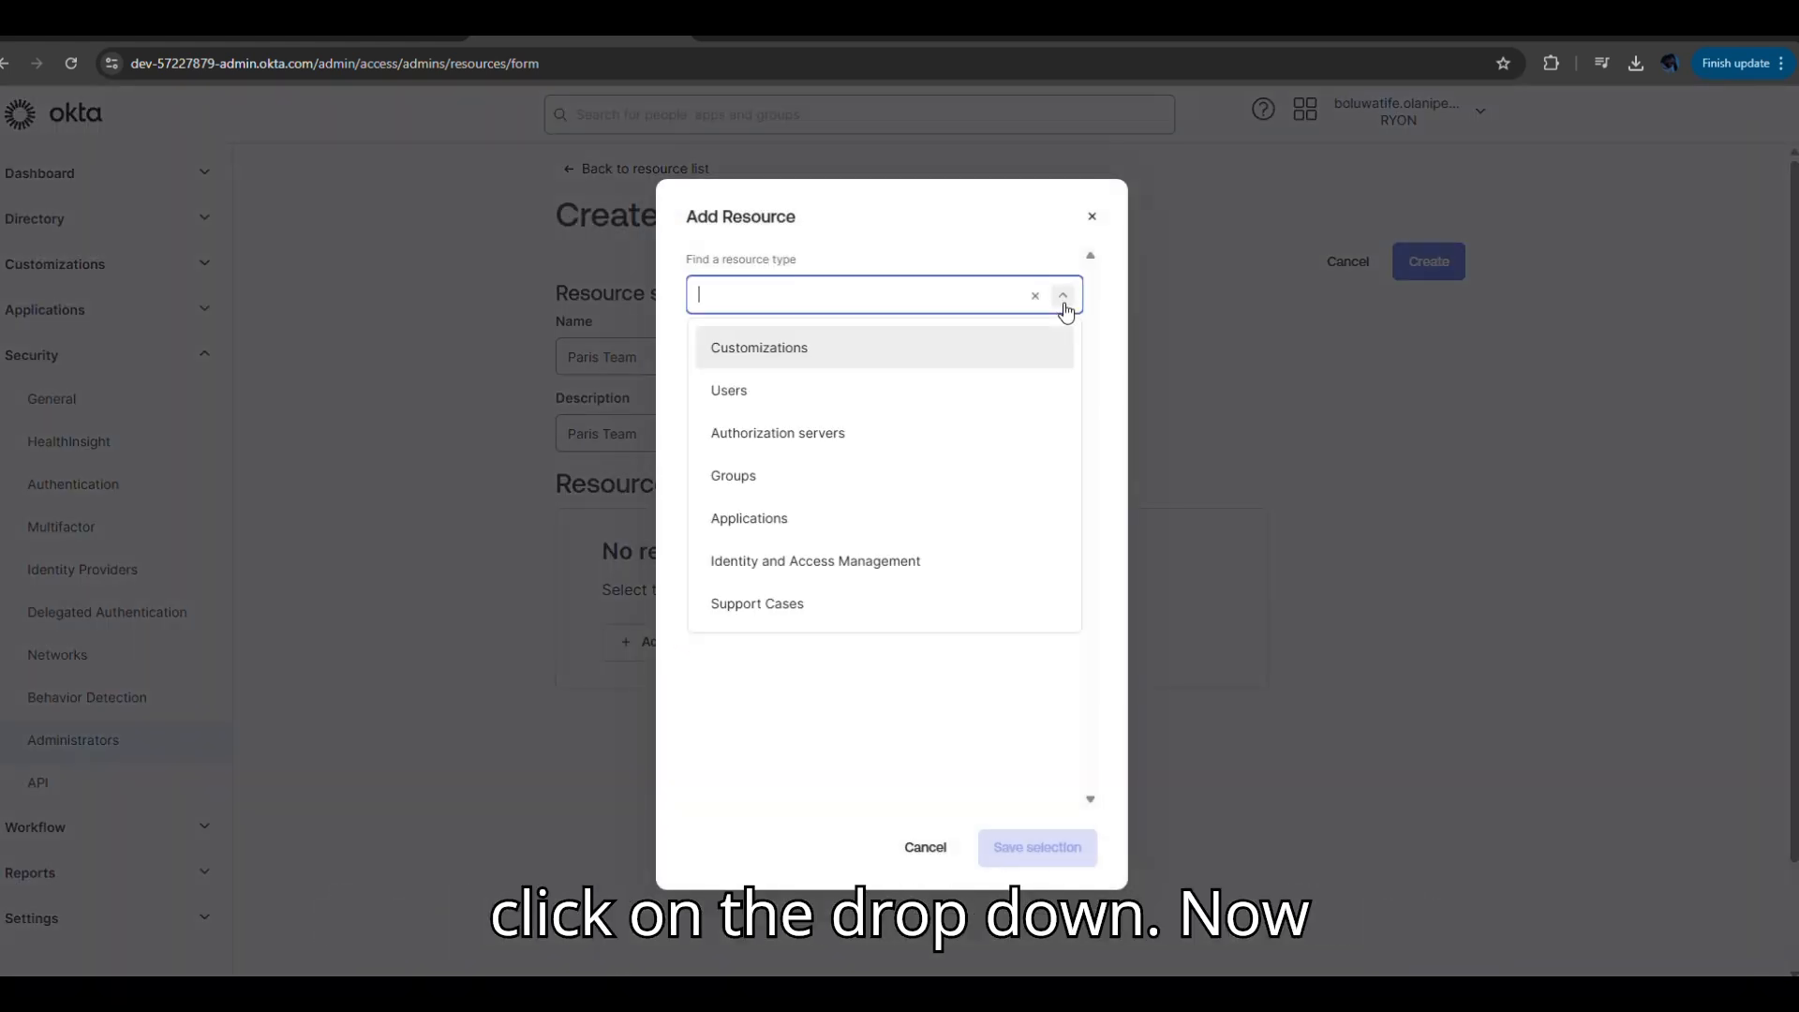
pyautogui.click(731, 393)
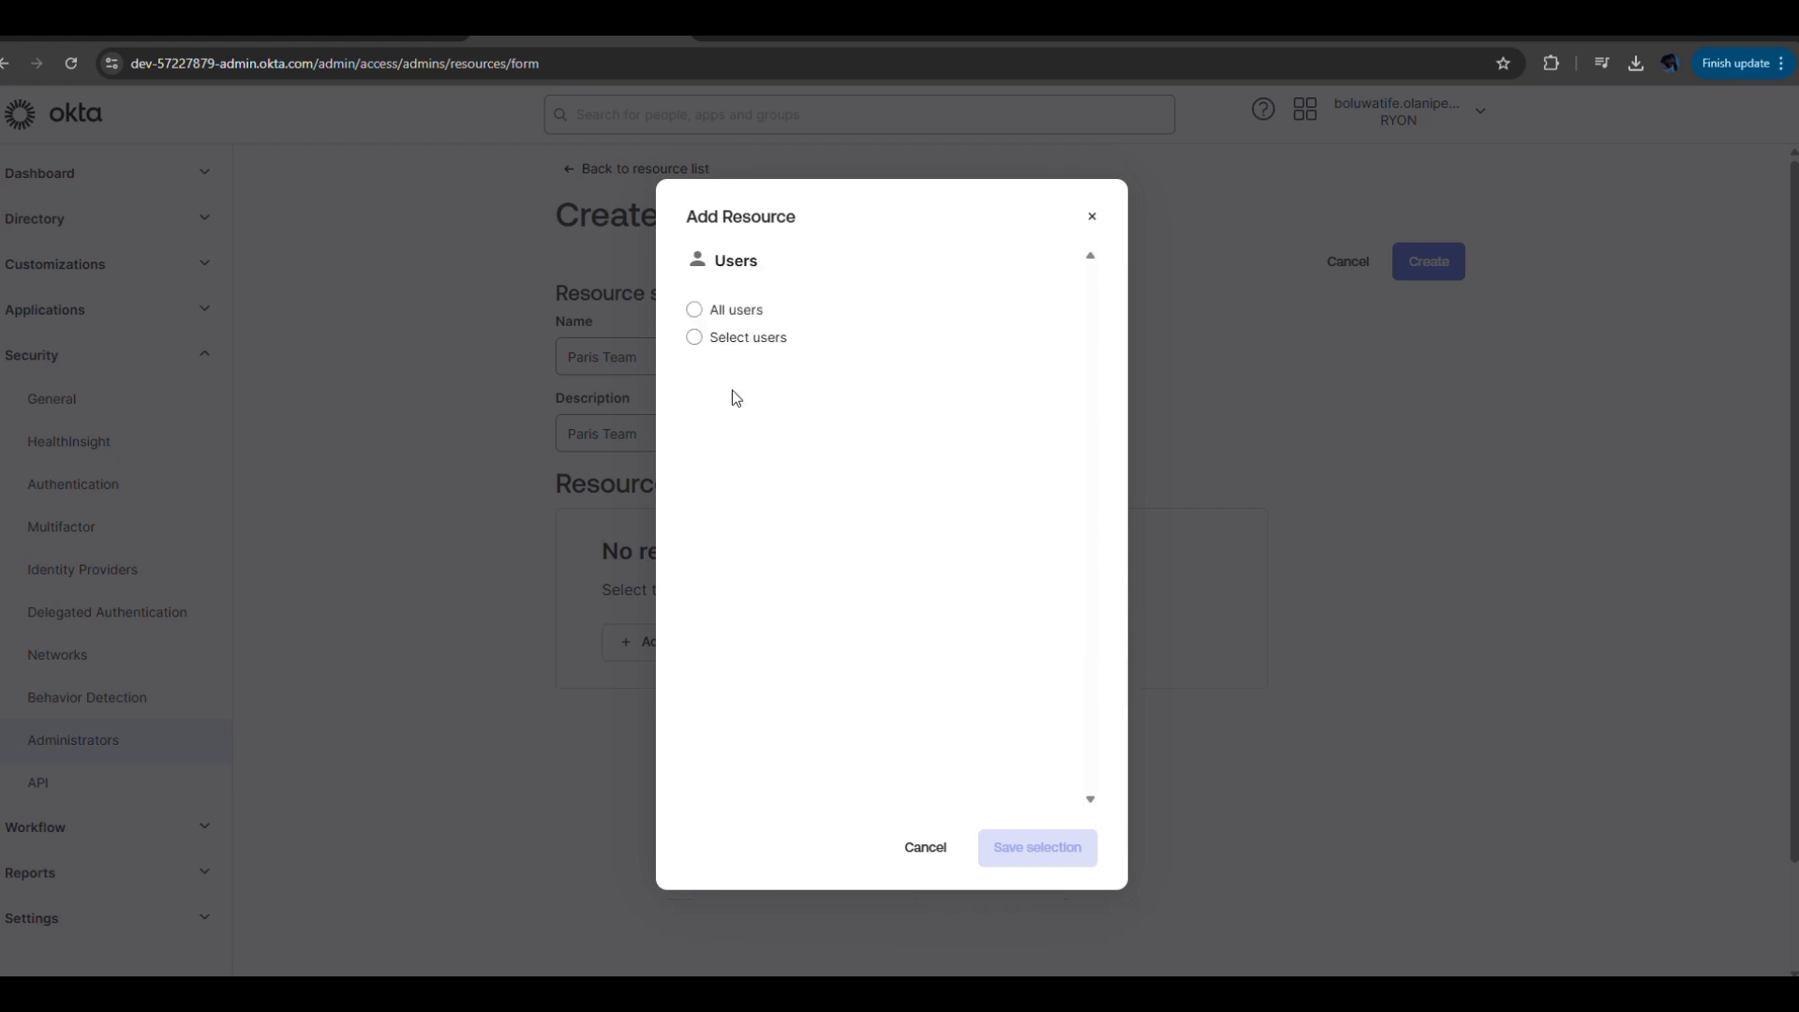
pyautogui.click(695, 312)
pyautogui.click(1053, 852)
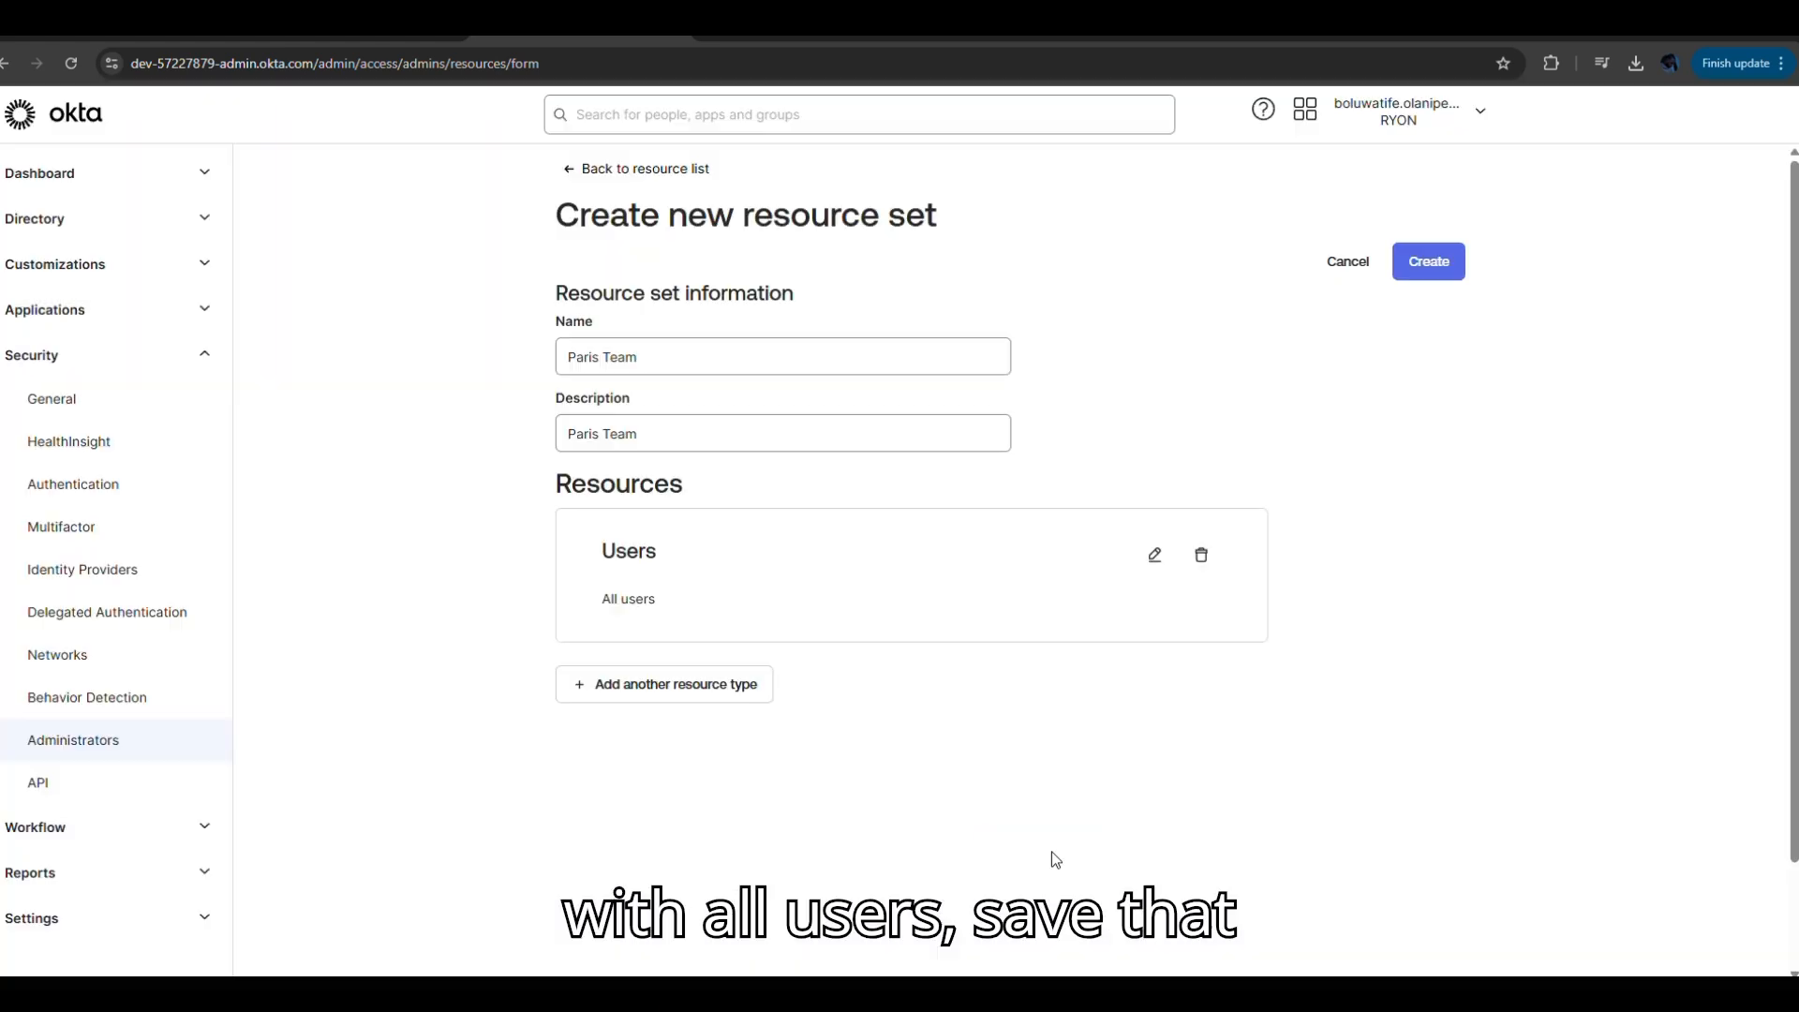
# Add All groups as a second resource type.
pyautogui.click(704, 698)
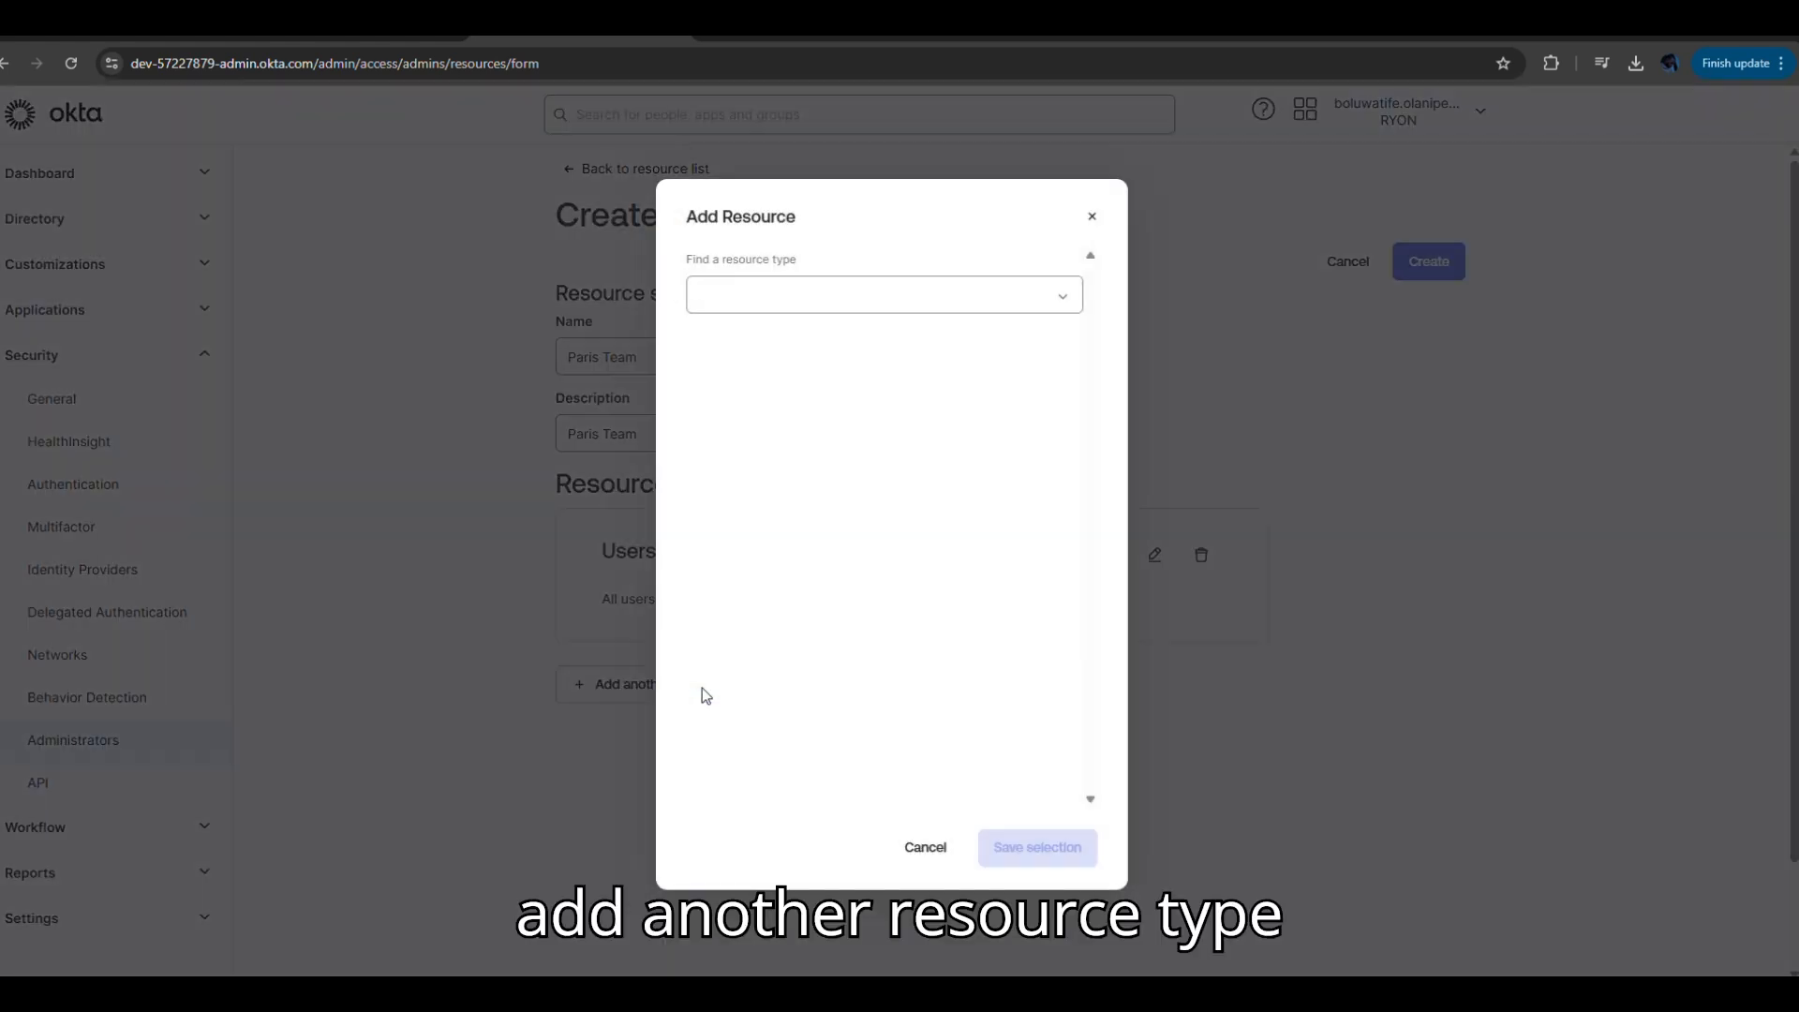
pyautogui.click(1062, 296)
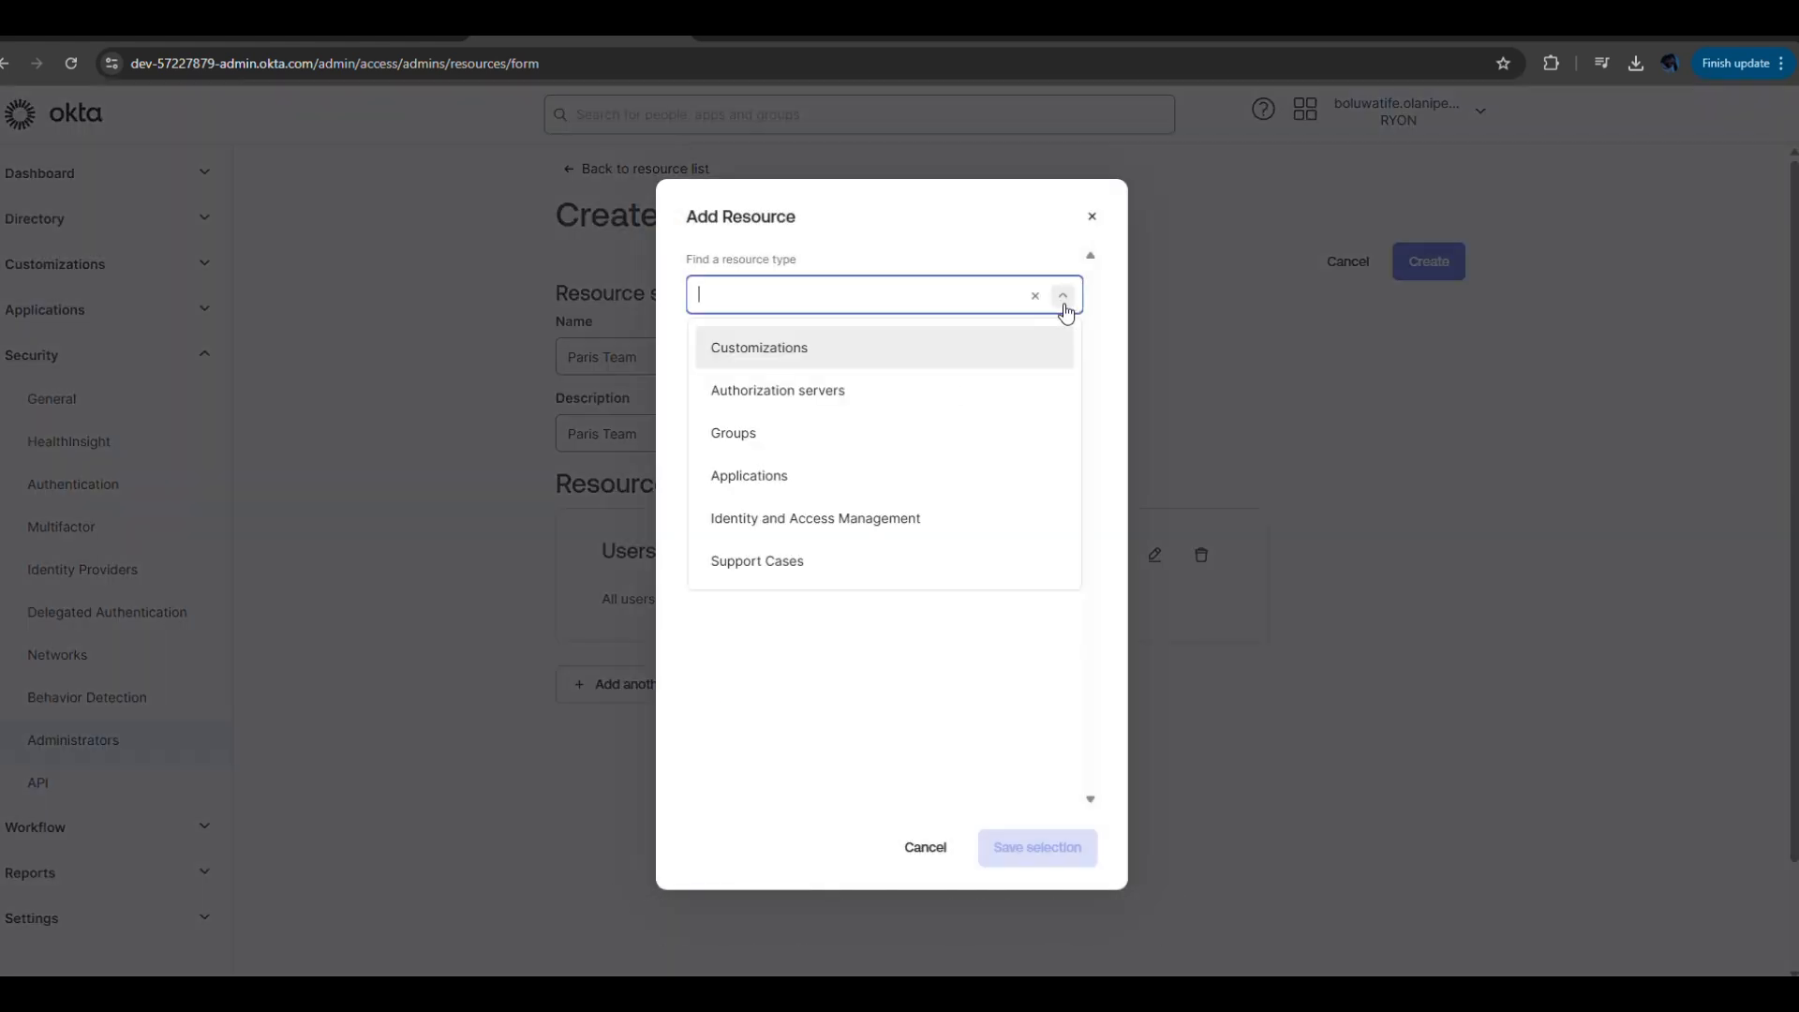
pyautogui.click(755, 436)
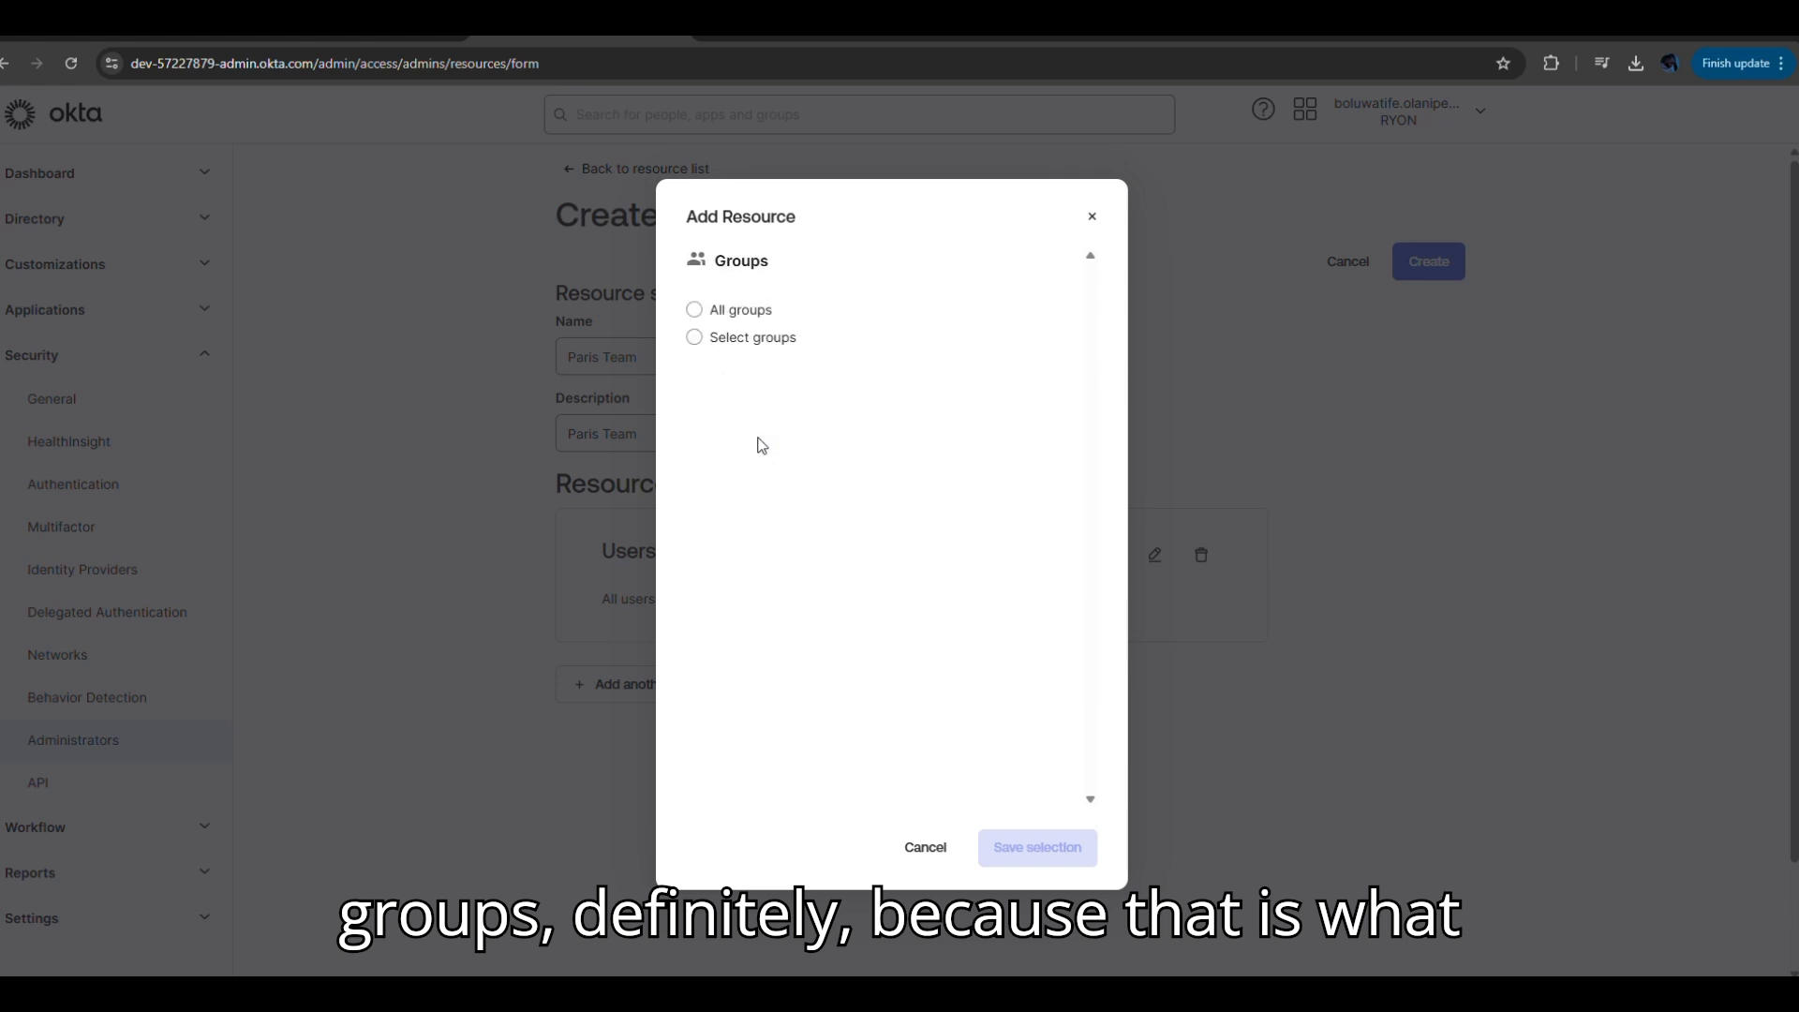
pyautogui.click(694, 309)
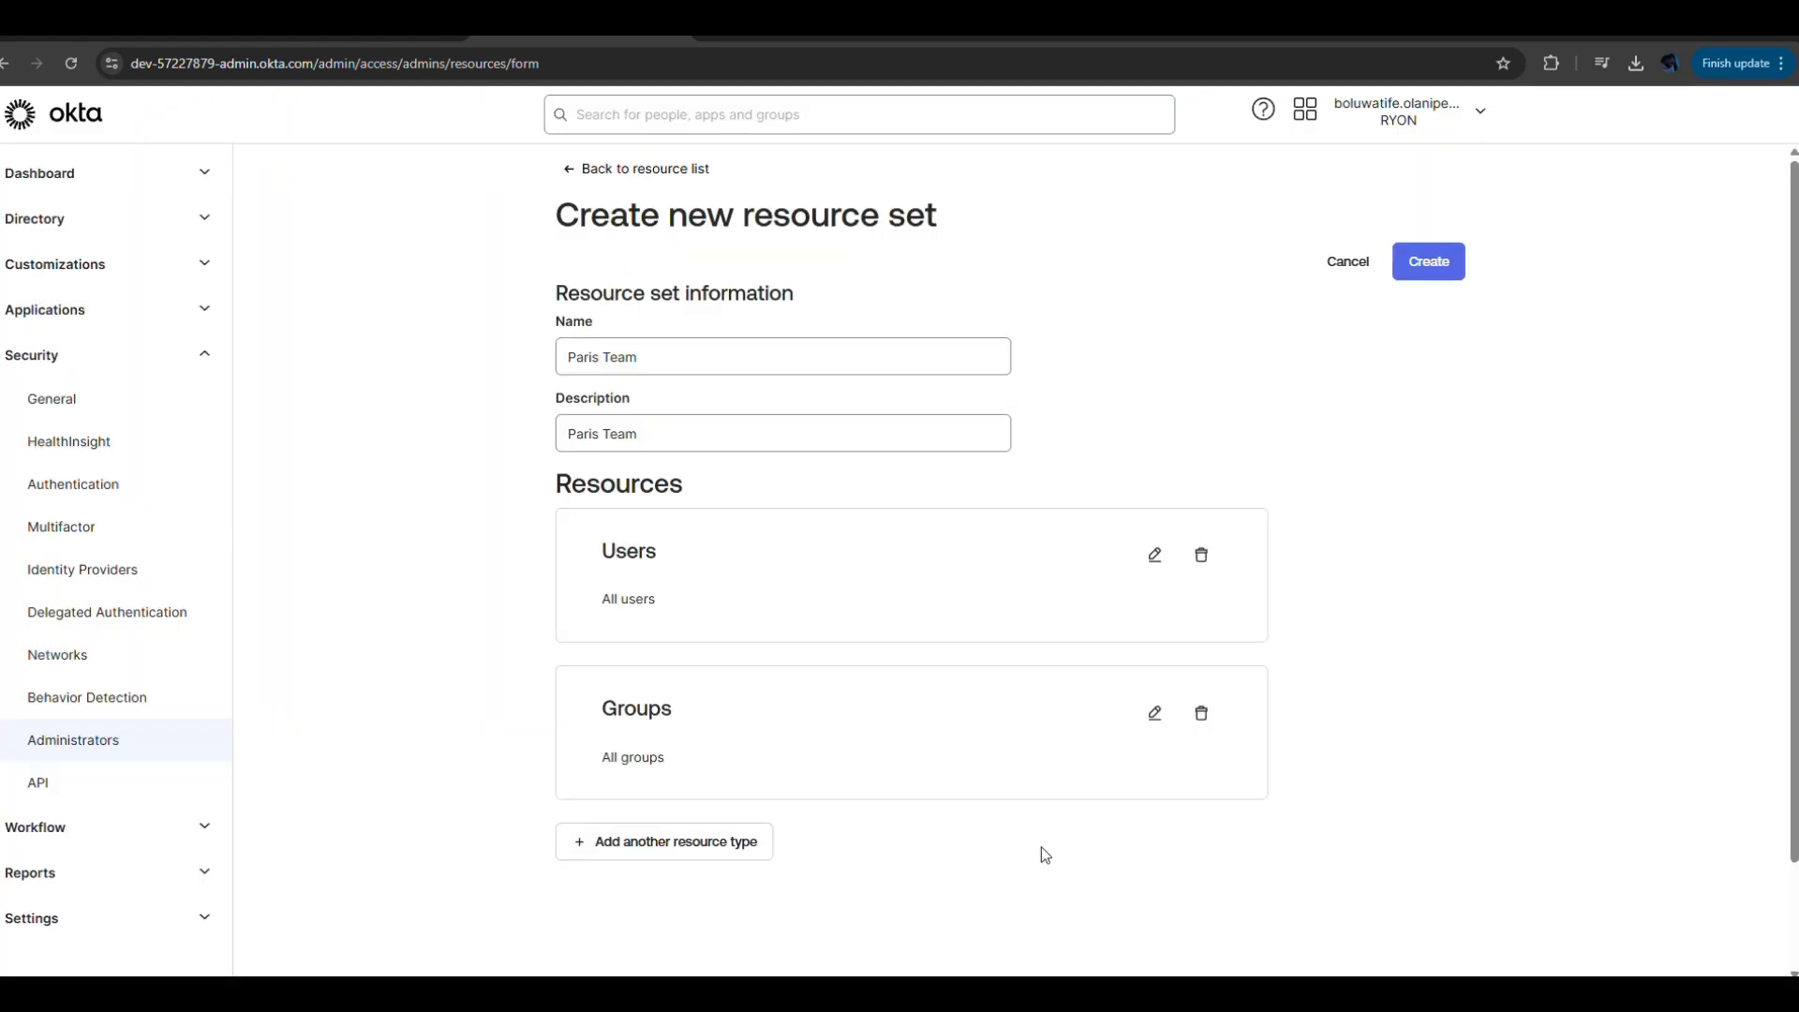
pyautogui.click(1041, 848)
# Add All applications as the third resource type in the Paris Team set.
pyautogui.click(726, 841)
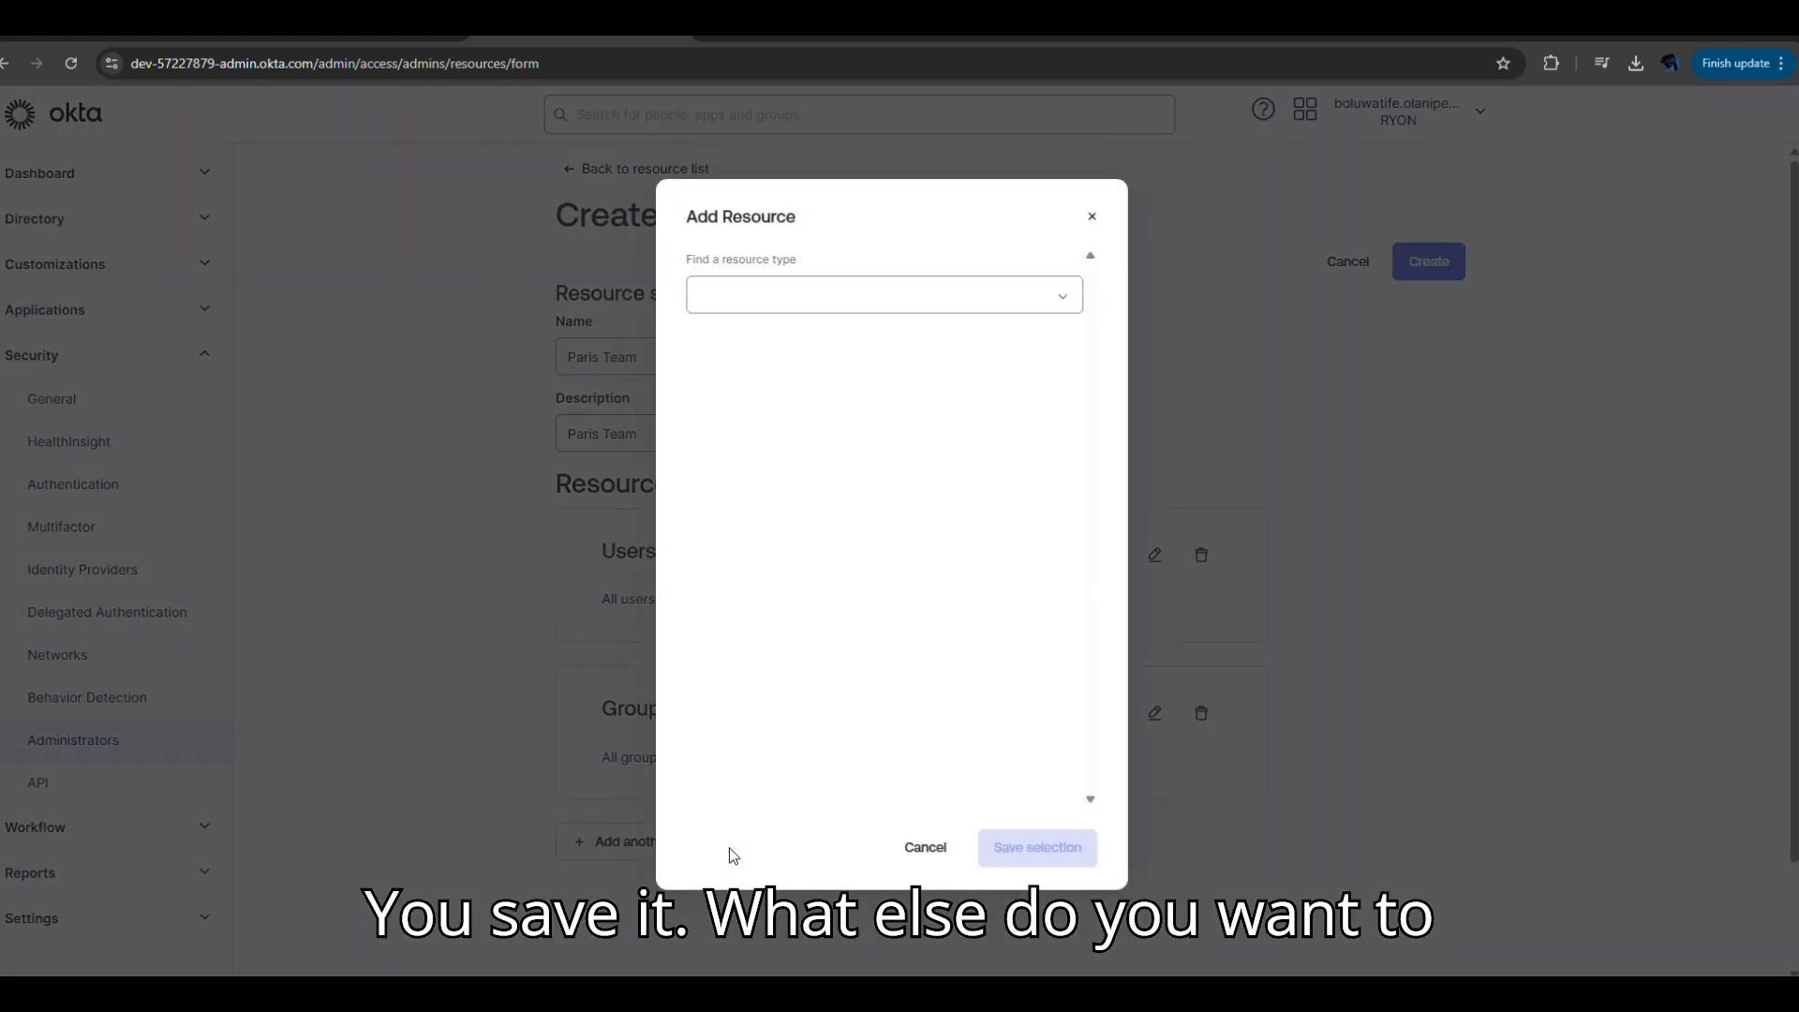
pyautogui.click(1063, 296)
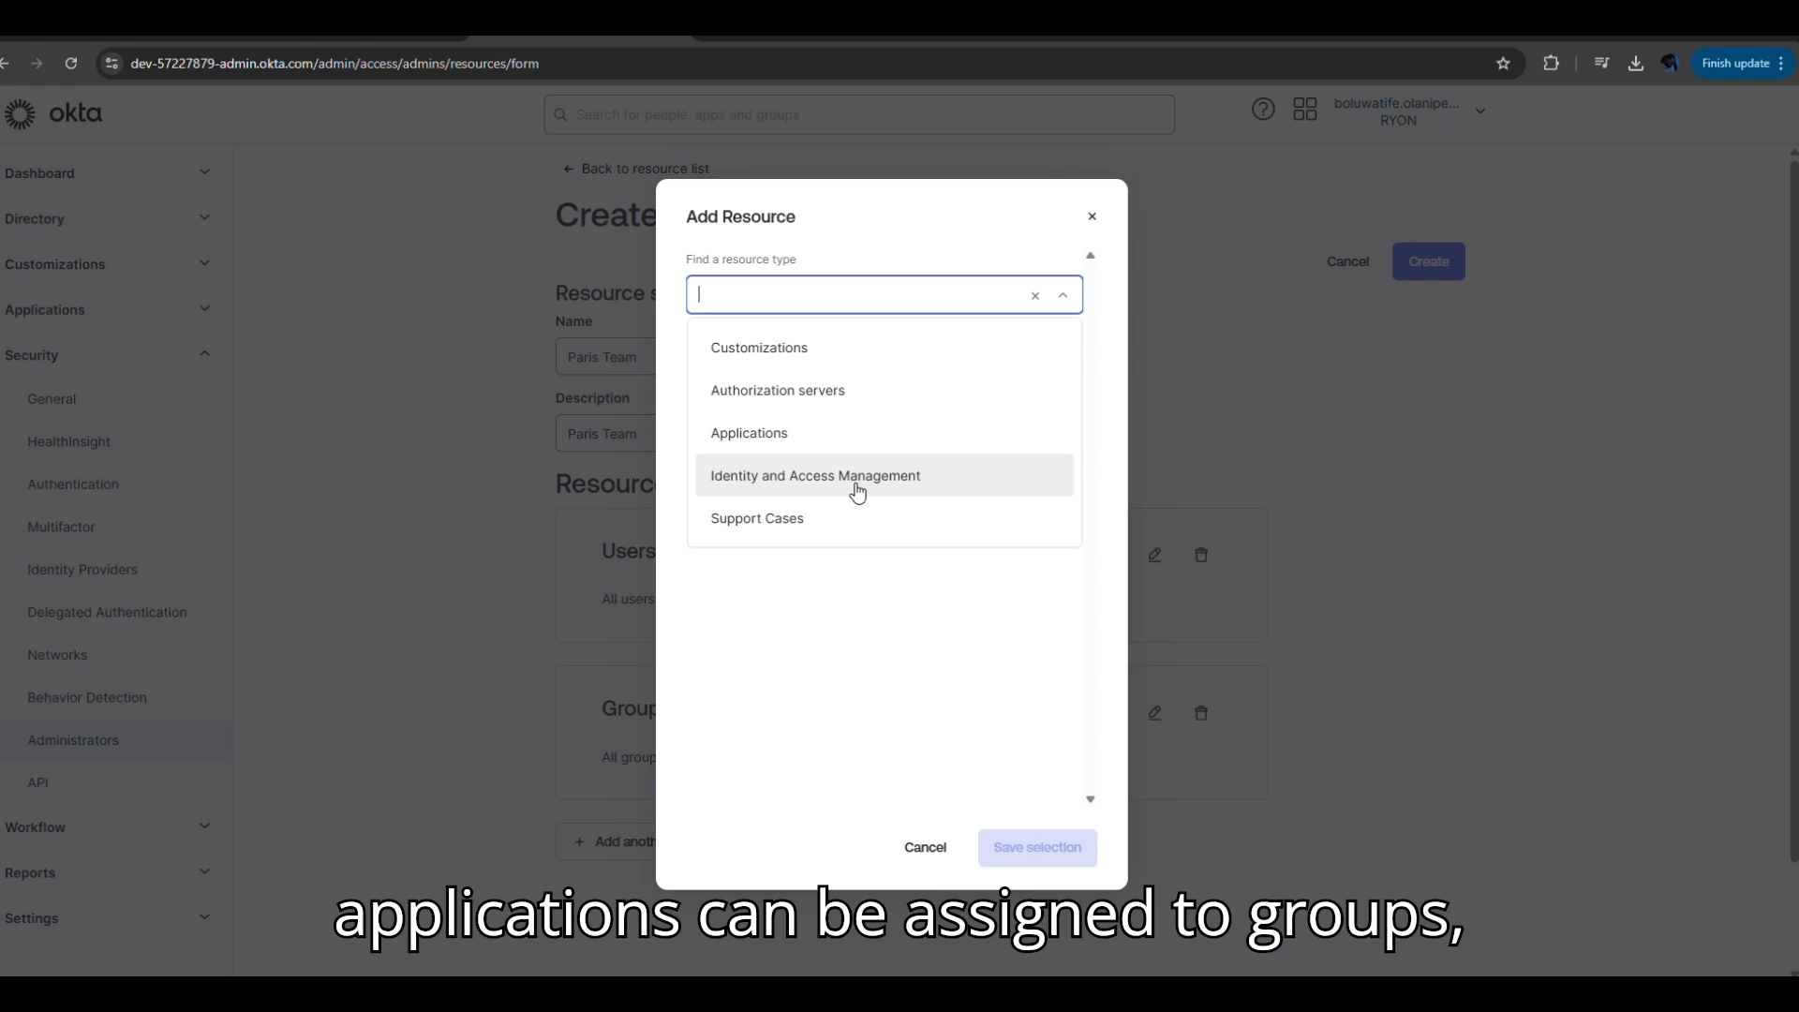
pyautogui.click(785, 446)
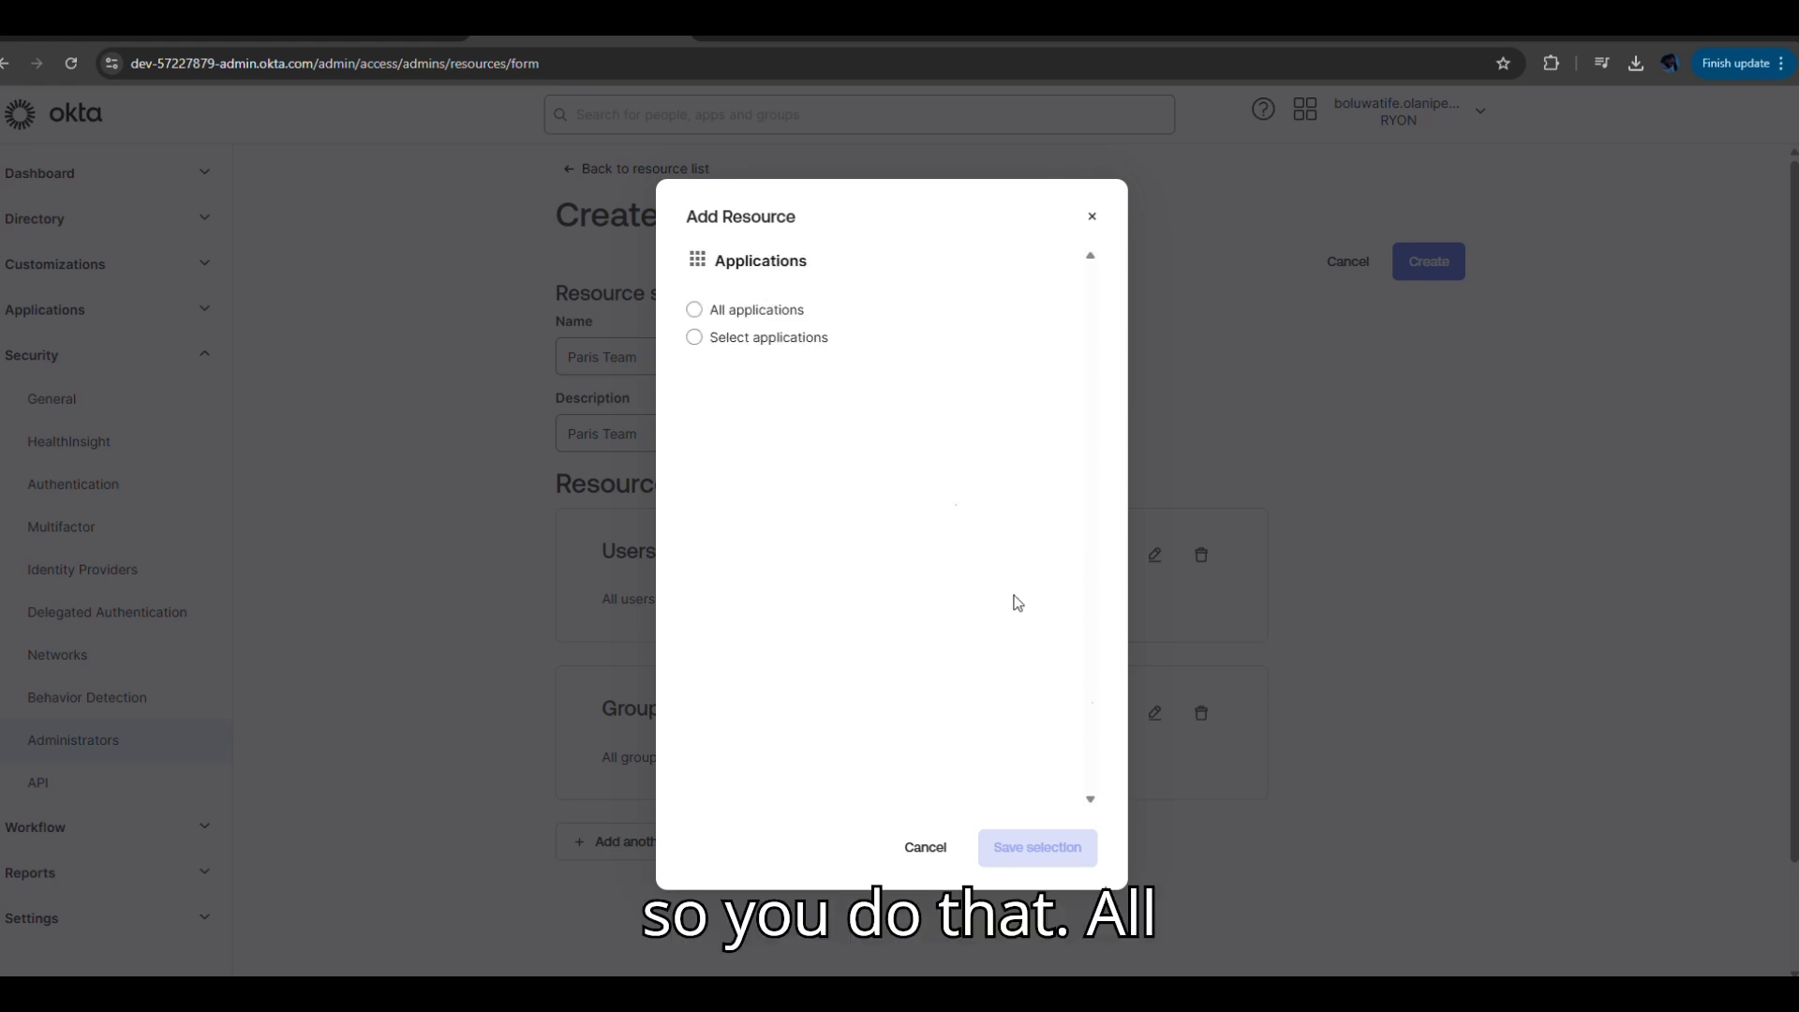
pyautogui.click(695, 311)
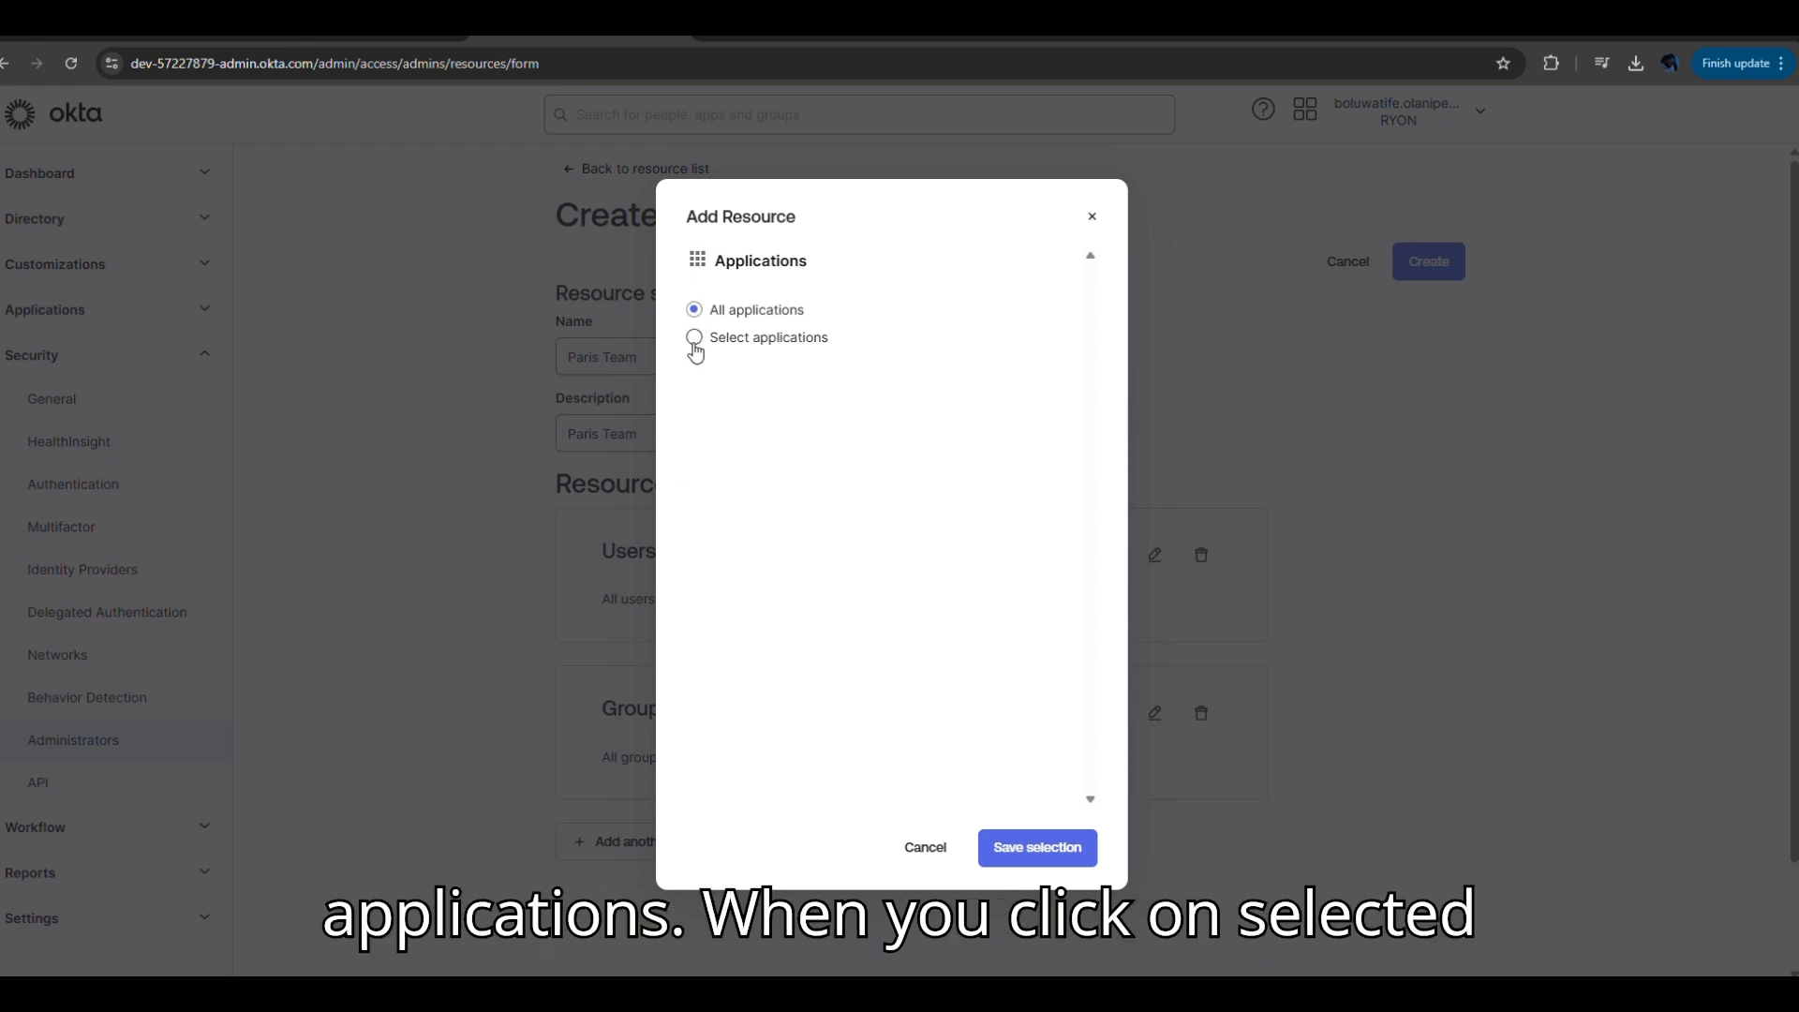
pyautogui.click(695, 339)
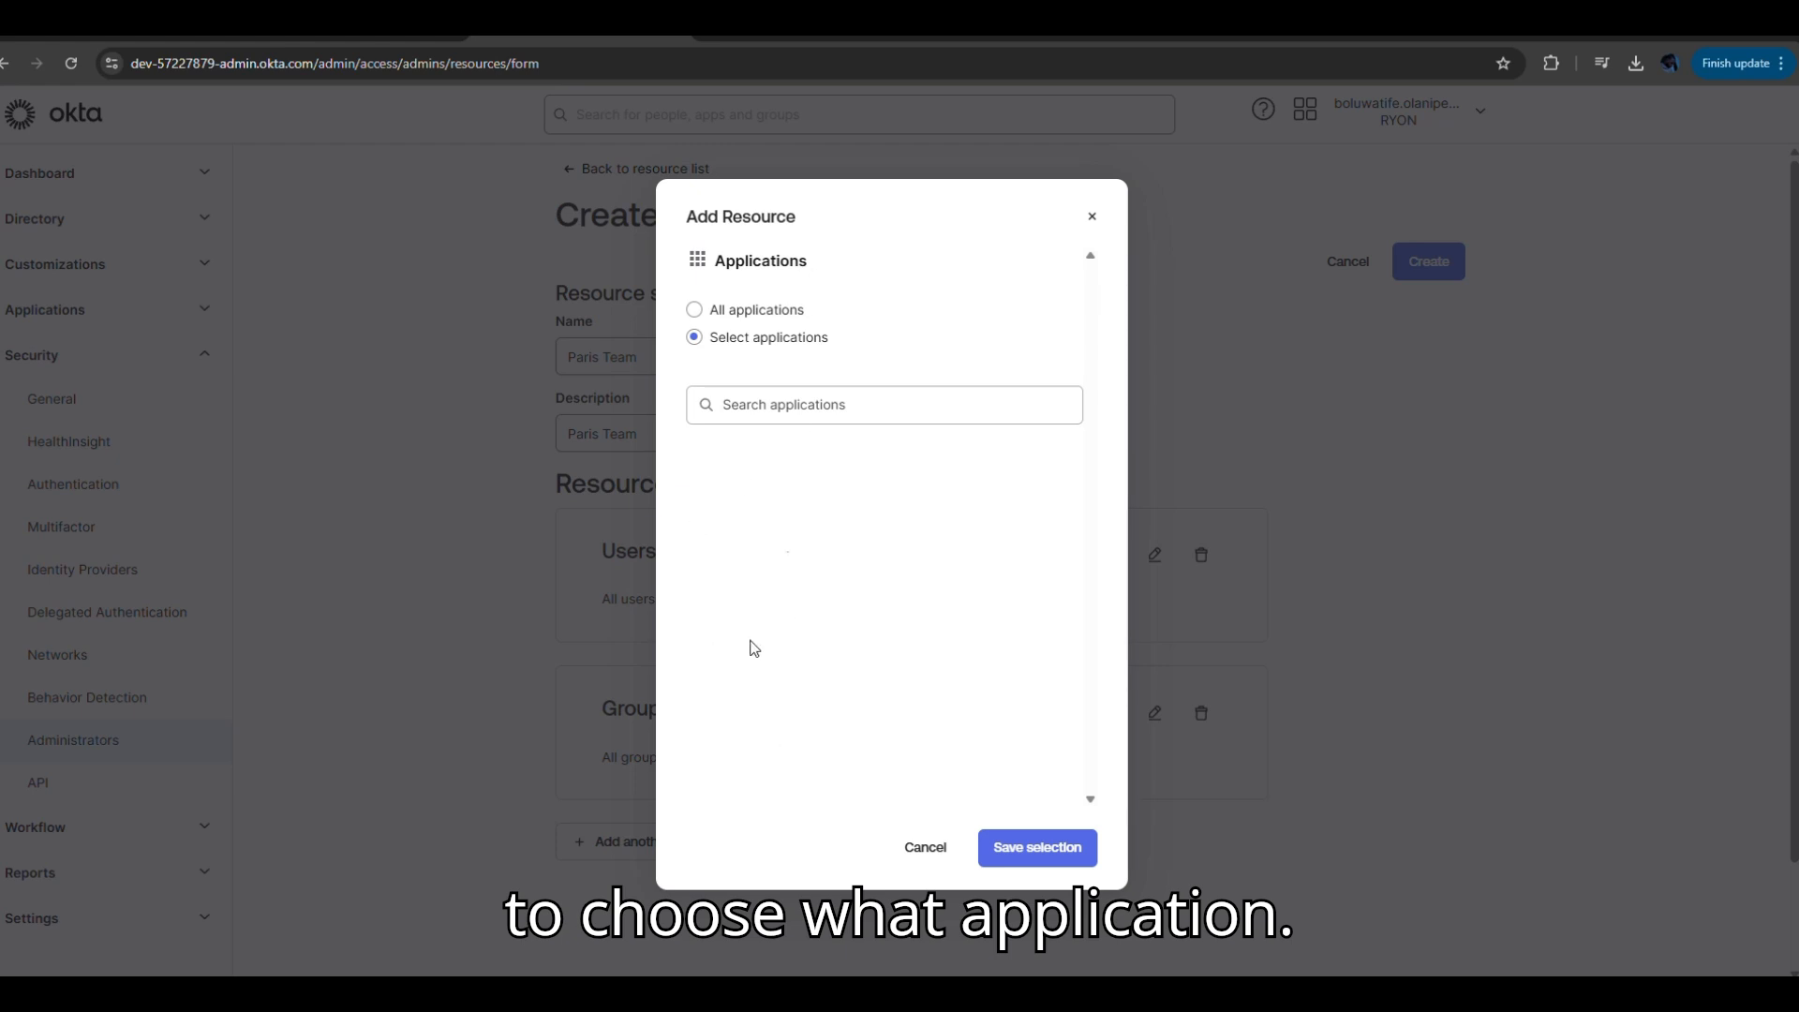
pyautogui.click(696, 315)
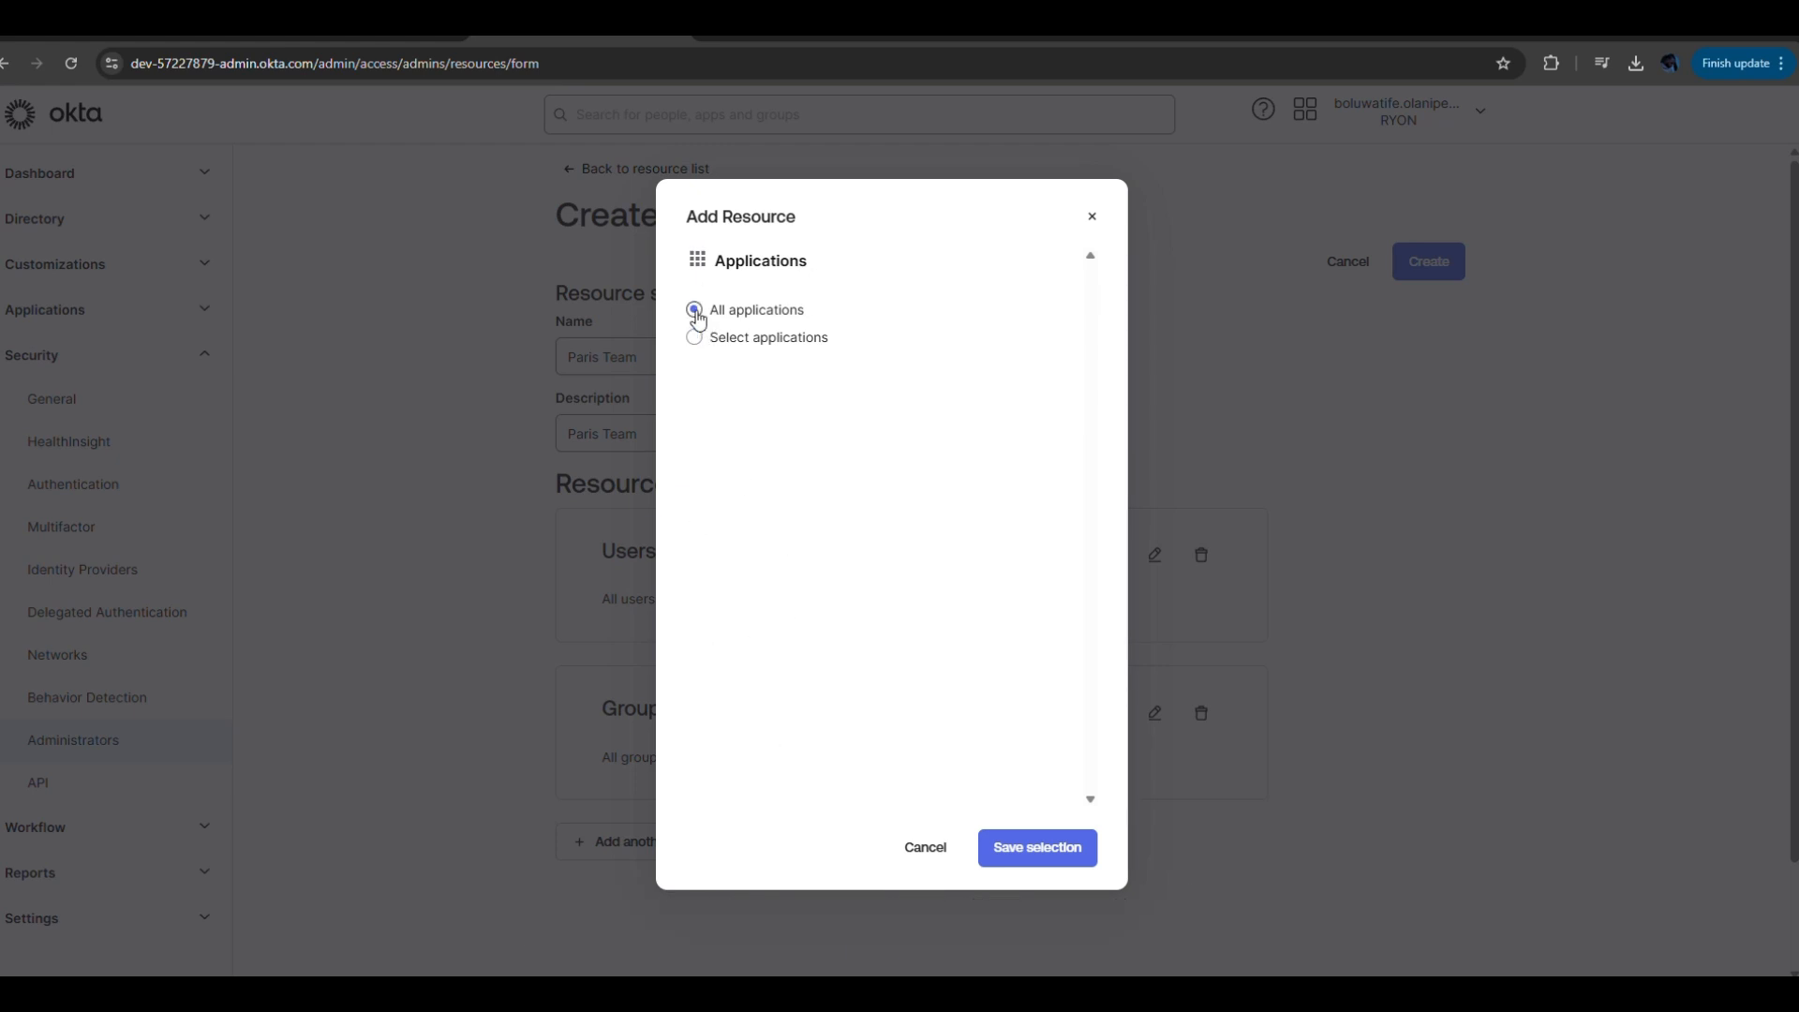
pyautogui.click(1052, 852)
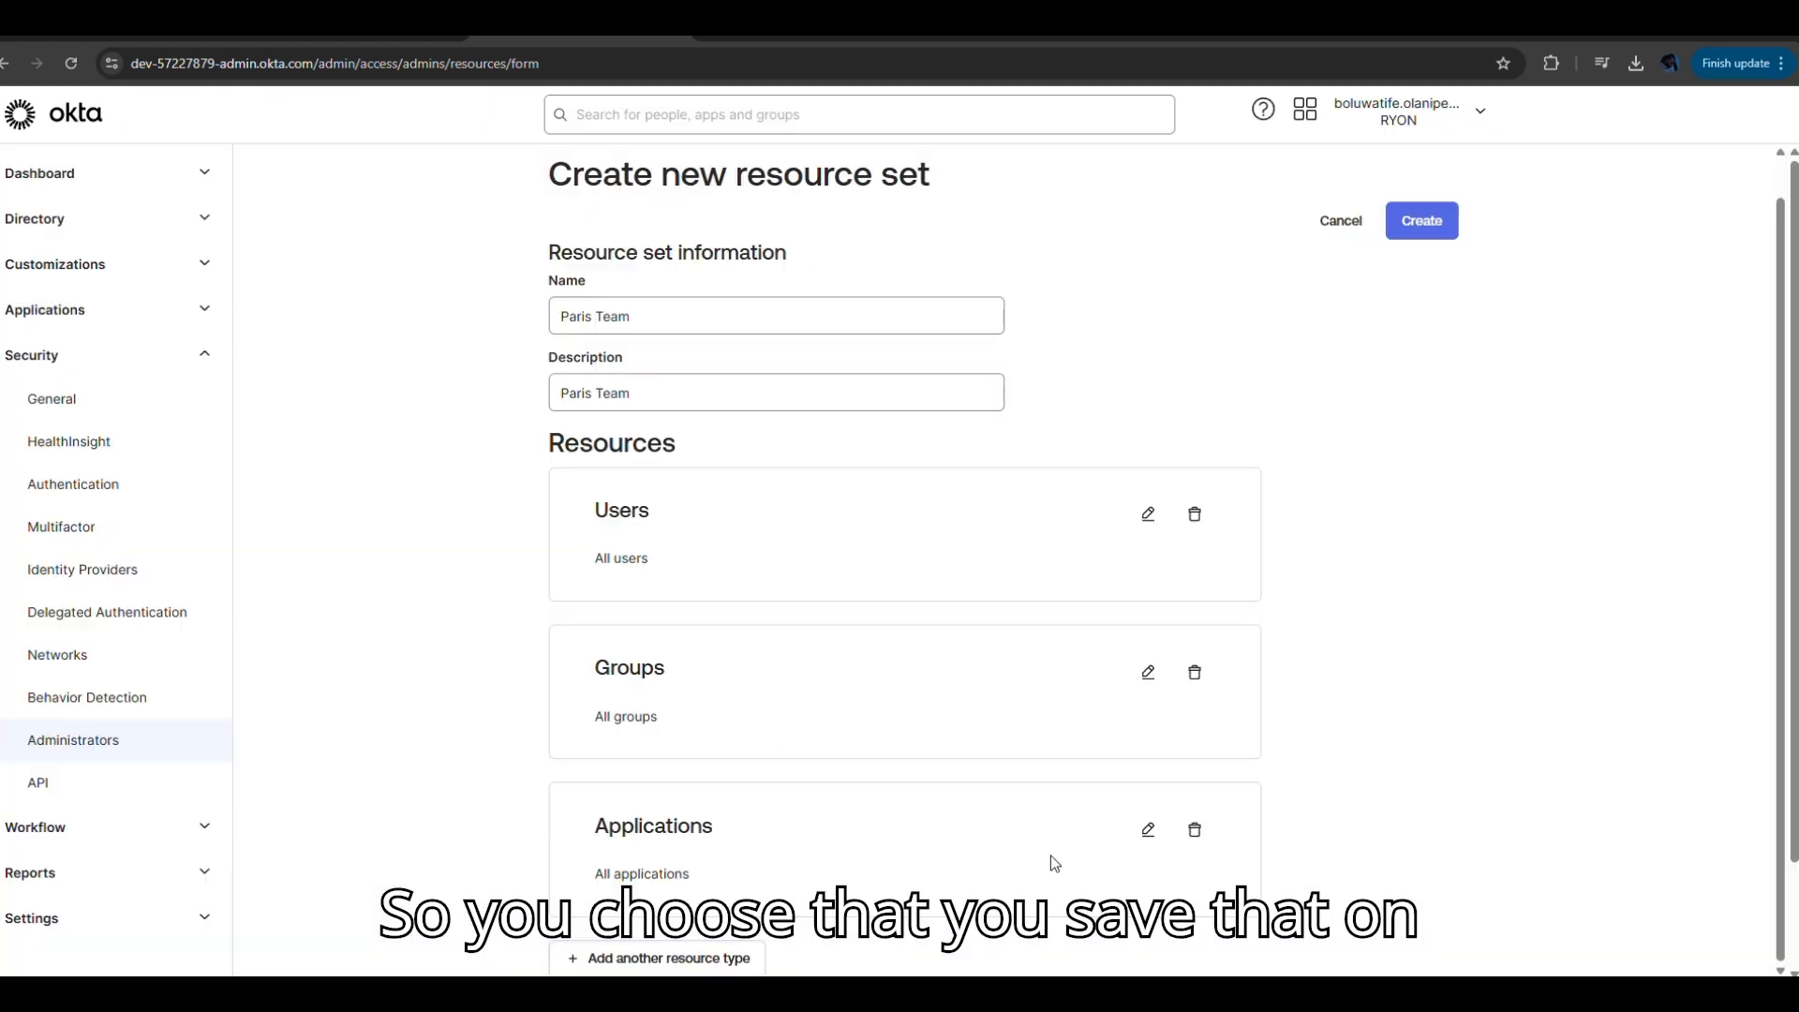
# Recheck the Groups resource, keeping All groups selected.
pyautogui.click(1149, 685)
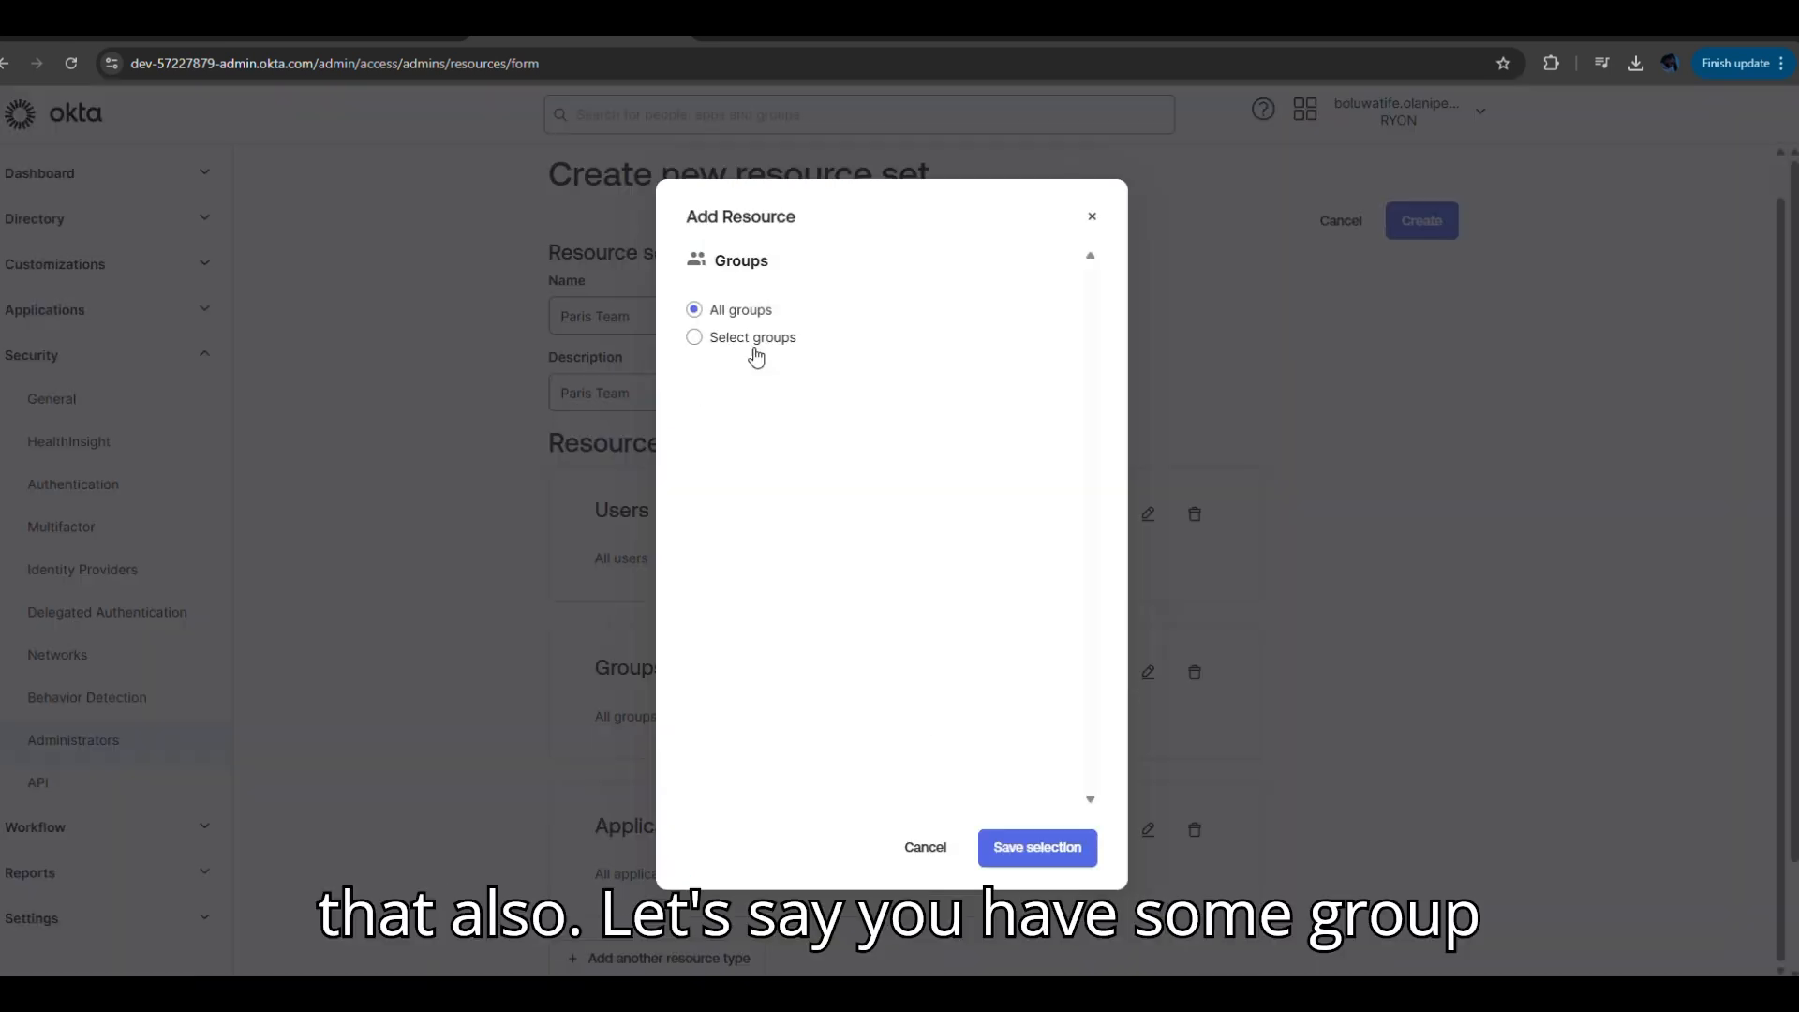
pyautogui.click(694, 339)
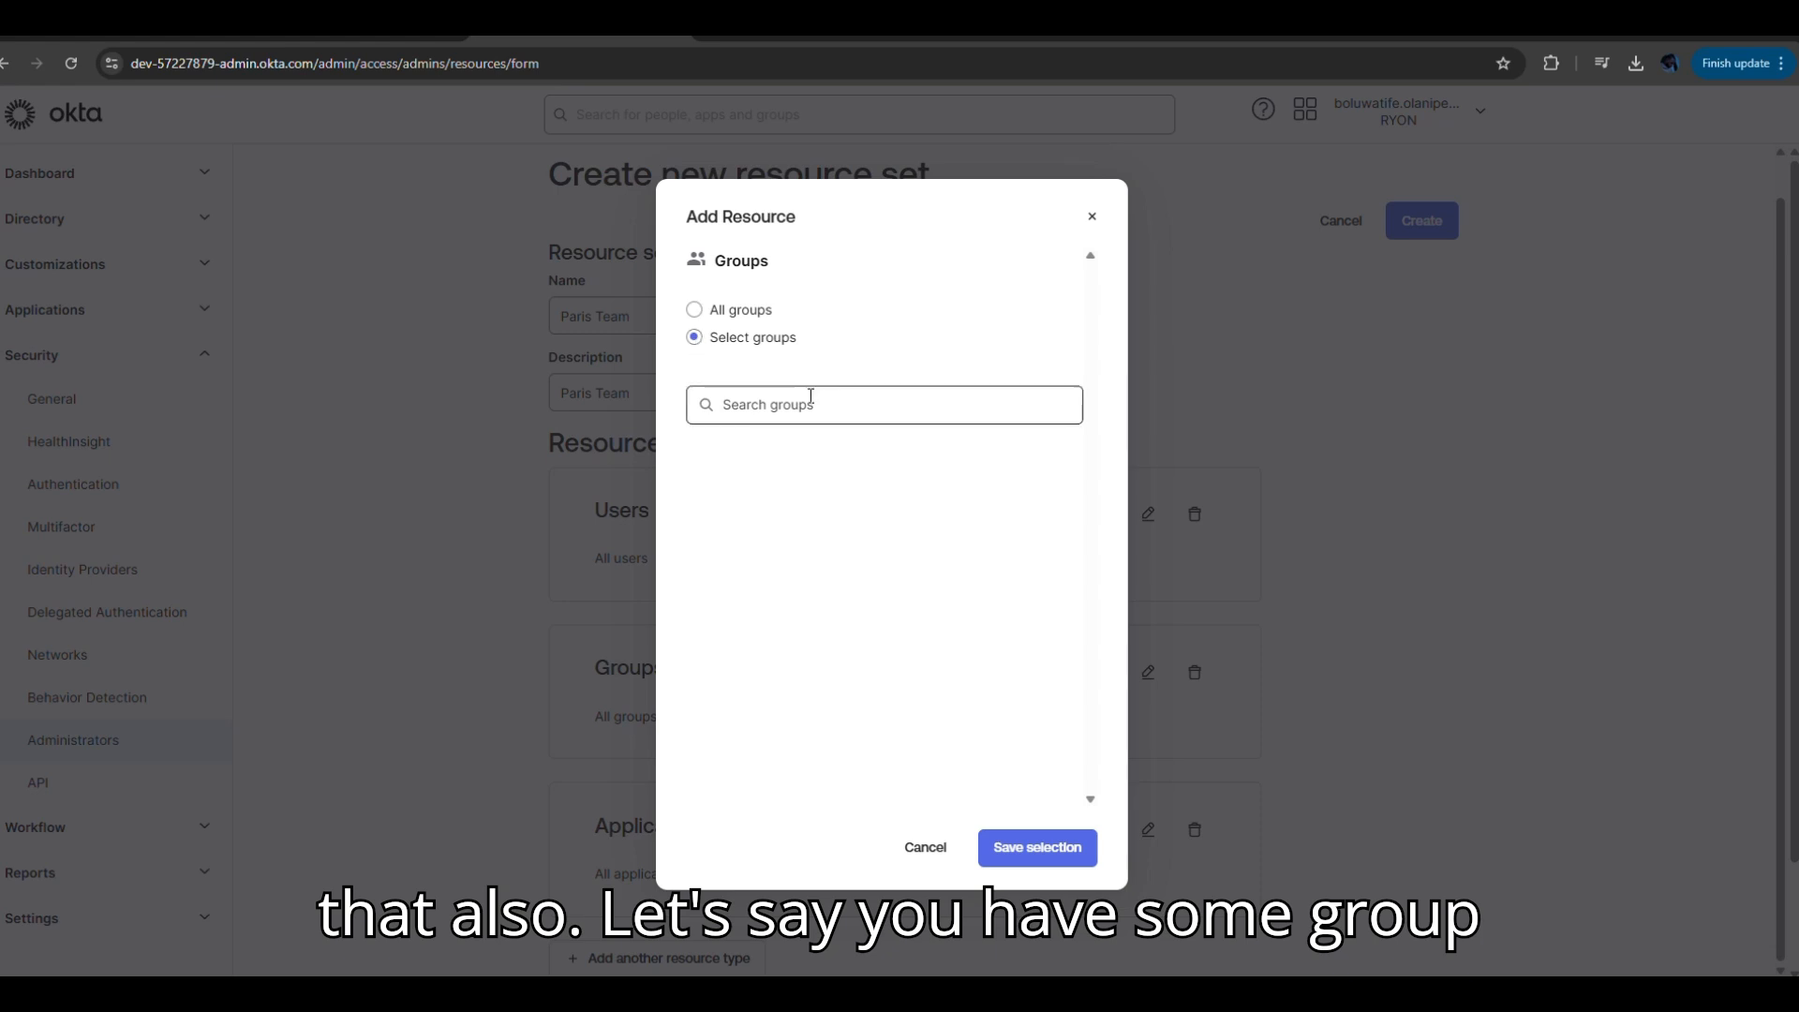
pyautogui.click(695, 310)
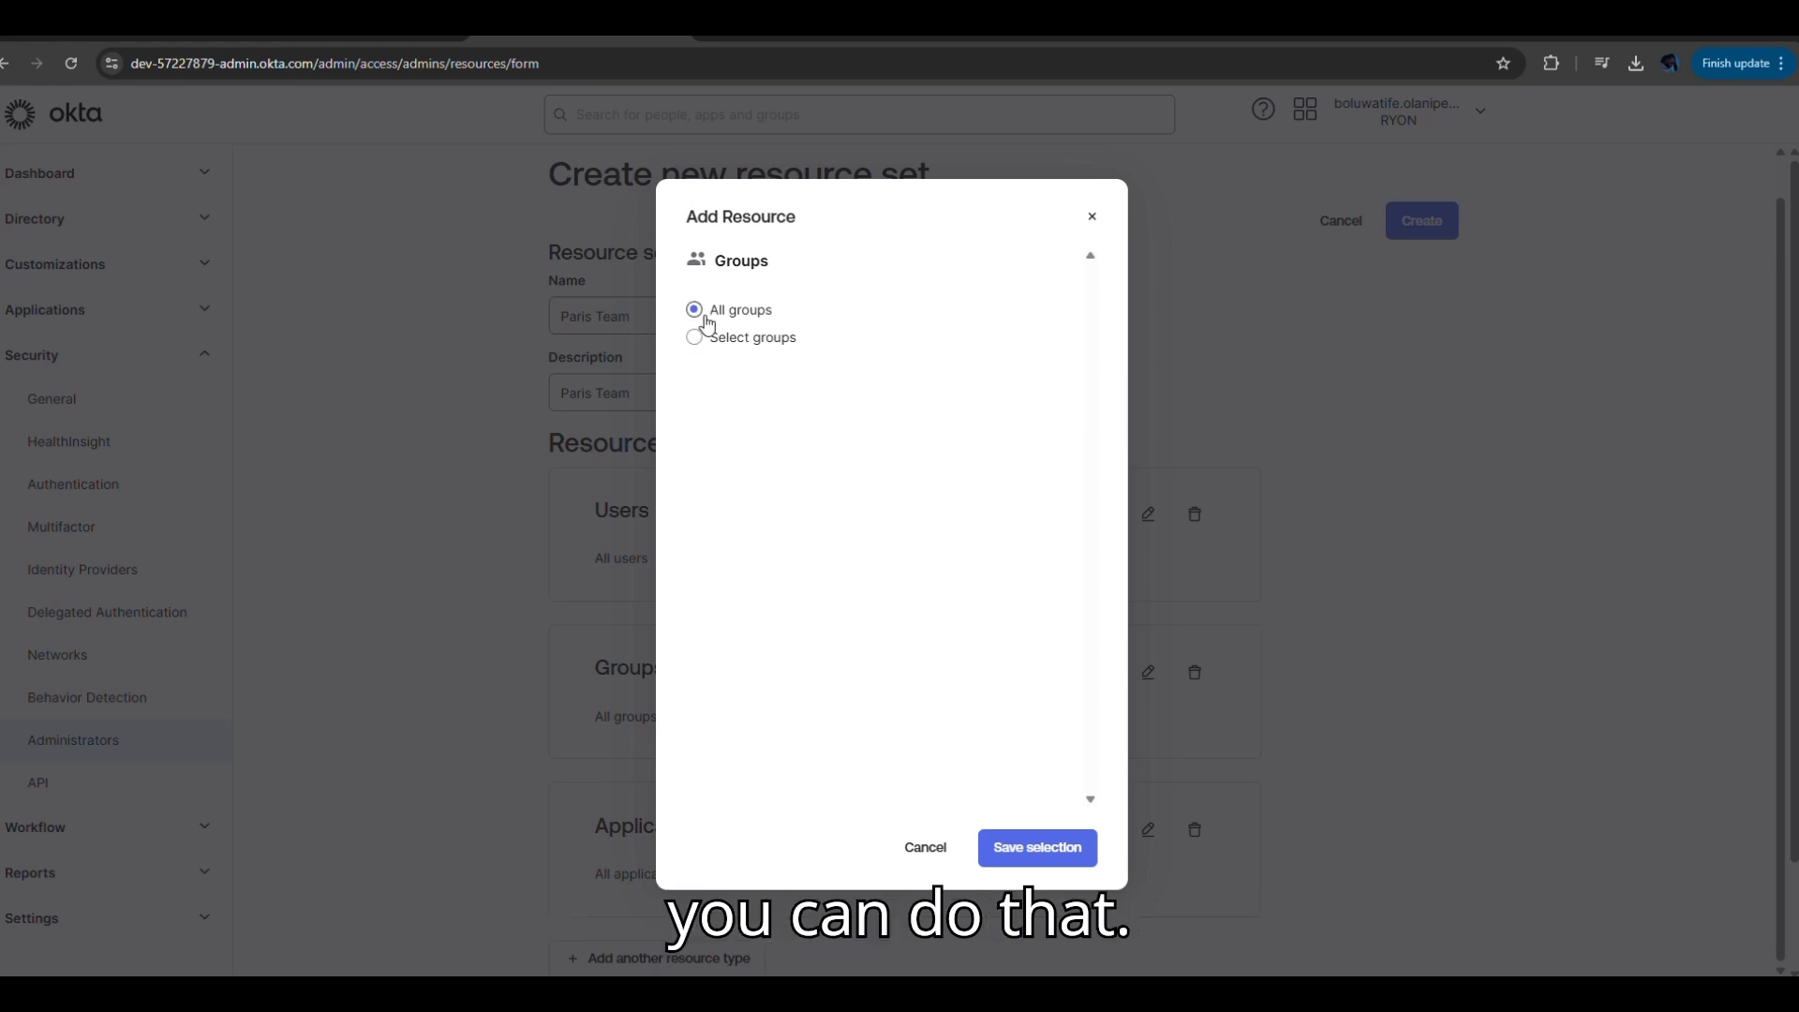
pyautogui.click(1068, 855)
# Add support cases opened by the admin, then create the Paris Team resource set.
pyautogui.click(710, 957)
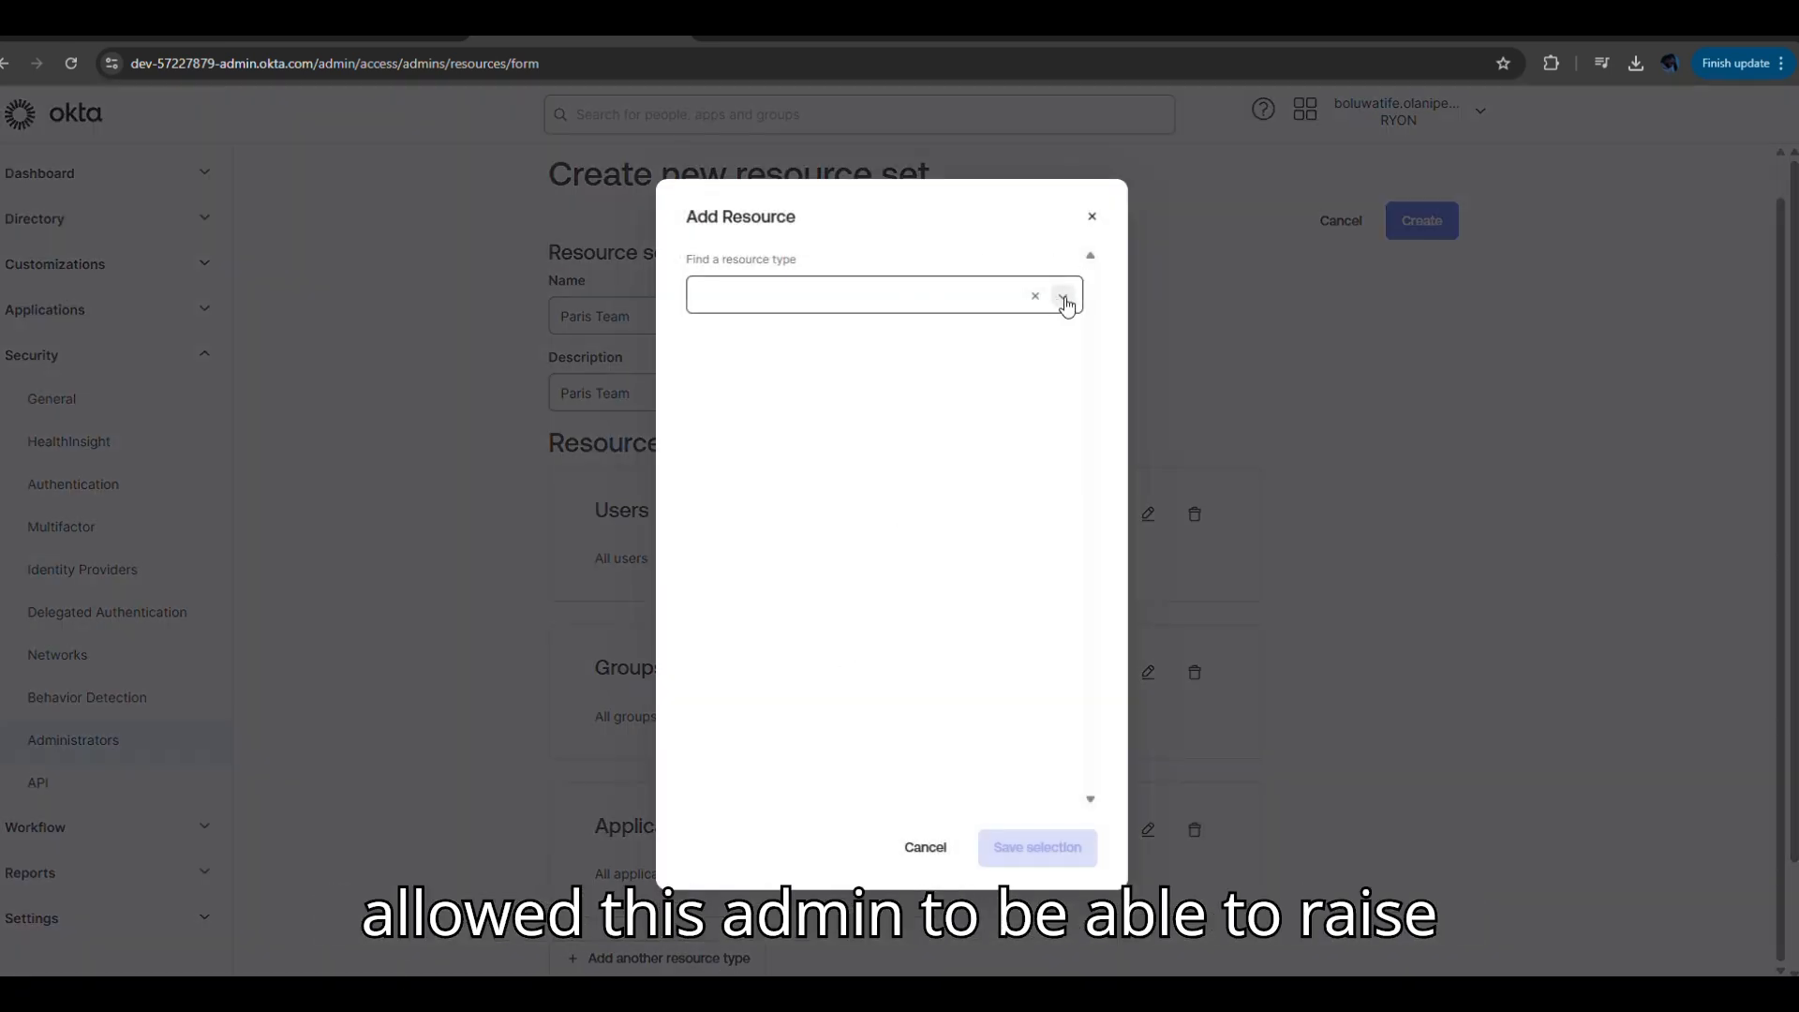
pyautogui.click(1062, 298)
pyautogui.click(776, 483)
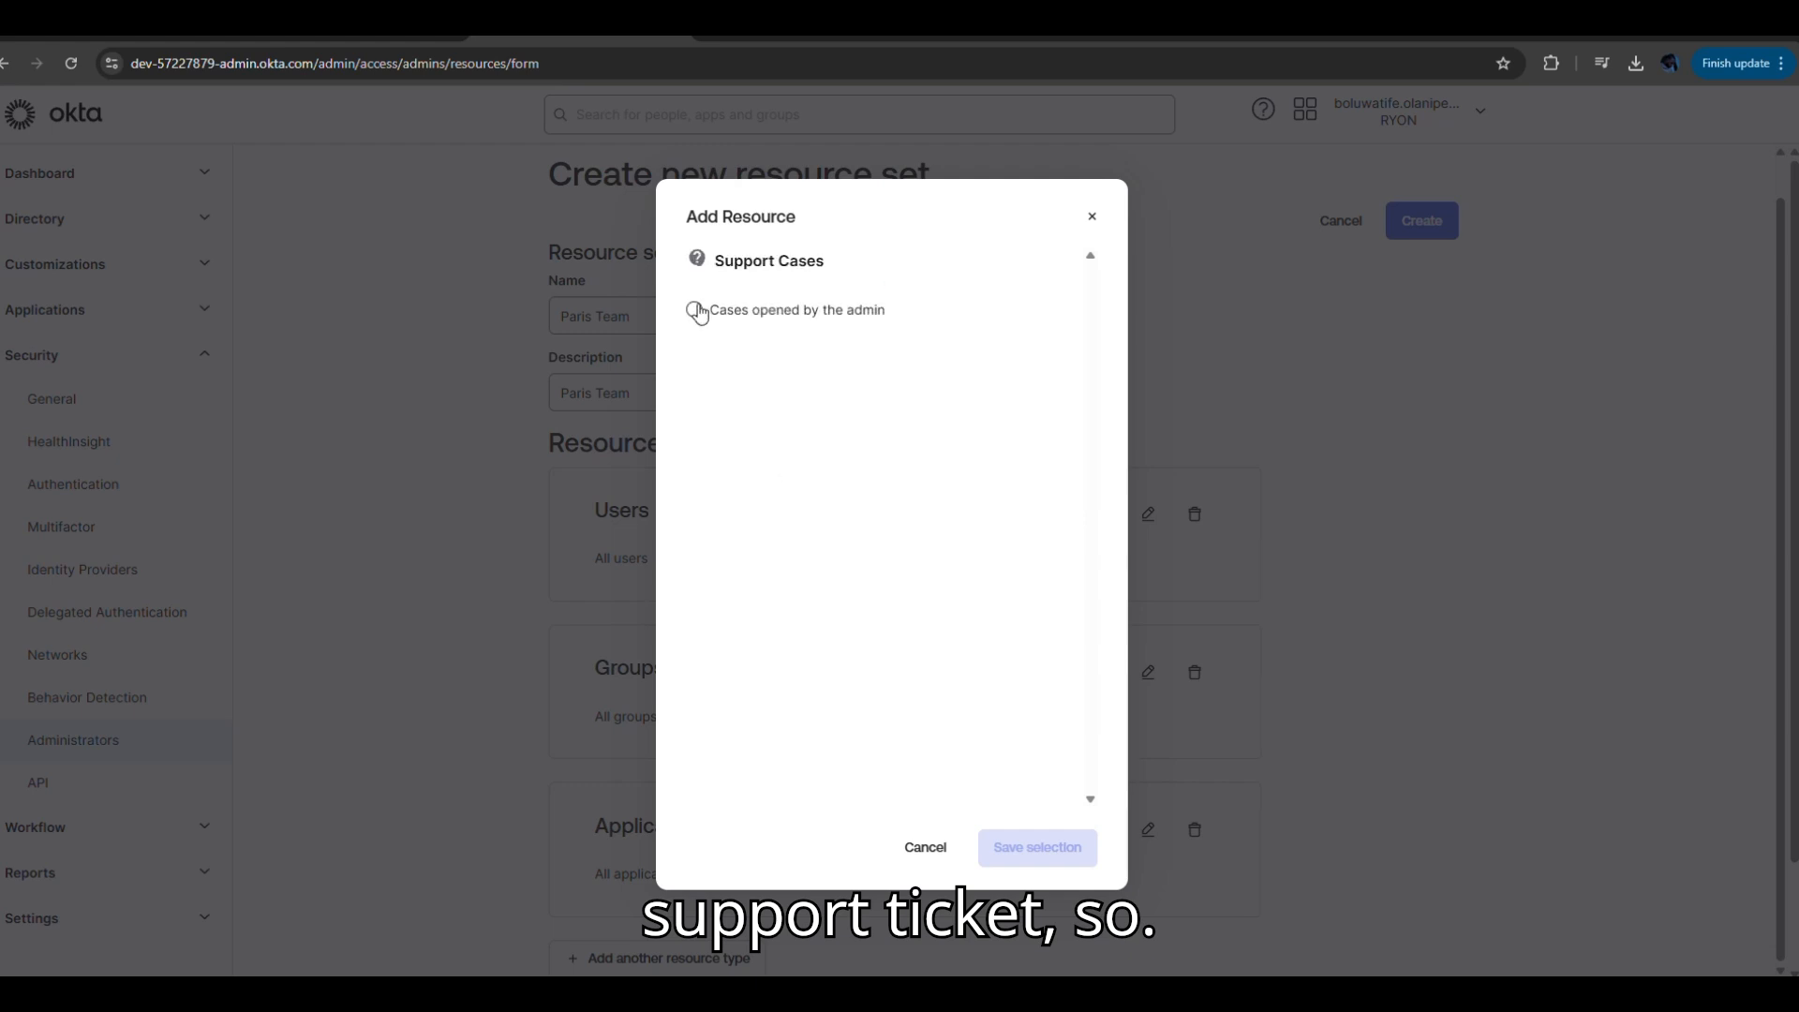
pyautogui.click(695, 310)
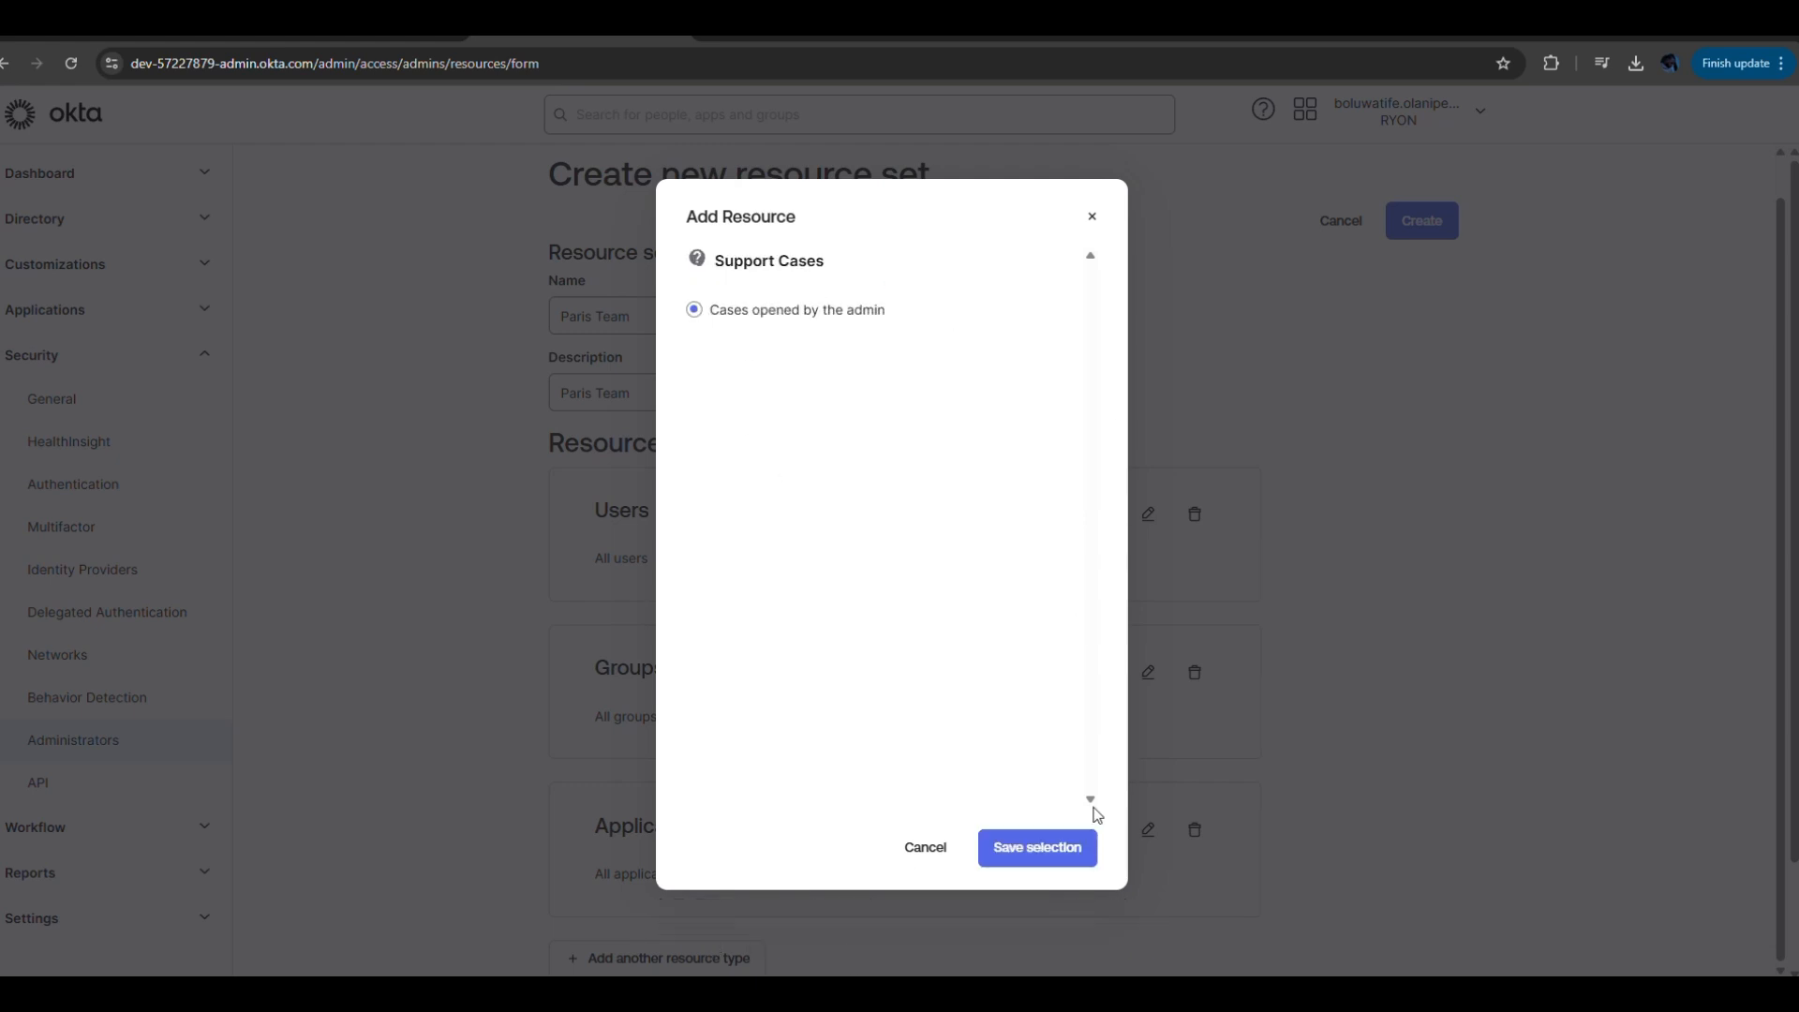
pyautogui.click(1060, 850)
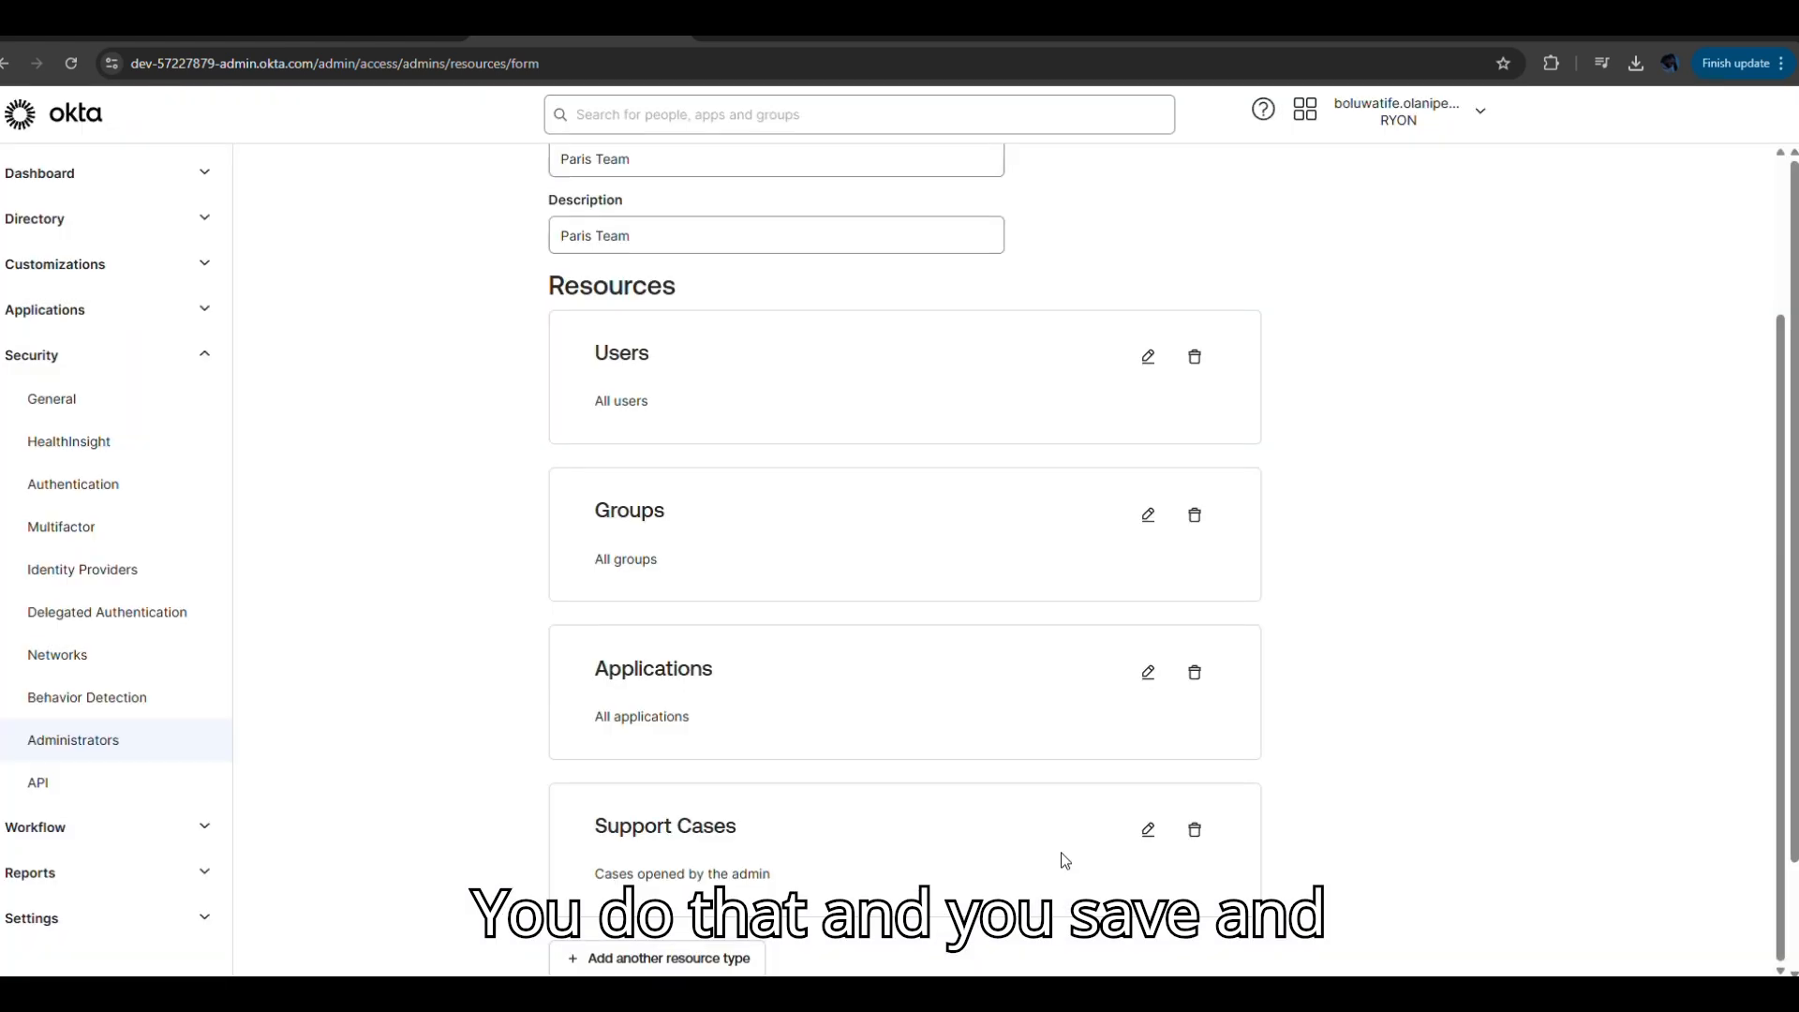
pyautogui.scroll(3, 1783, 875)
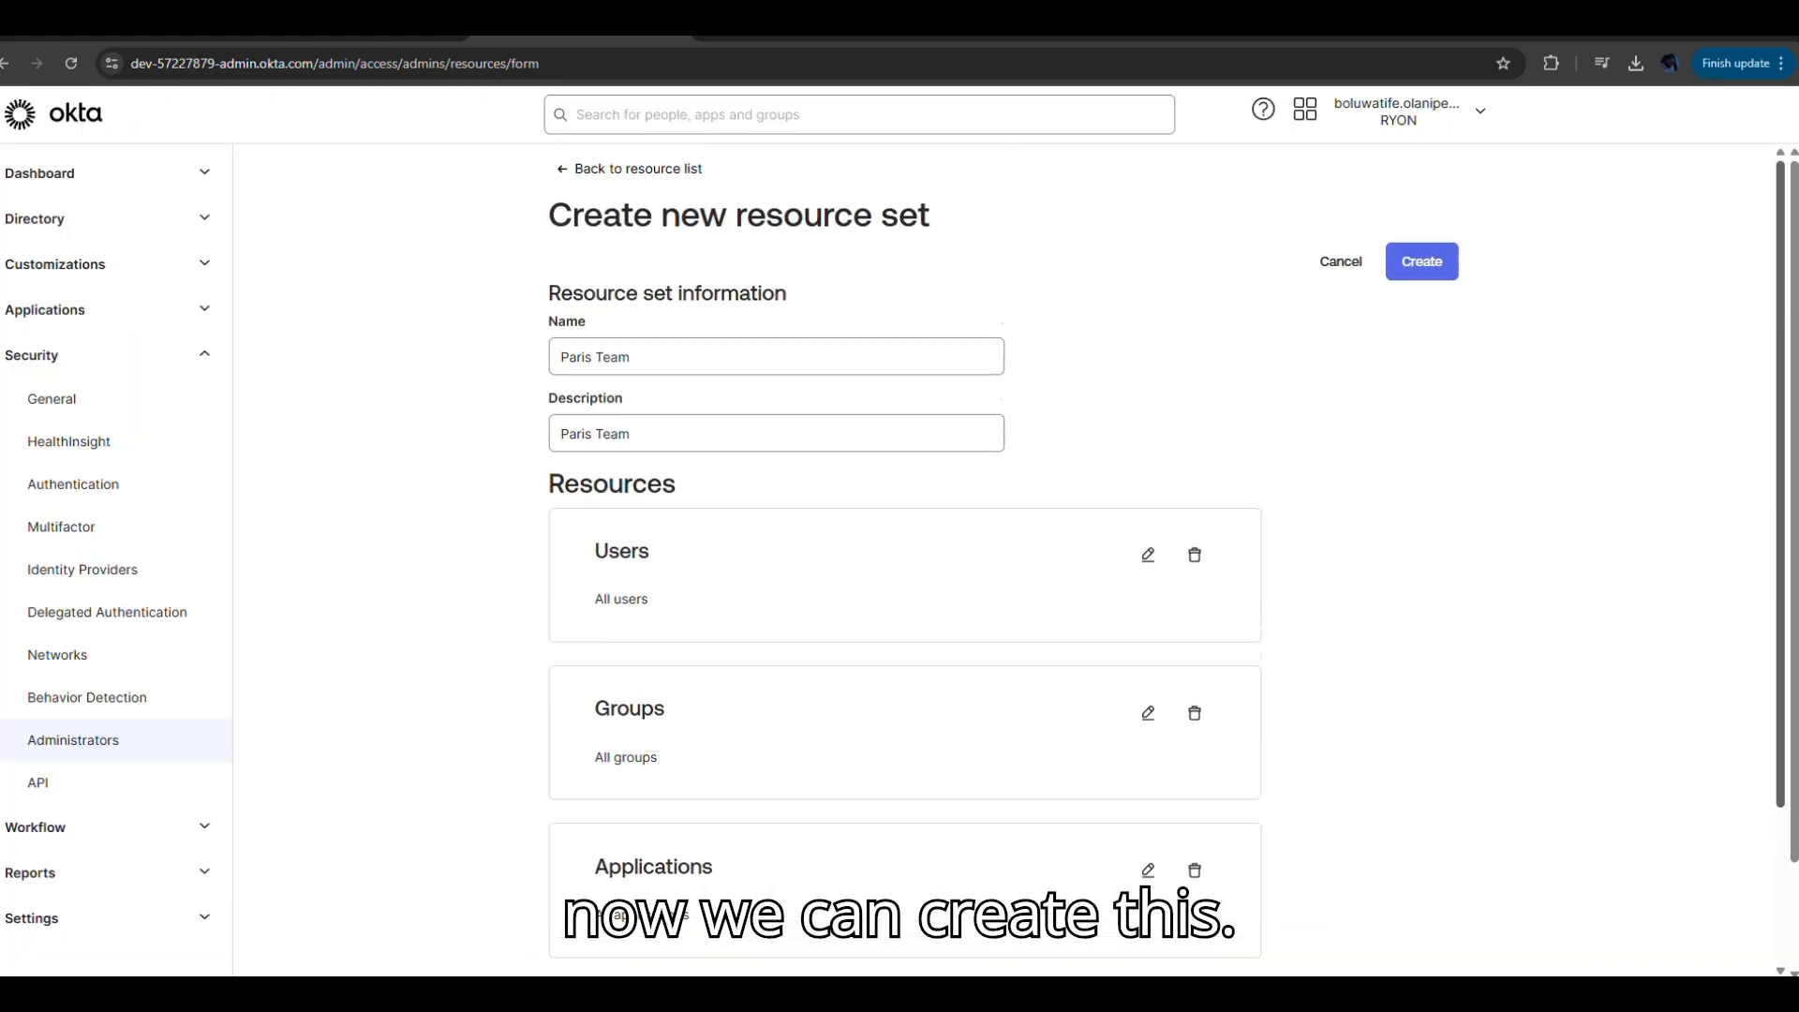
pyautogui.click(1431, 272)
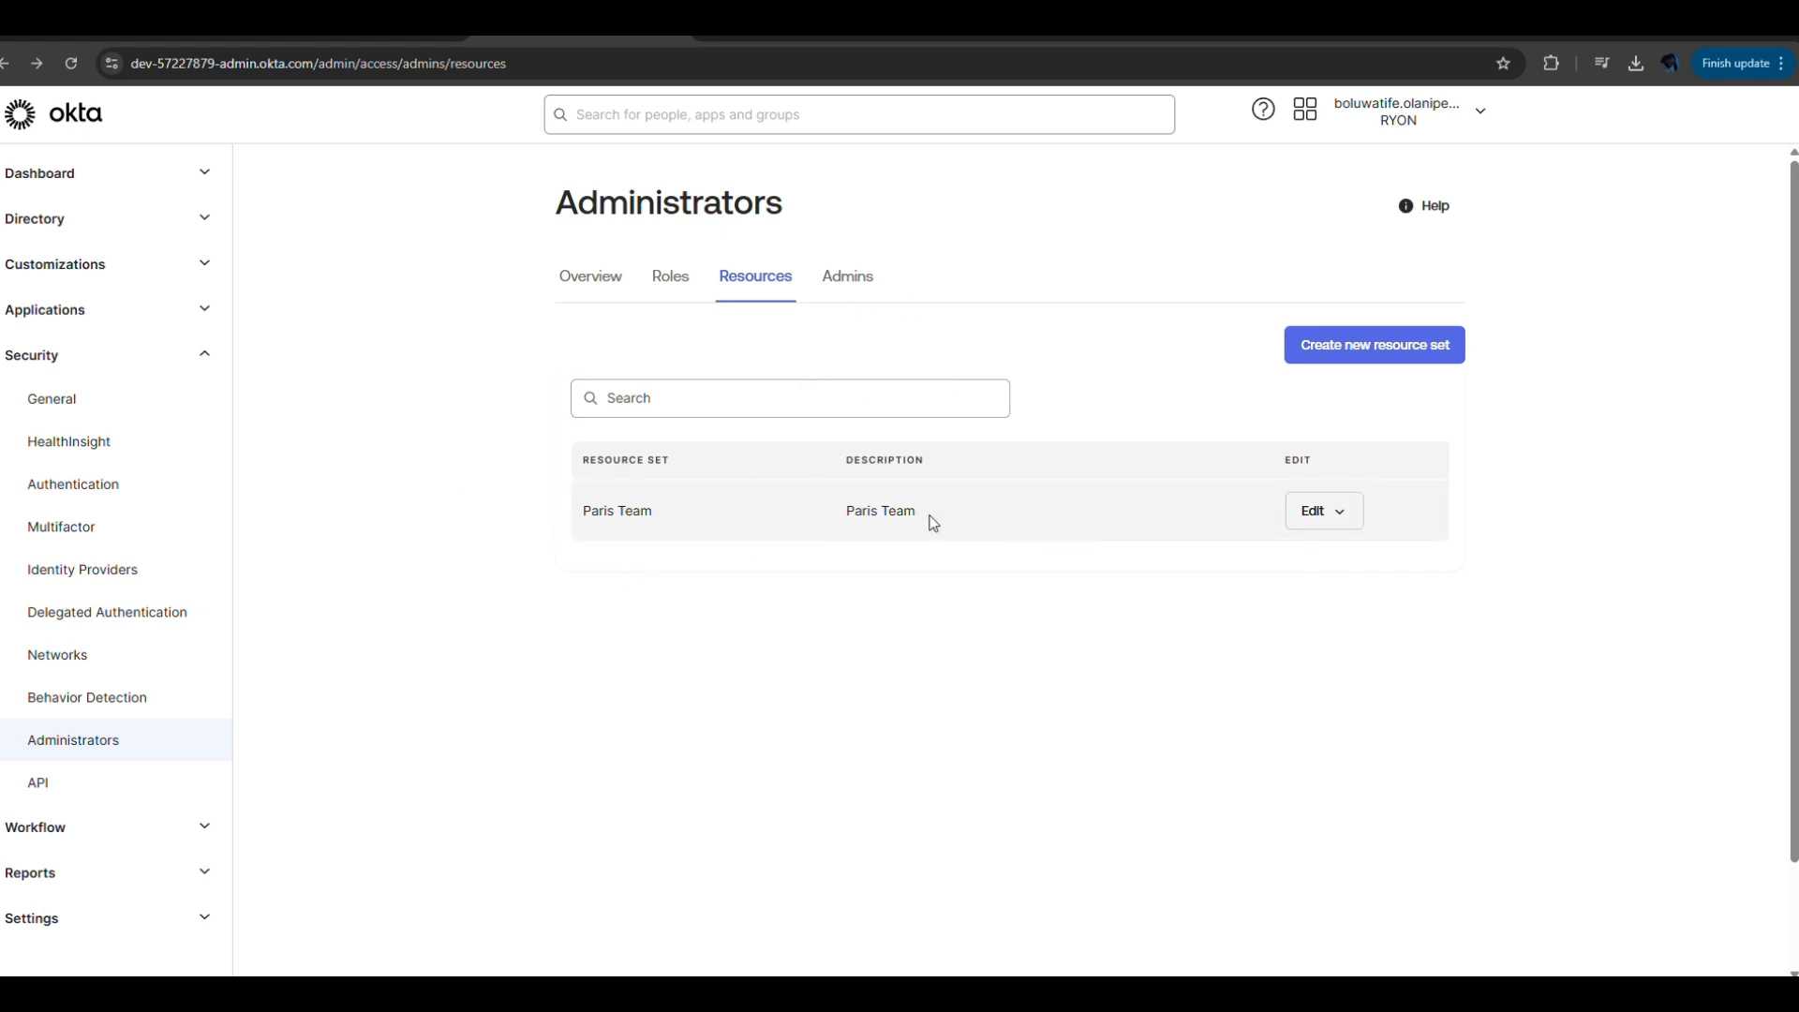
# Check the current admins and the overview's admin changes, then go to the Roles list.
pyautogui.click(847, 291)
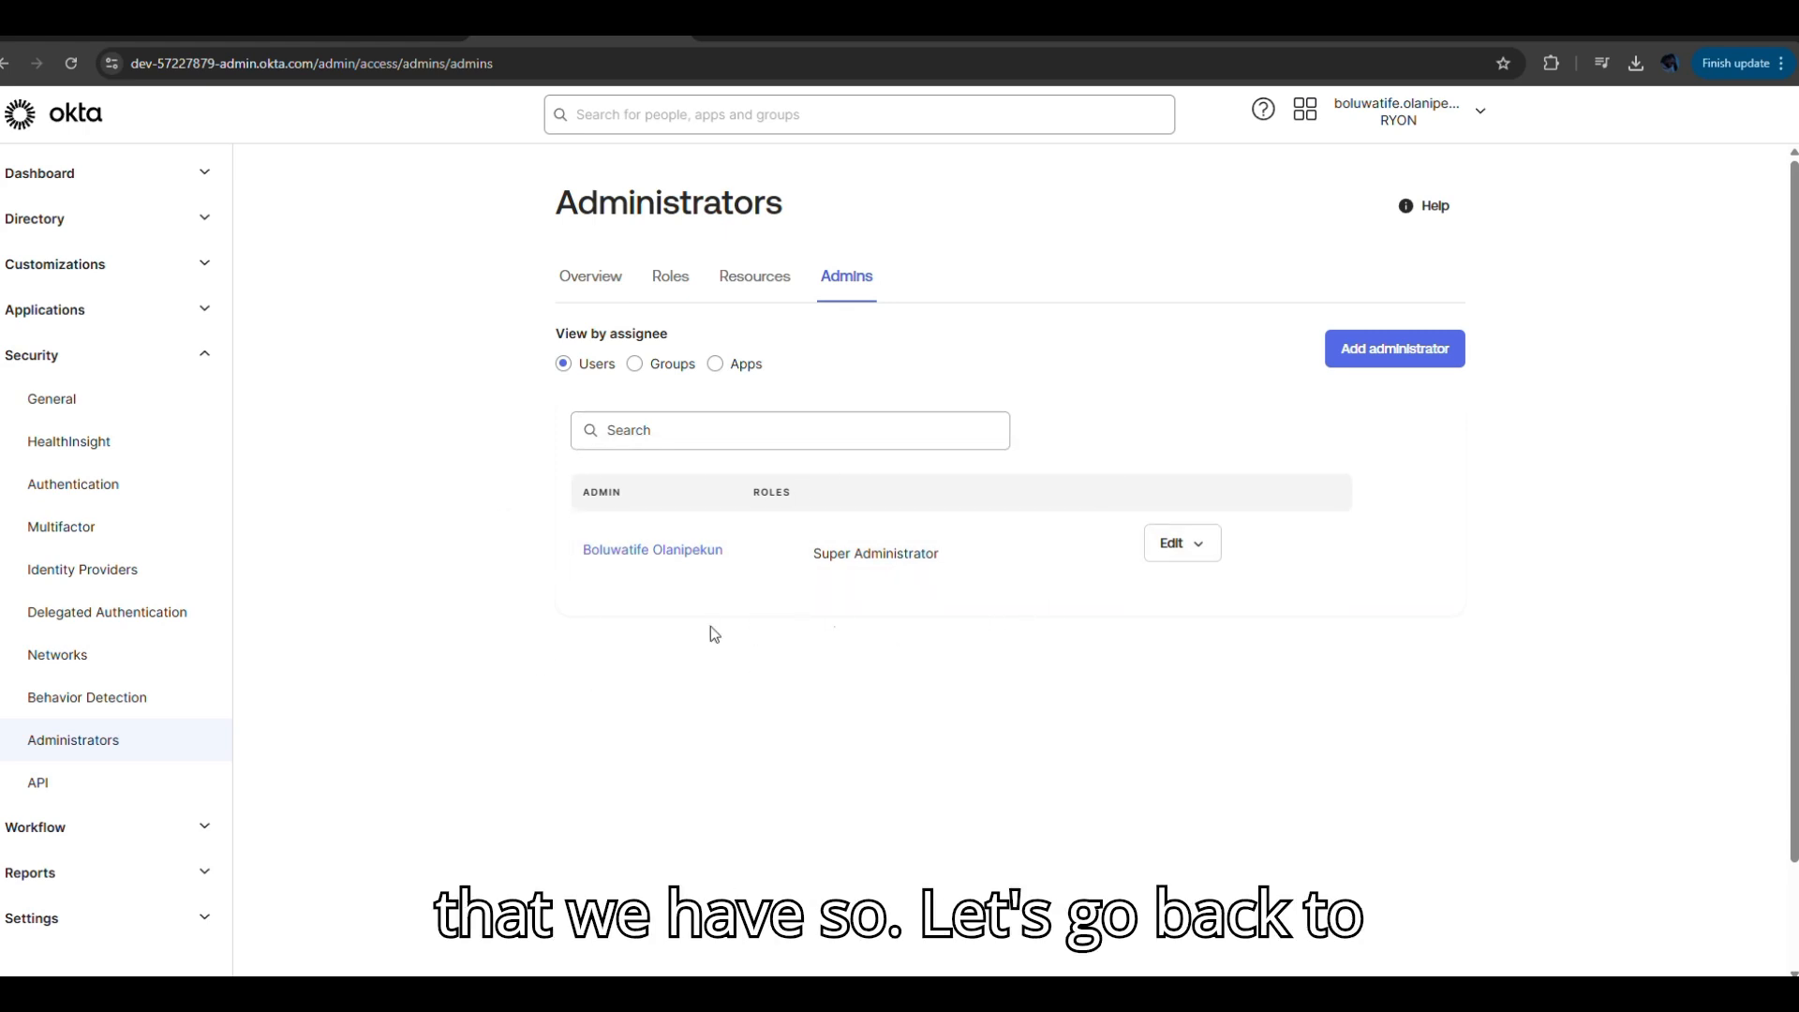
pyautogui.click(602, 275)
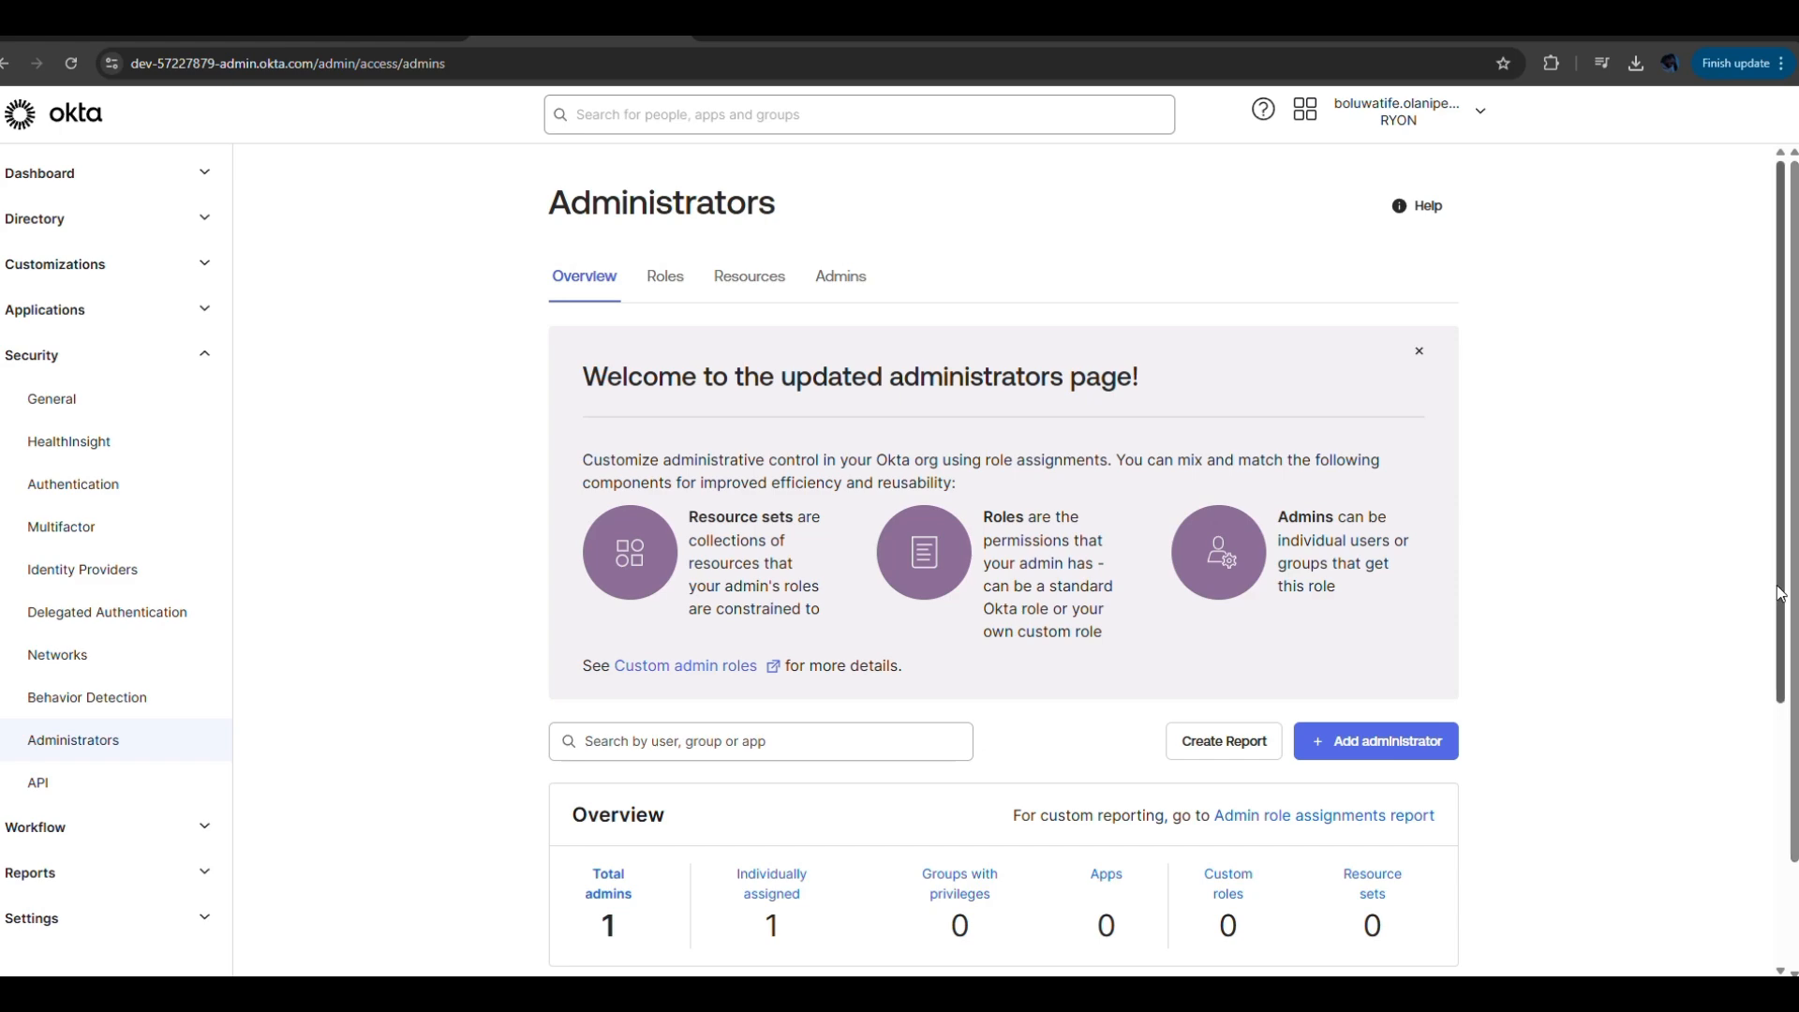
pyautogui.moveTo(1780, 589); pyautogui.dragTo(1782, 961)
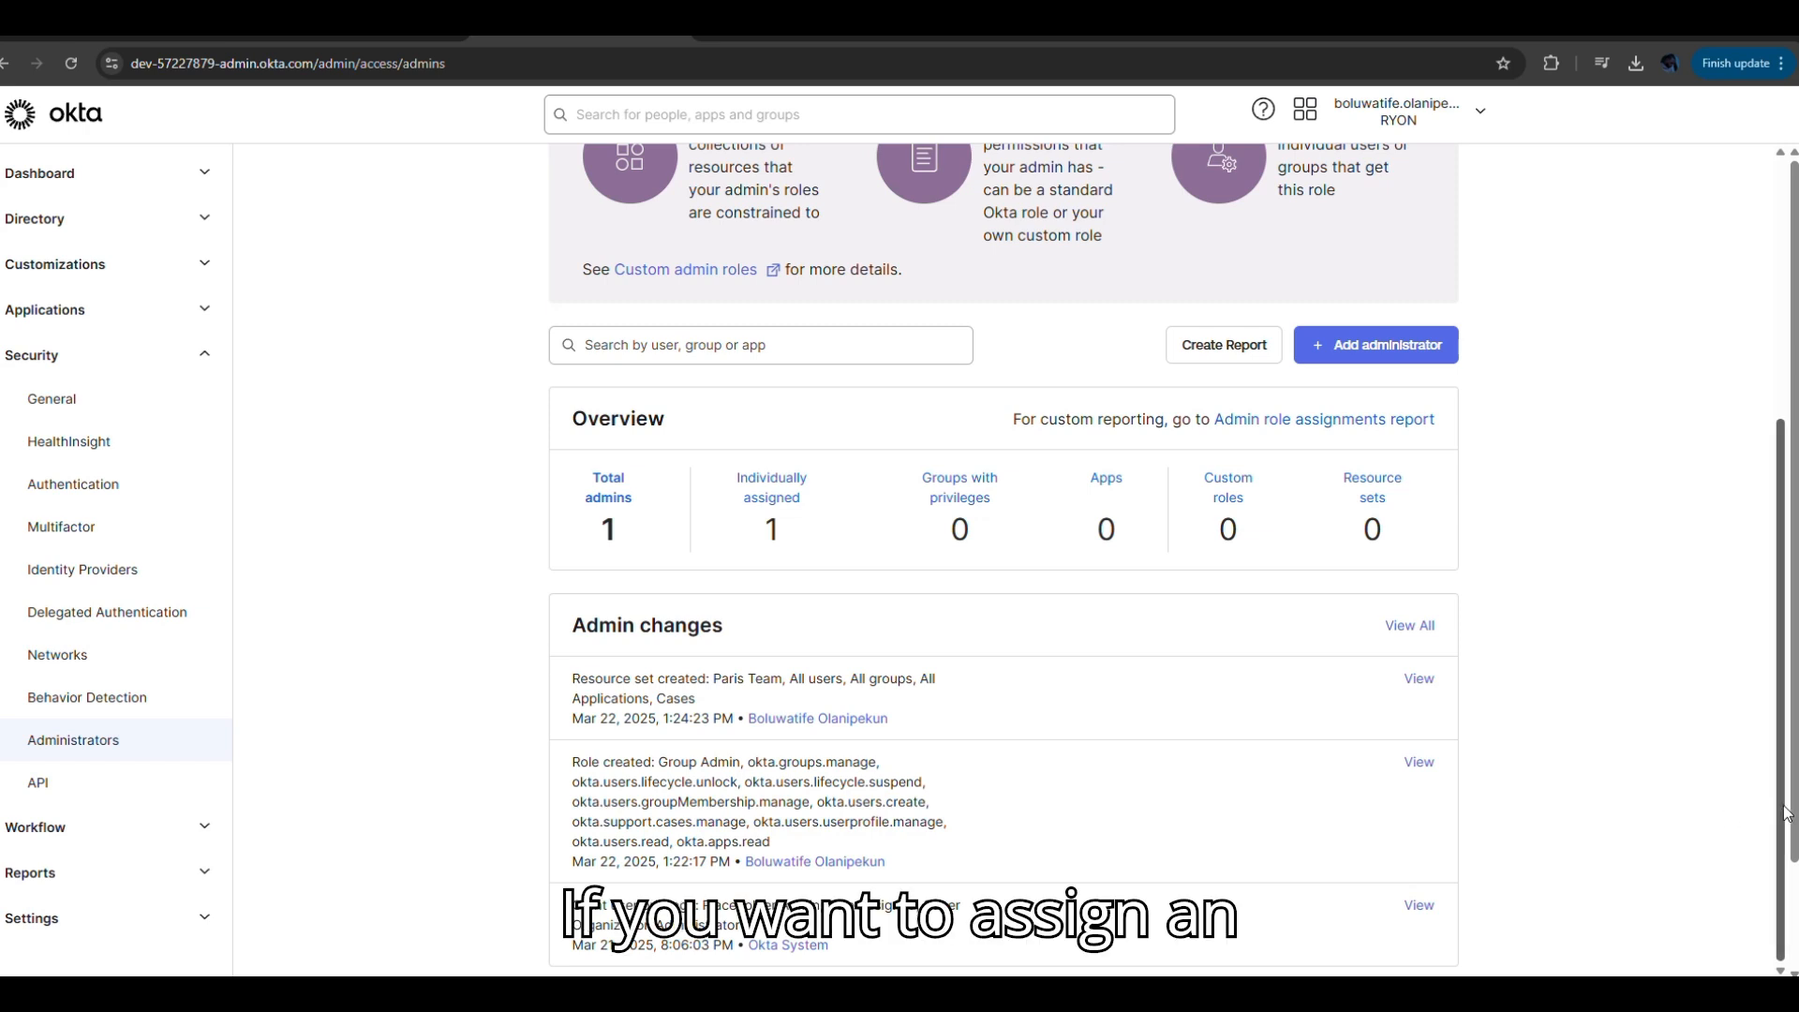
pyautogui.scroll(4, 1766, 815)
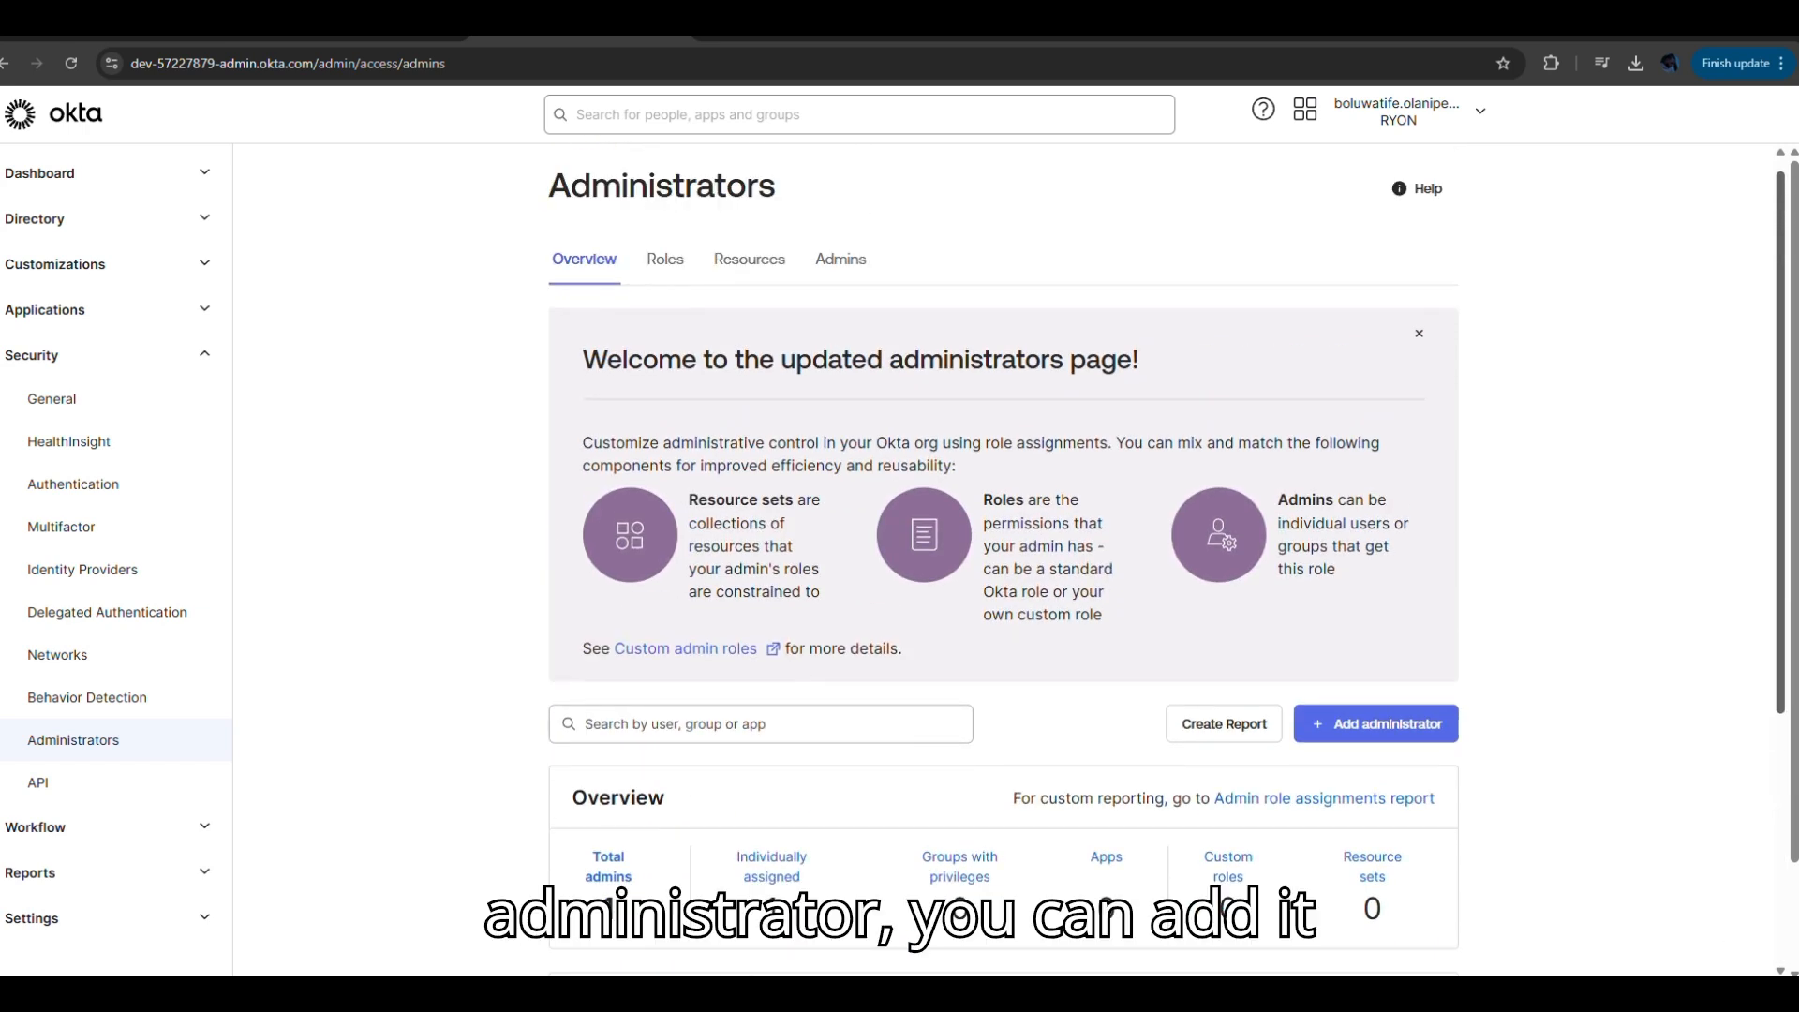
pyautogui.scroll(-1, 1700, 604)
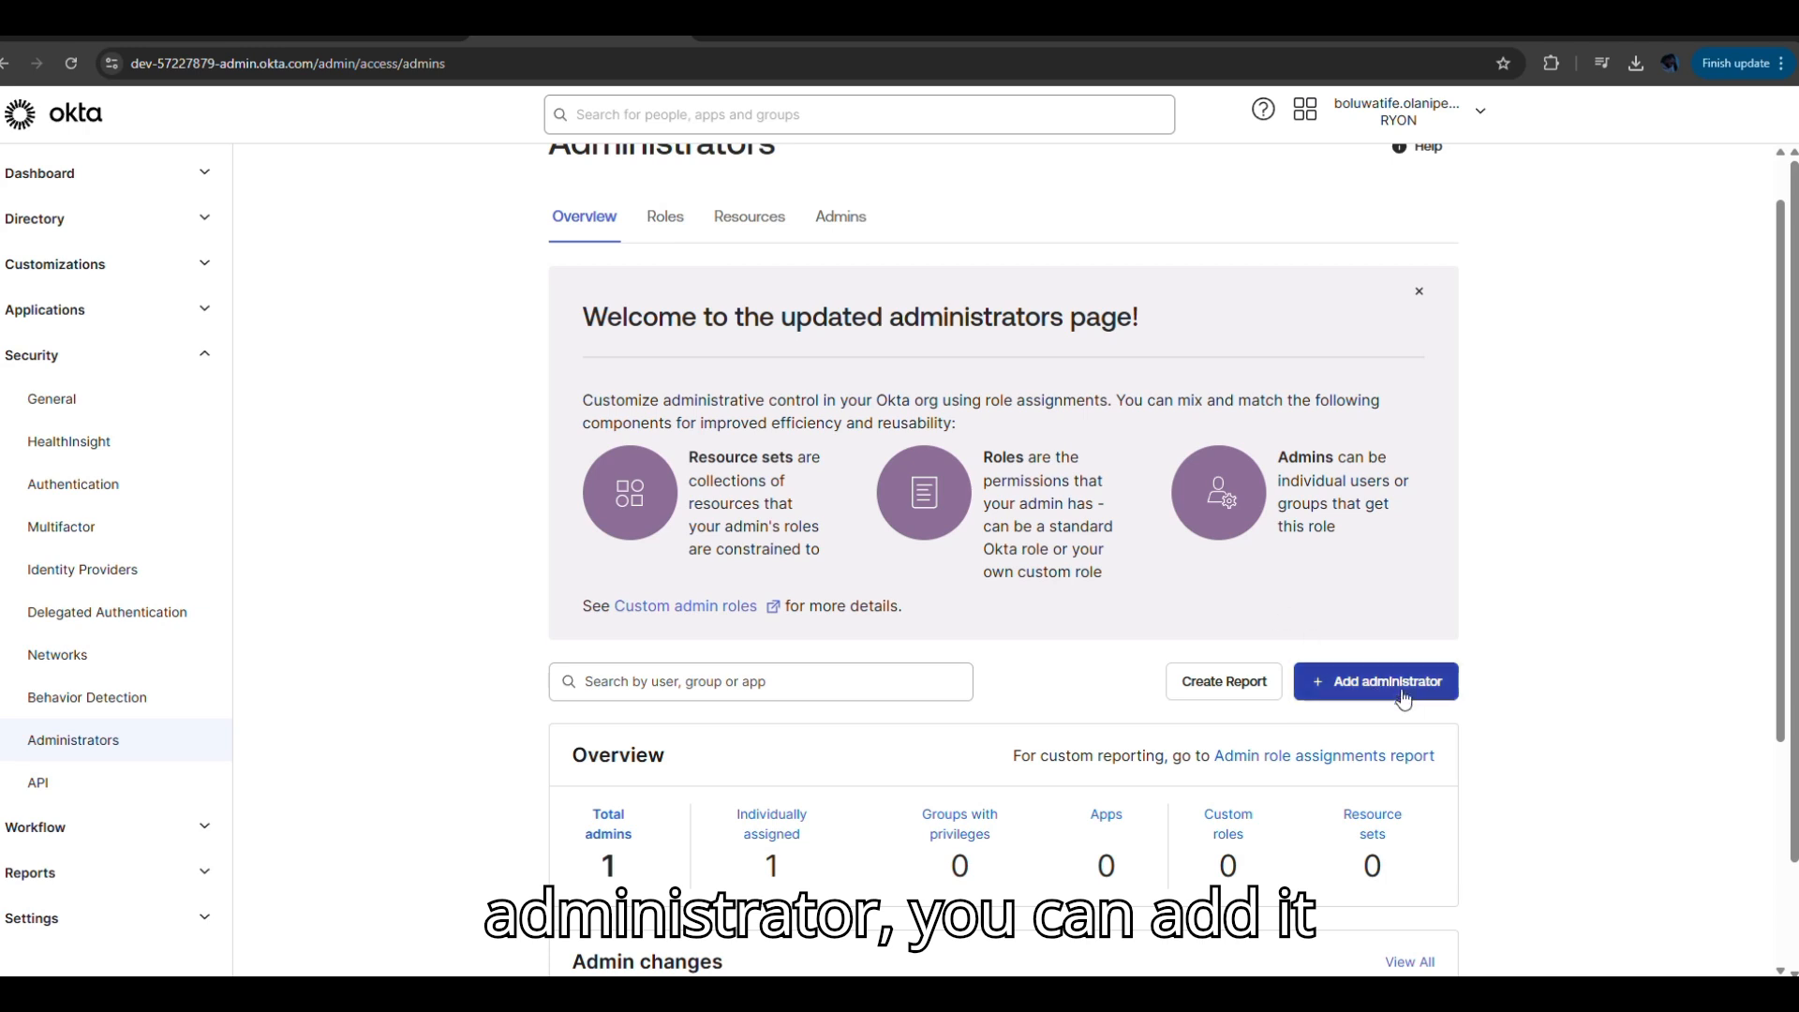
pyautogui.click(666, 219)
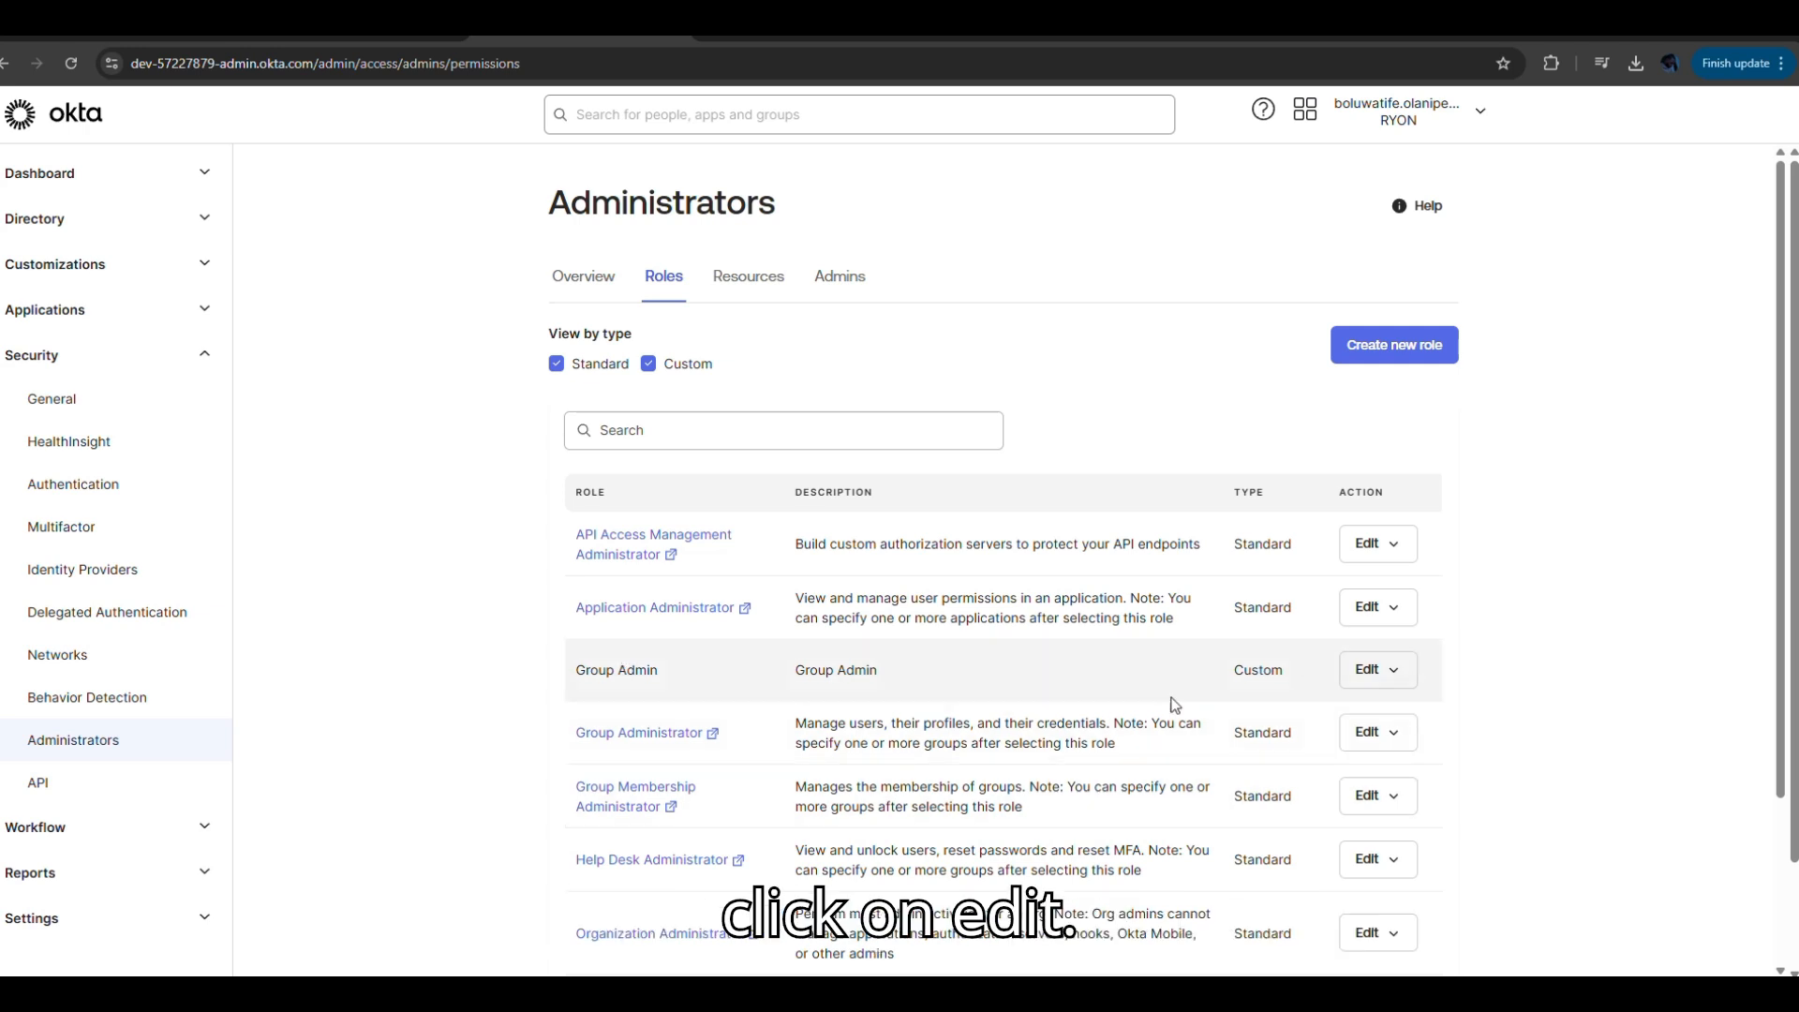
# Save the Group Admin role's notification settings and open its assignments page.
pyautogui.click(1397, 677)
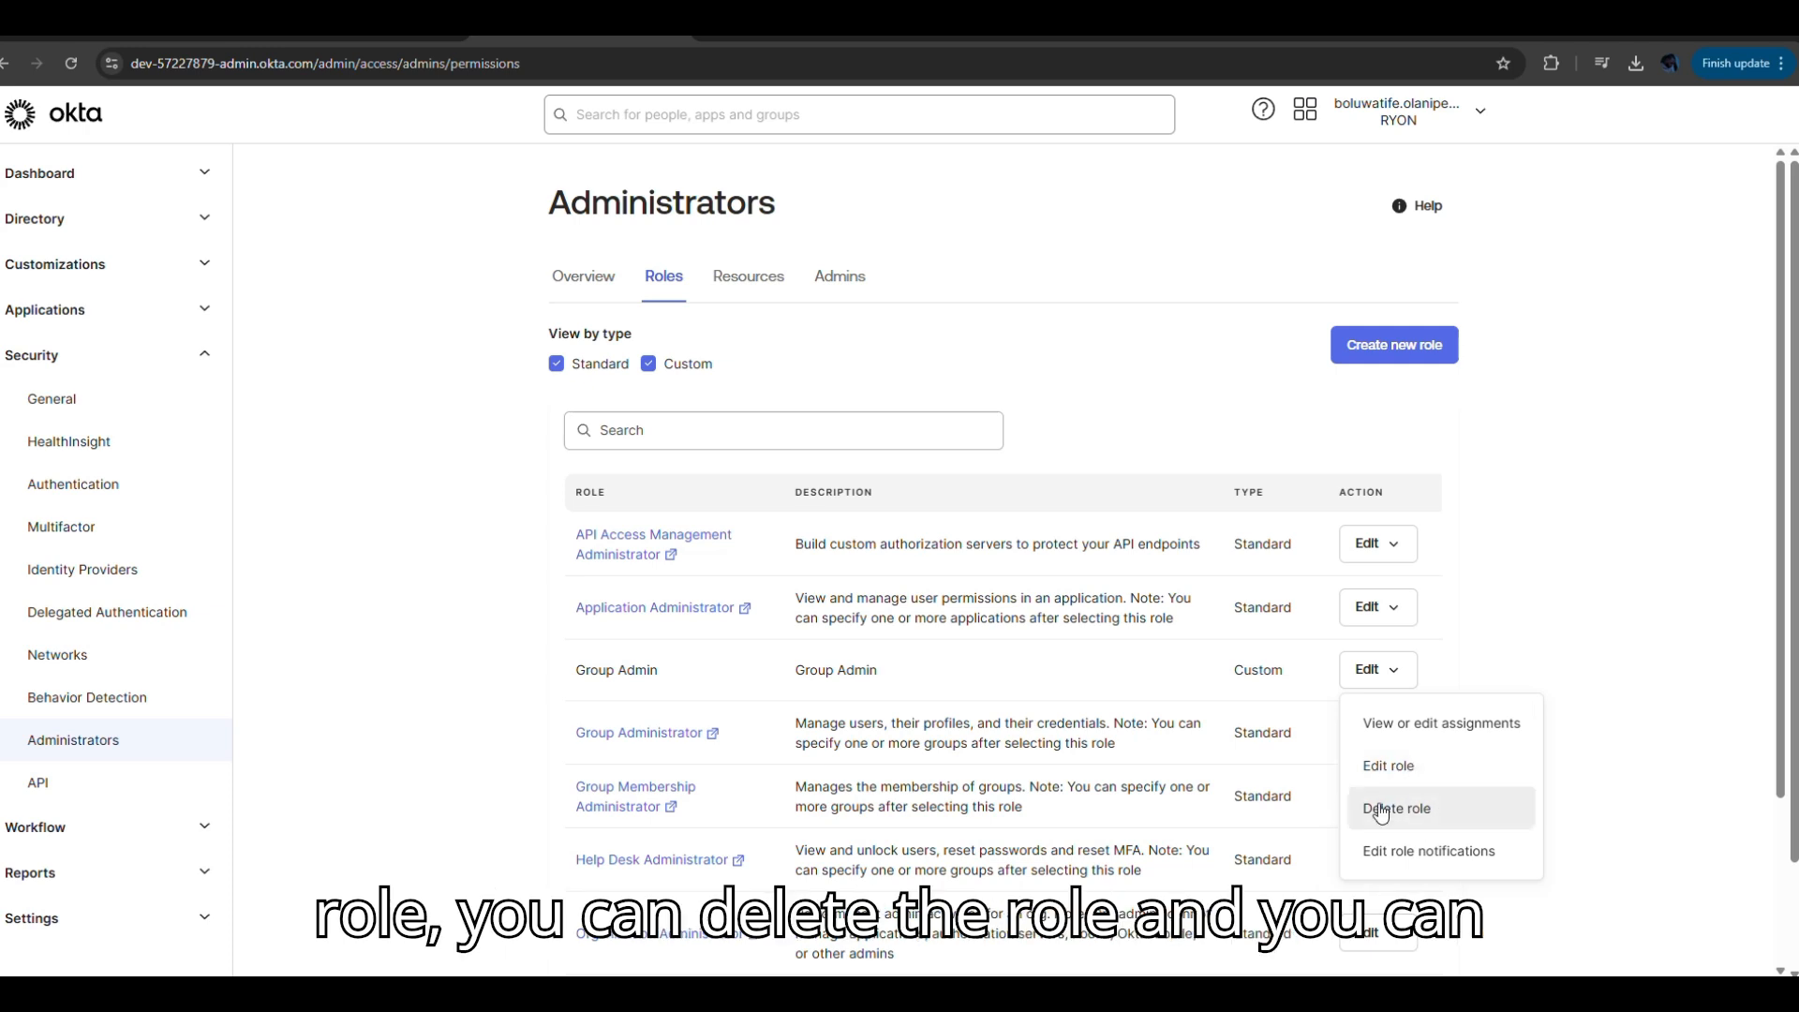
pyautogui.click(1434, 852)
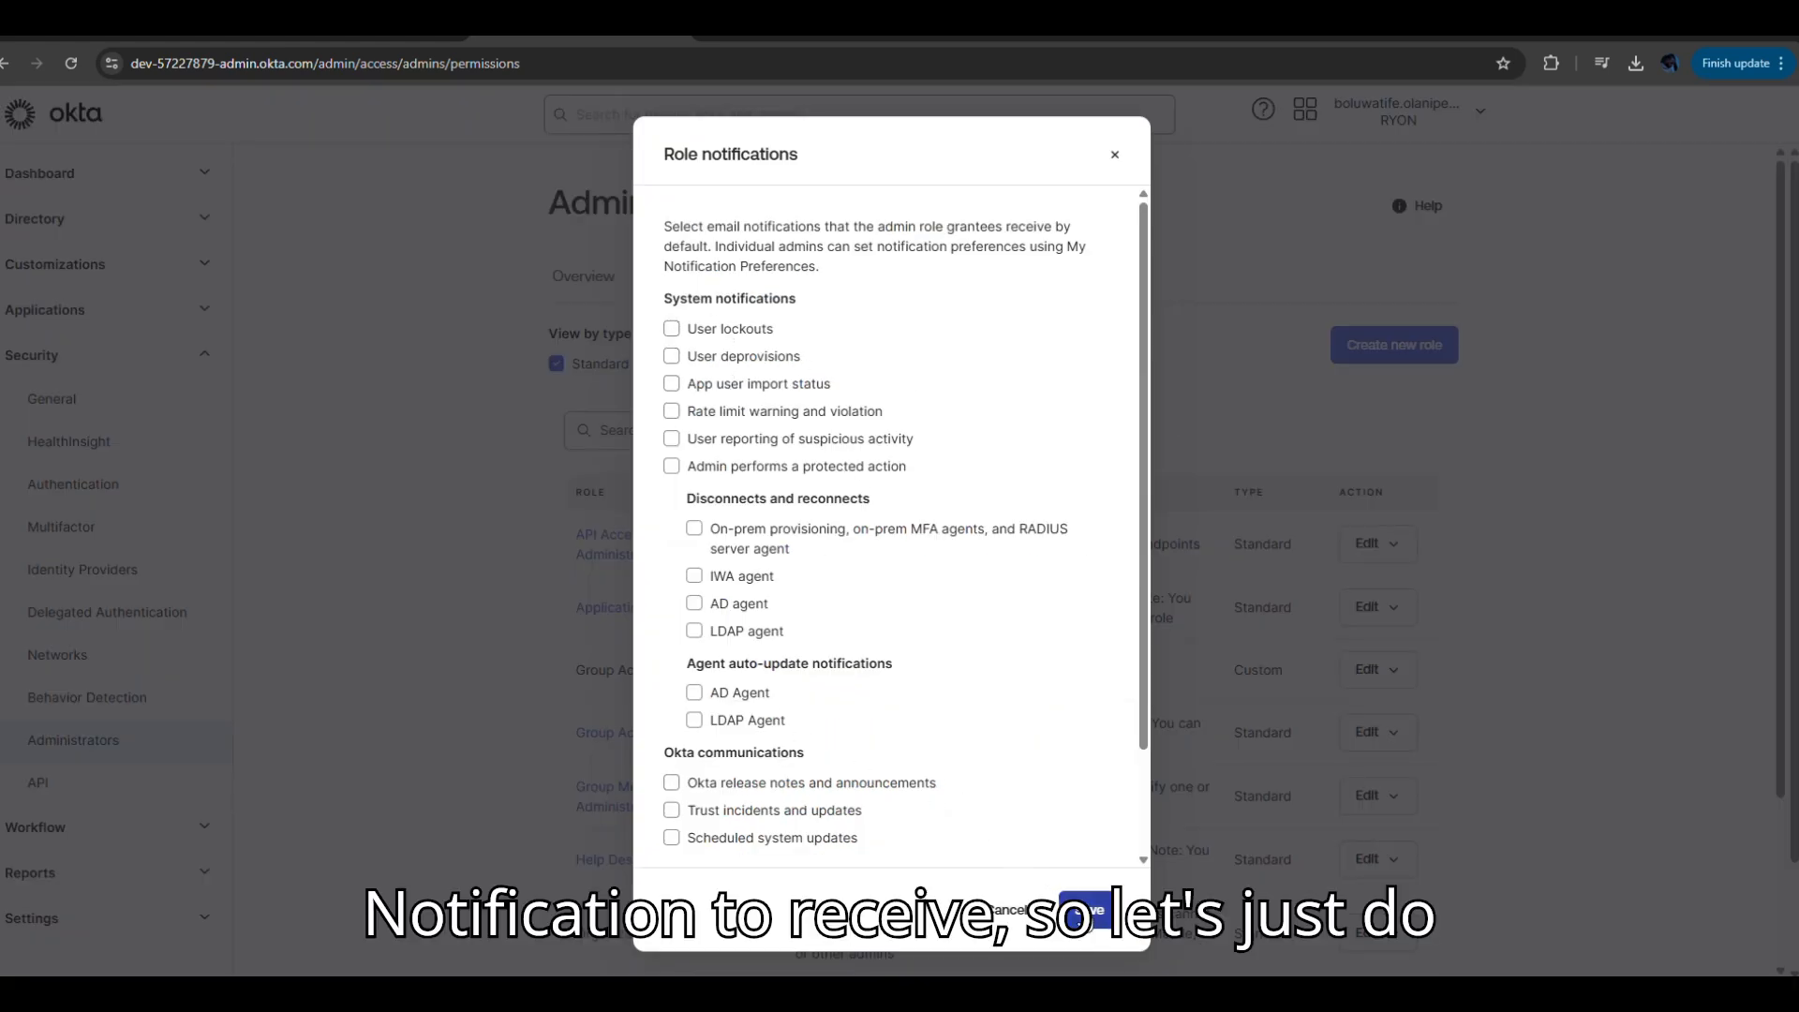
pyautogui.click(1077, 913)
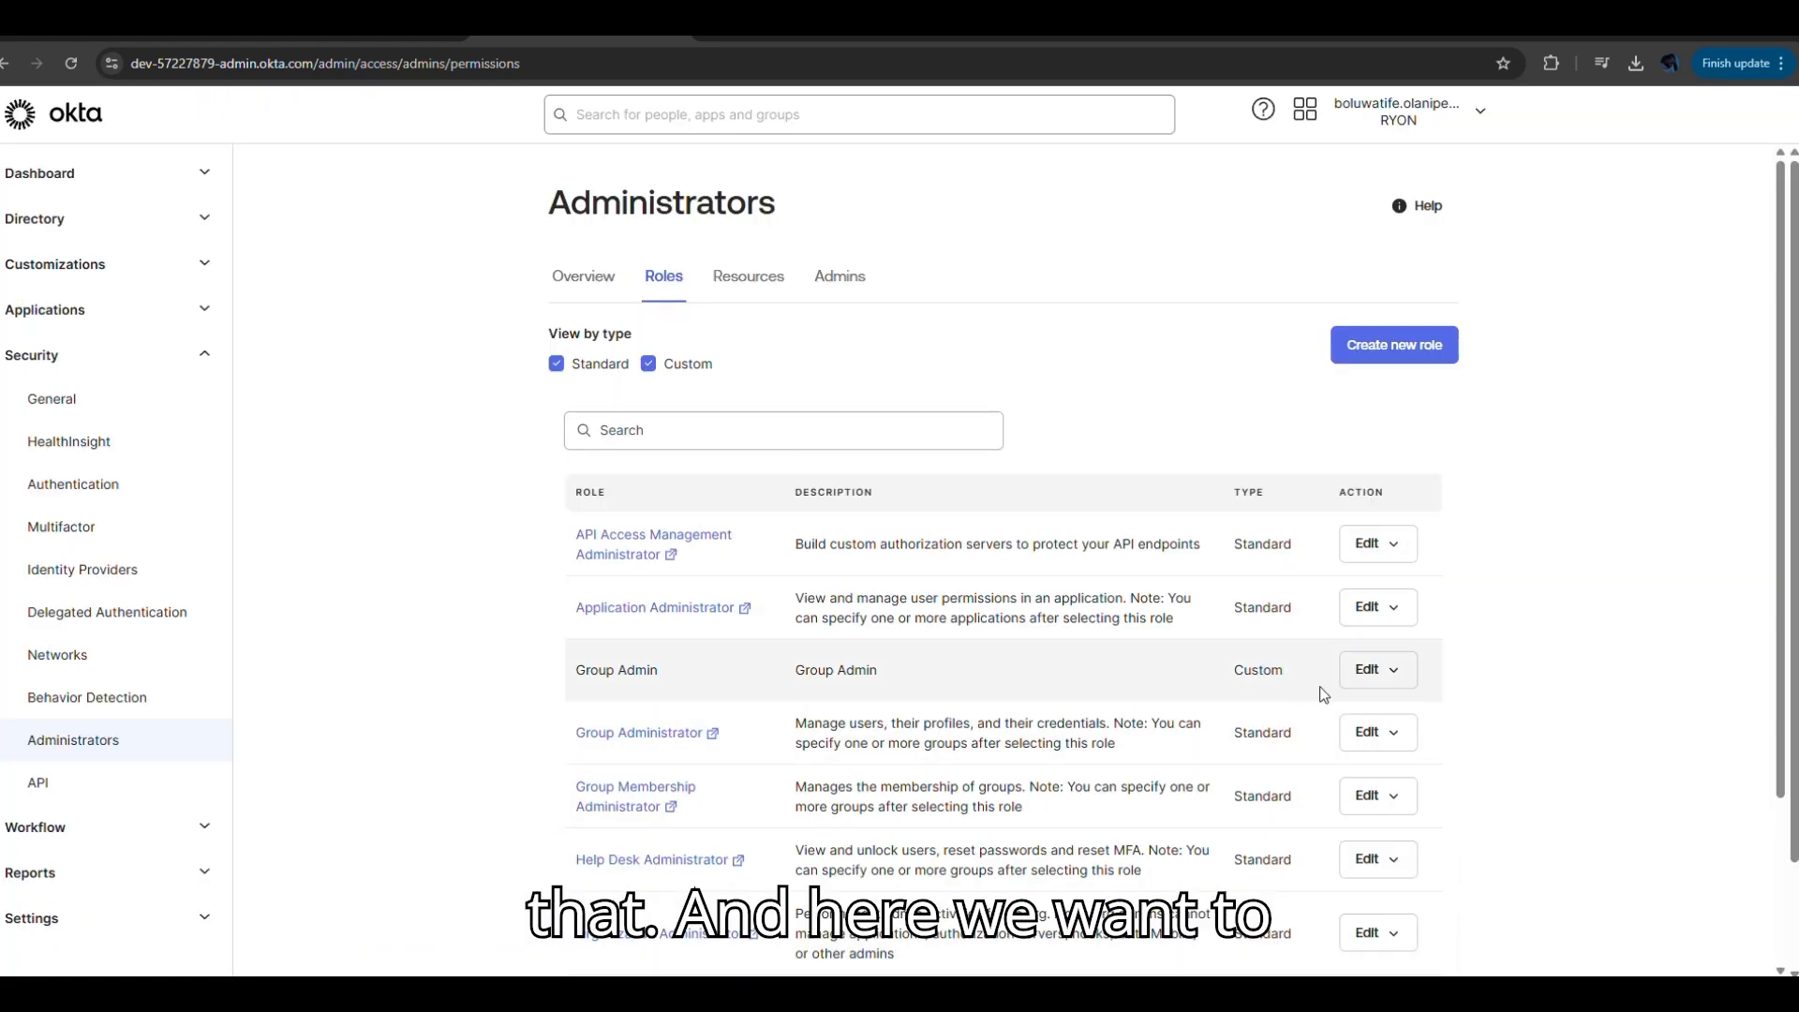
pyautogui.click(1373, 670)
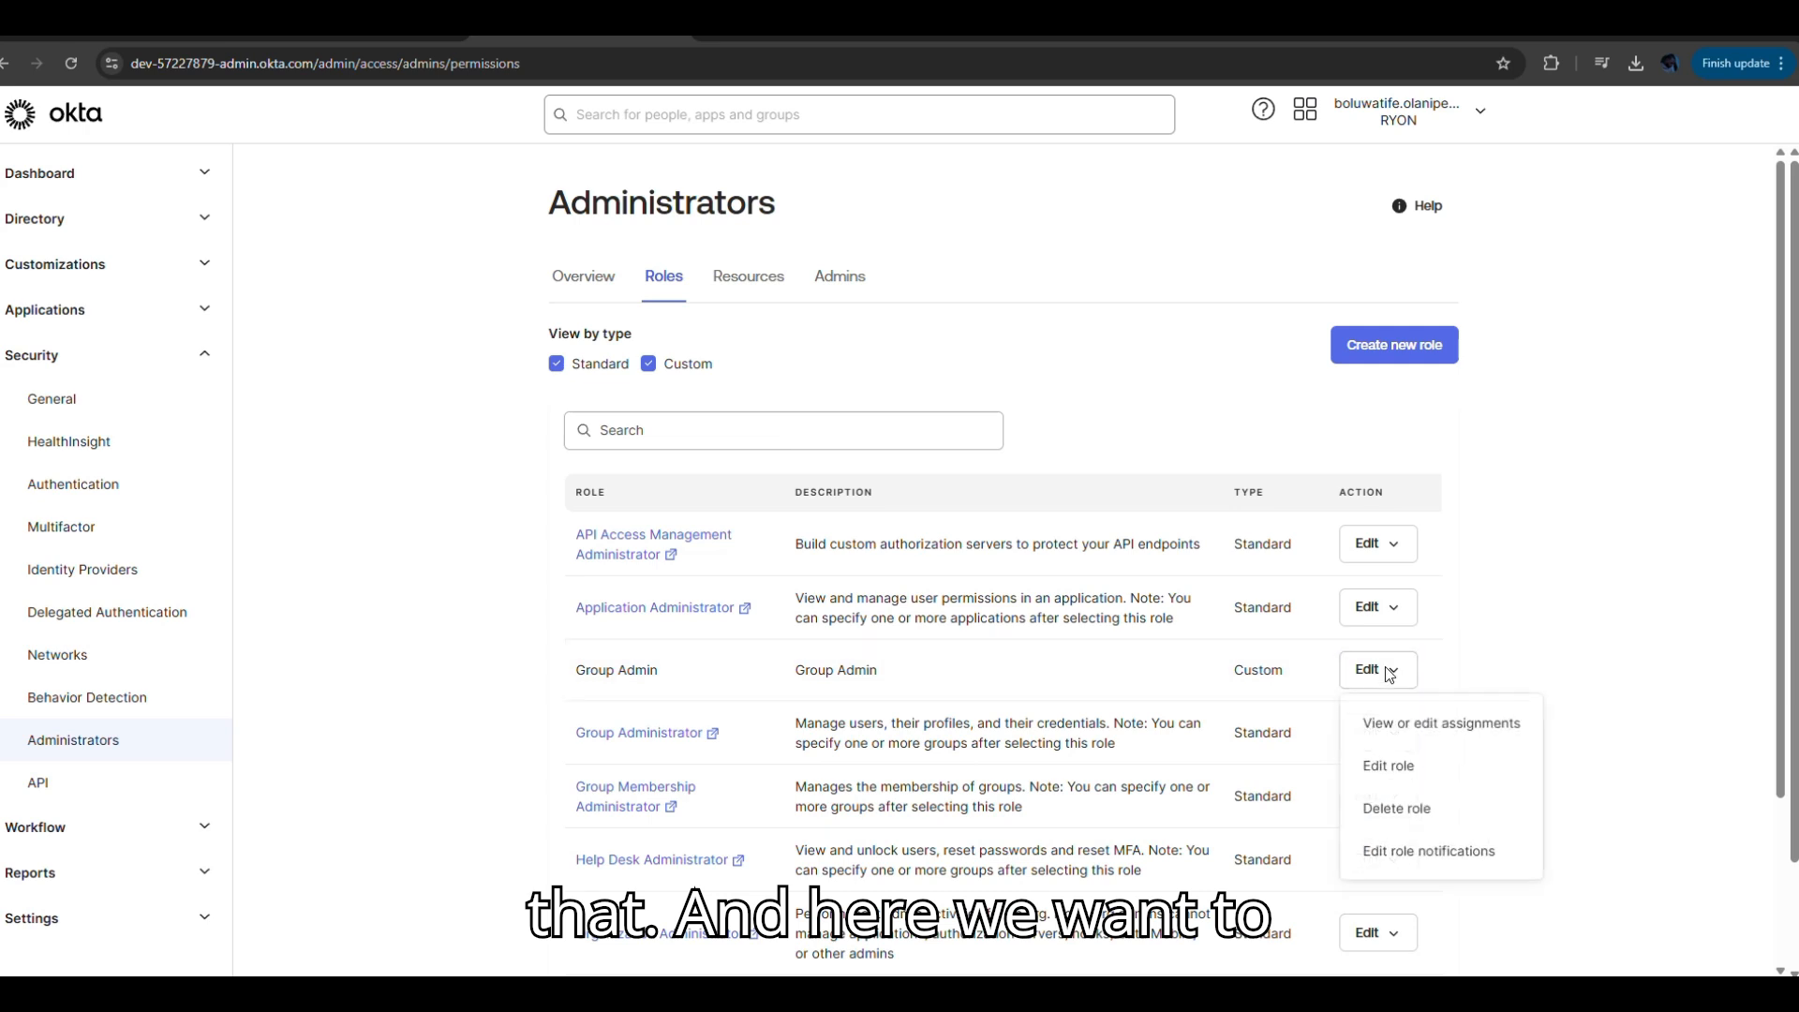
pyautogui.click(1423, 730)
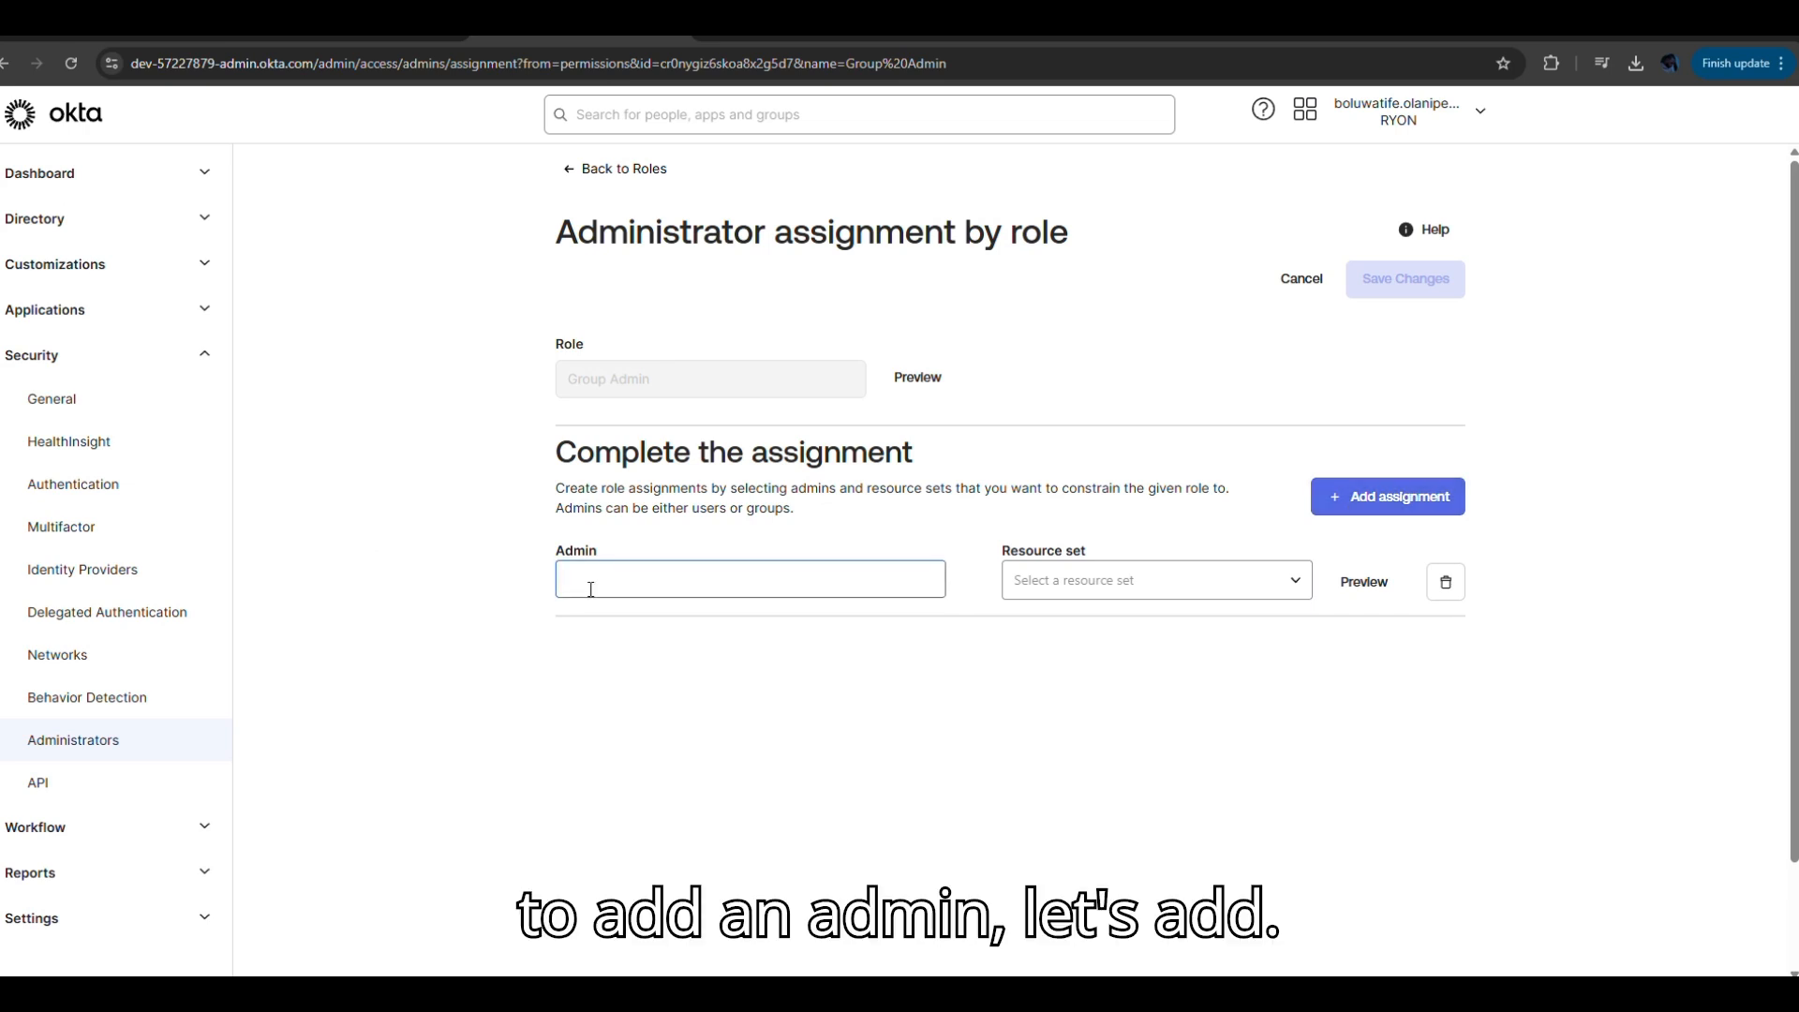
# Assign Group Admin to the user found by name, scoped to Paris Team, and save.
pyautogui.click(647, 570)
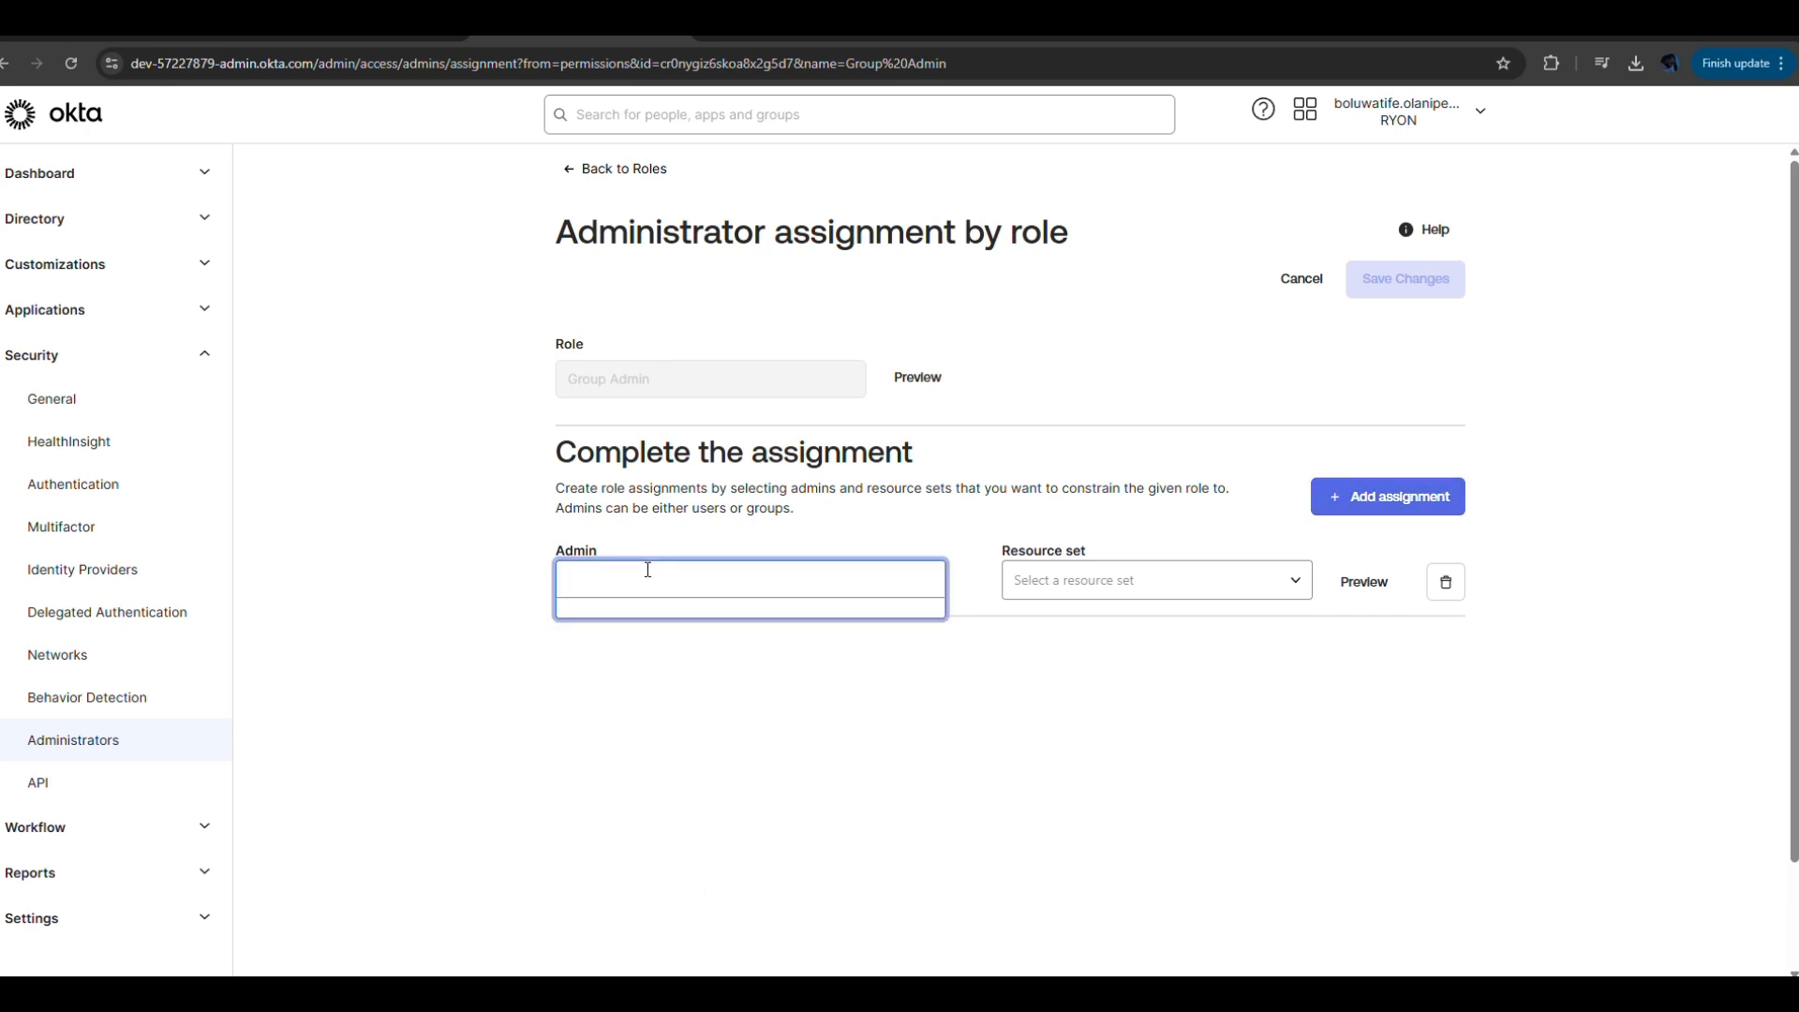
pyautogui.write('an')
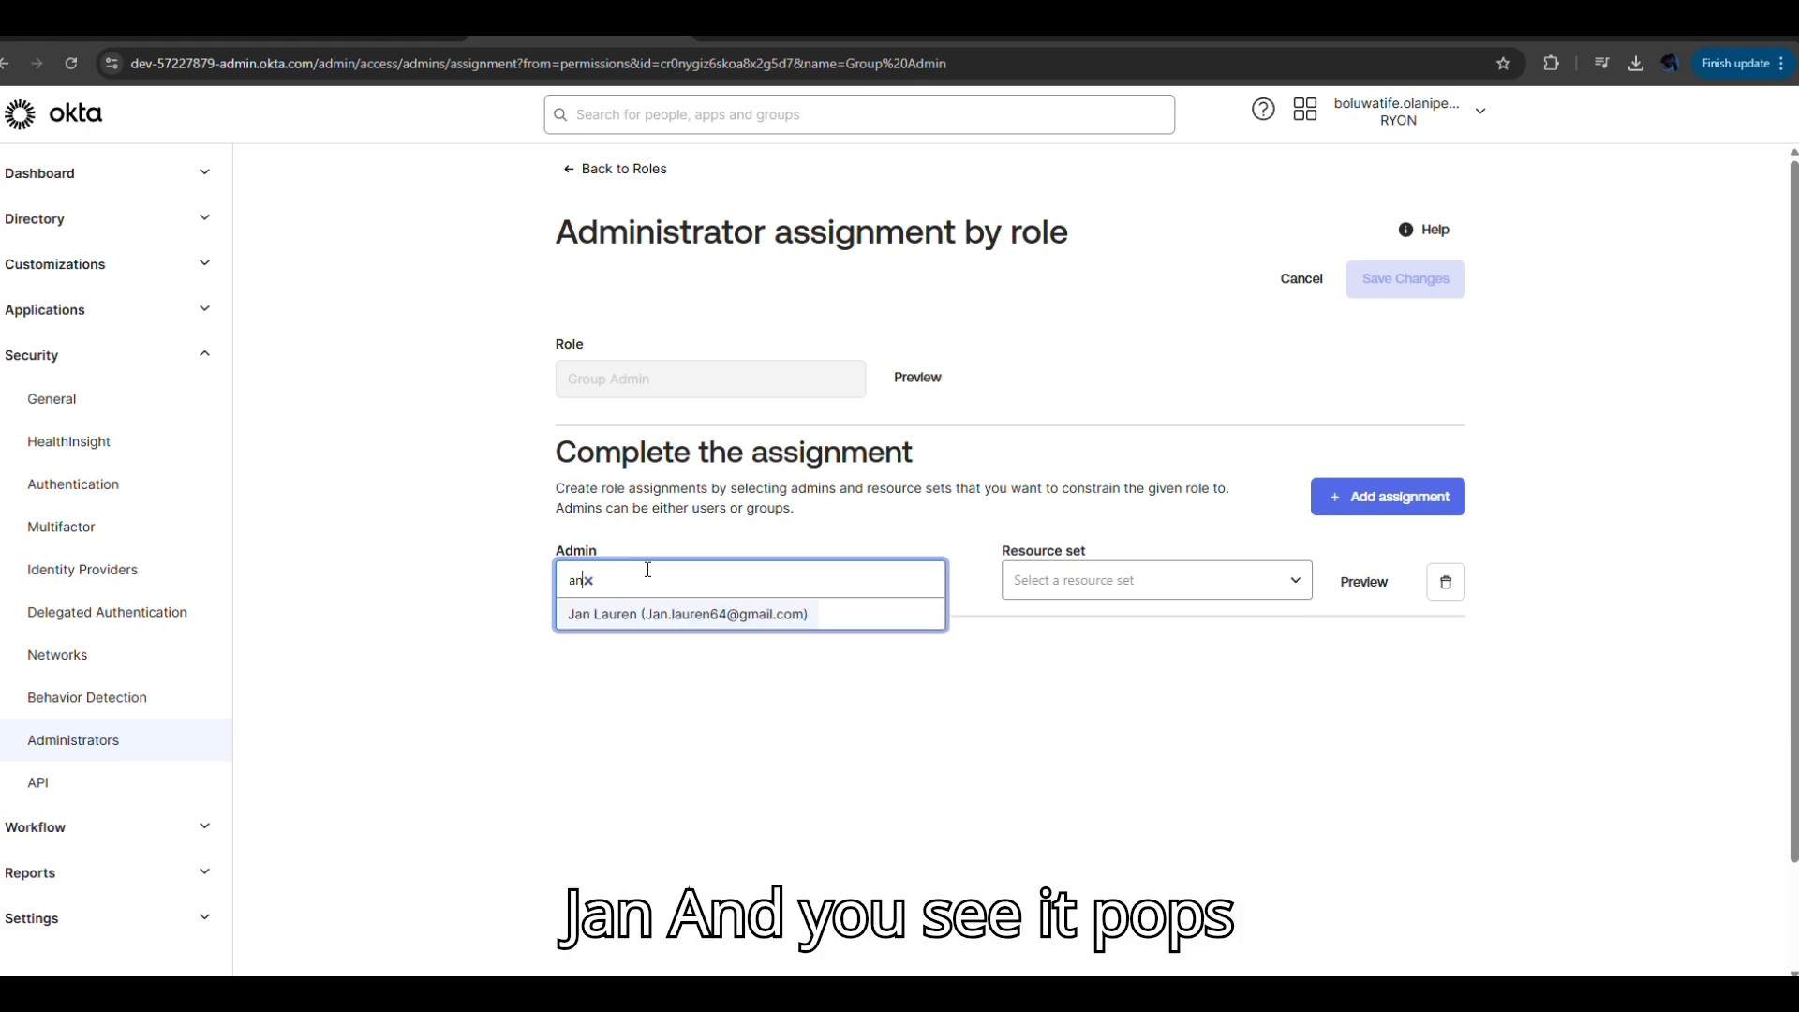
pyautogui.click(699, 613)
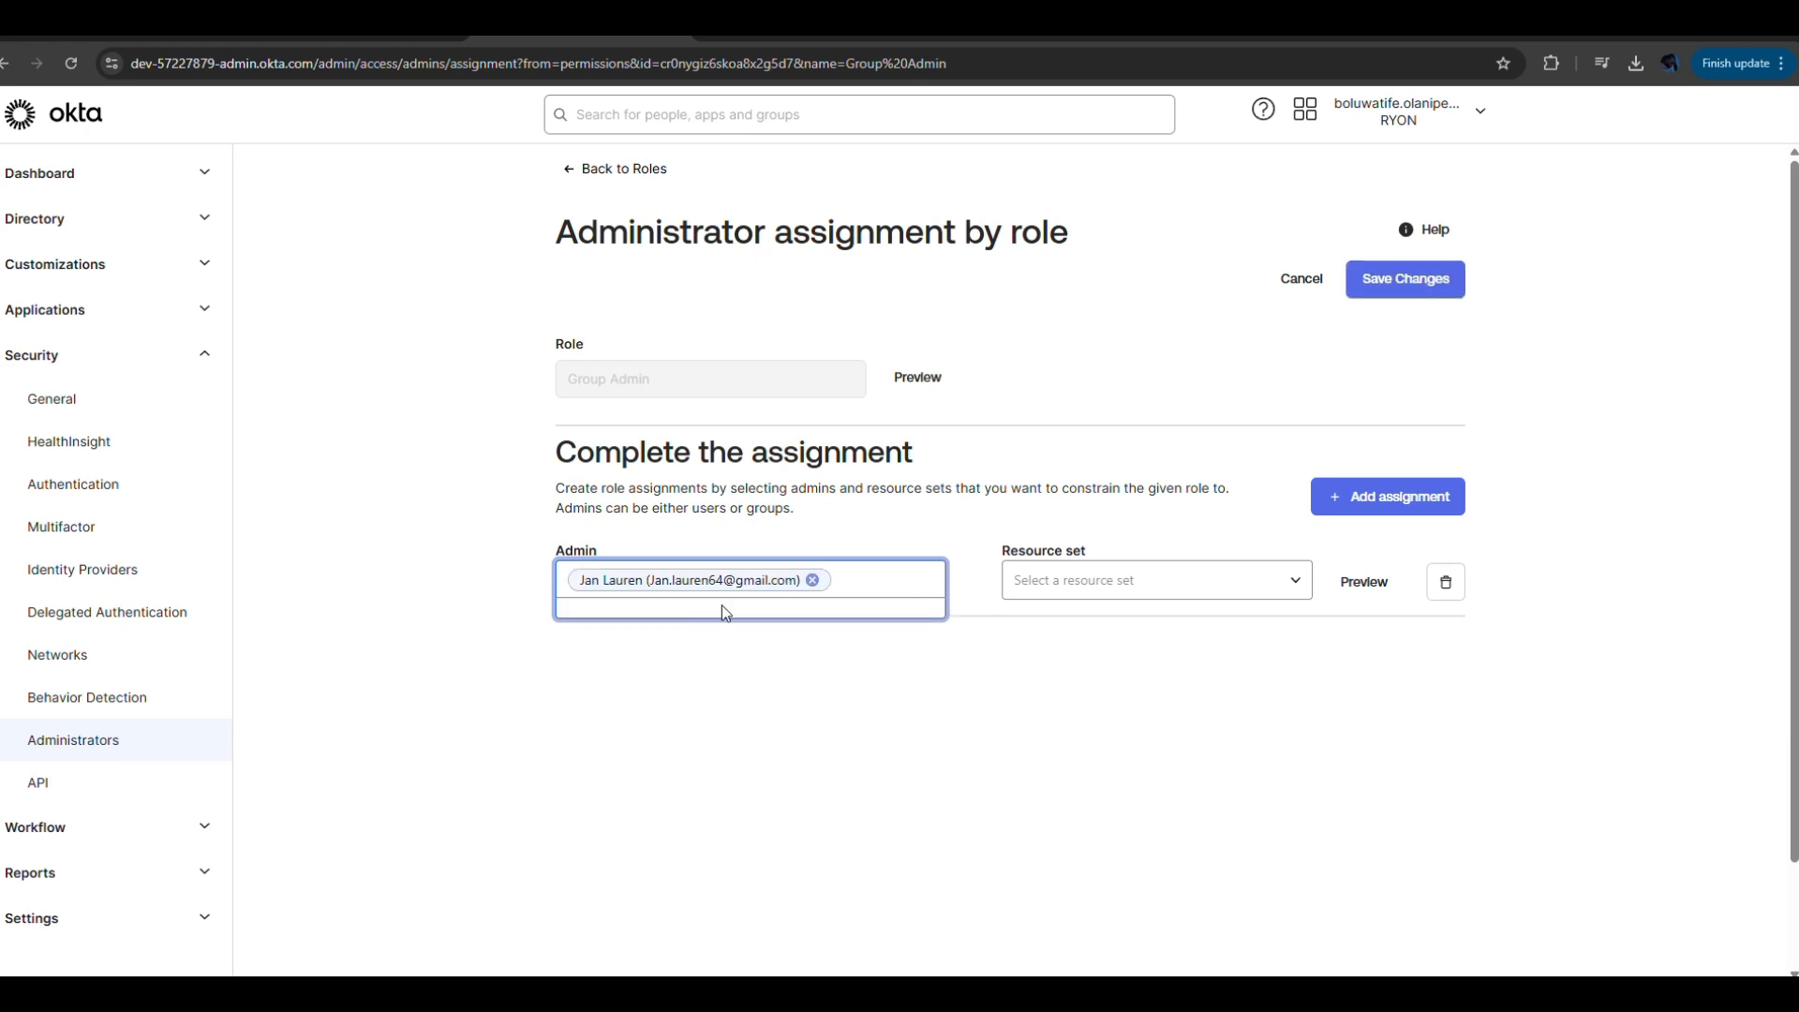
pyautogui.click(1297, 585)
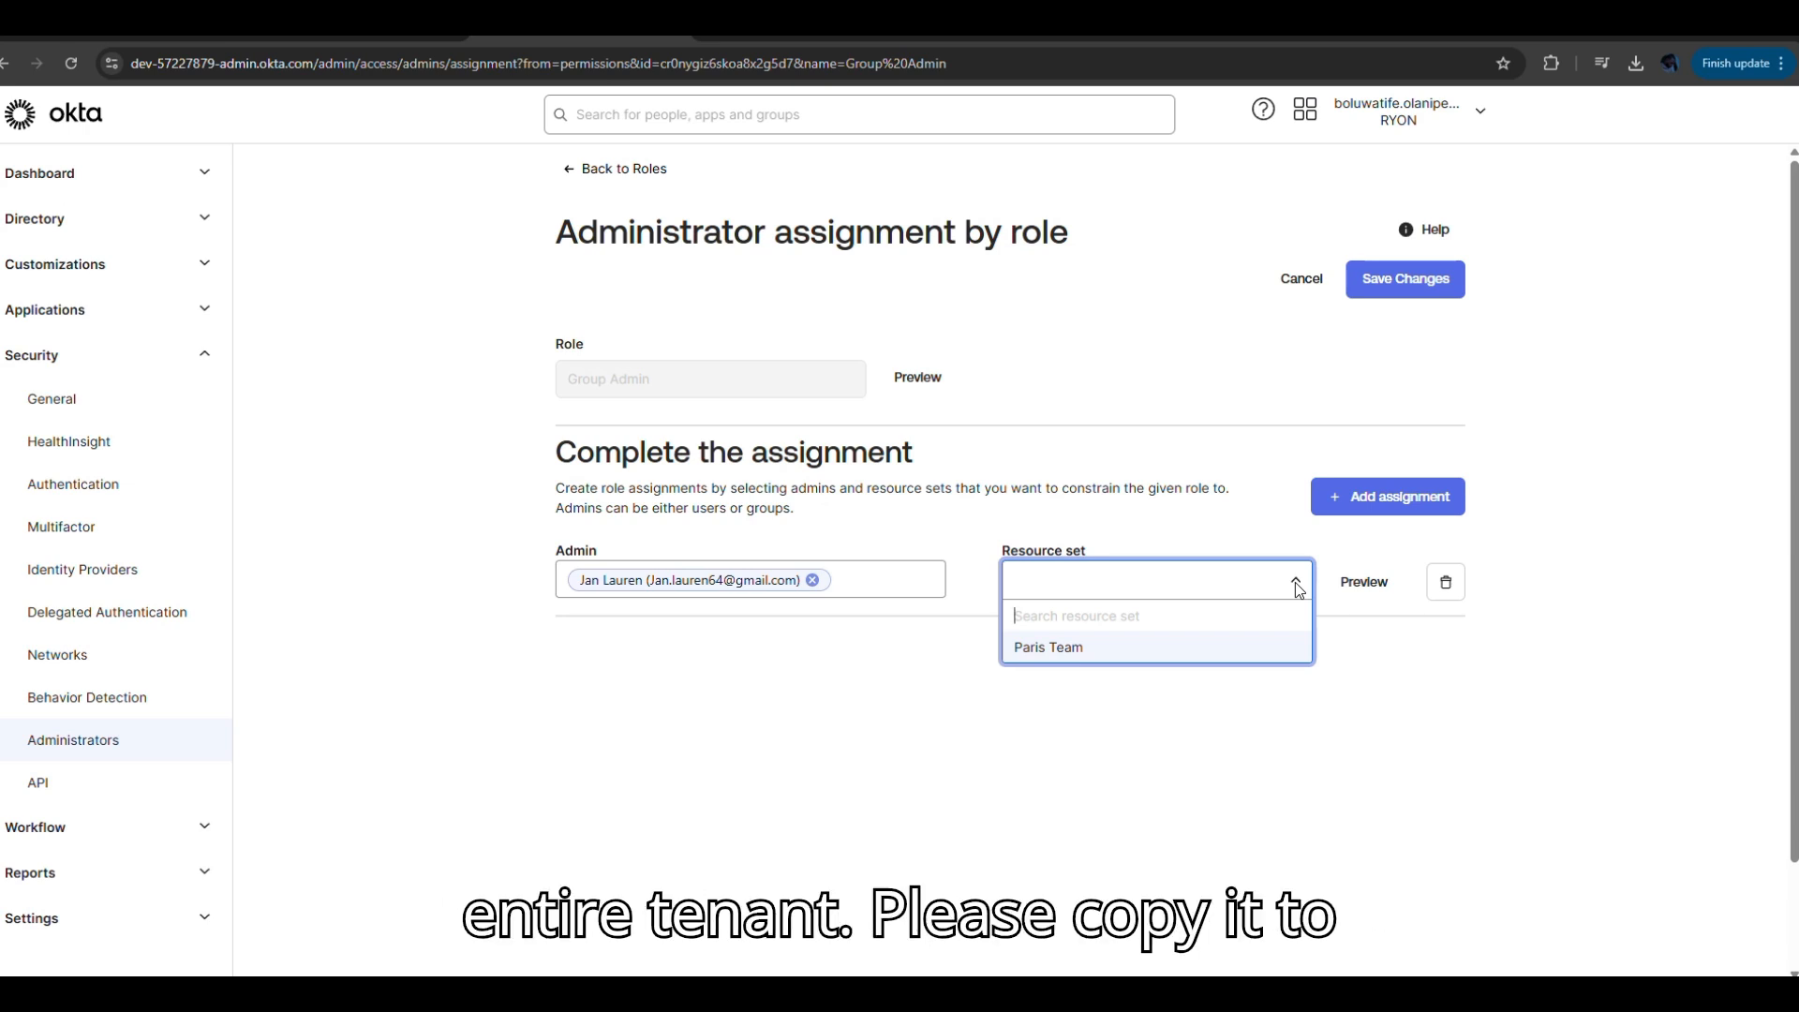
pyautogui.click(1169, 656)
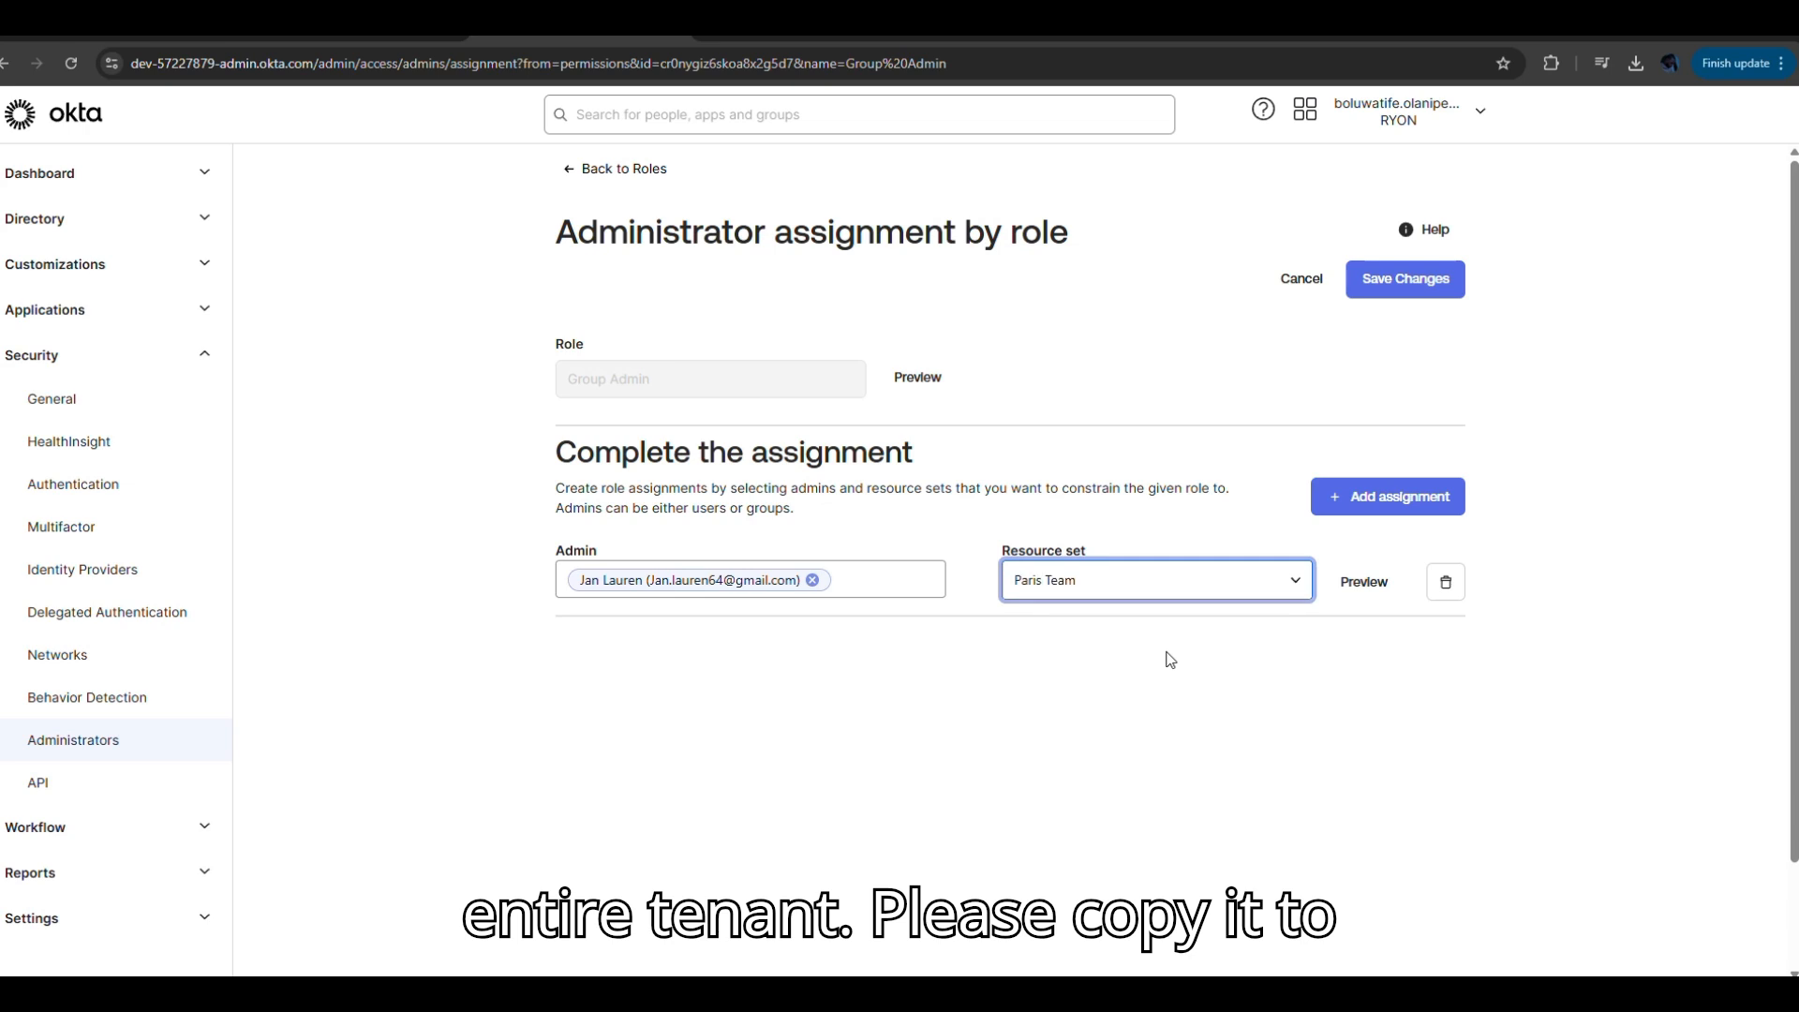
pyautogui.click(1393, 590)
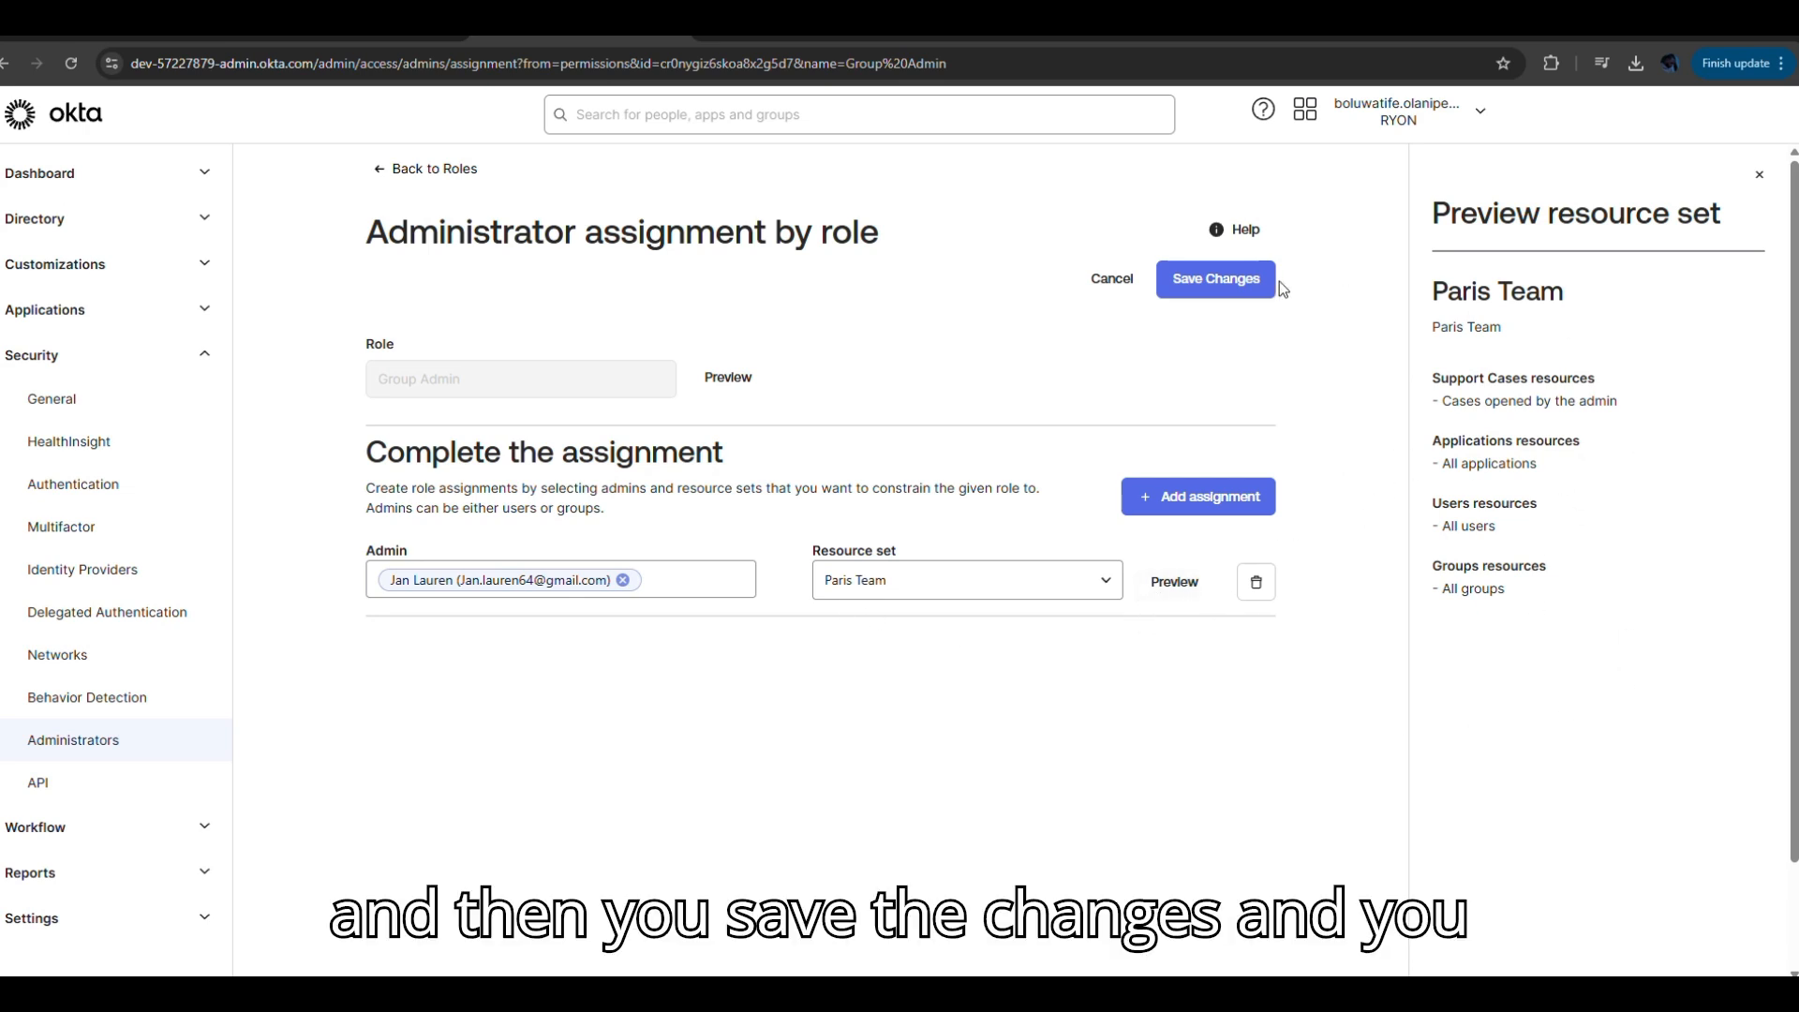
pyautogui.click(1255, 284)
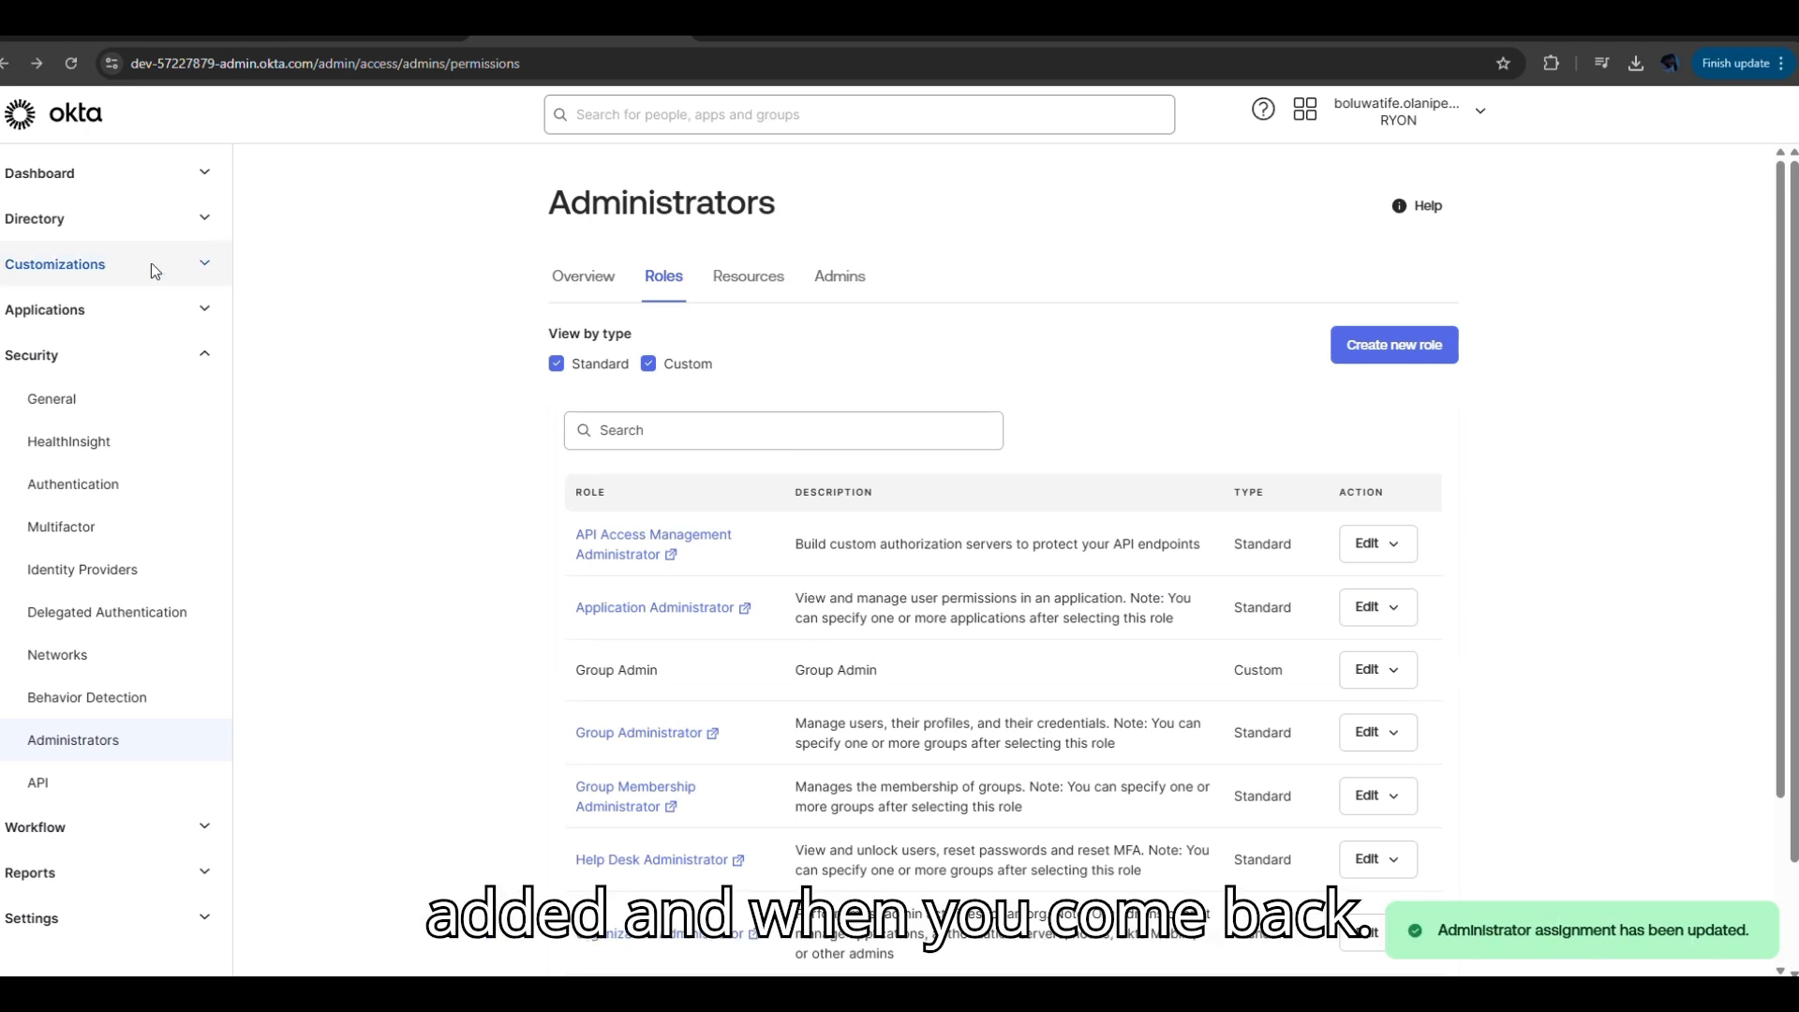
# Open the assigned user's profile from Directory > People and view their Admin roles.
pyautogui.click(202, 218)
pyautogui.click(92, 269)
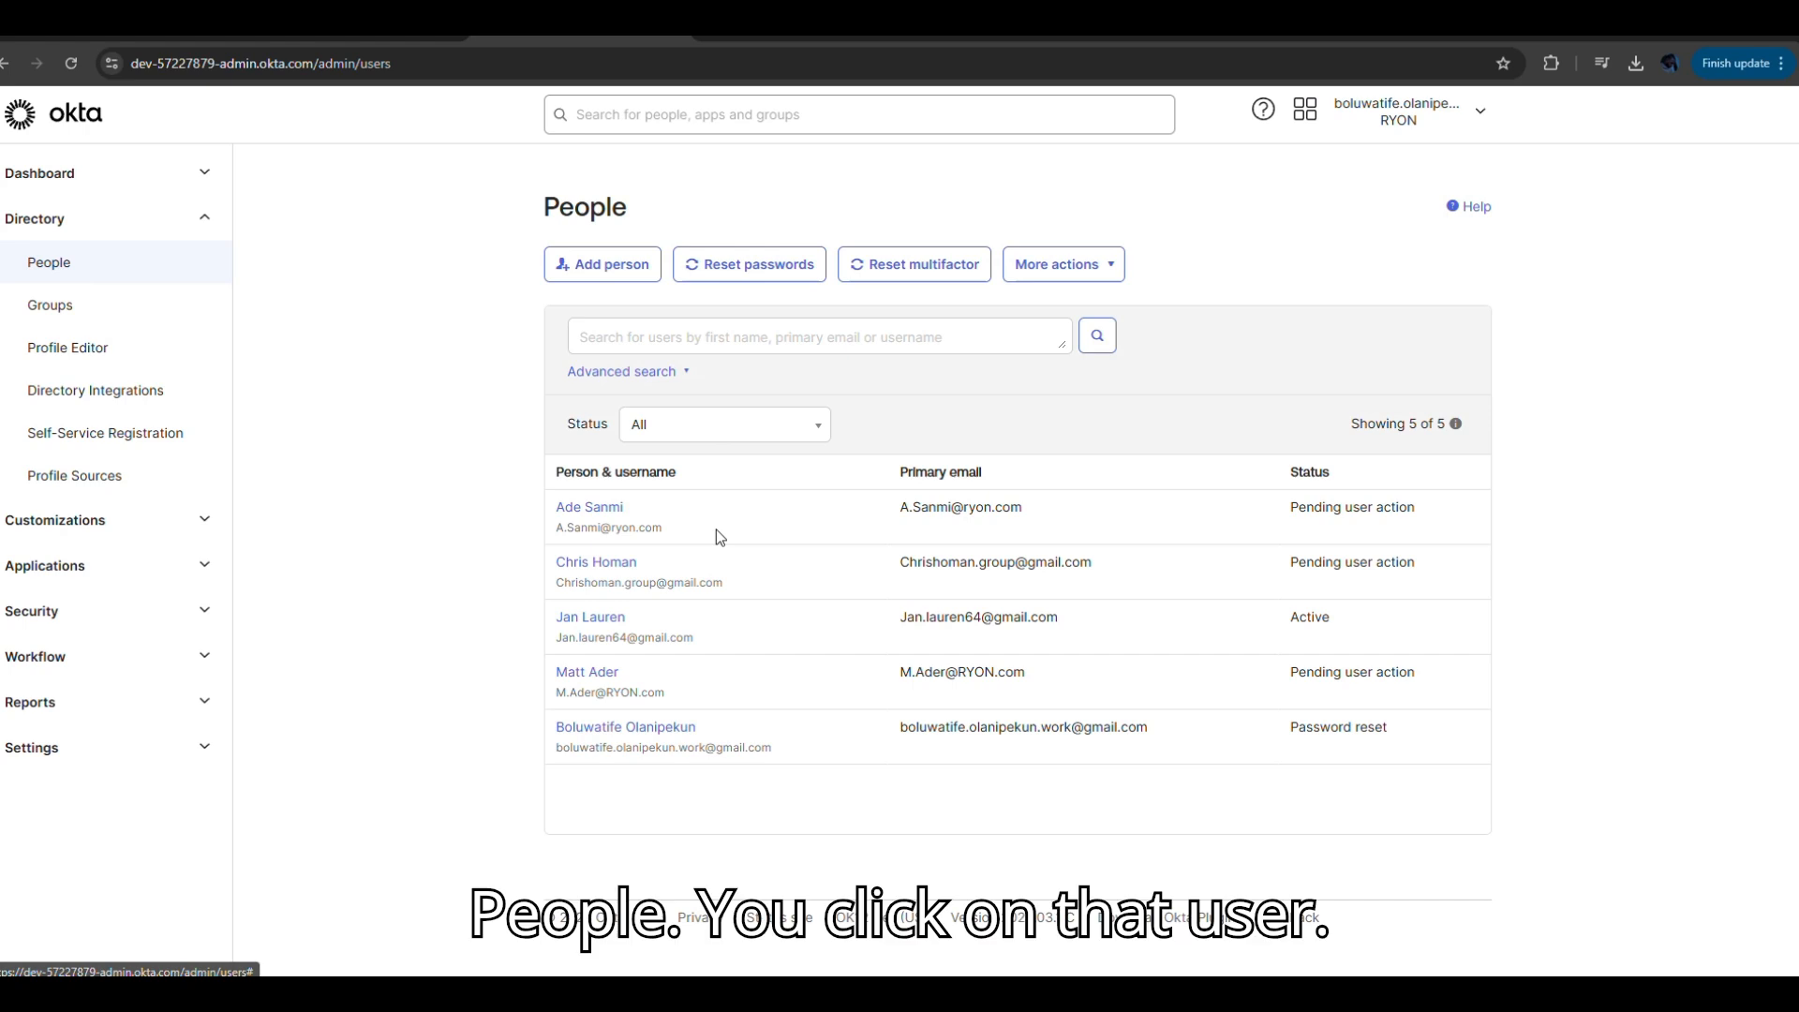
pyautogui.click(607, 618)
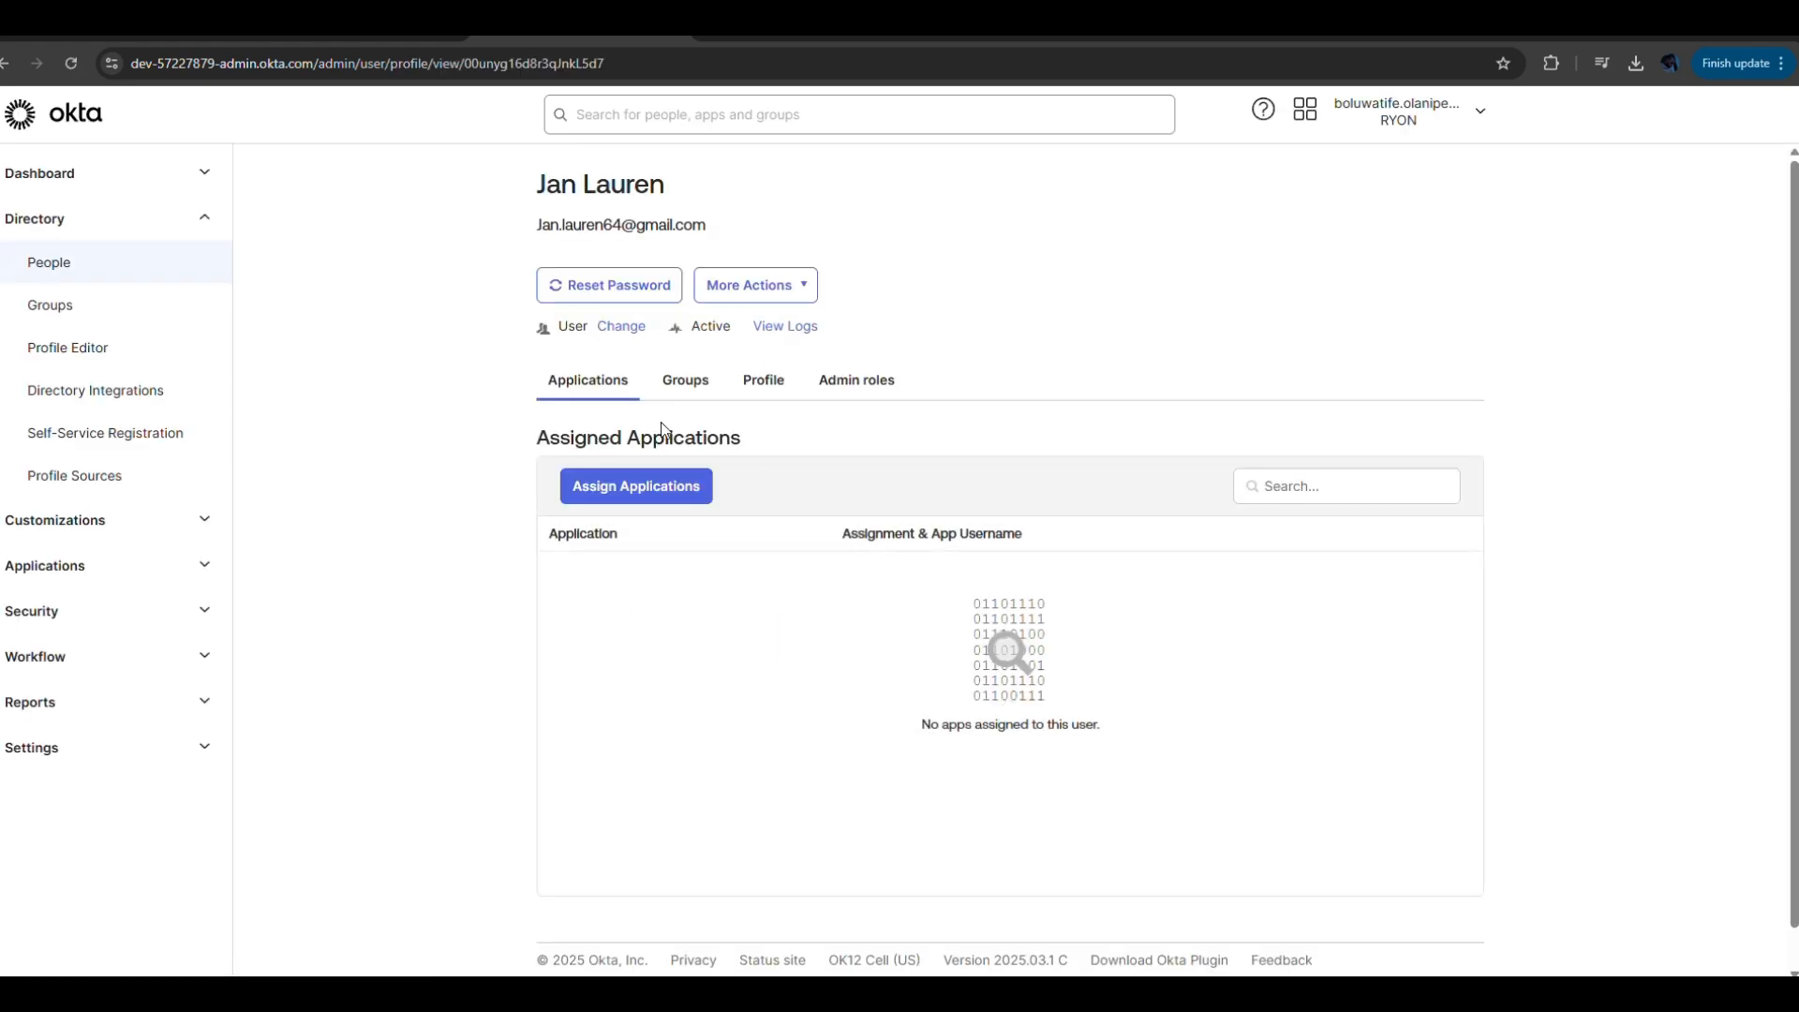
pyautogui.click(853, 395)
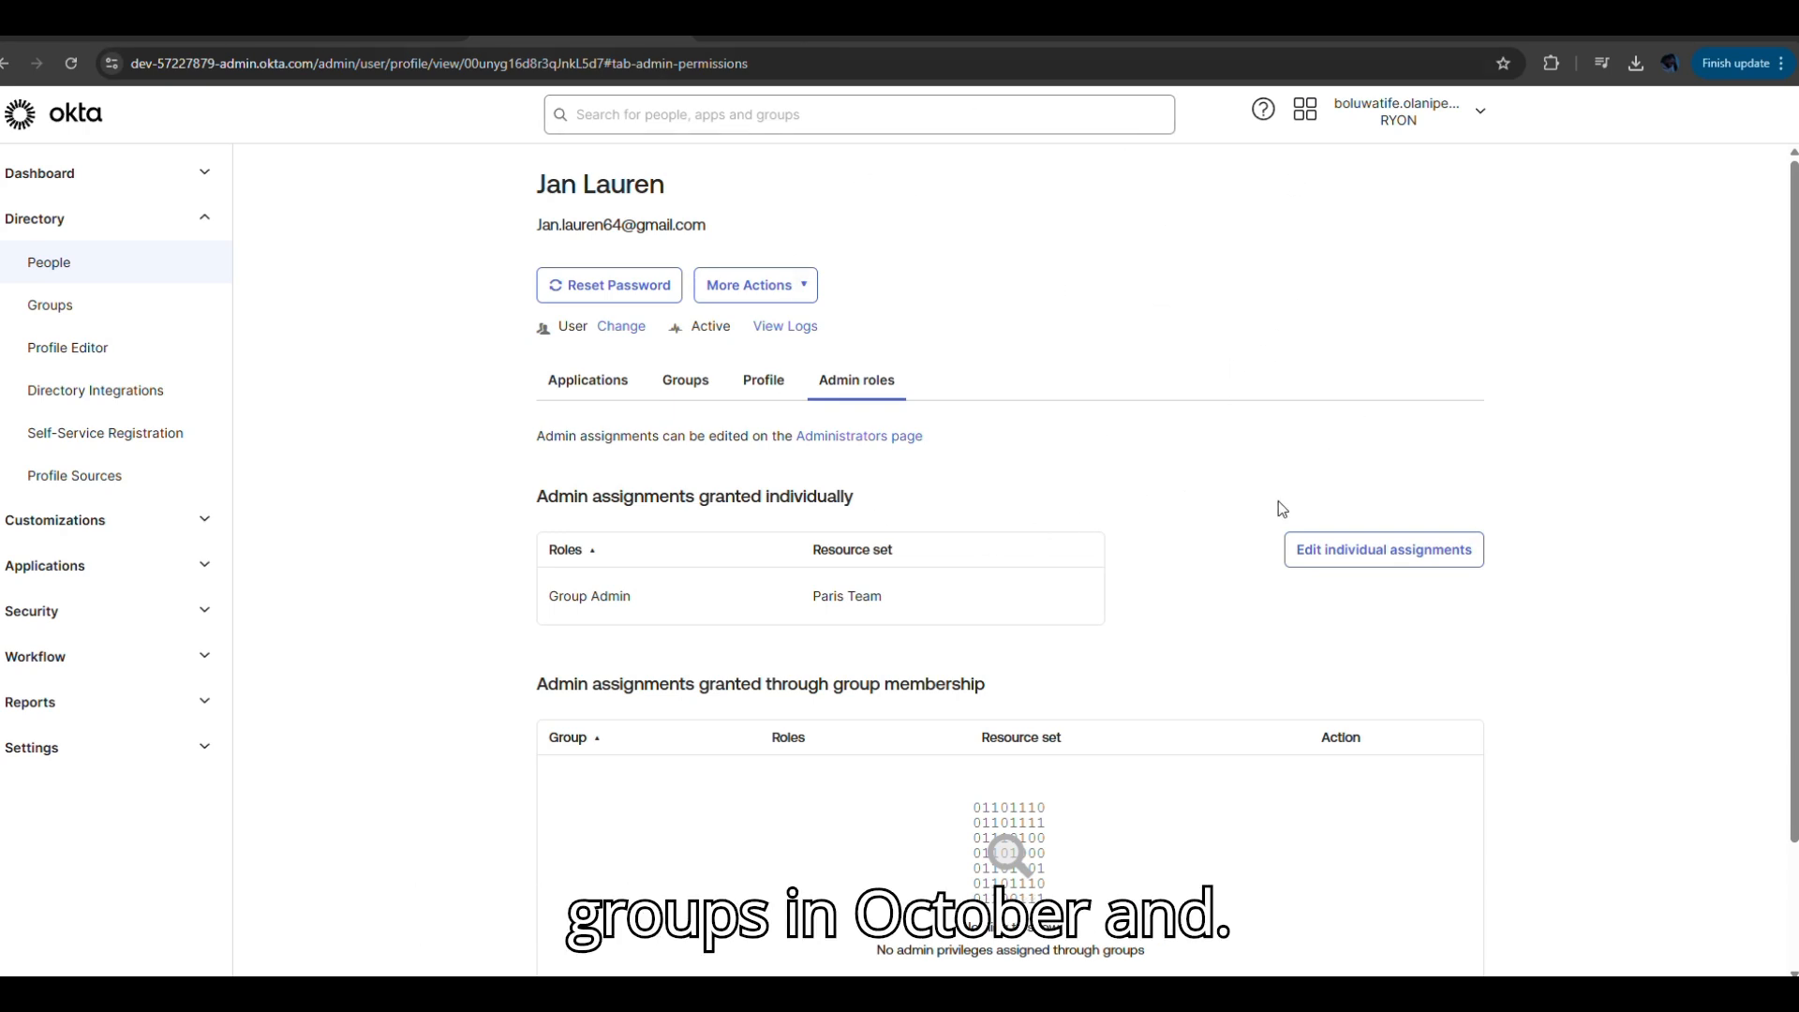
pyautogui.click(82, 175)
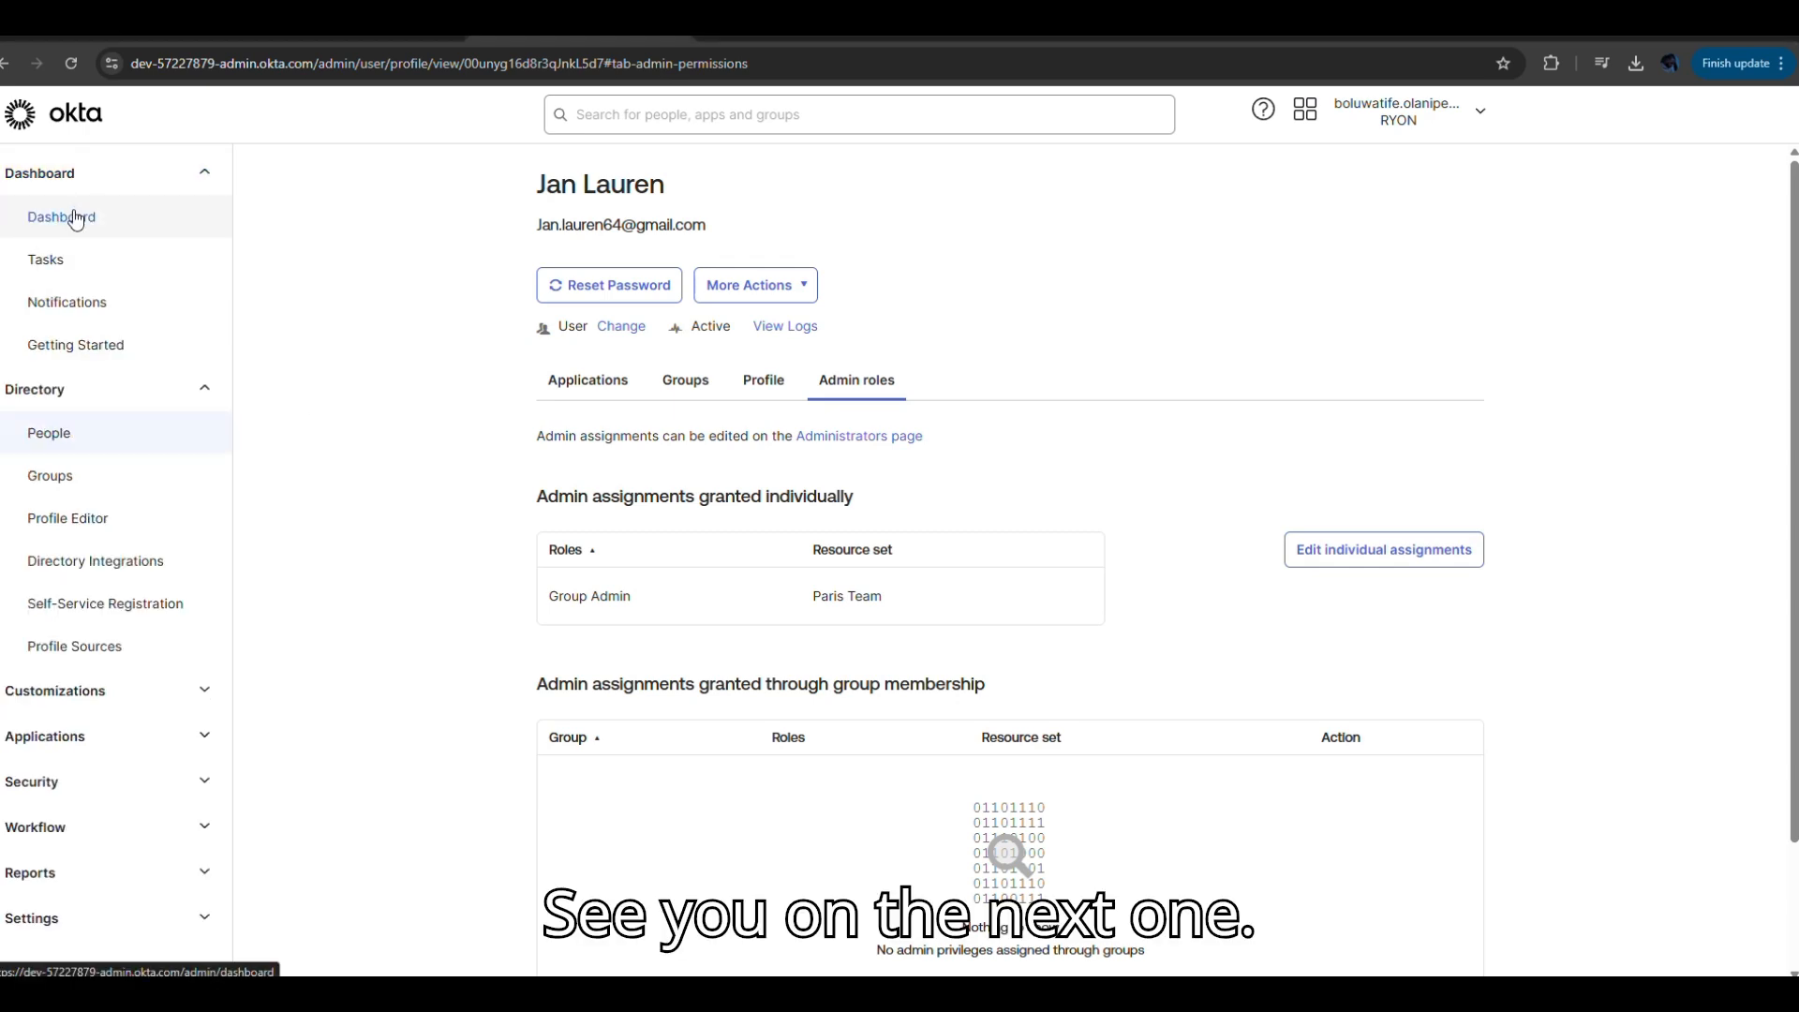